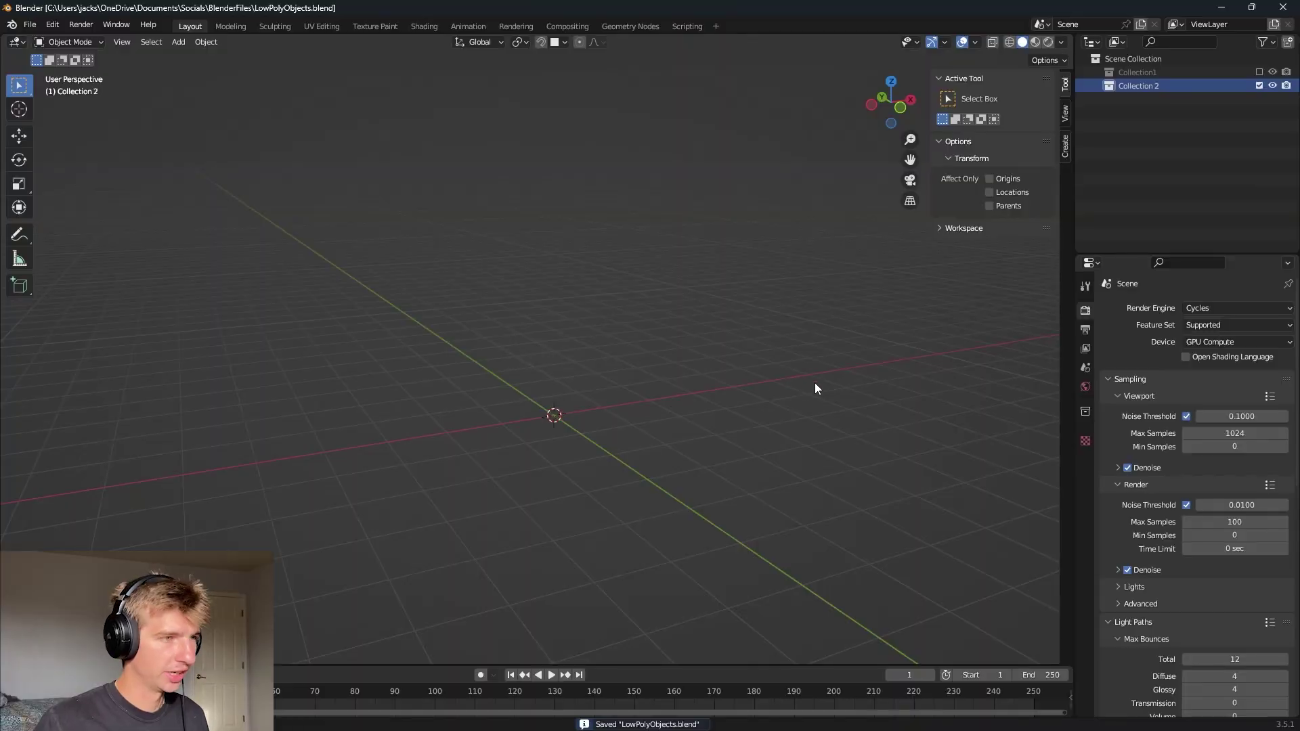
# - Add an ico sphere mesh at the world origin
pyautogui.moveTo(814, 384); pyautogui.dragTo(694, 405, button='middle')
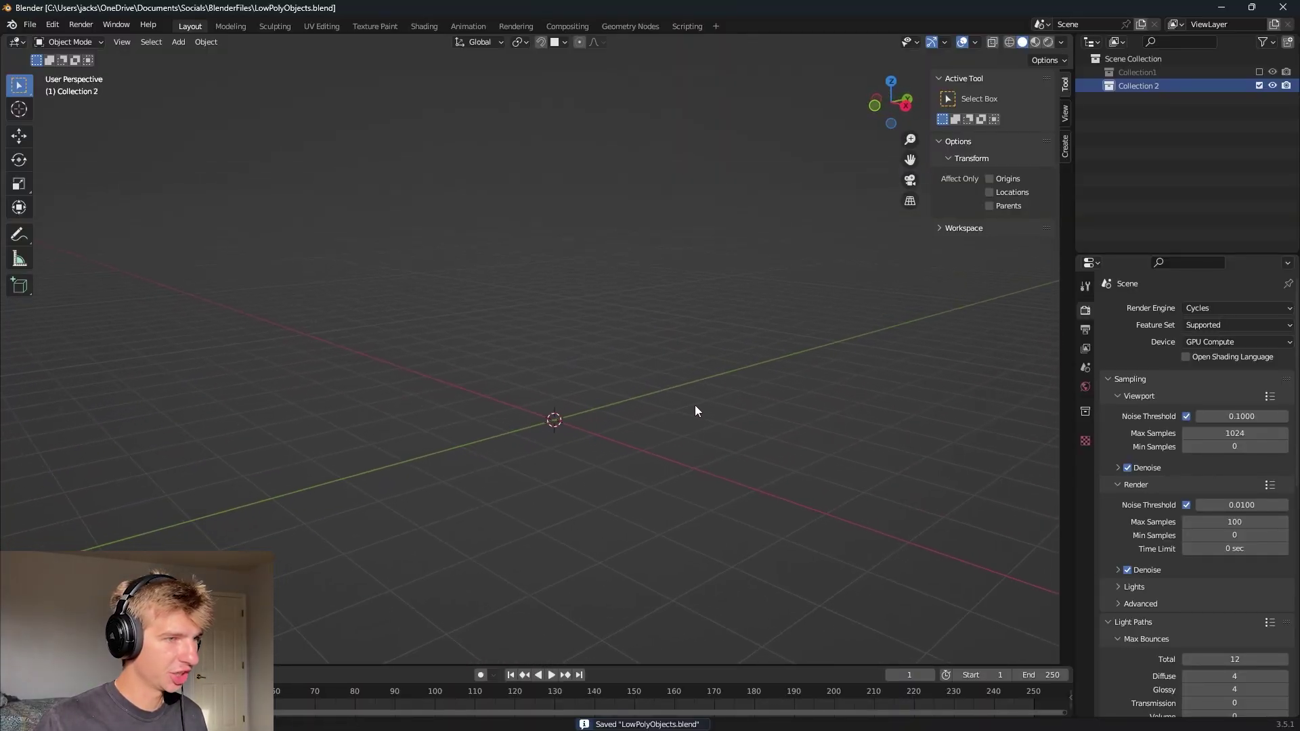
pyautogui.hotkey('shift', 'a')
pyautogui.moveTo(693, 404)
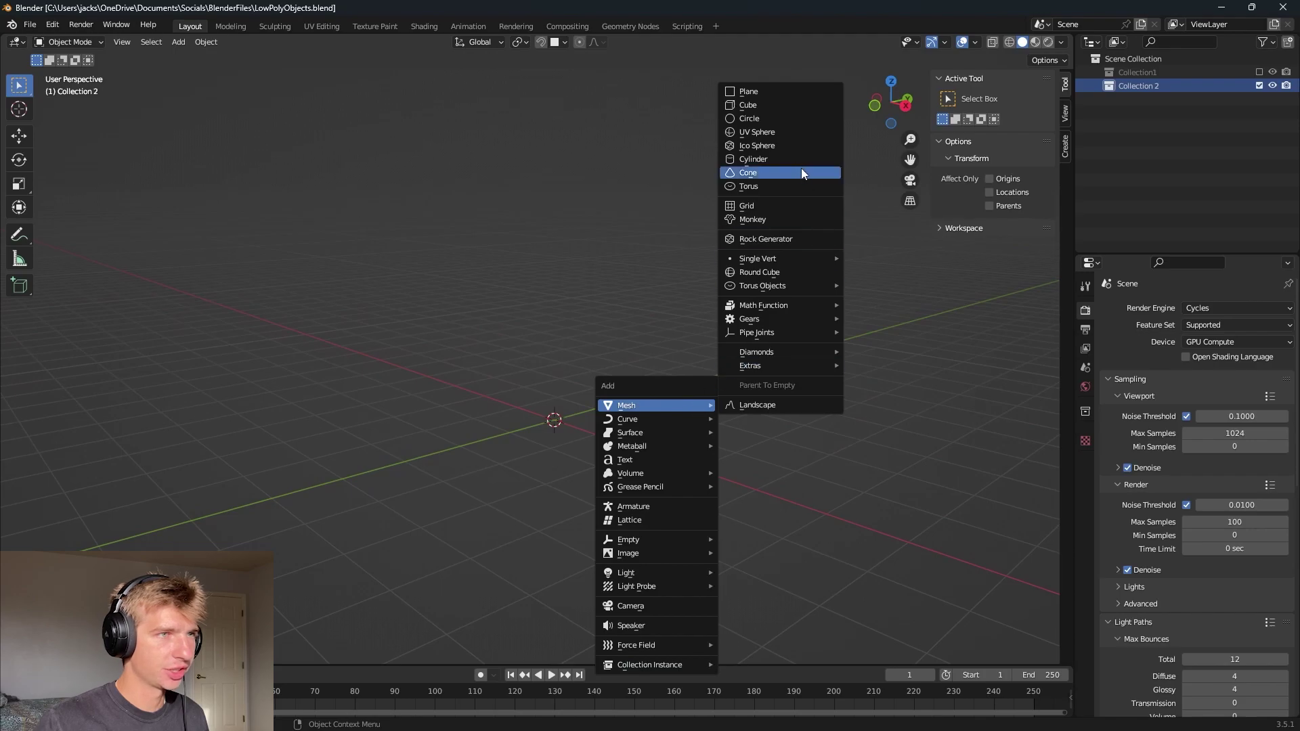
pyautogui.click(786, 146)
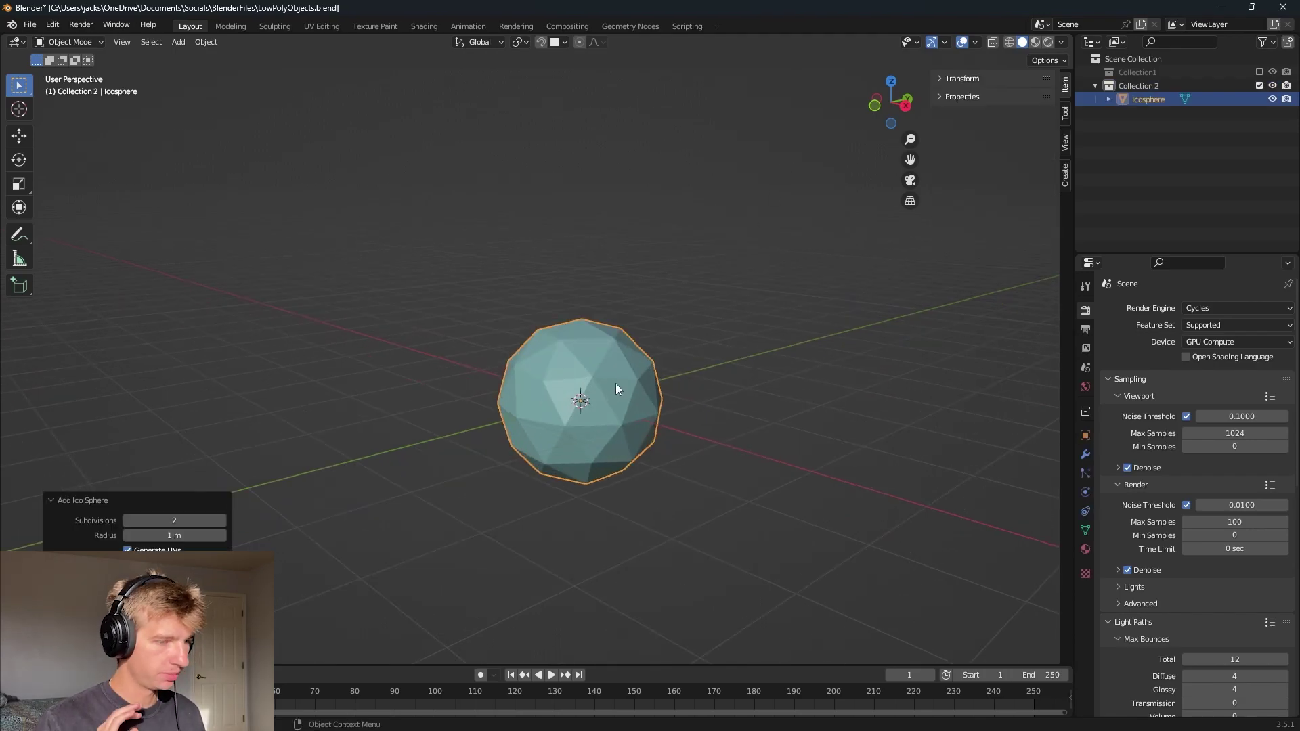
# - In Edit Mode, scale the sphere's top and bottom vertices inward using smooth proportional editing with a size of about 2.36
pyautogui.moveTo(563, 356); pyautogui.dragTo(808, 466, button='middle')
pyautogui.press('Tab')
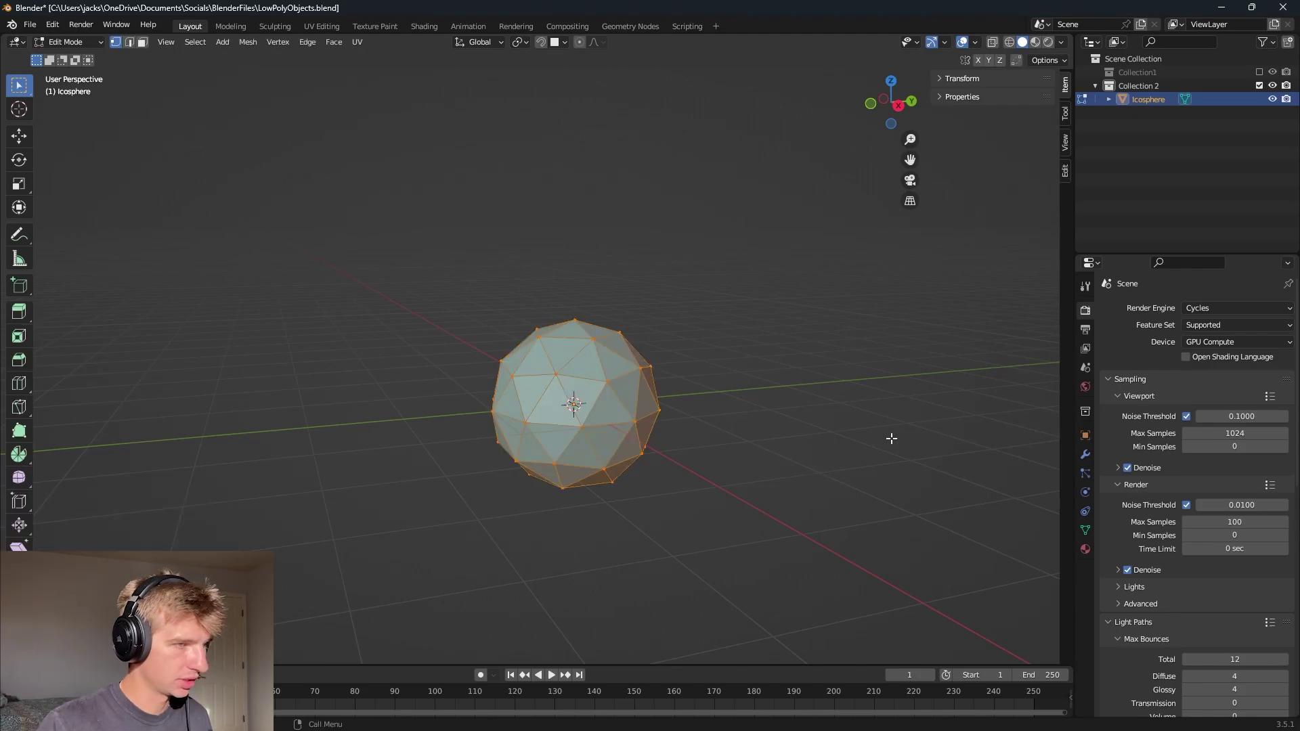
pyautogui.moveTo(891, 438); pyautogui.dragTo(844, 439, button='middle')
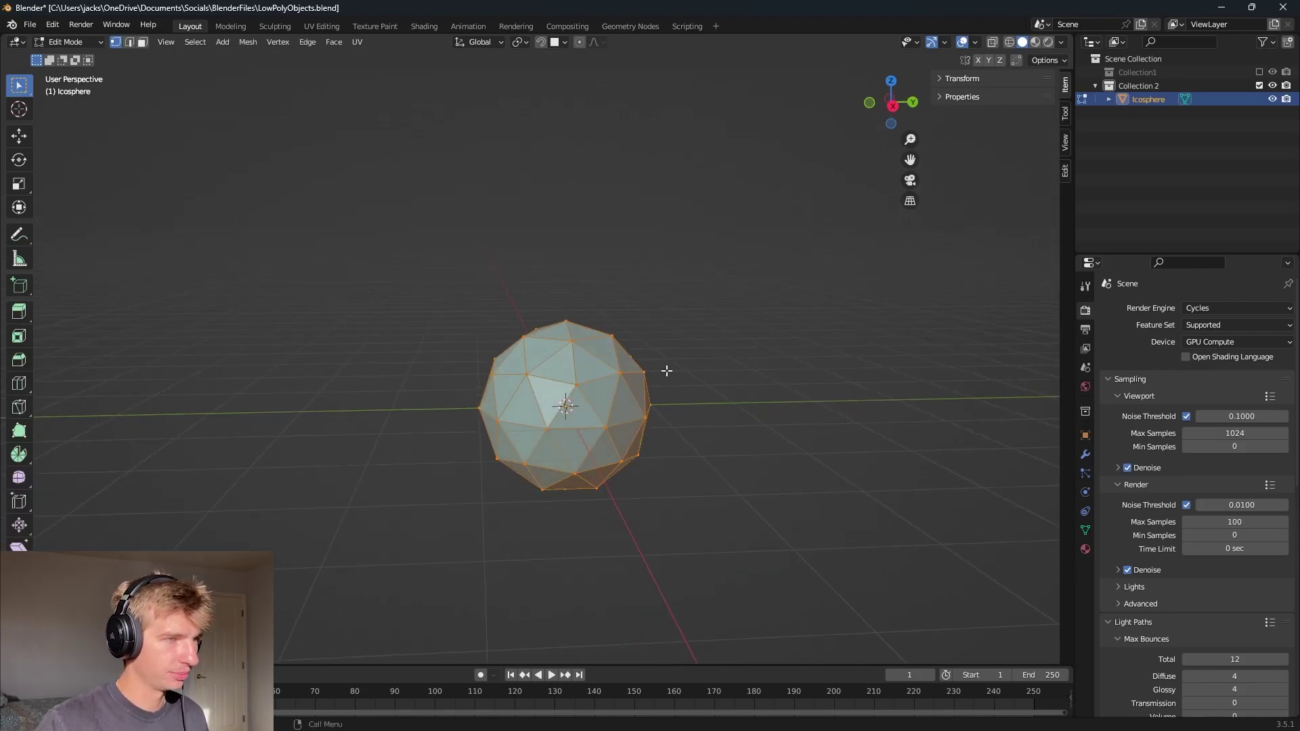
pyautogui.moveTo(666, 371); pyautogui.dragTo(606, 331, button='middle')
pyautogui.hotkey('alt', 'a')
pyautogui.click(568, 479)
pyautogui.moveTo(568, 479); pyautogui.dragTo(709, 466, button='middle')
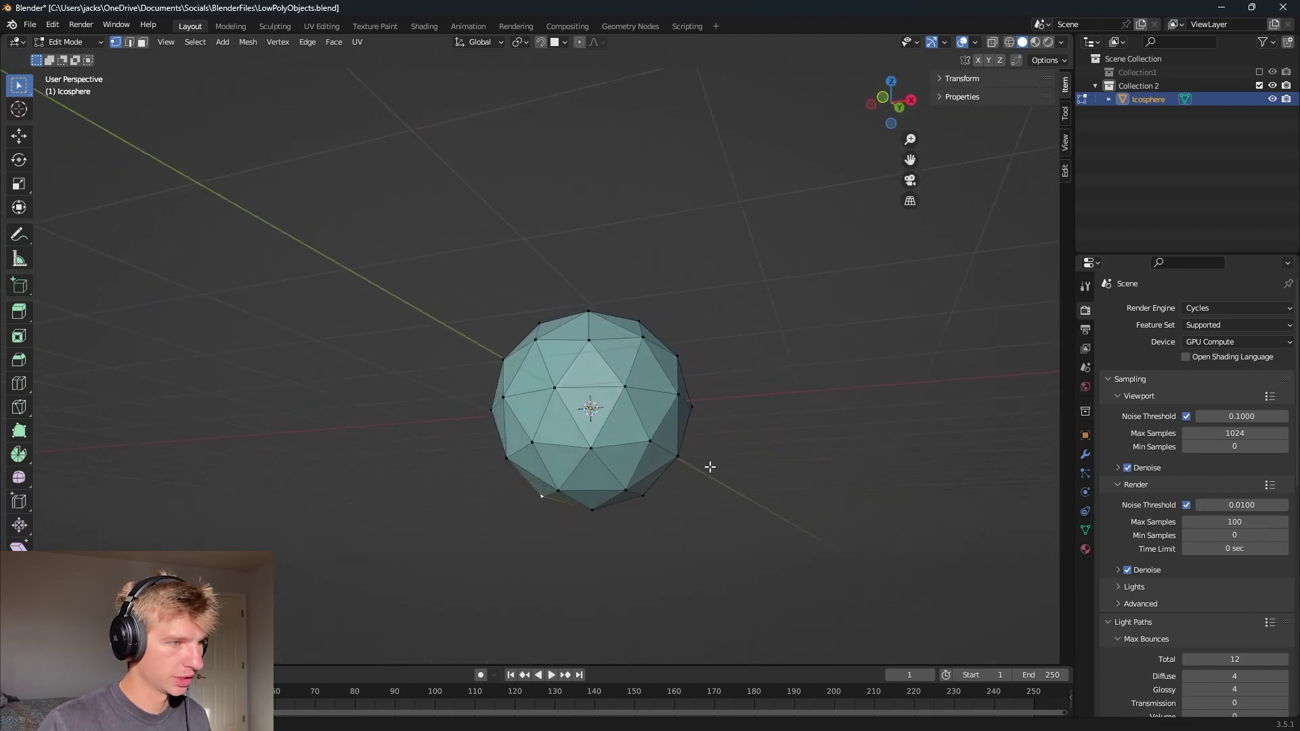
pyautogui.moveTo(570, 488)
pyautogui.mouseDown(button='middle')
pyautogui.moveTo(514, 496)
pyautogui.moveTo(649, 336)
pyautogui.moveTo(608, 340)
pyautogui.mouseUp(button='middle')
pyautogui.press('c')
pyautogui.press('Escape')
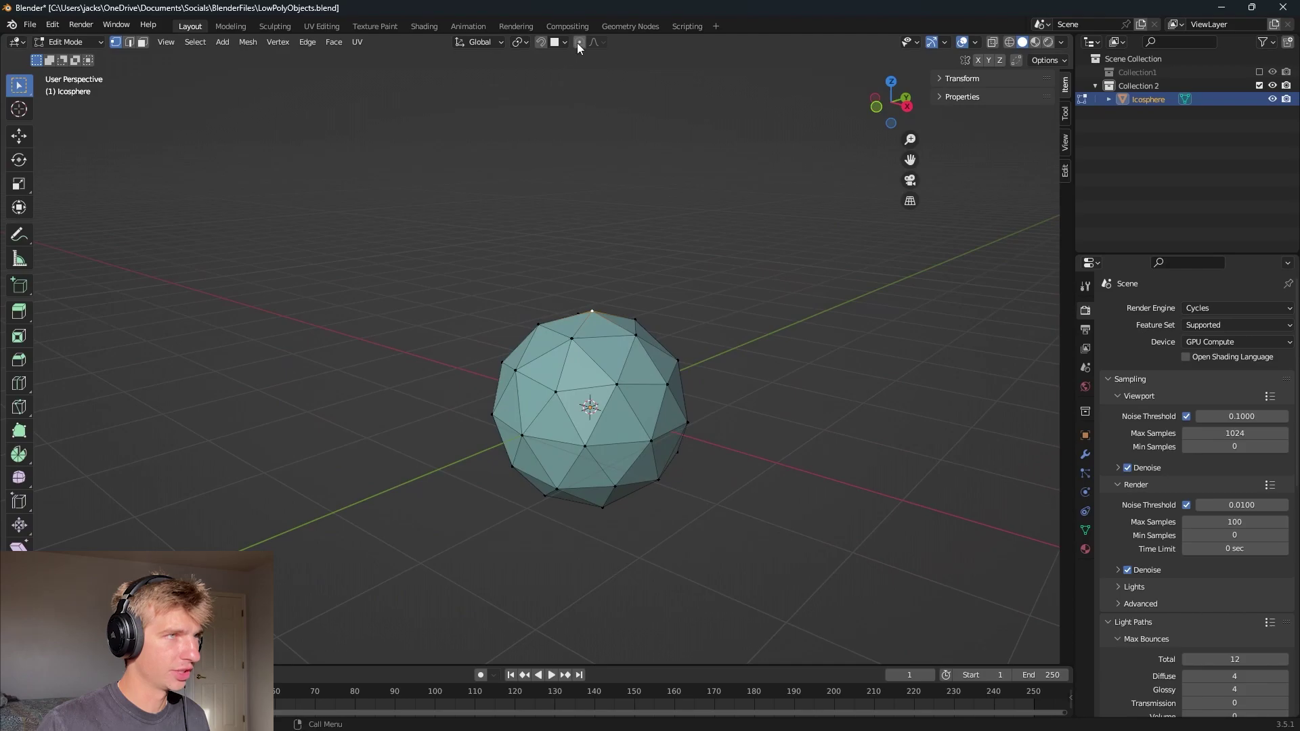
pyautogui.click(579, 42)
pyautogui.moveTo(743, 382); pyautogui.dragTo(851, 391, button='middle')
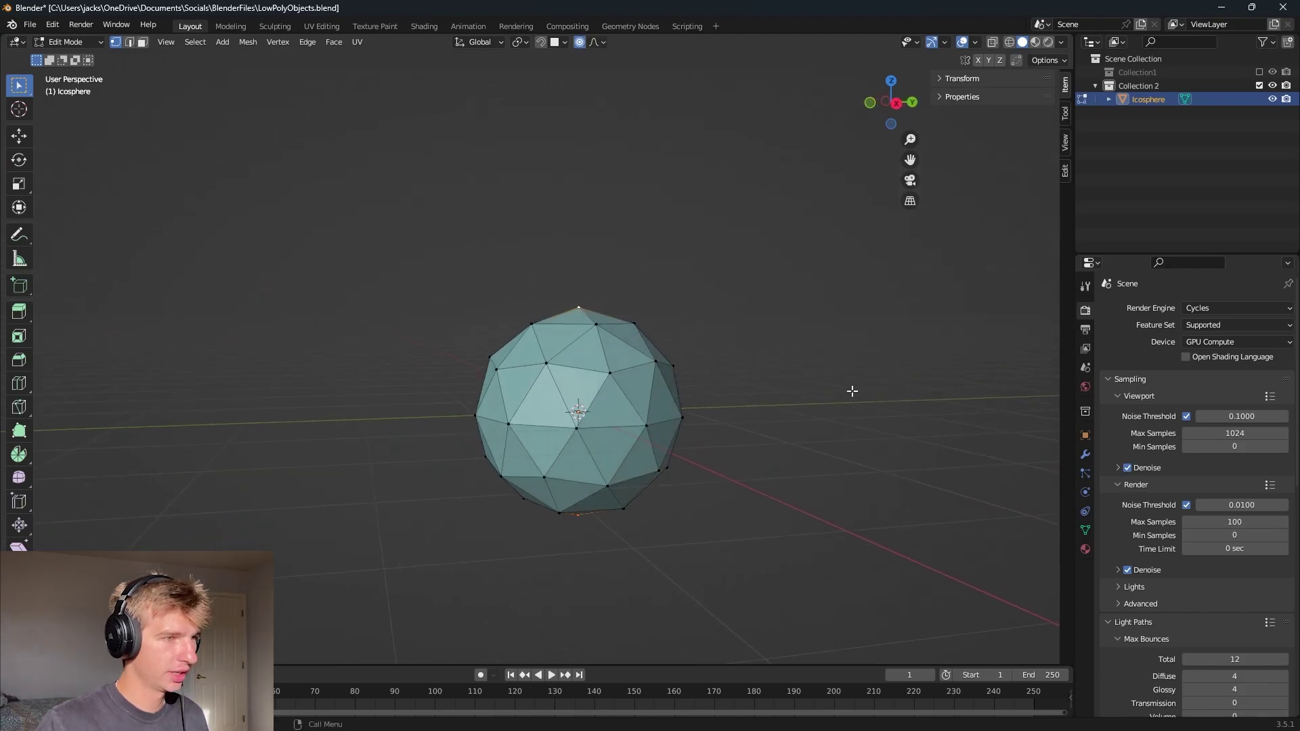
pyautogui.press('s')
pyautogui.scroll(-3, 775, 384)
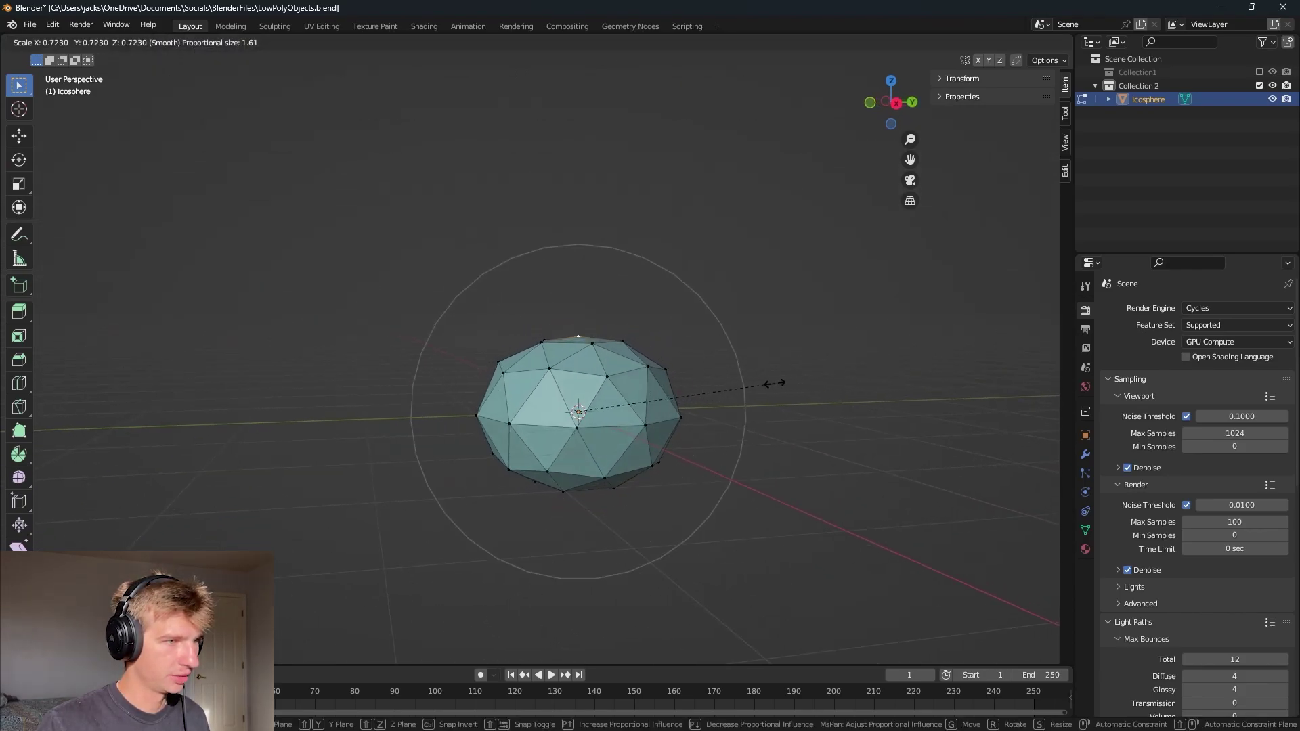
pyautogui.scroll(-4, 684, 368)
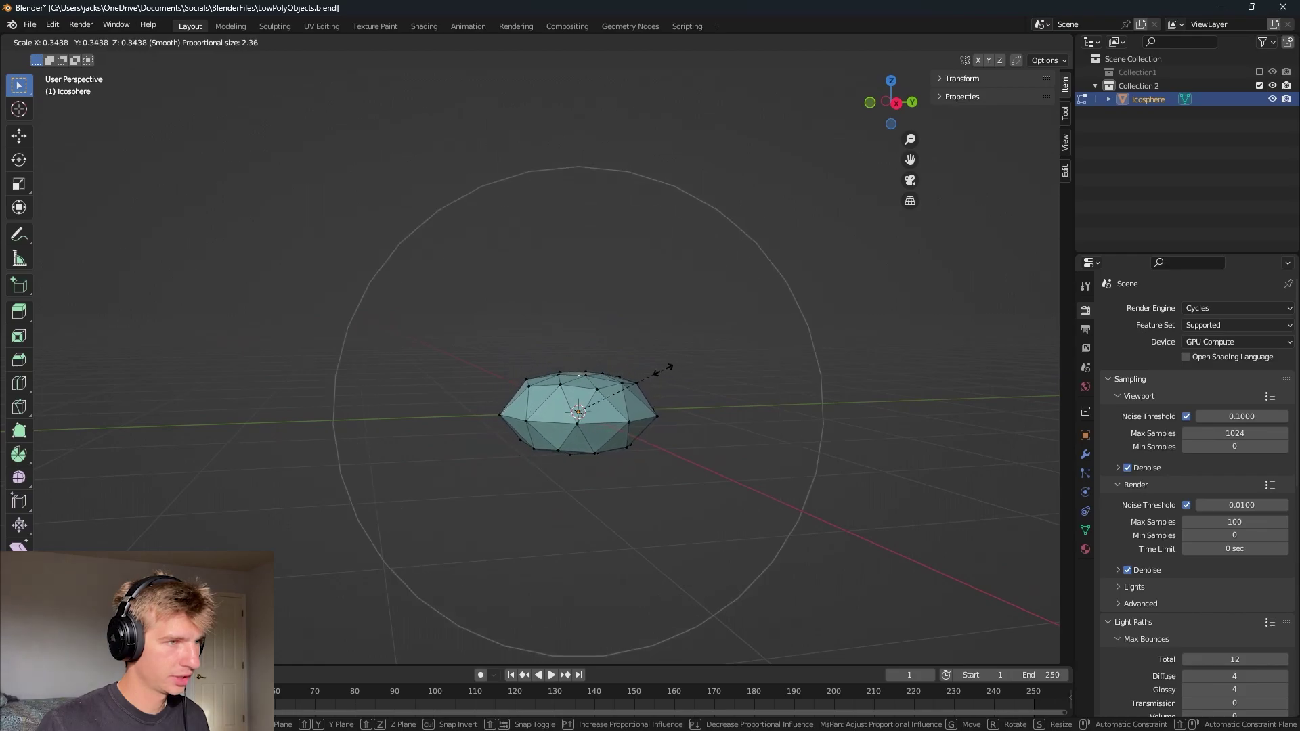
pyautogui.click(697, 374)
pyautogui.moveTo(700, 375); pyautogui.dragTo(825, 436, button='middle')
pyautogui.press('Tab')
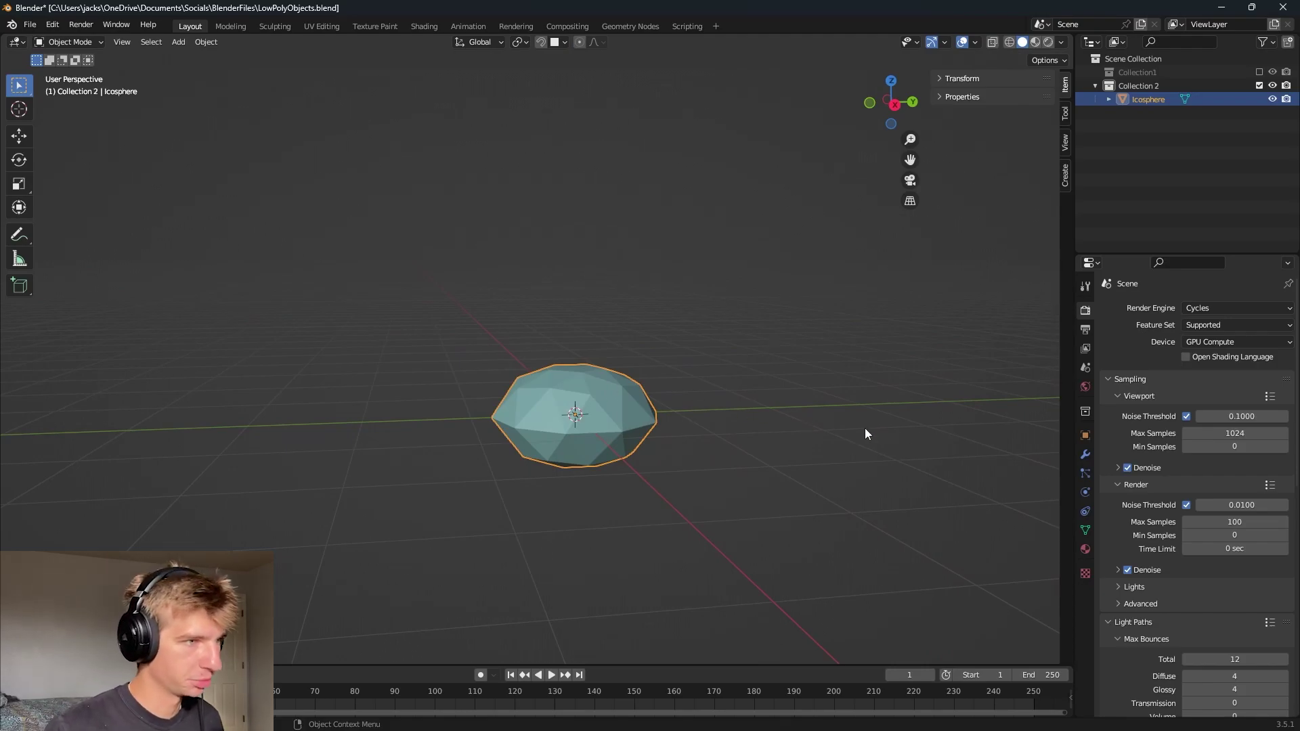
# - Scale the whole sphere down along the Z axis to flatten it further
pyautogui.press('s')
pyautogui.press('z')
pyautogui.click(742, 403)
# - Duplicate the flattened sphere and place the copy right beside the original along the positive Y axis
pyautogui.moveTo(742, 403); pyautogui.dragTo(603, 525, button='middle')
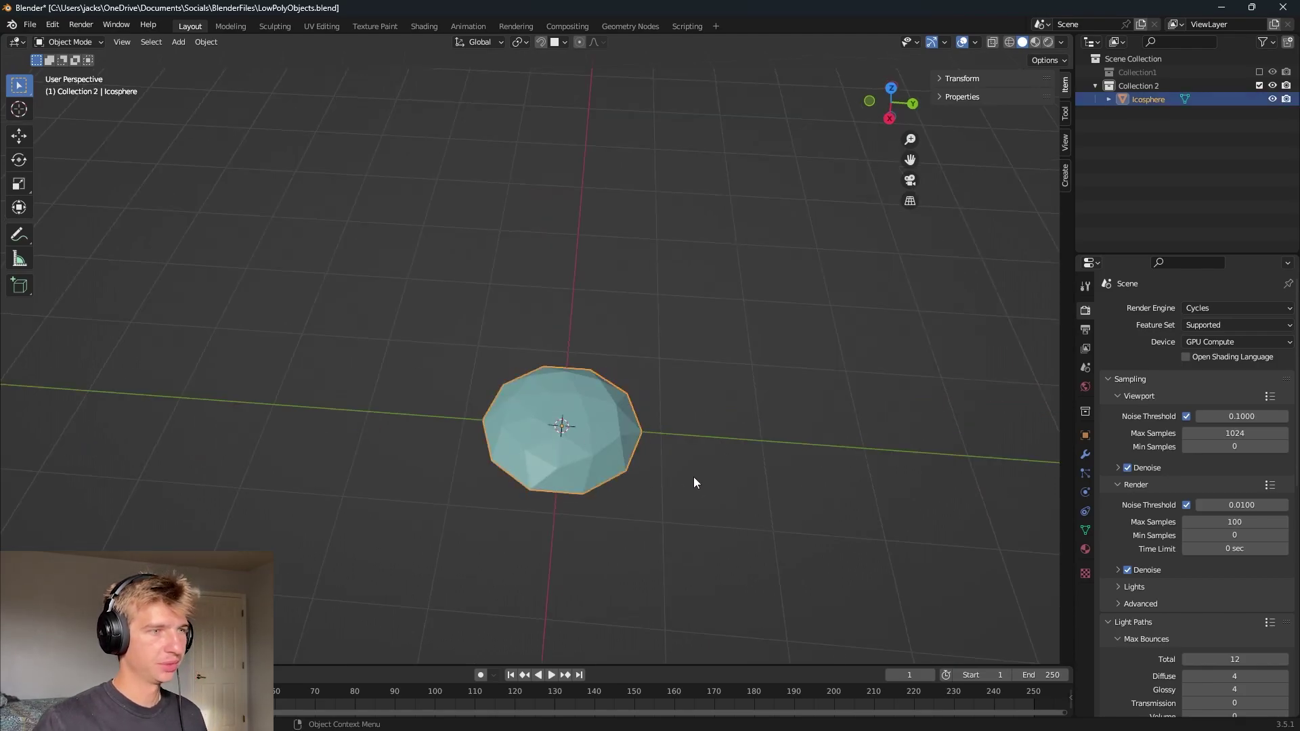
pyautogui.moveTo(693, 482); pyautogui.dragTo(650, 463, button='middle')
pyautogui.hotkey('shift', 'd')
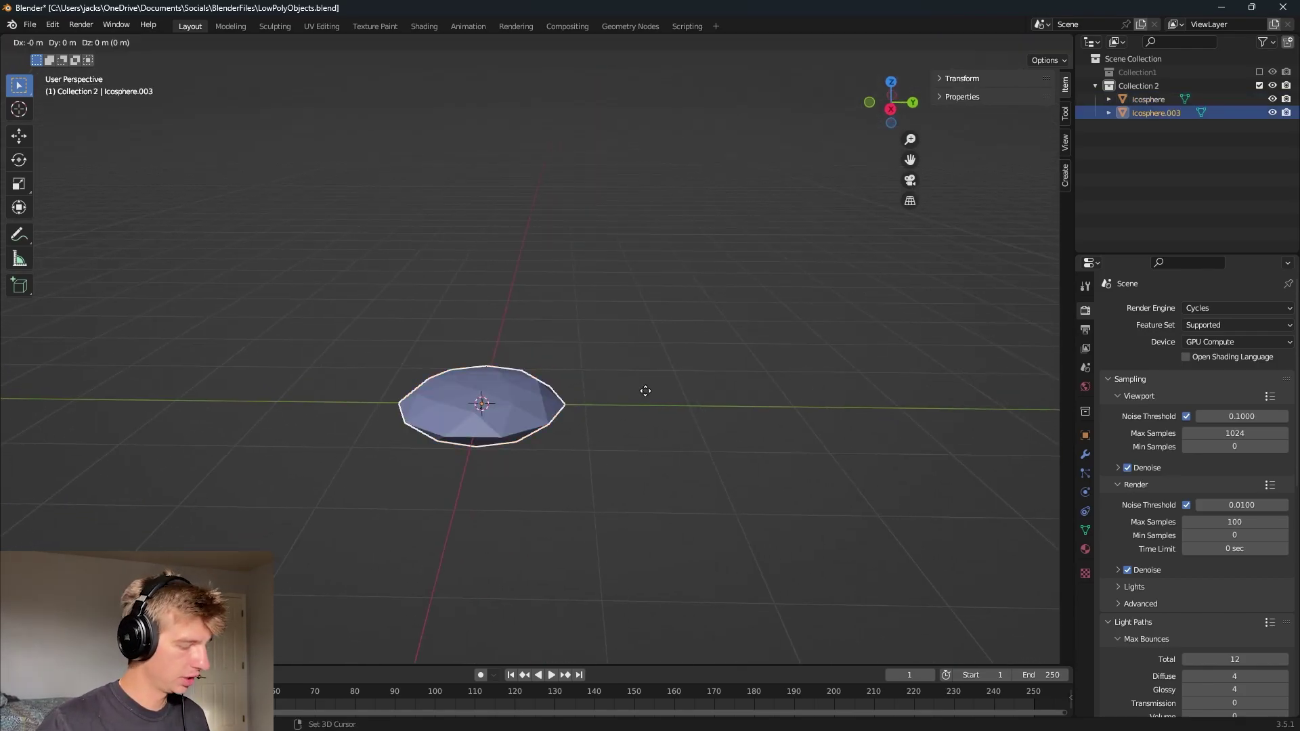
pyautogui.click(819, 405)
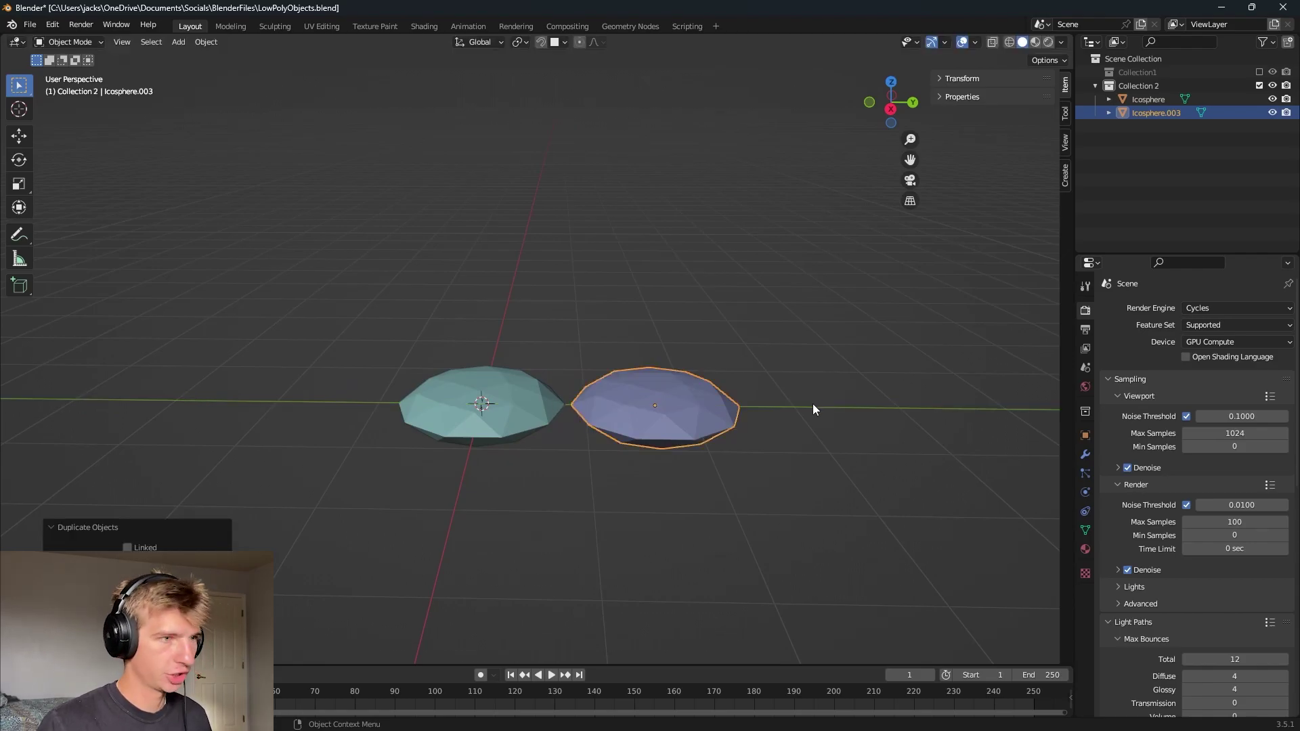
# - Stretch the copy by moving its outer end vertices about 0.86 m along Y from the top view, using X-ray and a smaller proportional editing radius
pyautogui.press('`')
pyautogui.click(811, 338)
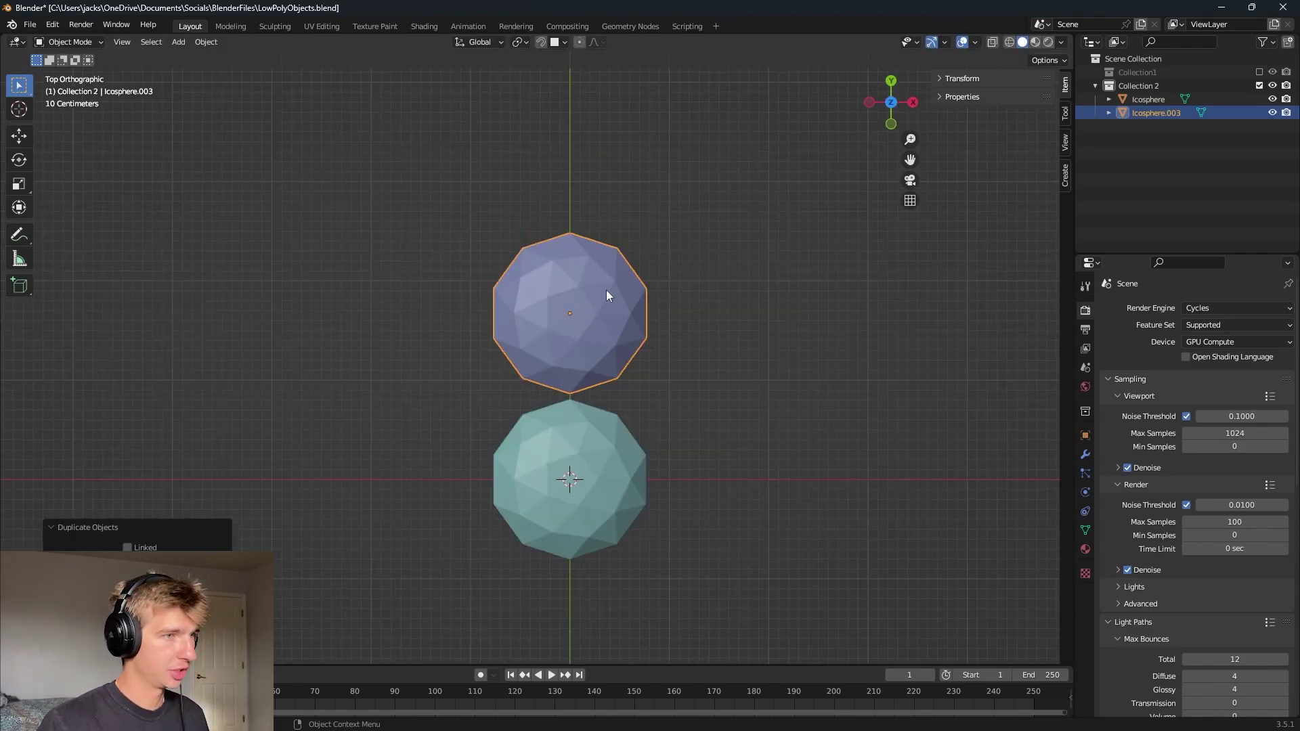
pyautogui.press('Tab')
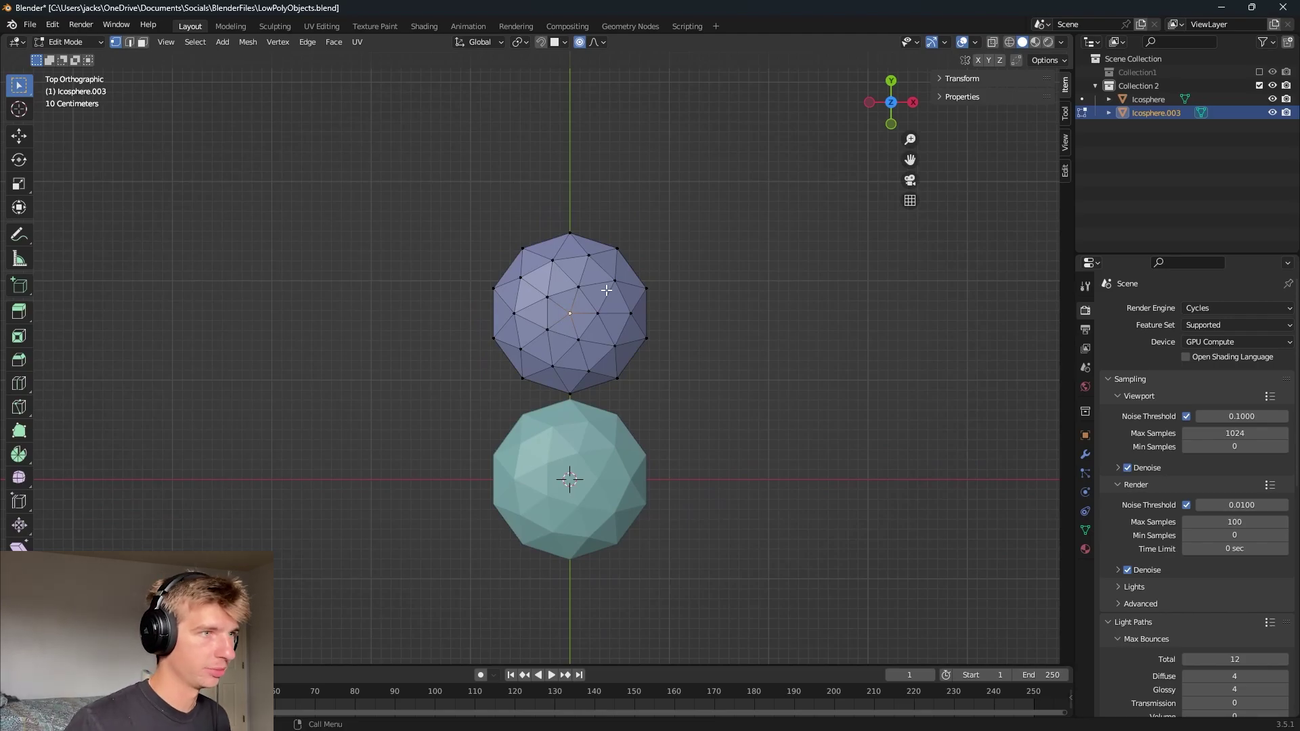
pyautogui.hotkey('alt', 'z')
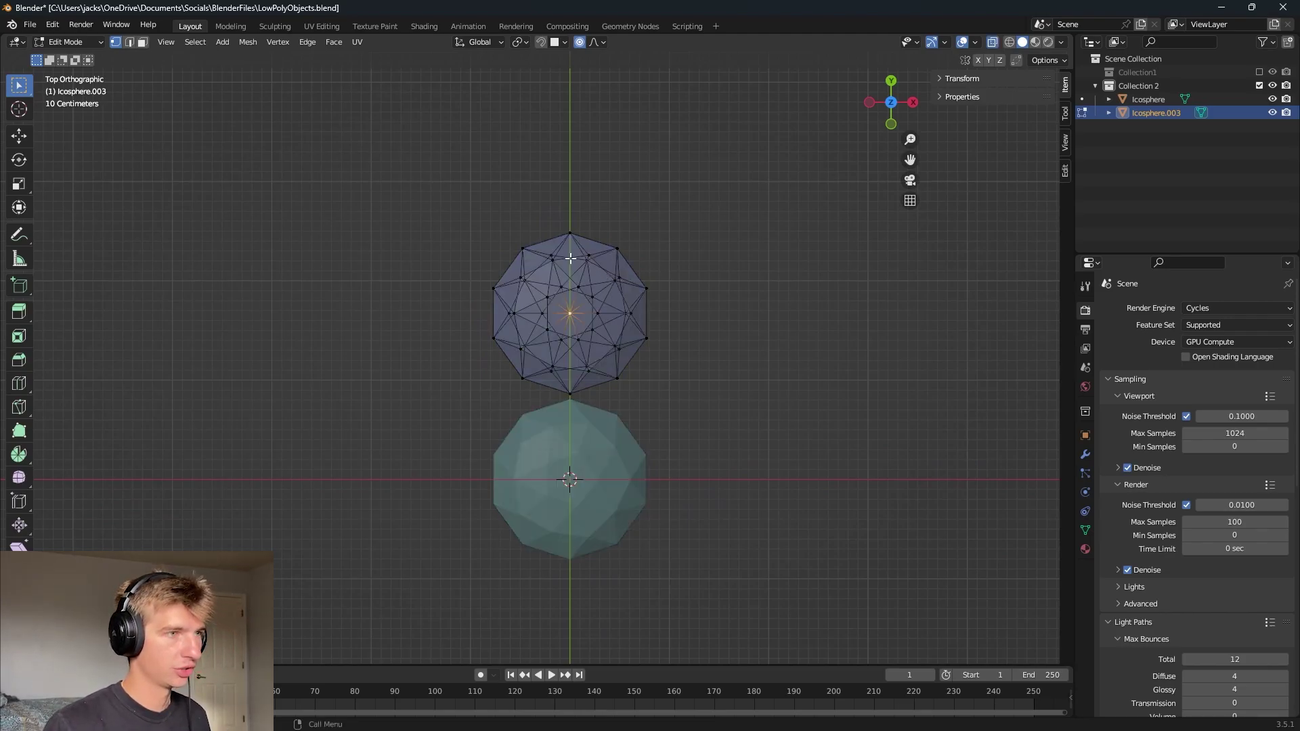
pyautogui.moveTo(465, 200); pyautogui.dragTo(680, 291)
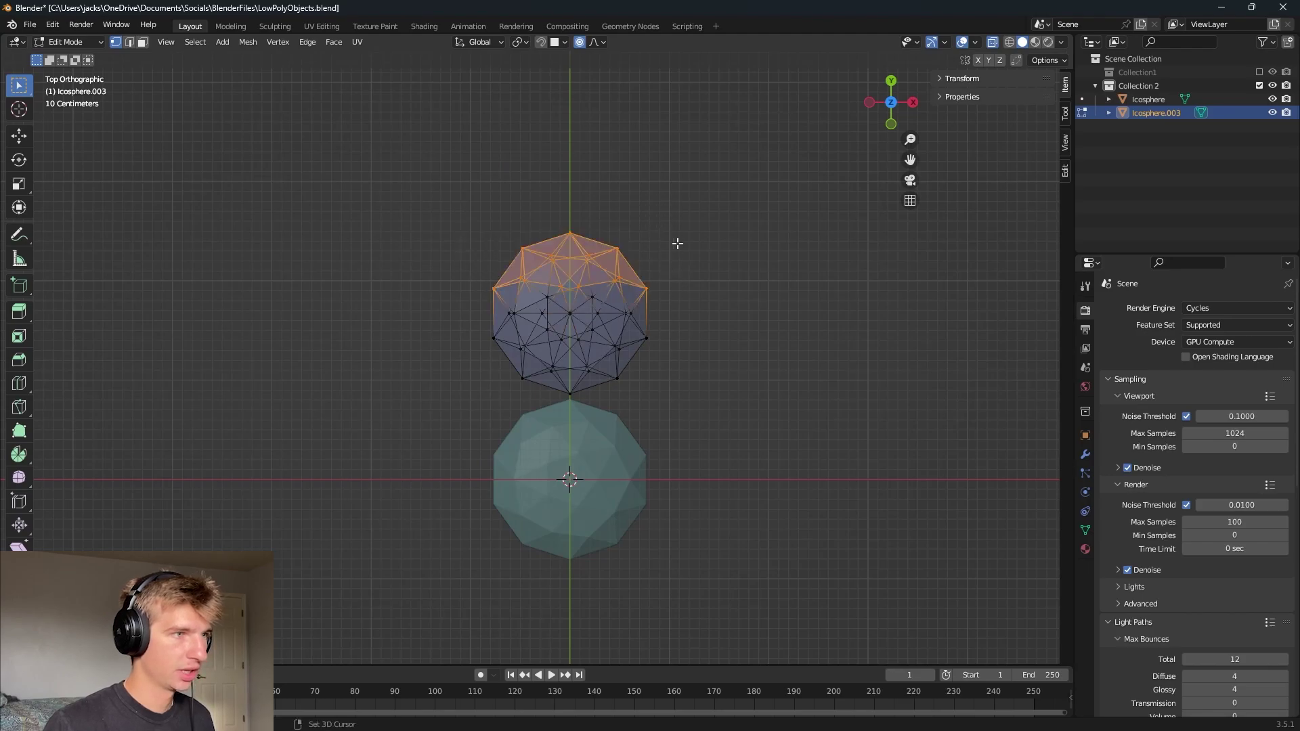
pyautogui.keyDown('shift'); pyautogui.moveTo(677, 243); pyautogui.dragTo(677, 311, button='middle'); pyautogui.keyUp('shift')
pyautogui.press('g')
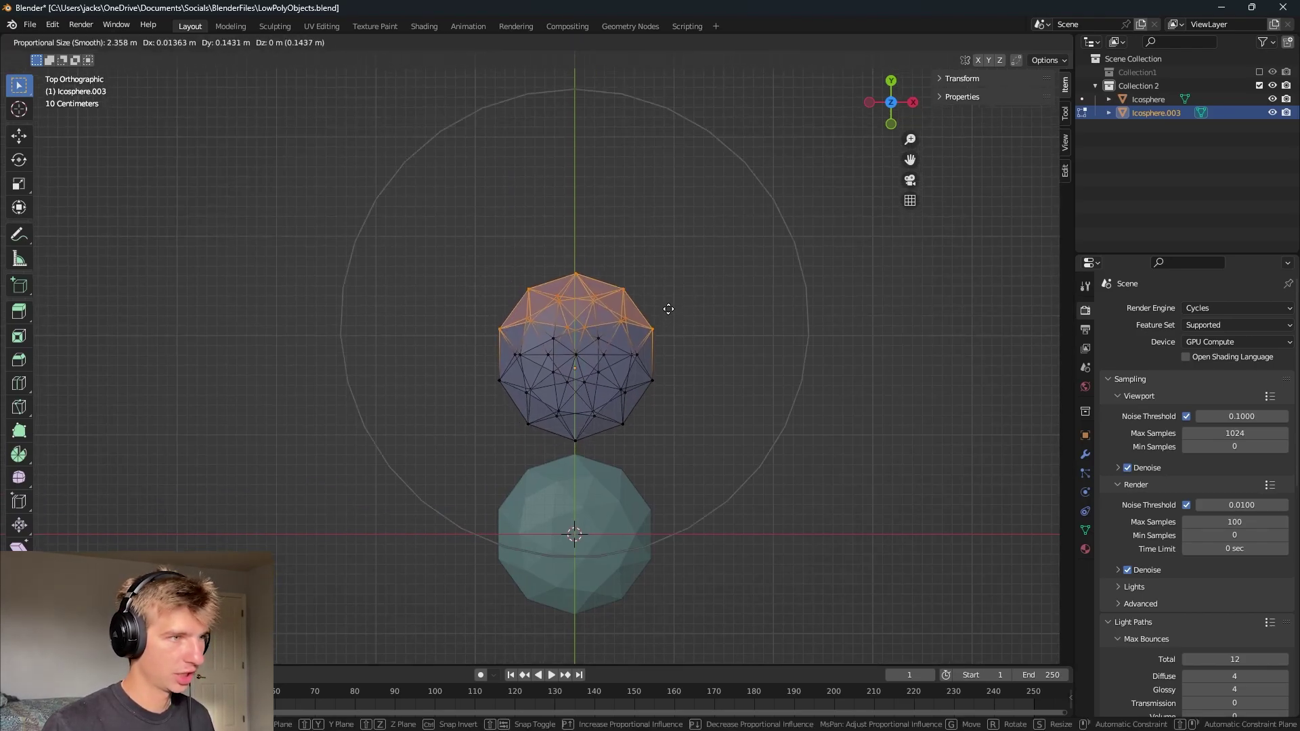
pyautogui.scroll(8, 668, 315)
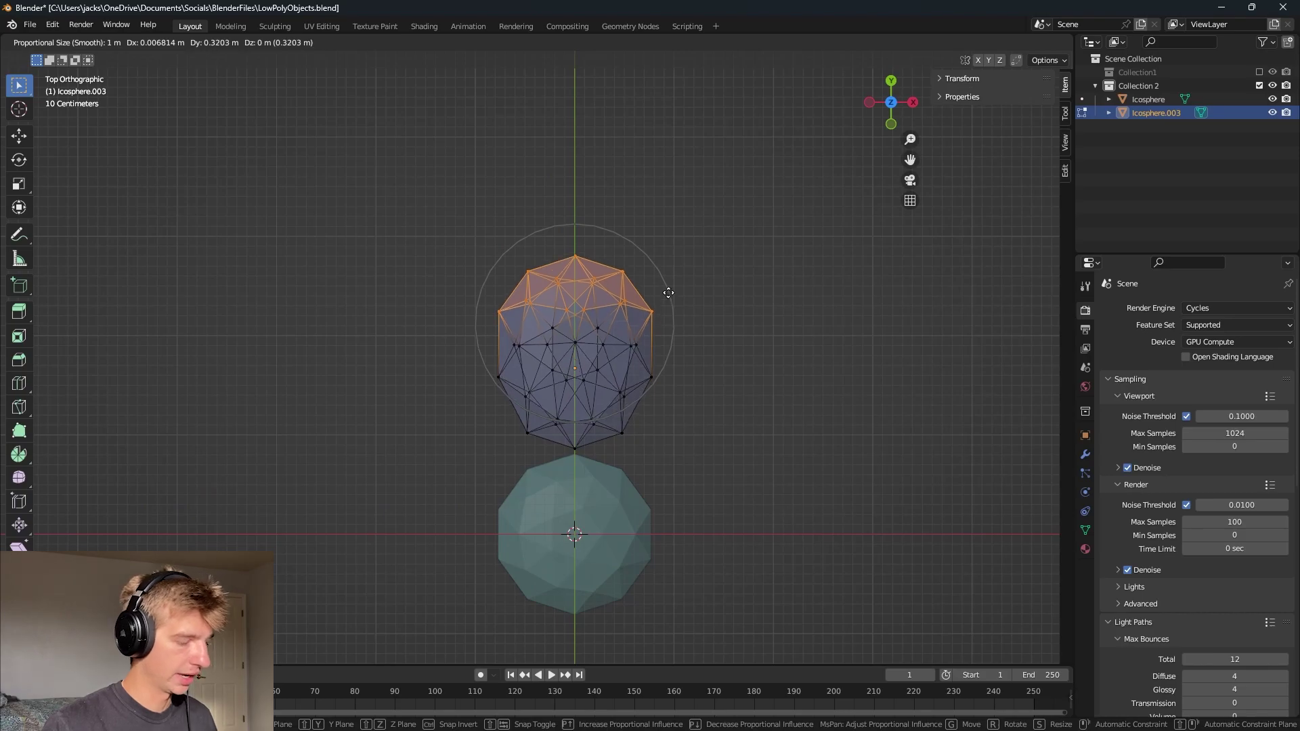
pyautogui.press('y')
pyautogui.click(664, 240)
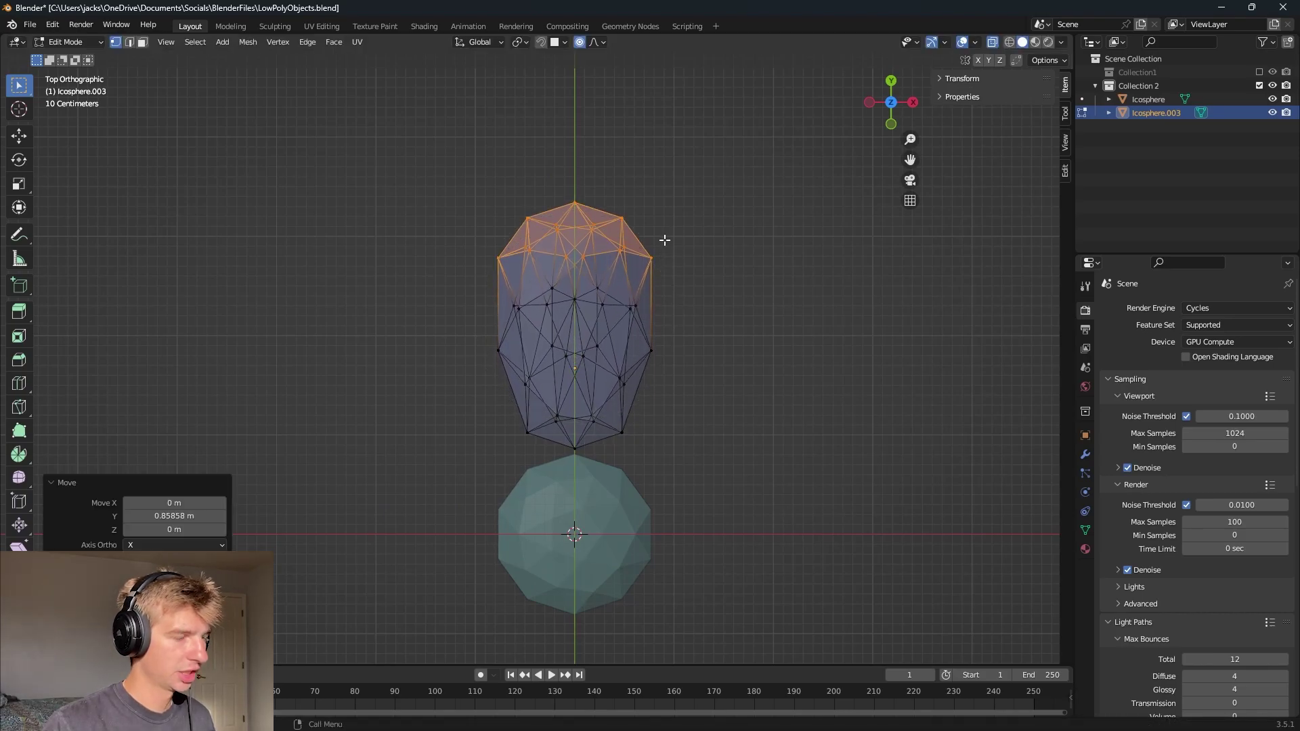
pyautogui.press('Tab')
# - Move the stretched copy along the Y axis toward the original so the two shapes slightly overlap, and deselect everything
pyautogui.moveTo(694, 348); pyautogui.dragTo(692, 434, button='middle')
pyautogui.press('g')
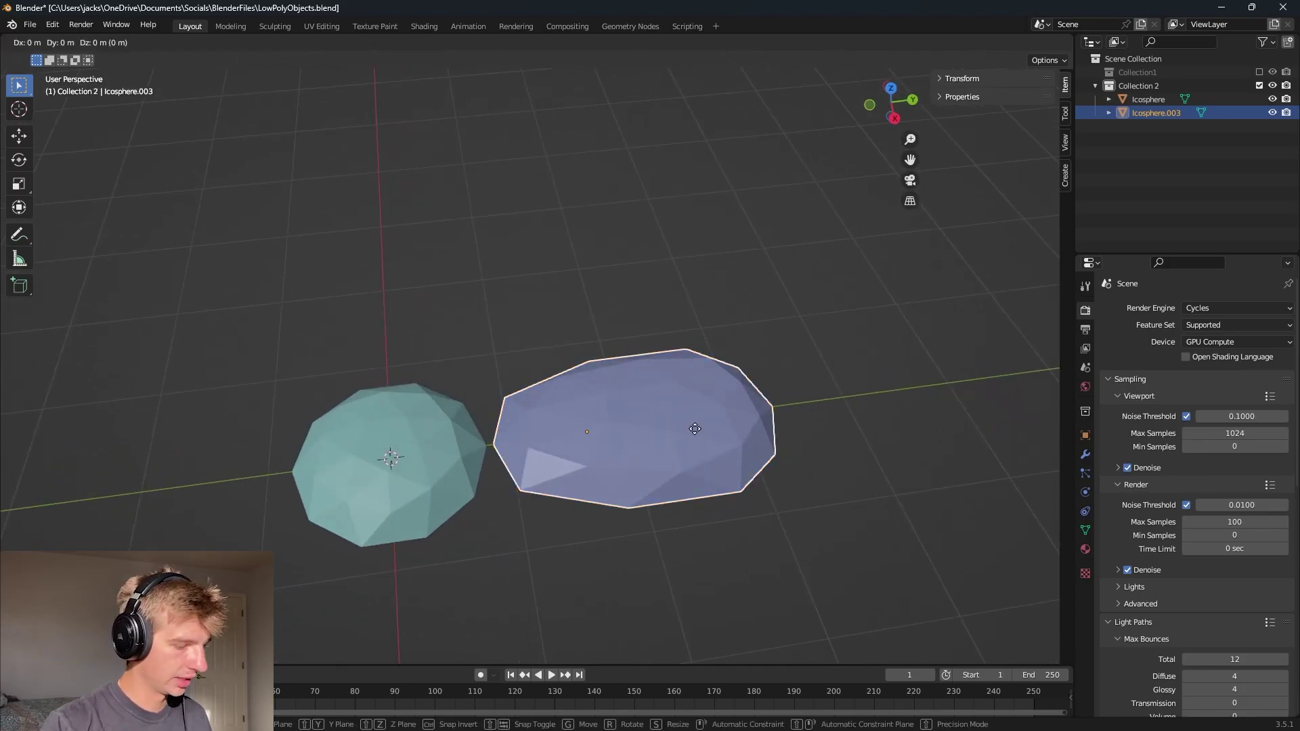
pyautogui.press('y')
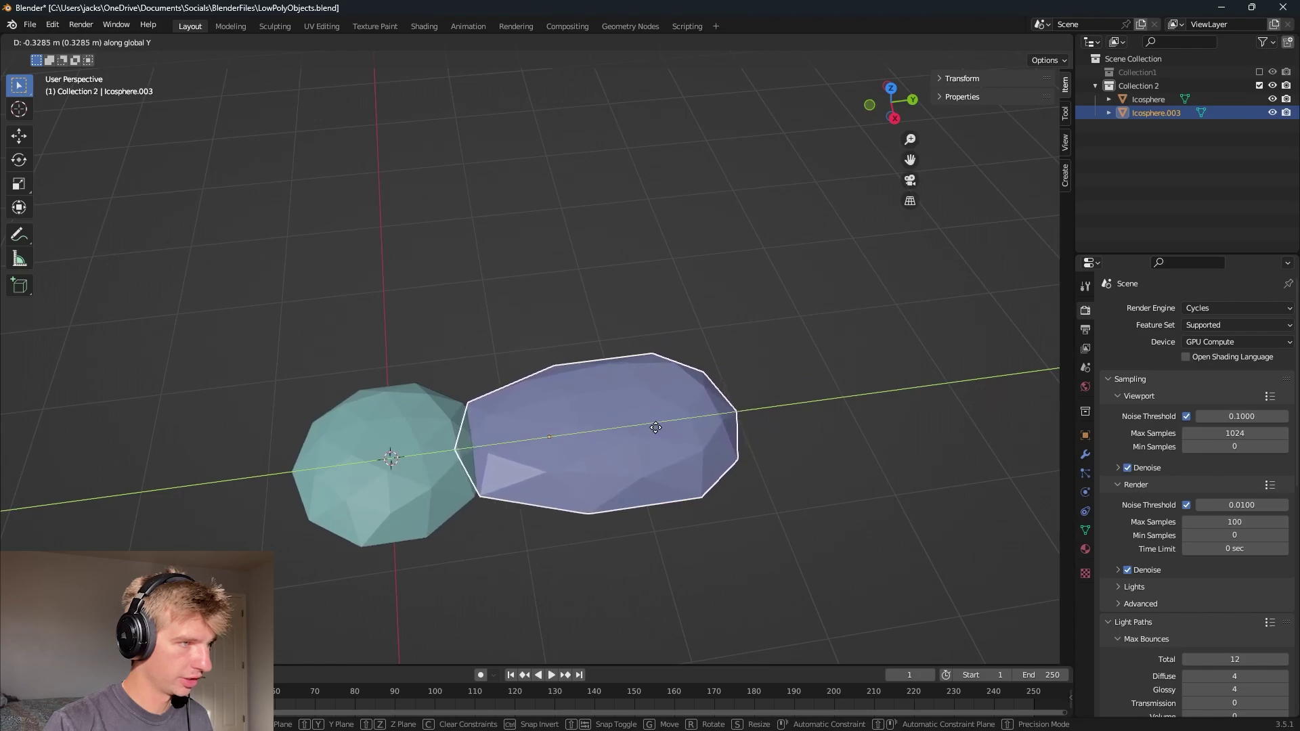
pyautogui.click(650, 428)
pyautogui.hotkey('alt', 'a')
# - Widen the outer end of the stretched shape by scaling its end vertices along X to about 1.25 with proportional editing
pyautogui.moveTo(568, 373); pyautogui.dragTo(758, 497, button='middle')
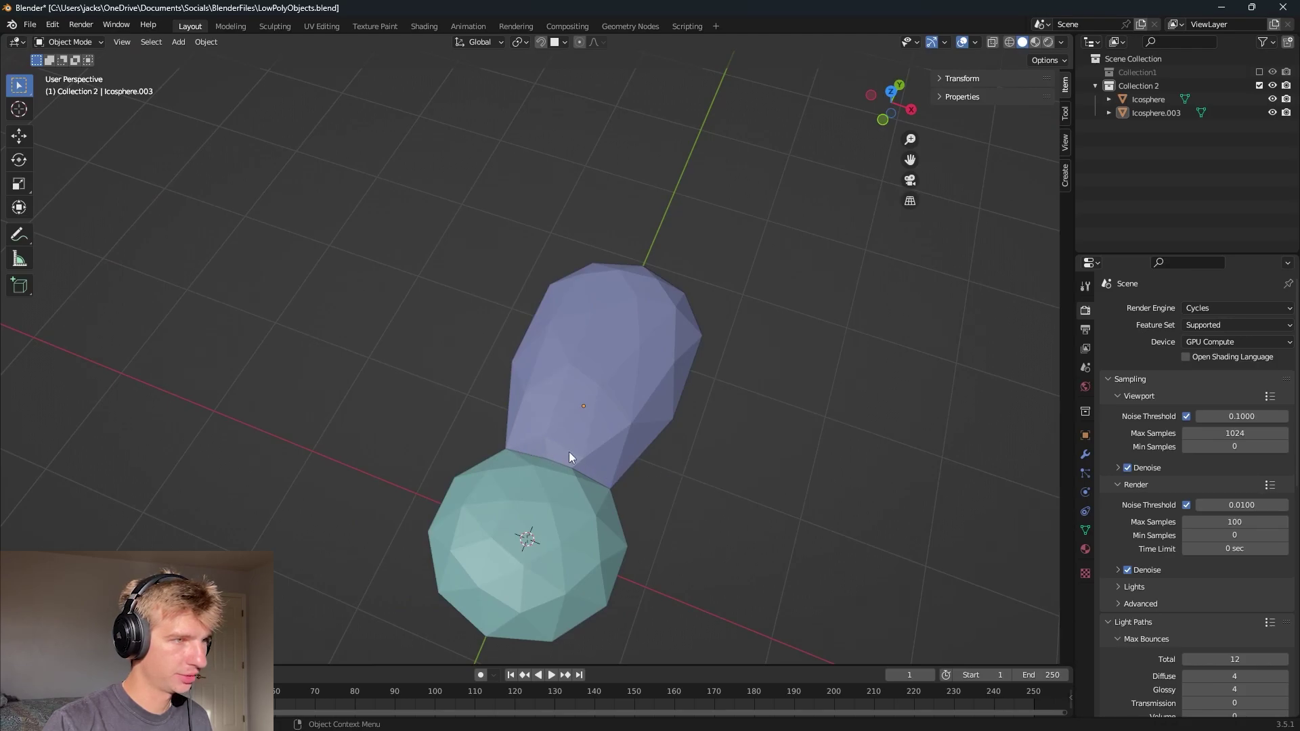
pyautogui.moveTo(569, 453); pyautogui.dragTo(564, 298, button='middle')
pyautogui.press('Tab')
pyautogui.moveTo(696, 393); pyautogui.dragTo(670, 396, button='middle')
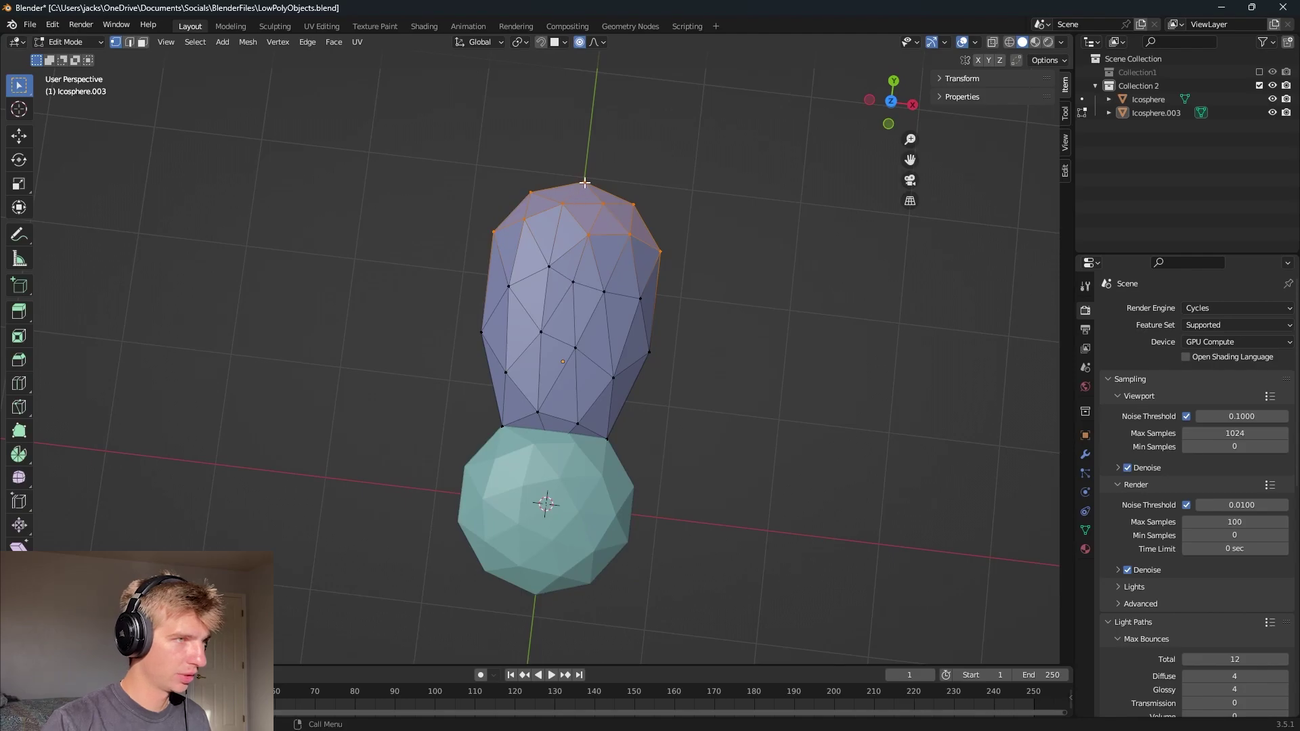
pyautogui.press('s')
pyautogui.press('x')
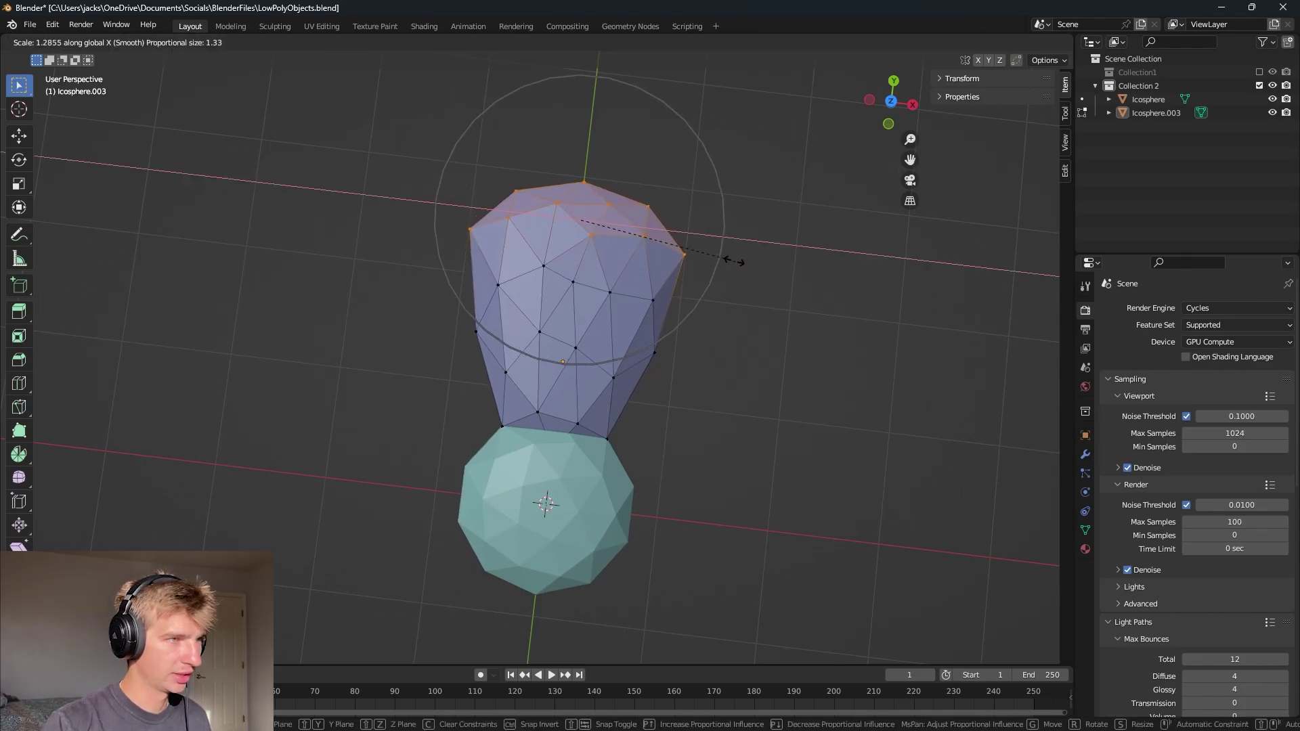
pyautogui.click(725, 255)
# - Thicken the same outer end by scaling its vertices along Z to 1.61, and return to Object Mode
pyautogui.moveTo(725, 255); pyautogui.dragTo(676, 285, button='middle')
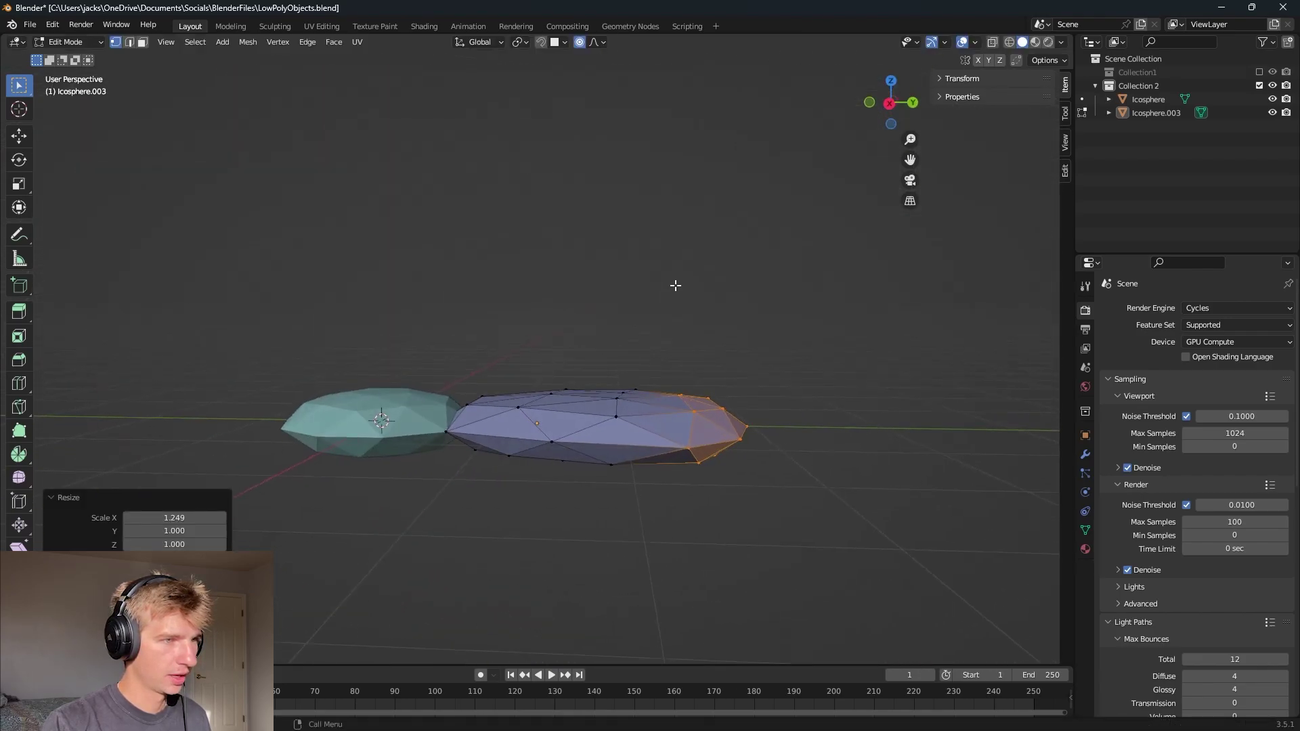
pyautogui.press('s')
pyautogui.press('z')
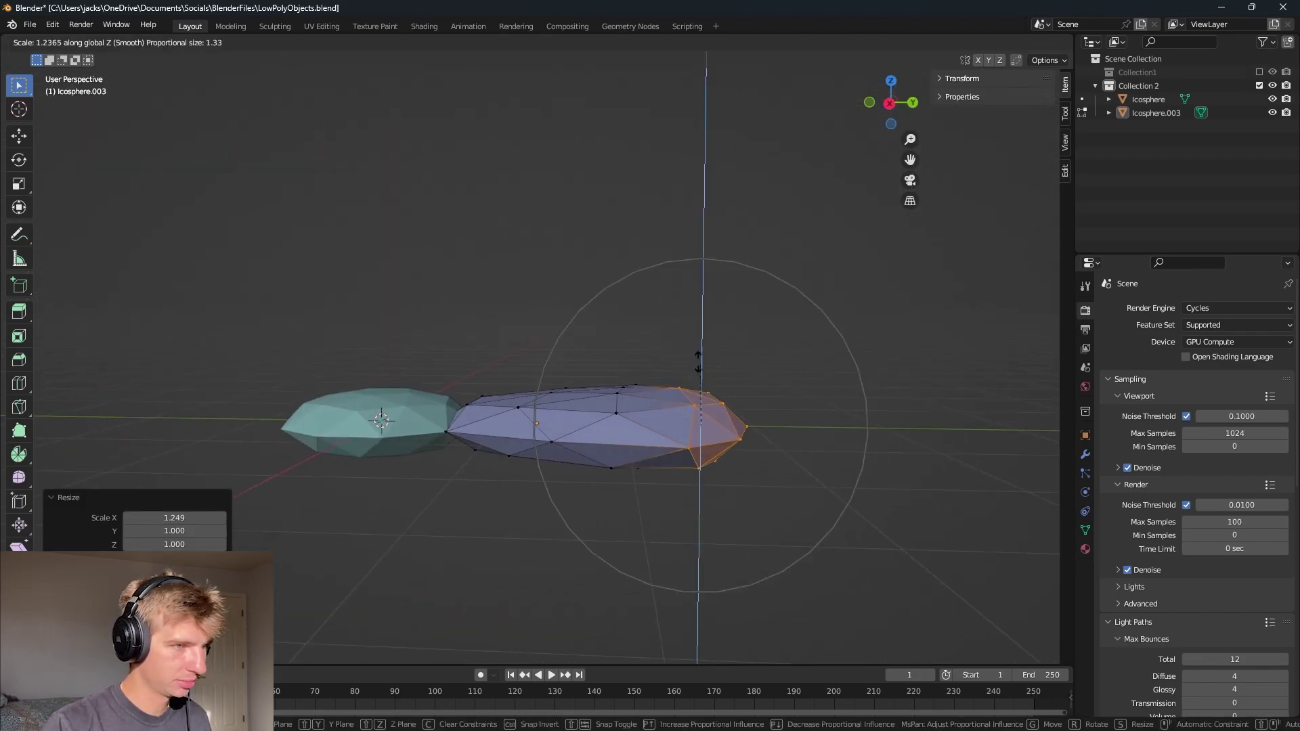
pyautogui.click(688, 345)
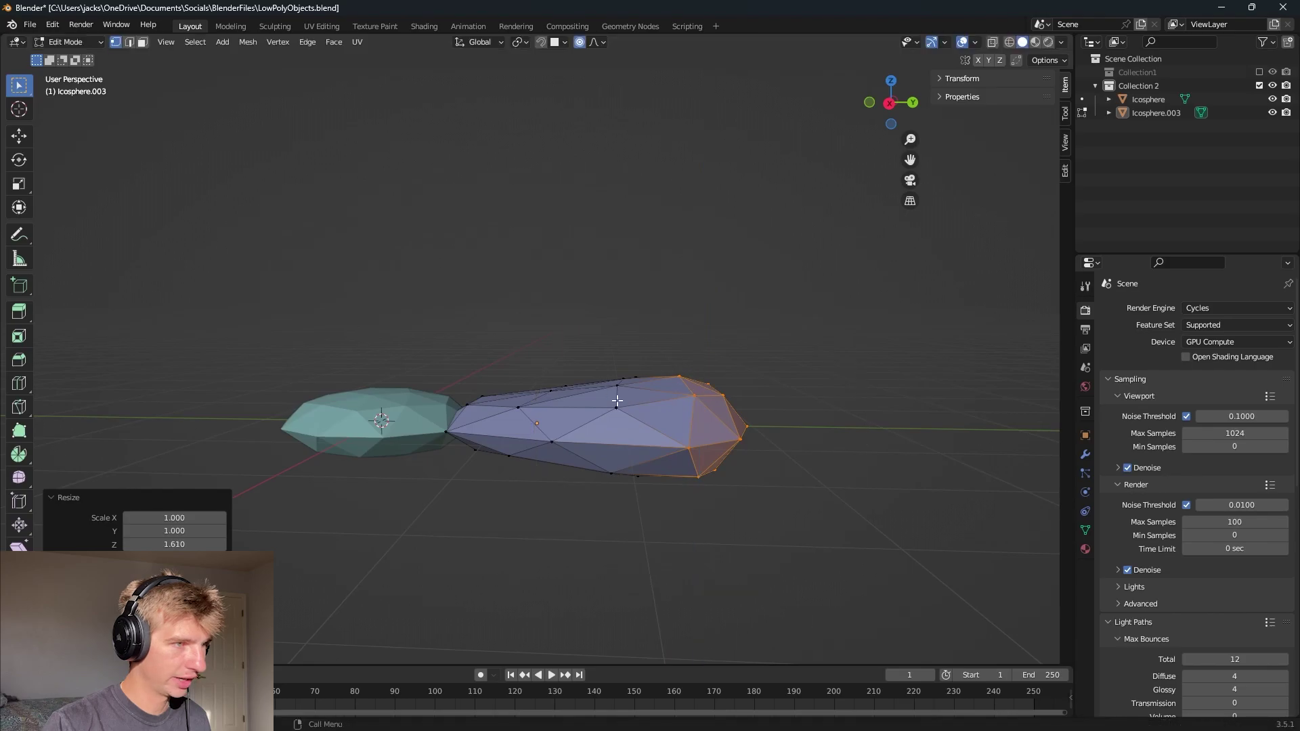
pyautogui.moveTo(688, 345); pyautogui.dragTo(763, 397, button='middle')
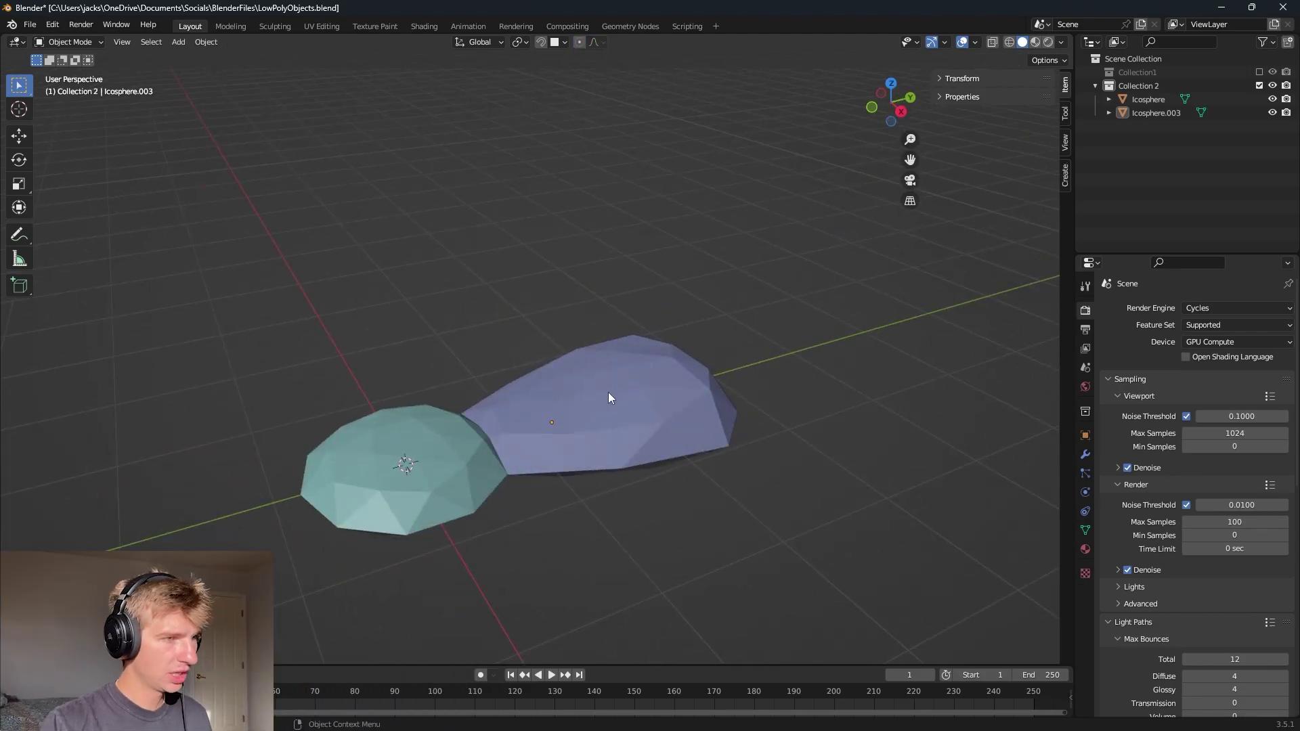
# - Set the stretched shape's origin to the 3D cursor at the center of the original flattened sphere
pyautogui.click(608, 397)
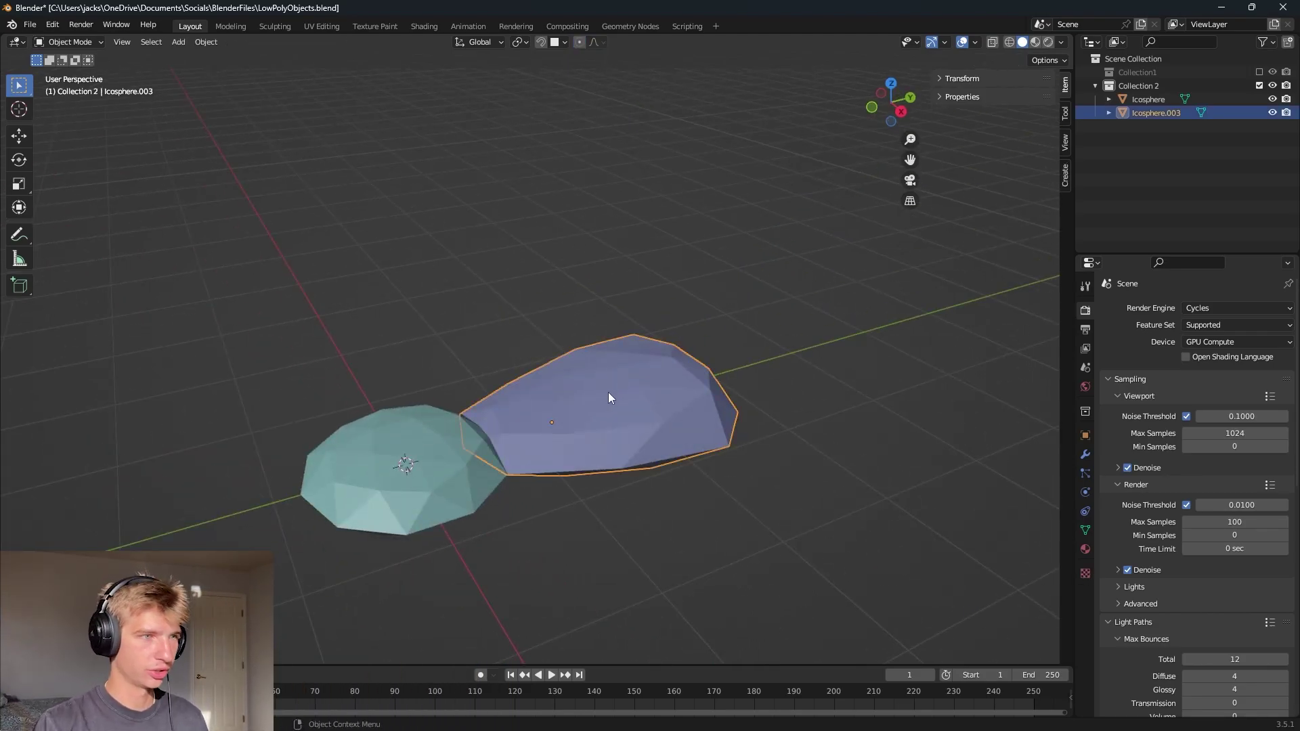
pyautogui.rightClick(608, 398)
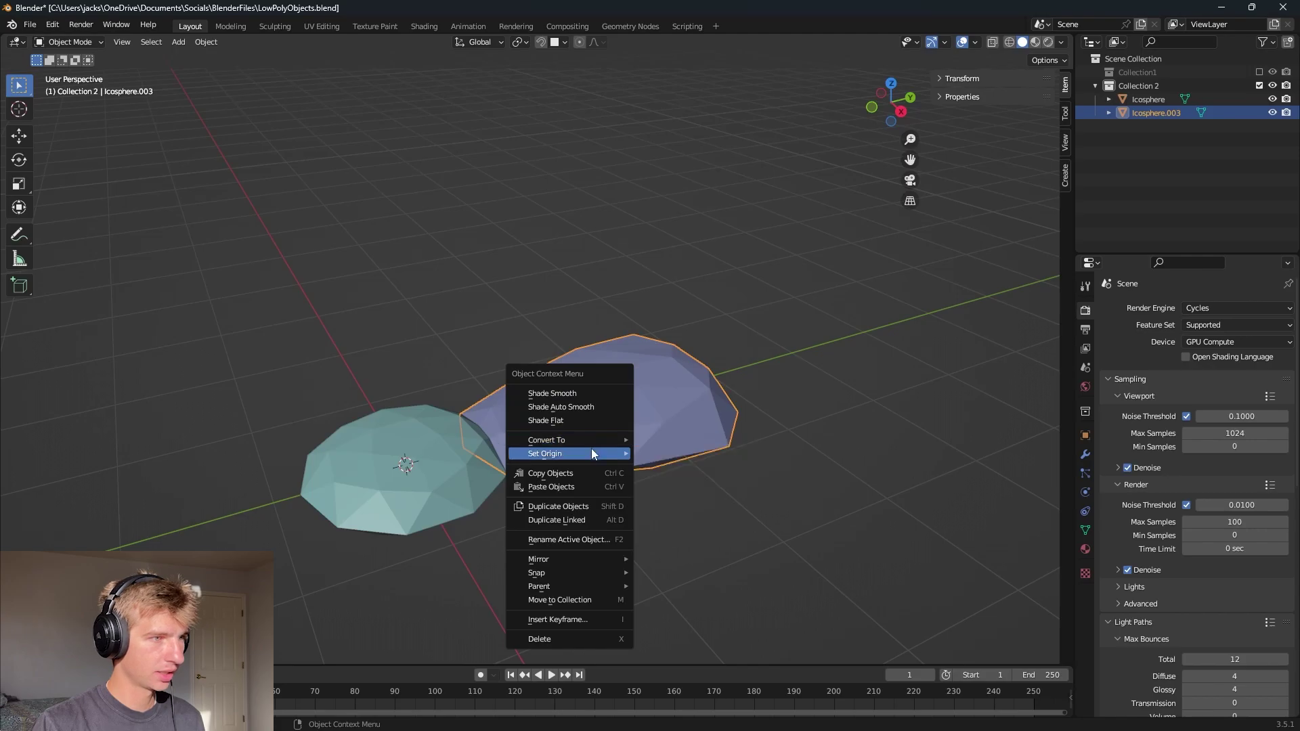
pyautogui.moveTo(595, 453)
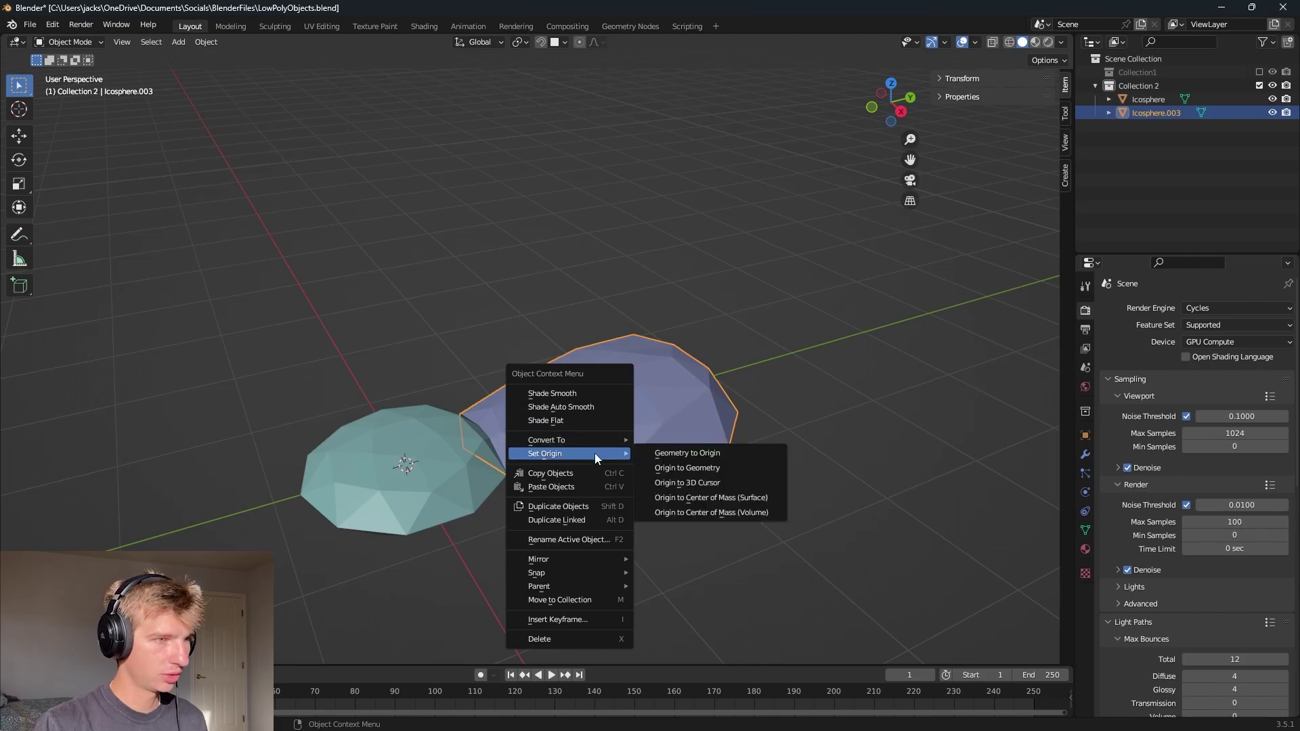
pyautogui.click(710, 481)
# - Duplicate the petal and rotate the copy about Z around the center in top view, repeating until six petals ring the center, and deselect
pyautogui.moveTo(668, 362); pyautogui.dragTo(633, 409, button='middle')
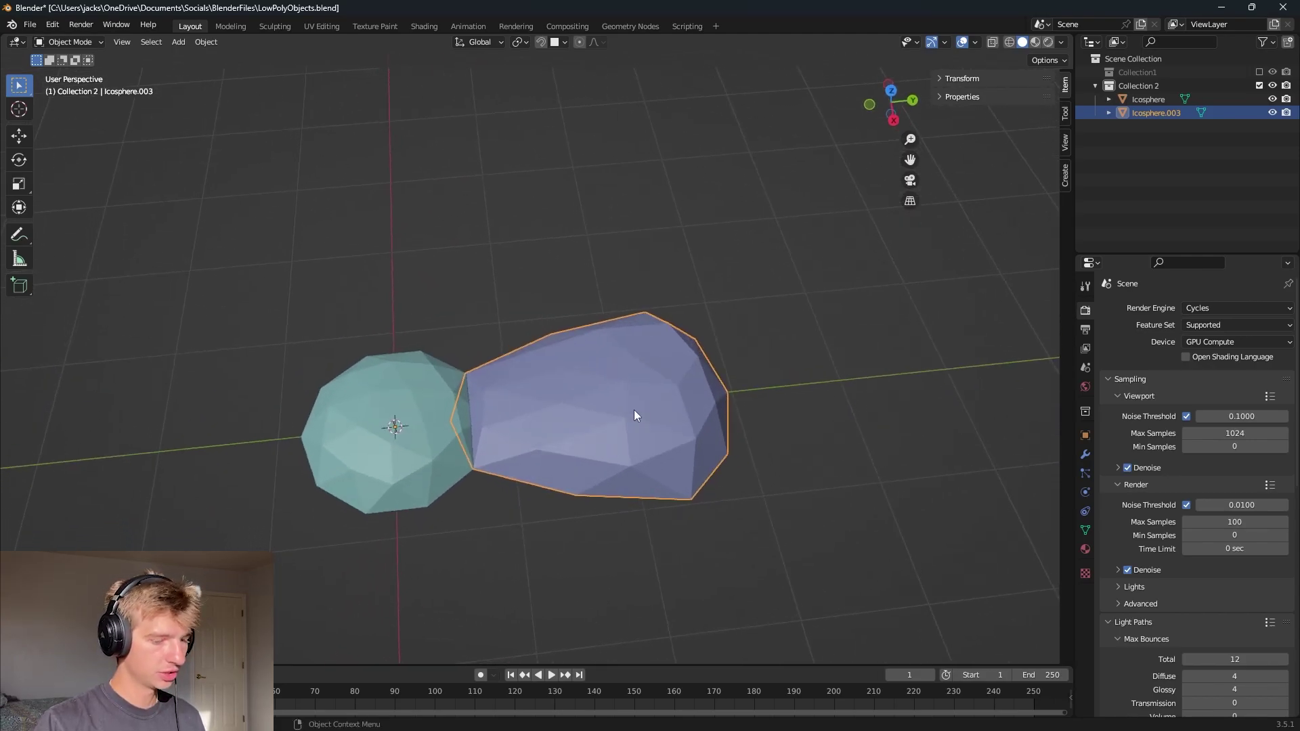
pyautogui.press('`')
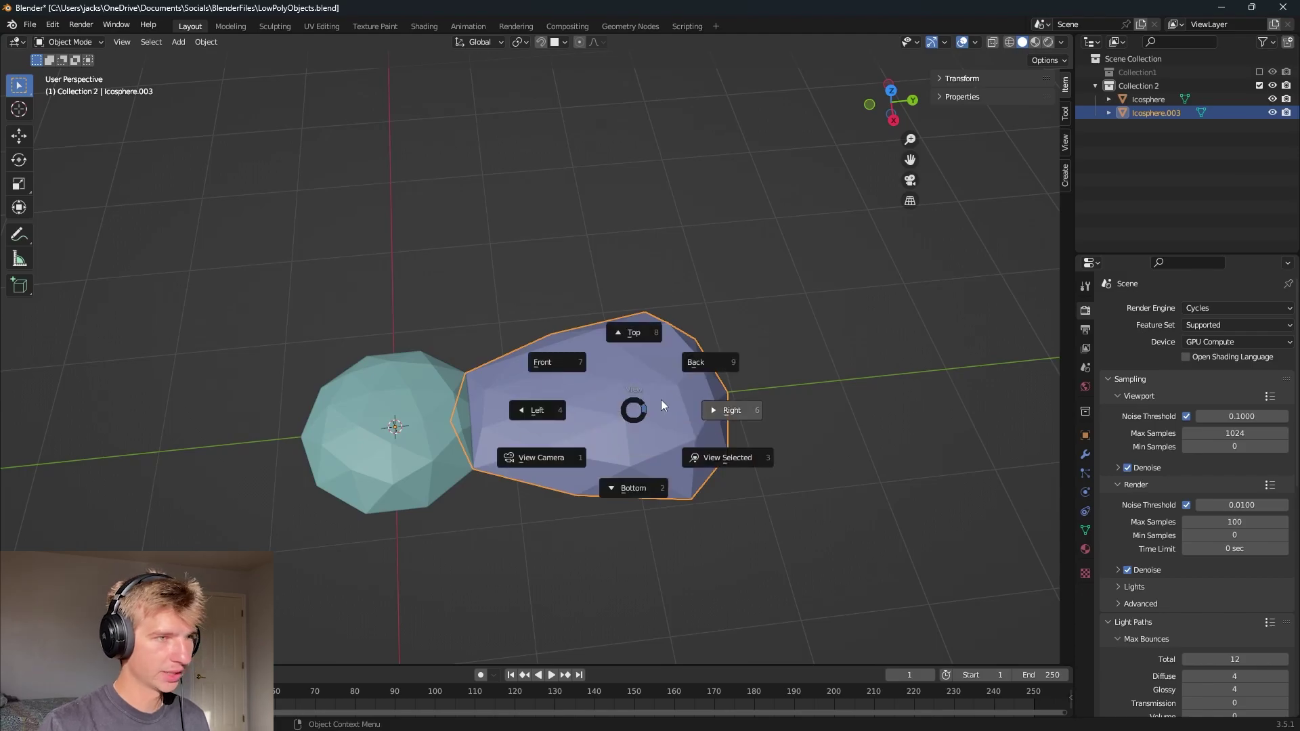
pyautogui.click(654, 332)
pyautogui.scroll(-2, 665, 347)
pyautogui.hotkey('shift', 'd')
pyautogui.press('r')
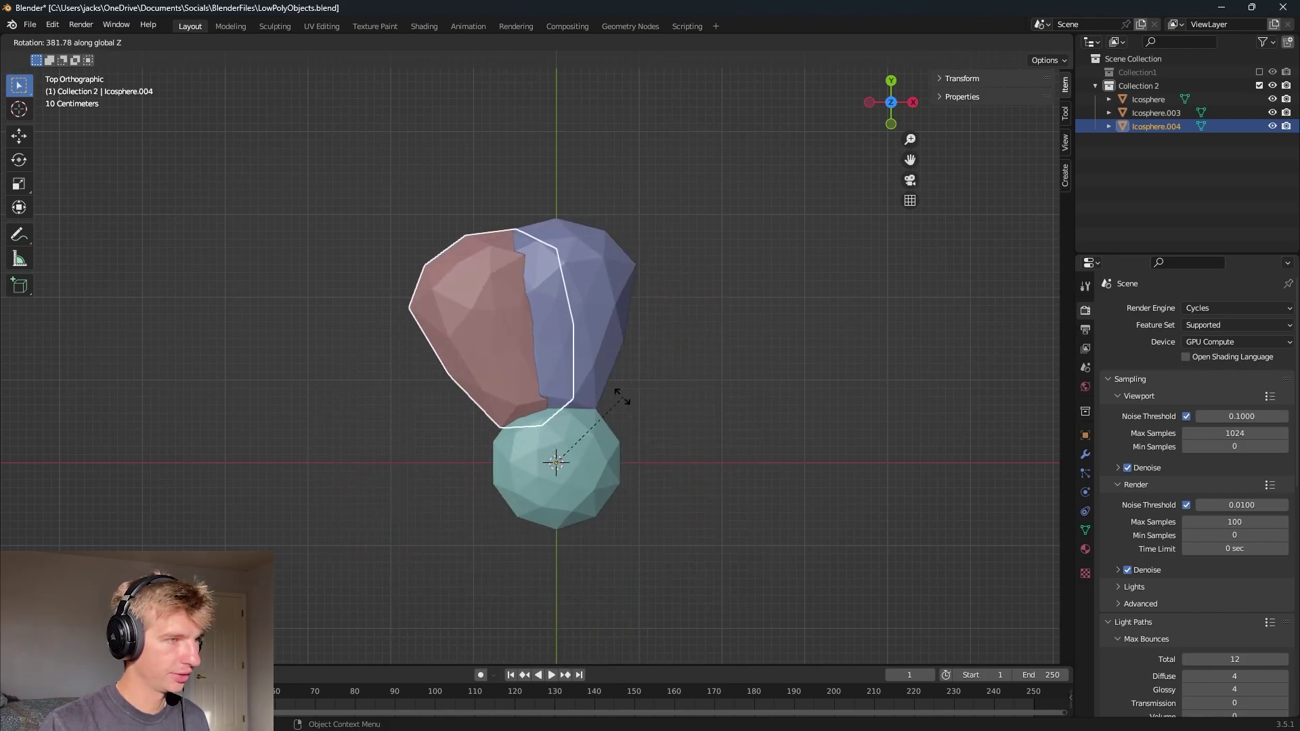
pyautogui.click(587, 263)
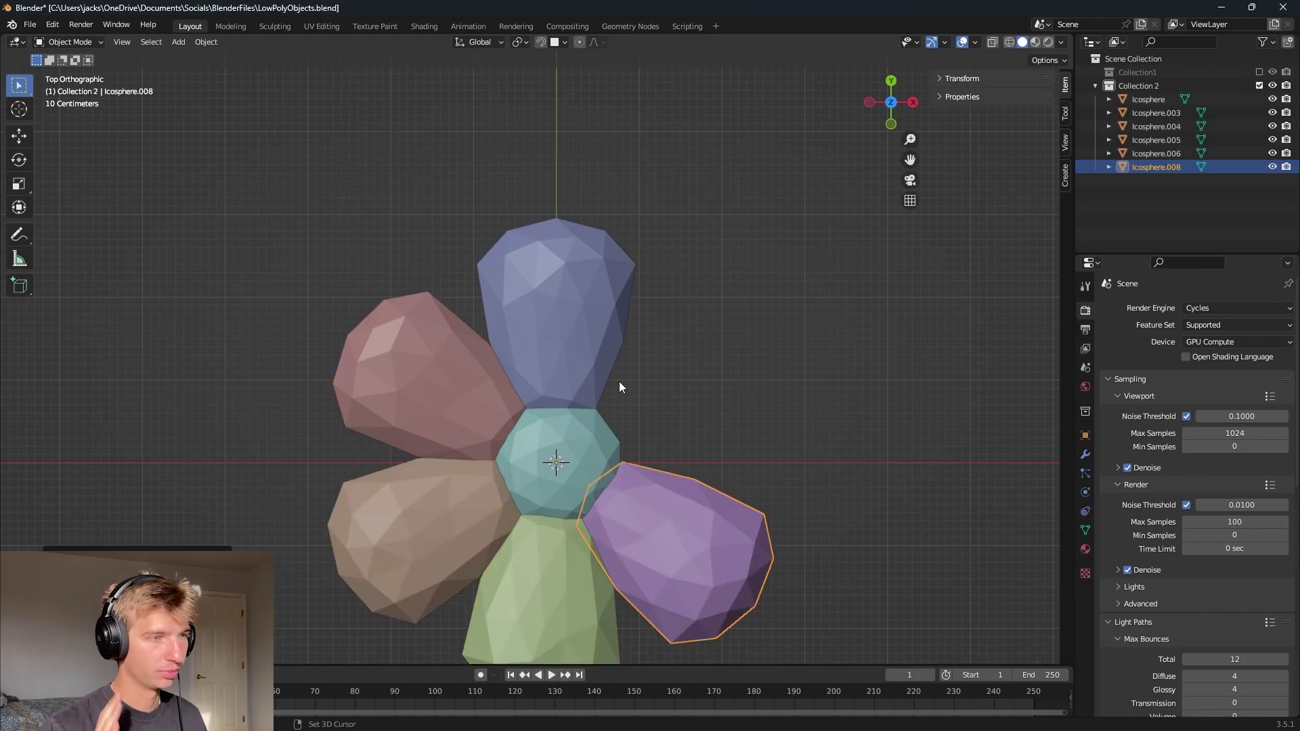
pyautogui.hotkey('shift', 'r')
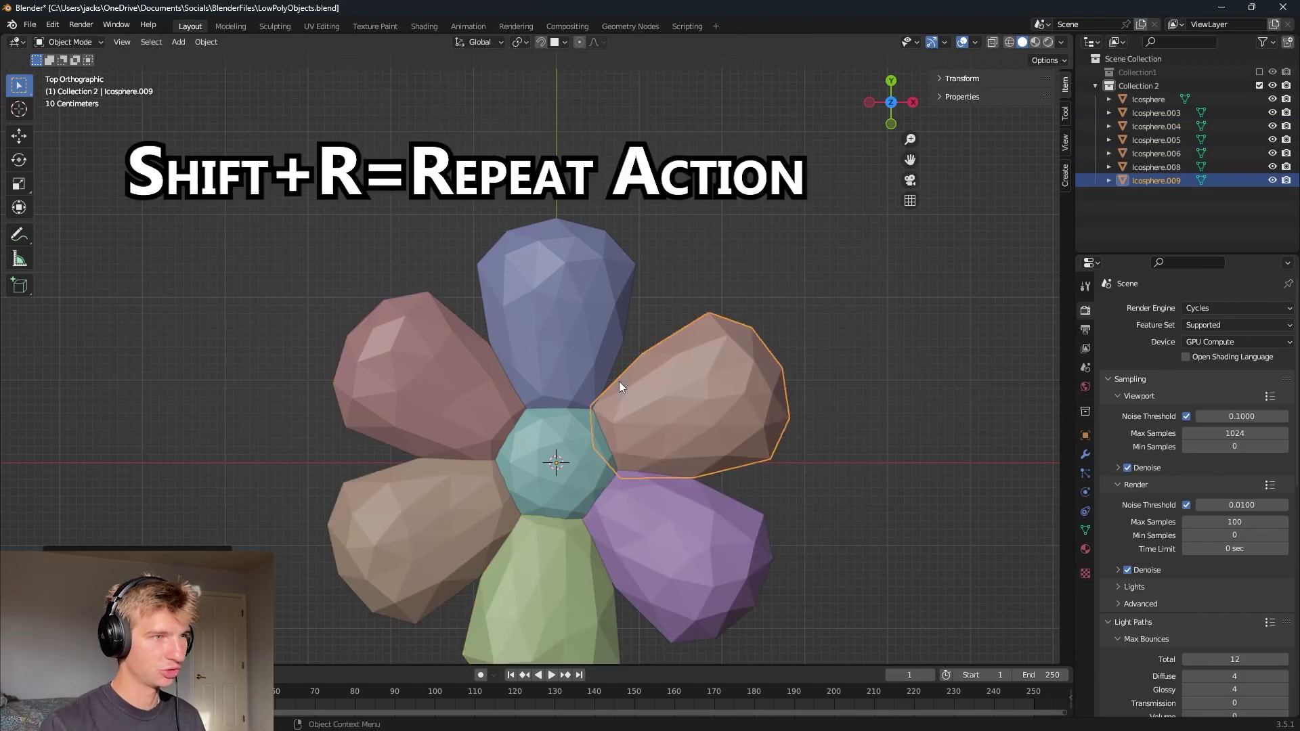
pyautogui.hotkey('alt', 'a')
# - Rotate the two petals on either side of the original blue petal slightly about Z to even out their spacing
pyautogui.moveTo(730, 375); pyautogui.dragTo(664, 373, button='middle')
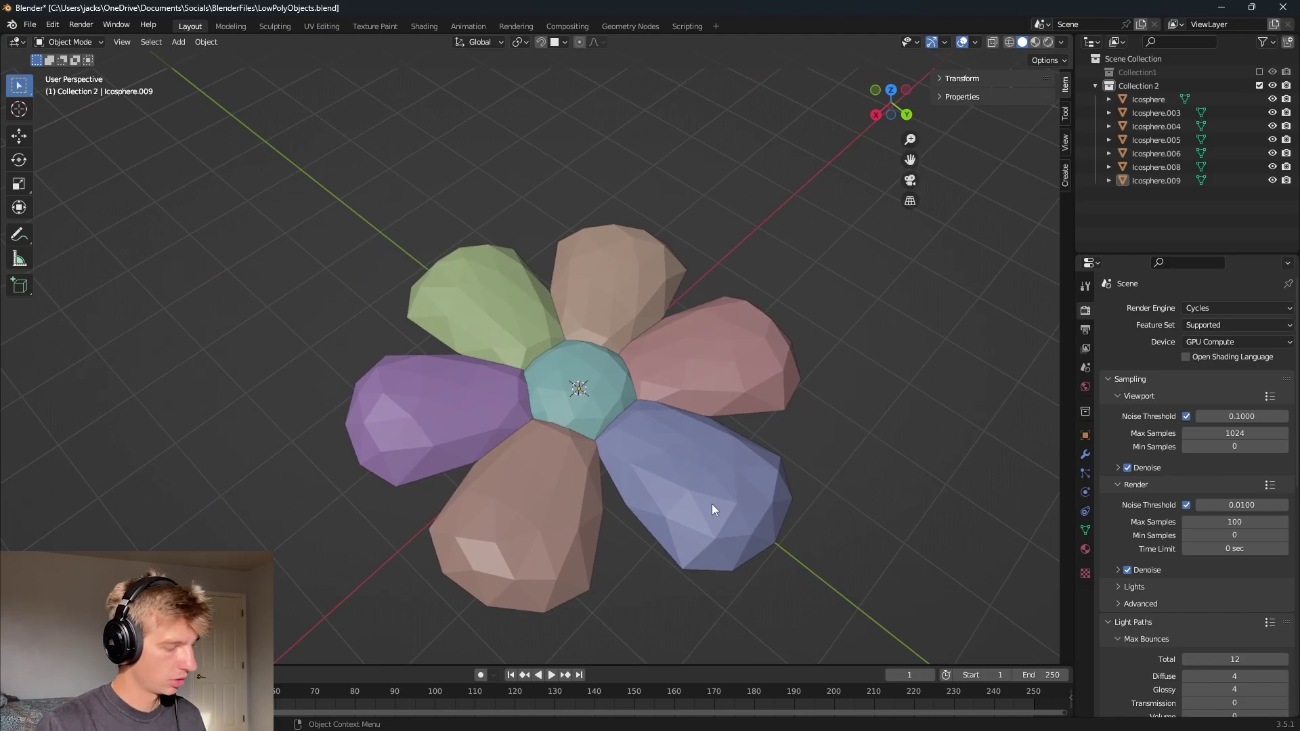
pyautogui.click(562, 504)
pyautogui.press('r')
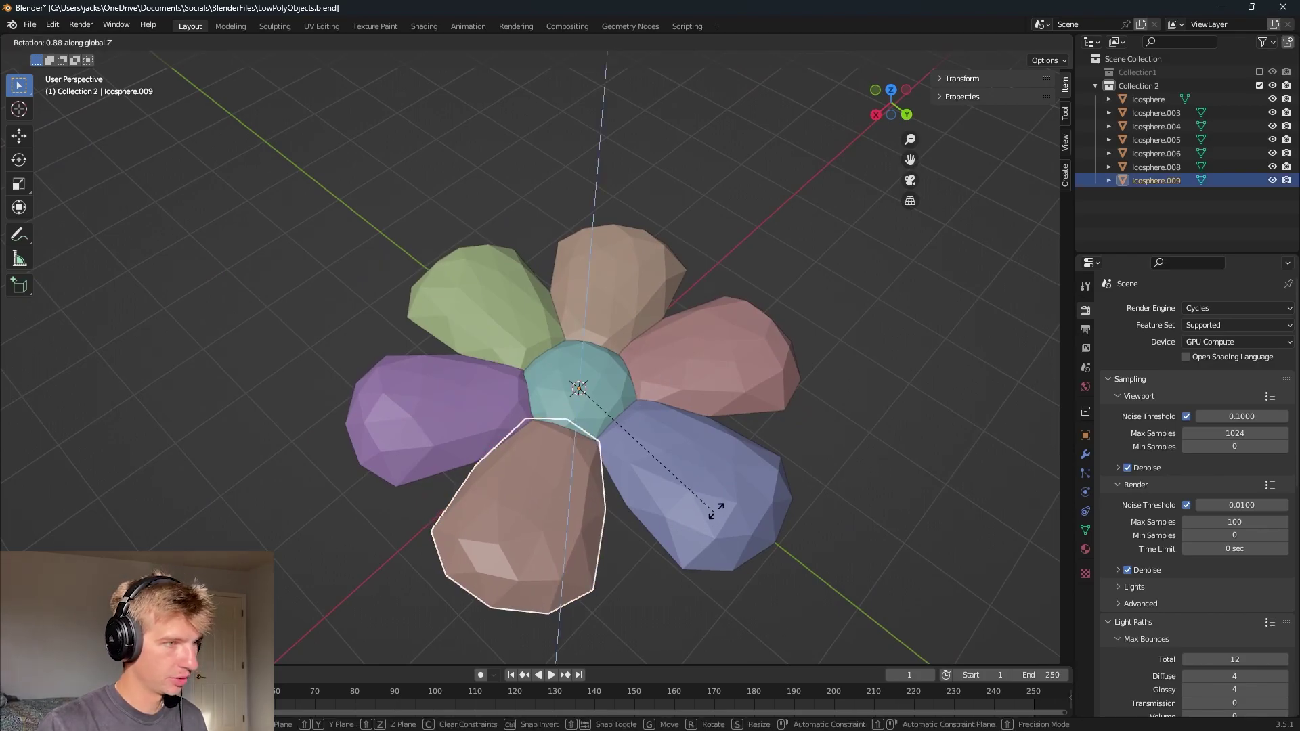
pyautogui.click(726, 506)
pyautogui.moveTo(693, 451); pyautogui.dragTo(708, 428, button='middle')
pyautogui.click(708, 429)
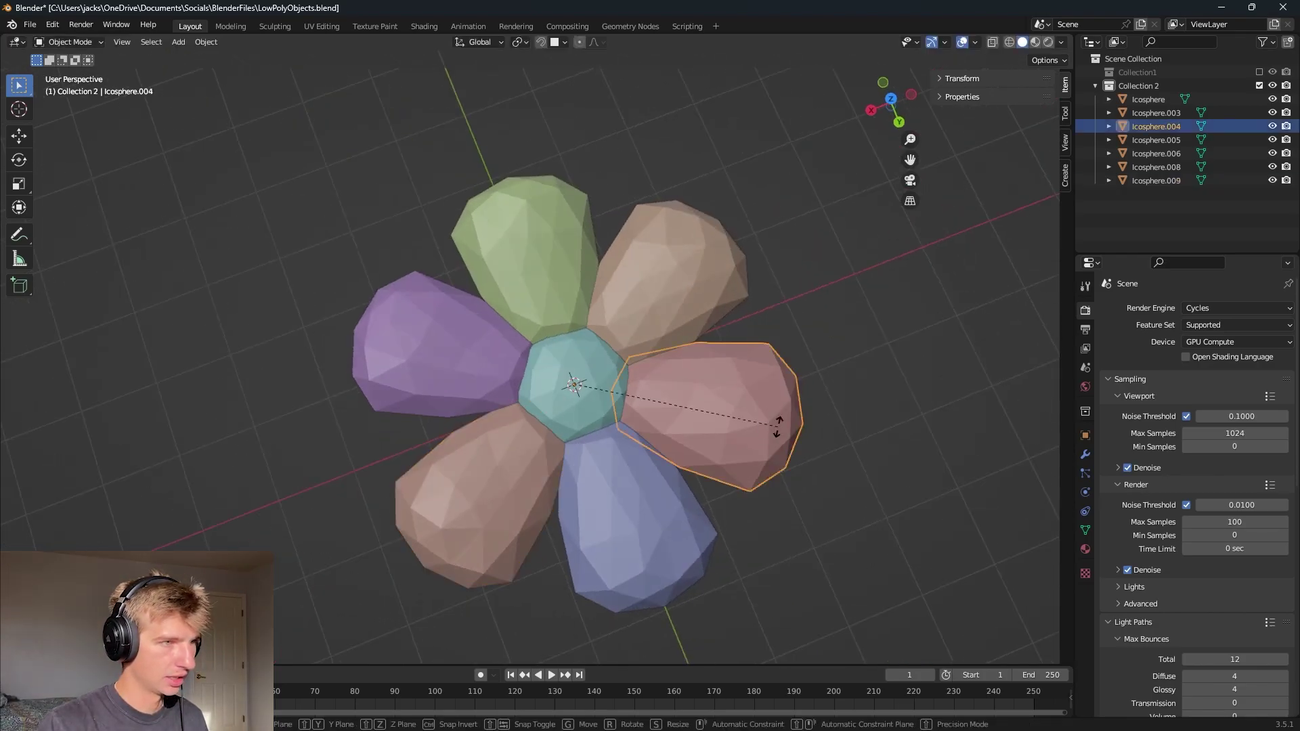
pyautogui.press('r')
pyautogui.click(789, 433)
# - Rotate the tan, green and purple petals slightly around the center to even out the remaining gaps, and deselect everything
pyautogui.click(643, 314)
pyautogui.press('r')
pyautogui.click(613, 298)
pyautogui.click(508, 284)
pyautogui.press('r')
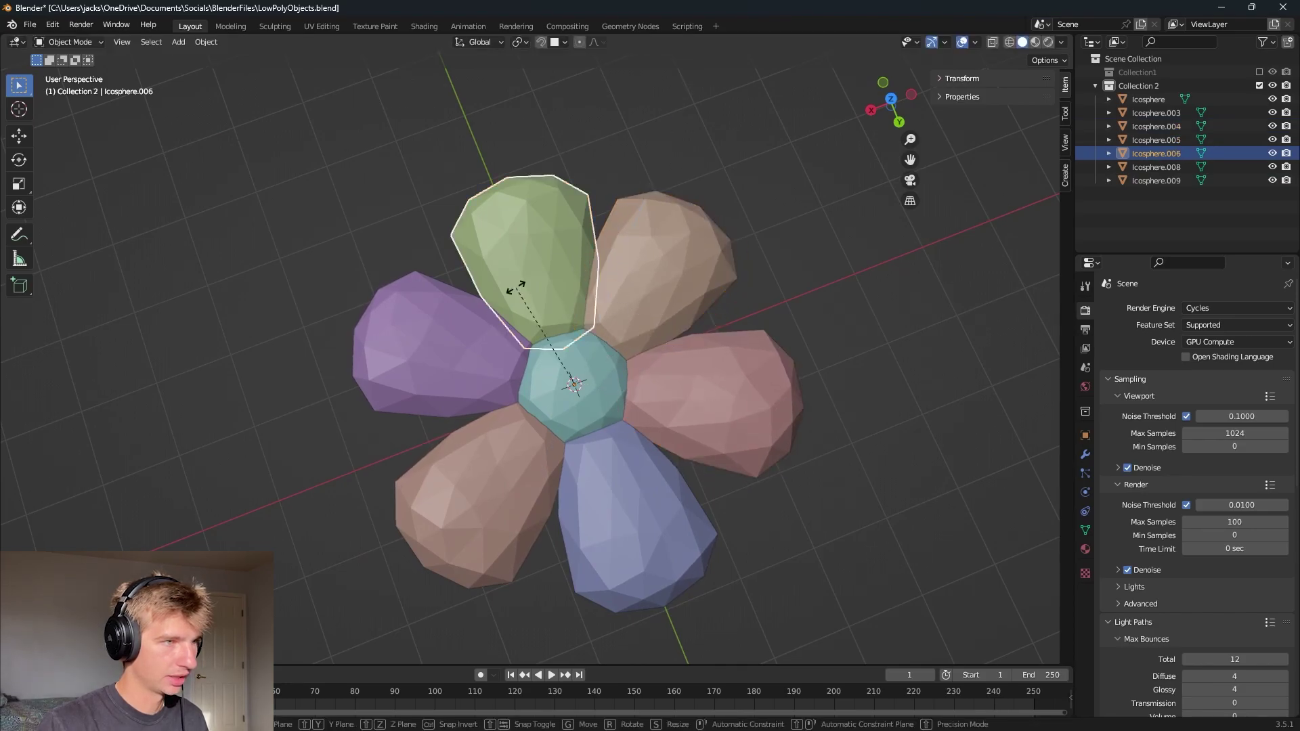
pyautogui.click(510, 291)
pyautogui.click(447, 324)
pyautogui.press('r')
pyautogui.click(444, 338)
pyautogui.moveTo(572, 404); pyautogui.dragTo(779, 385, button='middle')
pyautogui.click(766, 396)
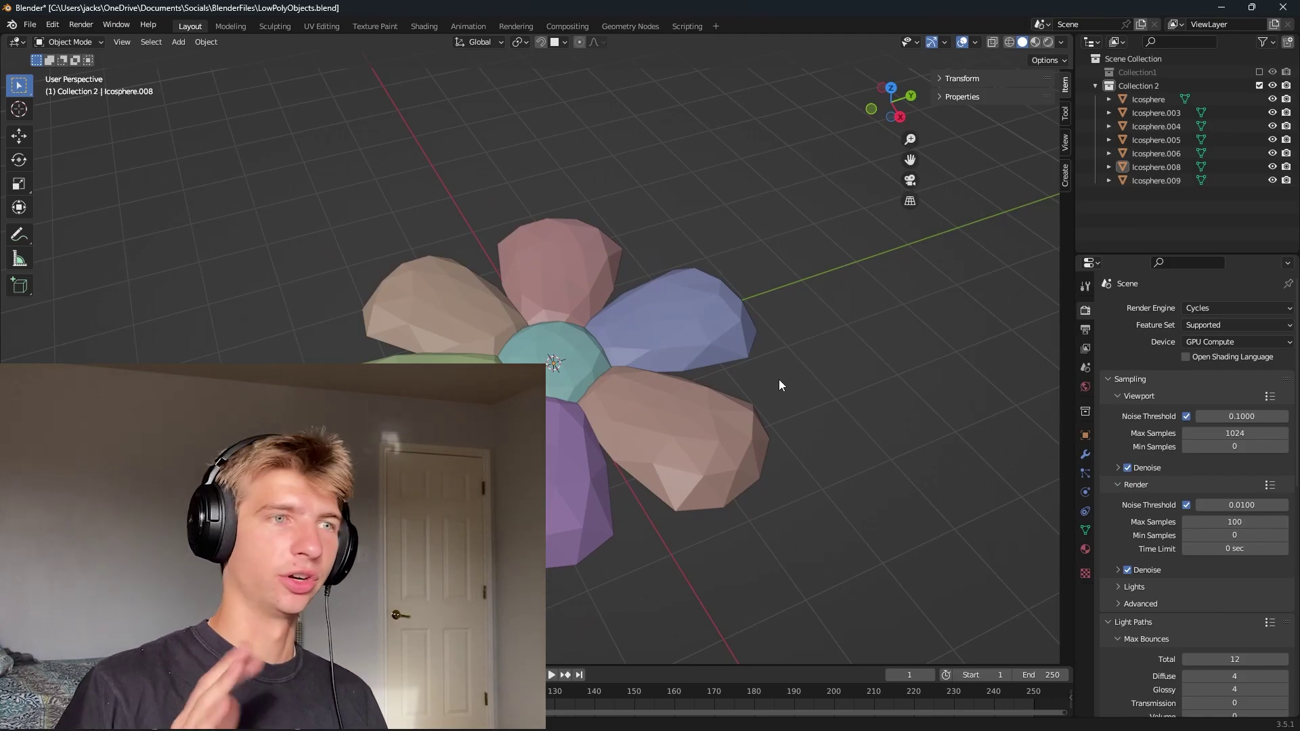
# - Save the LowPolyObjects.blend file with the finished petal ring and nothing selected
pyautogui.hotkey('ctrl', 's')
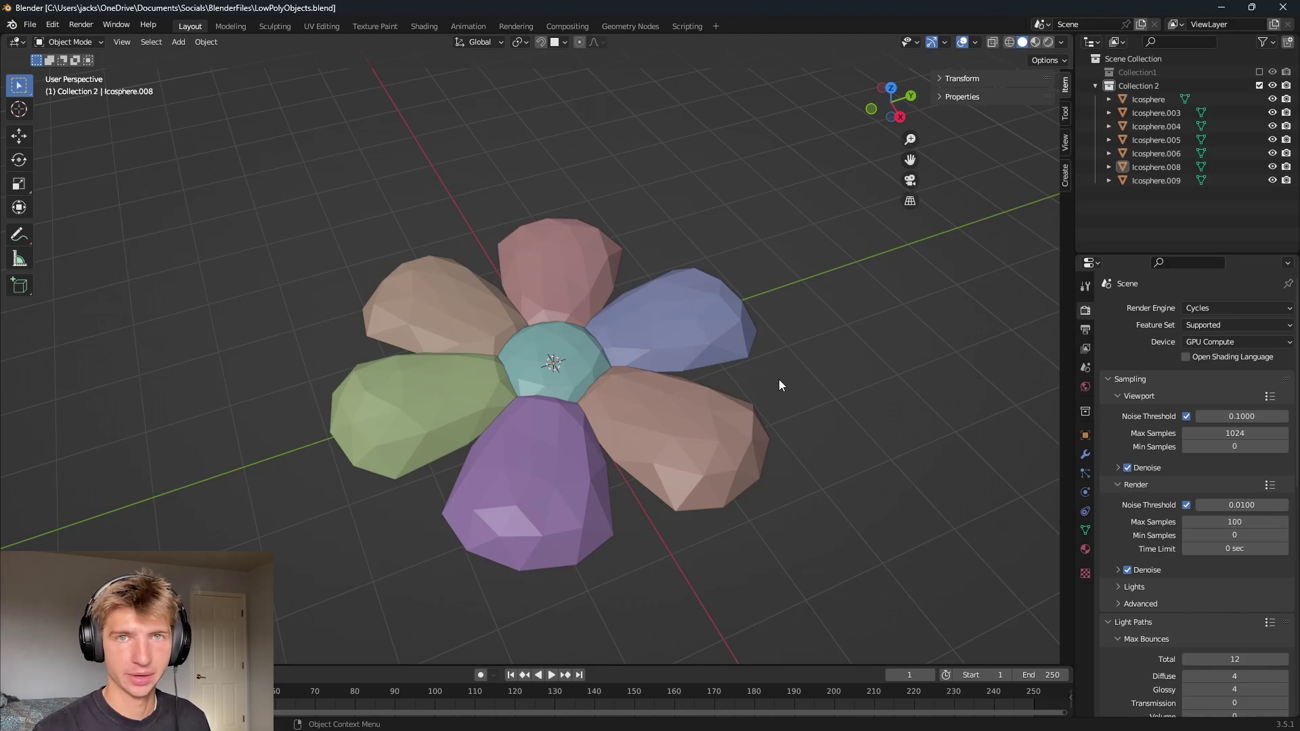
pyautogui.click(673, 425)
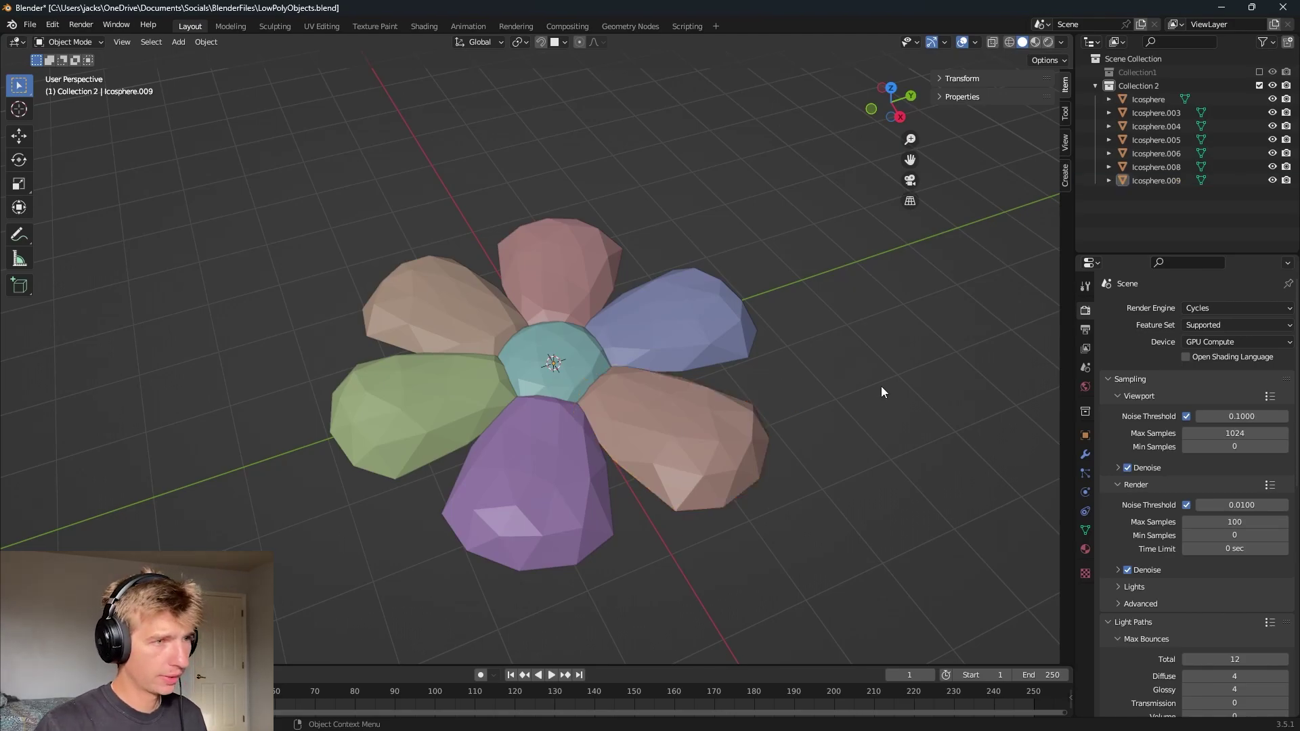
pyautogui.moveTo(880, 386); pyautogui.dragTo(734, 383, button='middle')
pyautogui.hotkey('ctrl', 's')
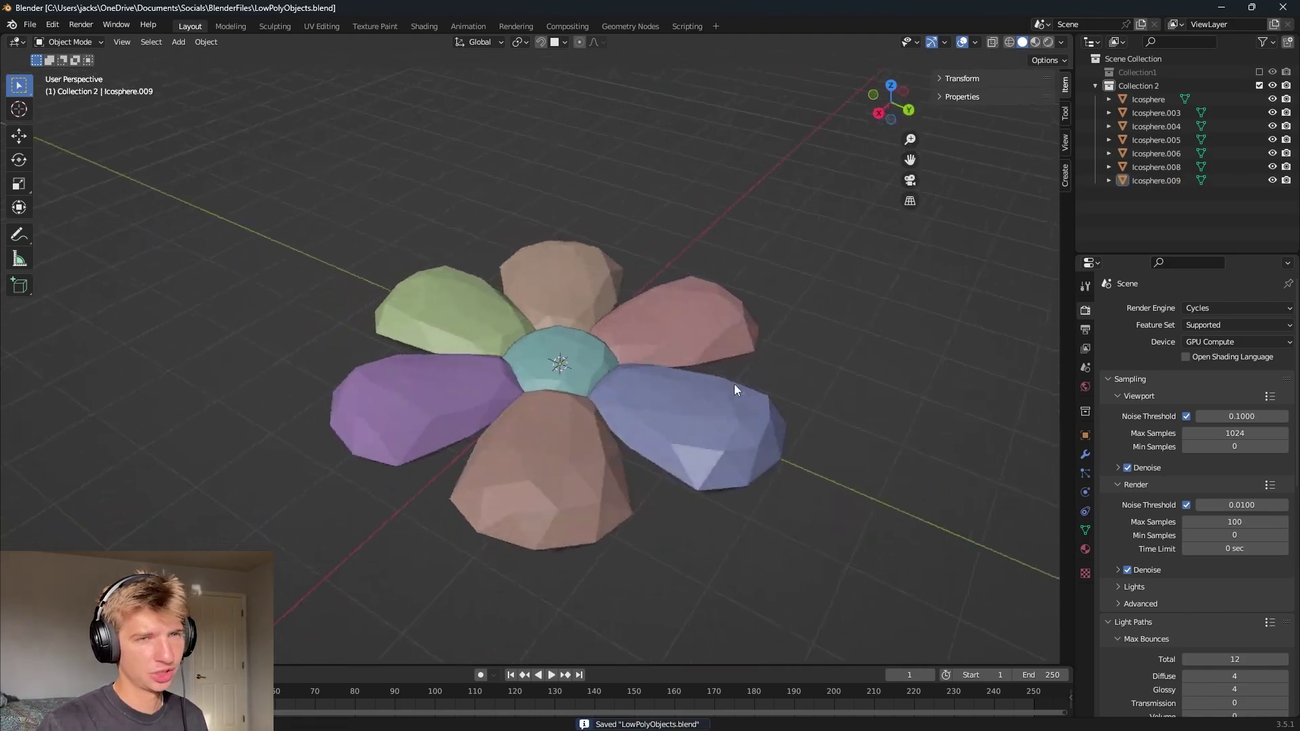
# - Join all six petals with the central flattened sphere into one object, keeping the sphere as the active object
pyautogui.click(563, 451)
pyautogui.moveTo(563, 453); pyautogui.dragTo(641, 468, button='middle')
pyautogui.scroll(3, 648, 464)
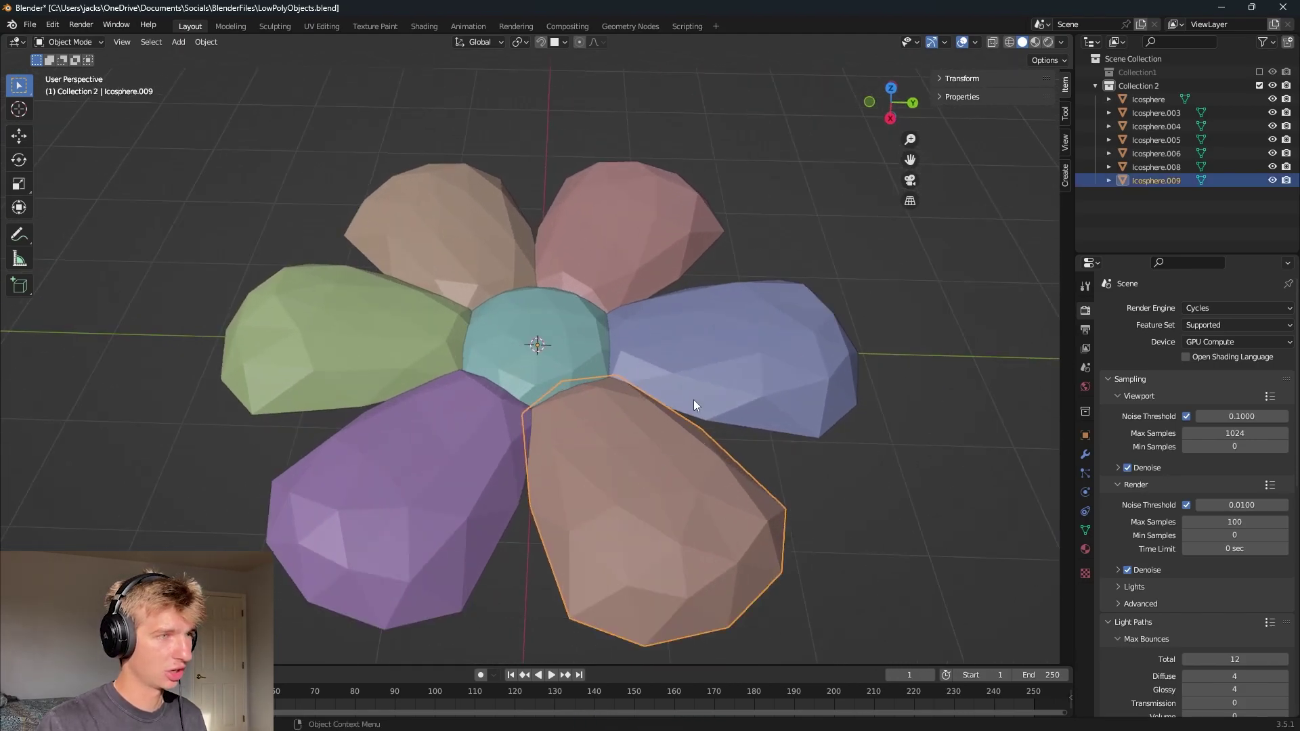
pyautogui.keyDown('shift'); pyautogui.click(732, 350); pyautogui.keyUp('shift')
pyautogui.keyDown('shift'); pyautogui.click(615, 230); pyautogui.keyUp('shift')
pyautogui.keyDown('shift'); pyautogui.click(460, 251); pyautogui.keyUp('shift')
pyautogui.keyDown('shift'); pyautogui.click(397, 320); pyautogui.keyUp('shift')
pyautogui.keyDown('shift'); pyautogui.click(405, 429); pyautogui.keyUp('shift')
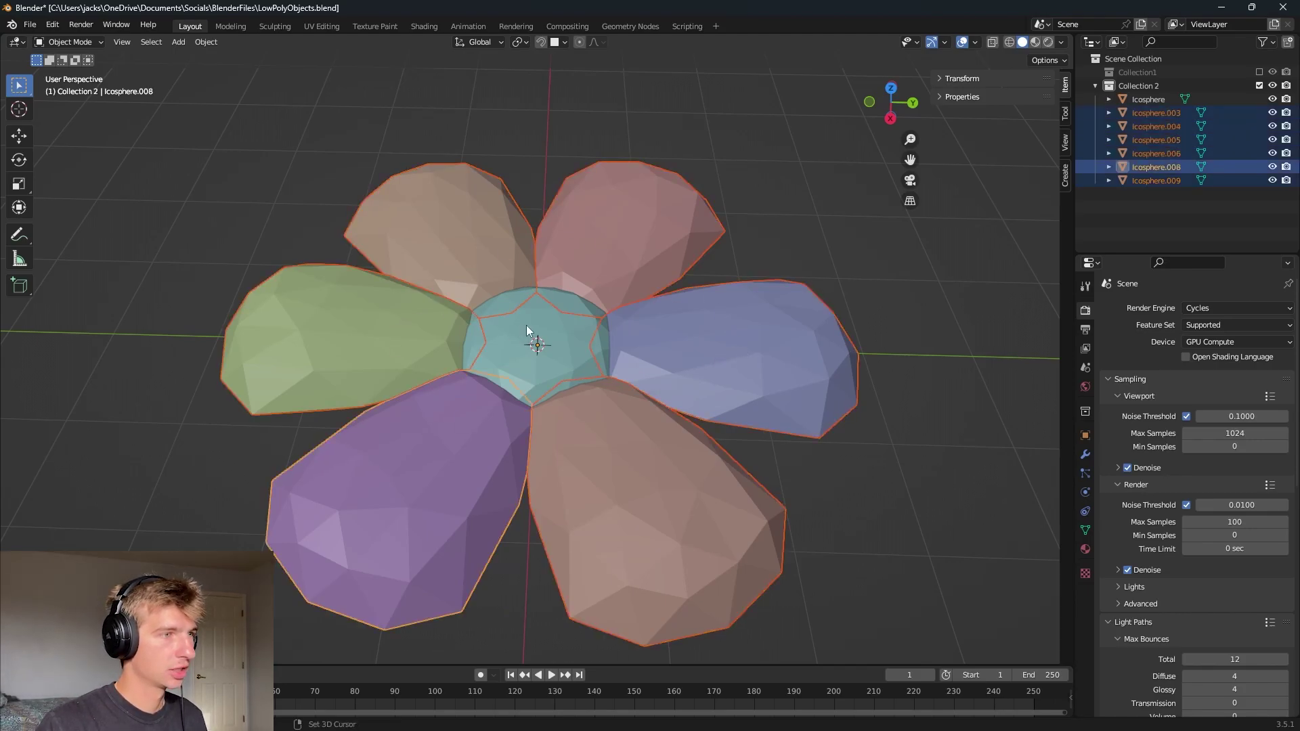
pyautogui.keyDown('shift'); pyautogui.click(580, 336); pyautogui.keyUp('shift')
pyautogui.hotkey('ctrl', 'j')
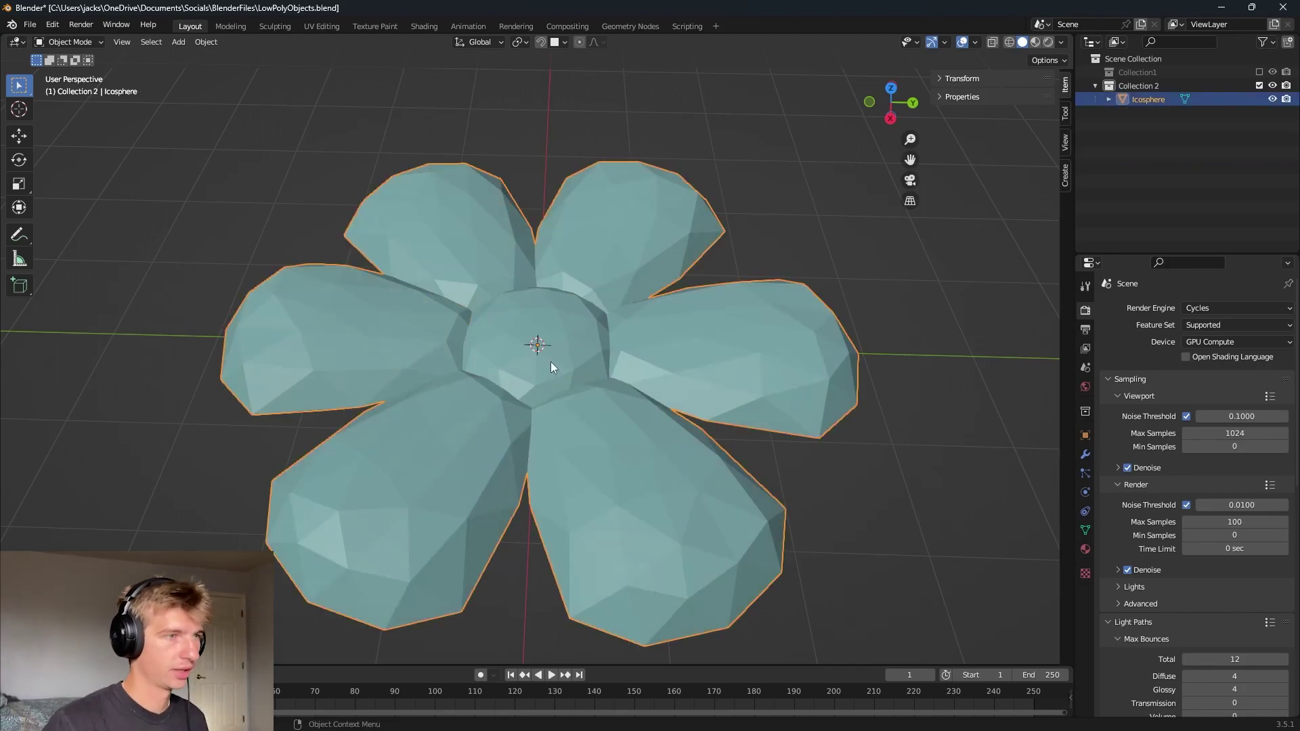
pyautogui.moveTo(550, 361); pyautogui.dragTo(684, 369, button='middle')
pyautogui.press('g')
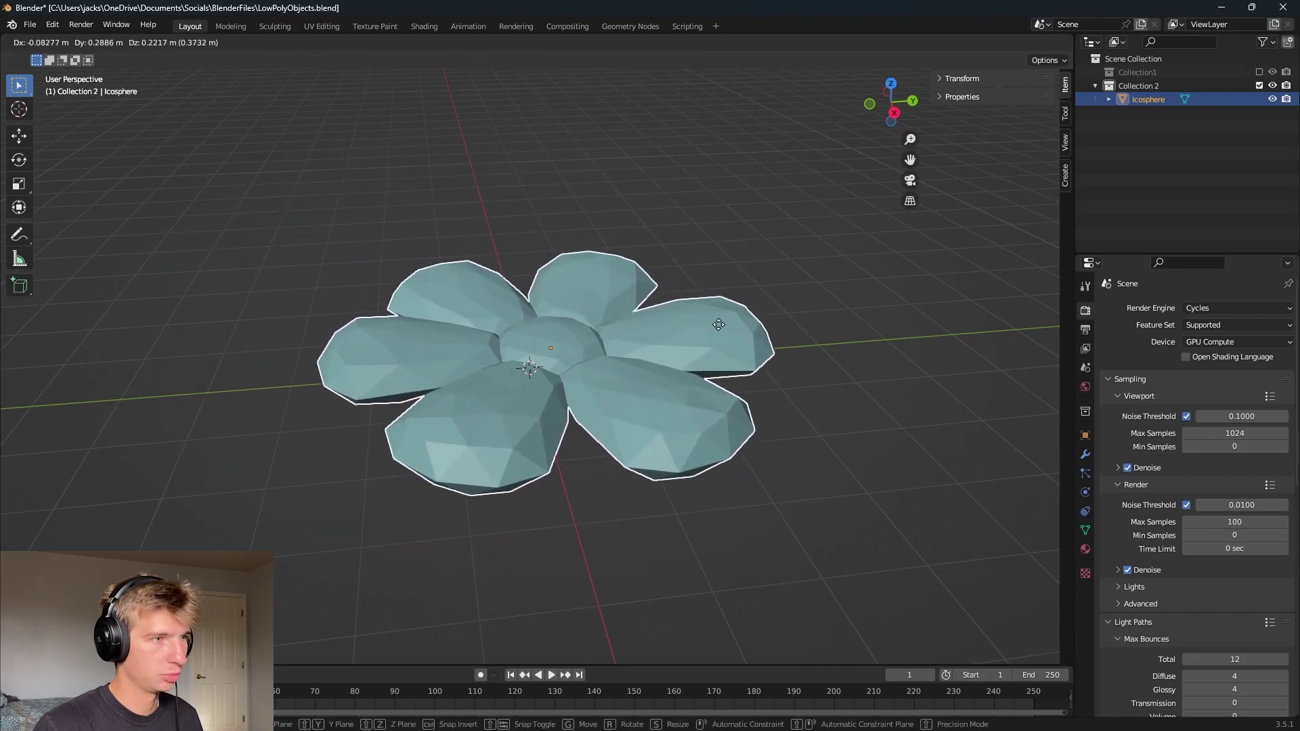
pyautogui.press('Escape')
# - Deselect the joined flower and save the file
pyautogui.click(785, 407)
pyautogui.moveTo(785, 406); pyautogui.dragTo(566, 402, button='middle')
pyautogui.hotkey('ctrl', 's')
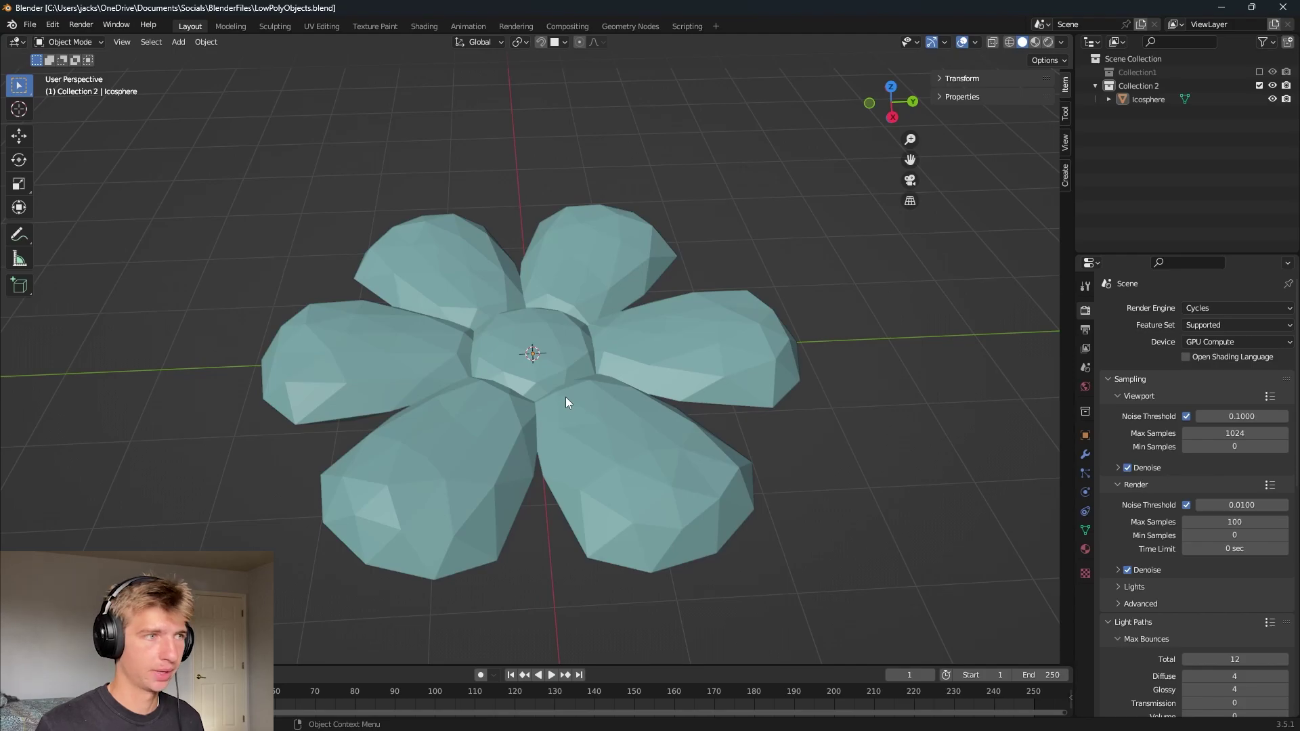
# - Hide the flower object in the viewport and add a mesh plane at the 3D cursor
pyautogui.scroll(-2, 566, 397)
pyautogui.moveTo(566, 397); pyautogui.dragTo(608, 401, button='middle')
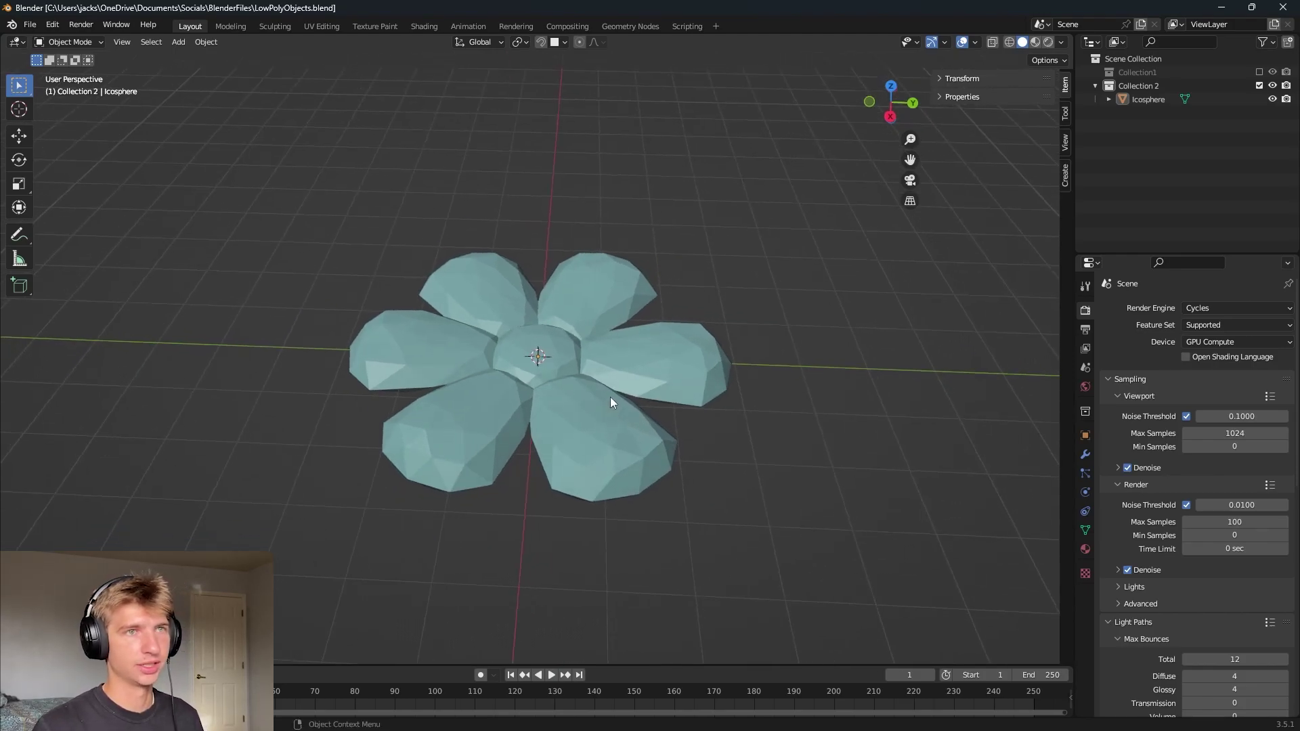
pyautogui.click(1272, 99)
pyautogui.hotkey('shift', 'a')
pyautogui.moveTo(796, 364)
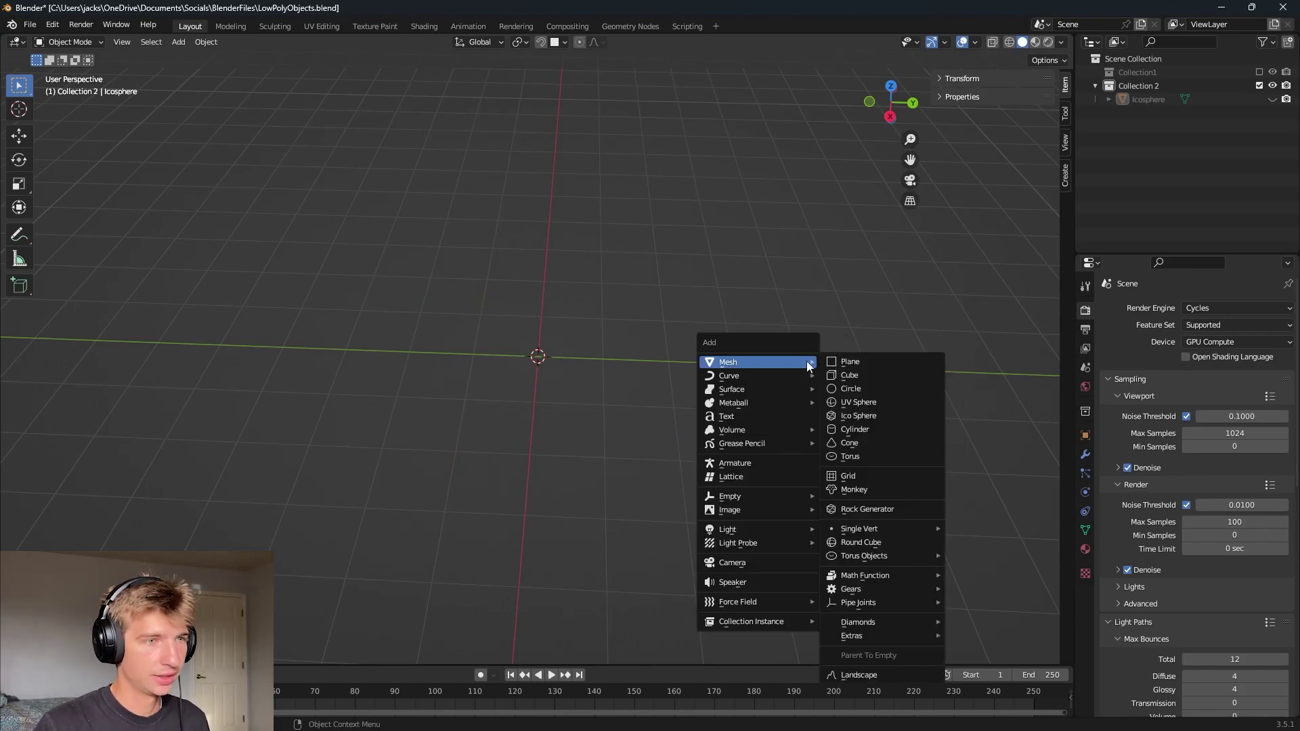
pyautogui.click(862, 361)
# - Merge all of the plane's vertices at the 3D cursor in Edit Mode into a single vertex
pyautogui.scroll(4, 706, 360)
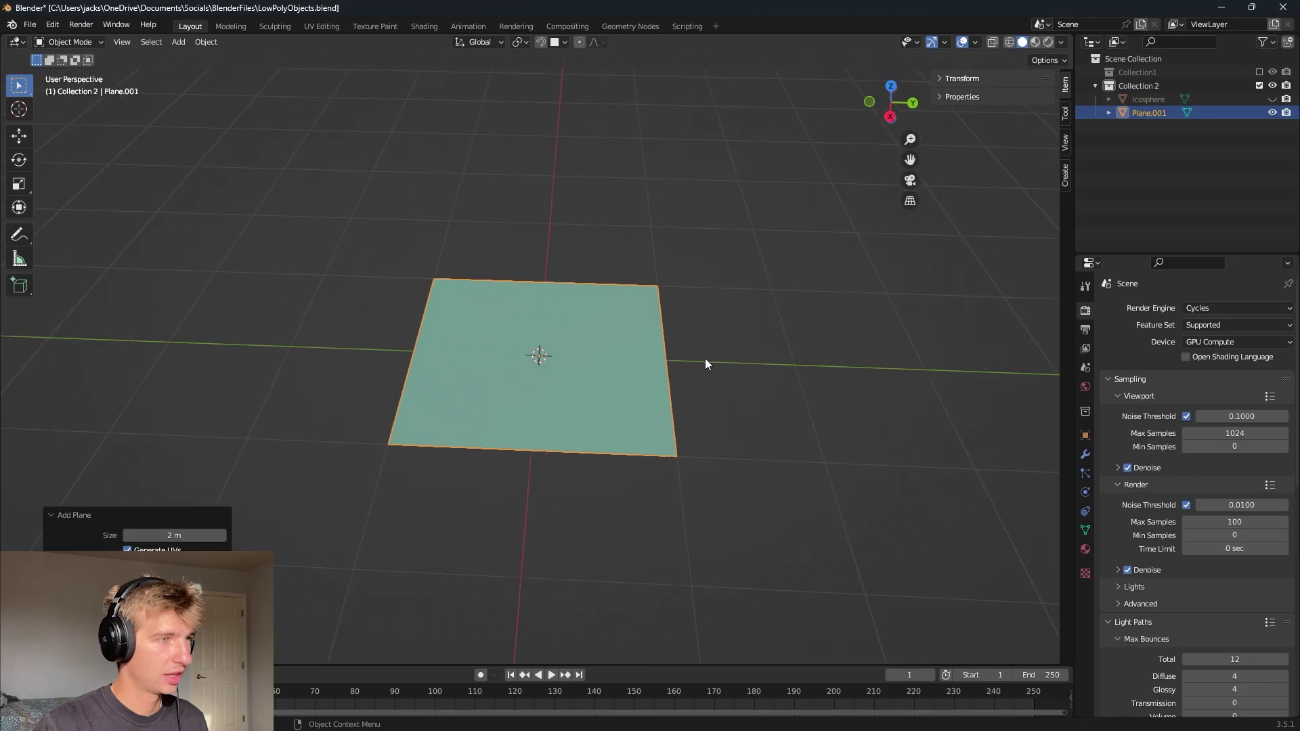
pyautogui.press('Tab')
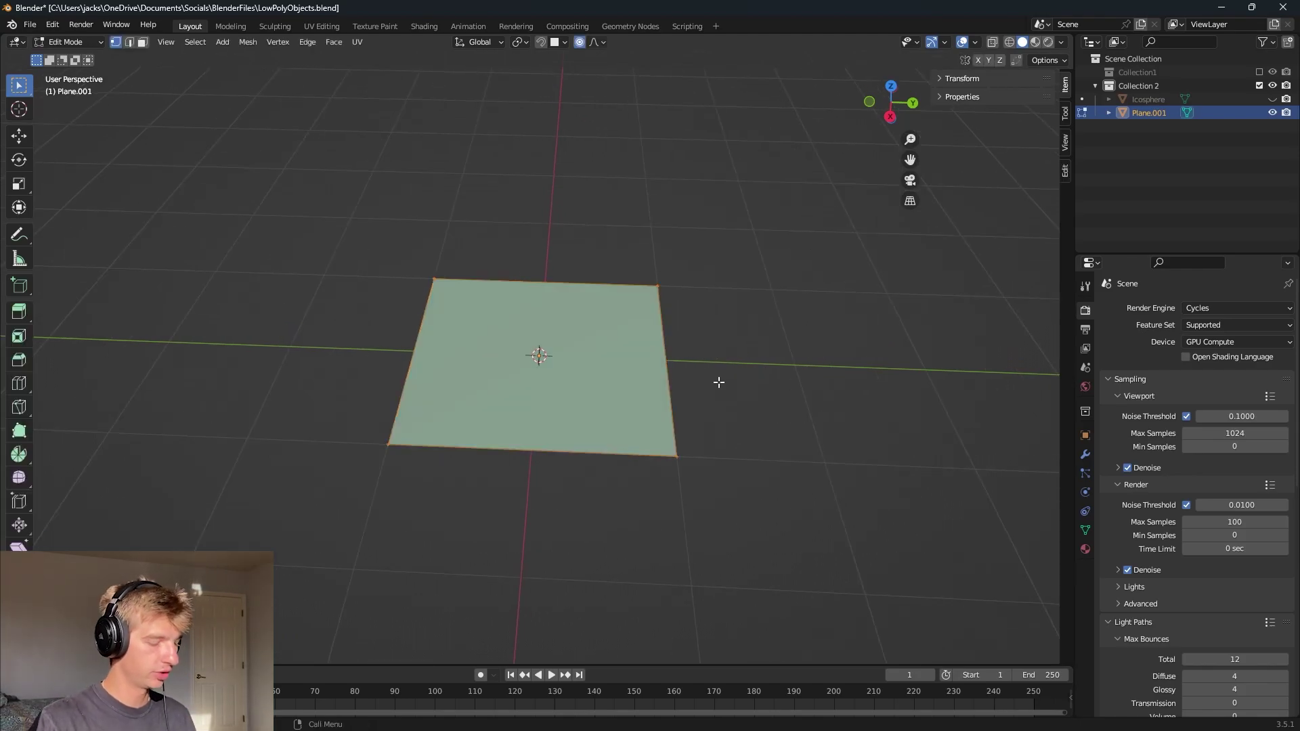
pyautogui.press('m')
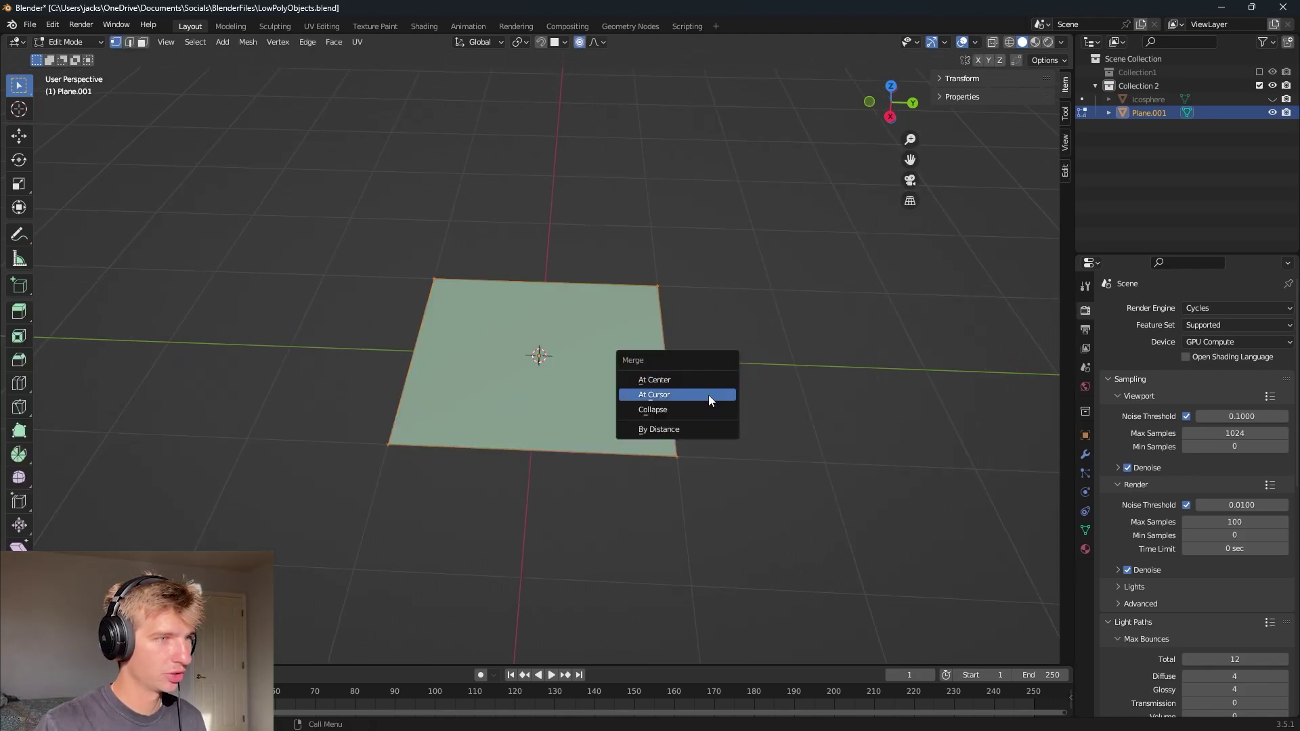
pyautogui.click(708, 396)
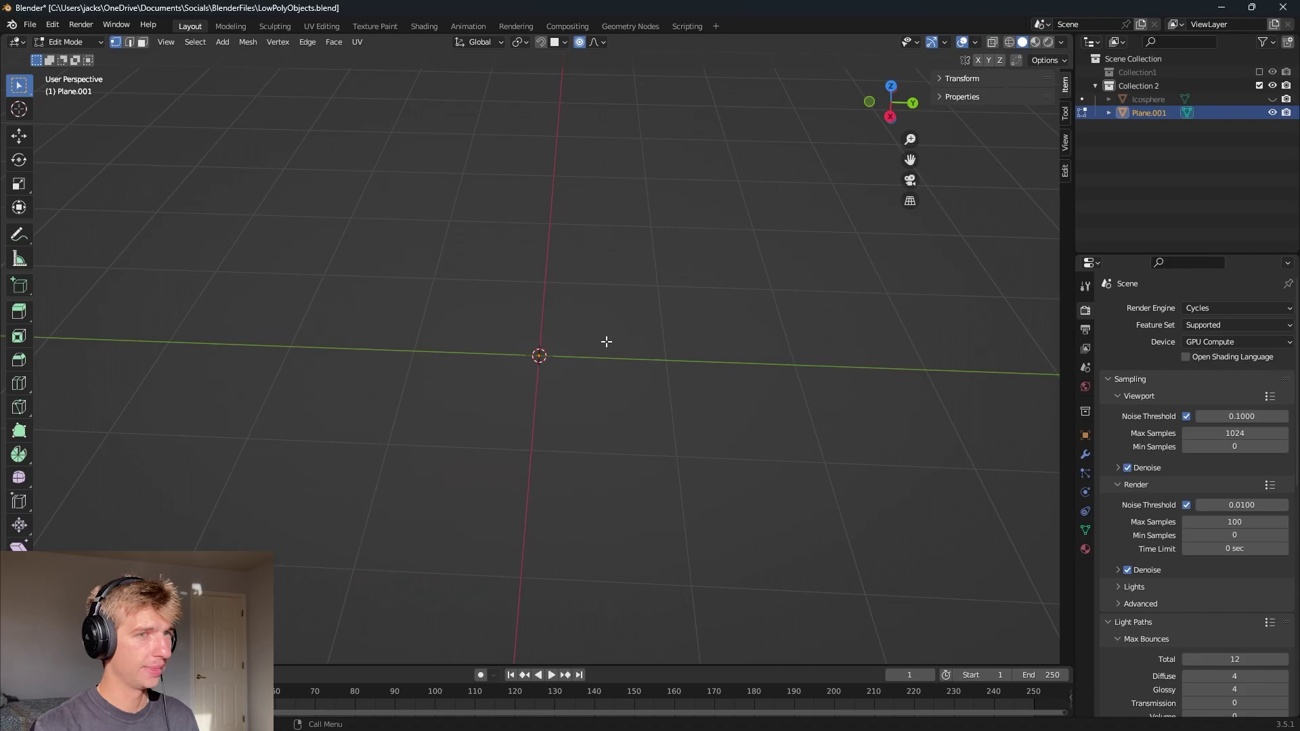
# - Add a Skin modifier followed by a Subdivision Surface modifier to the single-vertex object
pyautogui.click(1085, 455)
pyautogui.click(1128, 308)
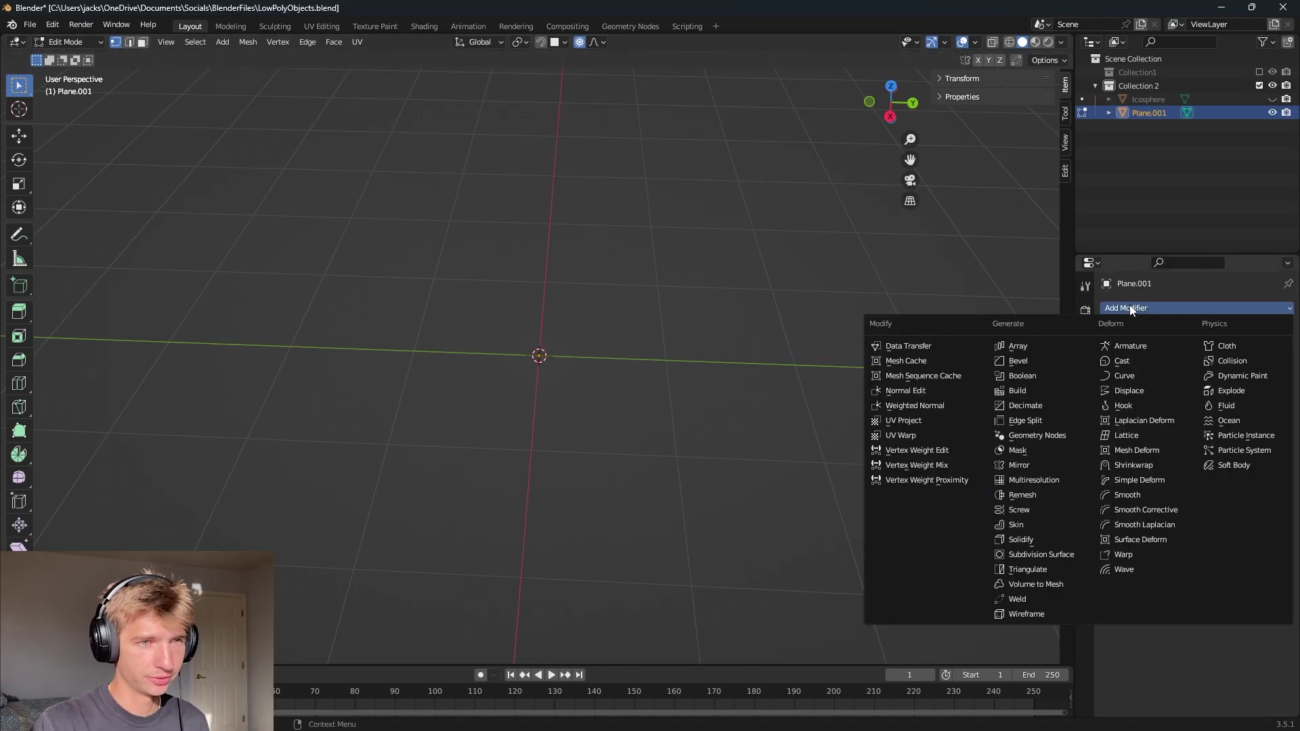
pyautogui.click(1029, 524)
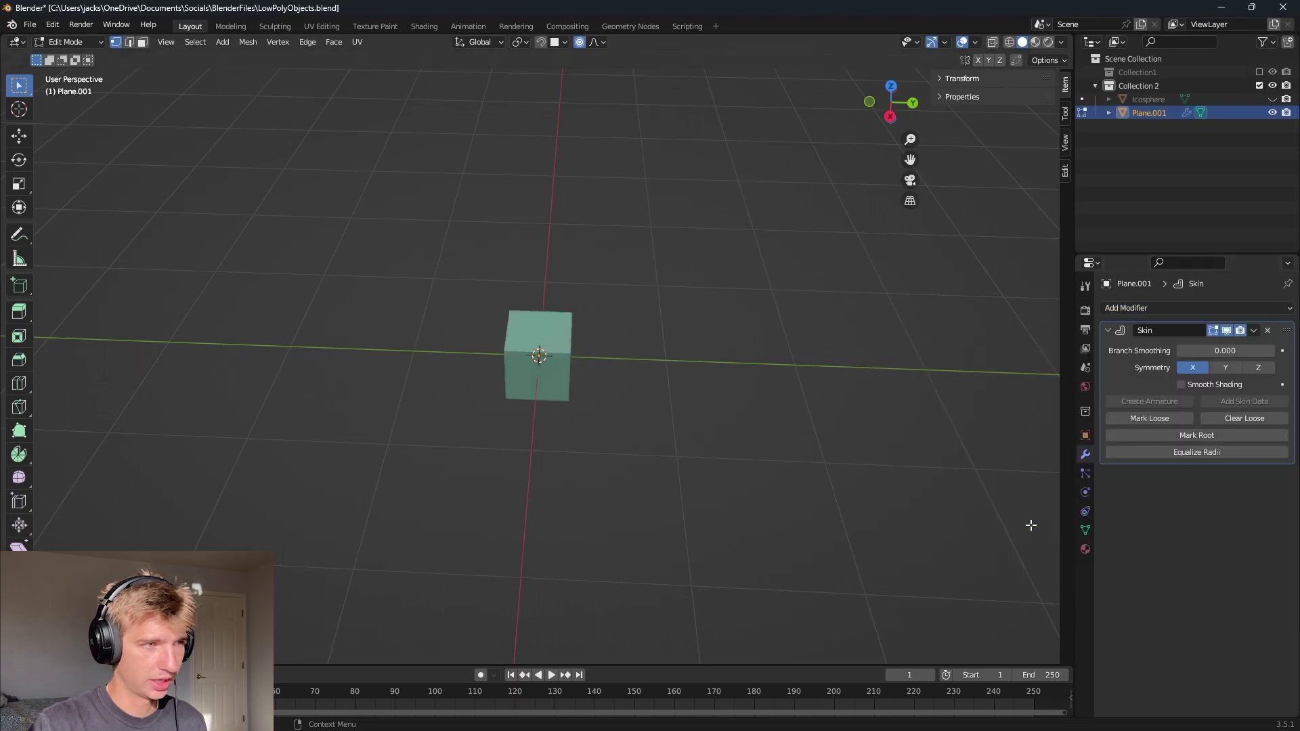
pyautogui.moveTo(694, 342); pyautogui.dragTo(485, 299, button='middle')
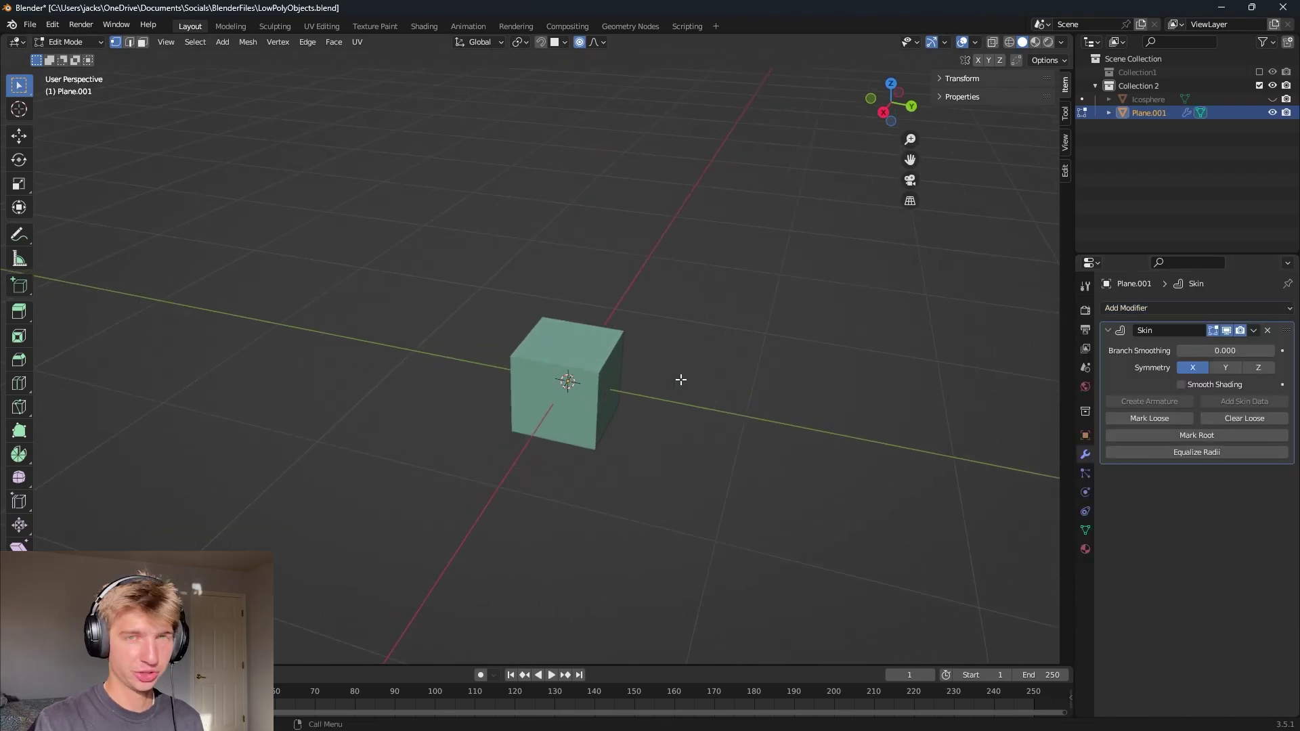
pyautogui.click(1178, 309)
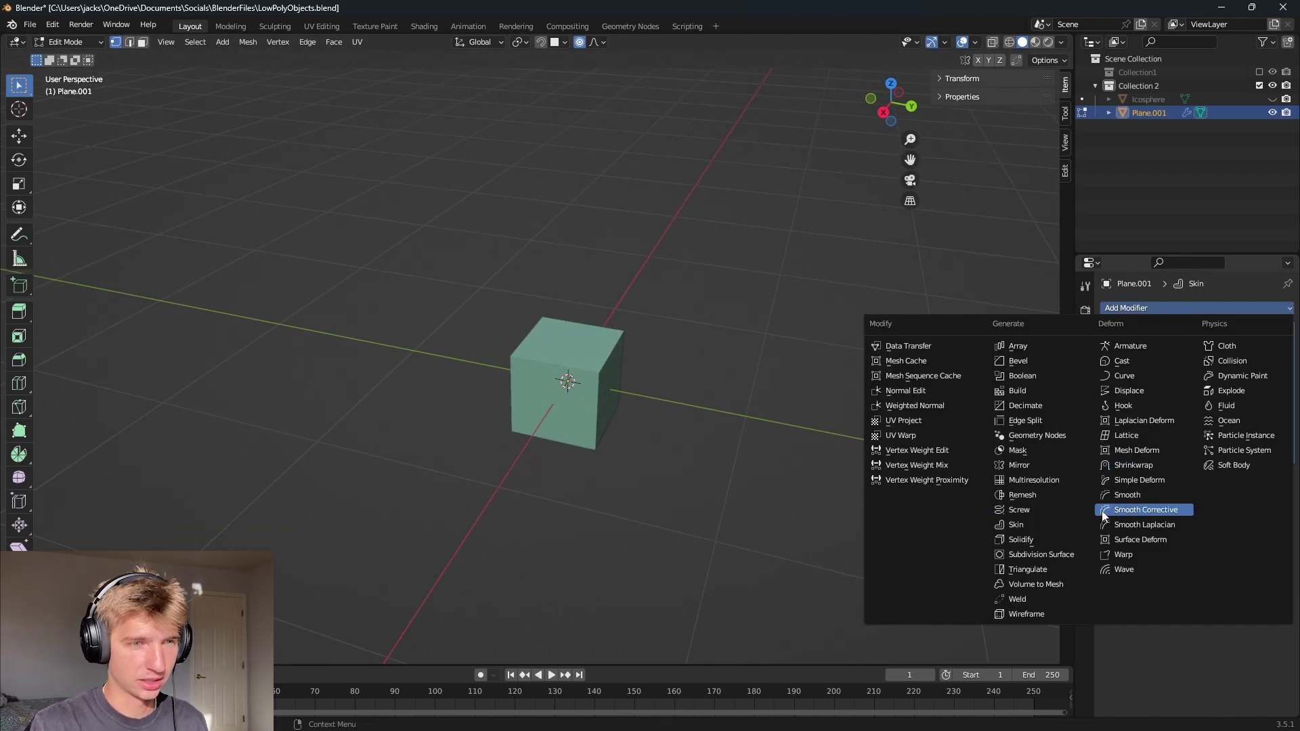
pyautogui.click(1060, 554)
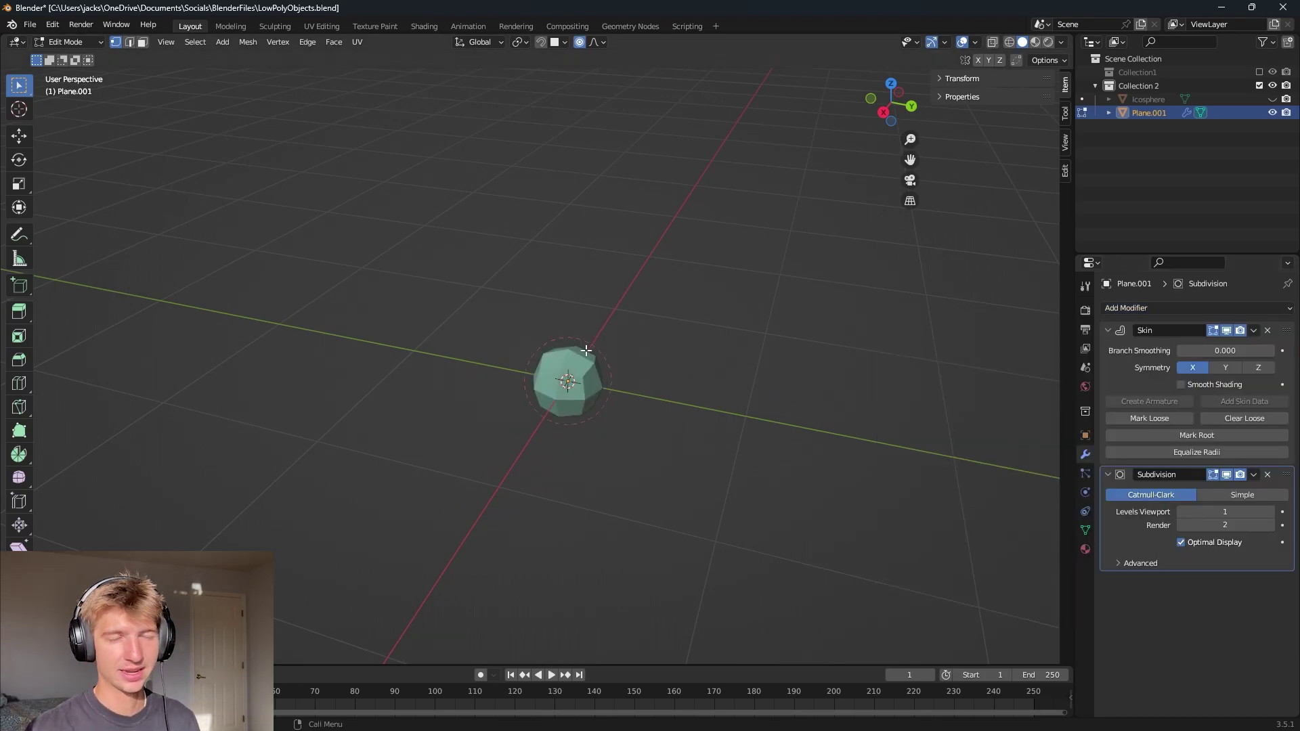
# - Extrude the vertex straight up along the Z axis to form an upright stalk above the origin
pyautogui.moveTo(566, 367); pyautogui.dragTo(612, 397, button='middle')
pyautogui.press('g')
pyautogui.press('z')
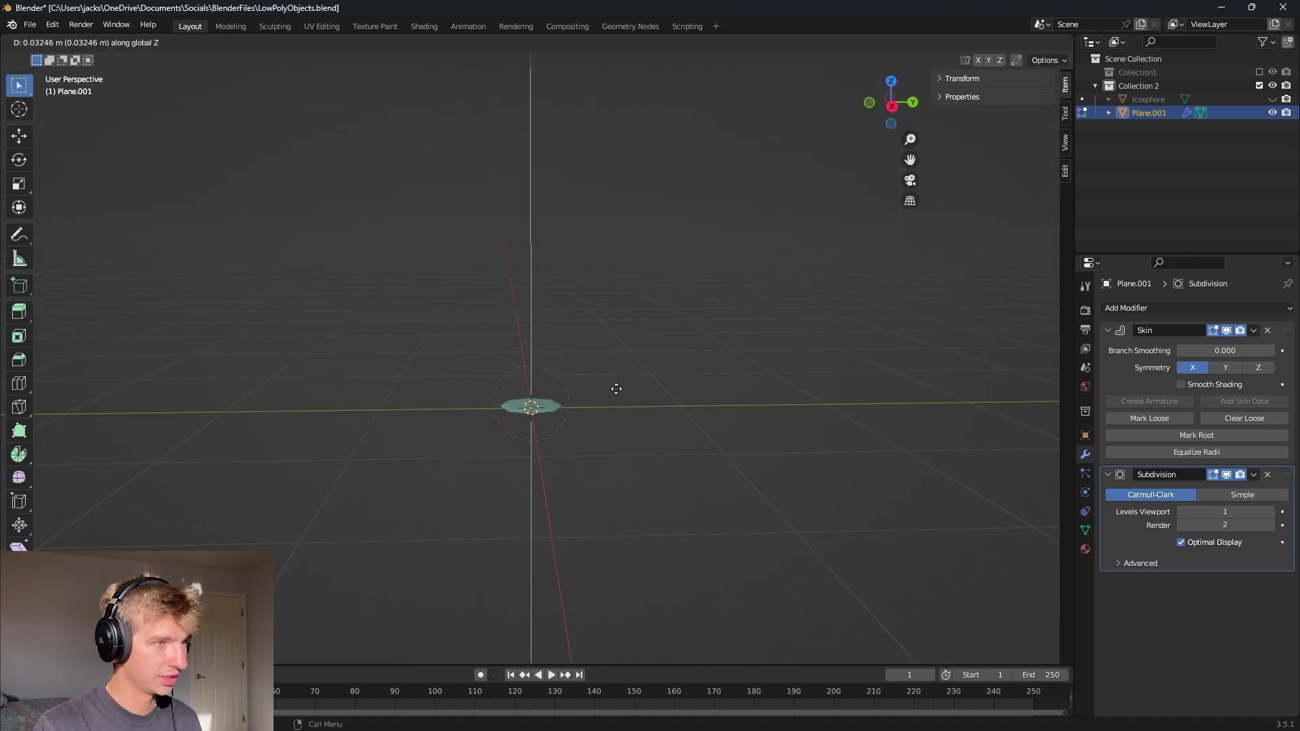
pyautogui.click(618, 203)
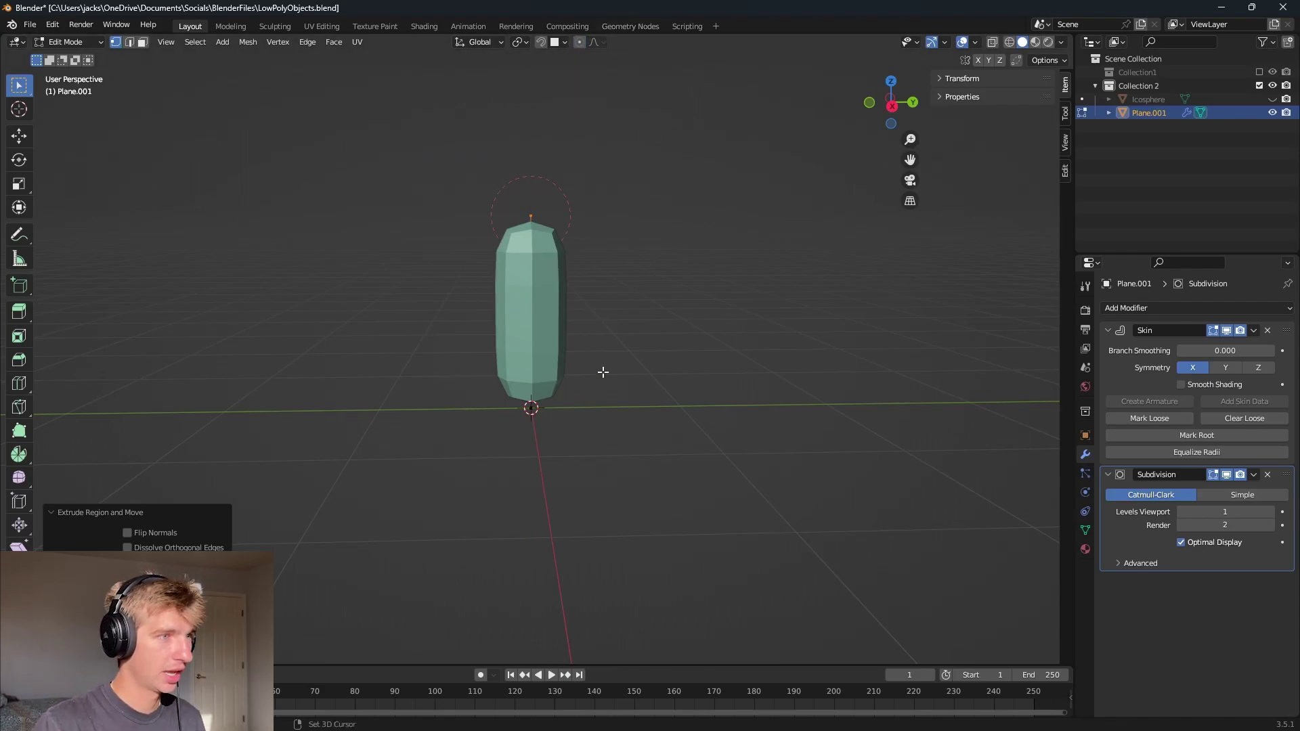
pyautogui.moveTo(602, 371); pyautogui.dragTo(699, 407, button='middle')
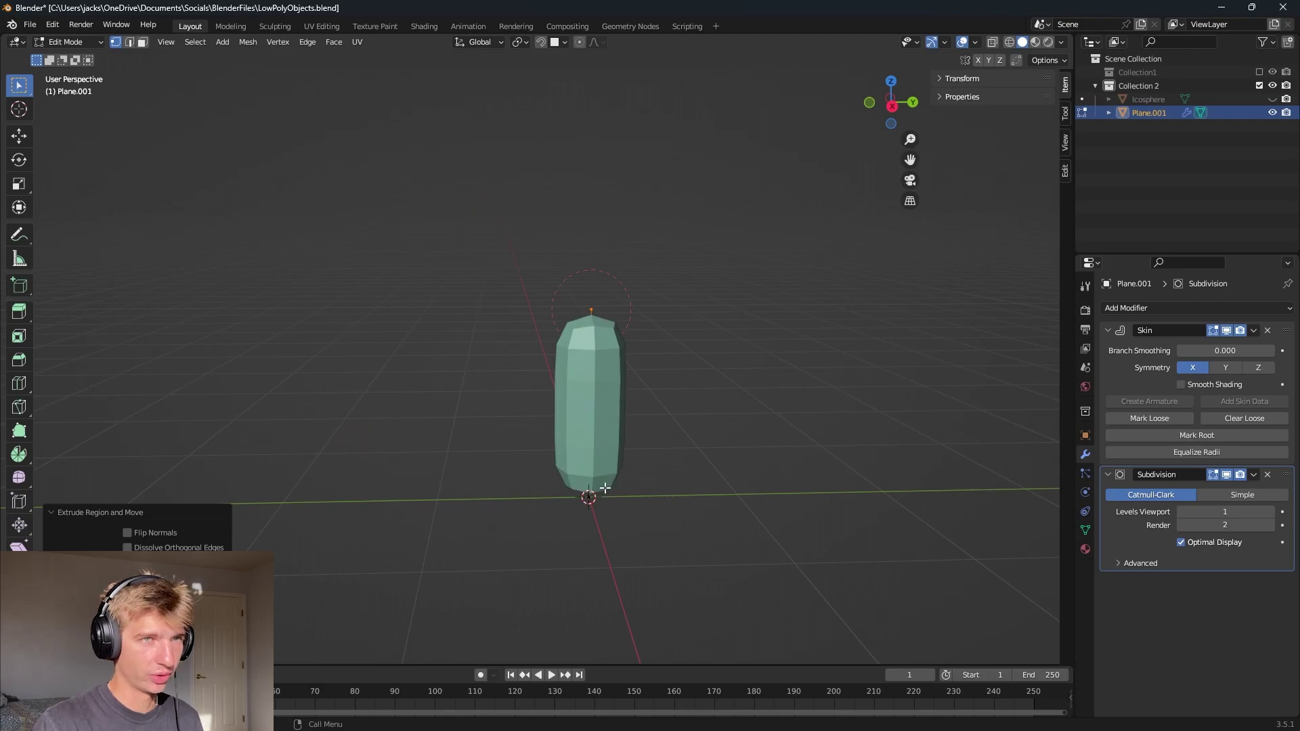
# - Show the hidden flower again, return to Object Mode and select the flower
pyautogui.click(1272, 99)
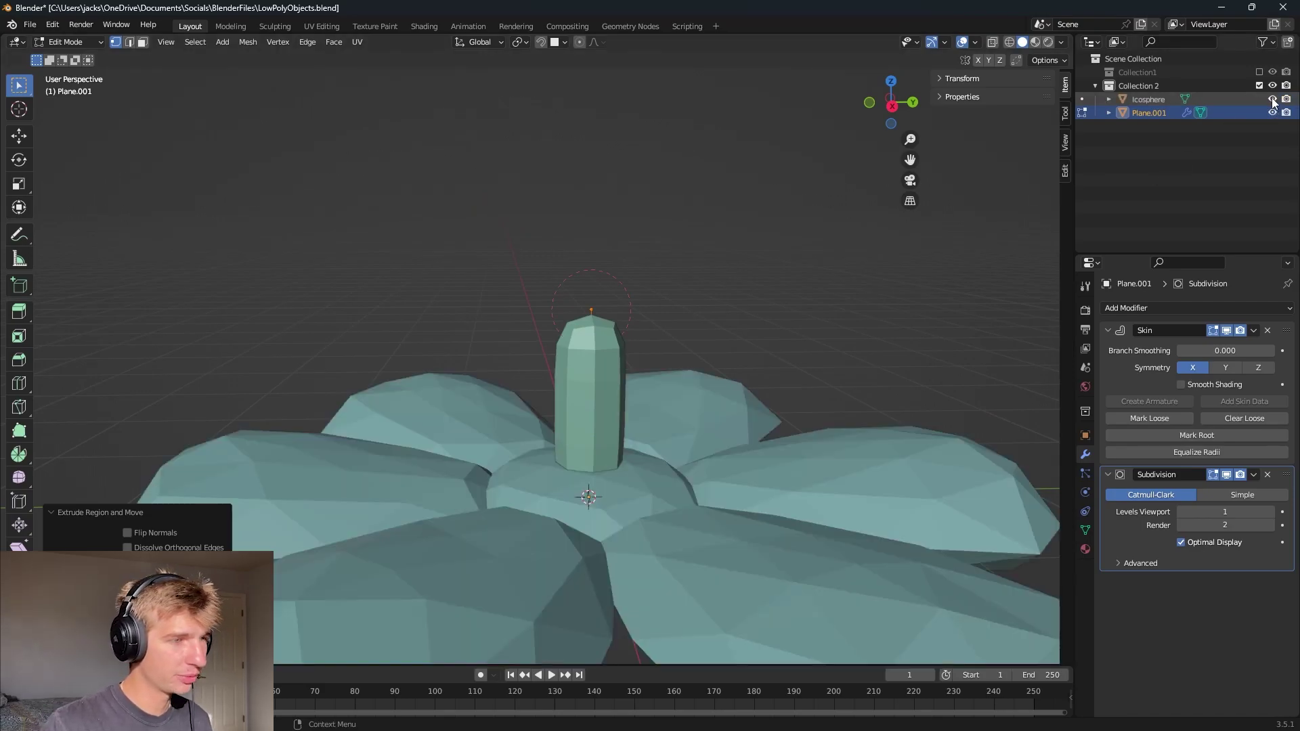
pyautogui.scroll(-2, 823, 289)
pyautogui.moveTo(824, 289); pyautogui.dragTo(713, 375, button='middle')
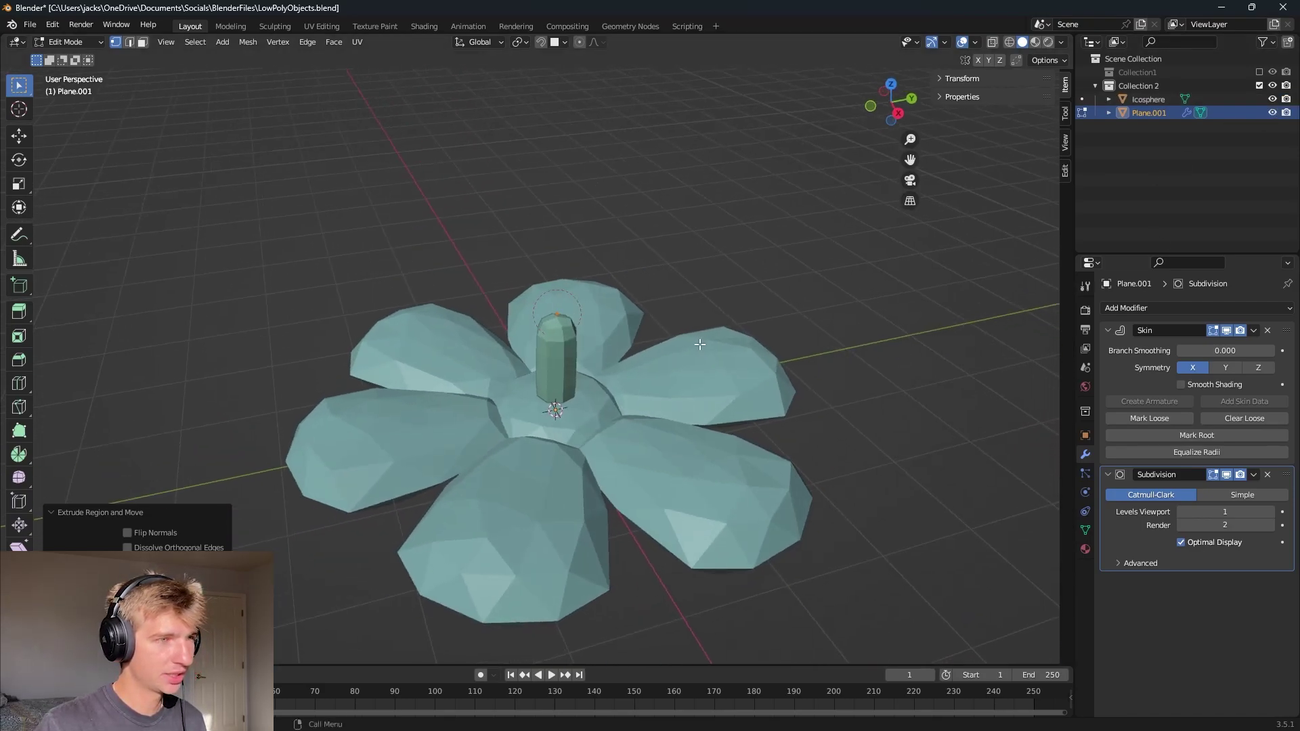
pyautogui.press('Tab')
pyautogui.click(713, 375)
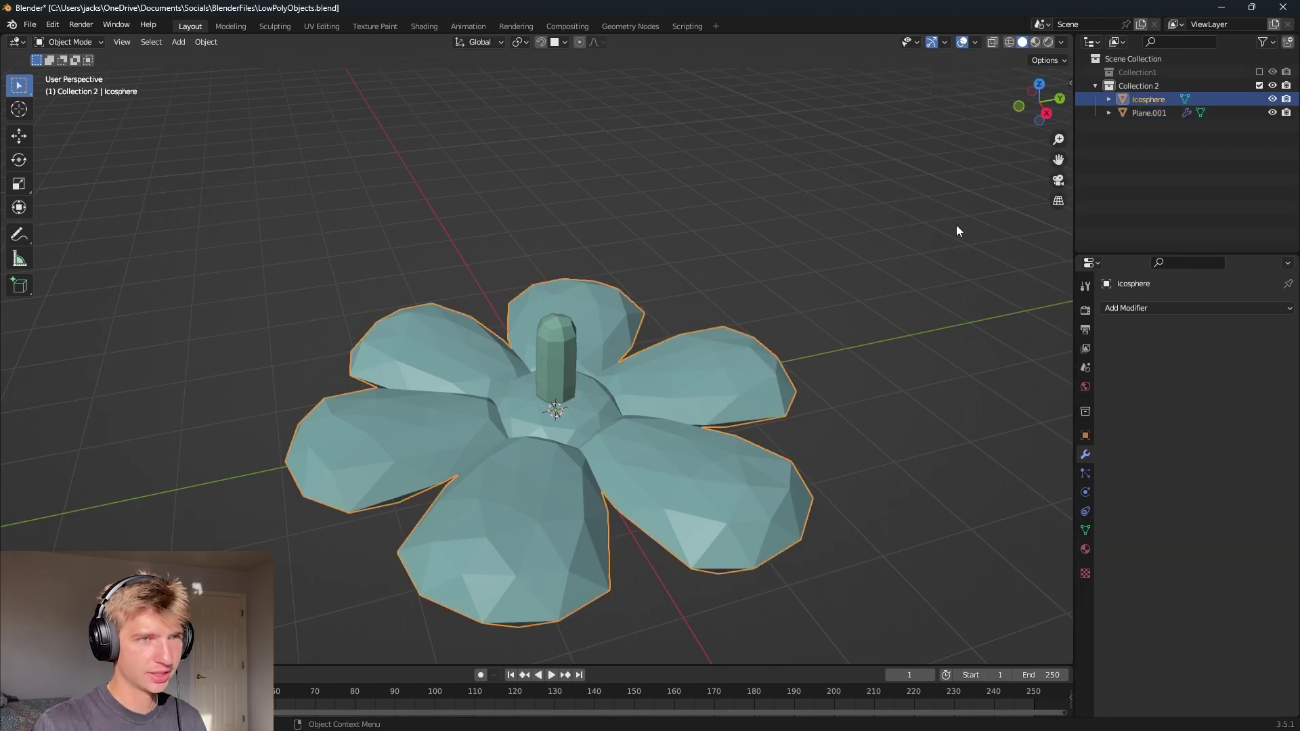
# - Scale the flower down uniformly to about 0.64 m wide and apply its scale
pyautogui.click(975, 78)
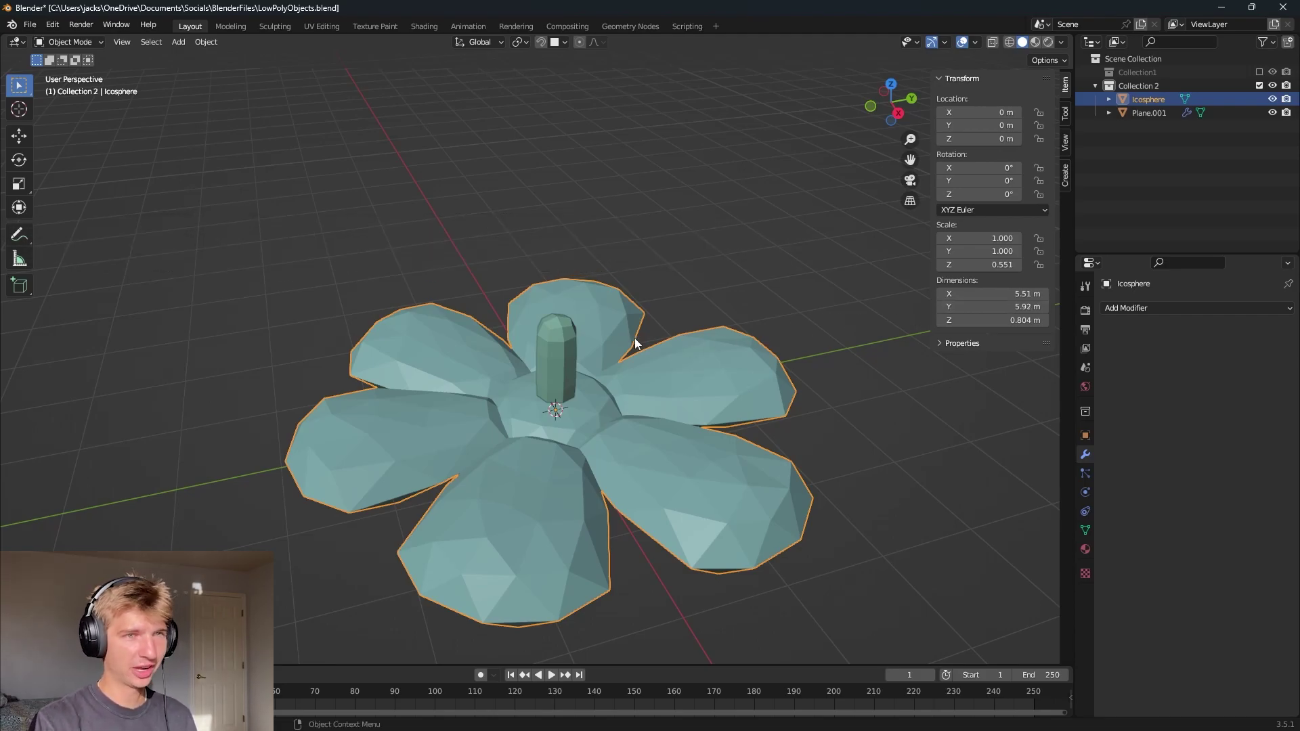
pyautogui.press('s')
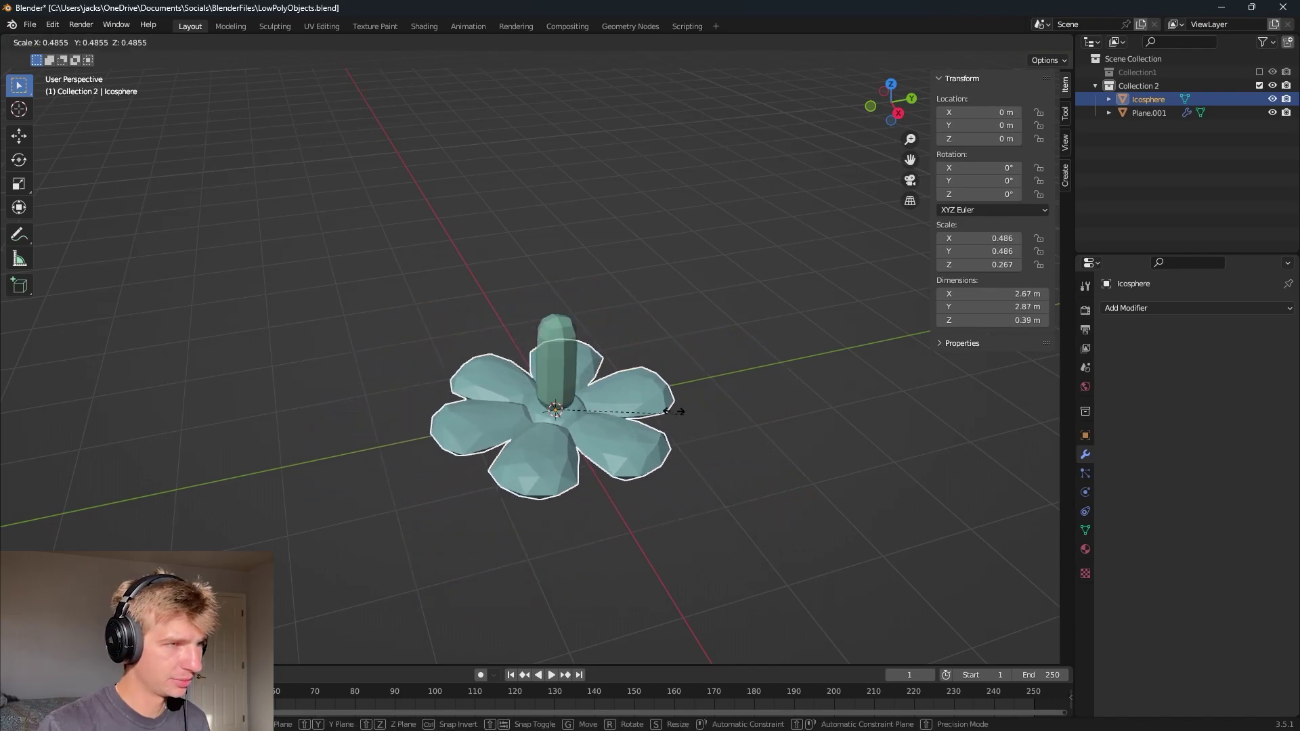
pyautogui.click(586, 405)
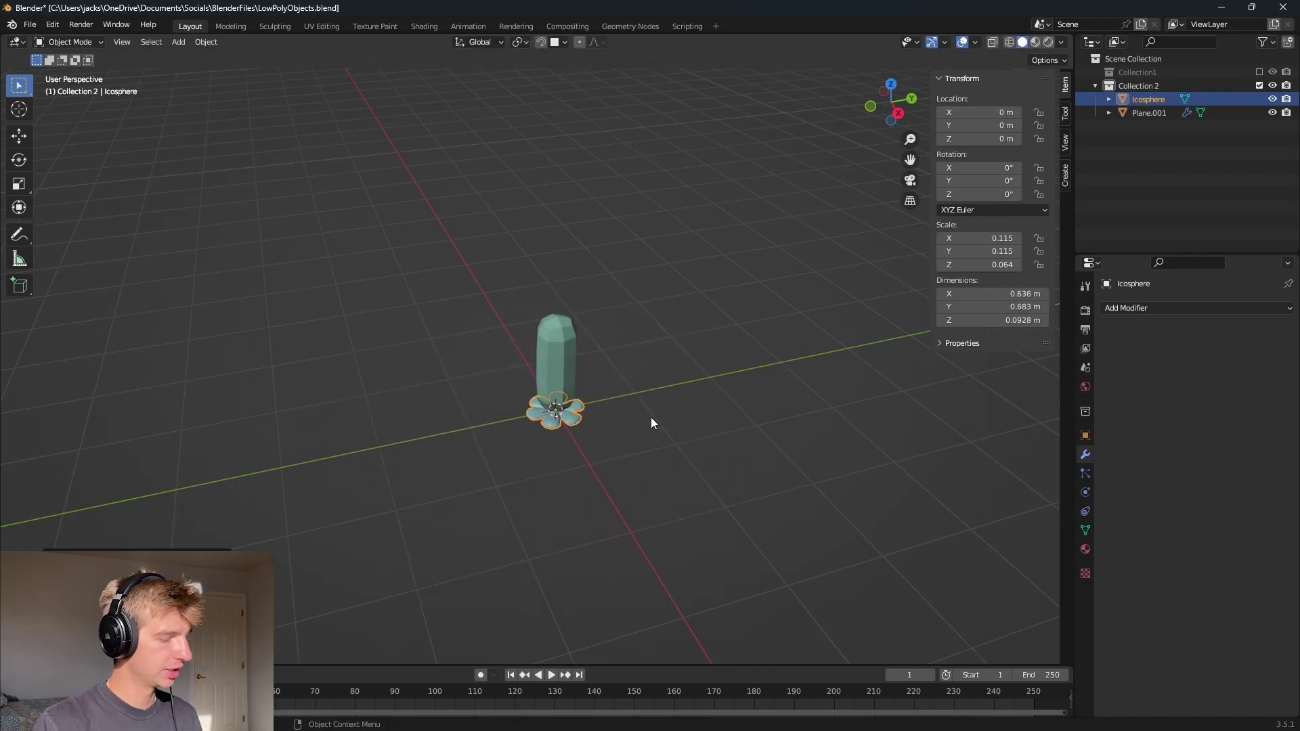
pyautogui.hotkey('ctrl', 'a')
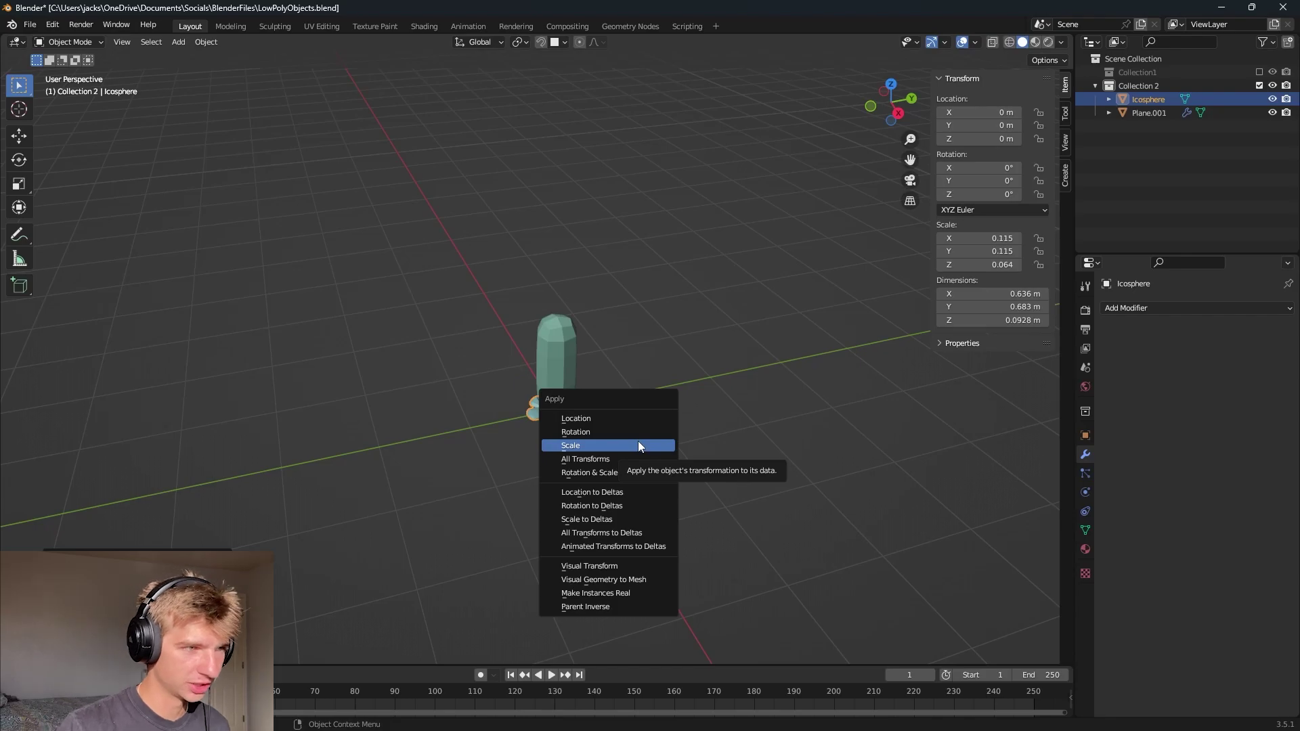
pyautogui.click(639, 444)
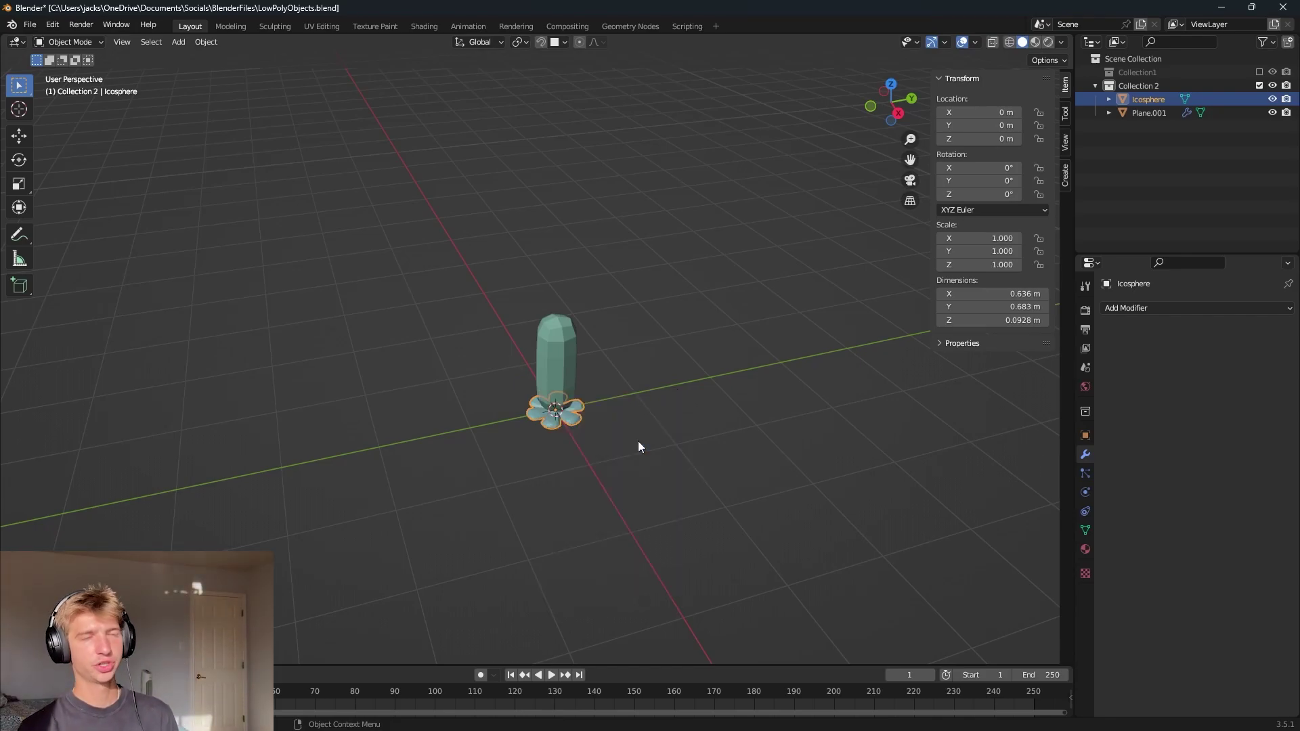
# - In Edit Mode with X-ray on, shrink the skin radius of all the stalk's vertices to about 0.035
pyautogui.click(555, 352)
pyautogui.moveTo(669, 370); pyautogui.dragTo(688, 323, button='middle')
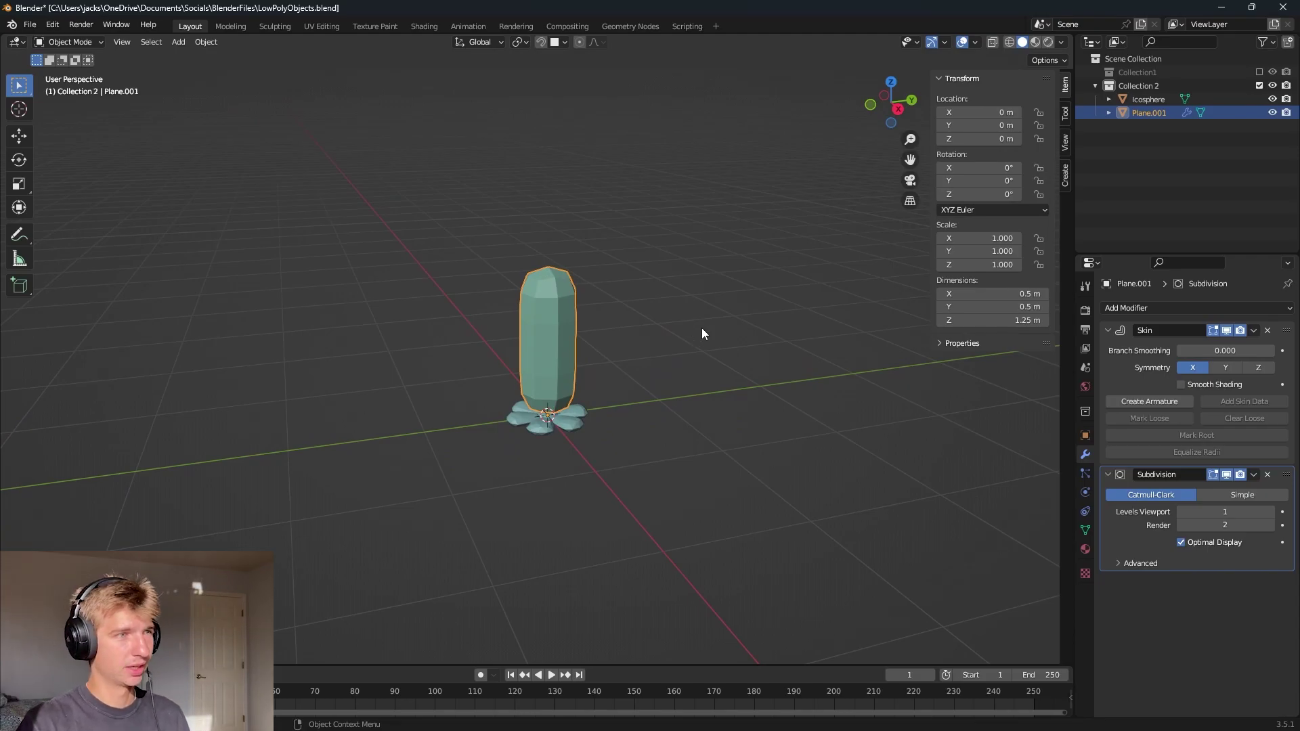
pyautogui.press('Tab')
pyautogui.hotkey('alt', 'z')
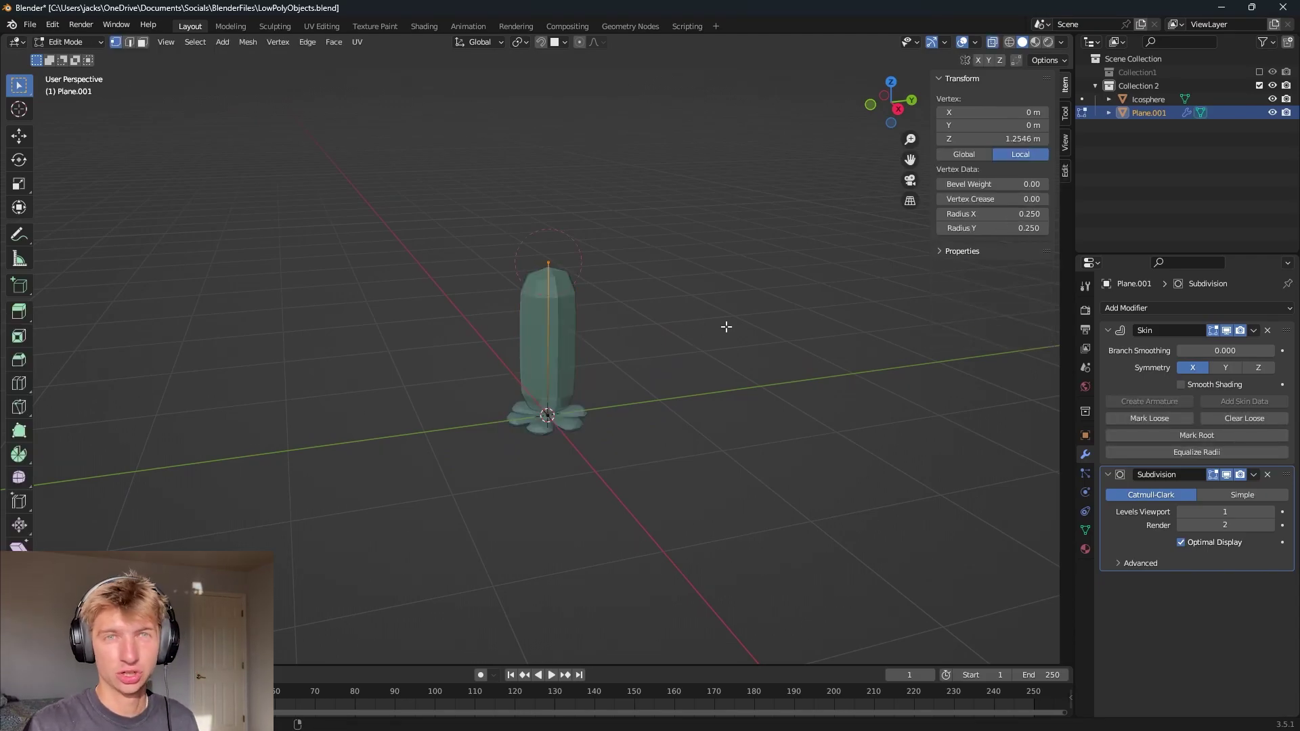
pyautogui.moveTo(727, 327); pyautogui.dragTo(670, 346, button='middle')
pyautogui.press('a')
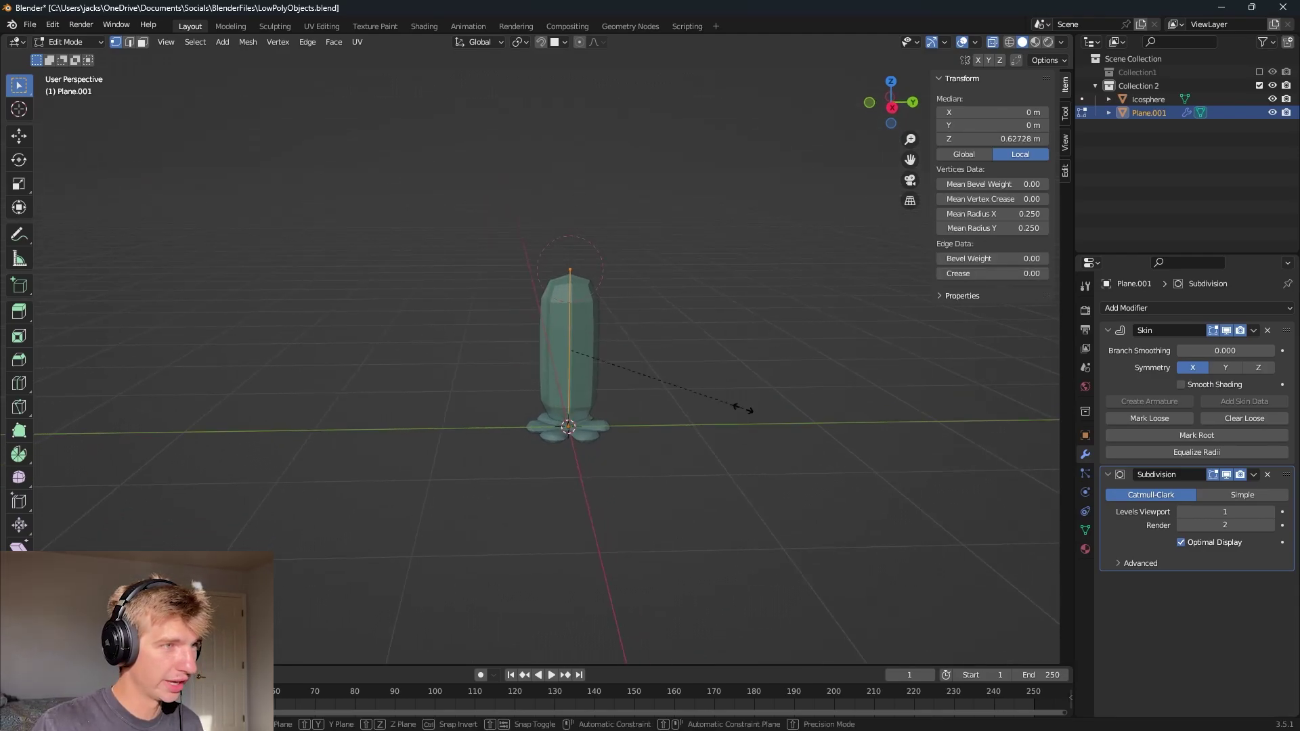
pyautogui.hotkey('ctrl', 'a')
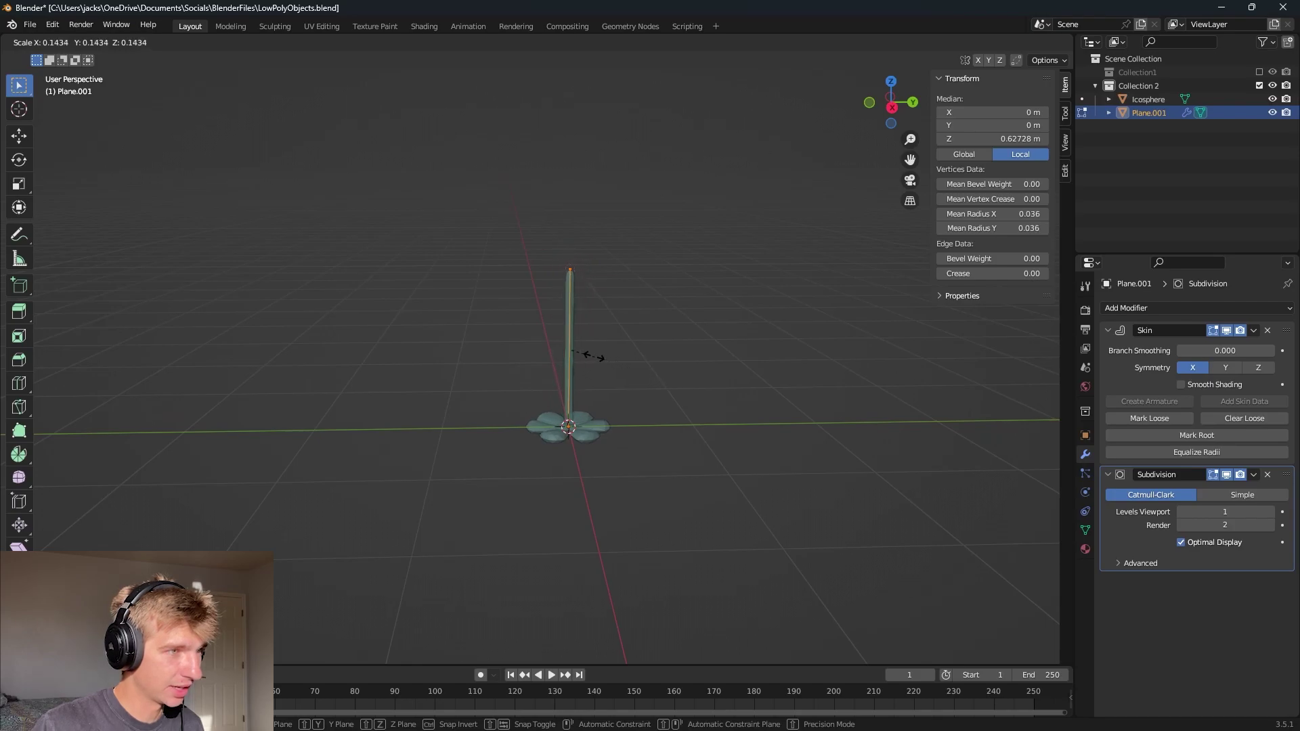
pyautogui.click(587, 355)
pyautogui.scroll(3, 588, 355)
pyautogui.moveTo(588, 354); pyautogui.dragTo(648, 352, button='middle')
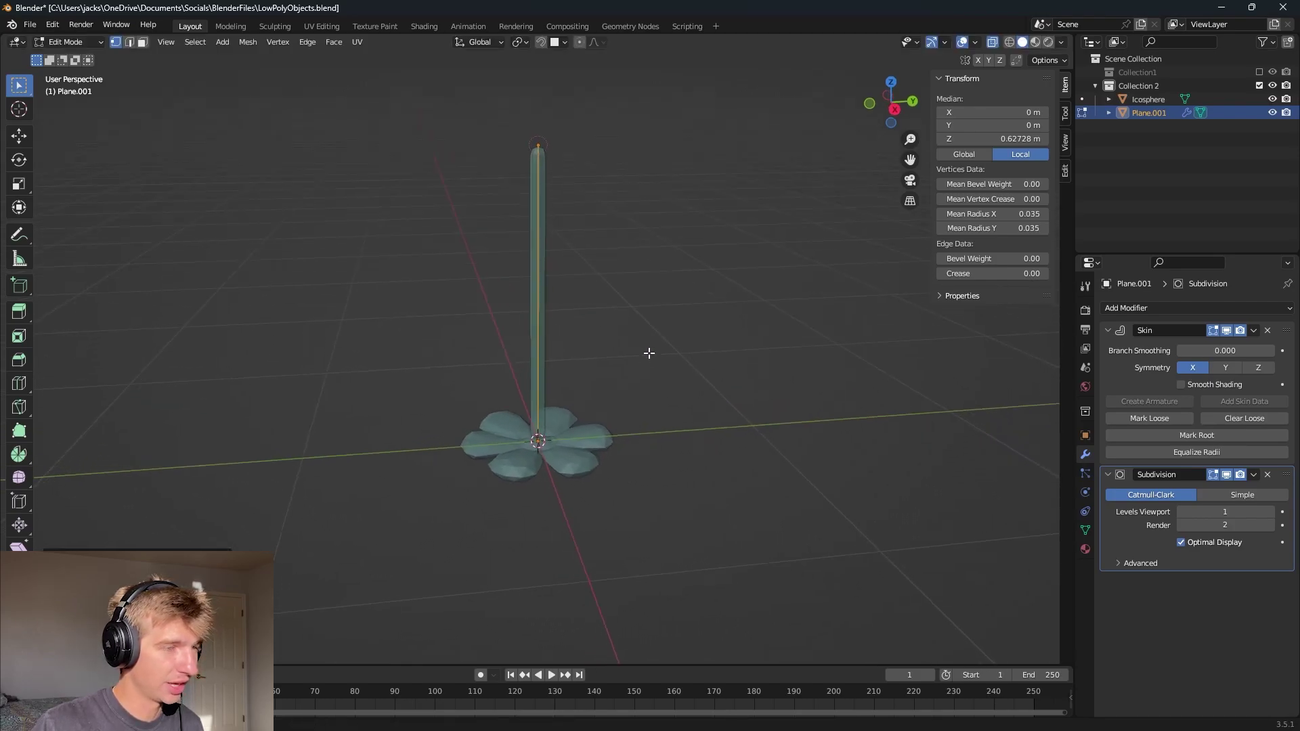
# - Lower the stalk's top vertex along the Z axis to a height of about 0.67 m
pyautogui.click(535, 148)
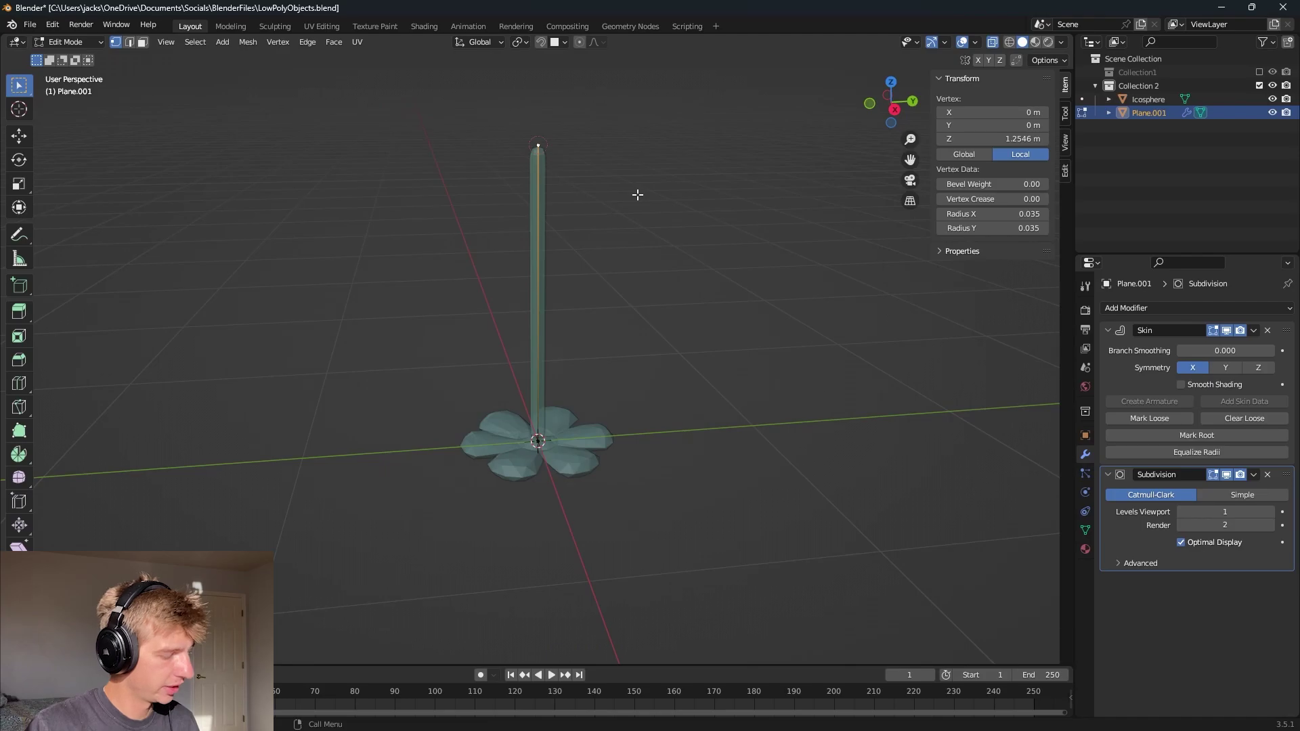
pyautogui.press('g')
pyautogui.press('z')
pyautogui.click(625, 342)
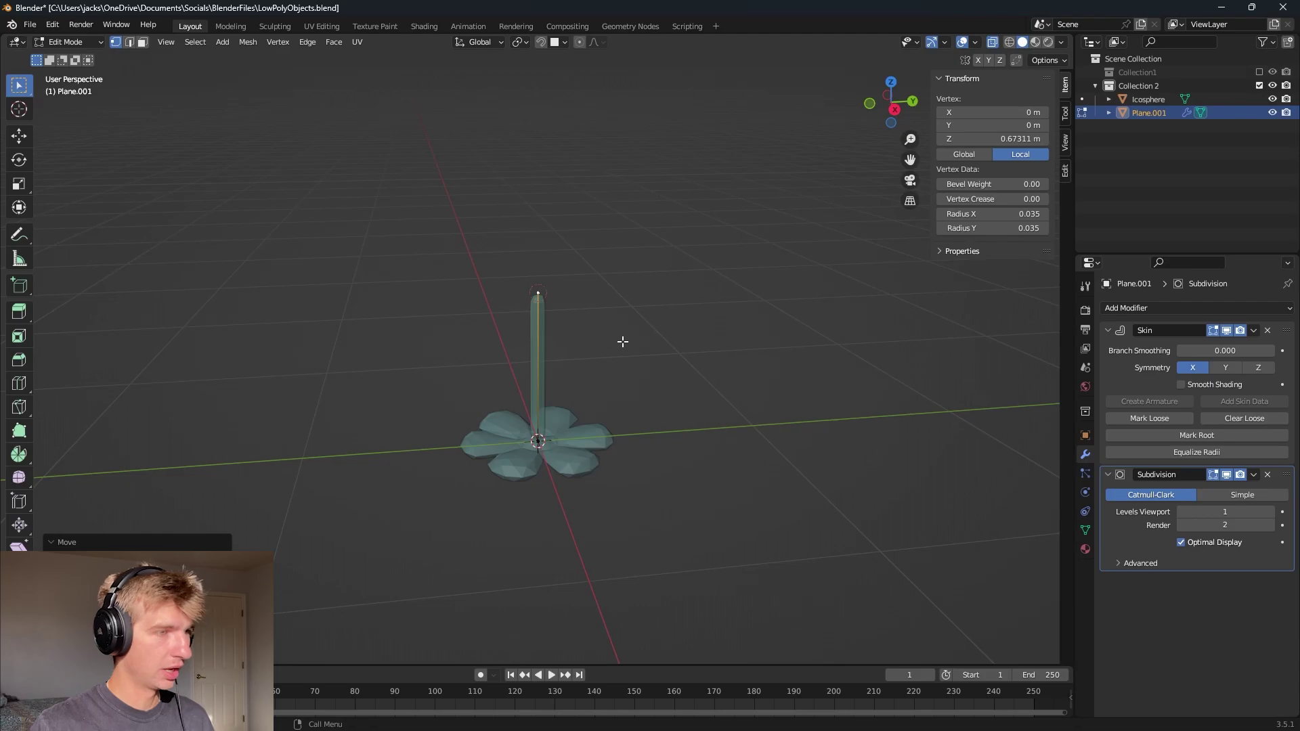
# - In front view, extrude the top vertex upward with a slight lean toward negative X, to about 1.37 m high
pyautogui.press('`')
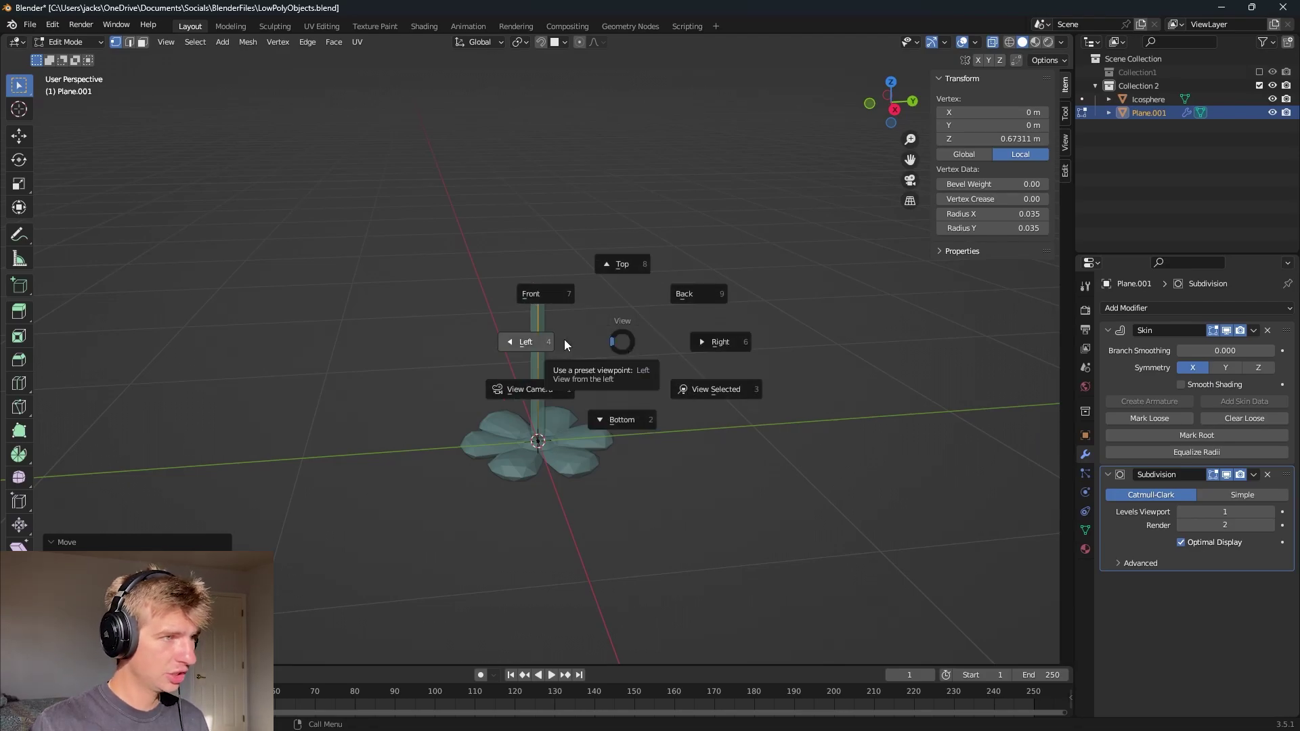
pyautogui.click(553, 294)
pyautogui.keyDown('shift'); pyautogui.moveTo(457, 382); pyautogui.dragTo(538, 405, button='middle'); pyautogui.keyUp('shift')
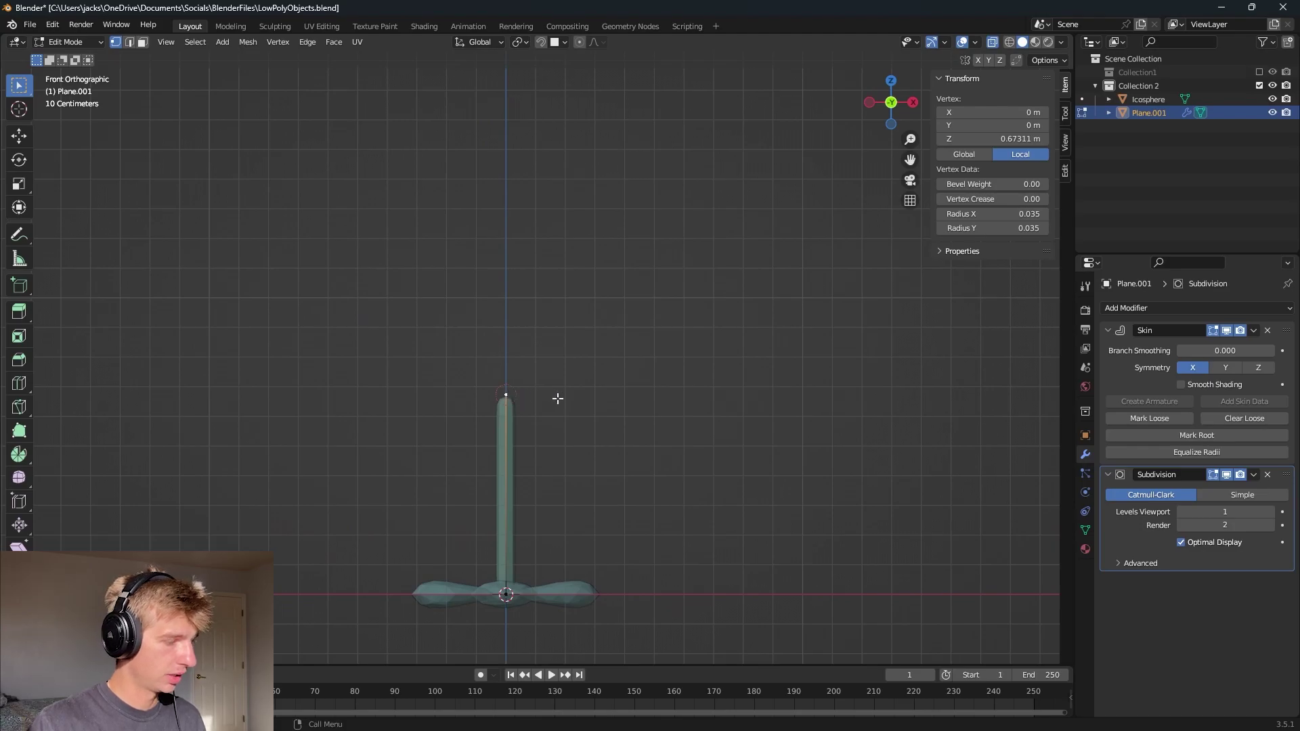
pyautogui.press('e')
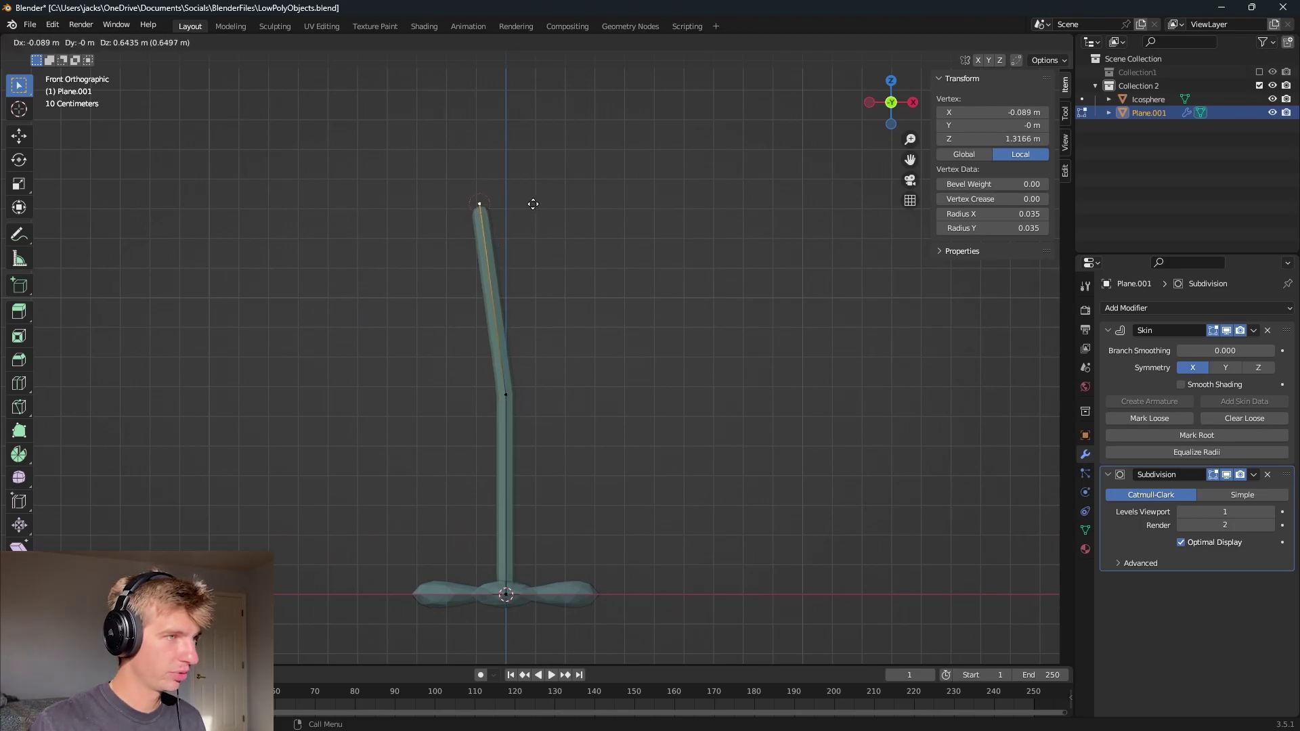
pyautogui.click(535, 190)
# - Extrude a side branch from the stalk's middle vertex up toward positive X and adjust its tip's position in depth
pyautogui.click(511, 395)
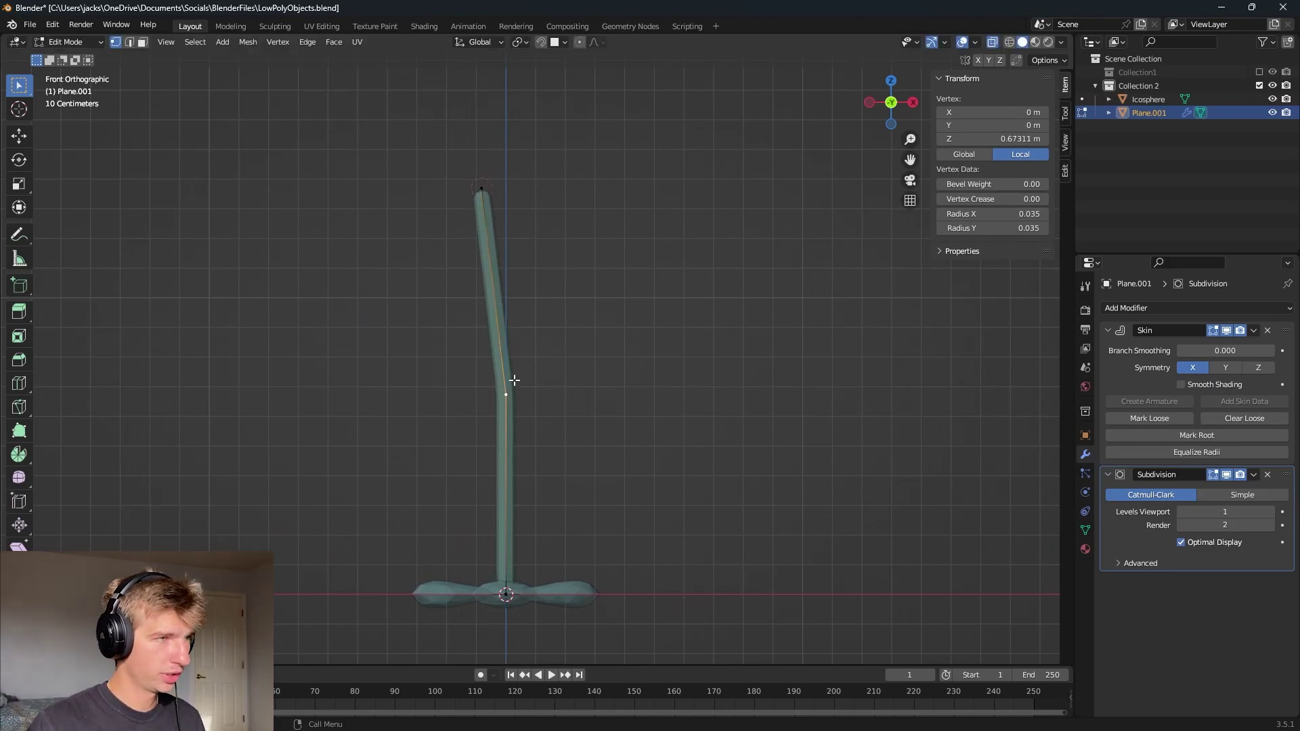
pyautogui.press('e')
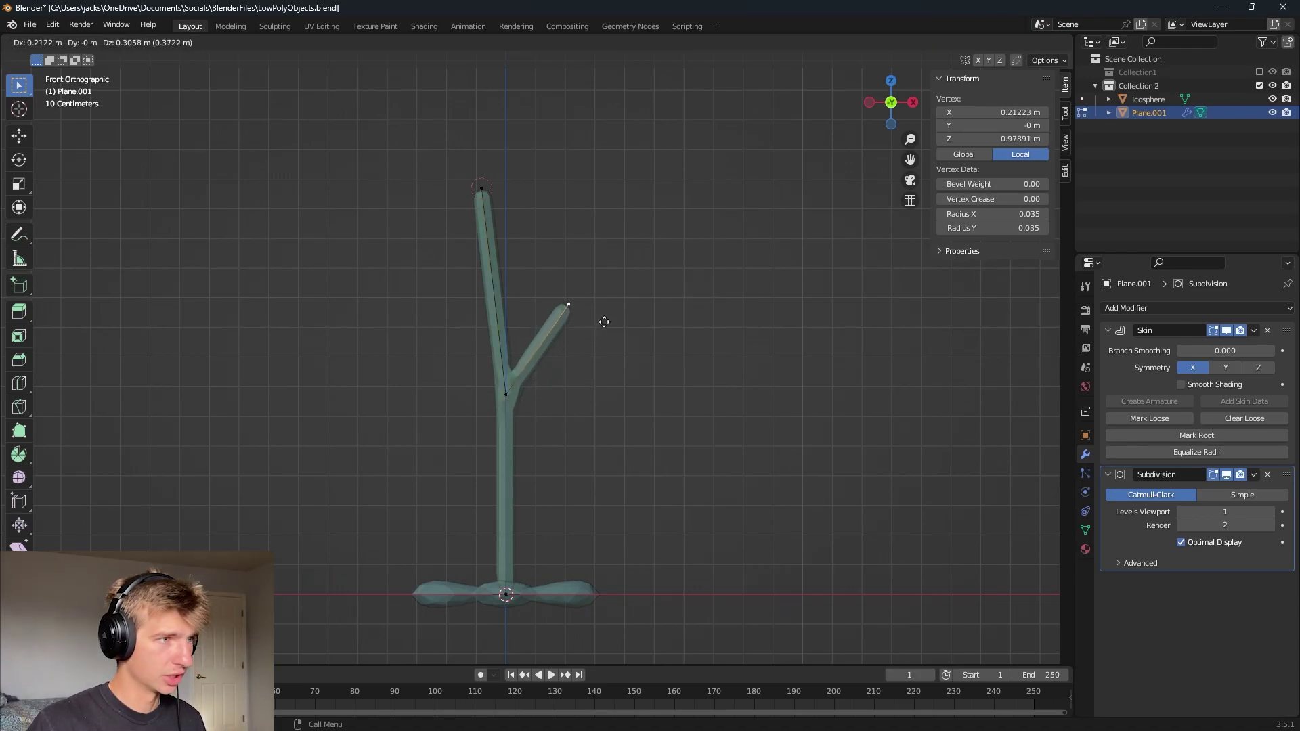
pyautogui.click(623, 309)
pyautogui.moveTo(635, 313); pyautogui.dragTo(786, 395, button='middle')
pyautogui.press('g')
pyautogui.click(719, 352)
pyautogui.press('g')
pyautogui.click(665, 364)
# - Subdivide the stalk segment between the base and the fork, and slide the new vertex up along the edge
pyautogui.scroll(4, 580, 421)
pyautogui.click(532, 343)
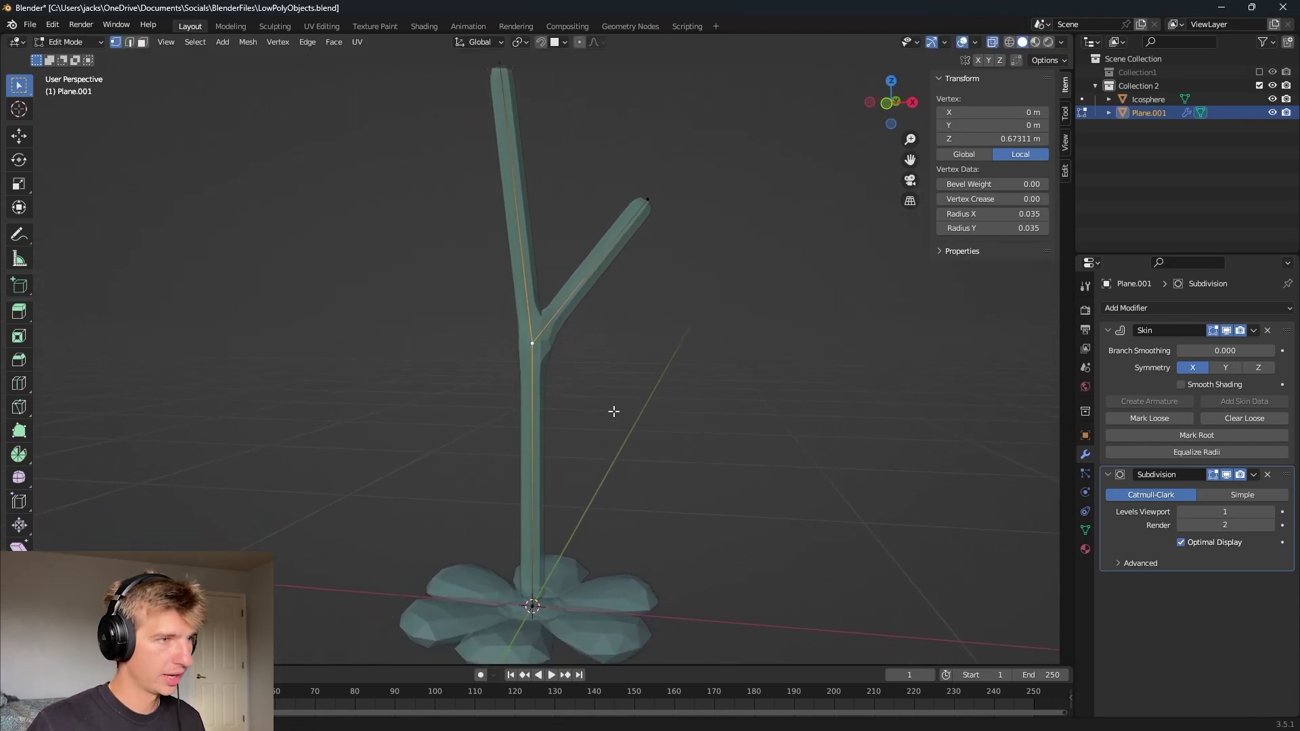
pyautogui.scroll(-2, 613, 411)
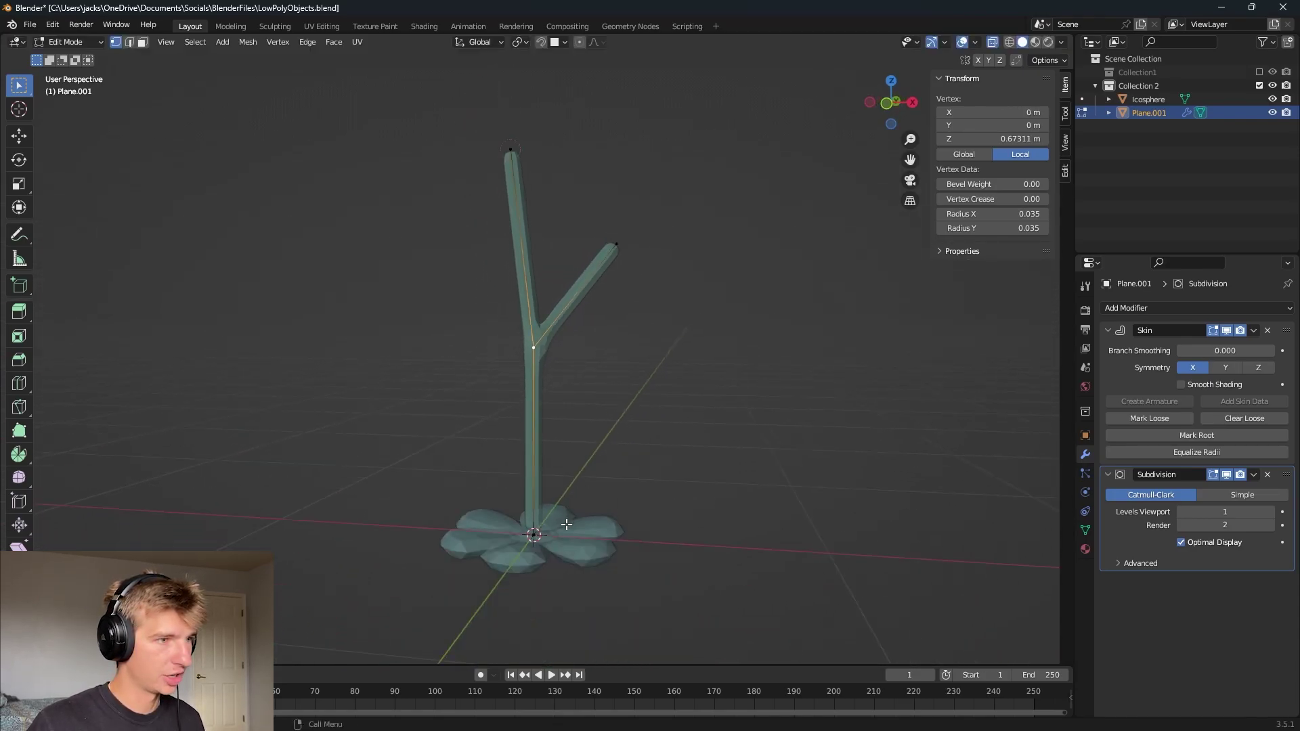
pyautogui.keyDown('shift'); pyautogui.click(533, 509); pyautogui.keyUp('shift')
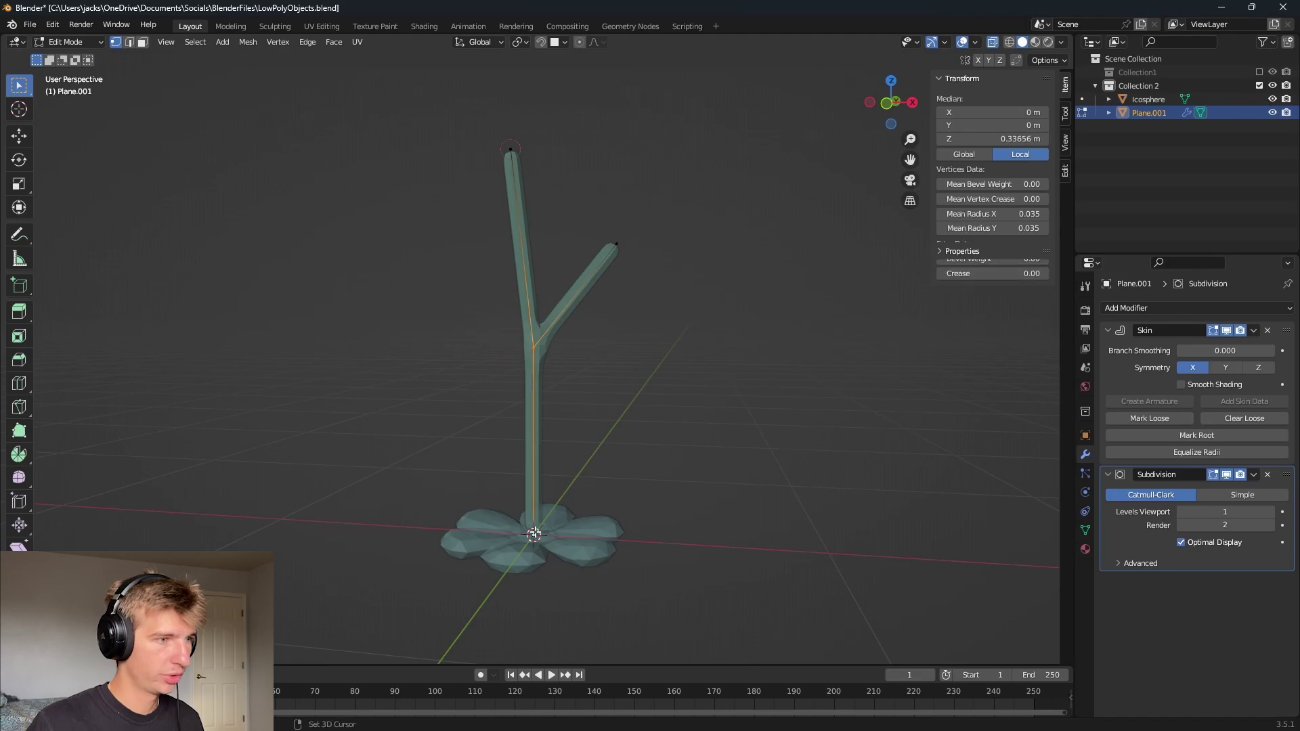
pyautogui.rightClick(559, 408)
pyautogui.click(558, 410)
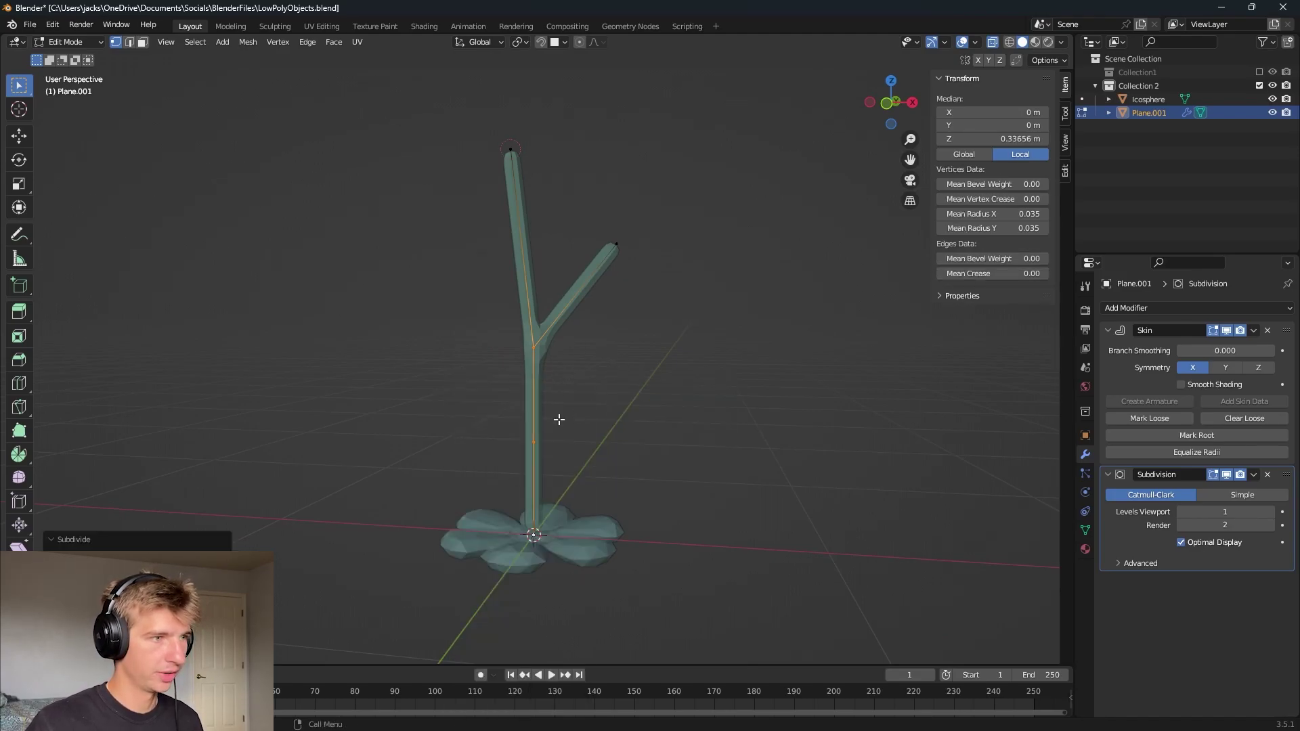
pyautogui.hotkey('shift', 'v')
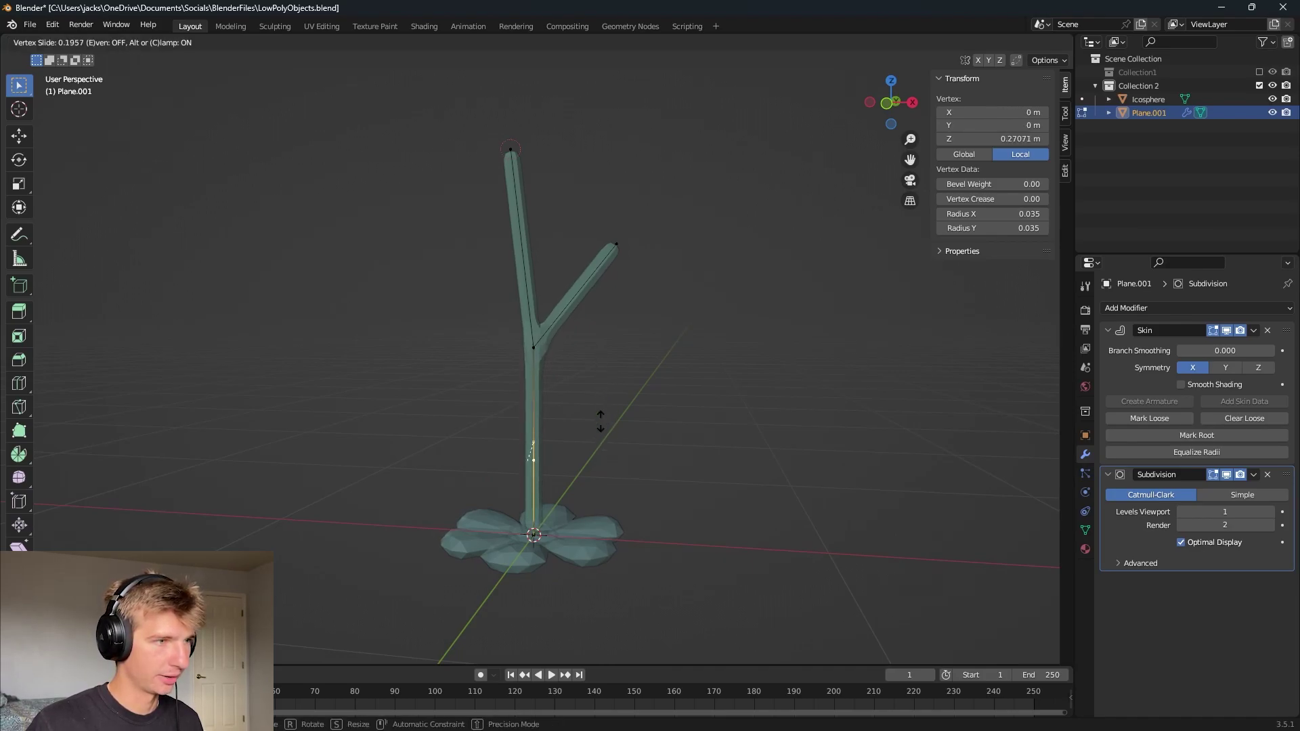
pyautogui.click(599, 395)
# - Extrude a short lower branch from the new vertex, with its tip at about X -0.13, Y -0.14, Z 0.61 m
pyautogui.moveTo(555, 421); pyautogui.dragTo(521, 366, button='middle')
pyautogui.press('e')
pyautogui.click(546, 377)
# - Try resizing the skin radius at the fork vertex
pyautogui.scroll(3, 646, 378)
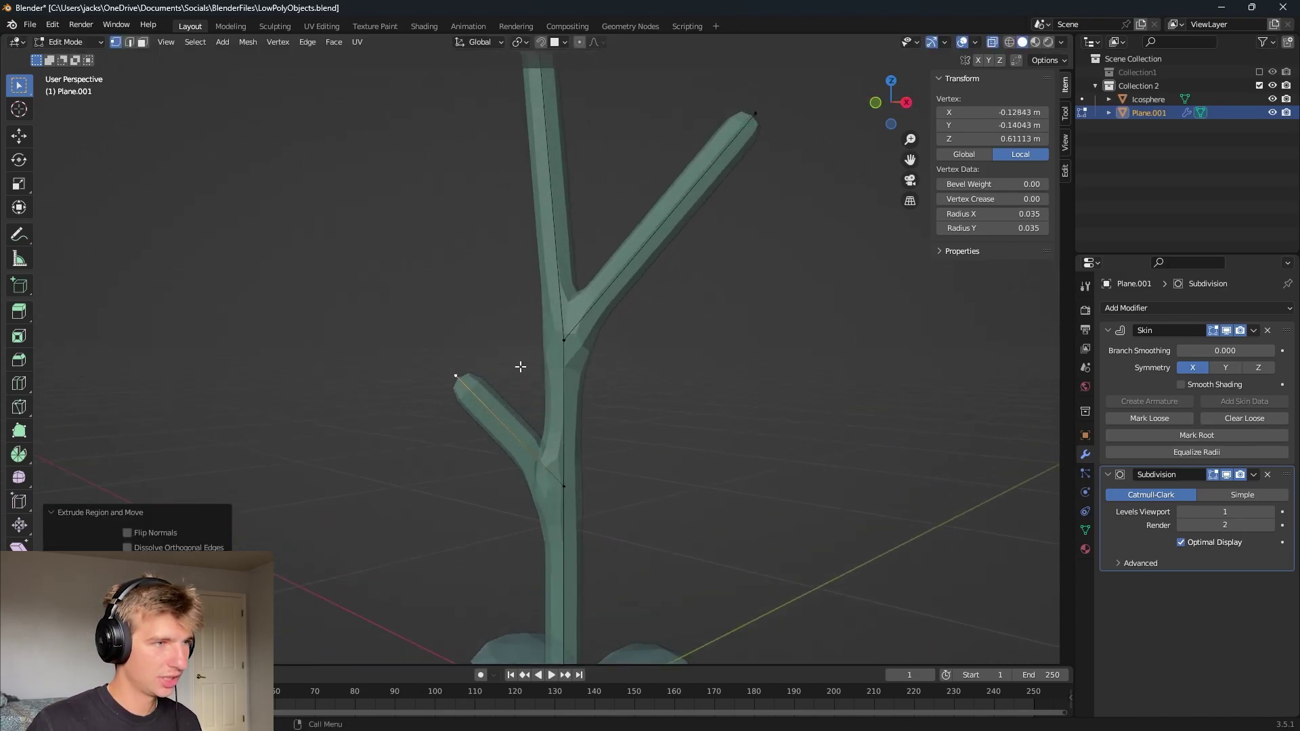
pyautogui.scroll(3, 522, 366)
pyautogui.click(580, 339)
pyautogui.moveTo(605, 338); pyautogui.dragTo(623, 346, button='middle')
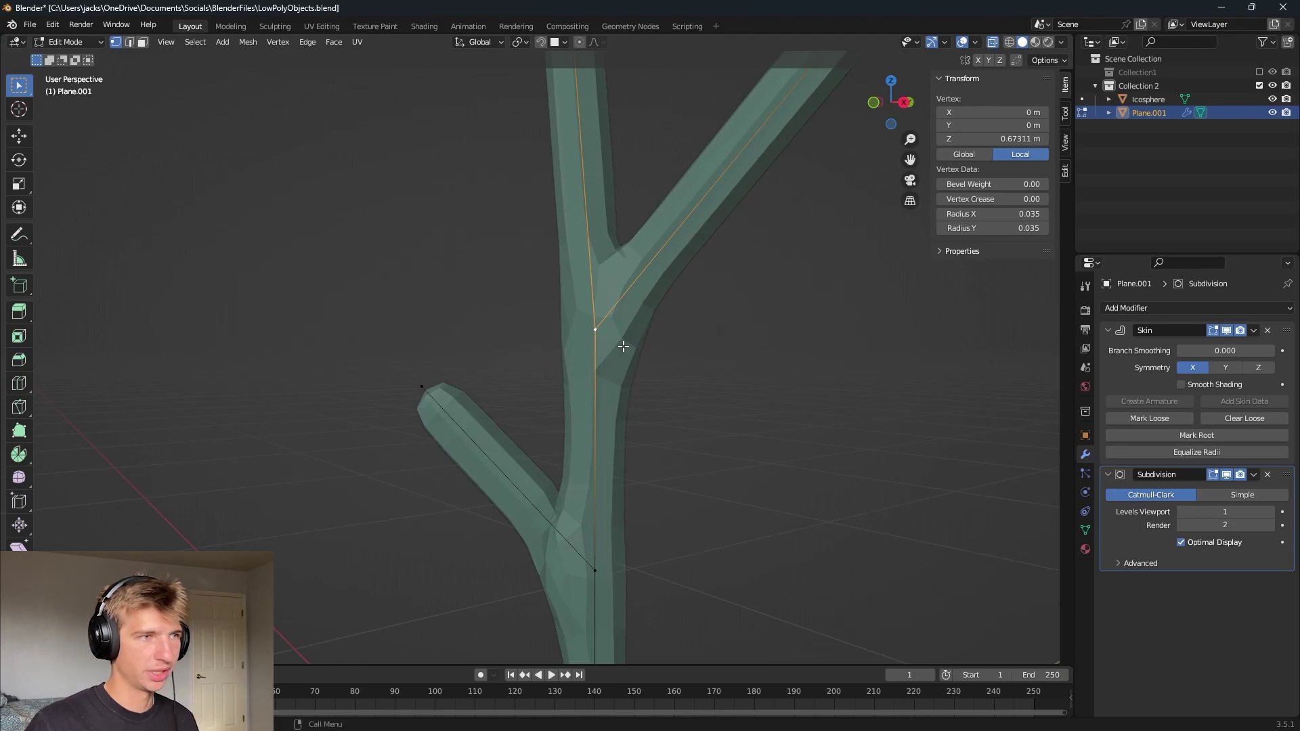
pyautogui.scroll(-3, 772, 401)
pyautogui.hotkey('ctrl', 'a')
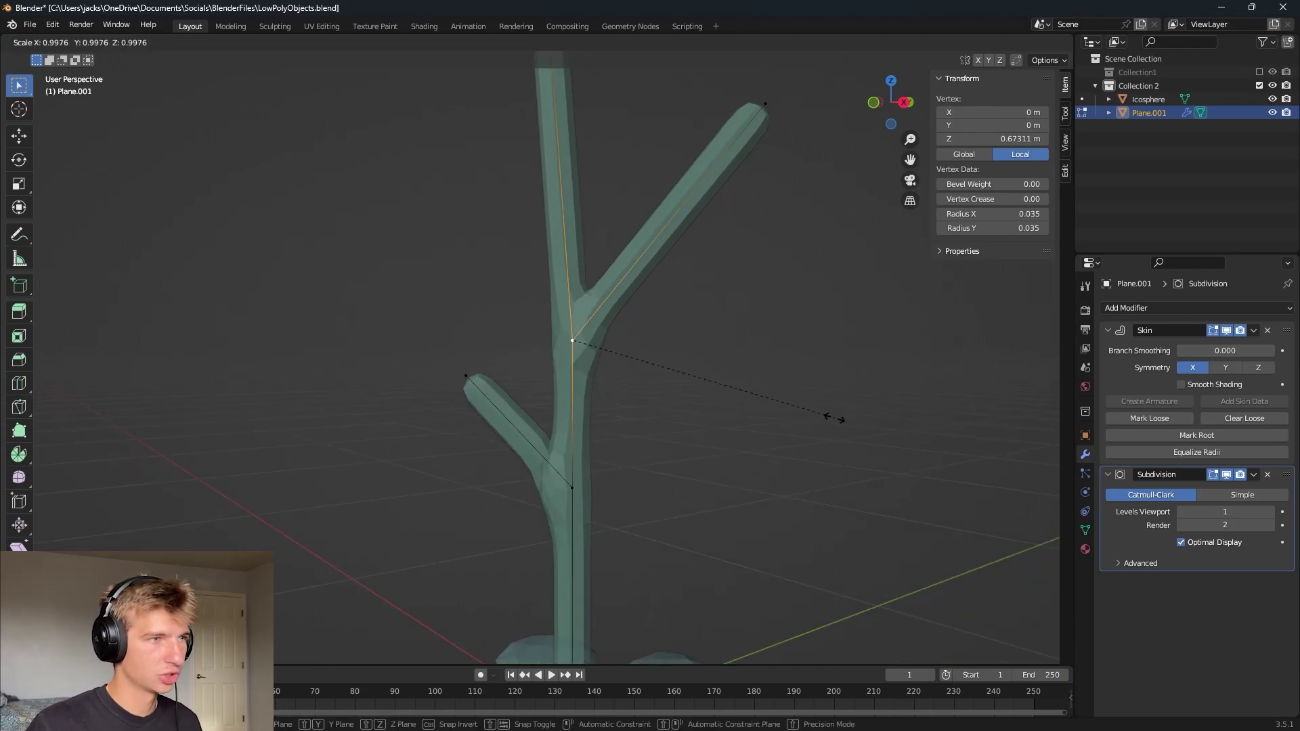
pyautogui.rightClick(806, 406)
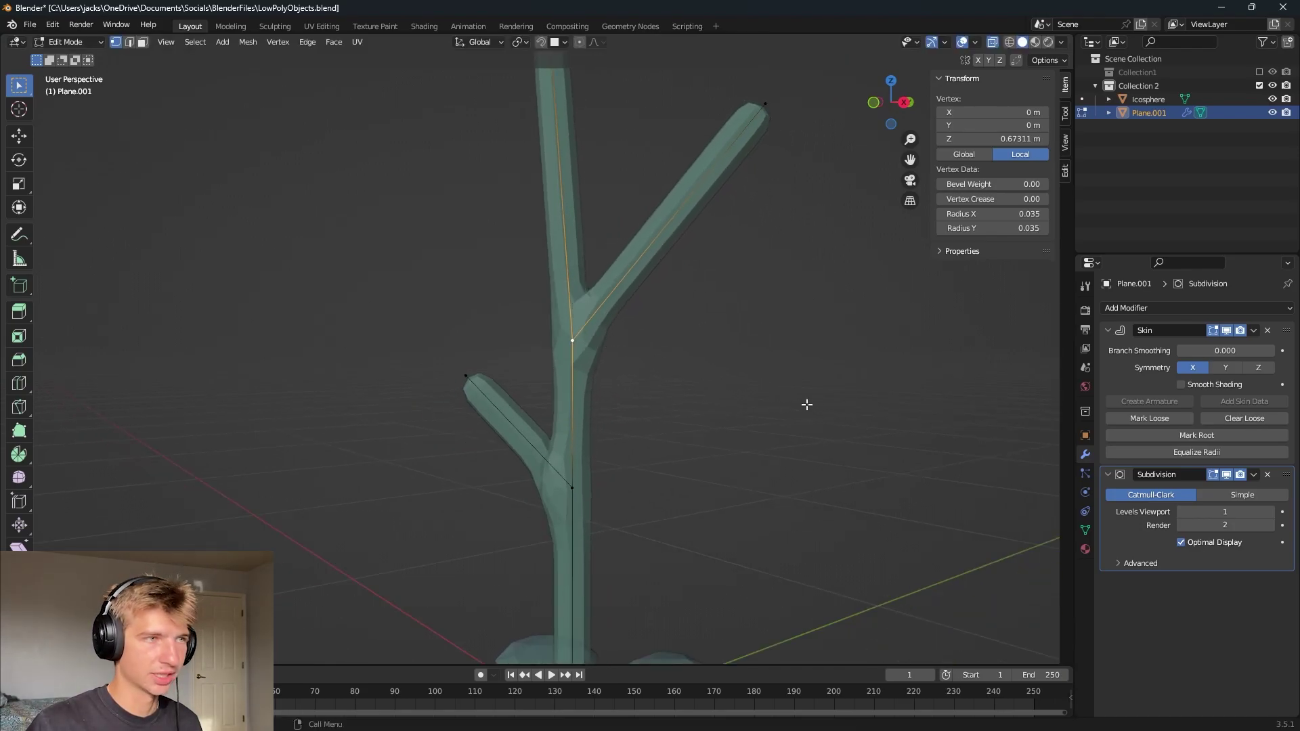
# - Try thinning the skin radius at the three branch tip vertices together
pyautogui.scroll(-3, 740, 336)
pyautogui.scroll(3, 737, 322)
pyautogui.moveTo(737, 322); pyautogui.dragTo(716, 329, button='middle')
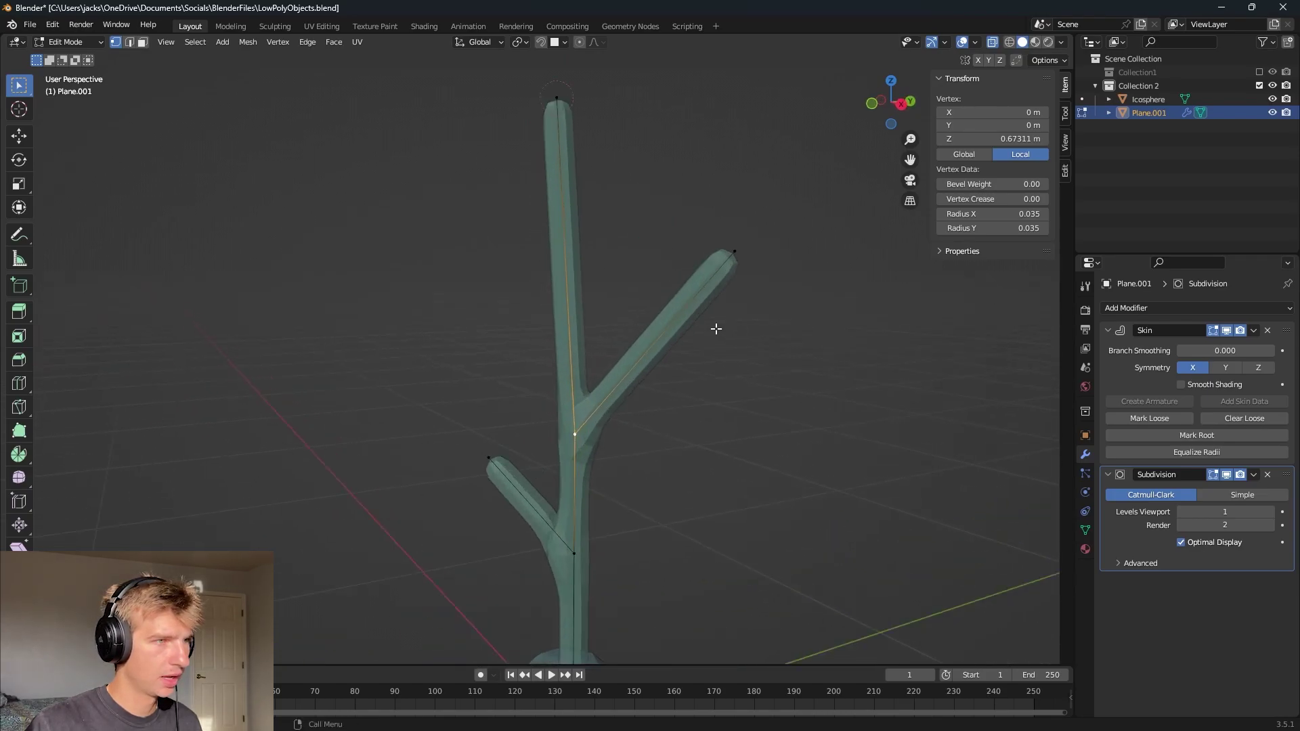
pyautogui.click(732, 252)
pyautogui.keyDown('shift'); pyautogui.click(556, 102); pyautogui.keyUp('shift')
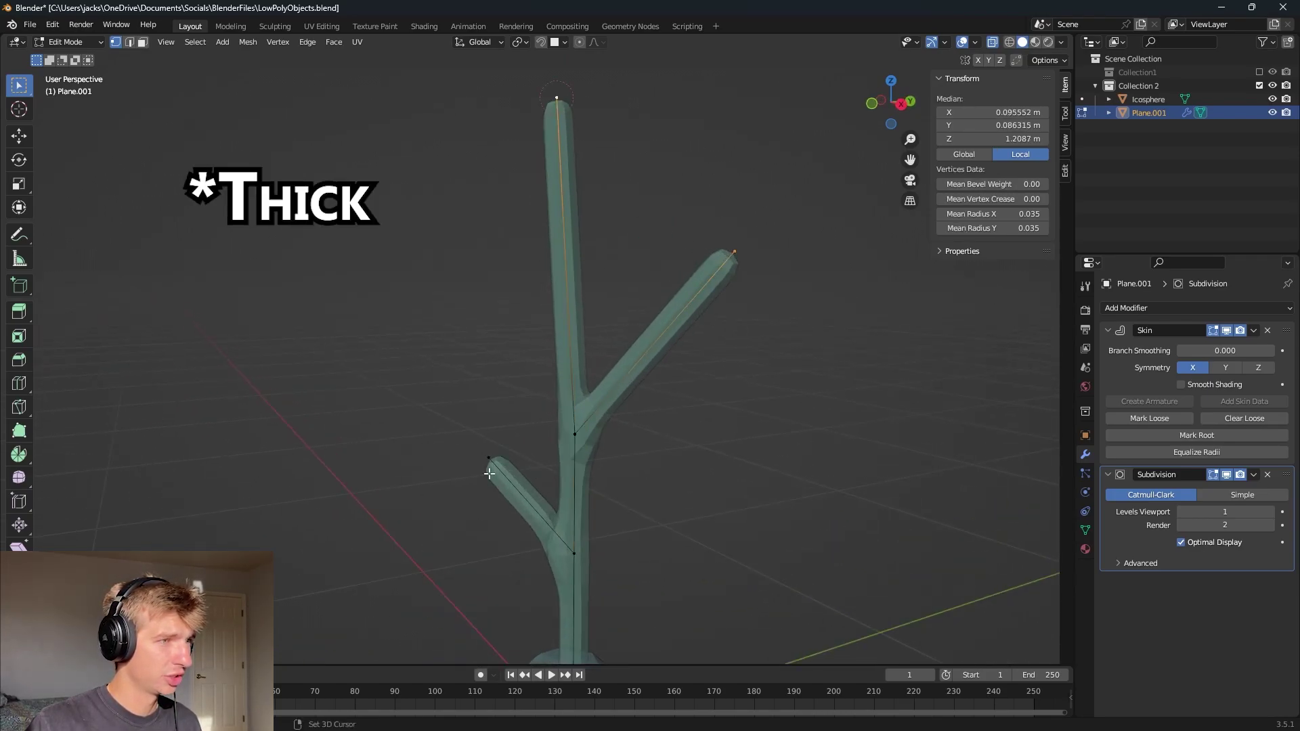
pyautogui.keyDown('shift'); pyautogui.click(488, 457); pyautogui.keyUp('shift')
pyautogui.hotkey('ctrl', 'a')
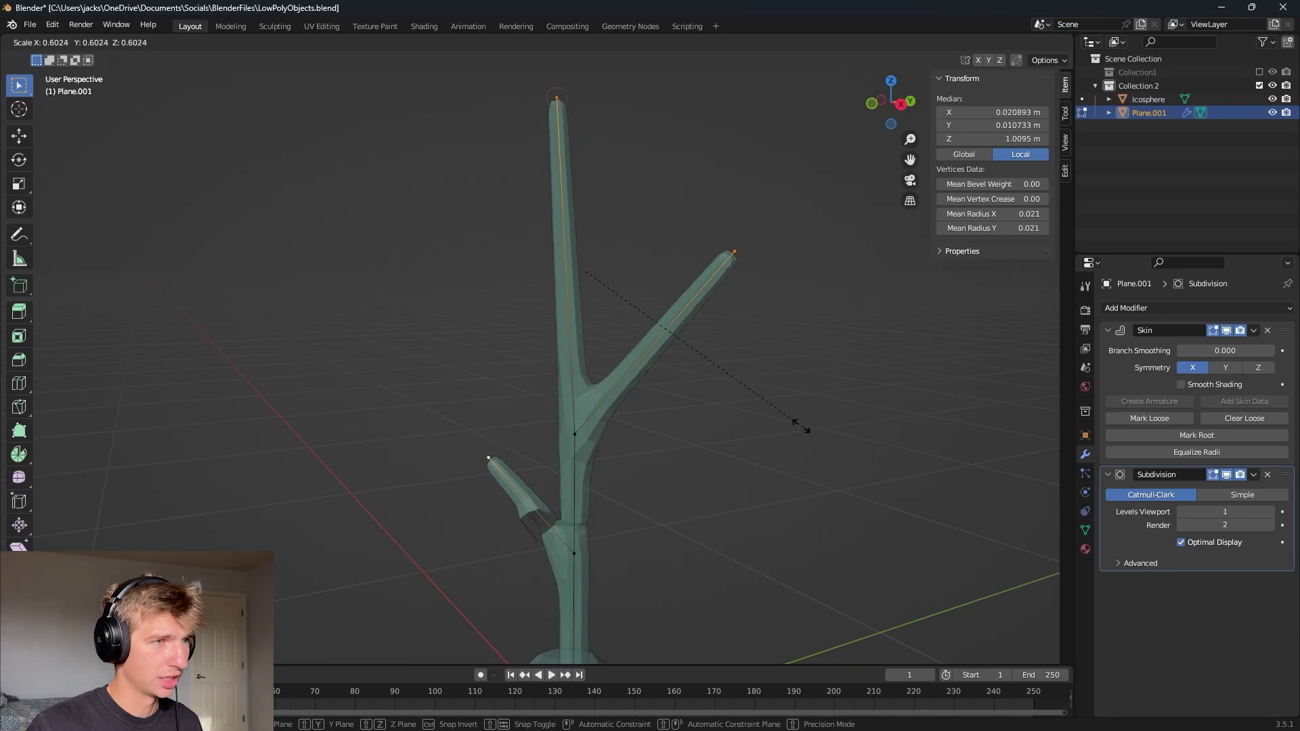
pyautogui.rightClick(777, 413)
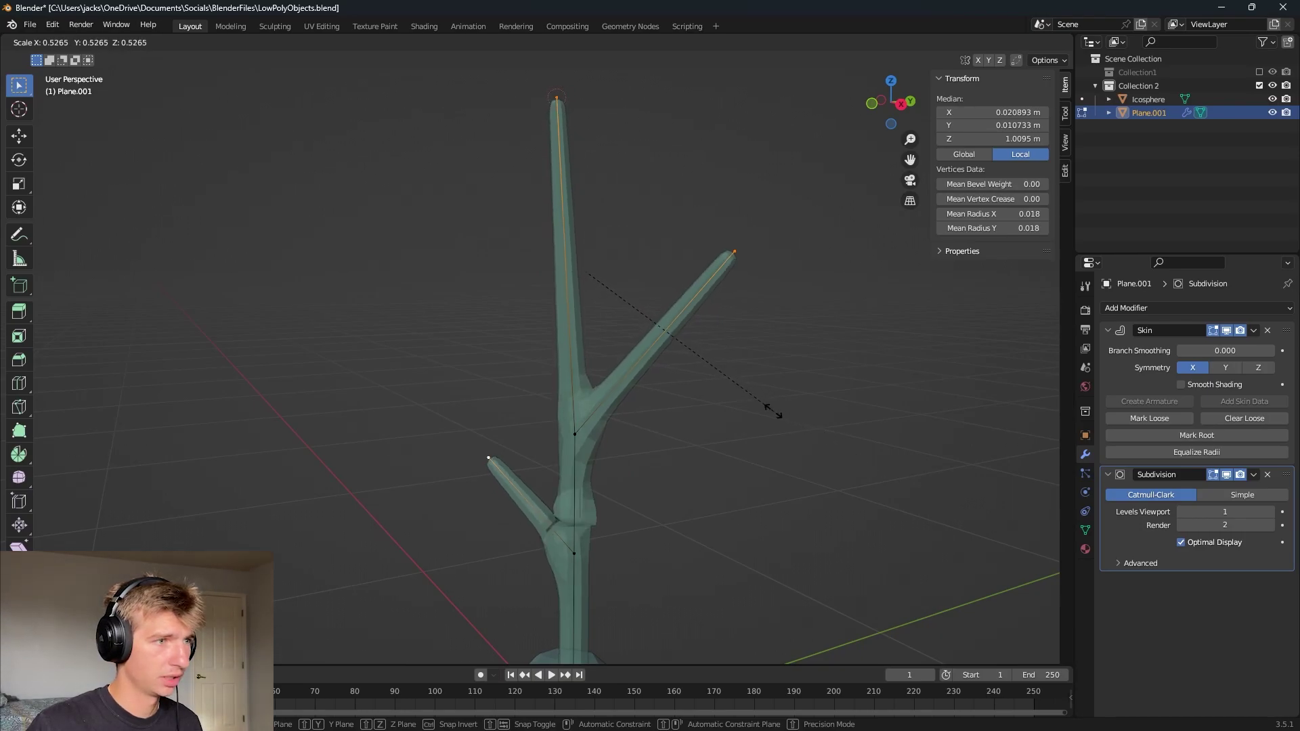
pyautogui.moveTo(768, 406)
pyautogui.mouseDown(button='middle')
pyautogui.moveTo(803, 397)
pyautogui.moveTo(786, 416)
pyautogui.mouseUp(button='middle')
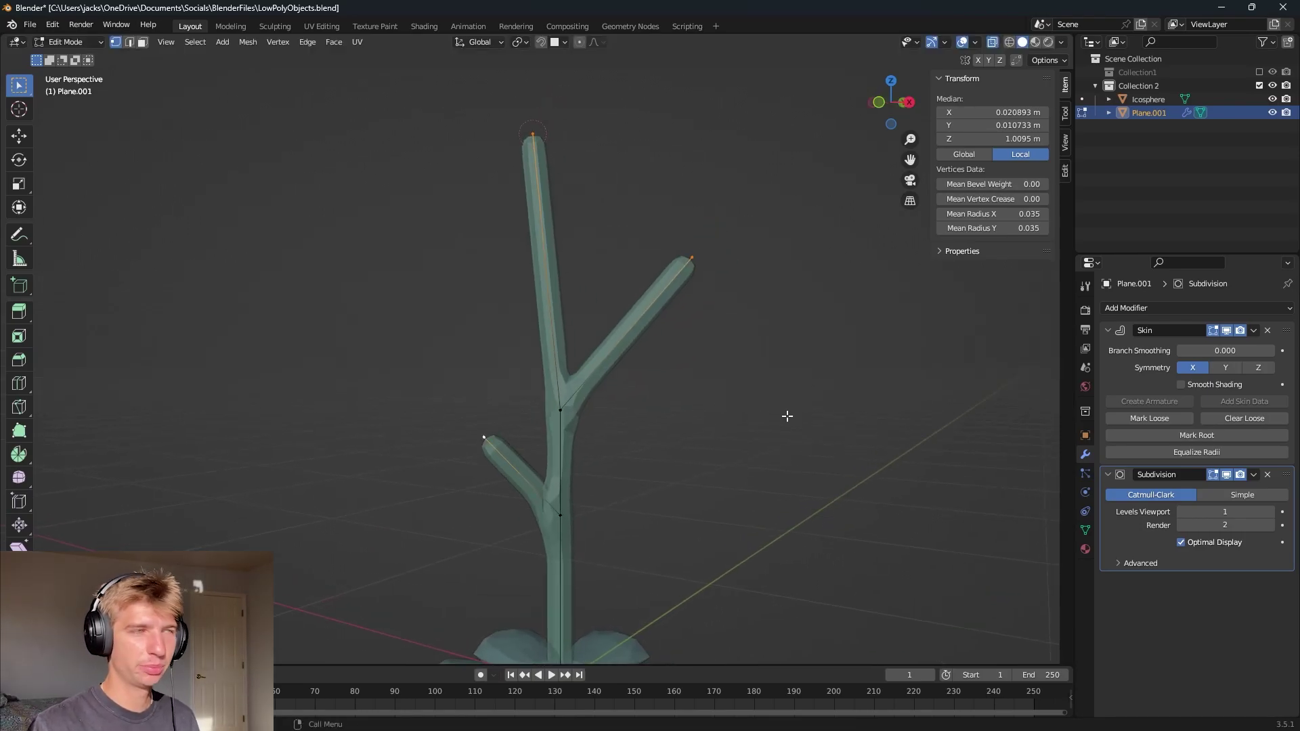
# - Subdivide the upper stalk segment between the fork and the topmost vertex, and select the topmost vertex
pyautogui.click(536, 135)
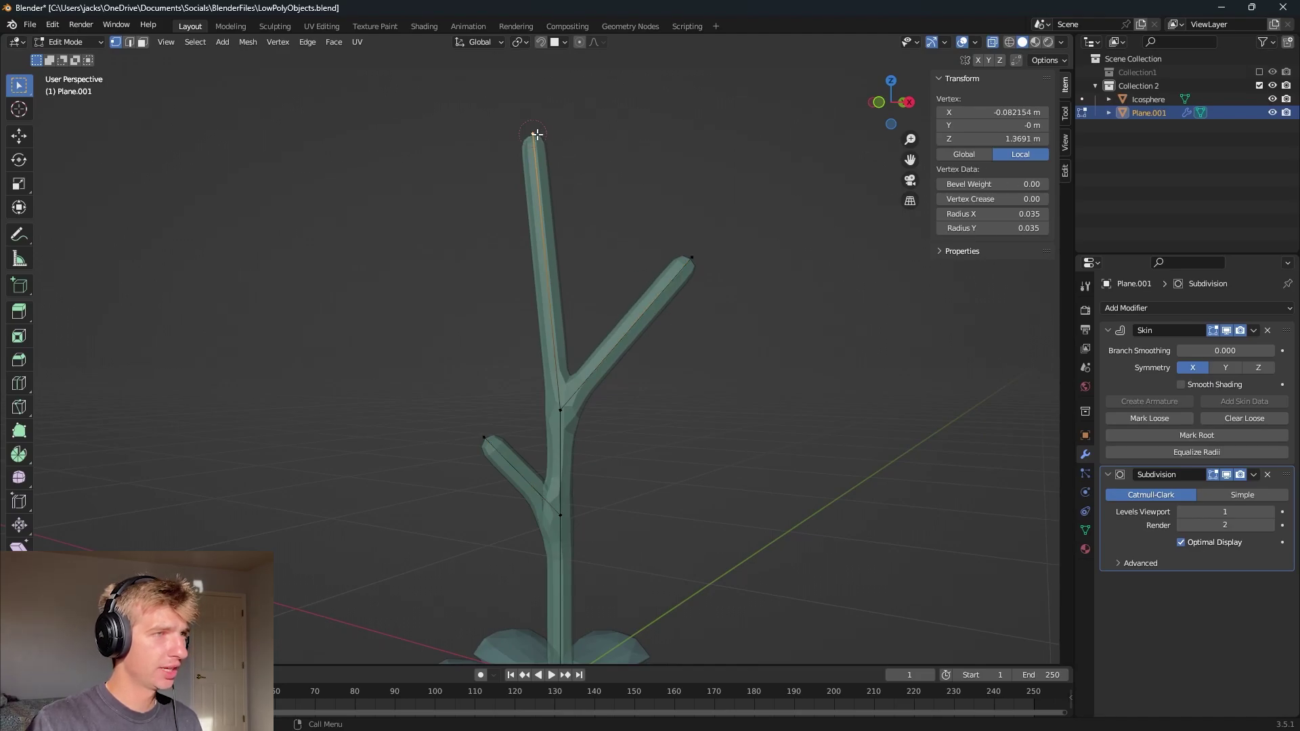
pyautogui.keyDown('shift'); pyautogui.click(559, 406); pyautogui.keyUp('shift')
pyautogui.rightClick(609, 283)
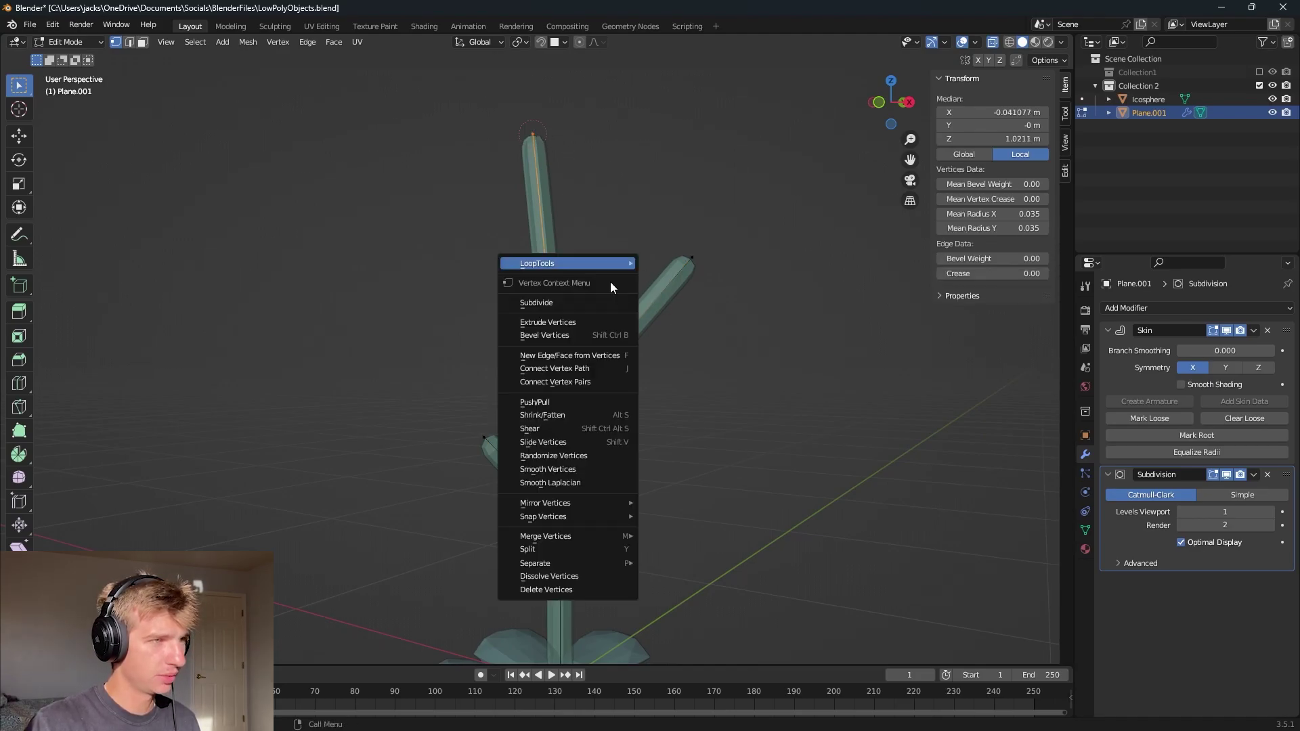
pyautogui.click(595, 295)
pyautogui.click(538, 130)
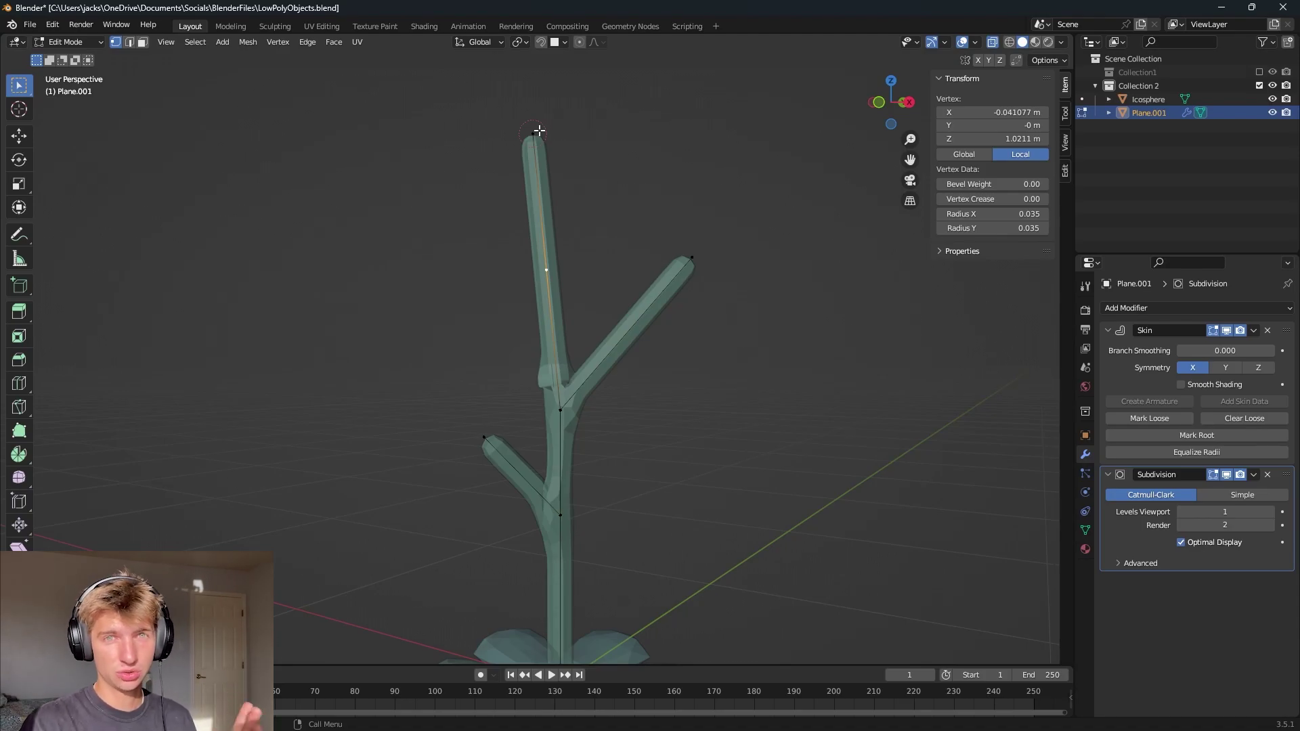
pyautogui.click(535, 132)
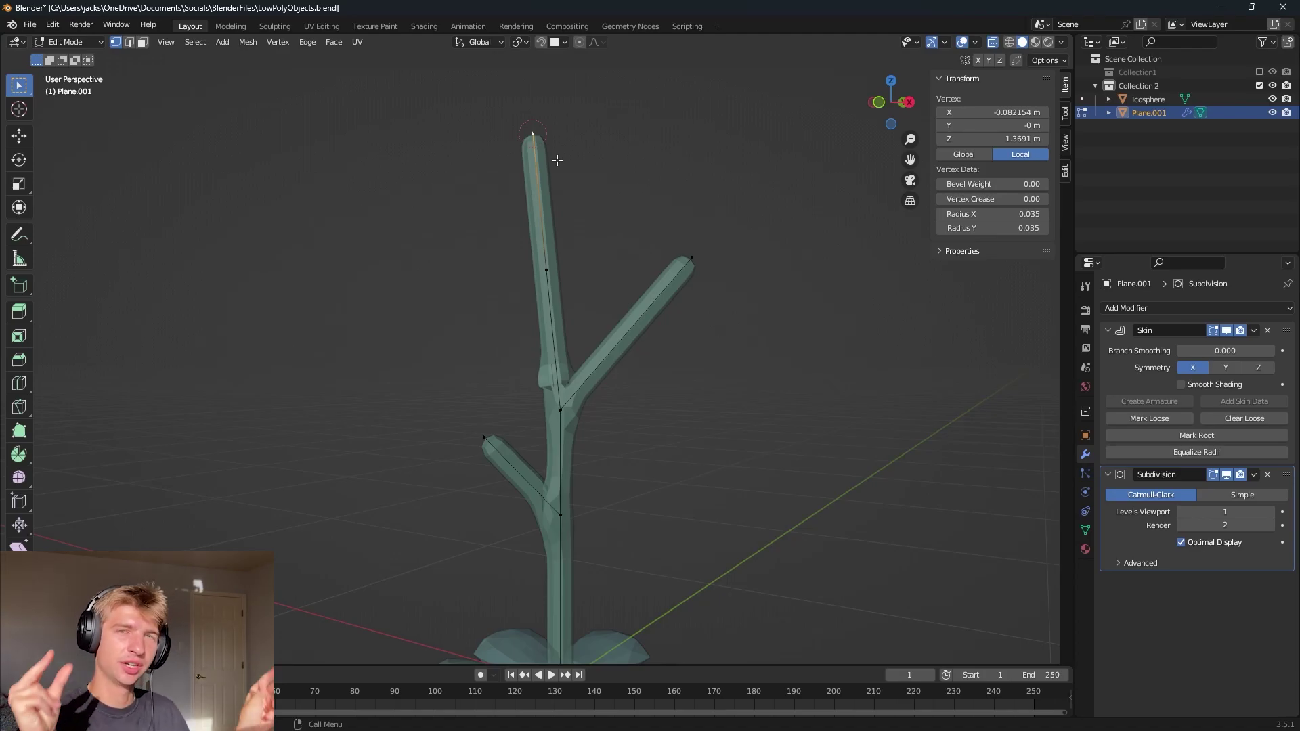
# - Enable proportional editing and thin the skin radius at the stalk's topmost vertex to about 0.014, tapering the stalk
pyautogui.click(580, 42)
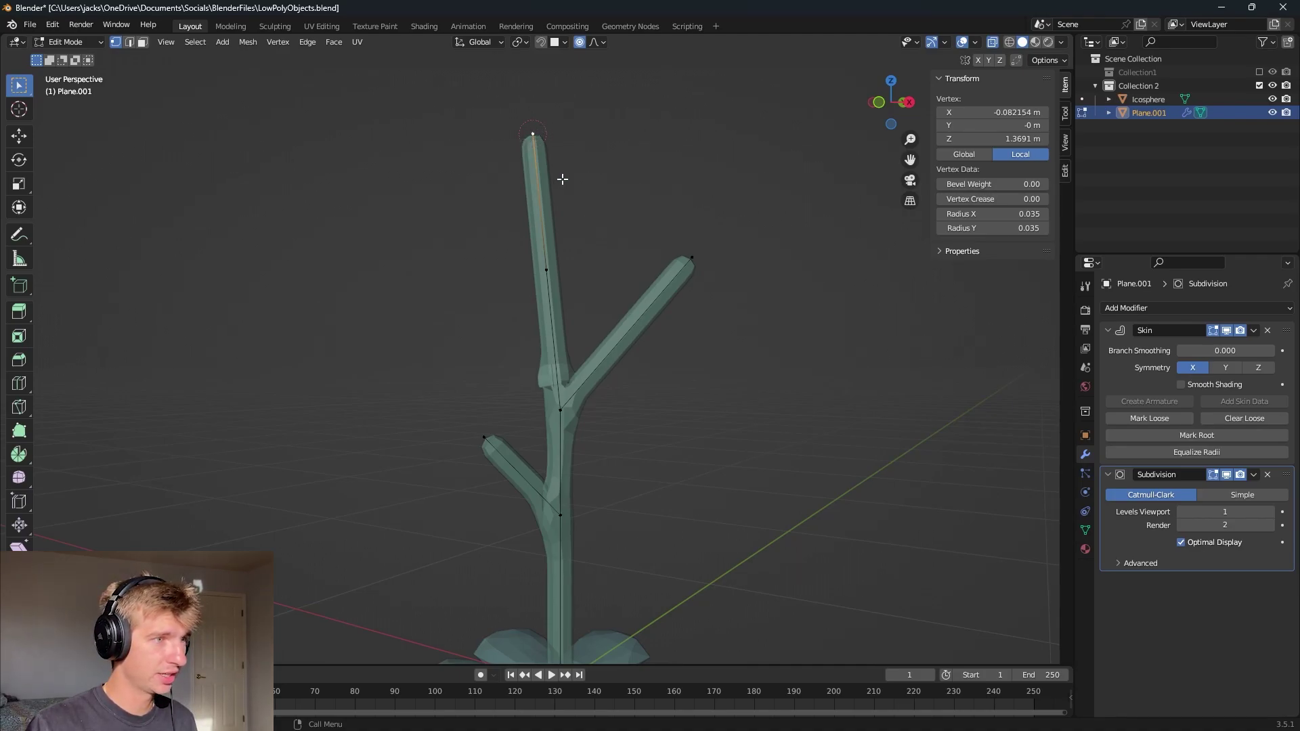
pyautogui.moveTo(563, 179); pyautogui.dragTo(570, 272, button='middle')
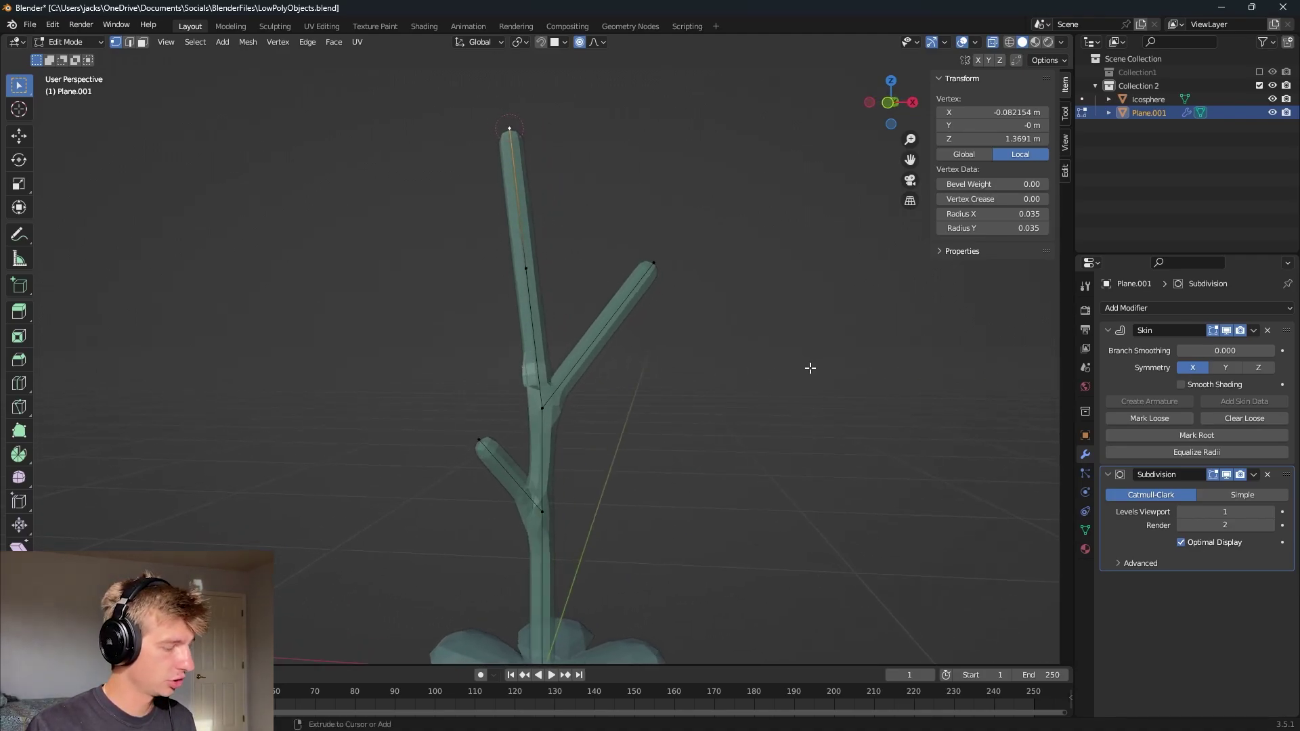
pyautogui.hotkey('ctrl', 'a')
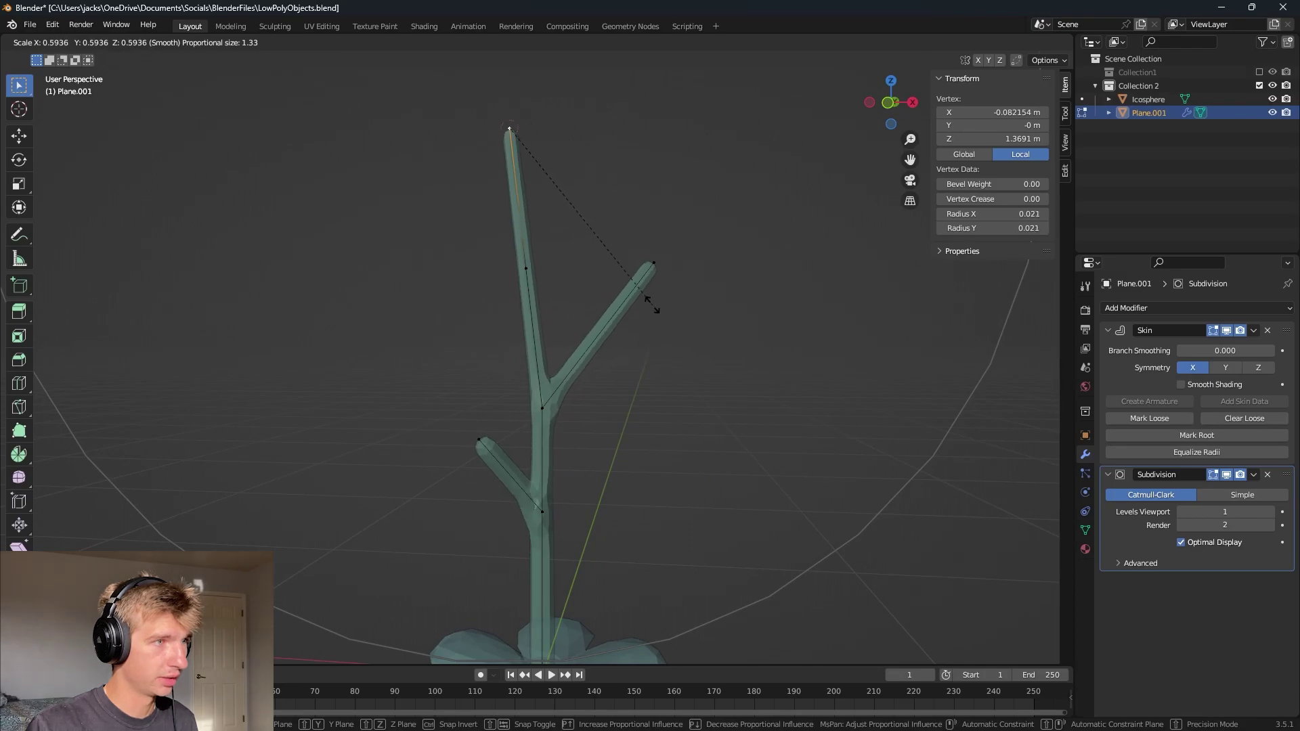
pyautogui.click(590, 265)
pyautogui.press('Tab')
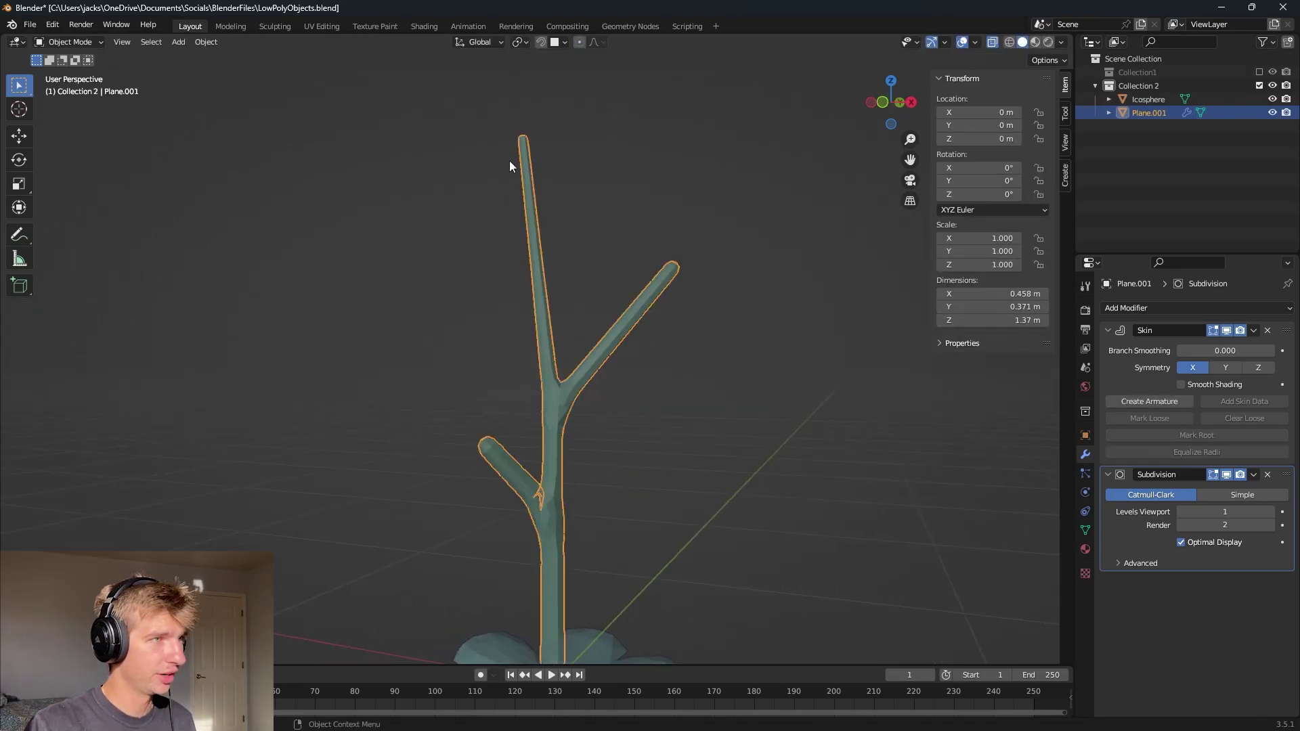
pyautogui.press('Tab')
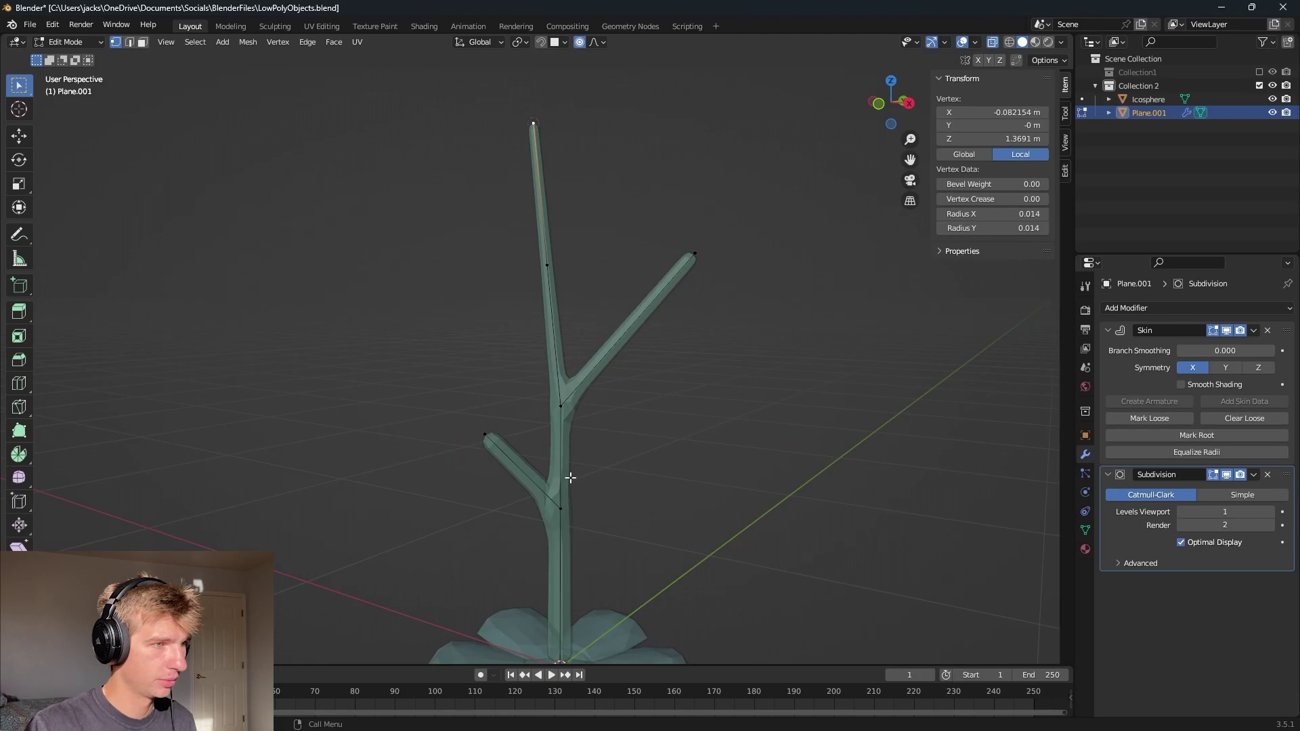
pyautogui.press('Tab')
pyautogui.moveTo(568, 473); pyautogui.dragTo(660, 392, button='middle')
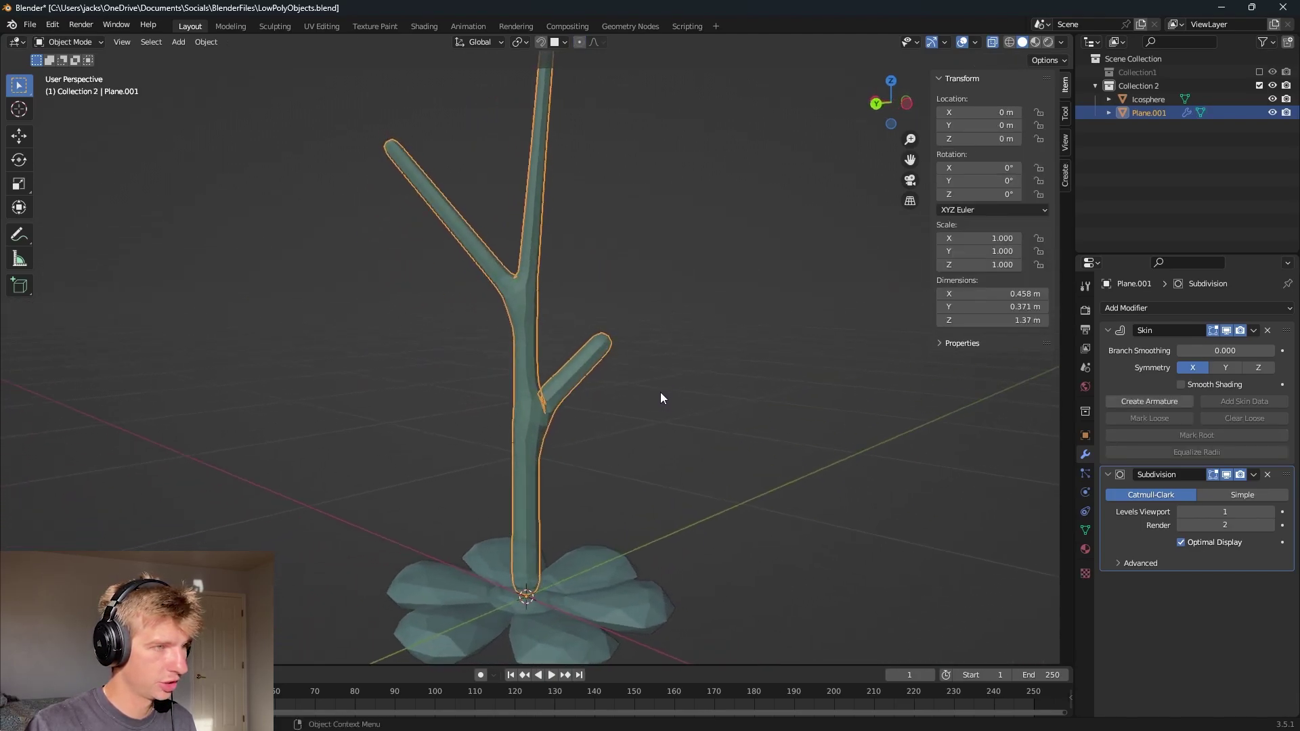
# - Subdivide the lower branch segment between its tip and the stalk vertex
pyautogui.scroll(5, 647, 367)
pyautogui.scroll(4, 647, 367)
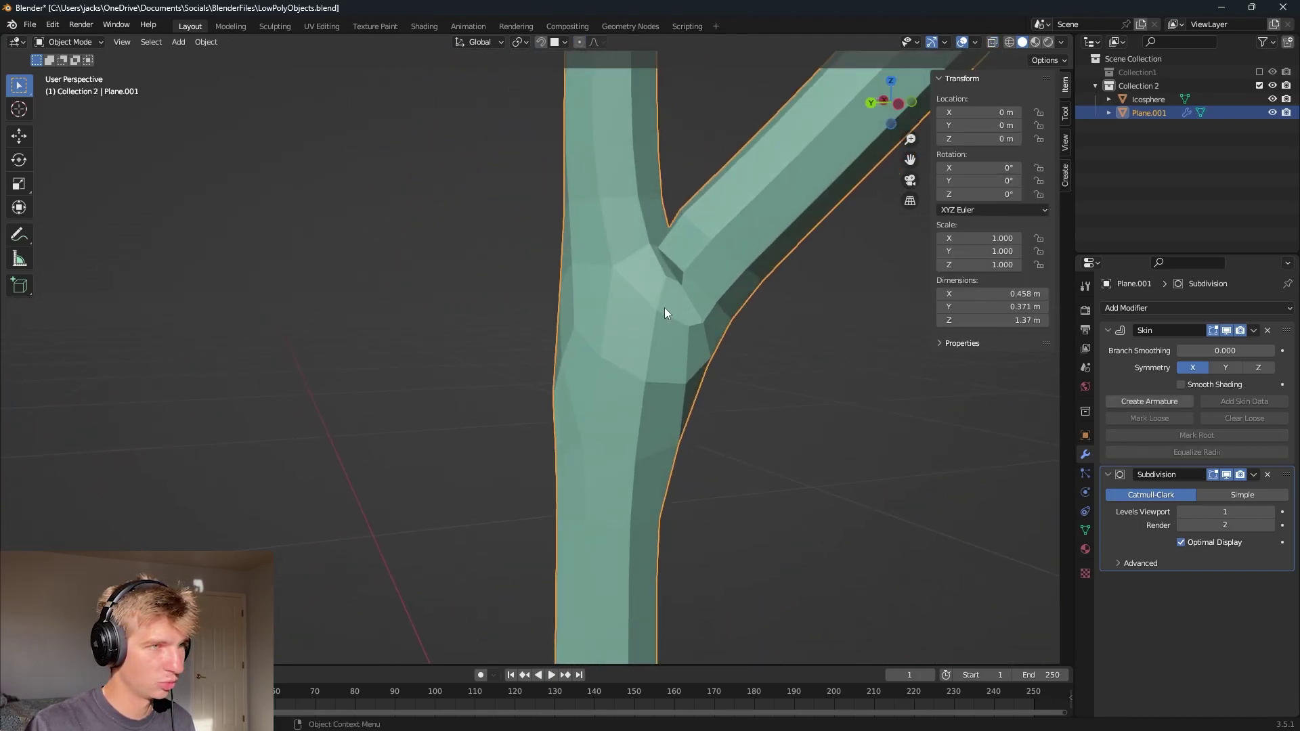
pyautogui.scroll(-5, 664, 308)
pyautogui.press('Tab')
pyautogui.moveTo(688, 293); pyautogui.dragTo(644, 319, button='middle')
pyautogui.hotkey('alt', 'z')
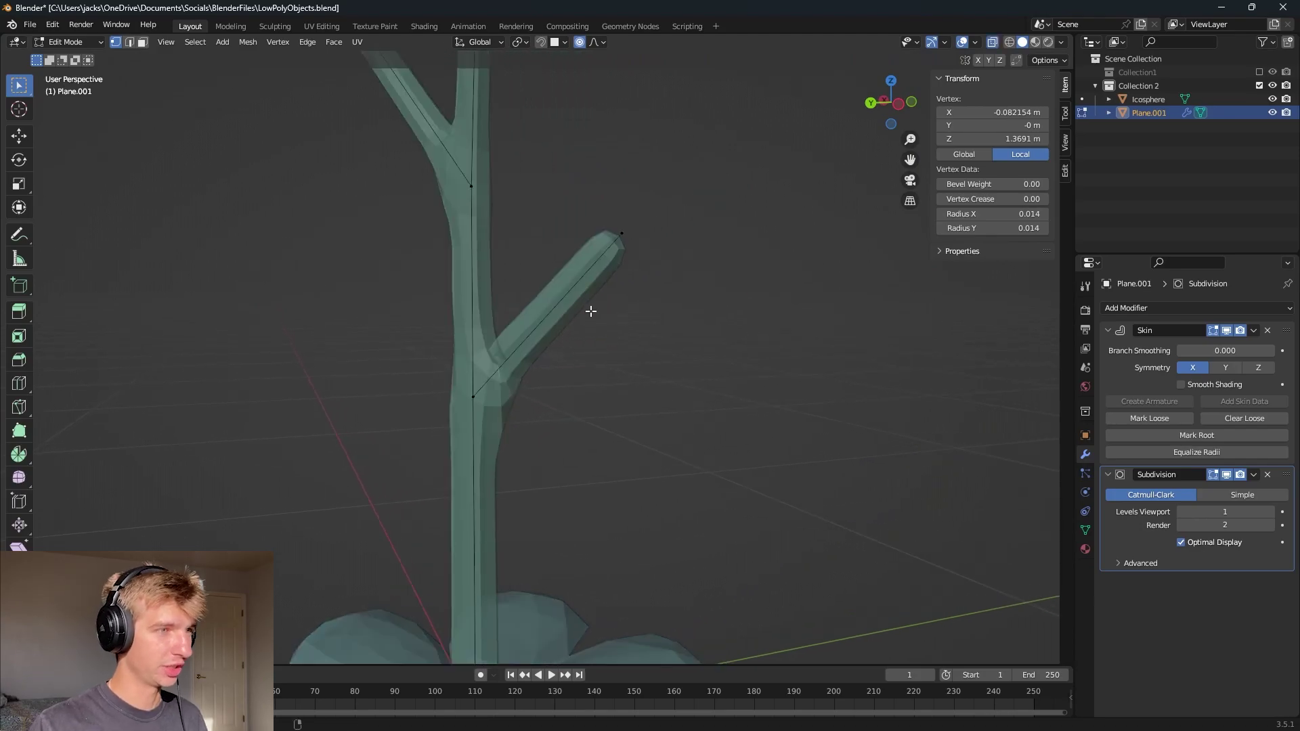
pyautogui.click(621, 234)
pyautogui.keyDown('shift'); pyautogui.click(485, 397); pyautogui.keyUp('shift')
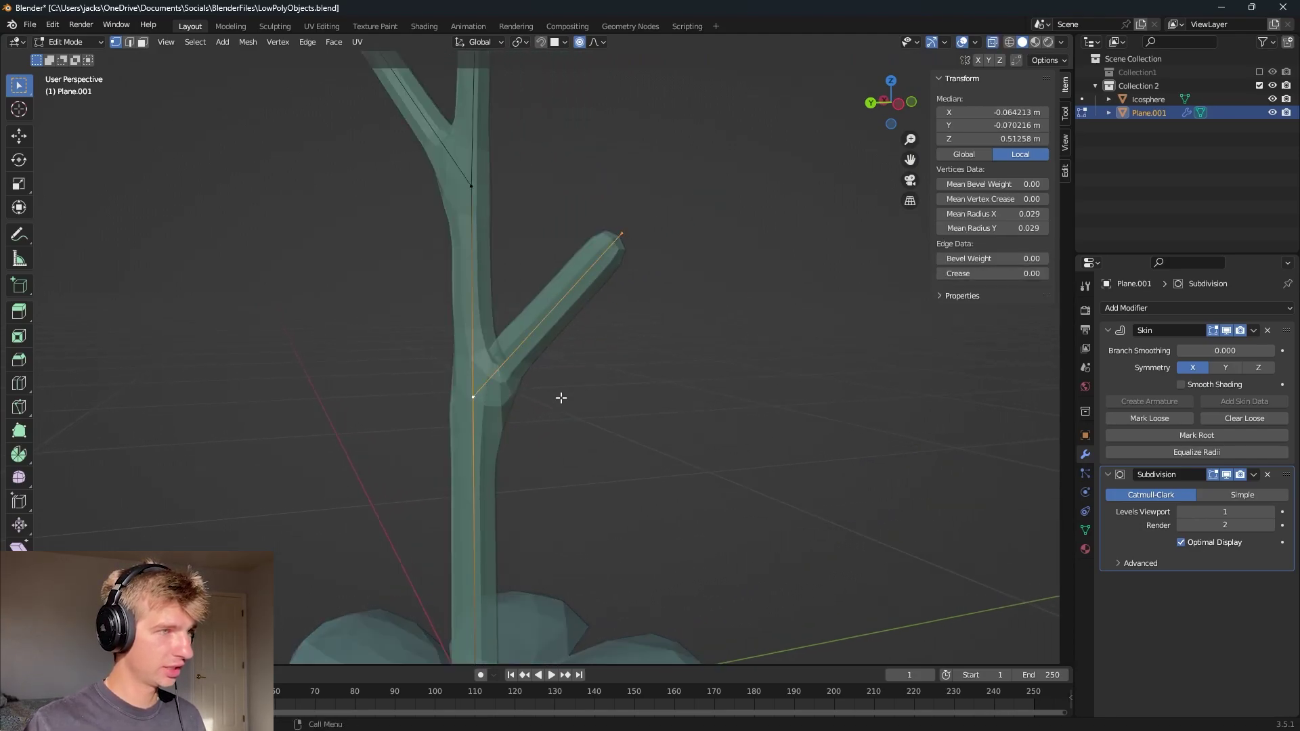
pyautogui.rightClick(543, 332)
pyautogui.click(543, 335)
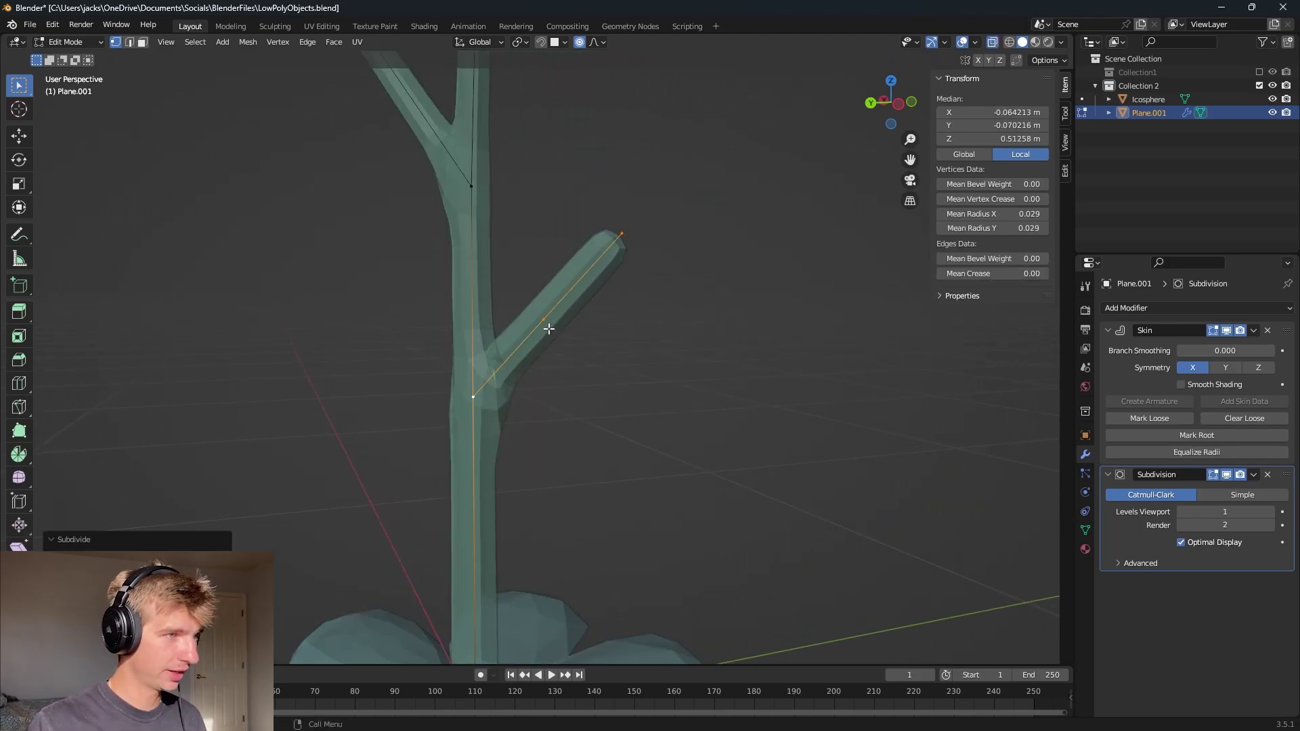
# - Slide the lower branch's new middle vertex towards the stalk, to about X -0.032, Y -0.037, Z 0.456 m
pyautogui.hotkey('shift', 'v')
pyautogui.click(543, 388)
pyautogui.moveTo(542, 389); pyautogui.dragTo(562, 325, button='middle')
pyautogui.press('s')
pyautogui.press('g')
pyautogui.click(642, 389)
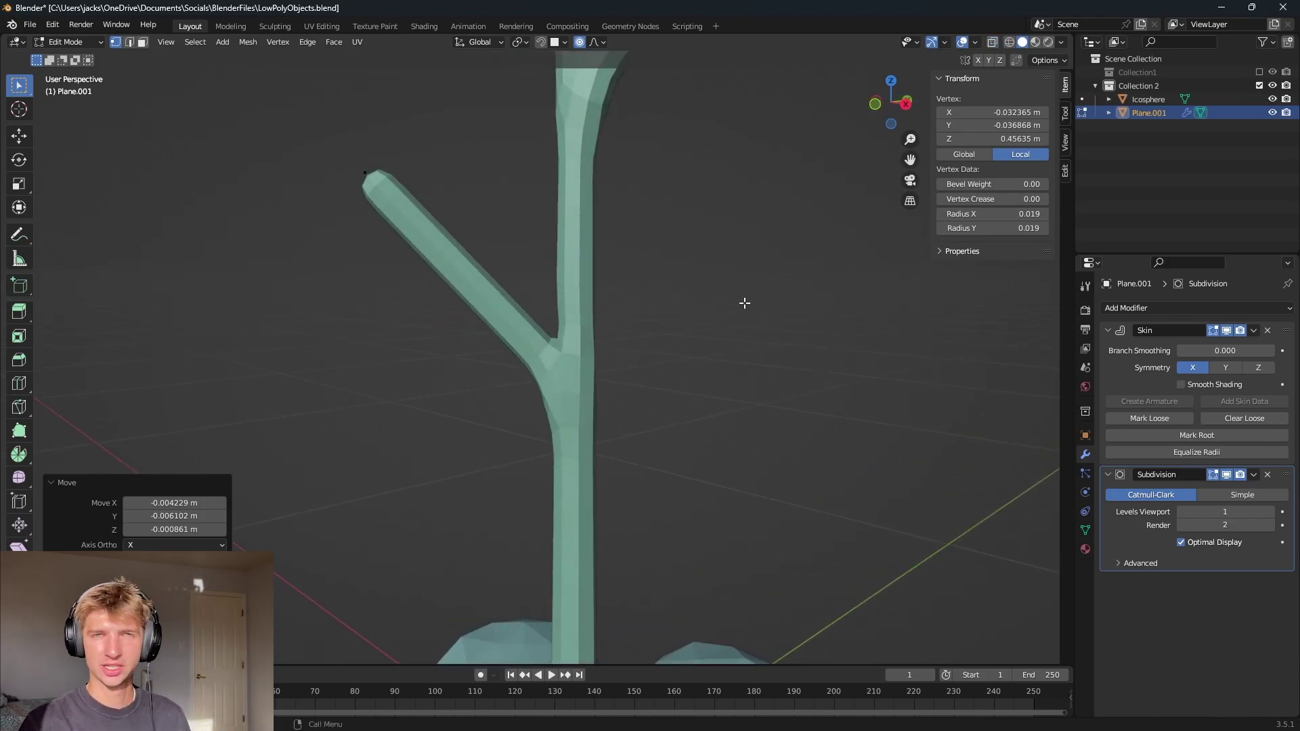
# - Thin the skin radius at the lower branch's tip to about 0.007, using a smaller proportional editing area
pyautogui.click(366, 174)
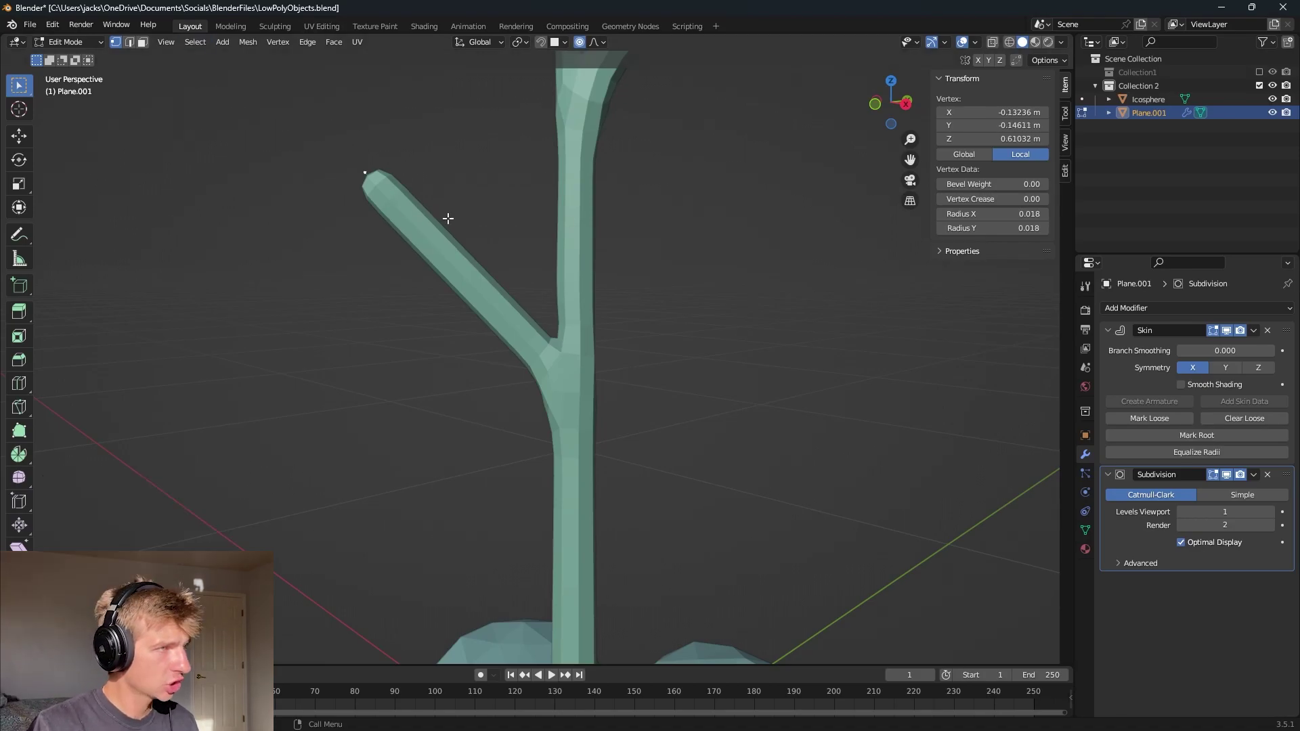
pyautogui.scroll(-3, 474, 237)
pyautogui.hotkey('ctrl', 'a')
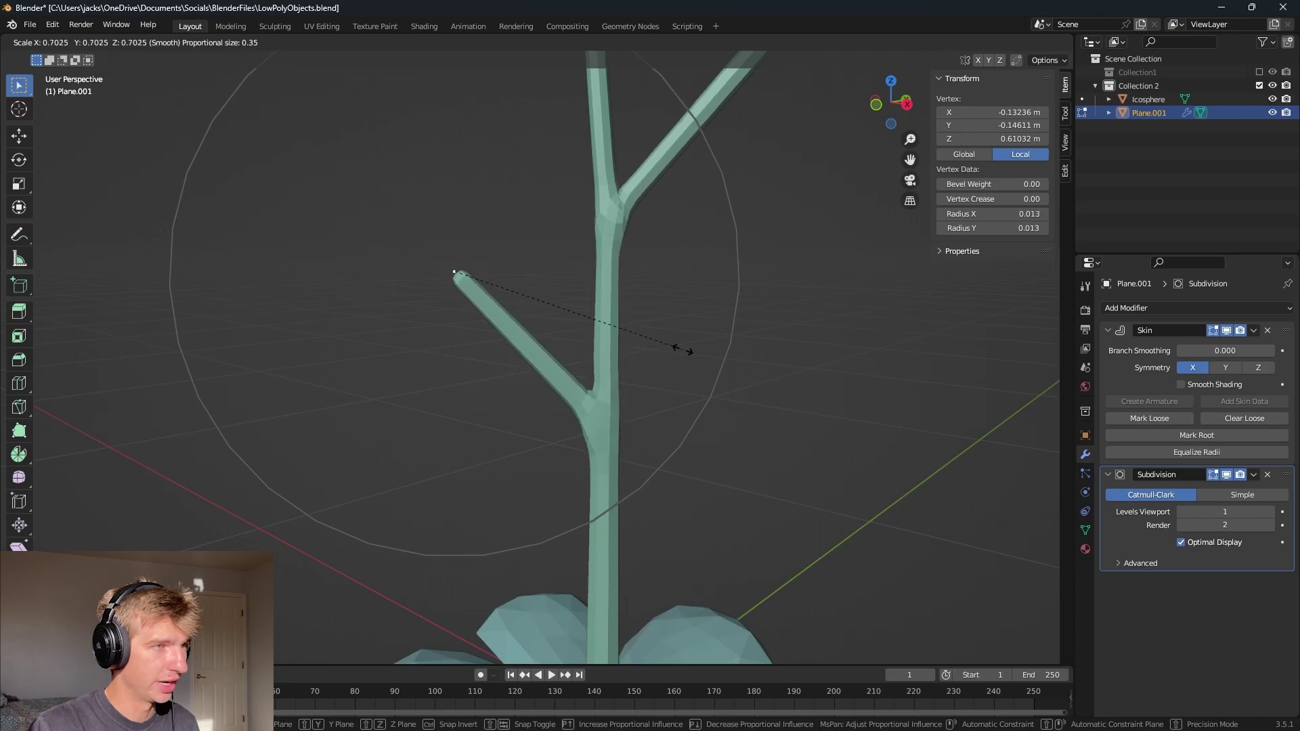
pyautogui.scroll(2, 677, 347)
pyautogui.scroll(6, 684, 350)
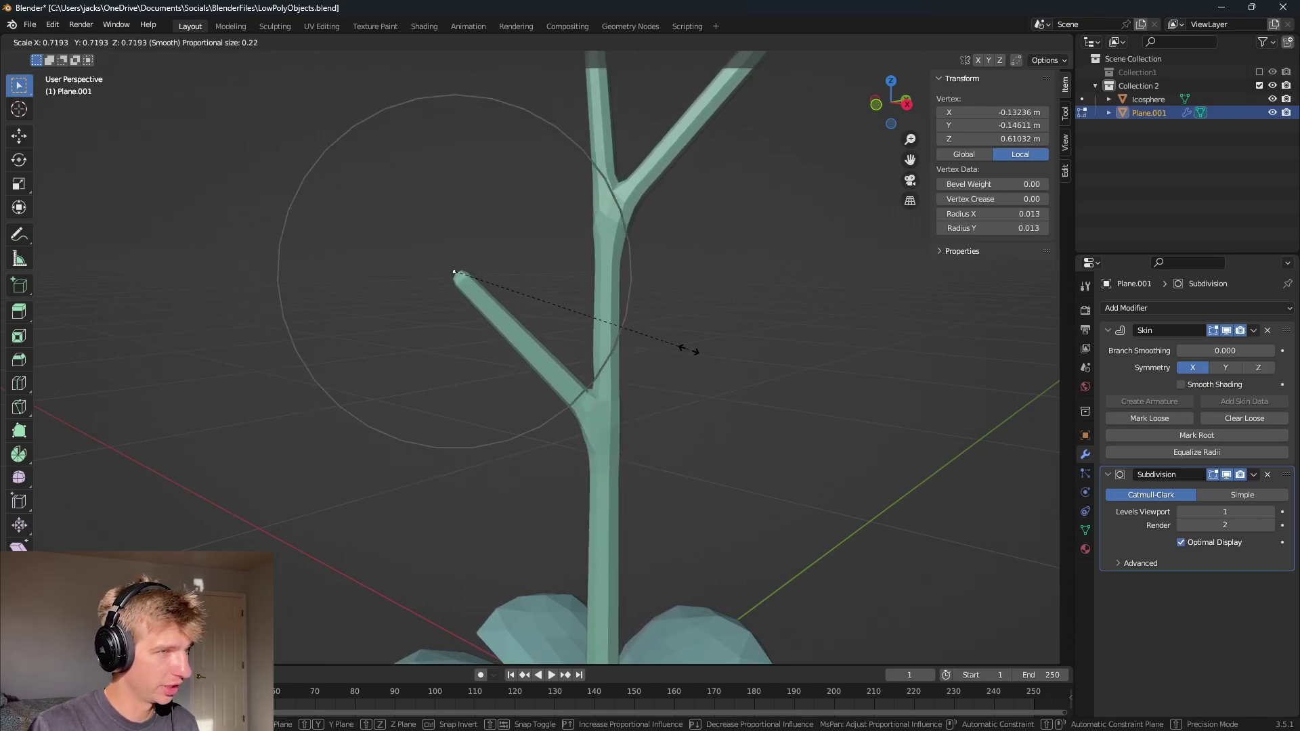
pyautogui.click(555, 294)
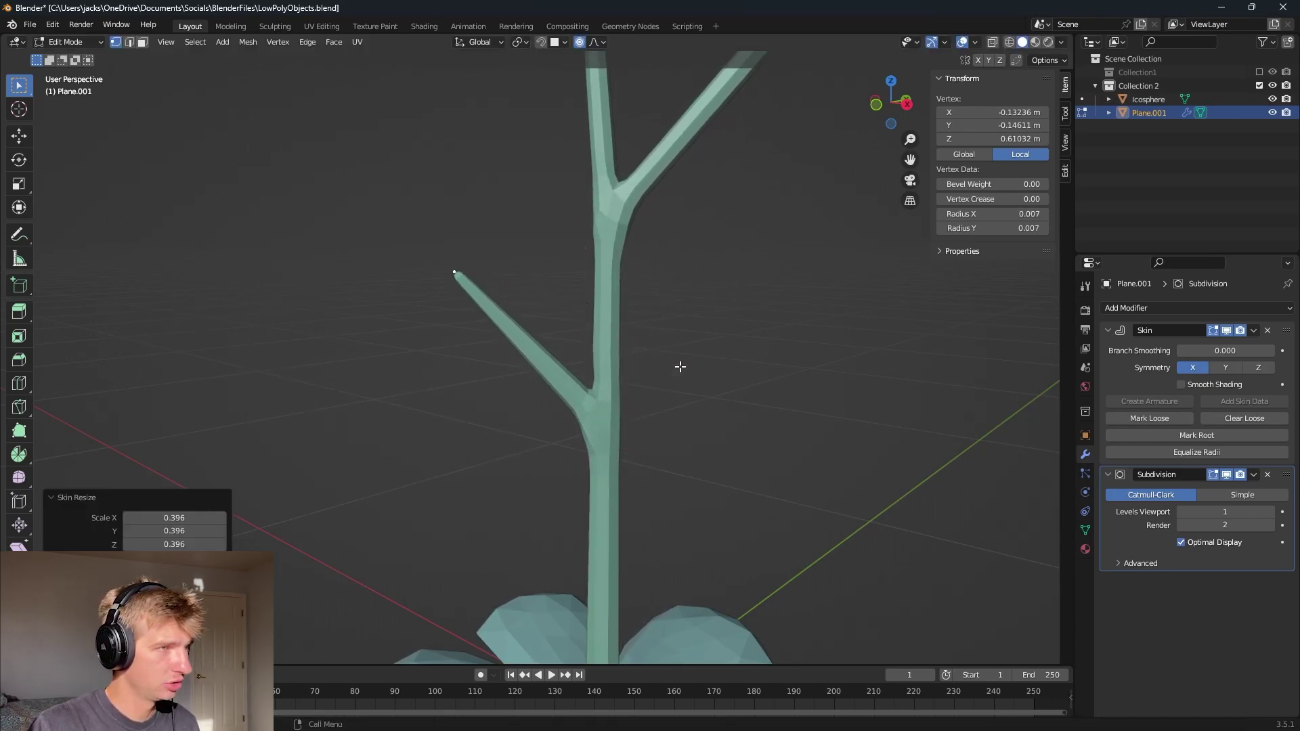
pyautogui.moveTo(679, 365); pyautogui.dragTo(721, 341, button='middle')
pyautogui.press('Tab')
# - Subdivide the upper side branch segment between its tip and the fork vertex
pyautogui.scroll(-5, 552, 315)
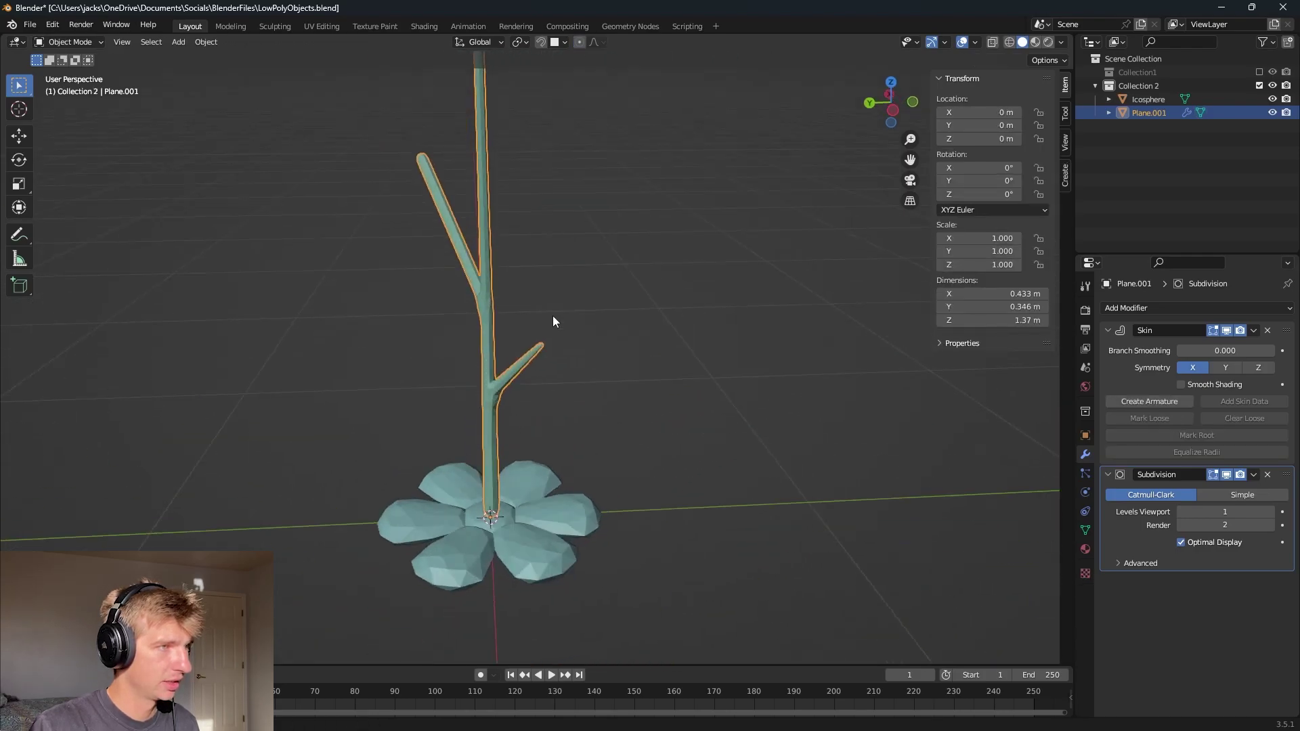
pyautogui.moveTo(553, 316); pyautogui.dragTo(687, 381, button='middle')
pyautogui.scroll(4, 688, 368)
pyautogui.press('Tab')
pyautogui.hotkey('alt', 'z')
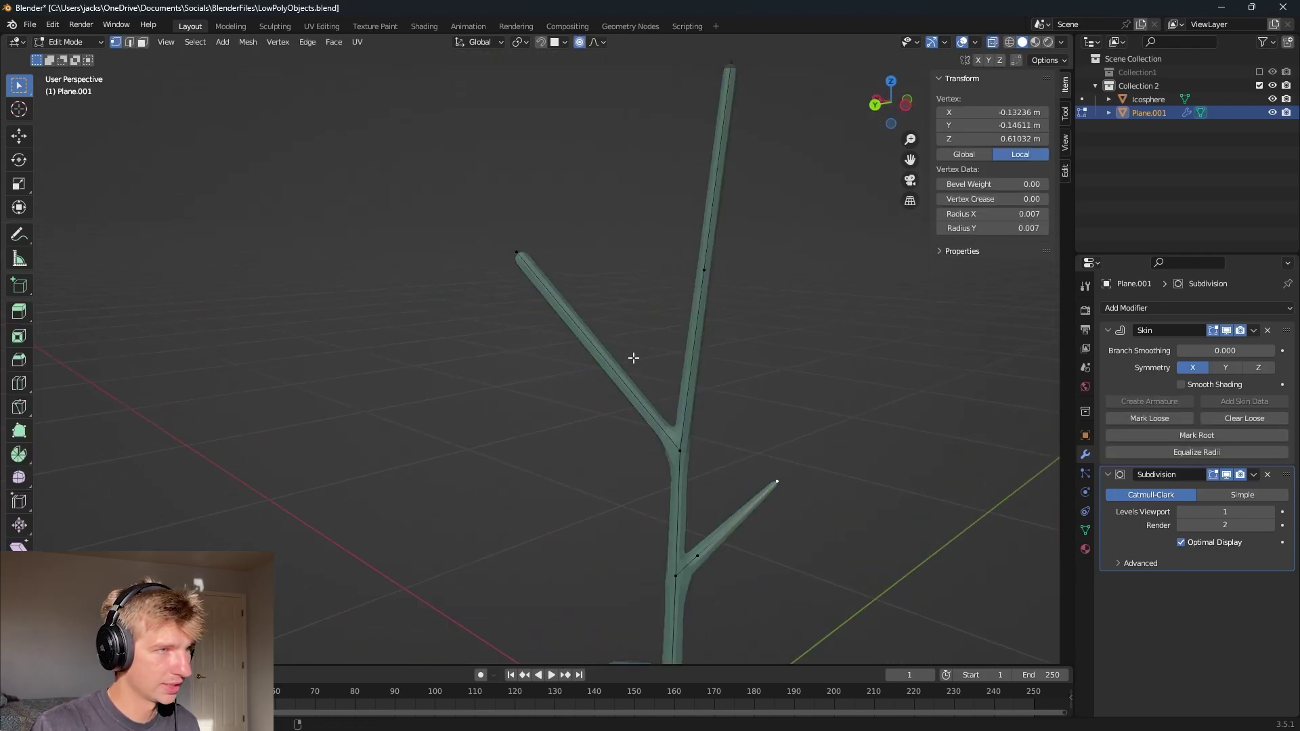
pyautogui.click(530, 268)
pyautogui.keyDown('shift'); pyautogui.click(675, 446); pyautogui.keyUp('shift')
pyautogui.rightClick(675, 446)
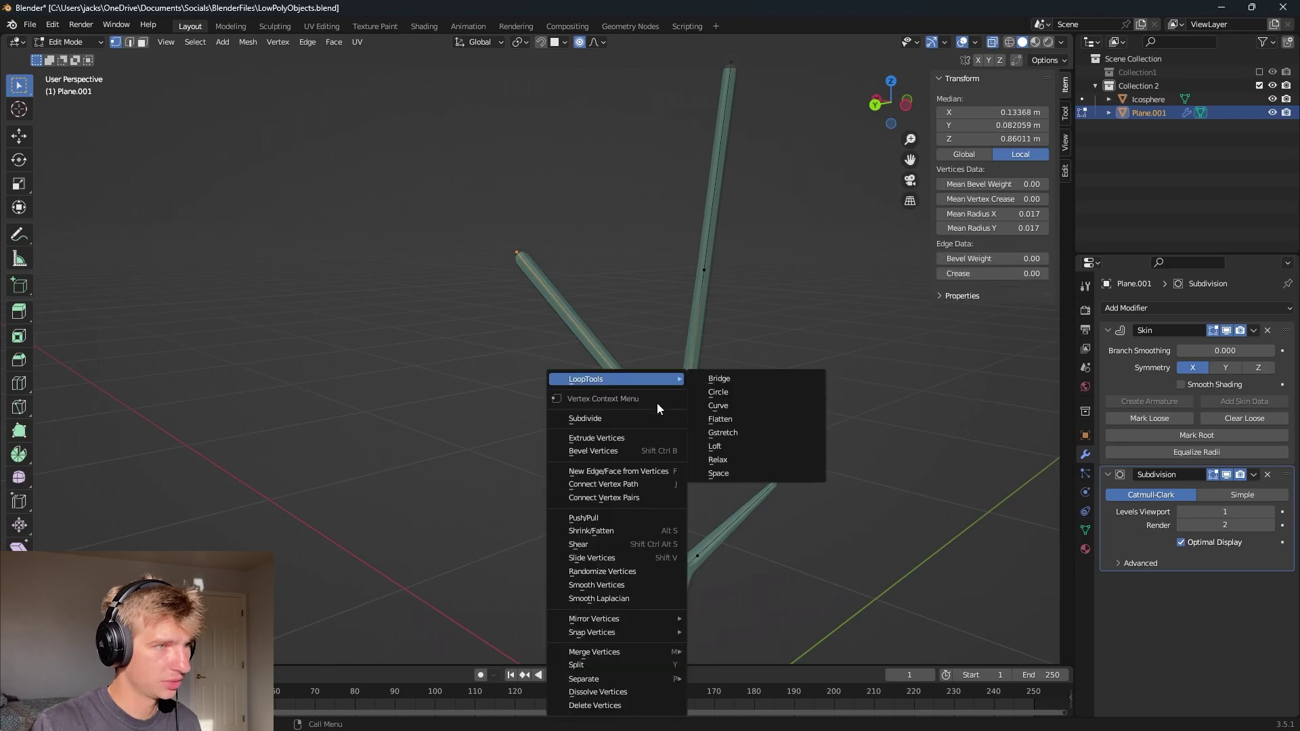
pyautogui.click(653, 407)
# - Thin the skin radius at the upper side branch's tip to about 0.006, and save the file
pyautogui.click(517, 251)
pyautogui.hotkey('ctrl', 'a')
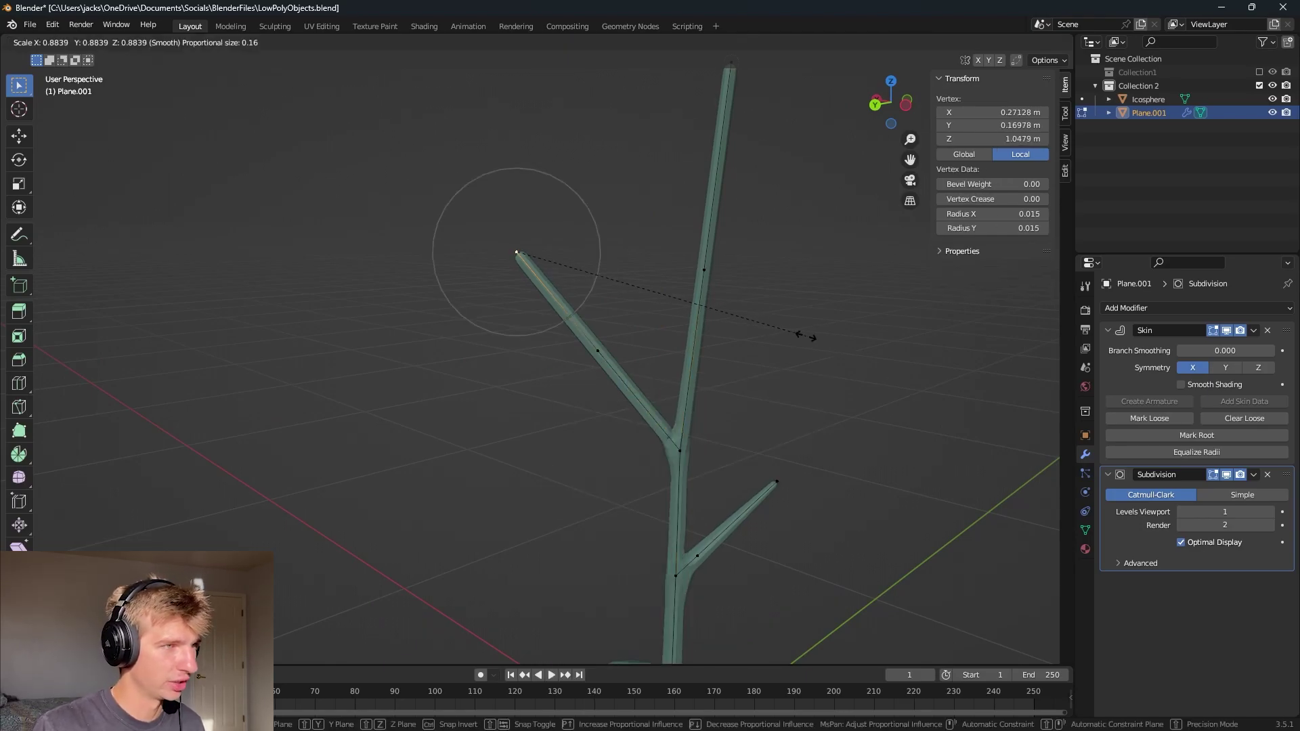
pyautogui.click(638, 281)
pyautogui.scroll(-2, 776, 306)
pyautogui.moveTo(776, 306); pyautogui.dragTo(596, 474, button='middle')
pyautogui.press('Tab')
pyautogui.click(629, 416)
pyautogui.hotkey('ctrl', 's')
# - Raise the flower bloom along Z to the top of the stalk, at about 1.36 m
pyautogui.click(551, 618)
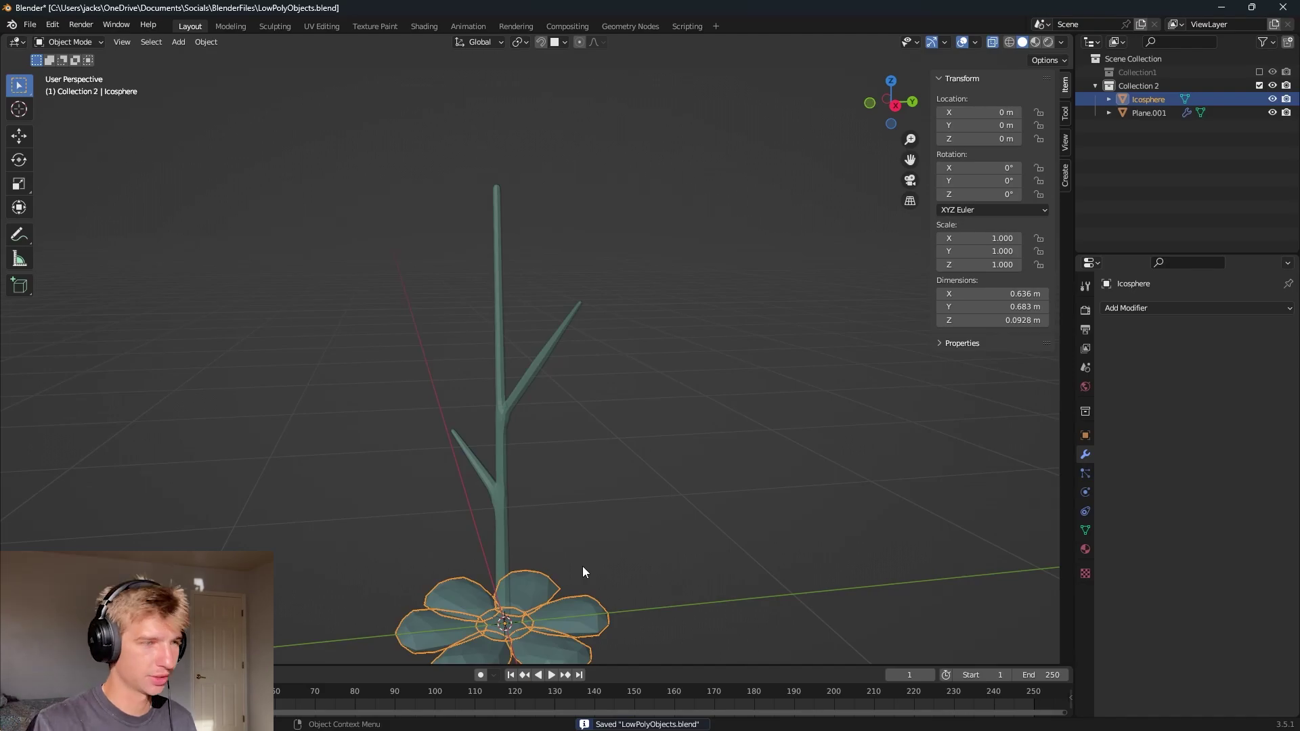
pyautogui.moveTo(583, 568); pyautogui.dragTo(681, 485, button='middle')
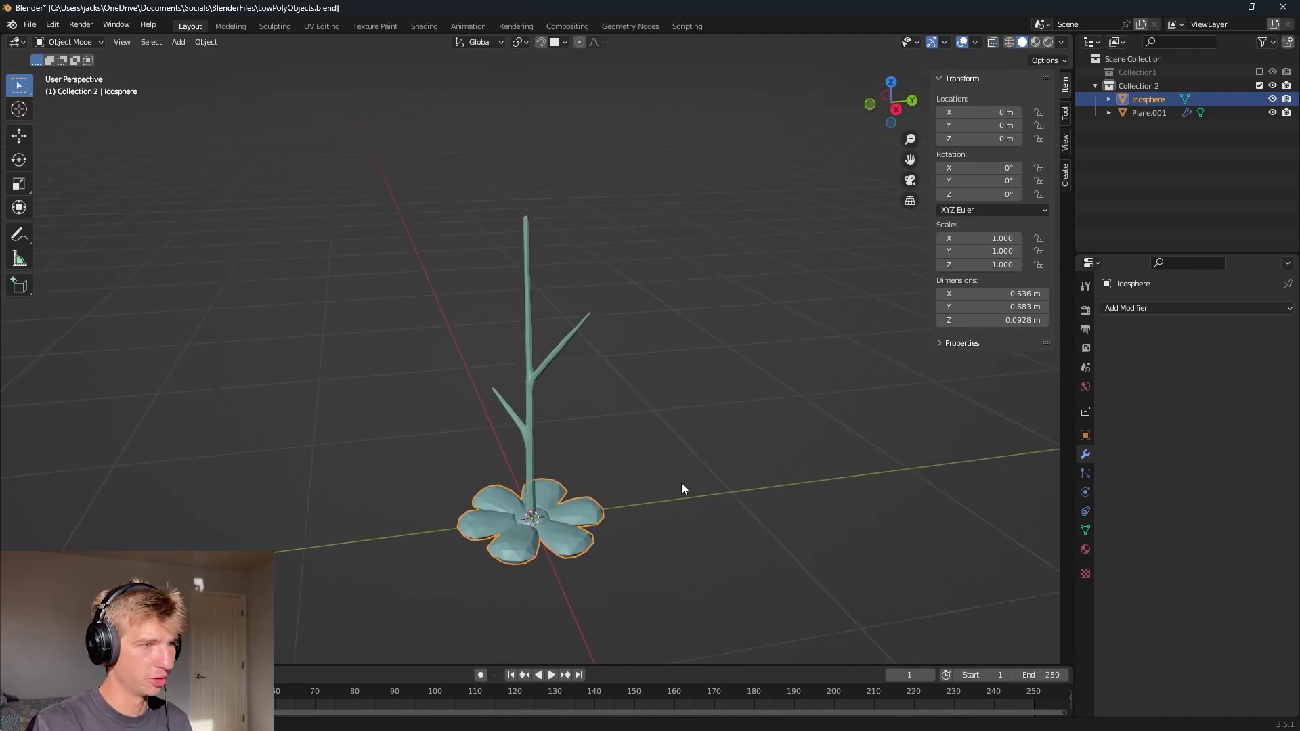
pyautogui.scroll(2, 682, 486)
pyautogui.press('g')
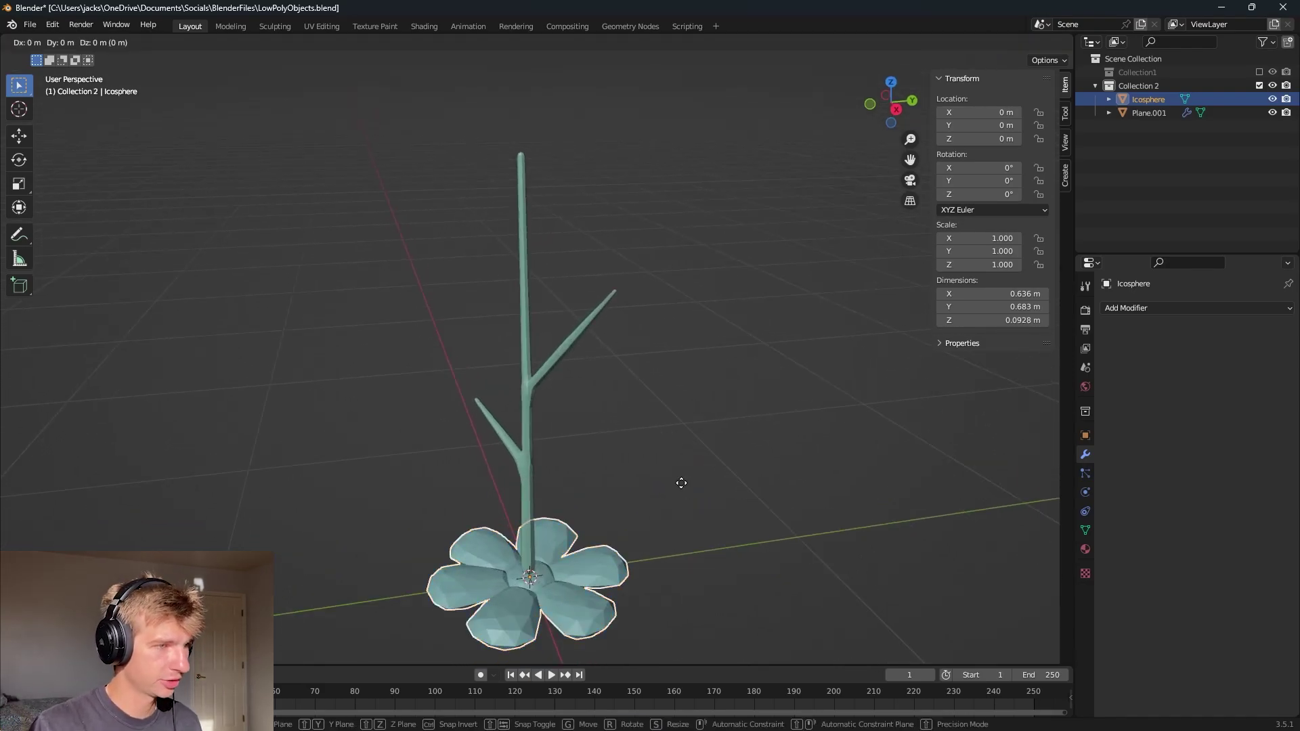
pyautogui.press('z')
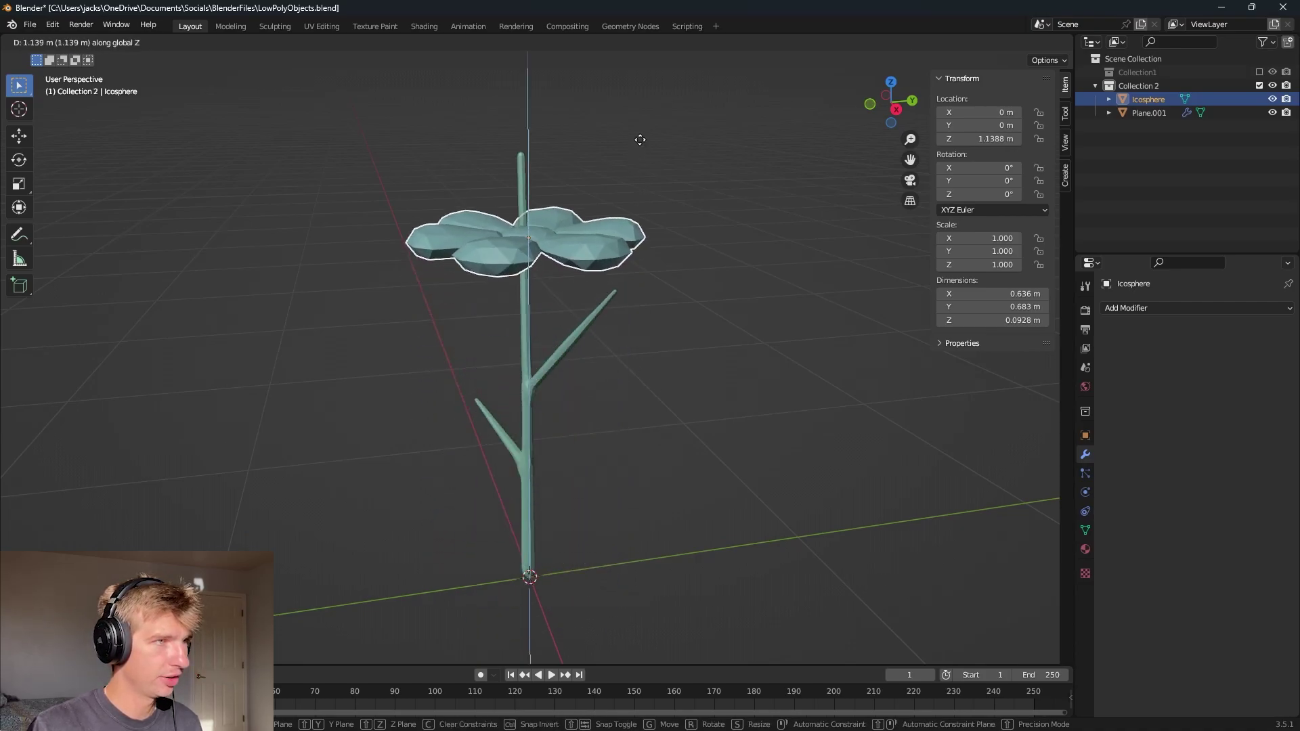
pyautogui.click(644, 228)
# - Rotate the bloom to about X -9.2°, Y 51.2°, Z -8.7°, and position it at about X -0.067, Y 0, Z 1.372 m
pyautogui.moveTo(644, 228); pyautogui.dragTo(603, 334, button='middle')
pyautogui.press('r')
pyautogui.click(656, 270)
pyautogui.press('g')
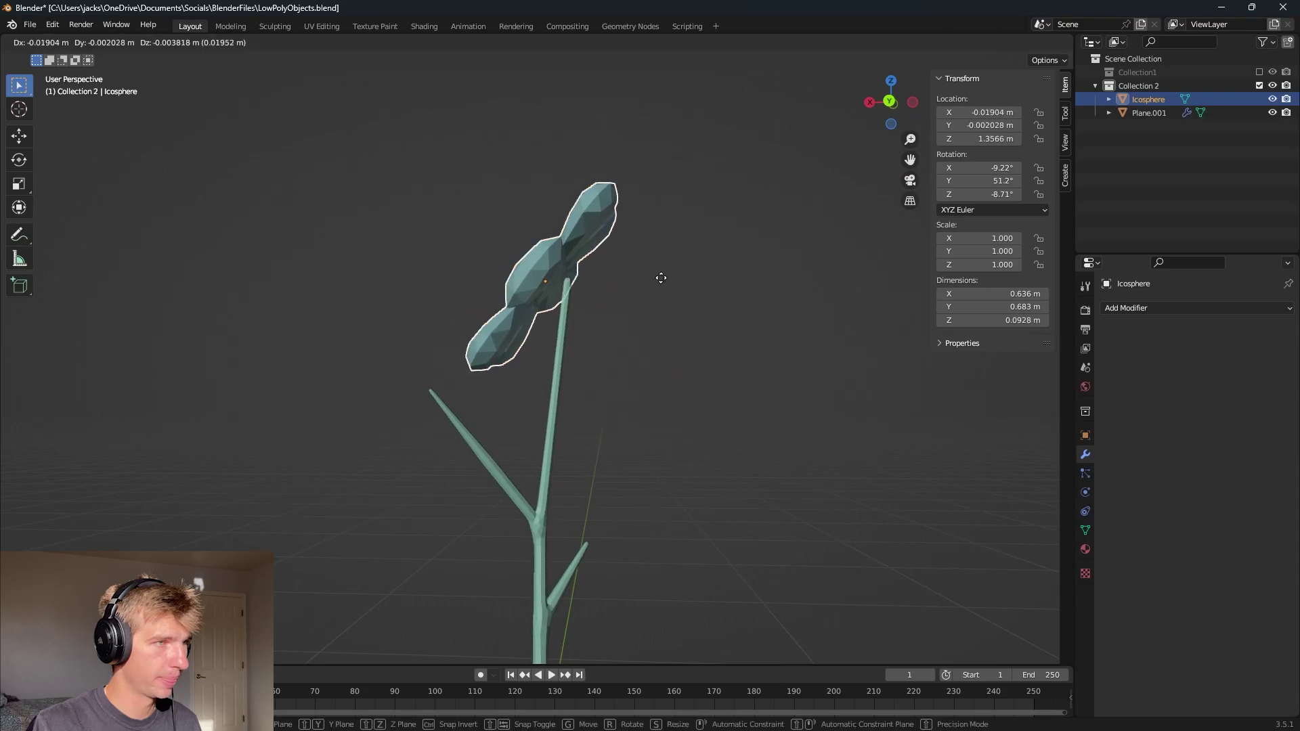
pyautogui.click(672, 271)
pyautogui.moveTo(672, 271); pyautogui.dragTo(655, 379, button='middle')
pyautogui.press('g')
pyautogui.click(700, 376)
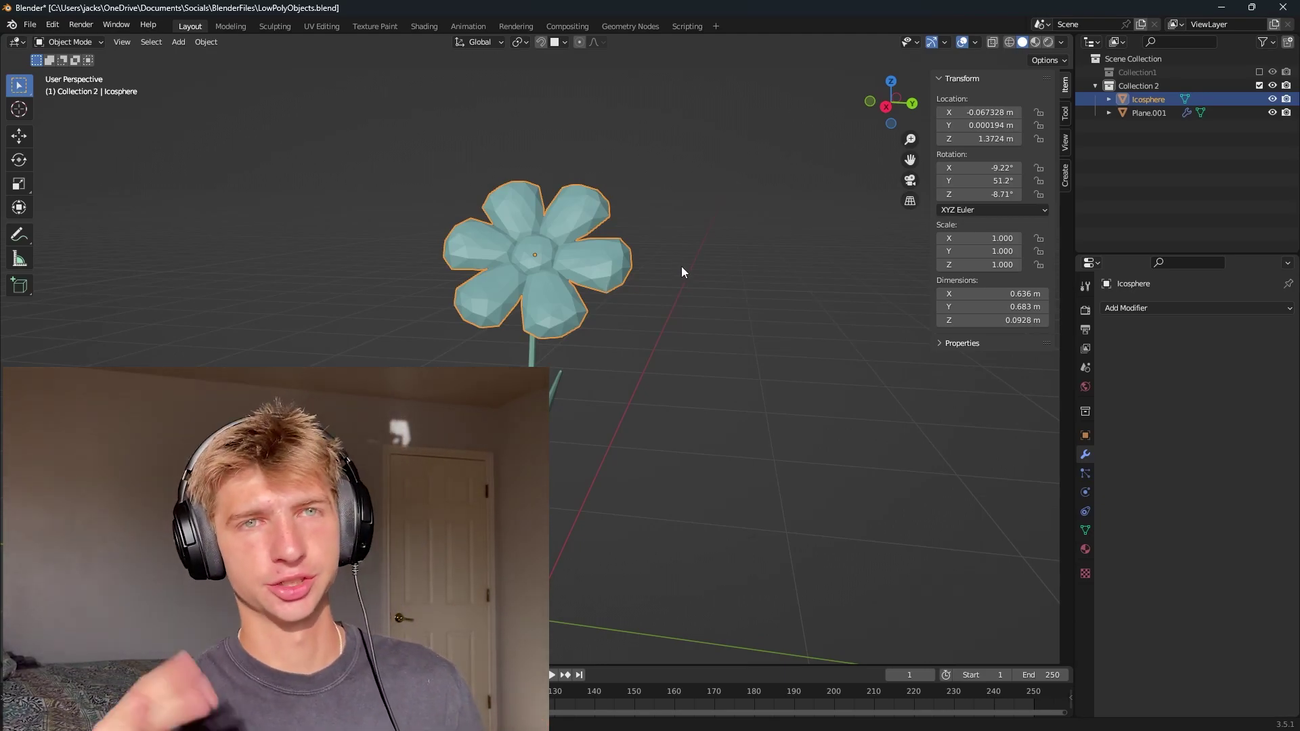
# - Add a Simple Deform modifier to the bloom, with a 45° Twist on the X axis
pyautogui.scroll(3, 681, 266)
pyautogui.scroll(-1, 693, 301)
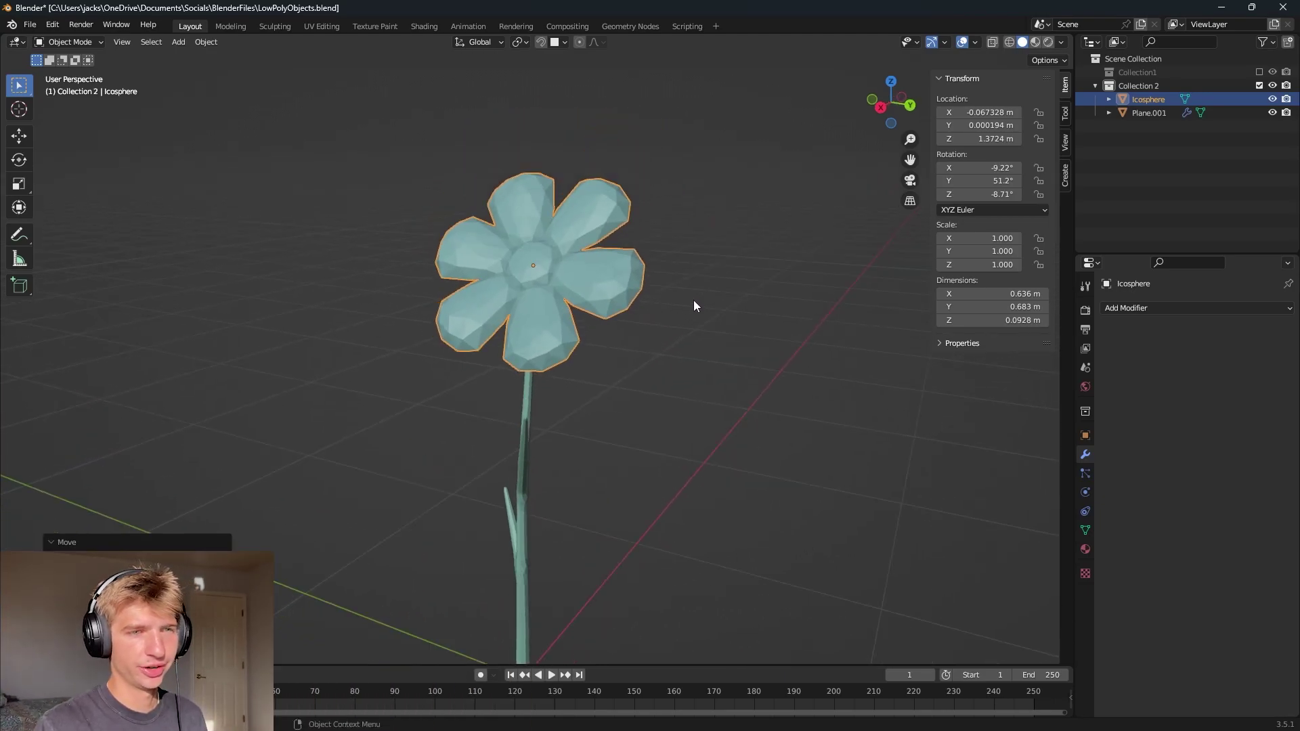
pyautogui.click(1168, 309)
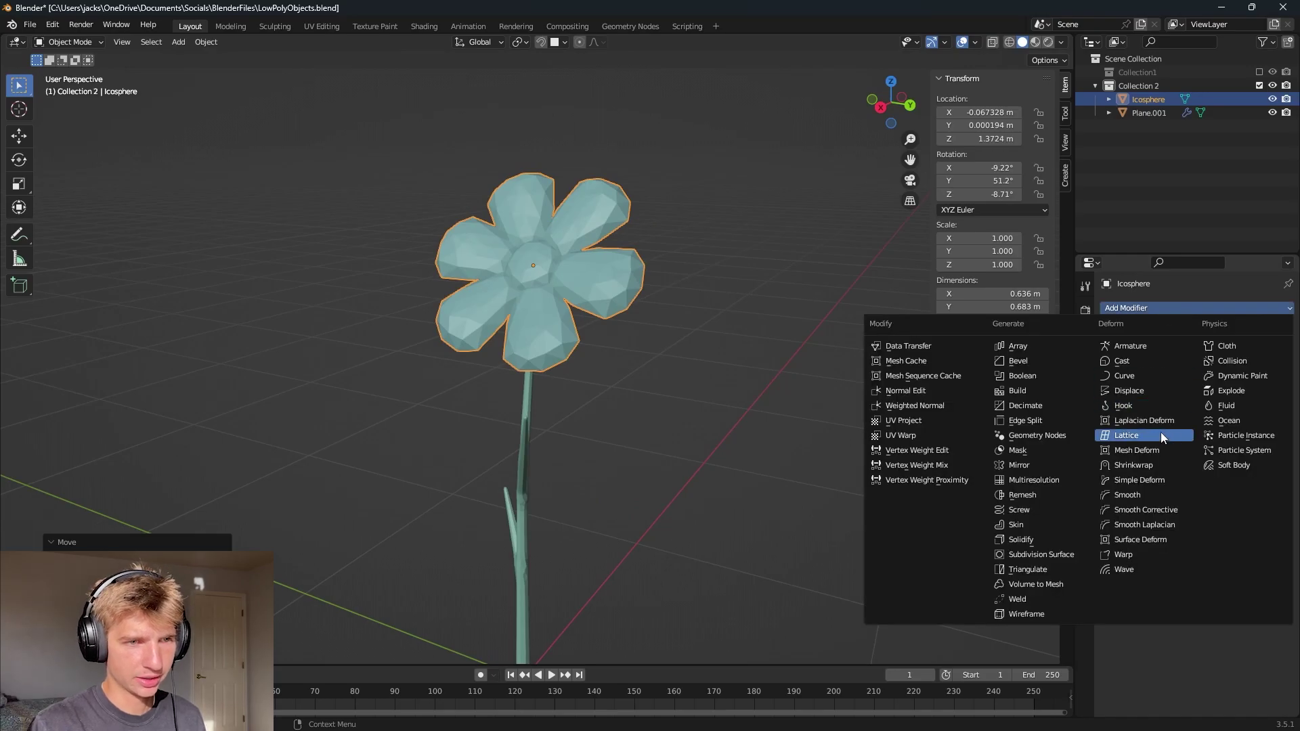
pyautogui.click(1125, 479)
pyautogui.moveTo(713, 328); pyautogui.dragTo(594, 287, button='middle')
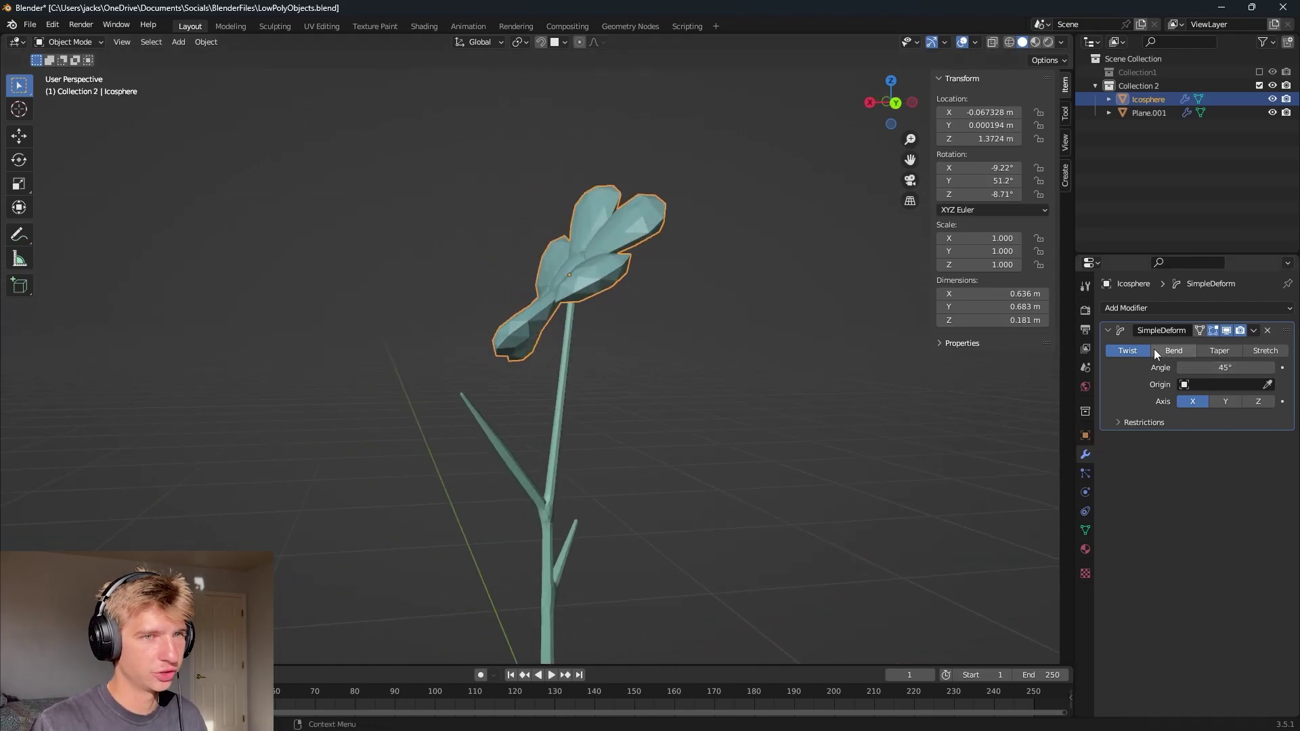
pyautogui.moveTo(729, 262)
pyautogui.mouseDown(button='middle')
pyautogui.moveTo(696, 298)
pyautogui.moveTo(778, 282)
pyautogui.moveTo(728, 282)
pyautogui.mouseUp(button='middle')
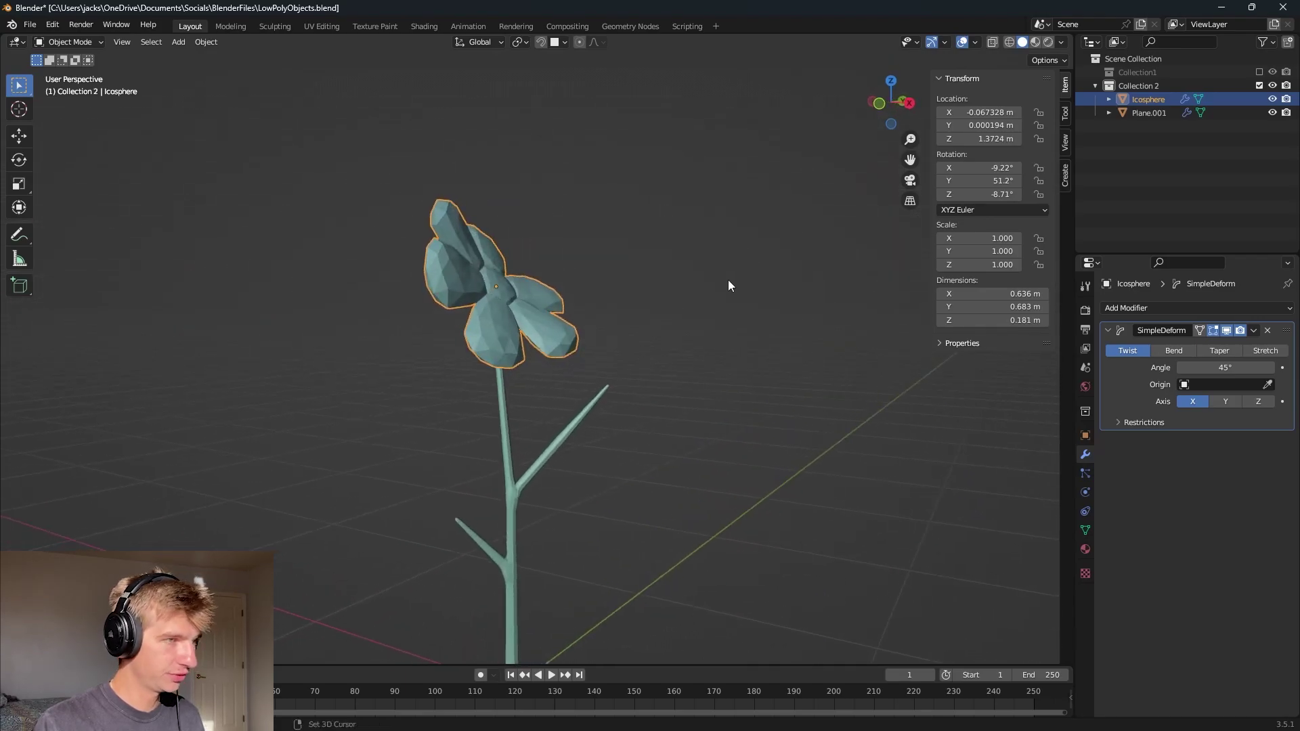
# - Duplicate the bloom and move the copy to the tip of the upper side branch
pyautogui.hotkey('shift', 'd')
pyautogui.click(693, 396)
pyautogui.moveTo(693, 400); pyautogui.dragTo(760, 429, button='middle')
pyautogui.press('g')
pyautogui.click(773, 393)
pyautogui.press('g')
pyautogui.click(613, 379)
# - Scale the copied bloom to about 0.506, rotate it to about X -64.2°, Y 69.5°, Z -59.9°, and fit it onto the branch tip
pyautogui.press('s')
pyautogui.click(630, 412)
pyautogui.press('r')
pyautogui.click(694, 457)
pyautogui.moveTo(694, 458); pyautogui.dragTo(673, 375, button='middle')
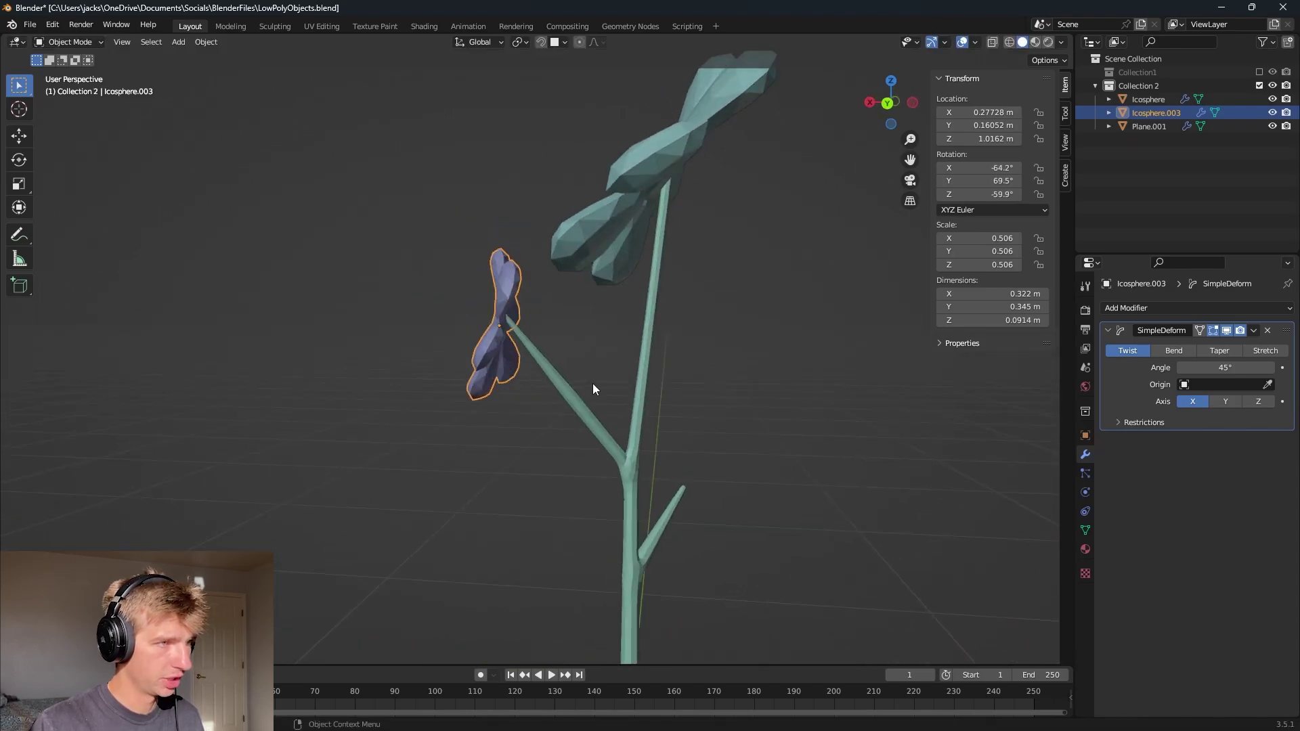
pyautogui.press('g')
pyautogui.click(581, 369)
pyautogui.moveTo(580, 369); pyautogui.dragTo(661, 312, button='middle')
# - Duplicate the small bloom onto the lower branch's tip, at about X -0.147, Y -0.128, Z 0.600 m
pyautogui.hotkey('shift', 'd')
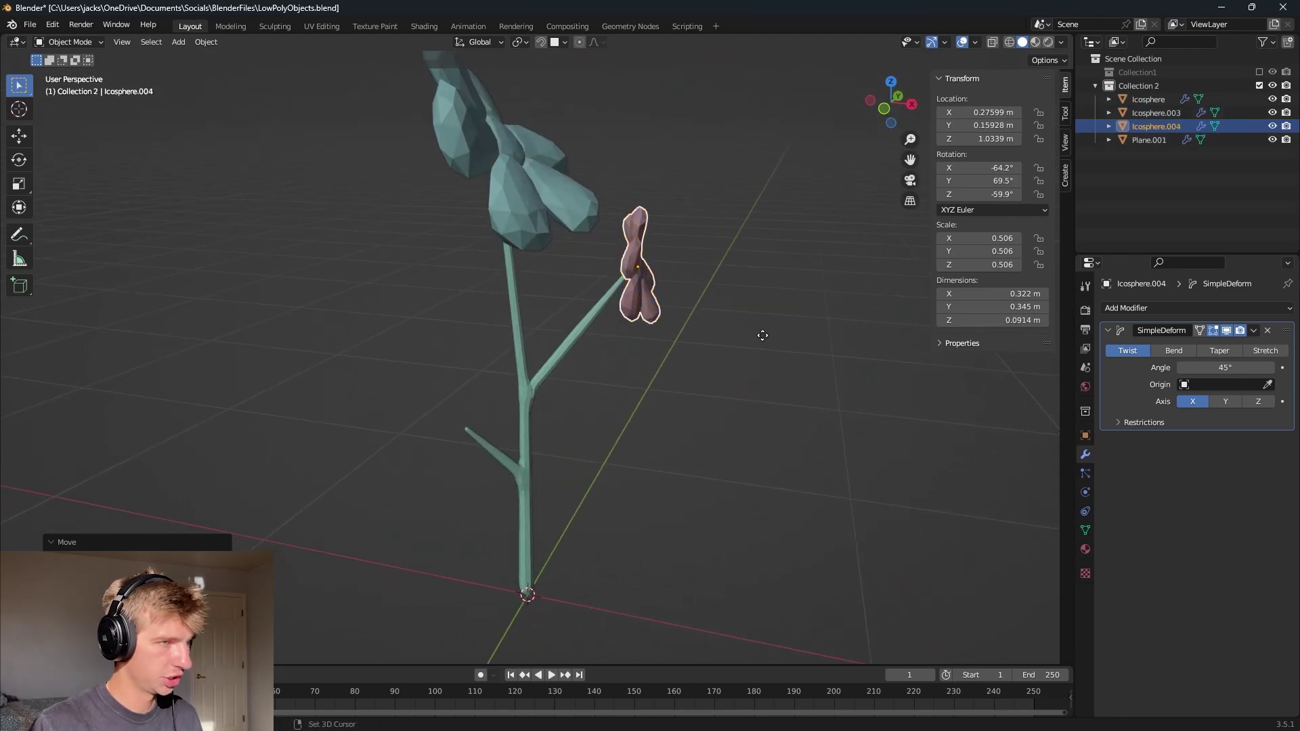
pyautogui.click(558, 498)
pyautogui.moveTo(558, 497); pyautogui.dragTo(551, 420, button='middle')
pyautogui.scroll(3, 551, 419)
pyautogui.moveTo(506, 441); pyautogui.dragTo(509, 440)
pyautogui.moveTo(510, 440); pyautogui.dragTo(599, 384, button='middle')
pyautogui.scroll(-4, 555, 437)
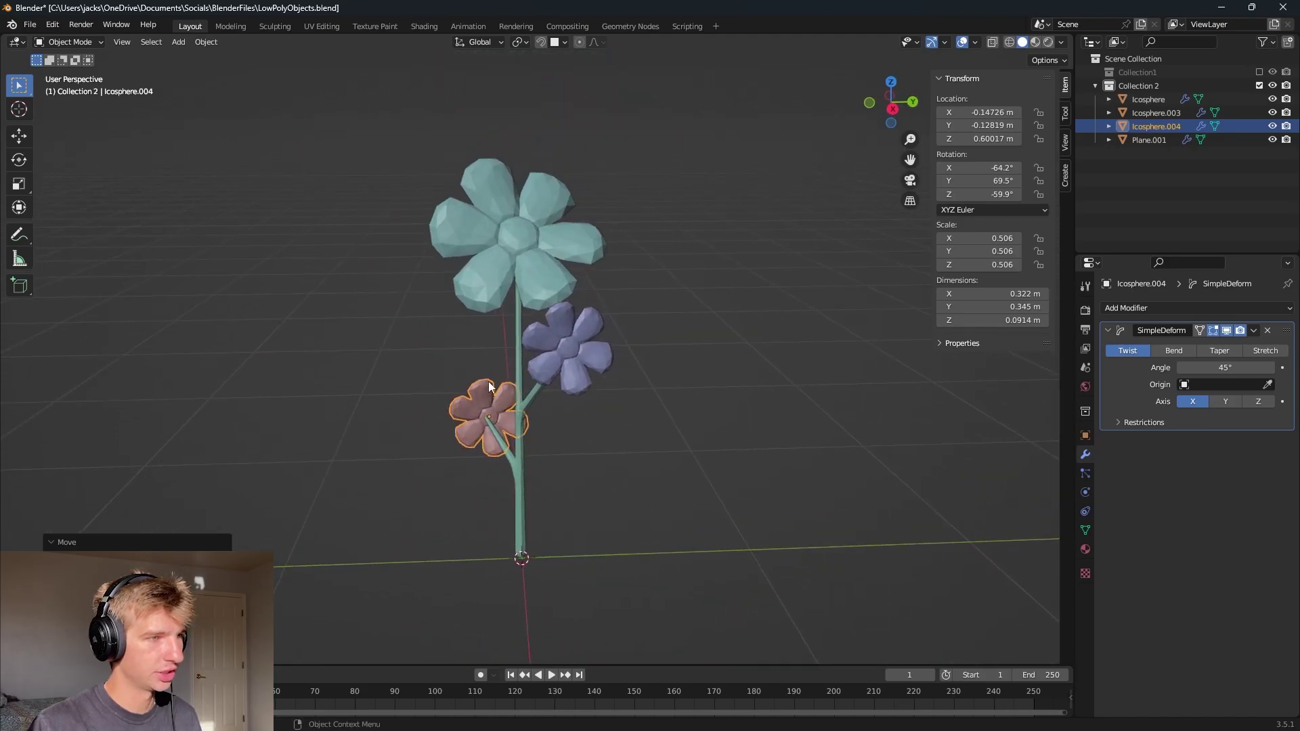
# - Select the lower branch's tip and middle vertices in the stalk mesh, and try moving them with proportional editing
pyautogui.moveTo(503, 379); pyautogui.dragTo(581, 483, button='middle')
pyautogui.scroll(2, 621, 400)
pyautogui.click(582, 486)
pyautogui.press('Tab')
pyautogui.hotkey('alt', 'z')
pyautogui.scroll(4, 618, 418)
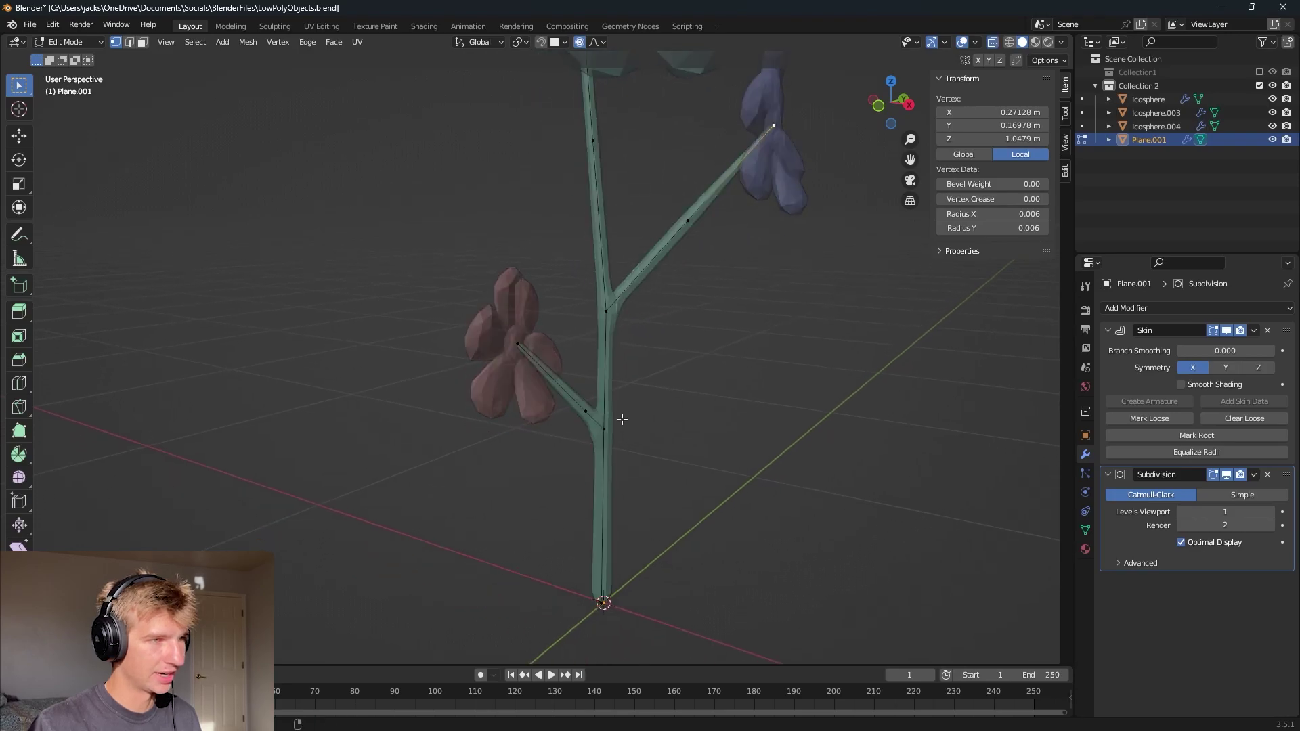
pyautogui.keyDown('shift'); pyautogui.click(635, 463); pyautogui.keyUp('shift')
pyautogui.moveTo(635, 463); pyautogui.dragTo(574, 461, button='middle')
pyautogui.press('g')
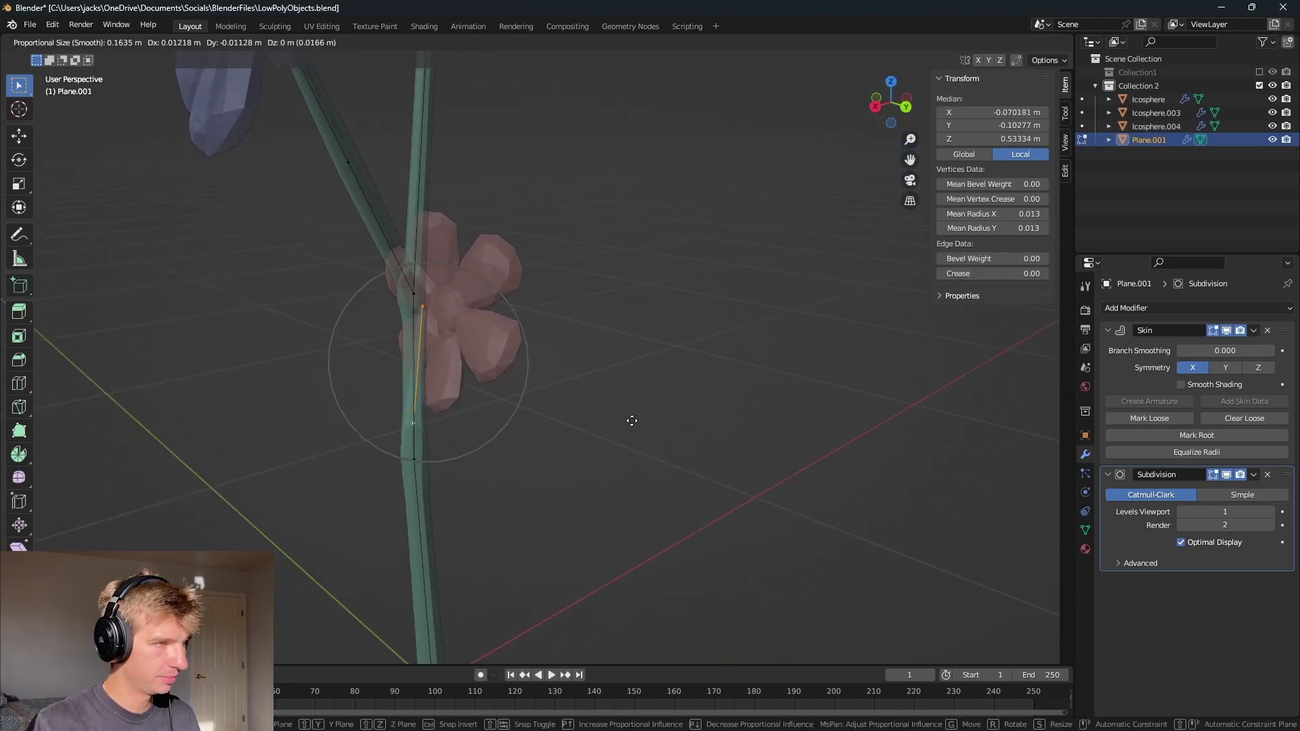
pyautogui.click(625, 421)
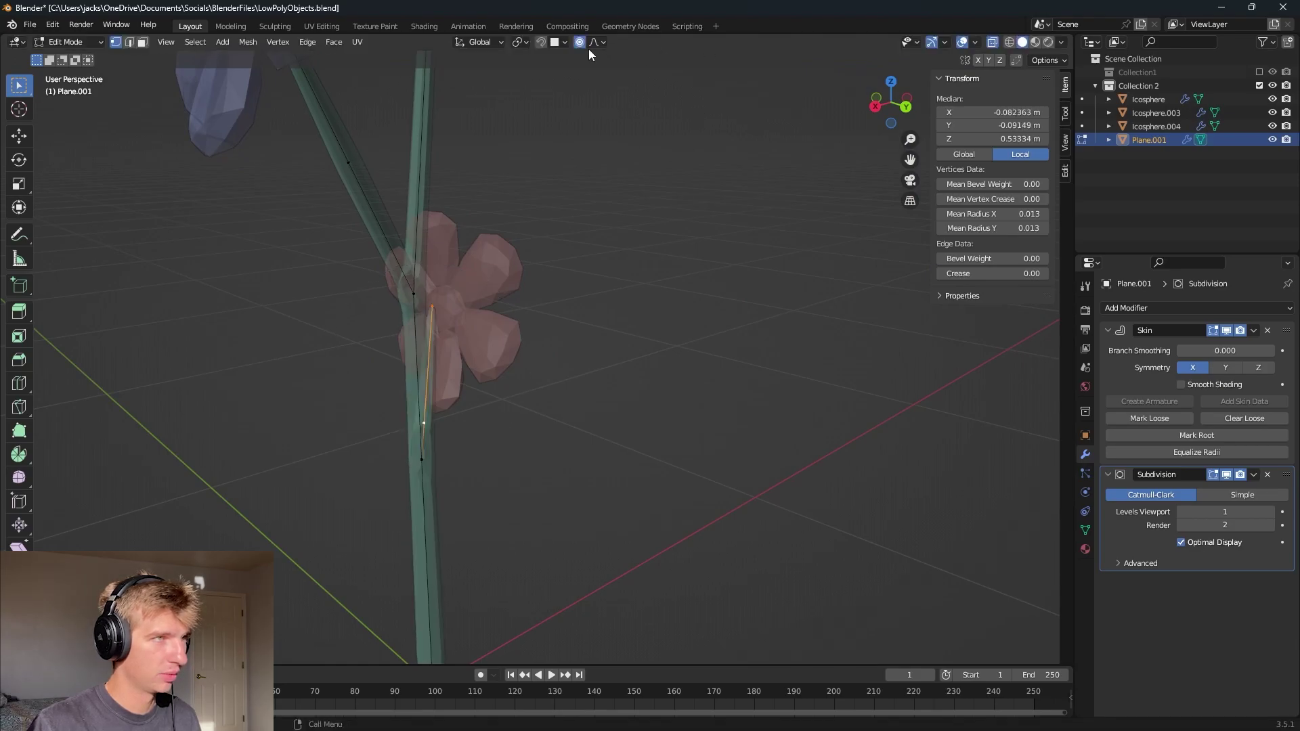
# - Move the lower branch's tip and middle vertices, without proportional editing, to a median of about X -0.052, Y -0.116, Z 0.525 m
pyautogui.press('g')
pyautogui.click(612, 268)
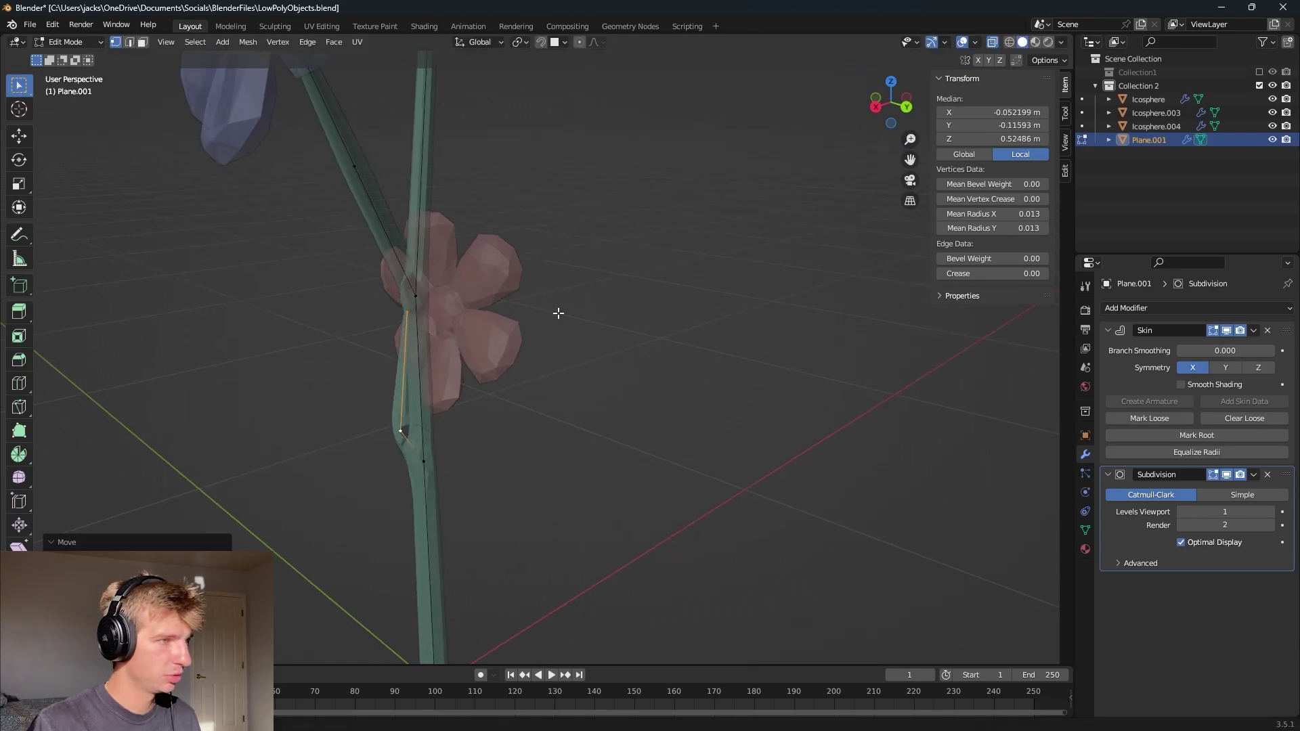
pyautogui.moveTo(560, 307); pyautogui.dragTo(715, 317, button='middle')
# - Move only the lower branch's tip vertex so the branch reaches out in front of the stalk
pyautogui.click(528, 374)
pyautogui.moveTo(525, 377); pyautogui.dragTo(598, 377, button='middle')
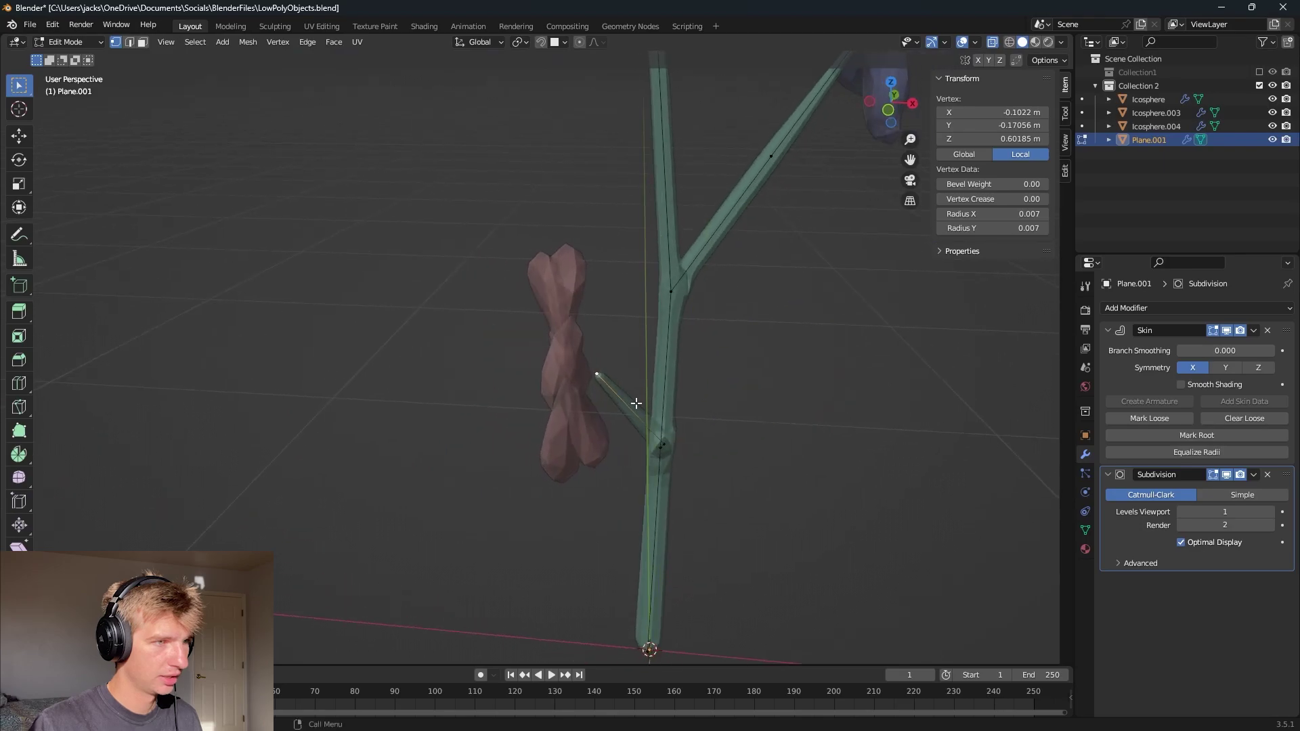
pyautogui.press('g')
pyautogui.click(795, 416)
pyautogui.moveTo(795, 416); pyautogui.dragTo(630, 383, button='middle')
# - Slide the lower branch's middle vertex along its edge to about X -0.002, Y -0.060, Z 0.447 m
pyautogui.click(499, 466)
pyautogui.press('g')
pyautogui.press('g')
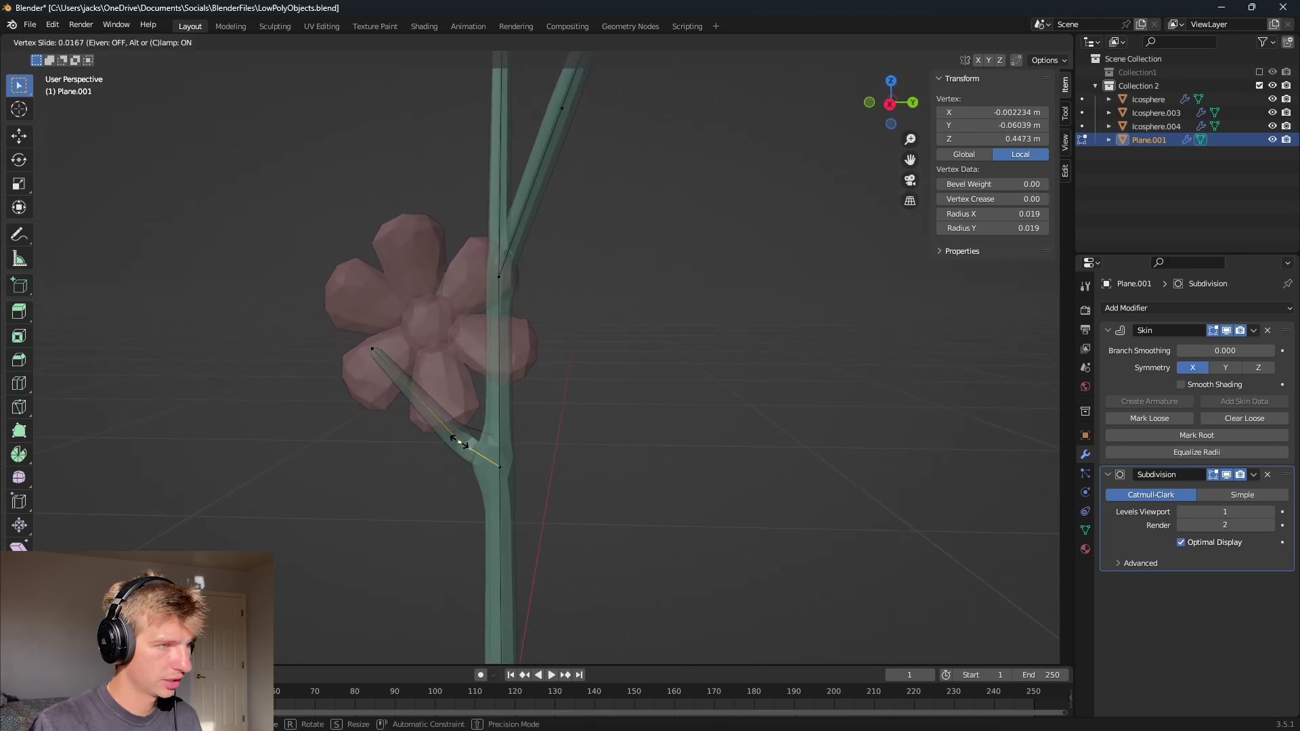
pyautogui.click(459, 441)
# - Adjust the skin radius of the stalk's vertex at the lower branch's fork and leave mesh editing
pyautogui.press('Tab')
pyautogui.moveTo(589, 447); pyautogui.dragTo(755, 390, button='middle')
pyautogui.press('Tab')
pyautogui.hotkey('alt', 'z')
pyautogui.scroll(6, 630, 416)
pyautogui.click(582, 453)
pyautogui.click(677, 390)
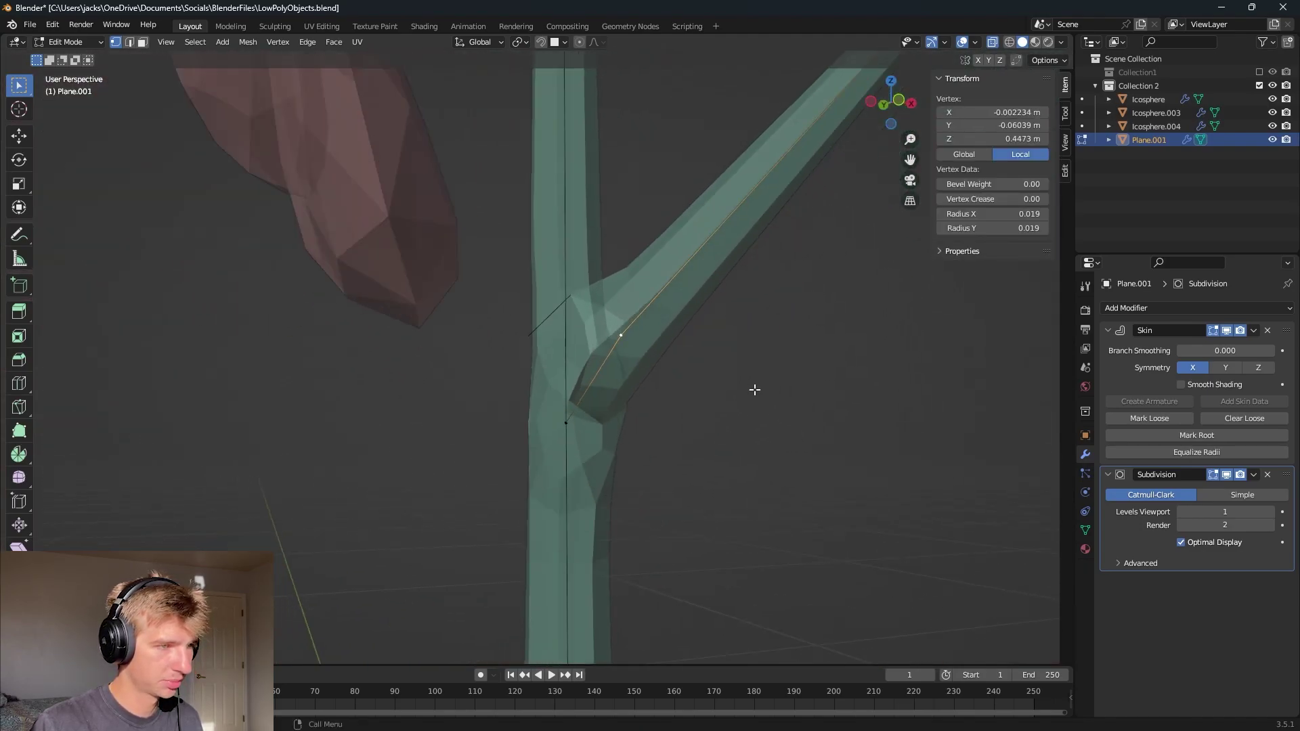
pyautogui.click(566, 423)
pyautogui.hotkey('ctrl', 'a')
pyautogui.moveTo(566, 423); pyautogui.dragTo(474, 391, button='middle')
pyautogui.click(677, 428)
pyautogui.press('Tab')
# - Fit the lower bloom onto the reshaped branch's tip at about X 0.101, Y -0.130, Z 0.579 m, rotated to about X -51.1°, Y 60.6°, Z -41.7°
pyautogui.click(452, 293)
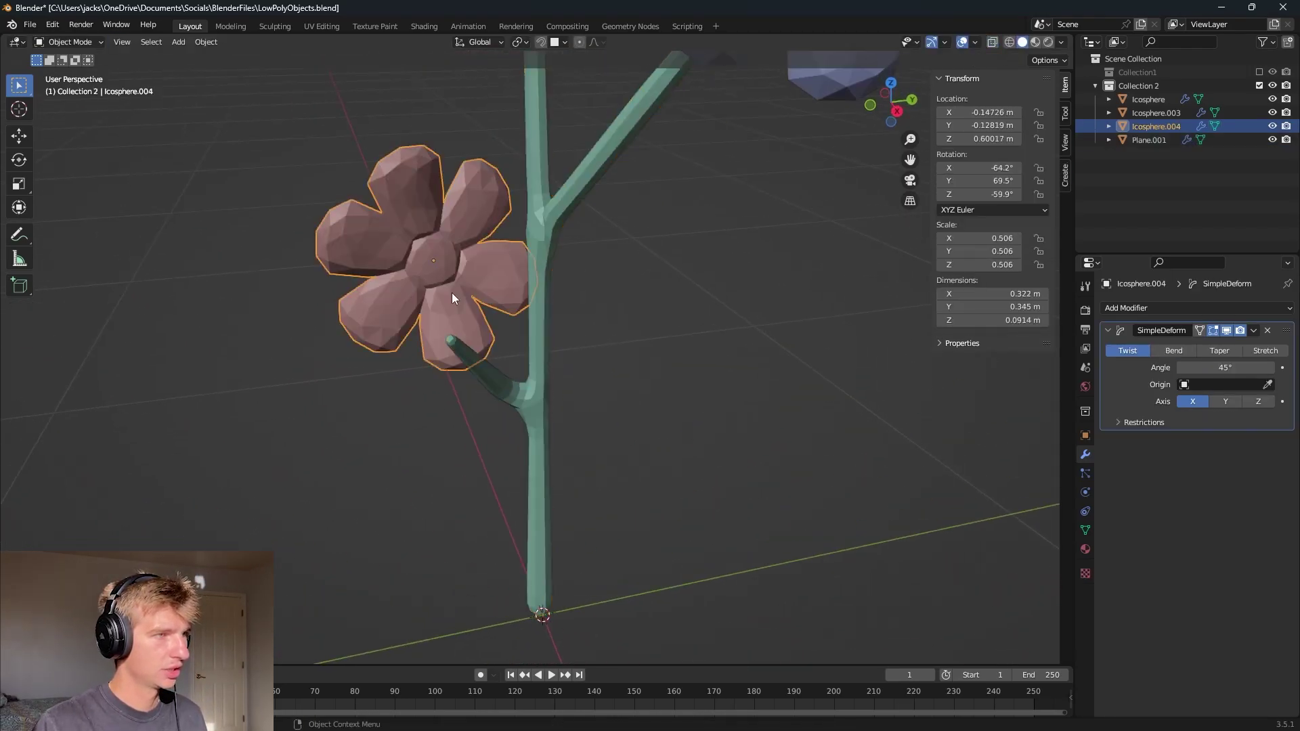
pyautogui.moveTo(452, 293); pyautogui.dragTo(575, 355, button='middle')
pyautogui.press('g')
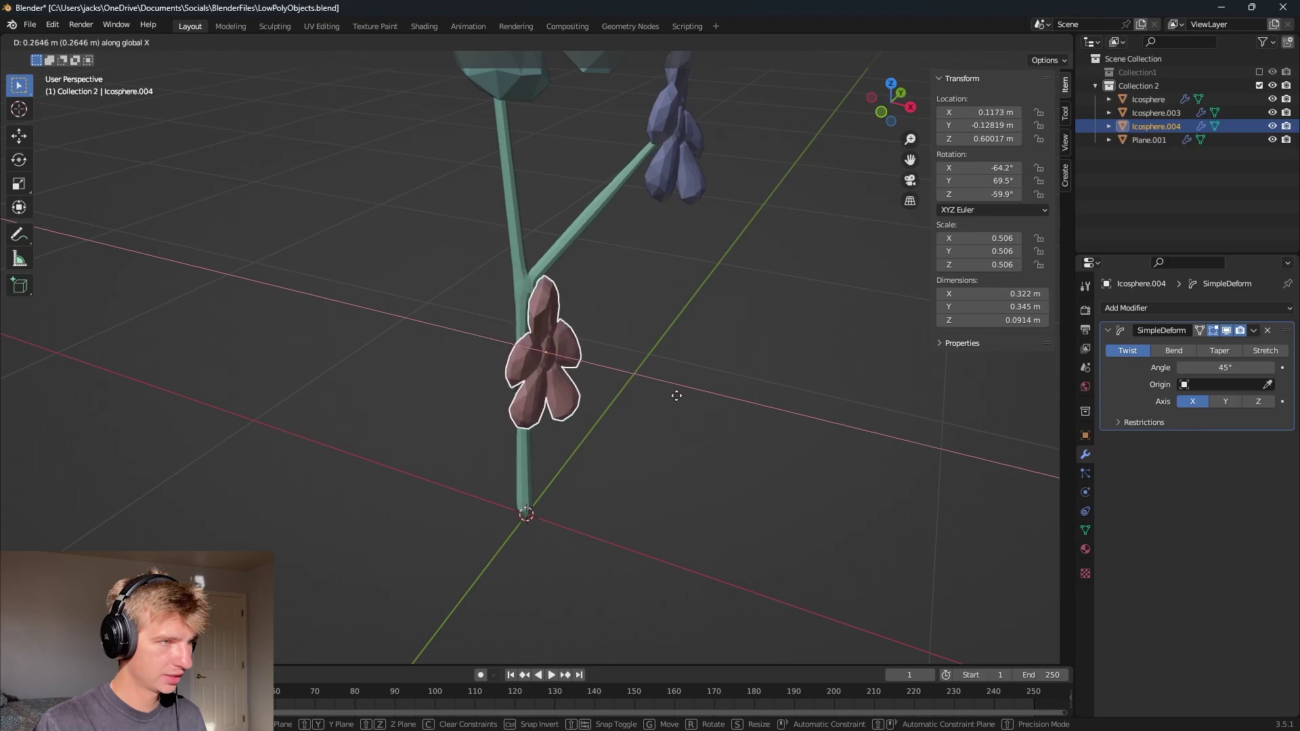
pyautogui.click(674, 407)
pyautogui.scroll(3, 674, 407)
pyautogui.moveTo(674, 407); pyautogui.dragTo(562, 371, button='middle')
pyautogui.press('r')
pyautogui.click(721, 372)
pyautogui.press('g')
pyautogui.click(660, 359)
# - Scale the lower bloom to about 0.678 and deselect it
pyautogui.scroll(-3, 562, 371)
pyautogui.moveTo(649, 283); pyautogui.dragTo(547, 488, button='middle')
pyautogui.scroll(3, 571, 345)
pyautogui.scroll(-2, 526, 376)
pyautogui.press('s')
pyautogui.rightClick(621, 408)
pyautogui.click(620, 408)
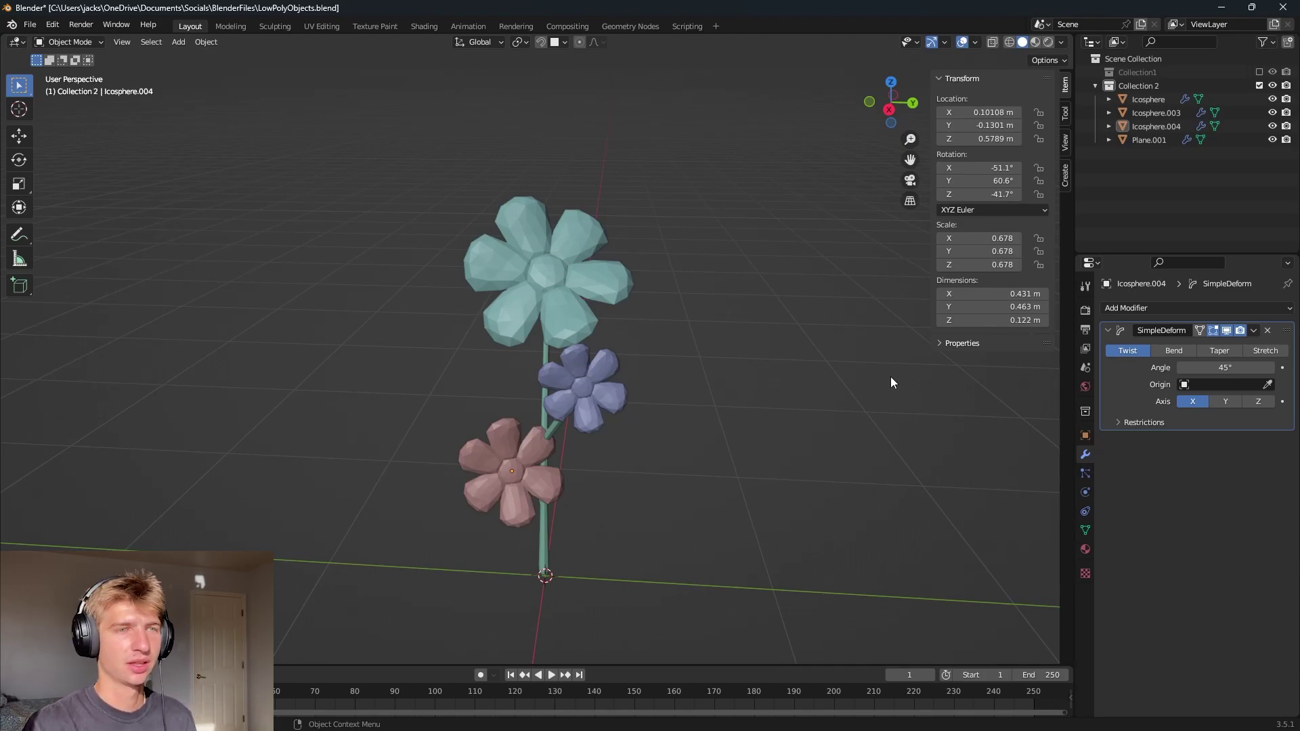
# - Try a different twist angle on the upper small bloom, and set it back to 45°
pyautogui.click(544, 384)
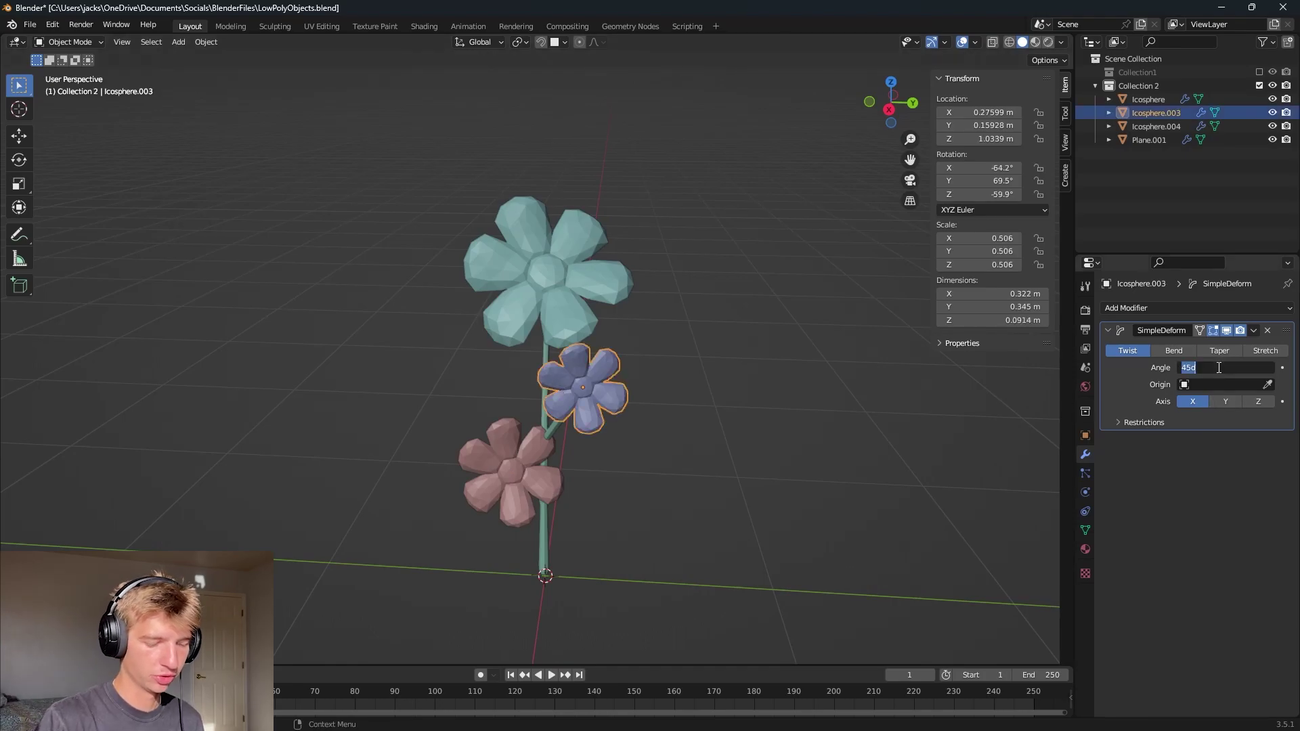
pyautogui.write('45')
pyautogui.press('Return')
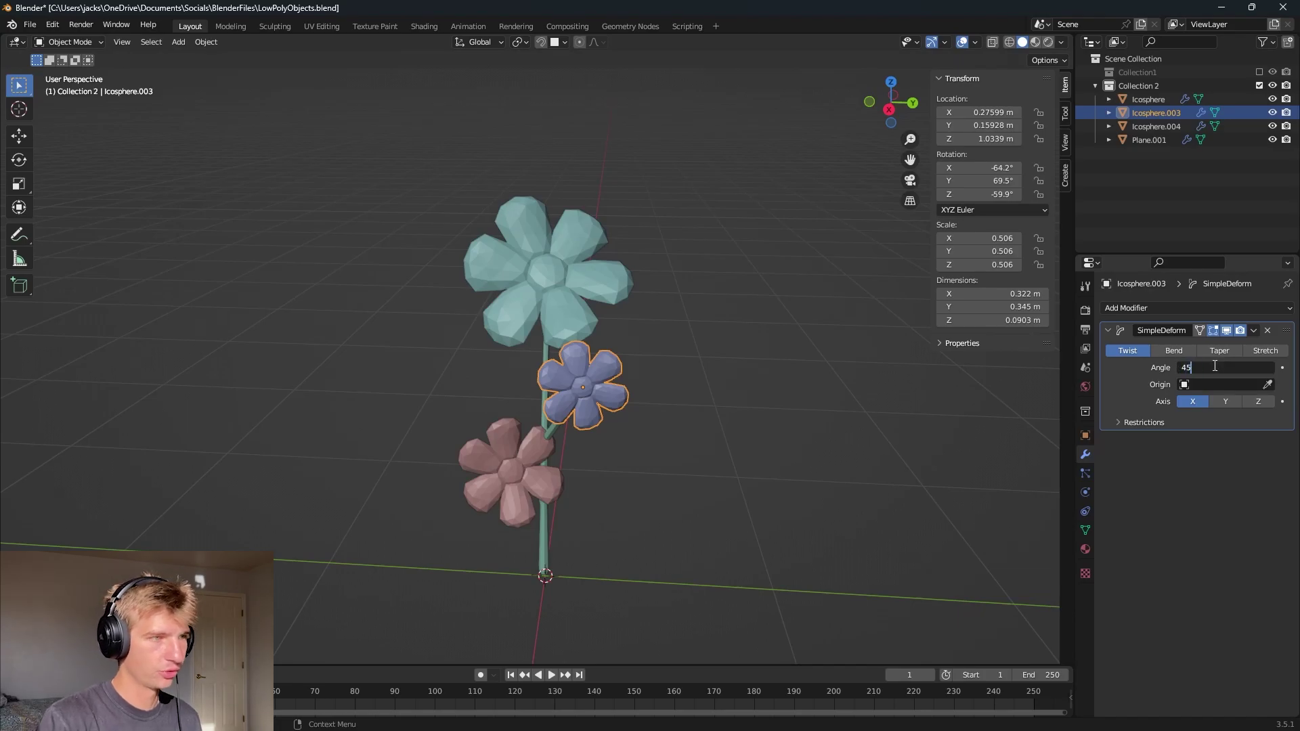
pyautogui.press('Return')
# - Rotate the upper small bloom about its local Z axis so its petals sit at a different angle
pyautogui.press('r')
pyautogui.press('y')
pyautogui.press('y')
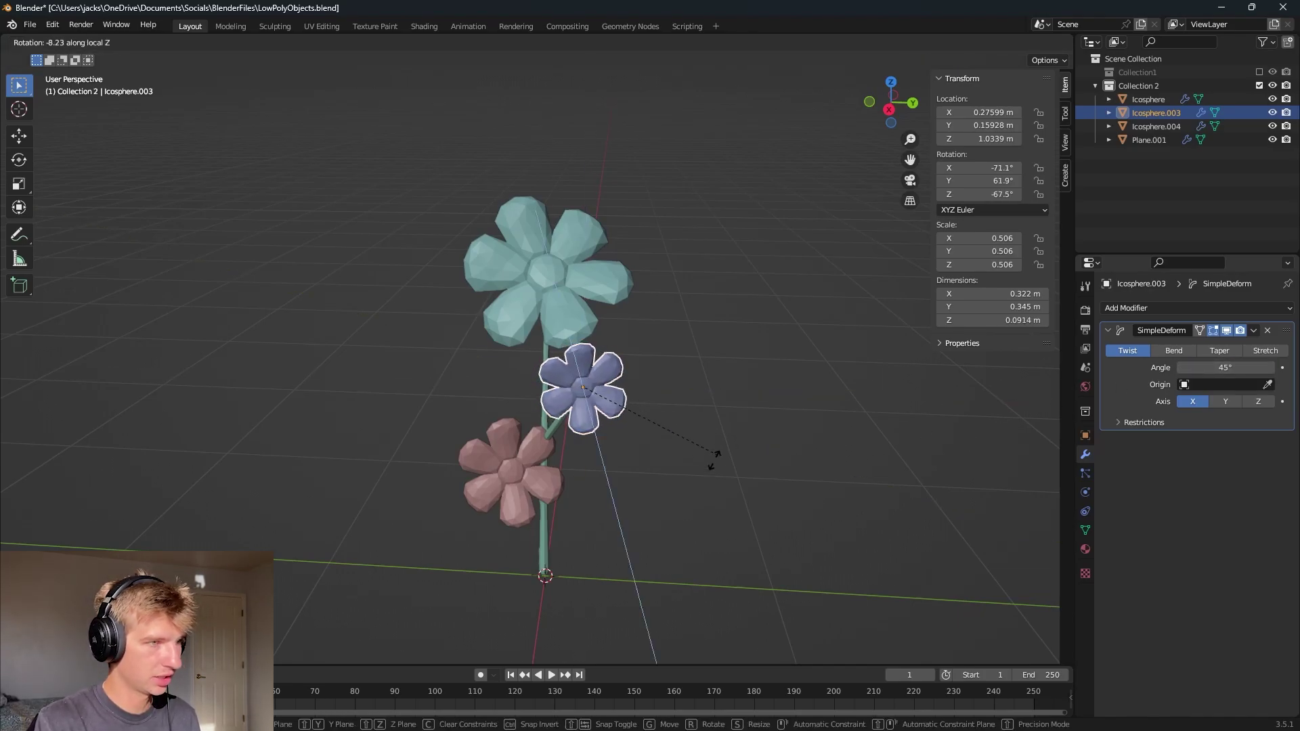
pyautogui.click(540, 505)
pyautogui.moveTo(729, 392); pyautogui.dragTo(669, 417, button='middle')
pyautogui.moveTo(582, 381); pyautogui.dragTo(550, 467, button='middle')
# - Rotate the lower bloom about the global Z axis until its Z rotation is about -76.9°
pyautogui.click(537, 493)
pyautogui.press('r')
pyautogui.press('z')
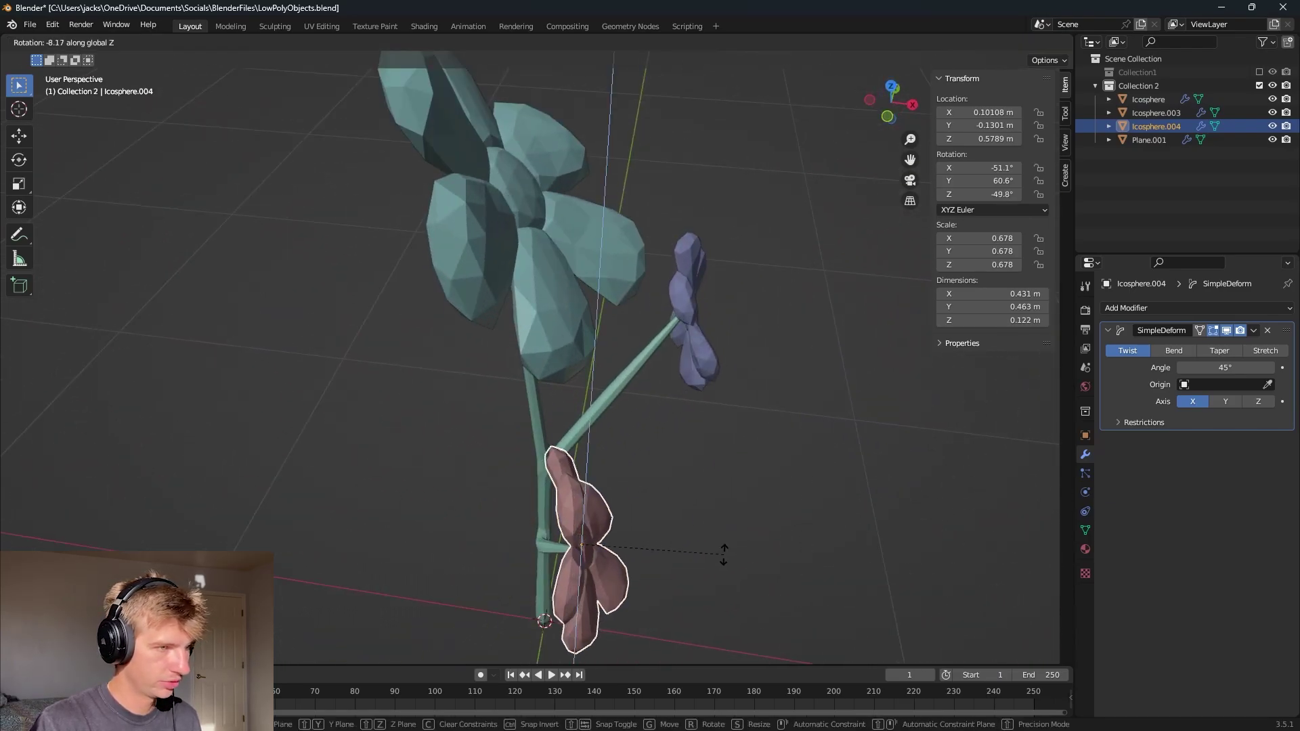
pyautogui.click(633, 578)
pyautogui.moveTo(634, 578); pyautogui.dragTo(653, 412, button='middle')
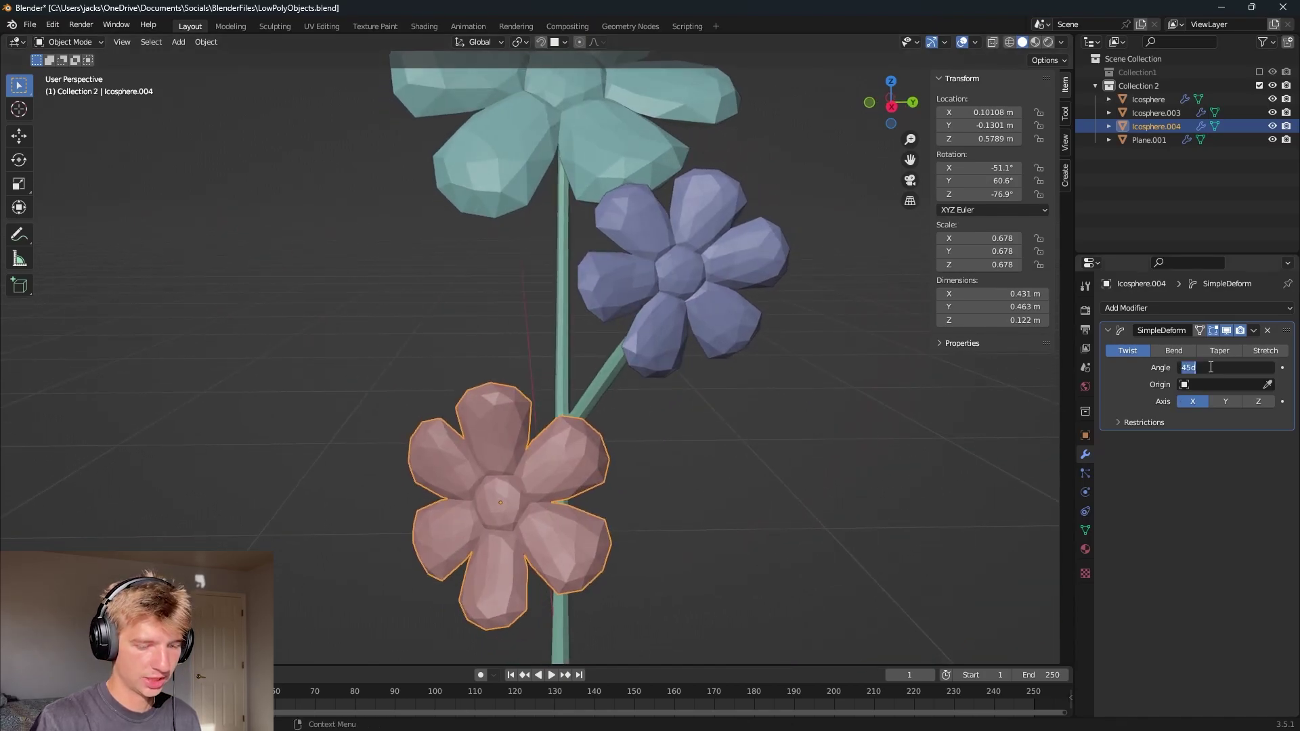
# - Set the lower bloom's Simple Deform twist angle to -45° and save the file
pyautogui.press('Return')
pyautogui.click(796, 500)
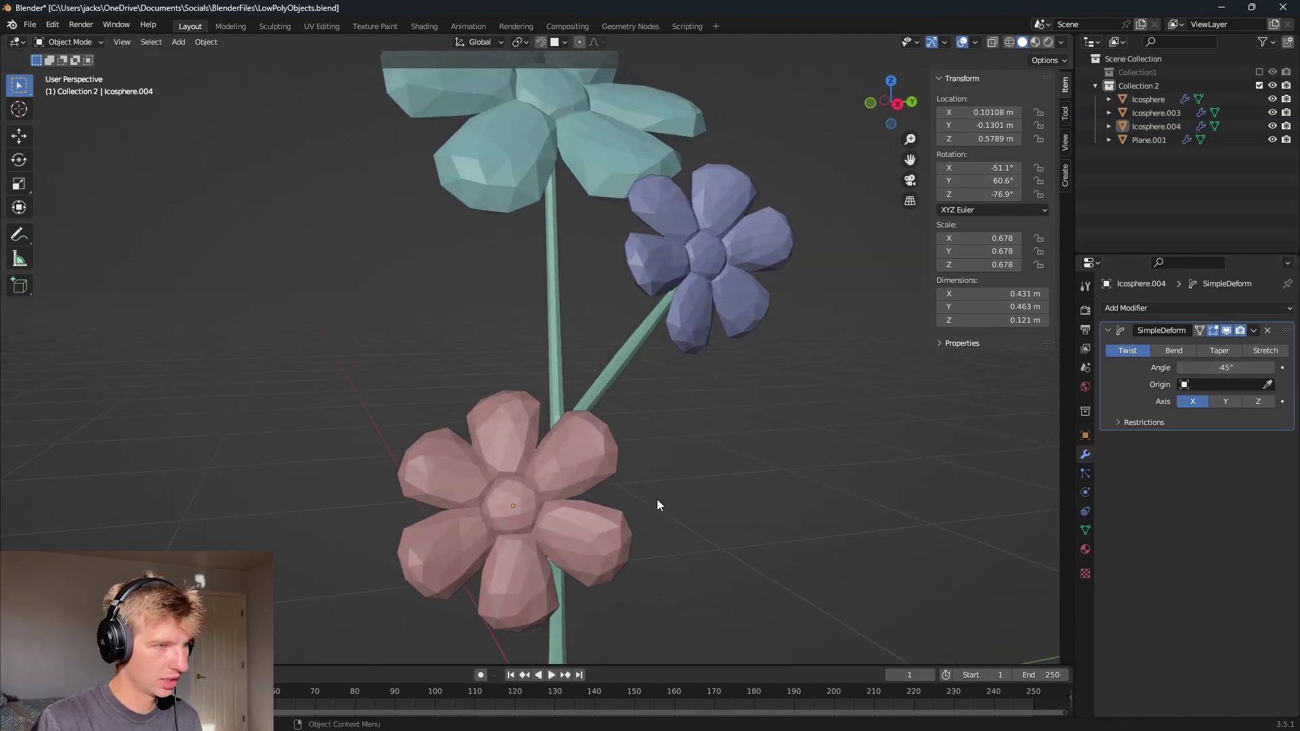
pyautogui.scroll(-5, 651, 419)
pyautogui.moveTo(656, 478); pyautogui.dragTo(706, 487, button='middle')
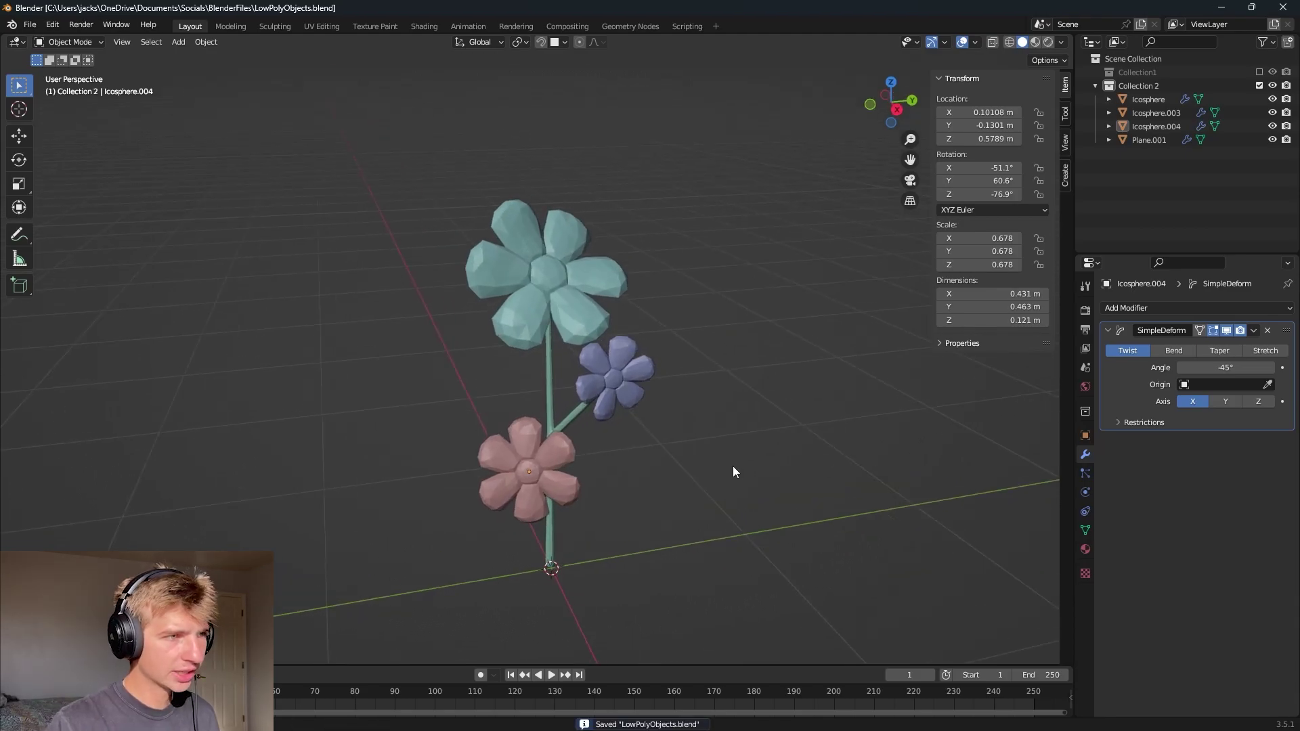
# - Add a camera and align it to a view that frames the whole flower
pyautogui.moveTo(732, 472); pyautogui.dragTo(741, 491, button='middle')
pyautogui.hotkey('shift', 'a')
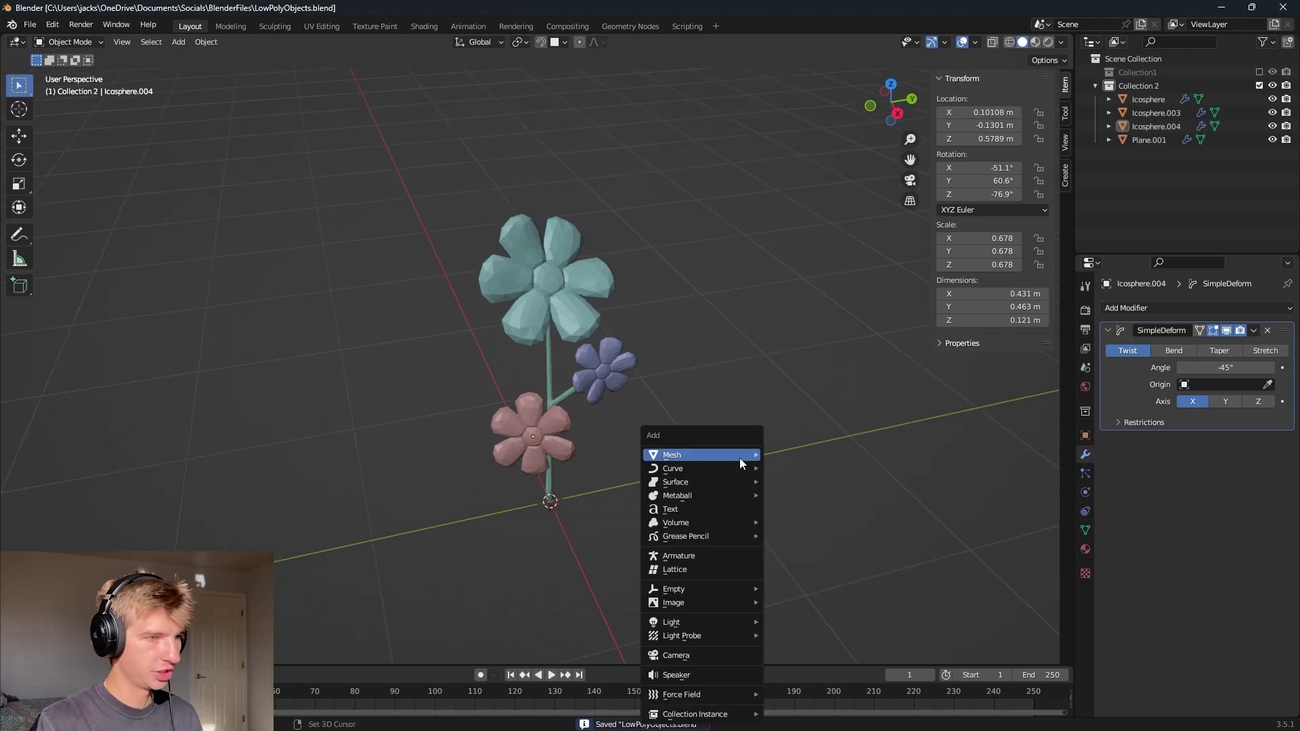
pyautogui.moveTo(710, 536)
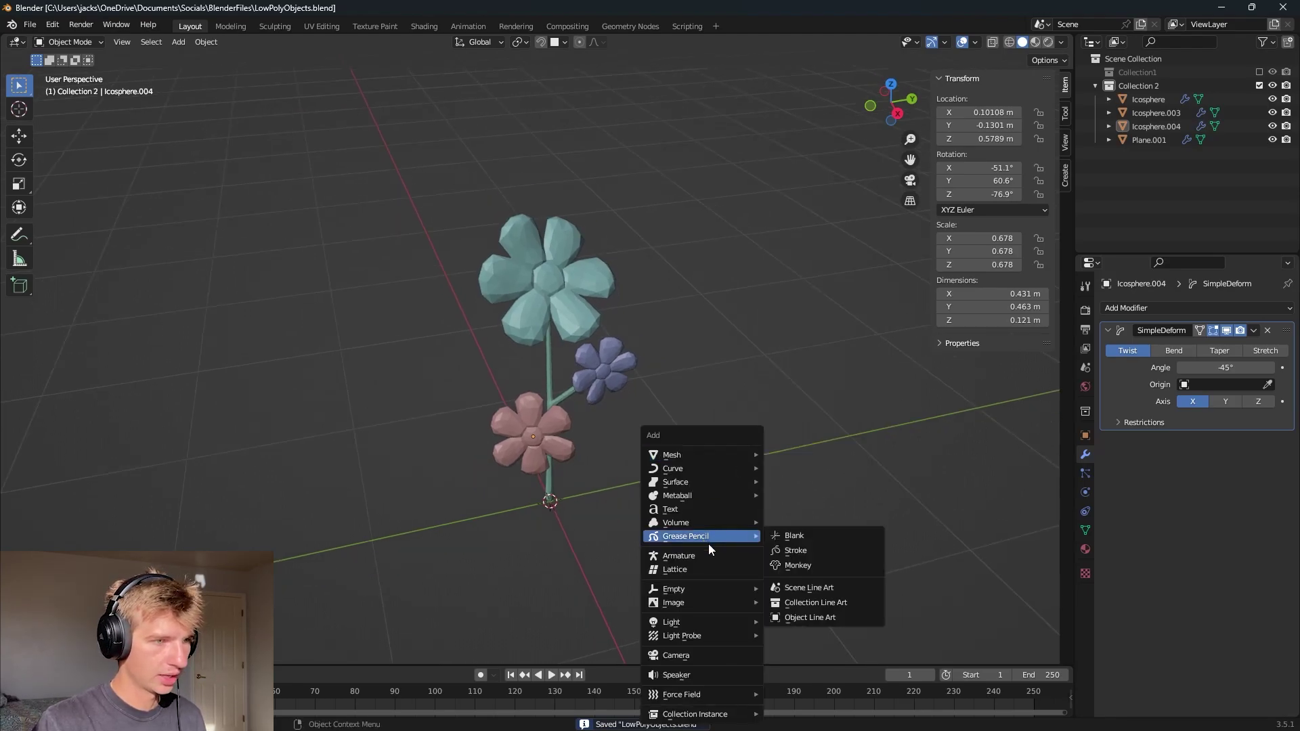
pyautogui.click(677, 655)
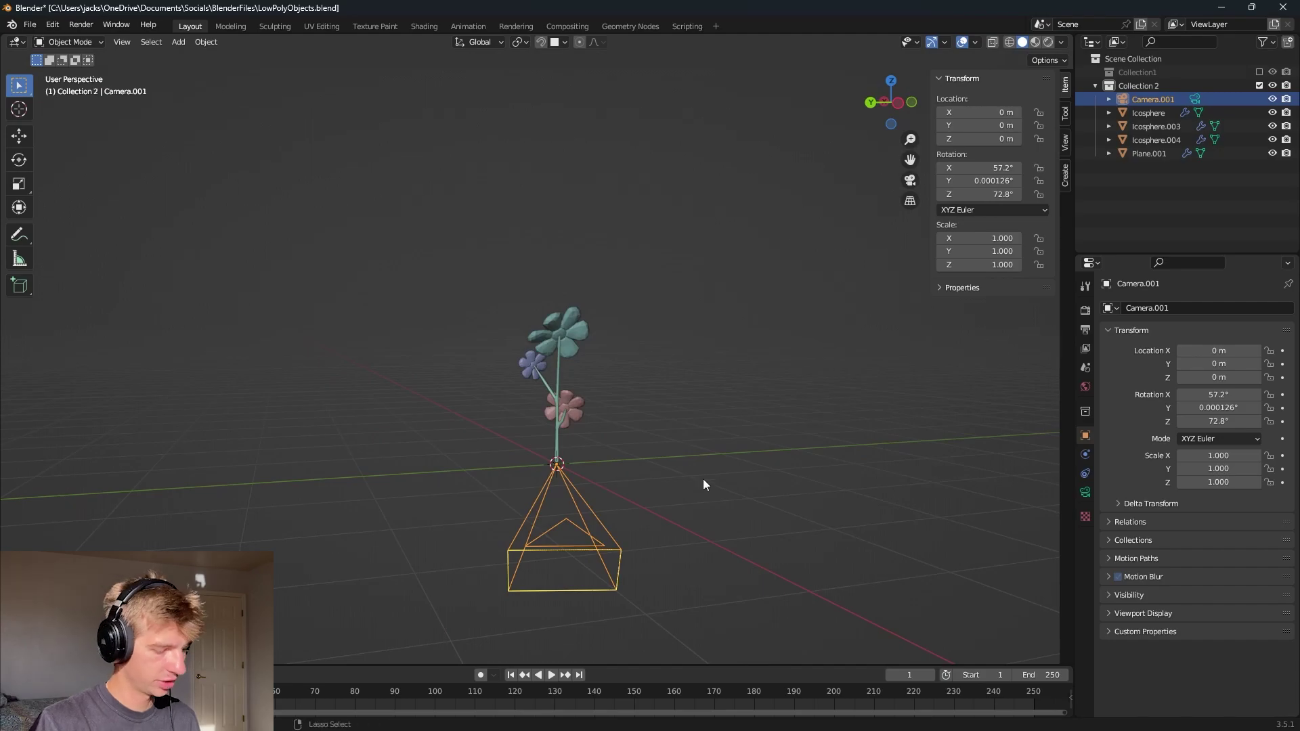
pyautogui.press('KP_0')
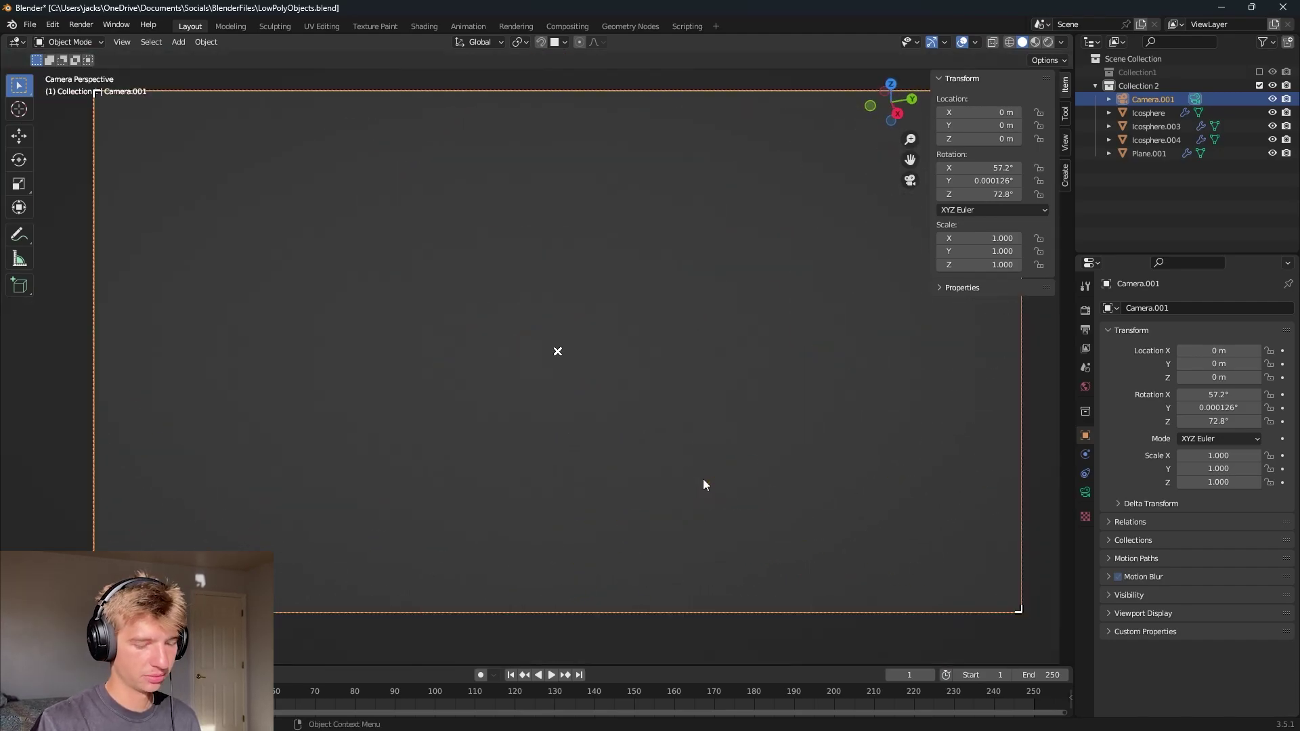
pyautogui.press('KP_0')
pyautogui.moveTo(702, 478); pyautogui.dragTo(649, 396, button='middle')
pyautogui.press('ctrl+alt+KP_0')
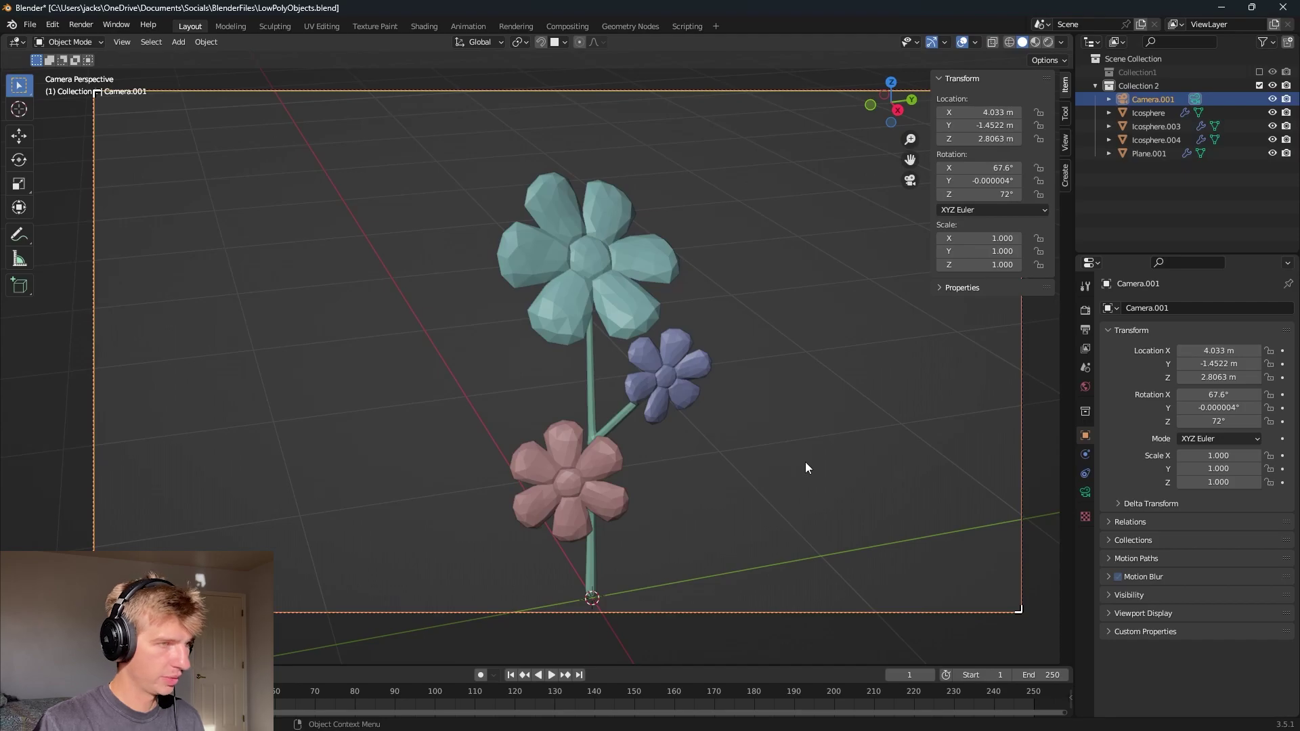
# - Move the camera back along its local Z to about X 6.166, Y -2.145, Z 3.731 m, and set its focal length to 73 mm
pyautogui.keyDown('shift'); pyautogui.moveTo(844, 497); pyautogui.dragTo(831, 478, button='middle'); pyautogui.keyUp('shift')
pyautogui.press('z')
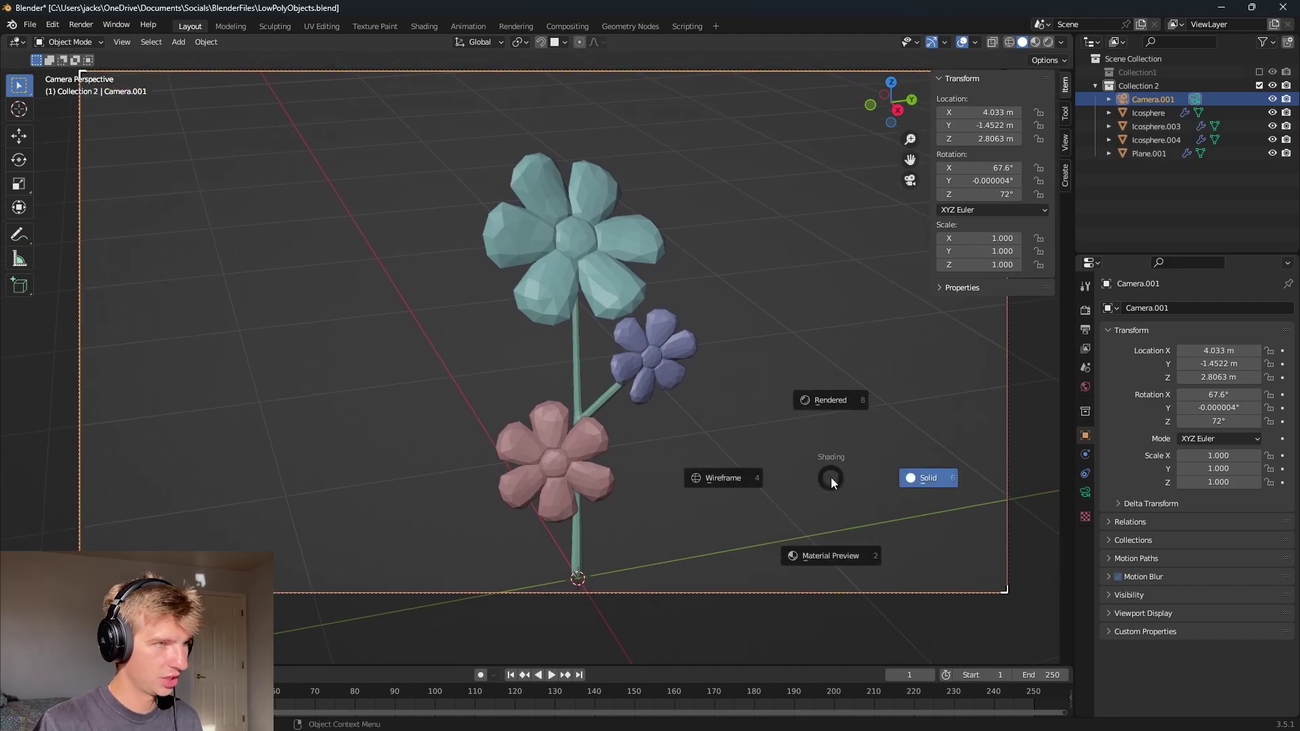
pyautogui.press('g')
pyautogui.press('z')
pyautogui.press('z')
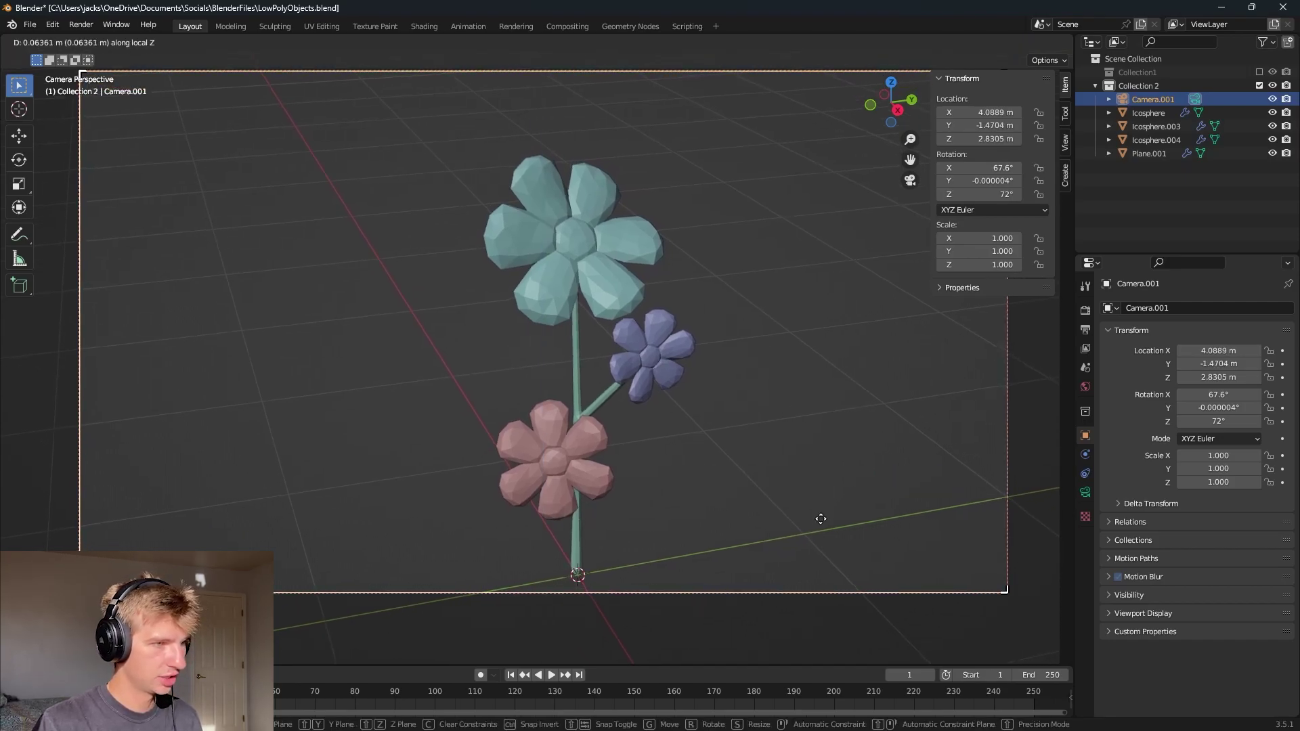
pyautogui.click(758, 658)
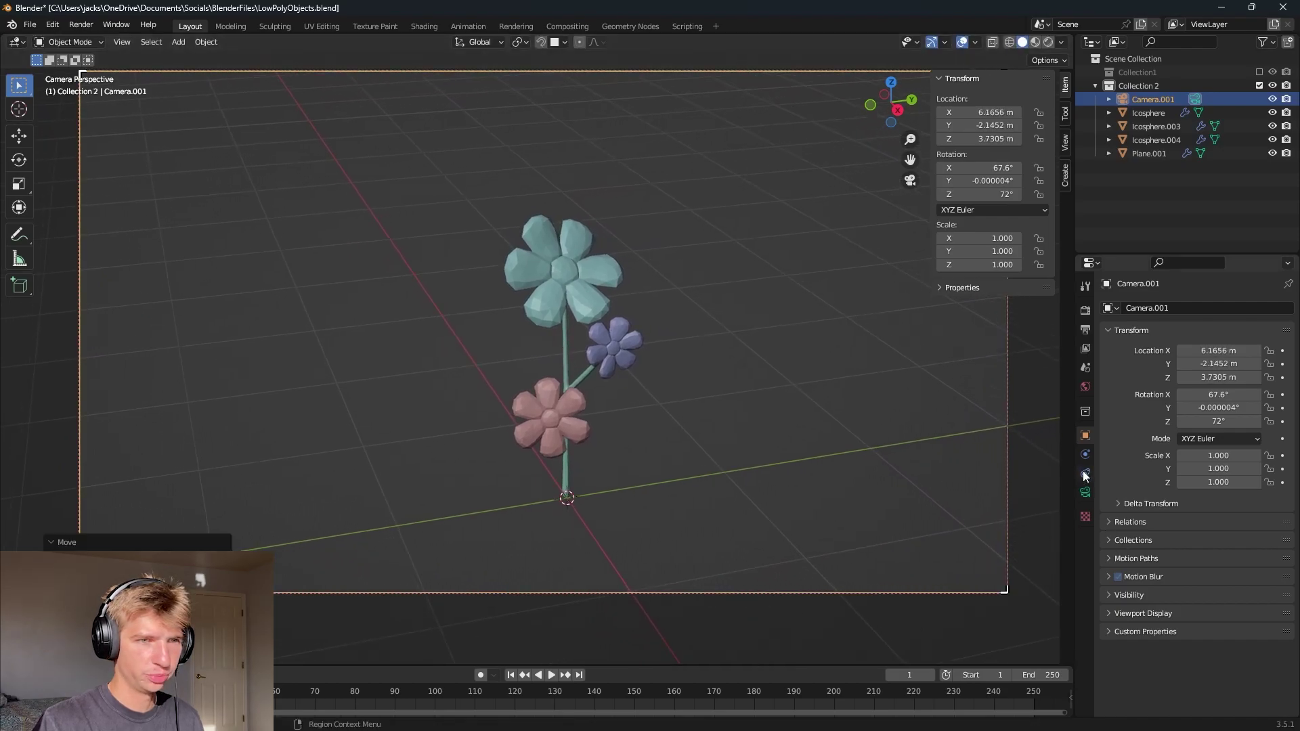
pyautogui.click(1085, 492)
pyautogui.moveTo(1225, 373); pyautogui.dragTo(1252, 373)
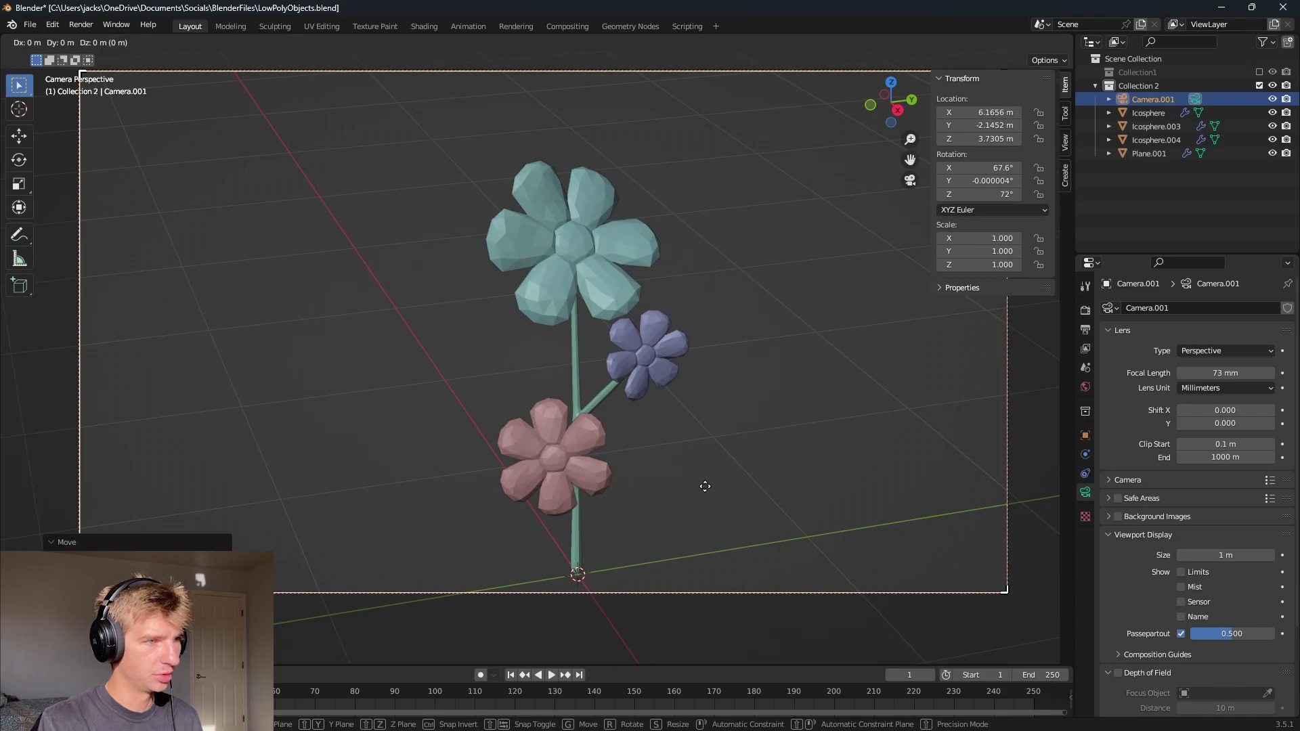
# - Raise the camera along global Z to about 4.270 m and tilt it about its local X to about 62.8°
pyautogui.press('g')
pyautogui.press('z')
pyautogui.click(728, 324)
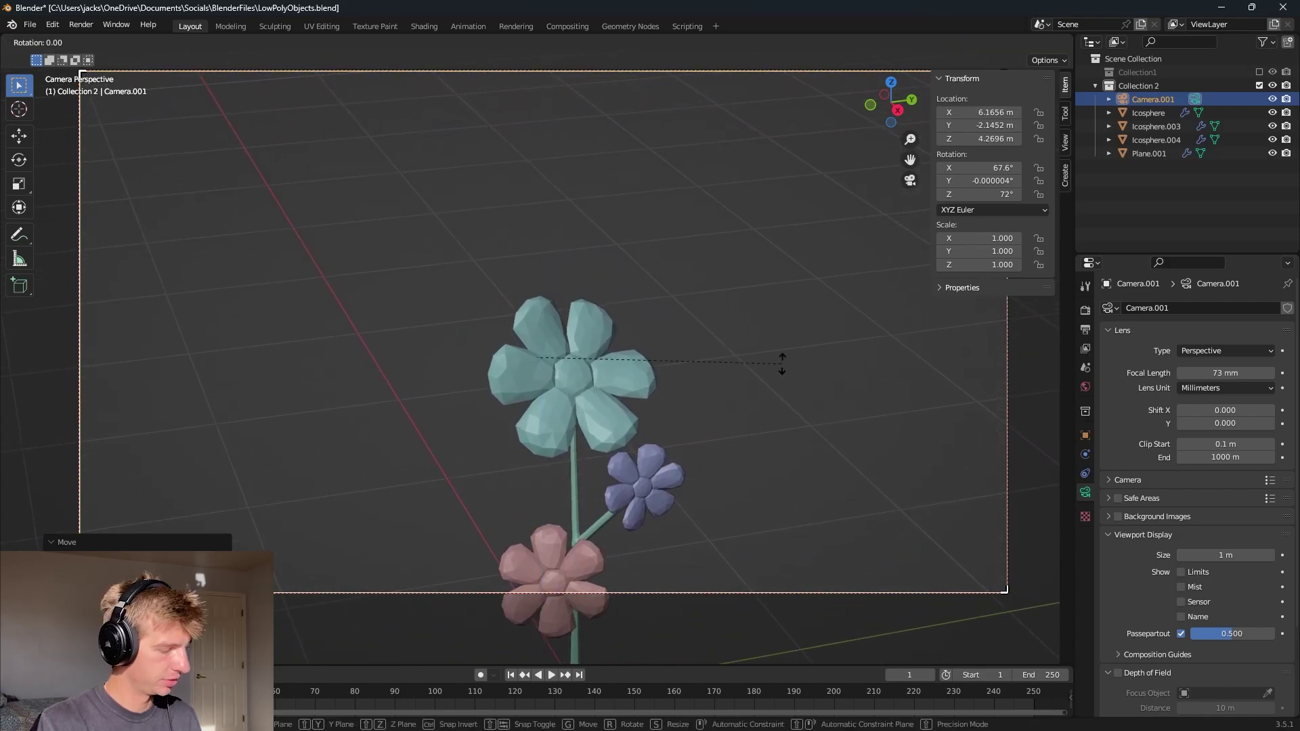
pyautogui.press('r')
pyautogui.press('x')
pyautogui.press('x')
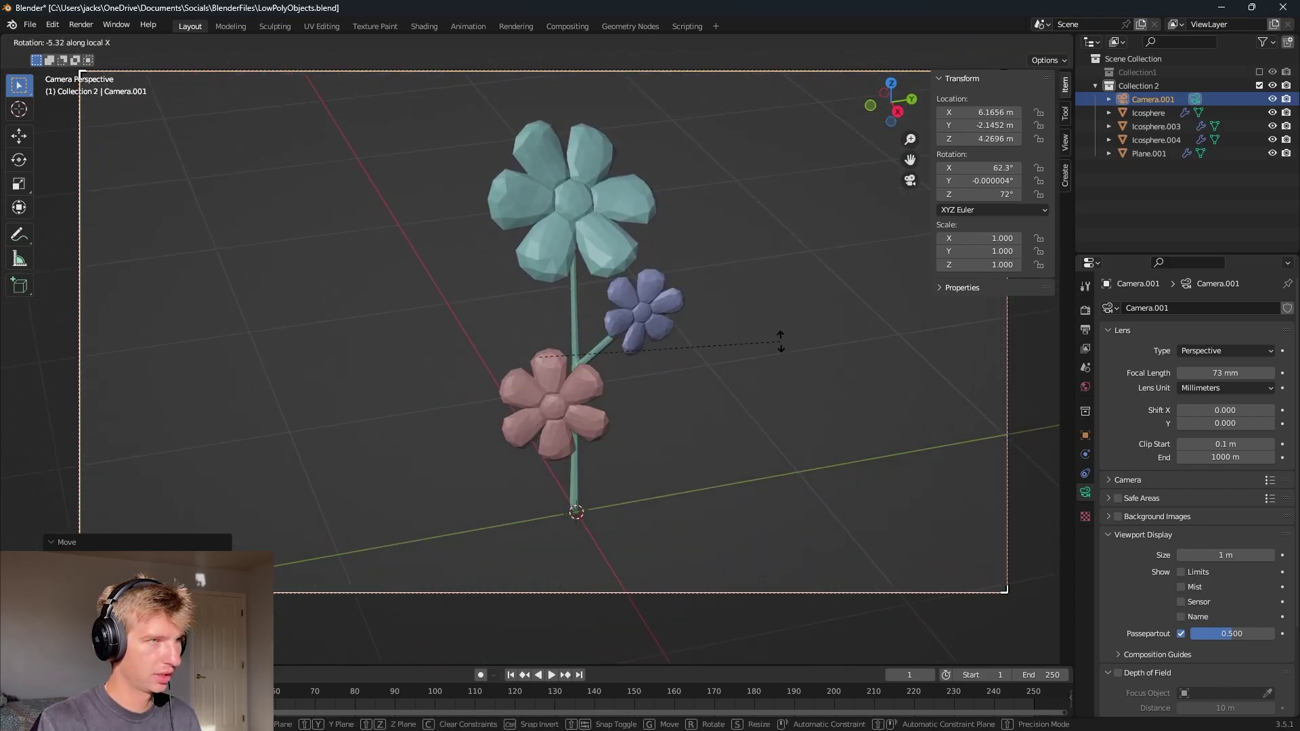
pyautogui.click(769, 354)
# - Shift the camera along its local X to about X 6.184, Y -2.090 m, and save the file
pyautogui.press('g')
pyautogui.press('x')
pyautogui.press('x')
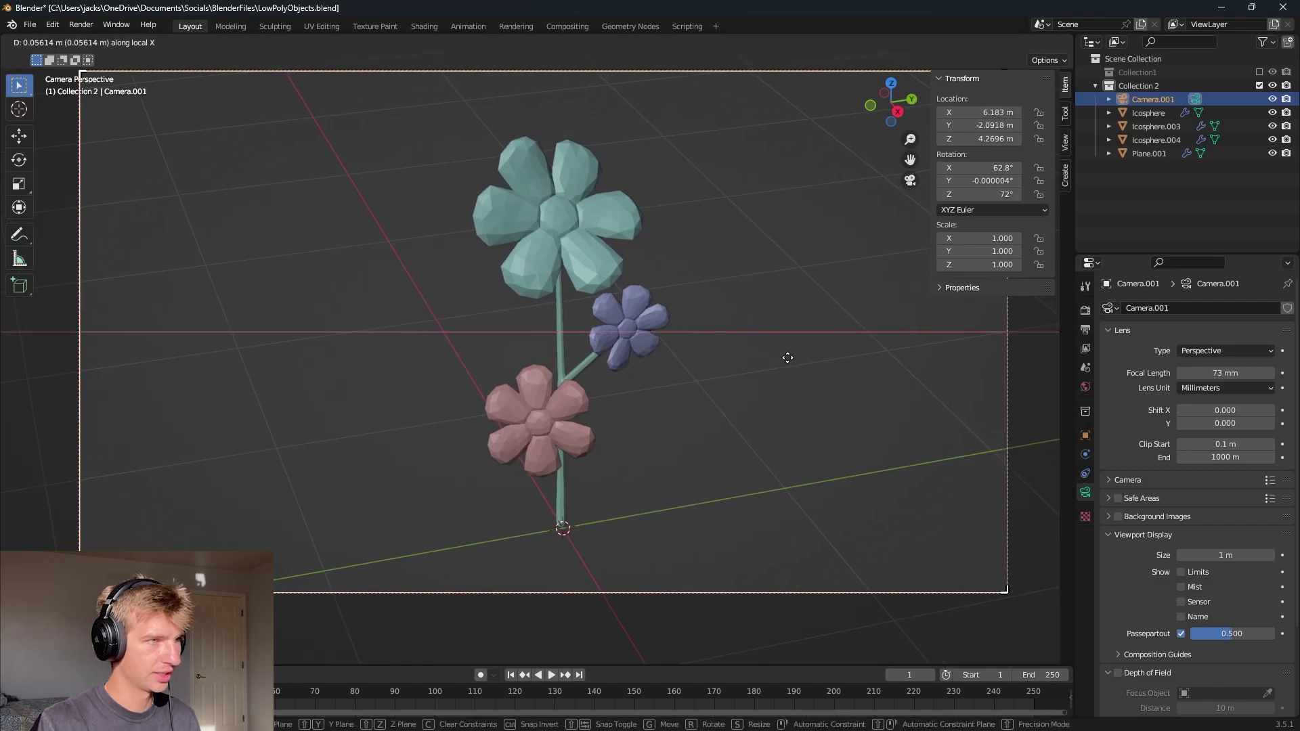
pyautogui.click(785, 366)
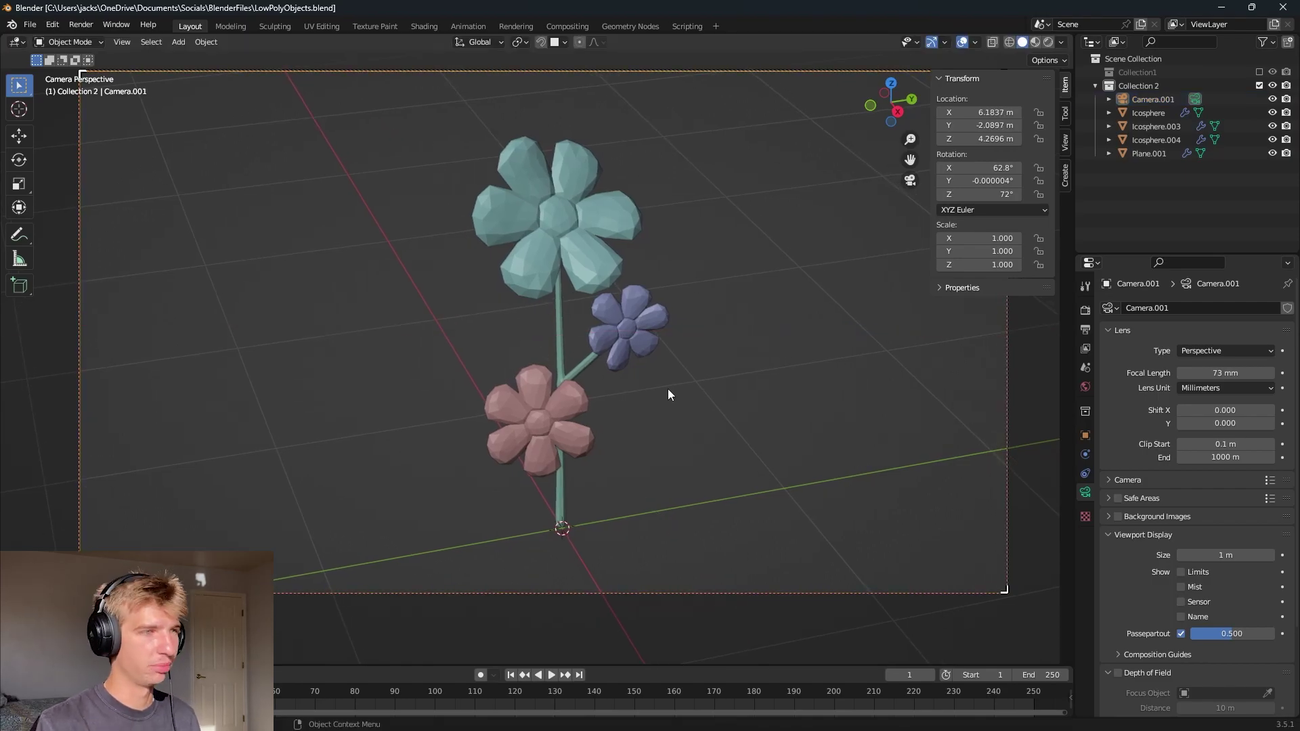
pyautogui.moveTo(668, 389); pyautogui.dragTo(624, 403, button='middle')
pyautogui.hotkey('ctrl', 's')
# - Add a cylinder at the base of the stalk and scale it to about 0.214
pyautogui.hotkey('shift', 'a')
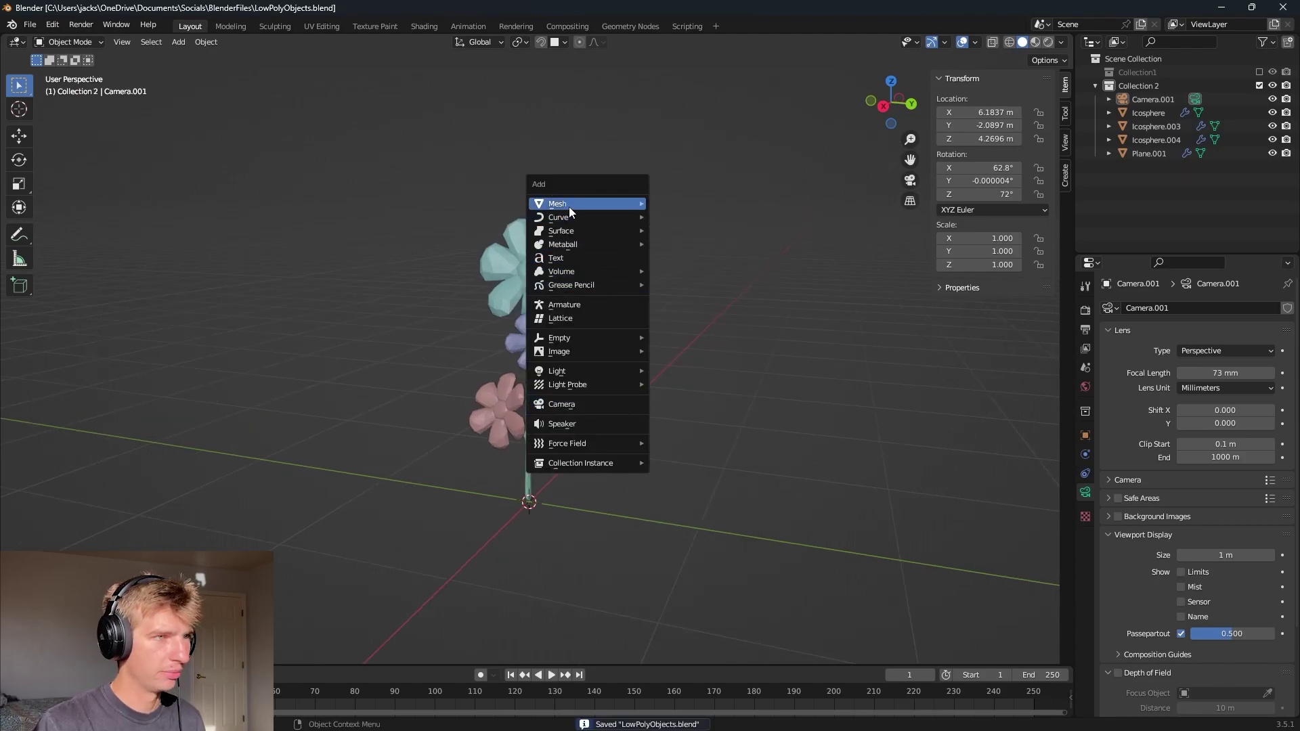
pyautogui.moveTo(568, 205)
pyautogui.click(710, 270)
pyautogui.press('s')
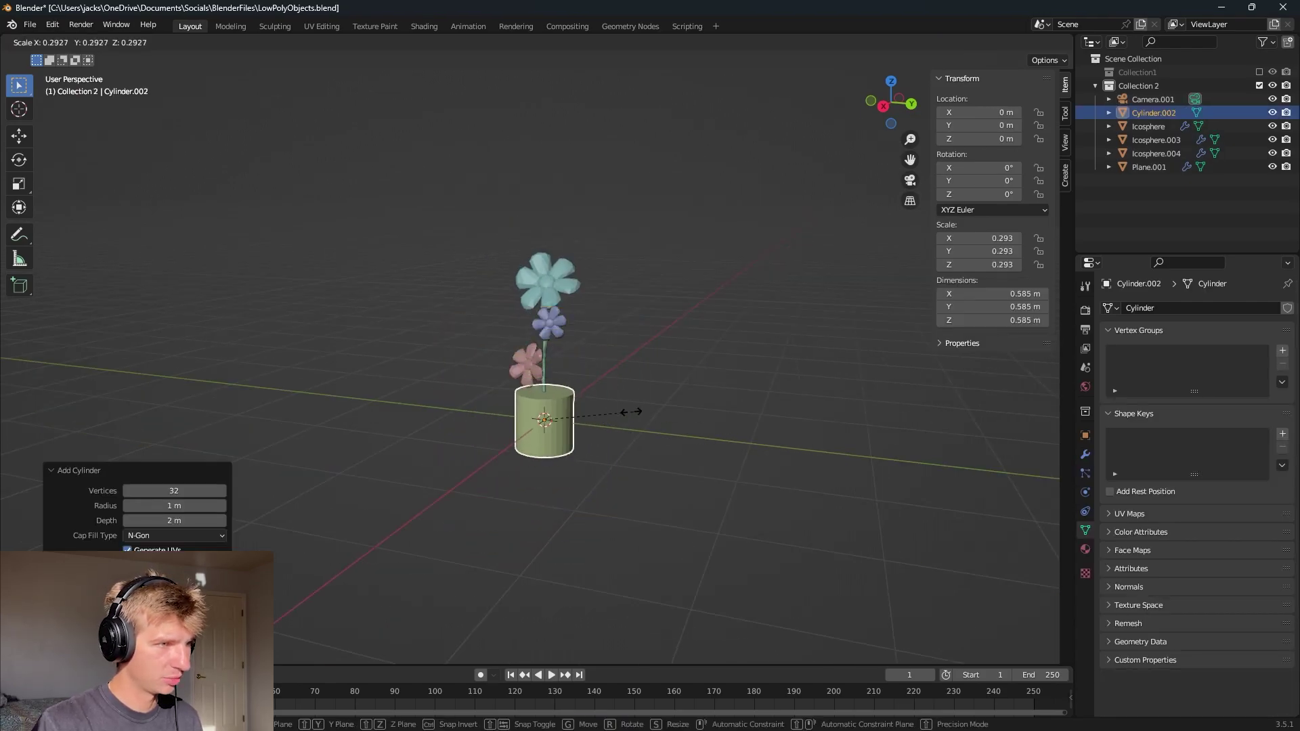
pyautogui.click(607, 417)
pyautogui.scroll(5, 634, 442)
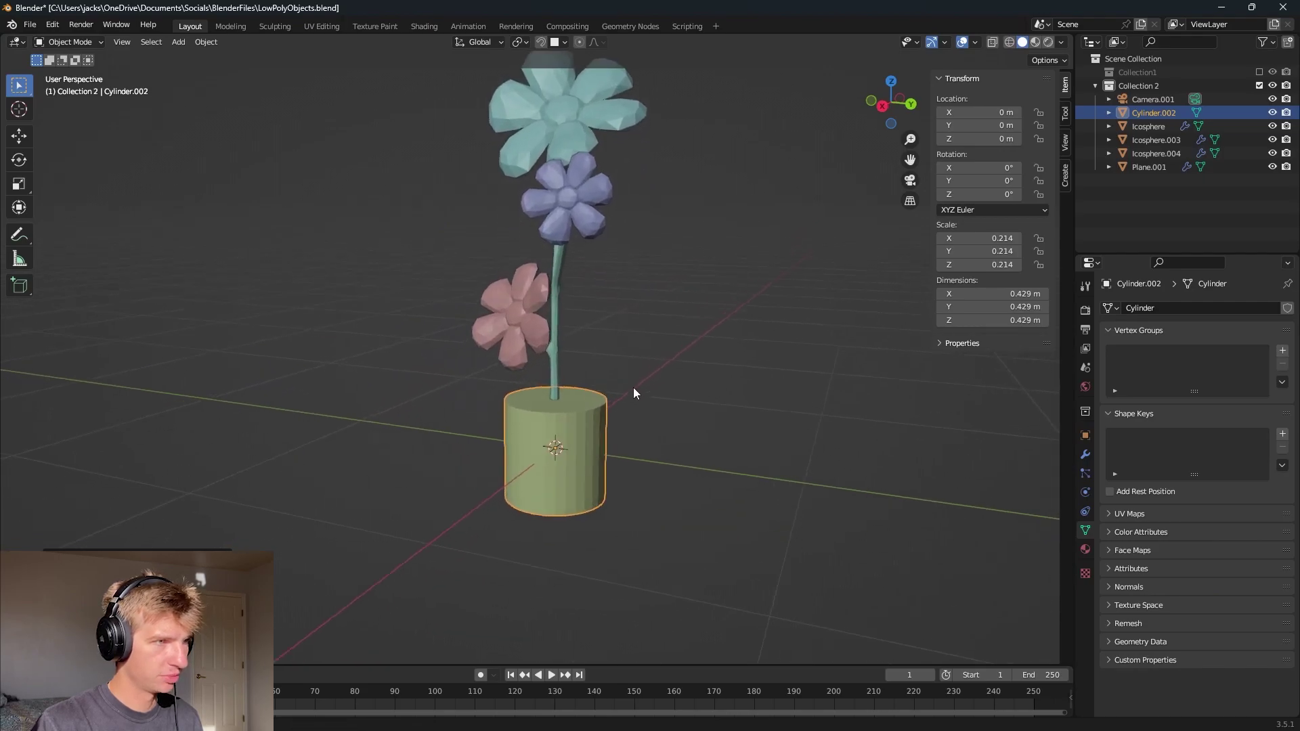
pyautogui.scroll(-3, 757, 425)
# - Add a loop cut around the cylinder near its upper rim, at local Z about 0.570 m, and clear the selection
pyautogui.moveTo(754, 420); pyautogui.dragTo(778, 411, button='middle')
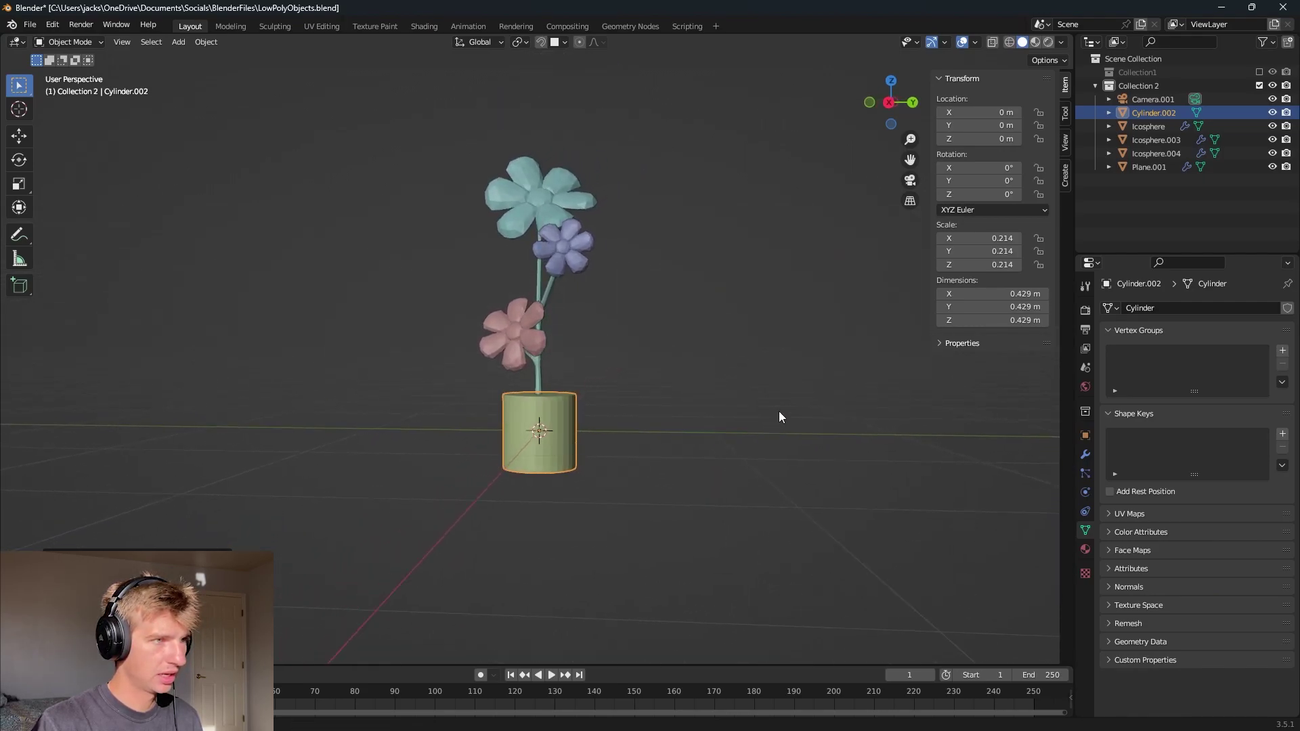
pyautogui.scroll(3, 745, 426)
pyautogui.scroll(4, 717, 448)
pyautogui.moveTo(696, 493); pyautogui.dragTo(647, 486, button='middle')
pyautogui.press('Tab')
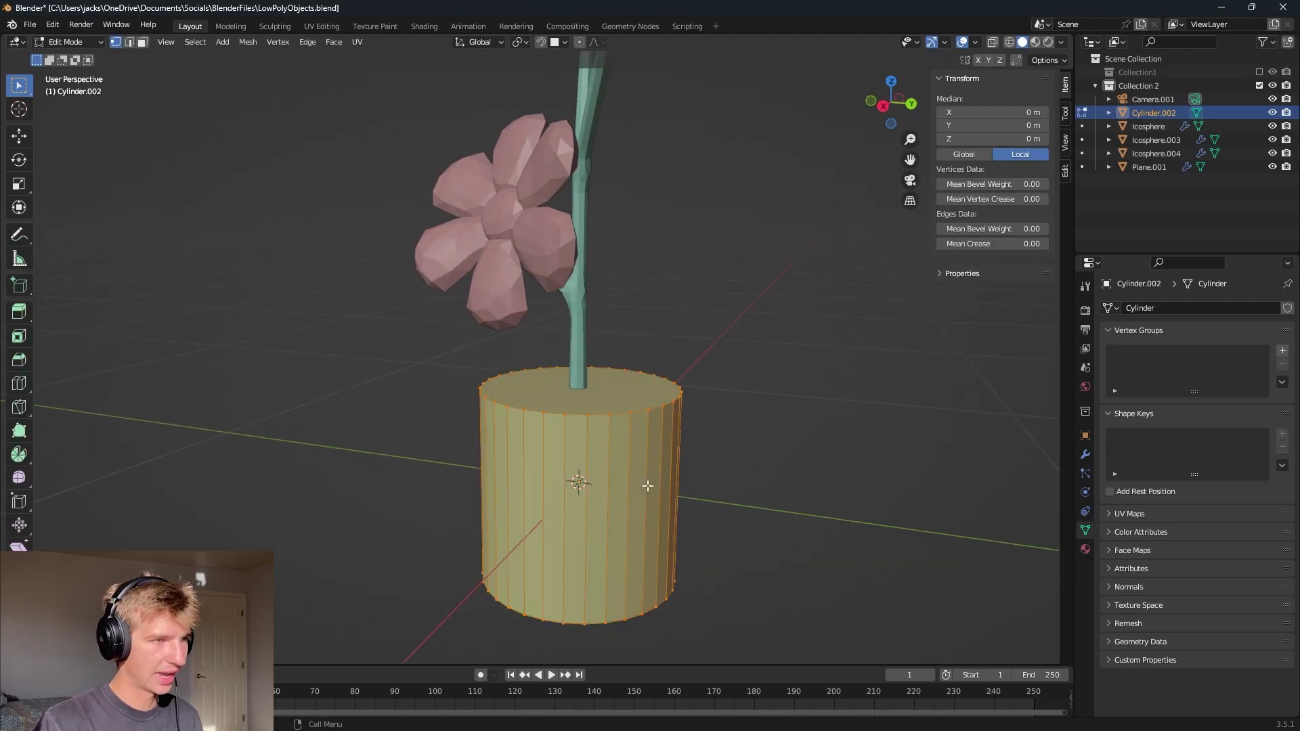
pyautogui.click(594, 488)
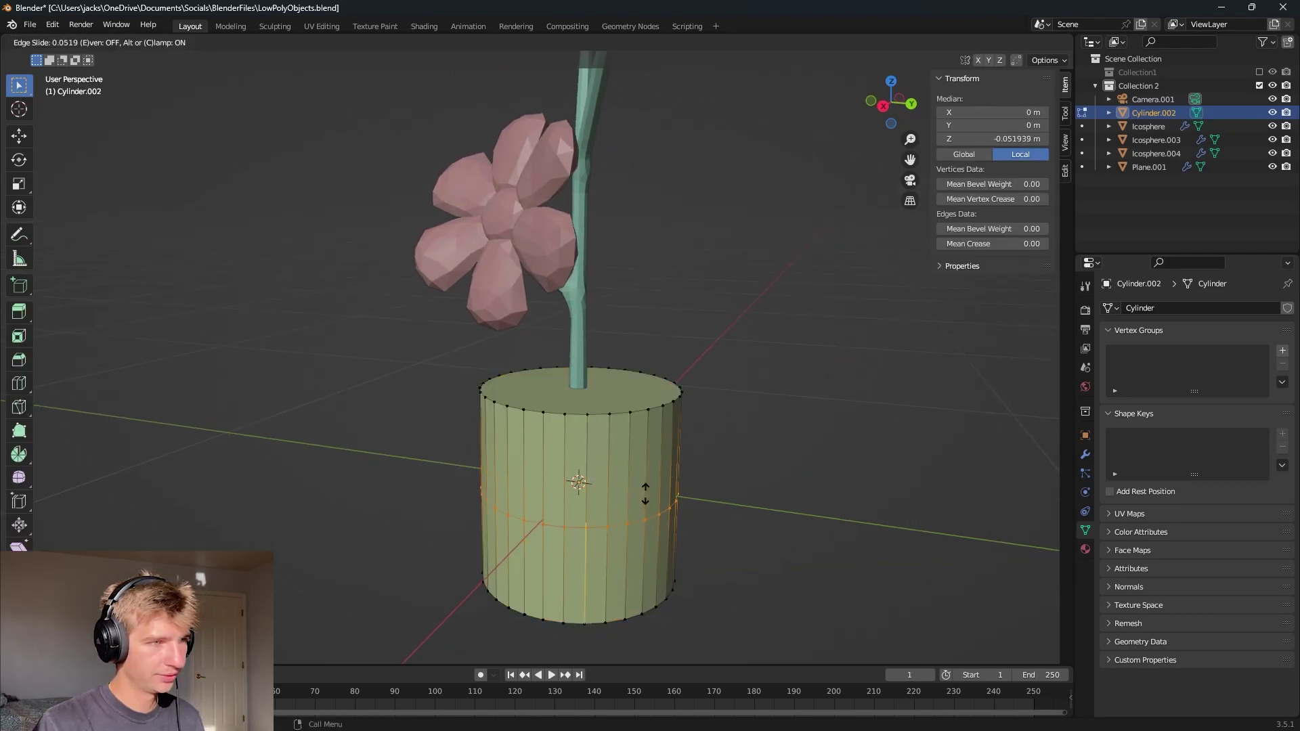
pyautogui.click(642, 429)
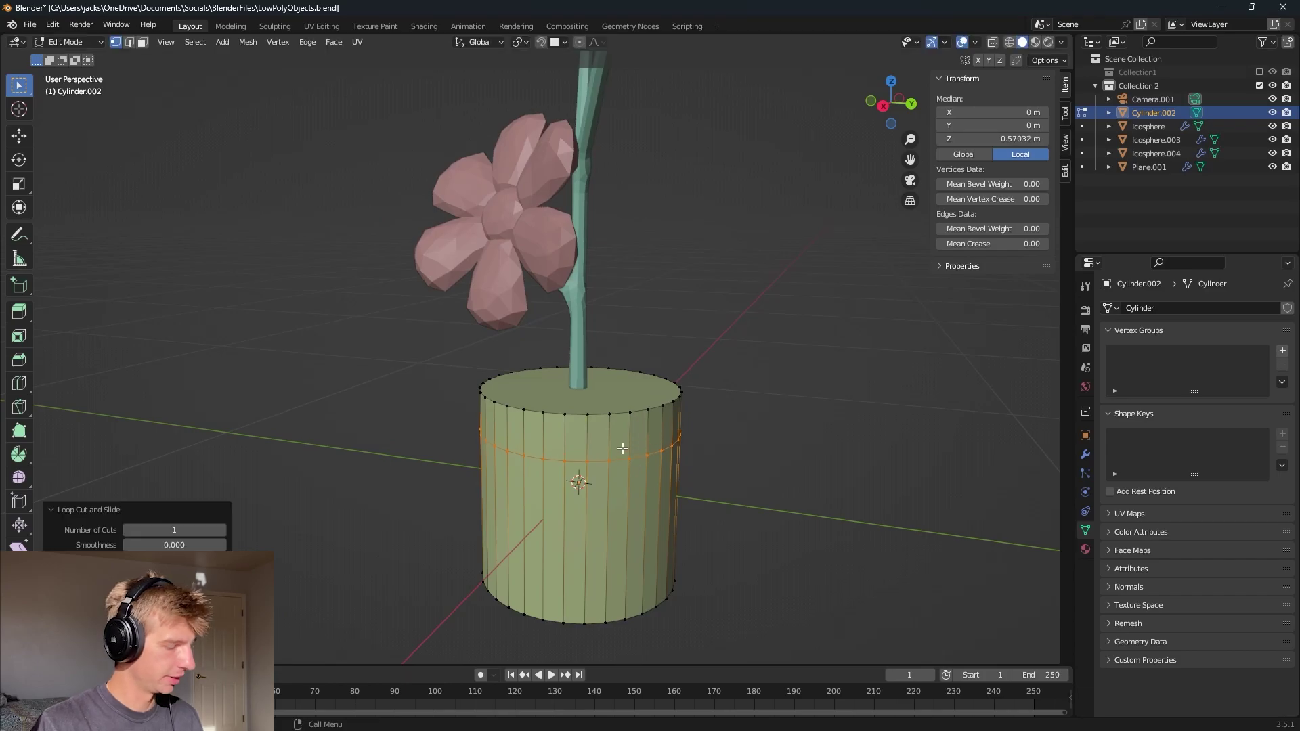
pyautogui.hotkey('alt', 'a')
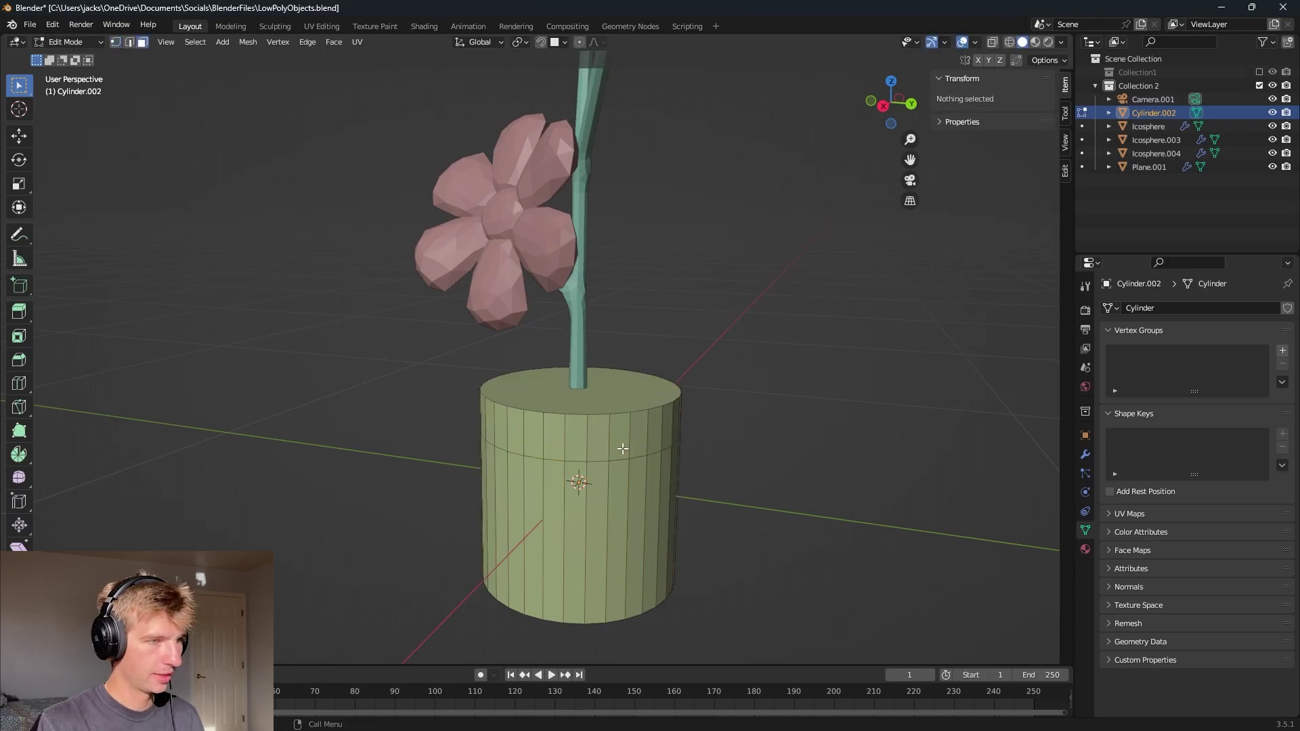
# - Extrude the ring of side faces above the loop cut outward along their normals to form the pot's rim
pyautogui.keyDown('alt'); pyautogui.click(587, 439); pyautogui.keyUp('alt')
pyautogui.moveTo(620, 476); pyautogui.dragTo(691, 479, button='middle')
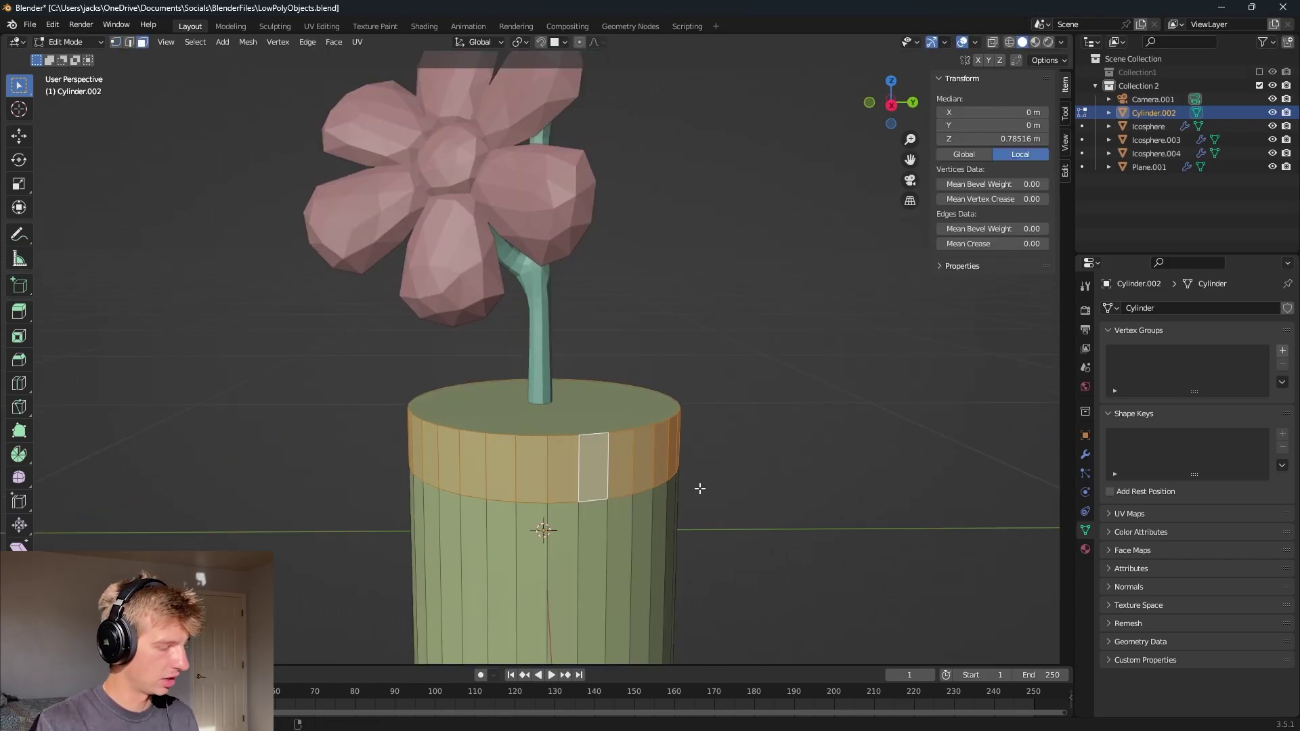
pyautogui.hotkey('alt', 'e')
pyautogui.click(696, 504)
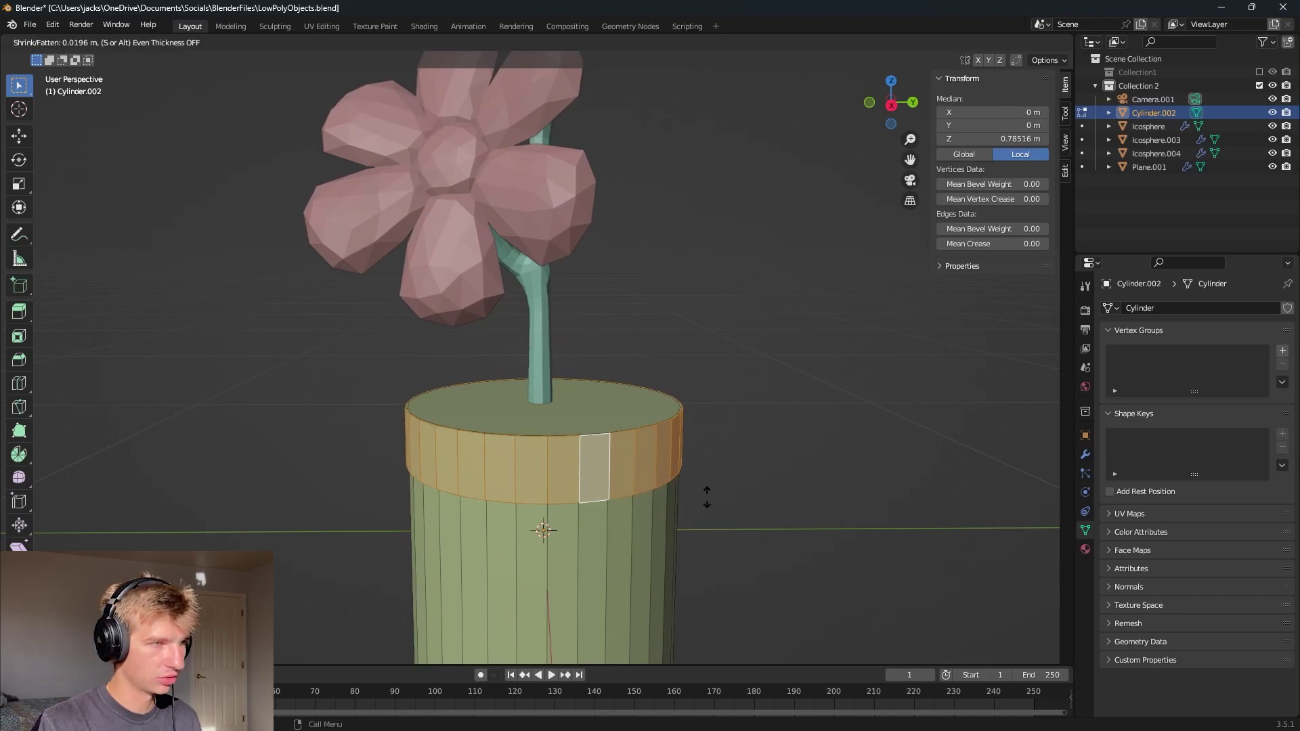
pyautogui.click(688, 471)
pyautogui.moveTo(688, 470); pyautogui.dragTo(660, 511, button='middle')
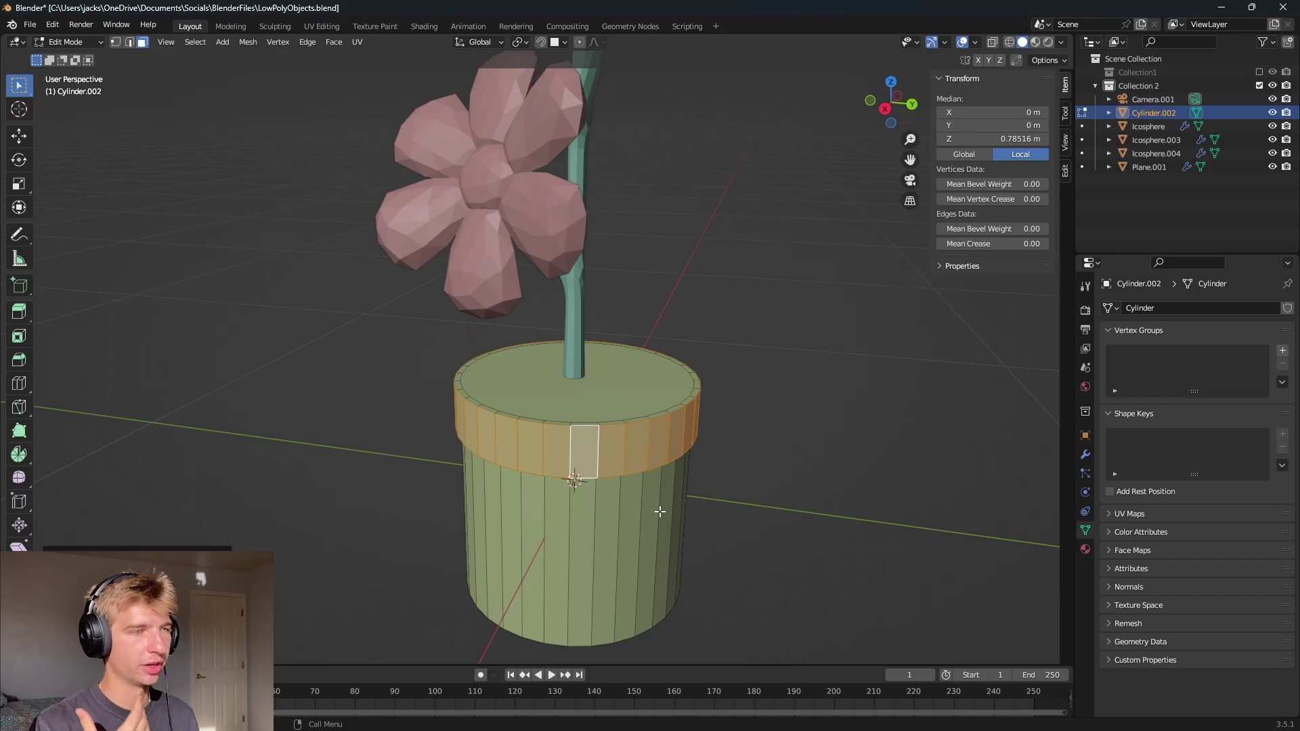
# - Delete the cylinder's top face to open up the pot
pyautogui.click(608, 400)
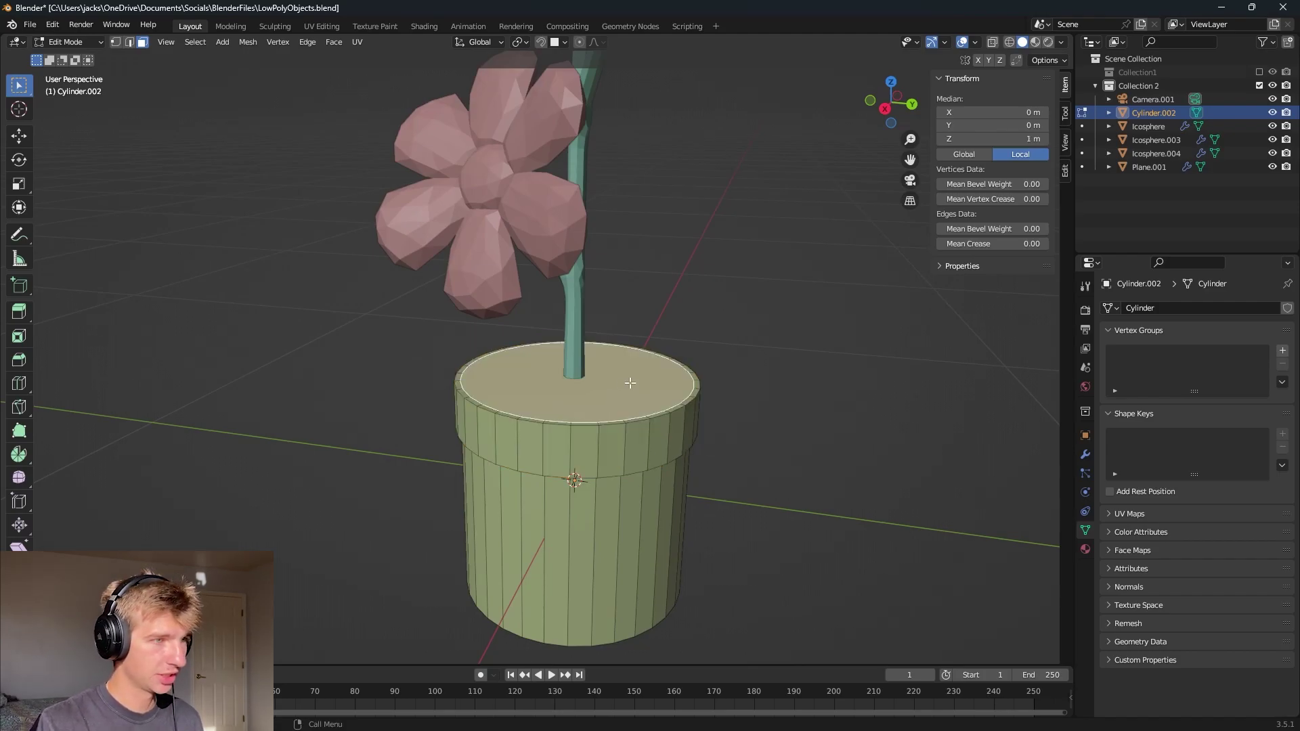
pyautogui.press('x')
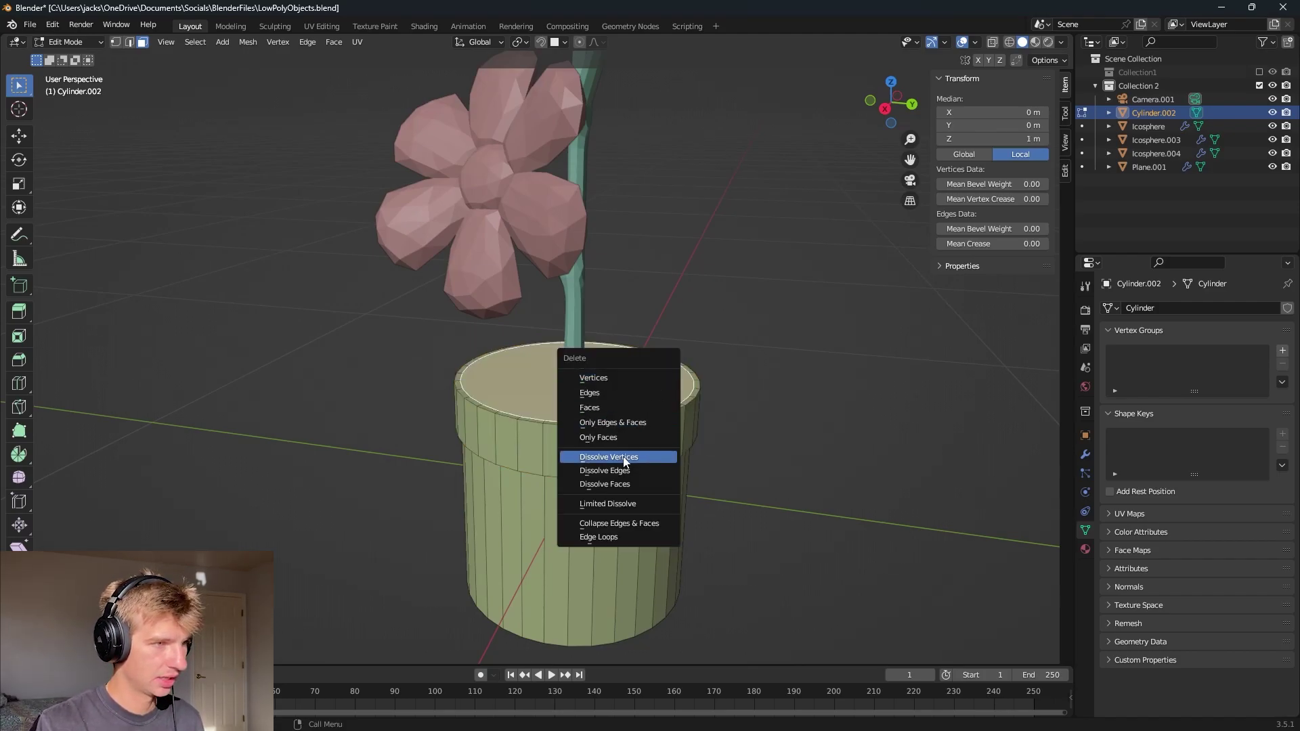
pyautogui.click(612, 408)
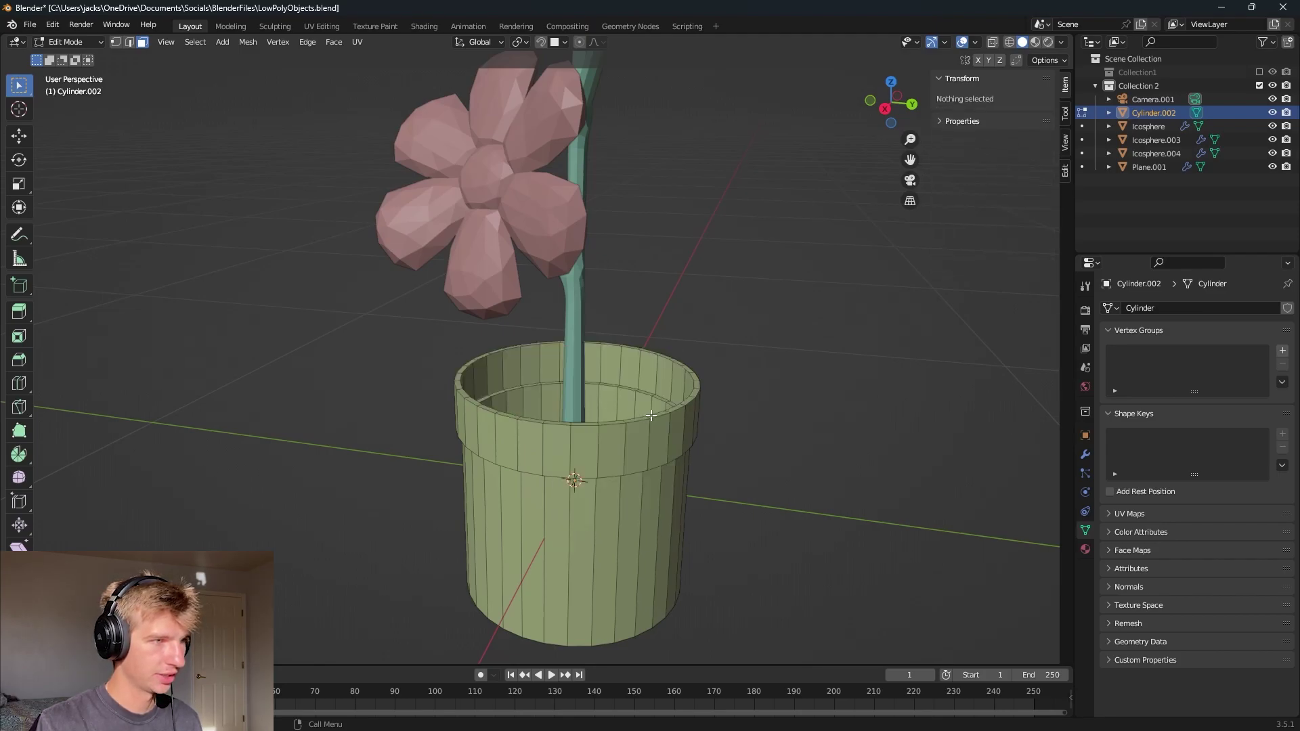
# - Scale the pot's bottom face down to about 0.68 so the walls taper inward toward the base
pyautogui.moveTo(612, 410); pyautogui.dragTo(616, 446, button='middle')
pyautogui.scroll(2, 618, 448)
pyautogui.moveTo(633, 451); pyautogui.dragTo(821, 474, button='middle')
pyautogui.click(538, 634)
pyautogui.press('s')
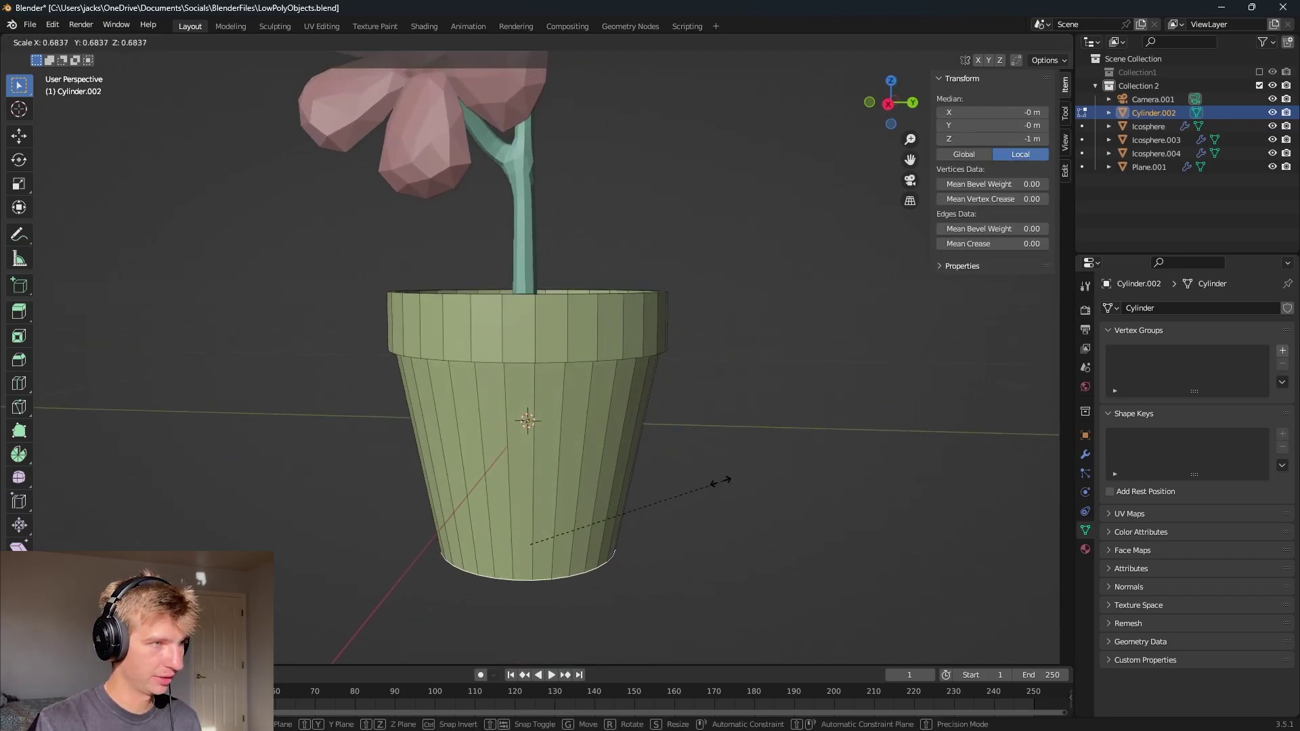
pyautogui.click(704, 481)
pyautogui.moveTo(704, 481); pyautogui.dragTo(725, 453, button='middle')
# - Add a Solidify modifier to the pot in object mode, with a thickness of 0.01 m
pyautogui.press('Tab')
pyautogui.scroll(5, 679, 420)
pyautogui.scroll(-3, 635, 441)
pyautogui.moveTo(636, 441); pyautogui.dragTo(622, 399, button='middle')
pyautogui.press('Tab')
pyautogui.click(552, 492)
pyautogui.press('Tab')
pyautogui.click(1085, 454)
pyautogui.click(1135, 308)
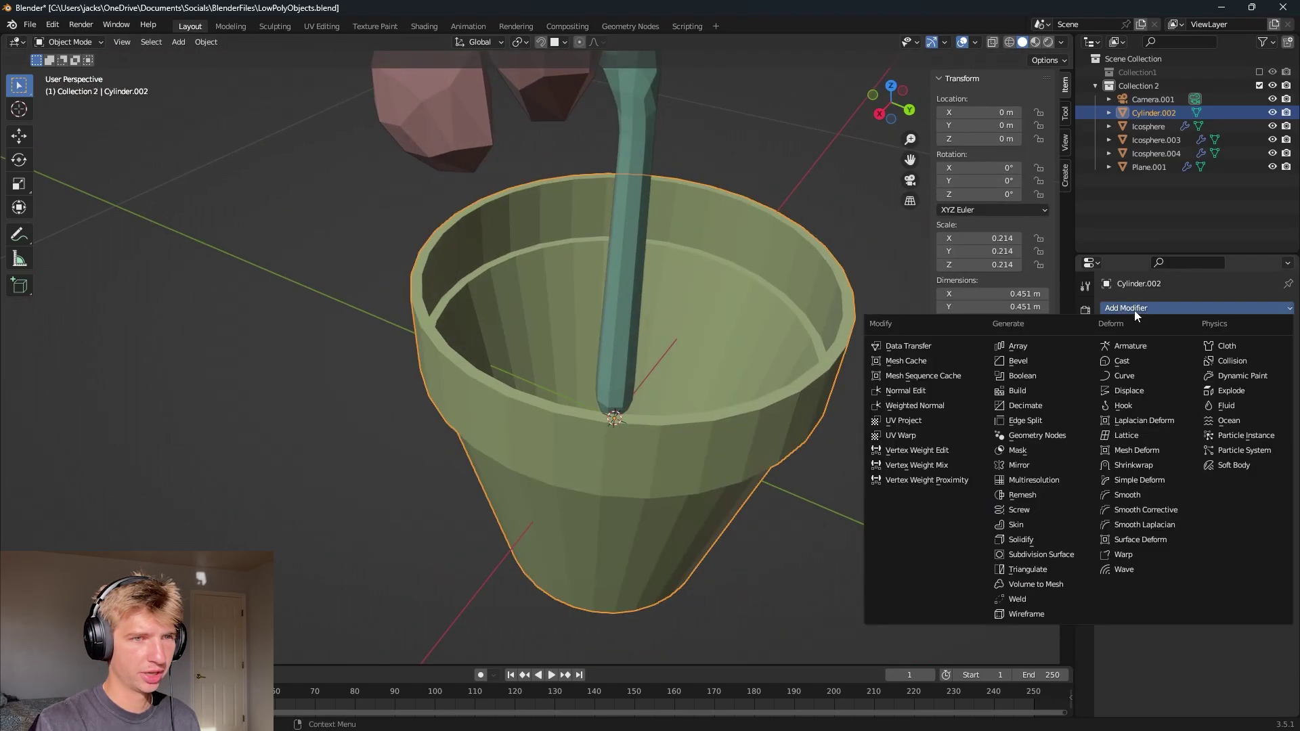
pyautogui.click(1055, 538)
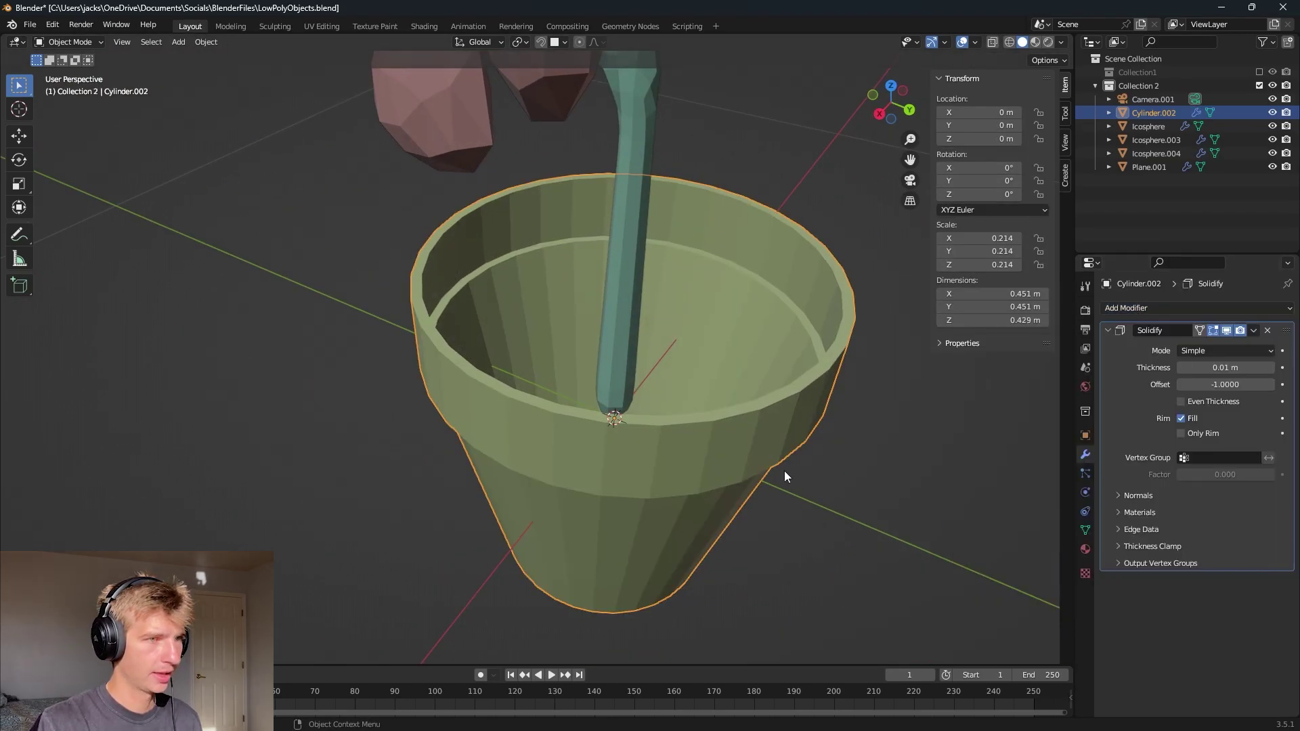
# - Apply the Solidify modifier to the pot so its wall thickness becomes real geometry
pyautogui.moveTo(838, 427); pyautogui.dragTo(713, 402, button='middle')
pyautogui.press('Tab')
pyautogui.press('Tab')
pyautogui.click(810, 444)
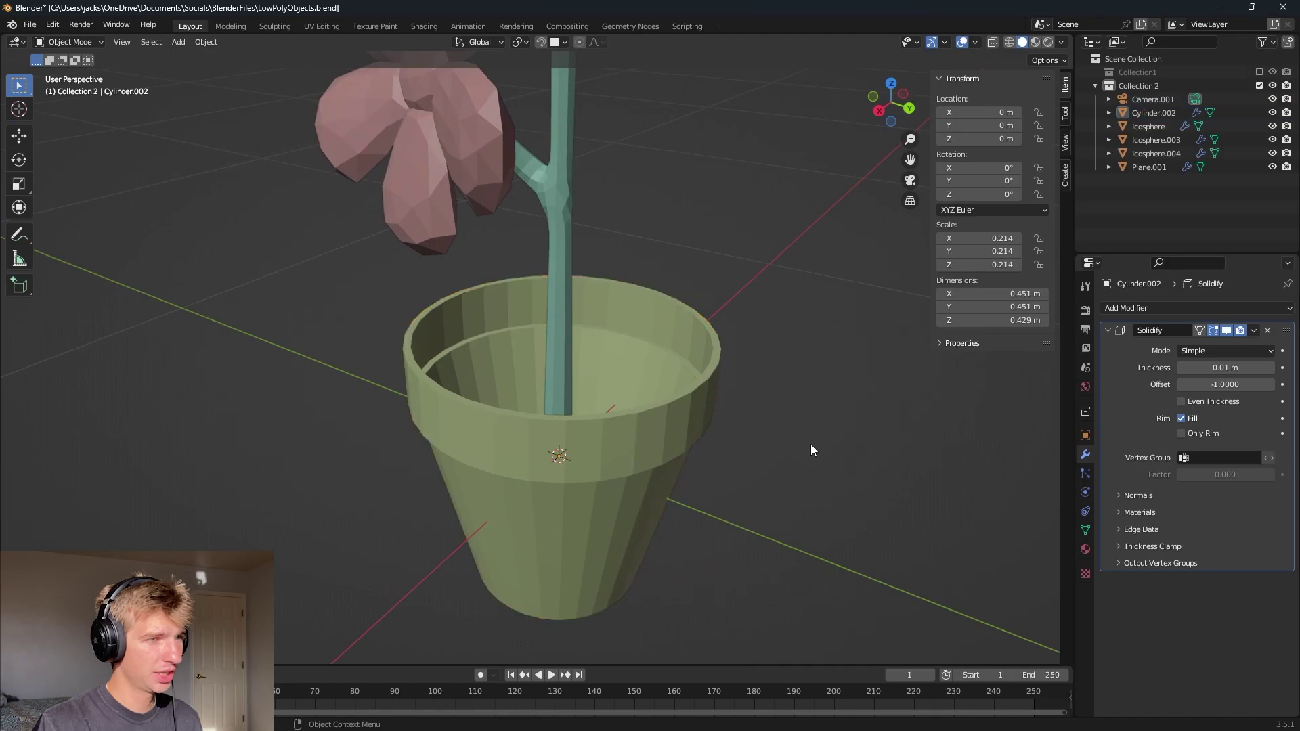
pyautogui.hotkey('ctrl', 's')
pyautogui.moveTo(810, 444); pyautogui.dragTo(835, 403, button='middle')
pyautogui.scroll(2, 748, 441)
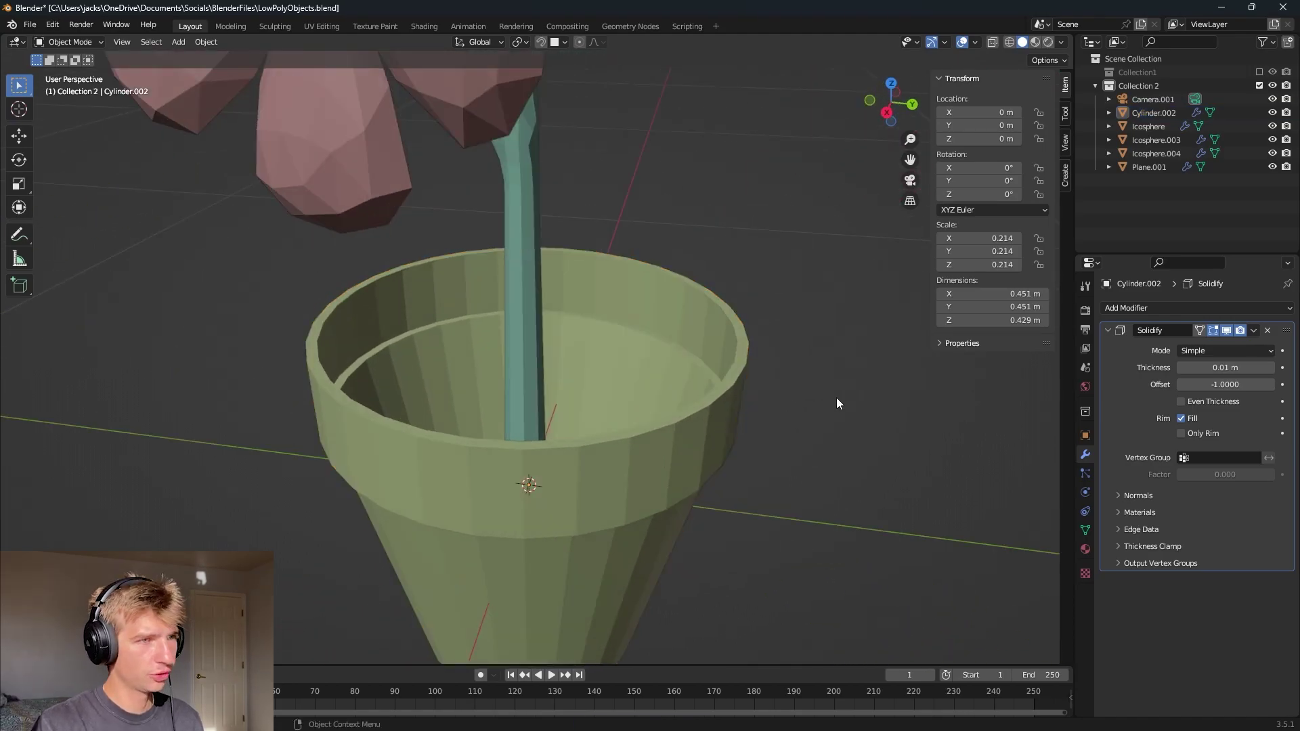
pyautogui.hotkey('ctrl', 'z')
pyautogui.click(1254, 332)
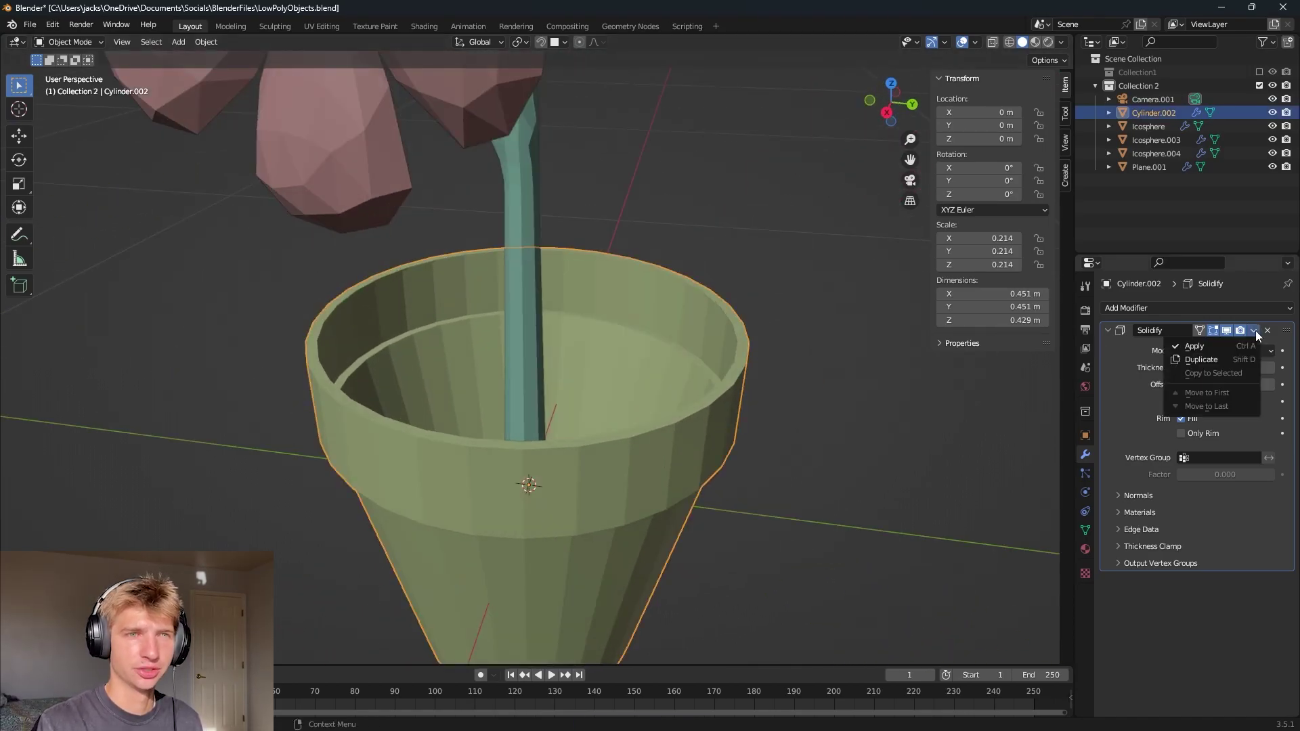
pyautogui.click(1214, 345)
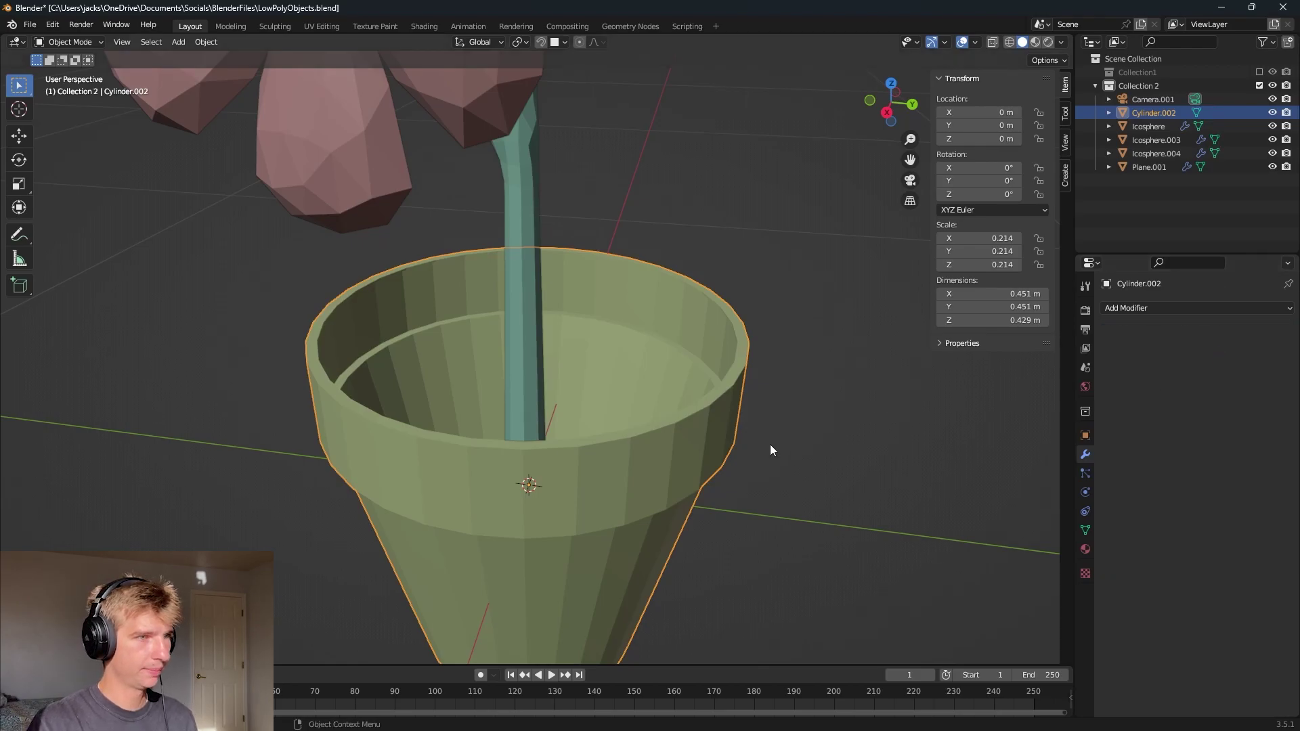
# - Fill the edge loop on the pot's inner ledge with a face to form the soil surface, and save the file
pyautogui.moveTo(770, 444); pyautogui.dragTo(528, 346, button='middle')
pyautogui.press('Tab')
pyautogui.press('2')
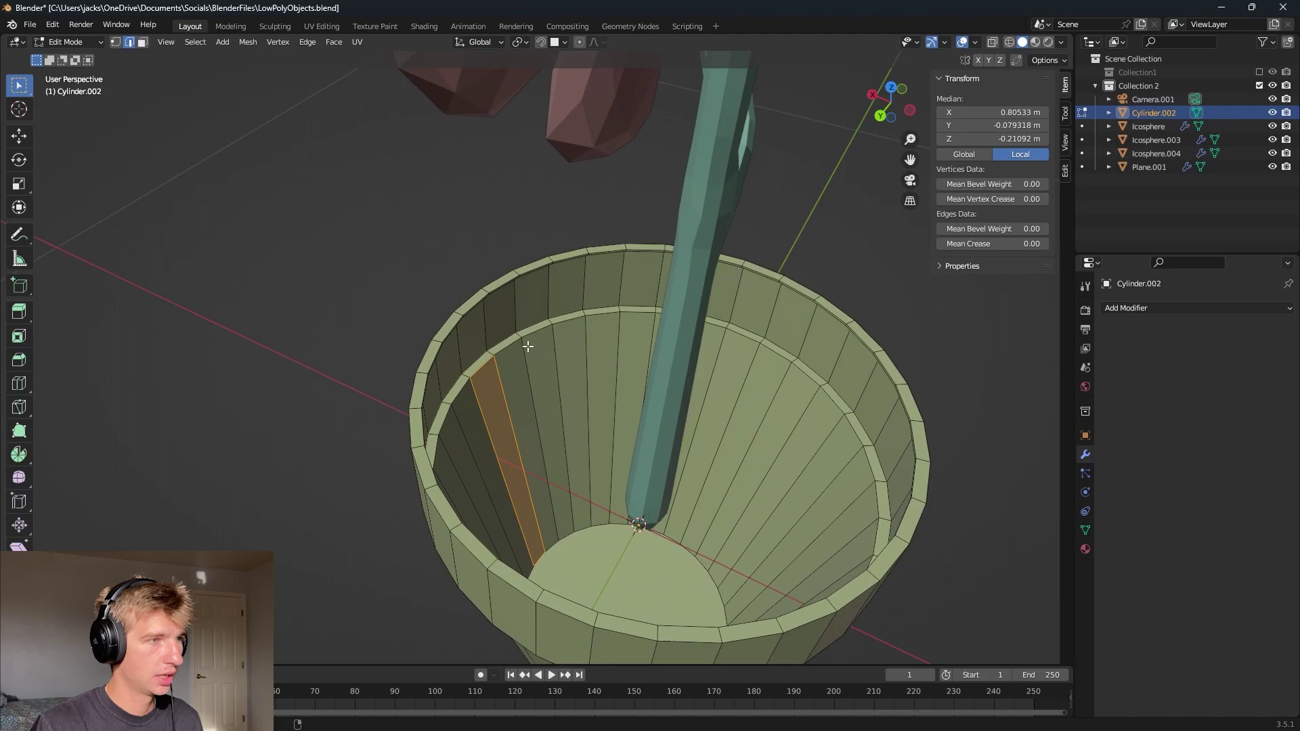
pyautogui.keyDown('alt'); pyautogui.click(518, 332); pyautogui.keyUp('alt')
pyautogui.moveTo(637, 410); pyautogui.dragTo(811, 401, button='middle')
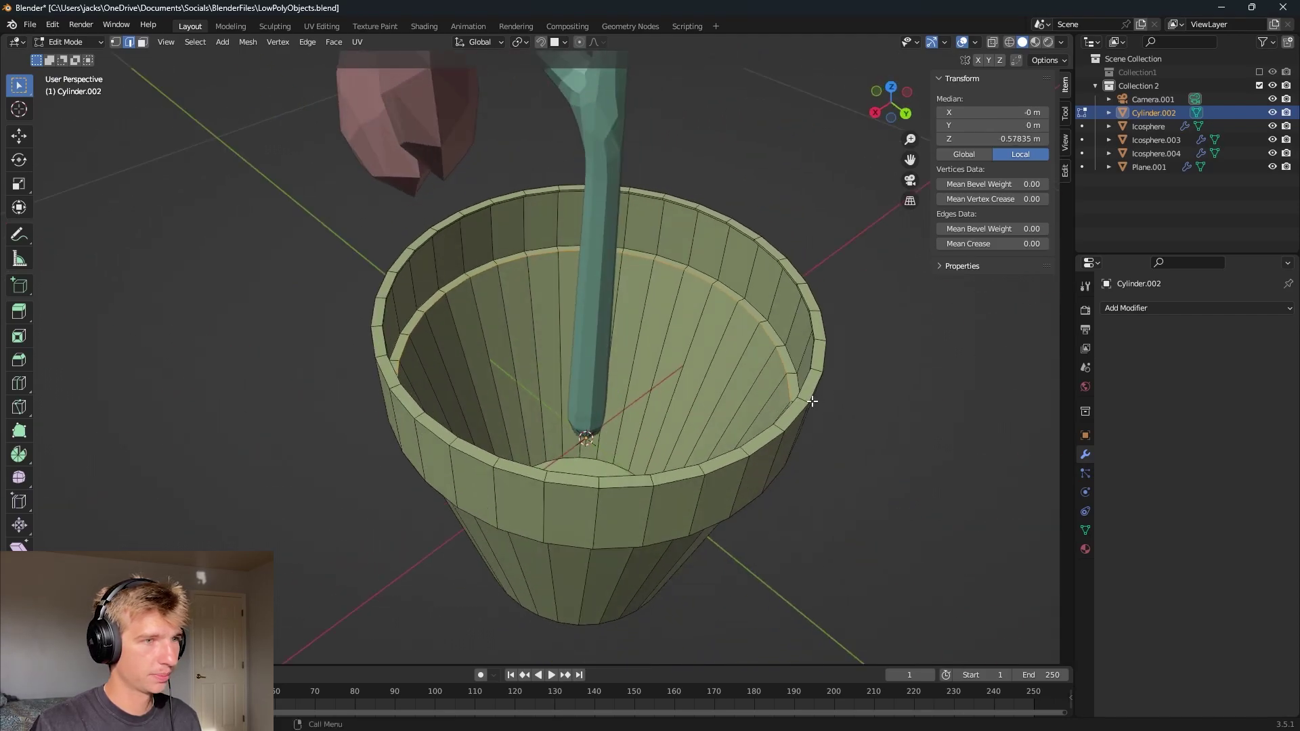
pyautogui.press('f')
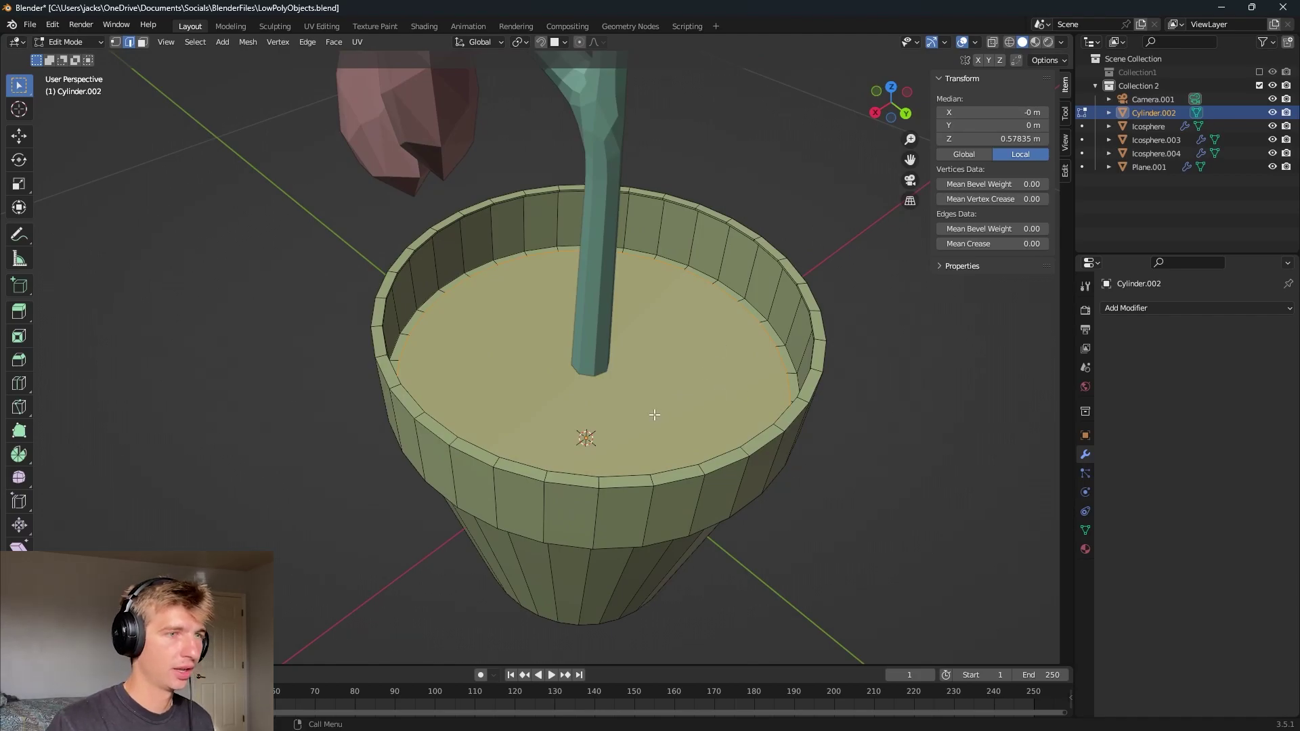
pyautogui.scroll(-5, 654, 414)
pyautogui.press('Tab')
pyautogui.moveTo(614, 307)
pyautogui.mouseDown(button='middle')
pyautogui.moveTo(629, 266)
pyautogui.moveTo(636, 315)
pyautogui.mouseUp(button='middle')
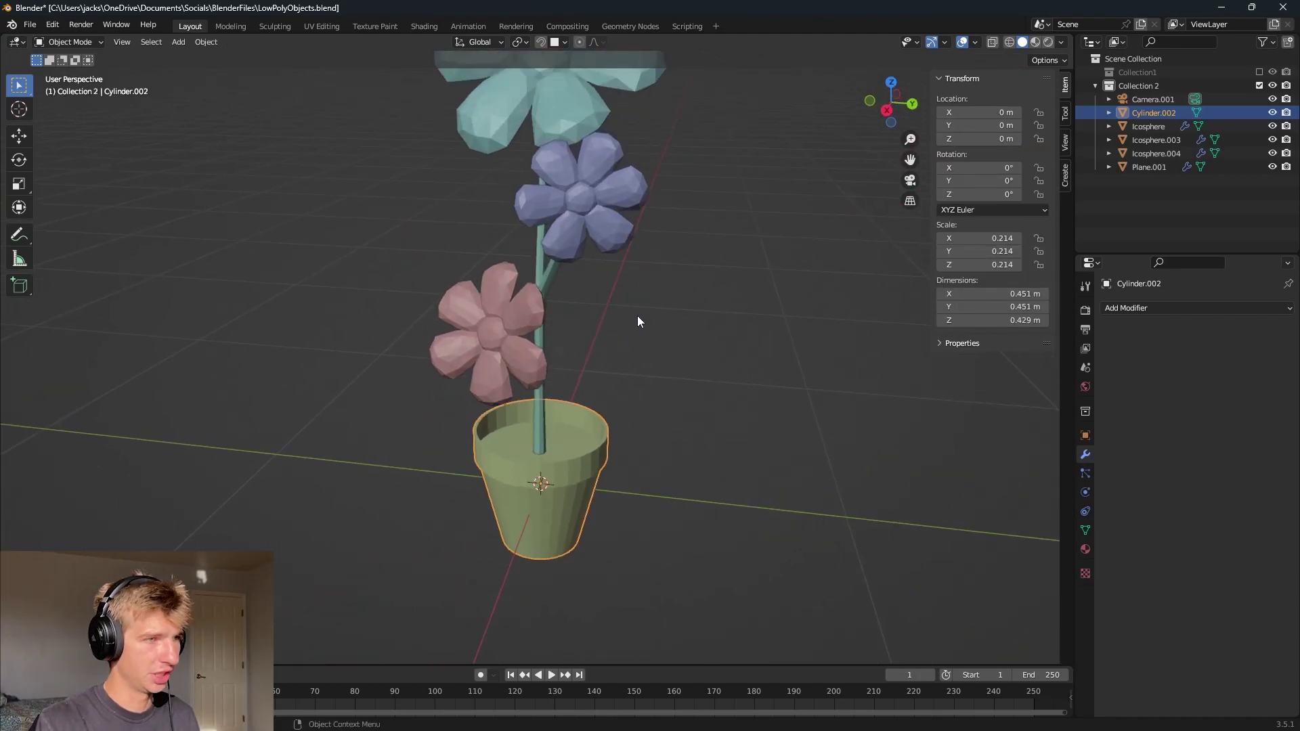
pyautogui.click(642, 316)
pyautogui.hotkey('ctrl', 's')
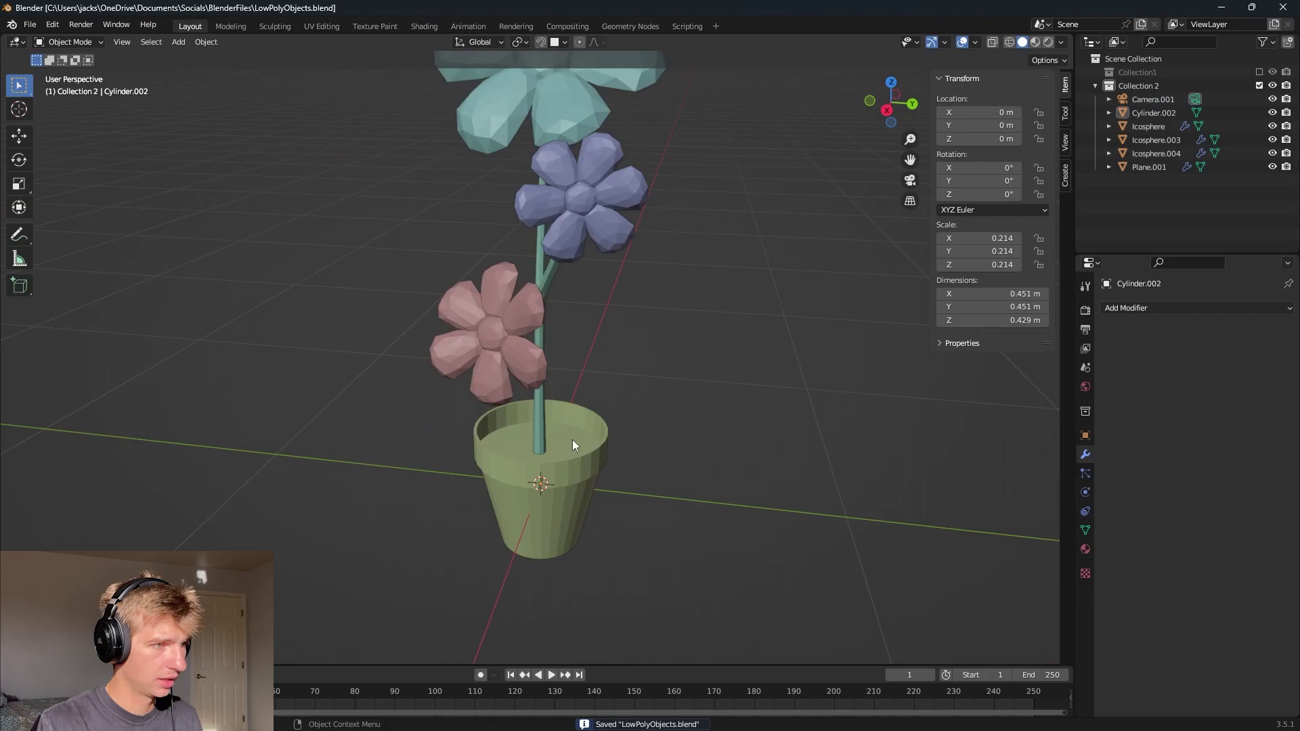
# - Enable Smooth Shading in the stalk's Skin modifier and save the file
pyautogui.click(580, 468)
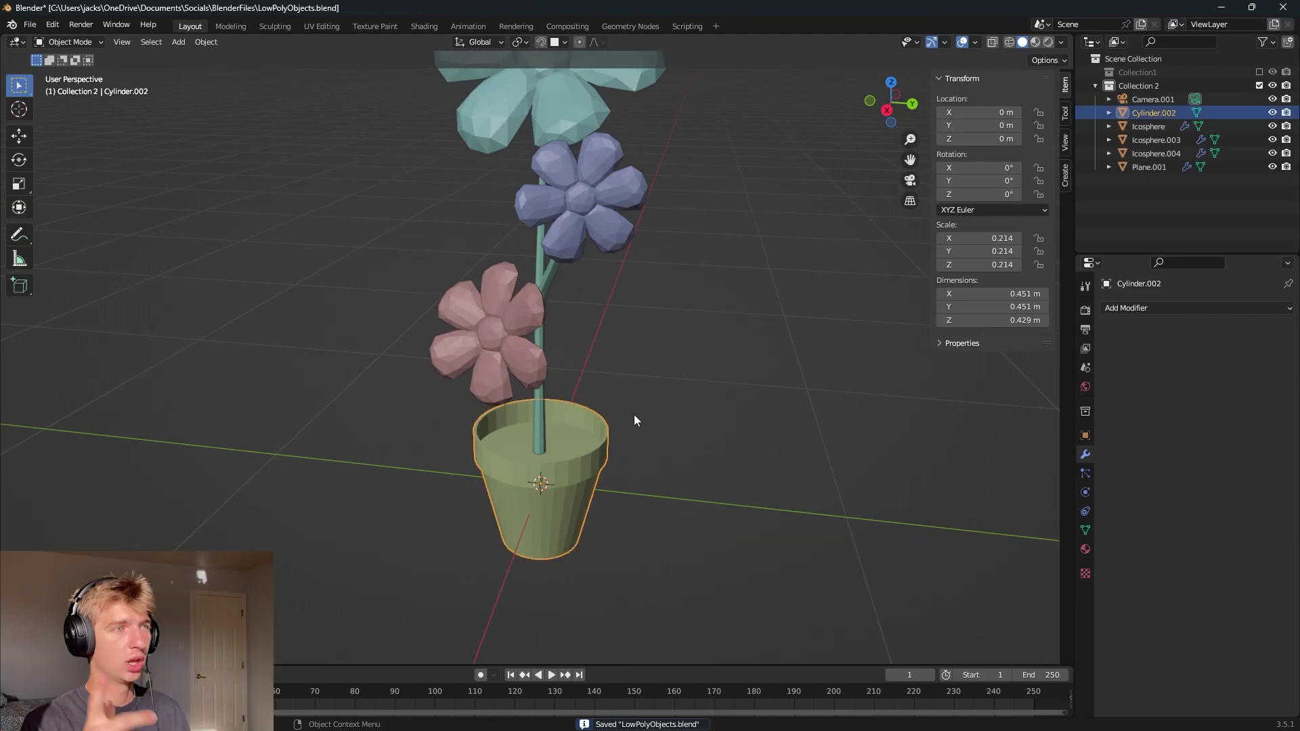
pyautogui.click(540, 423)
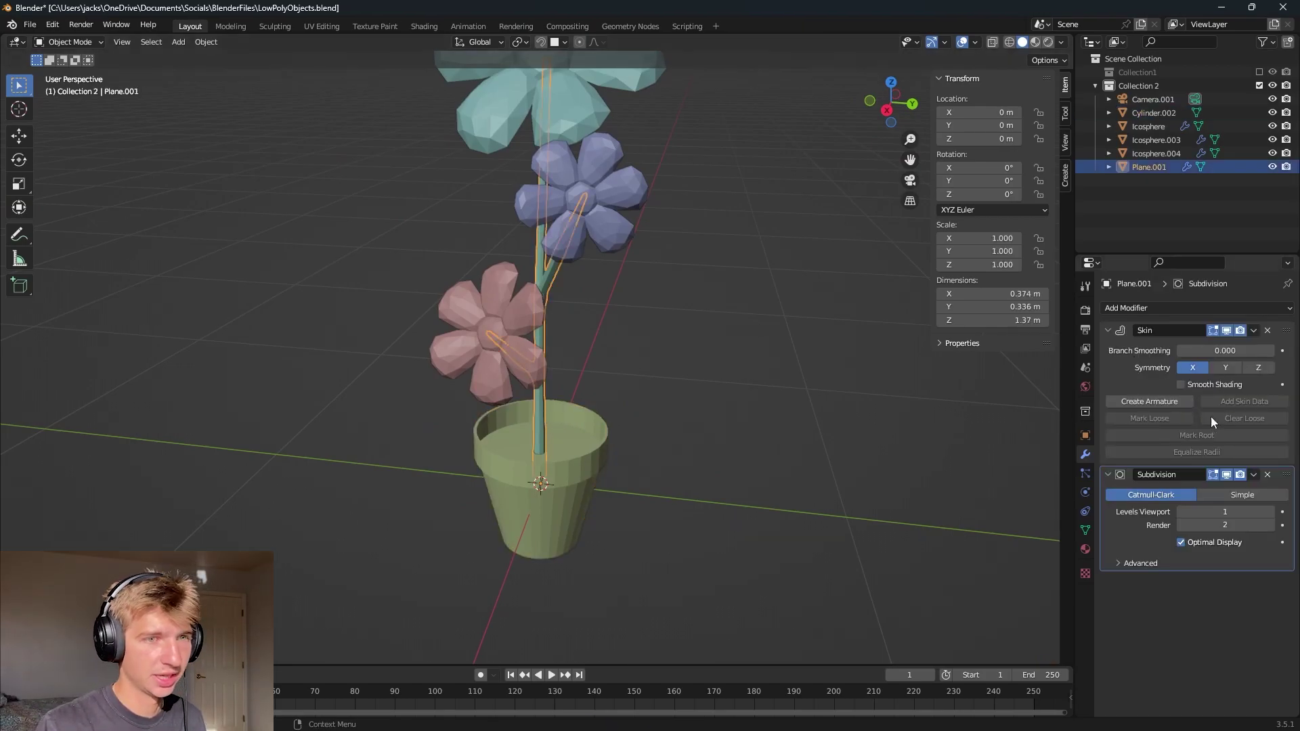
pyautogui.click(1182, 385)
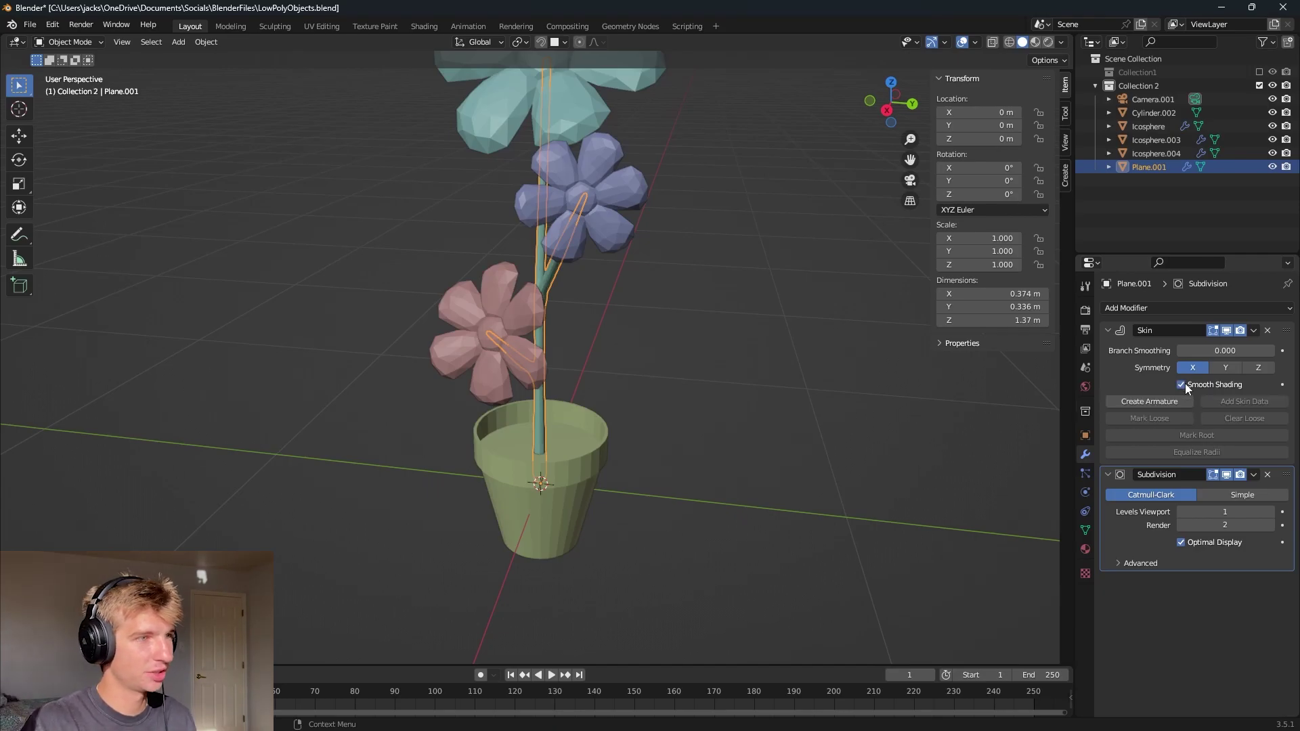
pyautogui.click(825, 429)
pyautogui.hotkey('ctrl', 's')
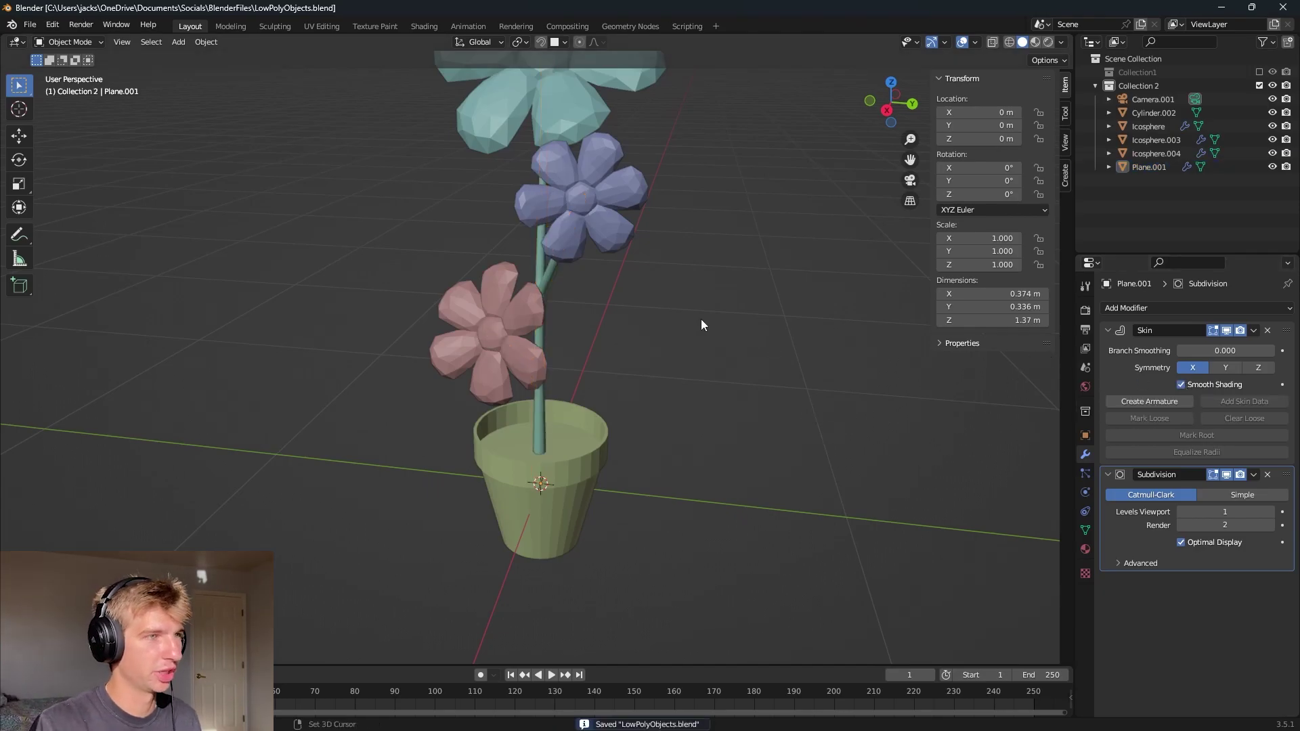
# - Select all three blooms and shade them smooth
pyautogui.press('Home')
pyautogui.click(562, 290)
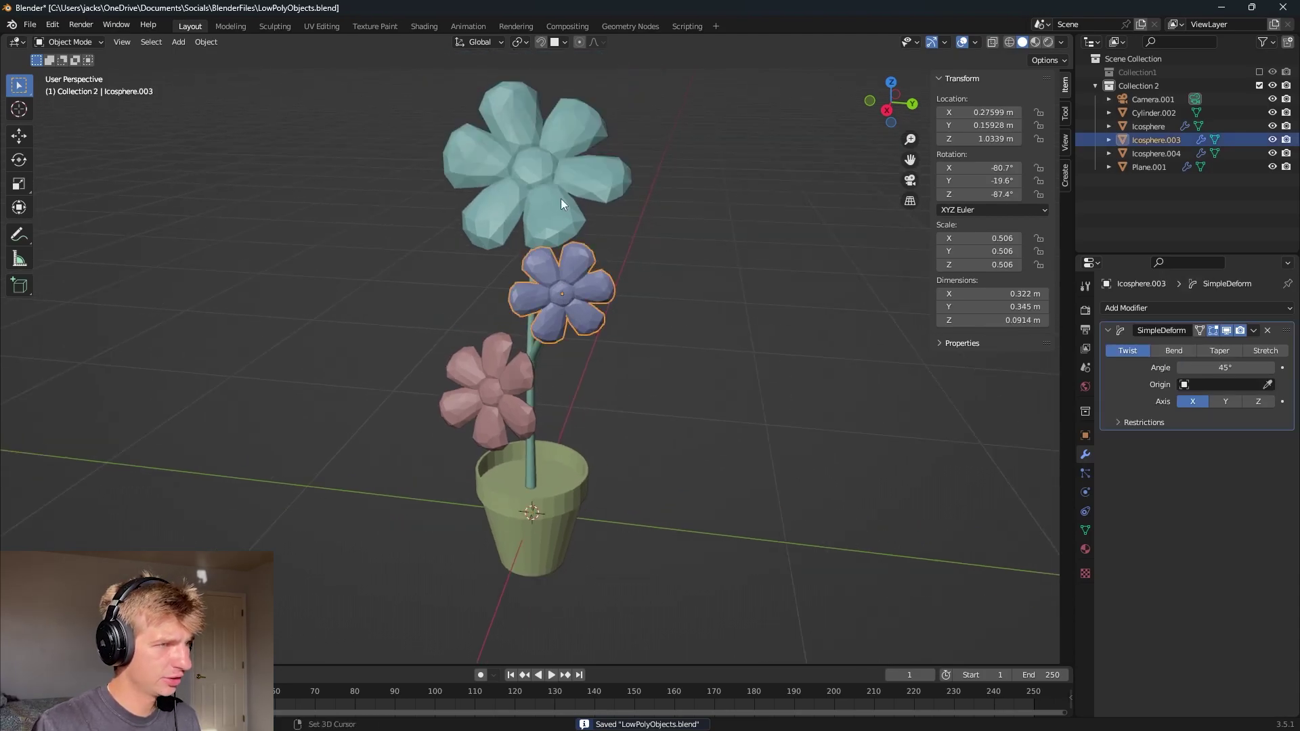
pyautogui.keyDown('shift'); pyautogui.click(561, 198); pyautogui.keyUp('shift')
pyautogui.keyDown('shift'); pyautogui.click(488, 390); pyautogui.keyUp('shift')
pyautogui.rightClick(672, 319)
pyautogui.click(673, 319)
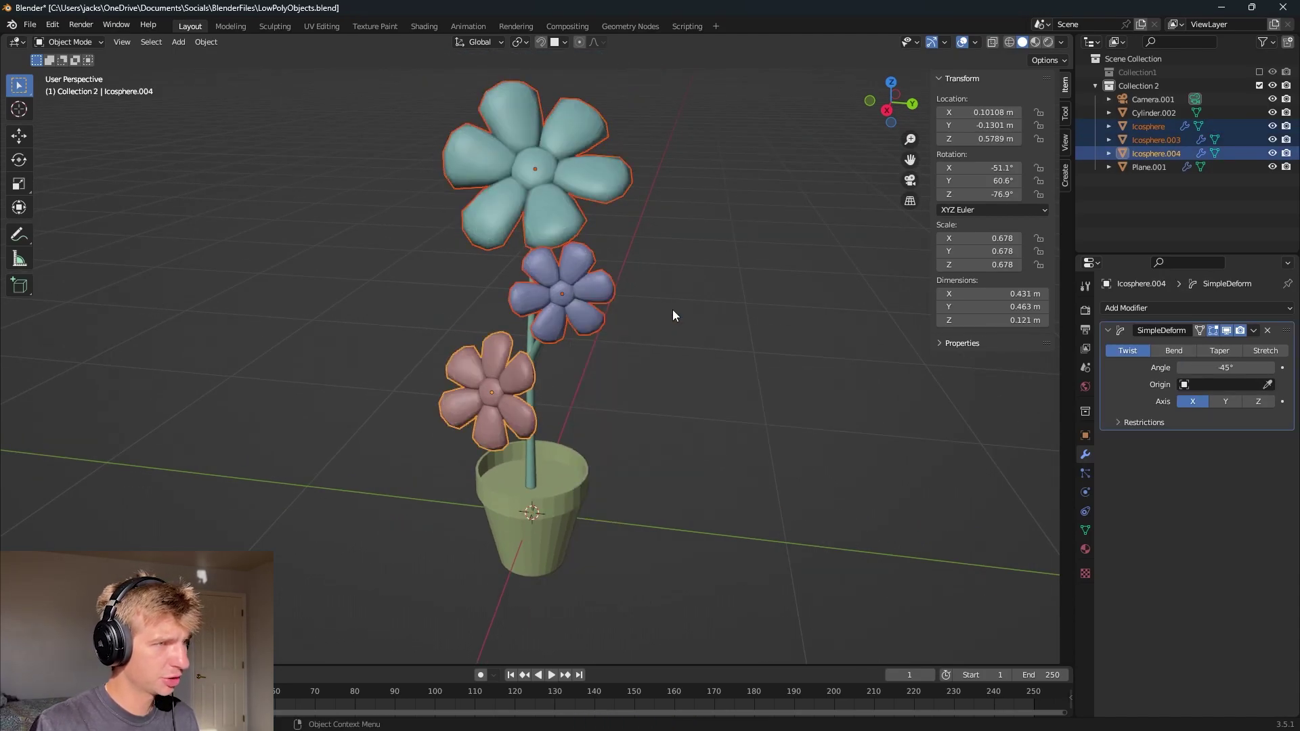
# - Apply smooth shading to the pot
pyautogui.click(571, 497)
pyautogui.rightClick(788, 406)
pyautogui.click(780, 418)
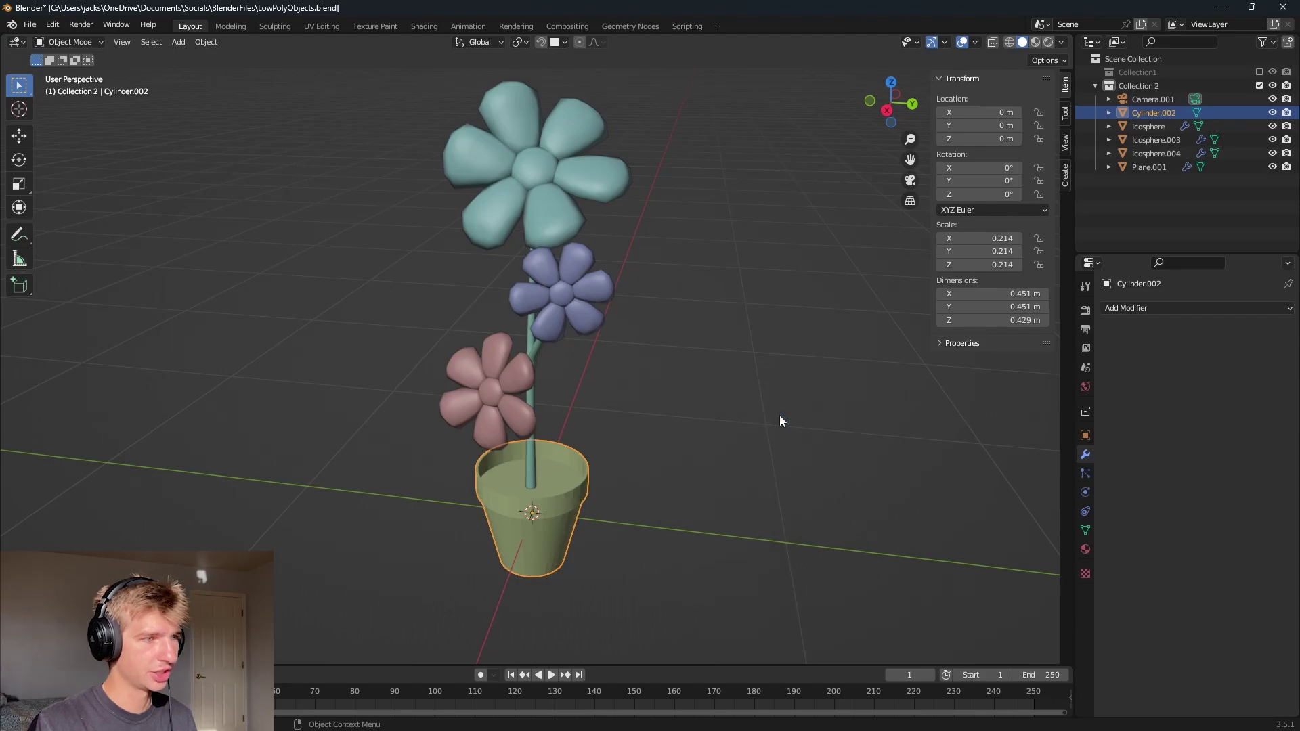
# - Bevel the edge loop along the pot's top rim by about 0.0169 m with 2 segments
pyautogui.scroll(5, 673, 467)
pyautogui.press('Tab')
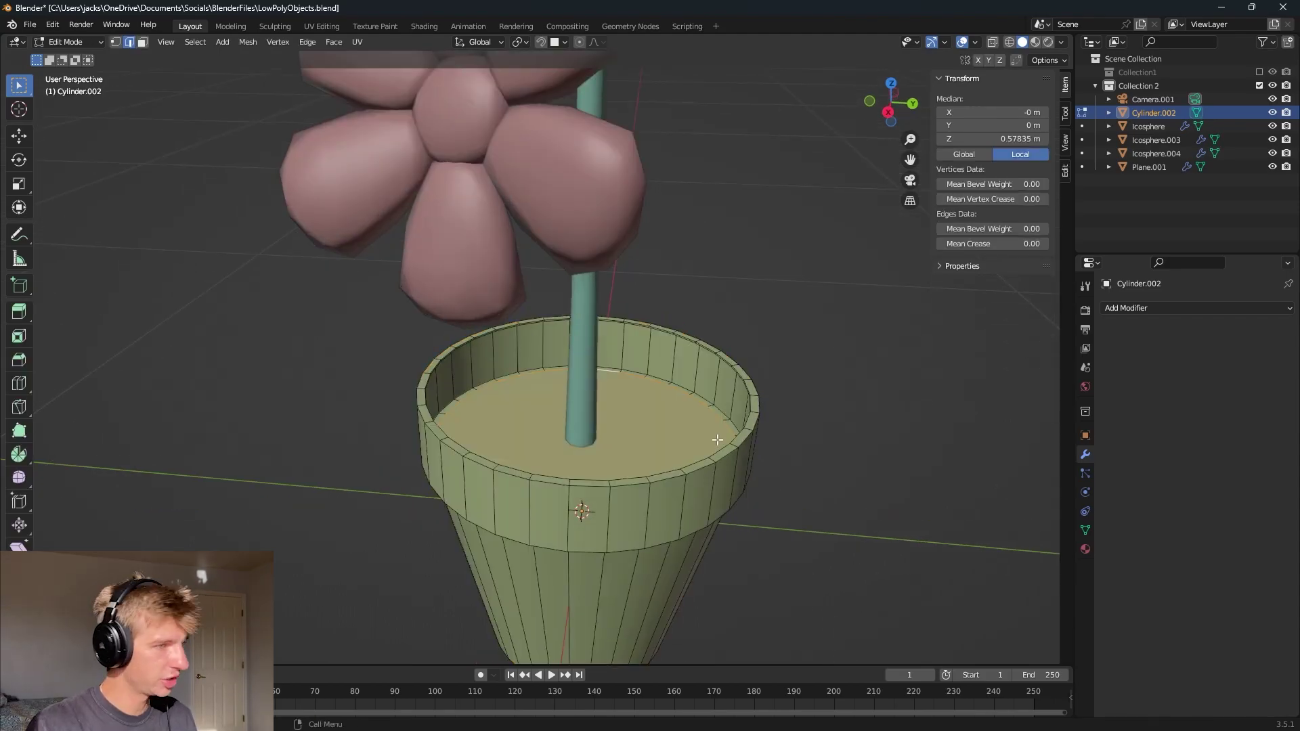
pyautogui.keyDown('alt'); pyautogui.click(631, 478); pyautogui.keyUp('alt')
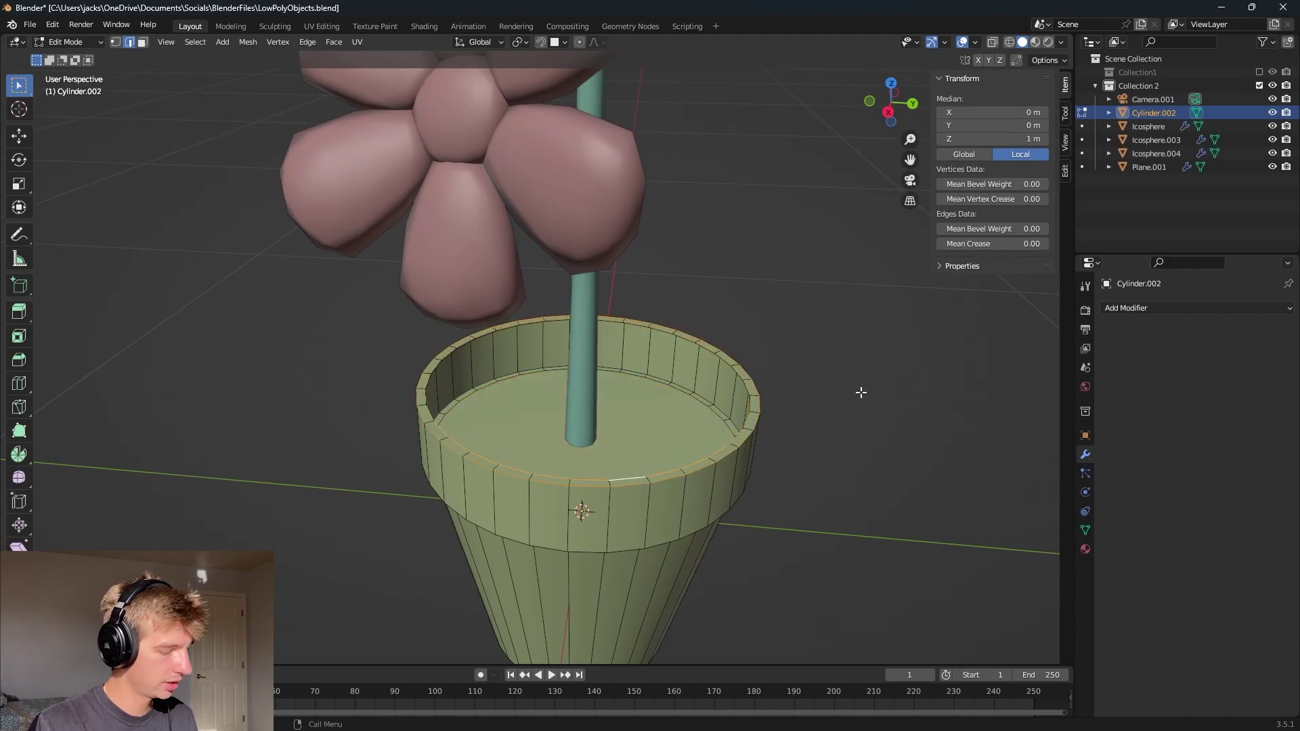
pyautogui.hotkey('ctrl', 'b')
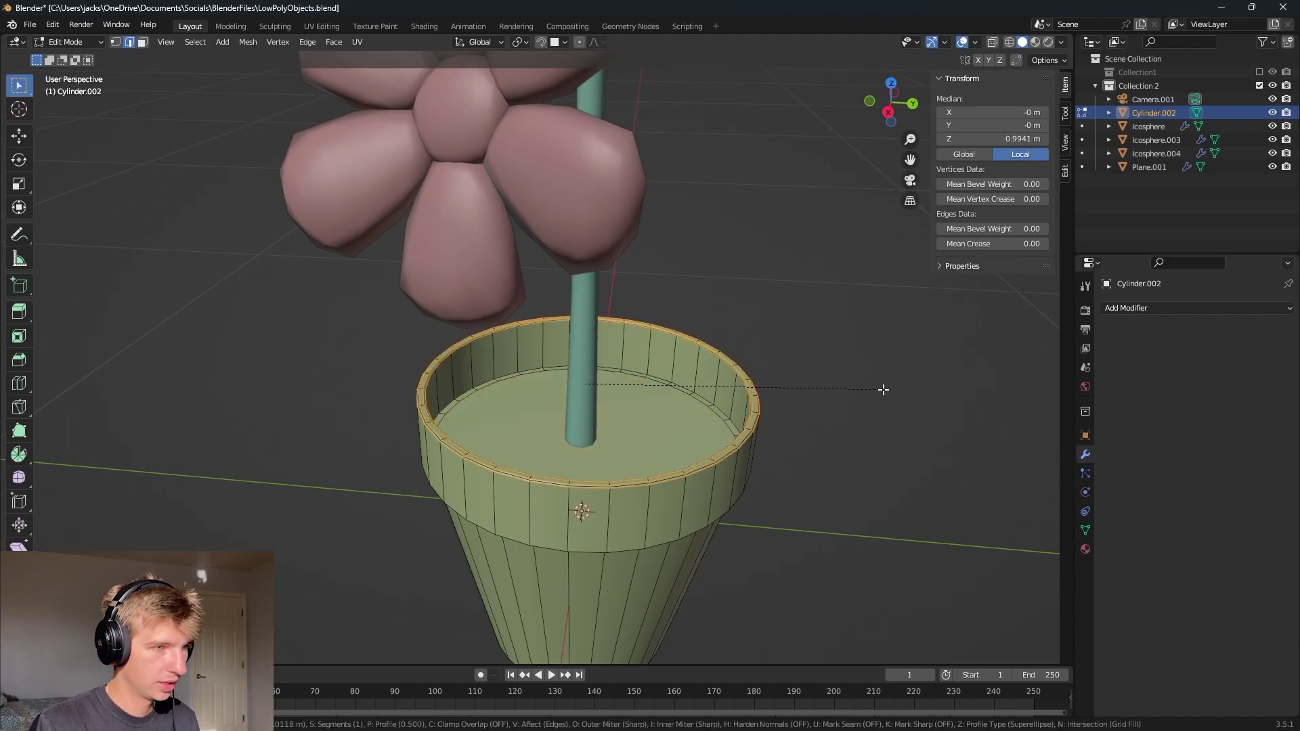
pyautogui.scroll(1, 883, 390)
pyautogui.click(884, 390)
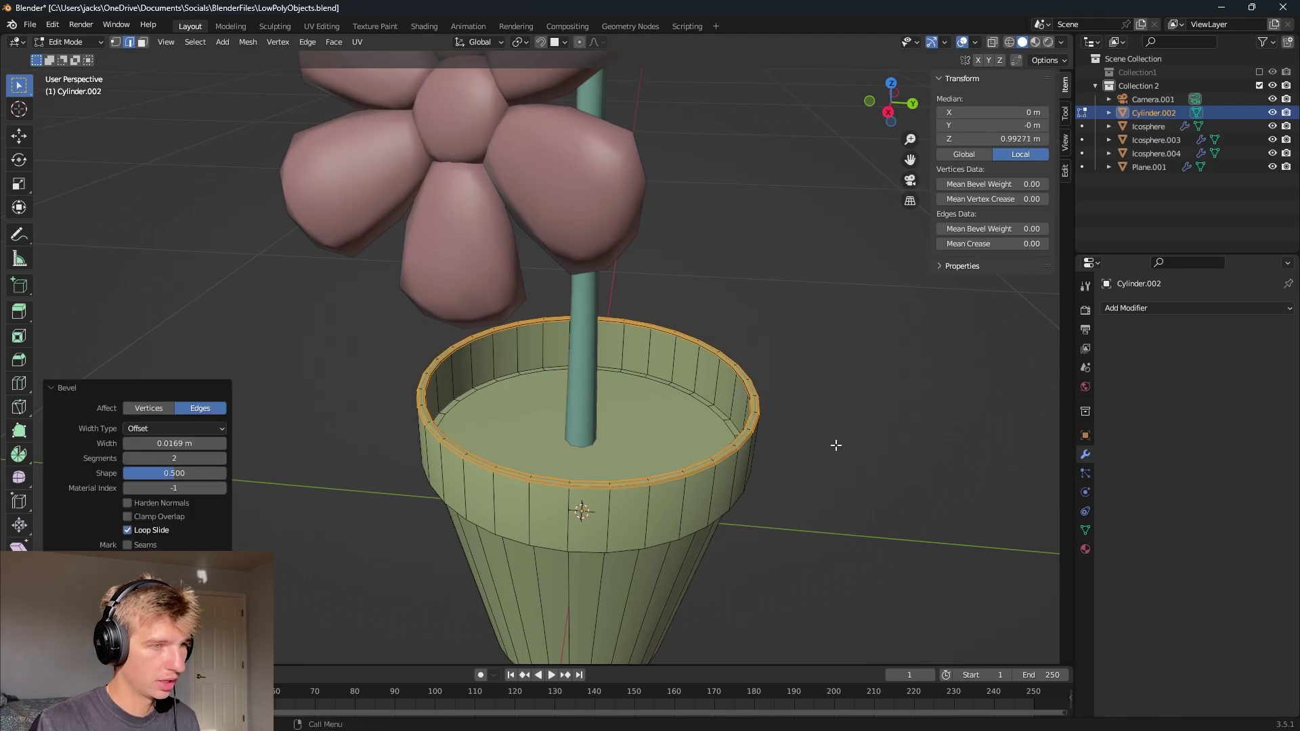
pyautogui.press('Tab')
# - Bevel the edge loop along the rim's lower outer edge by about 0.0147 m with 2 segments, and save the file
pyautogui.moveTo(806, 508); pyautogui.dragTo(794, 431, button='middle')
pyautogui.press('Tab')
pyautogui.scroll(1, 798, 397)
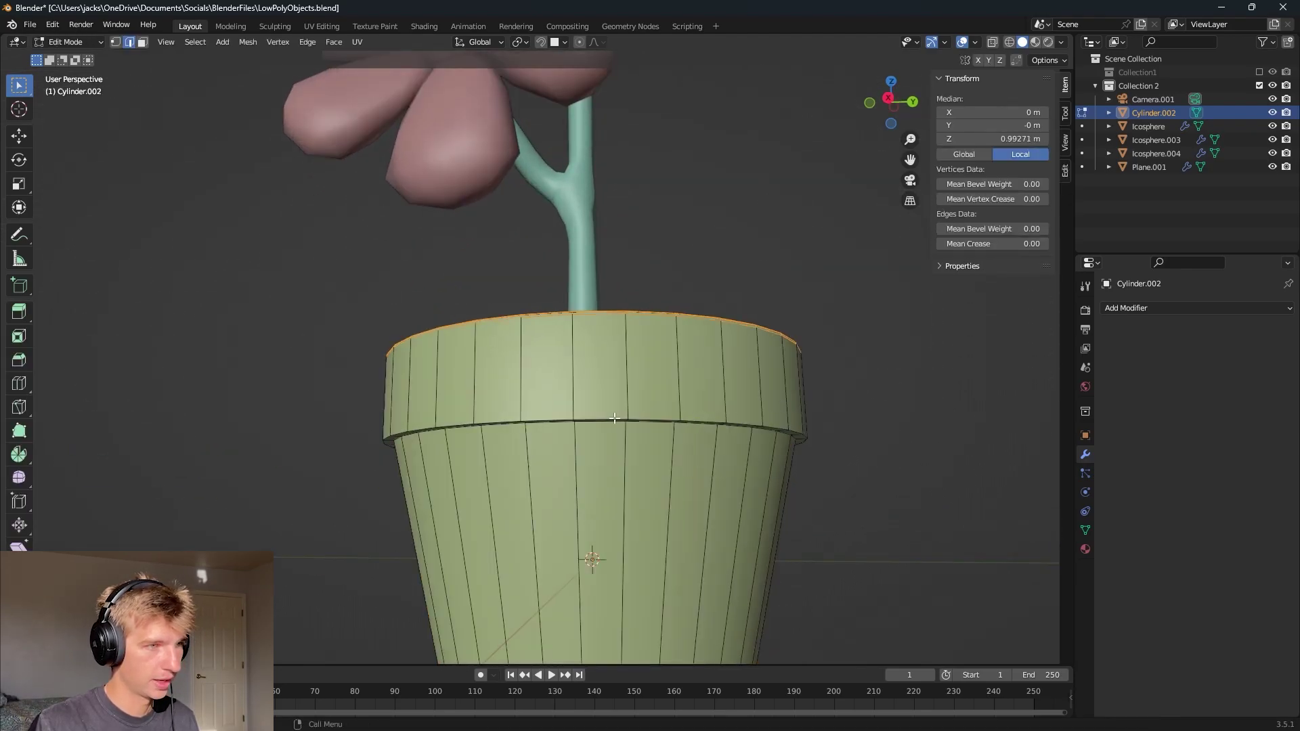
pyautogui.keyDown('alt'); pyautogui.click(655, 421); pyautogui.keyUp('alt')
pyautogui.scroll(2, 704, 410)
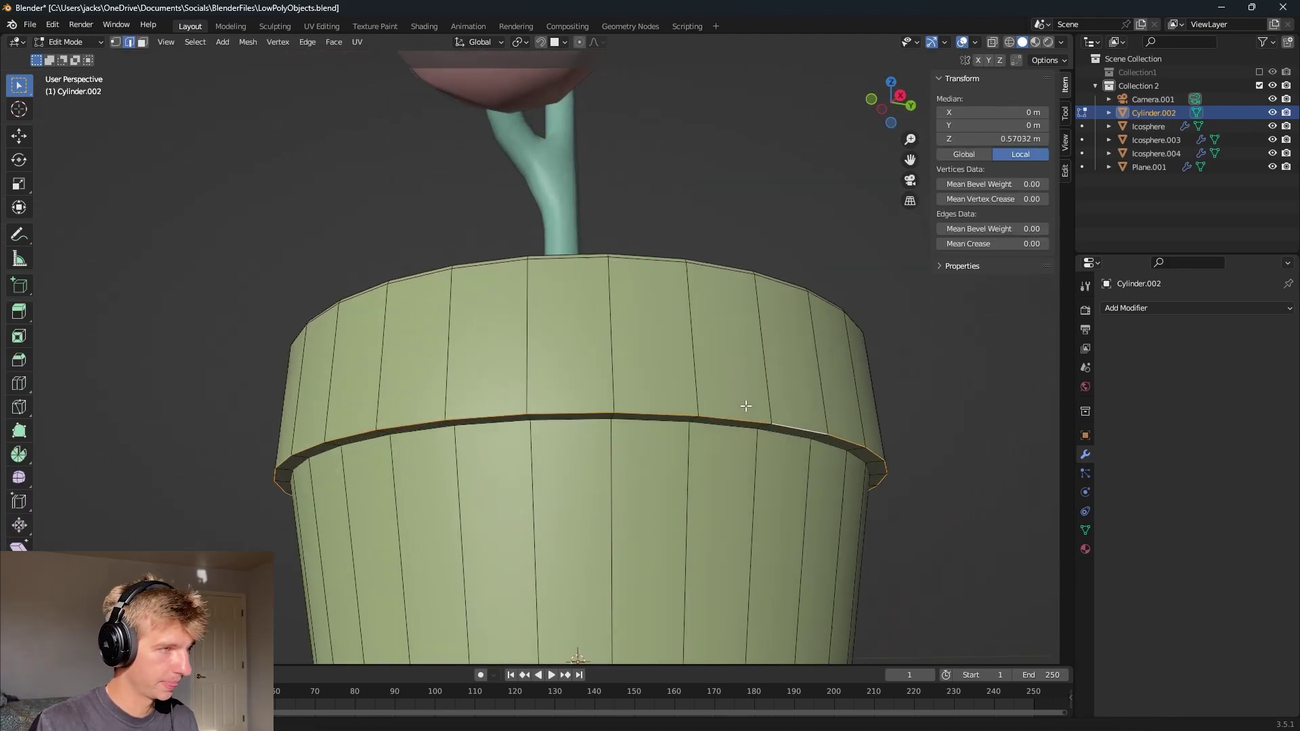
pyautogui.hotkey('ctrl', 'b')
pyautogui.click(832, 400)
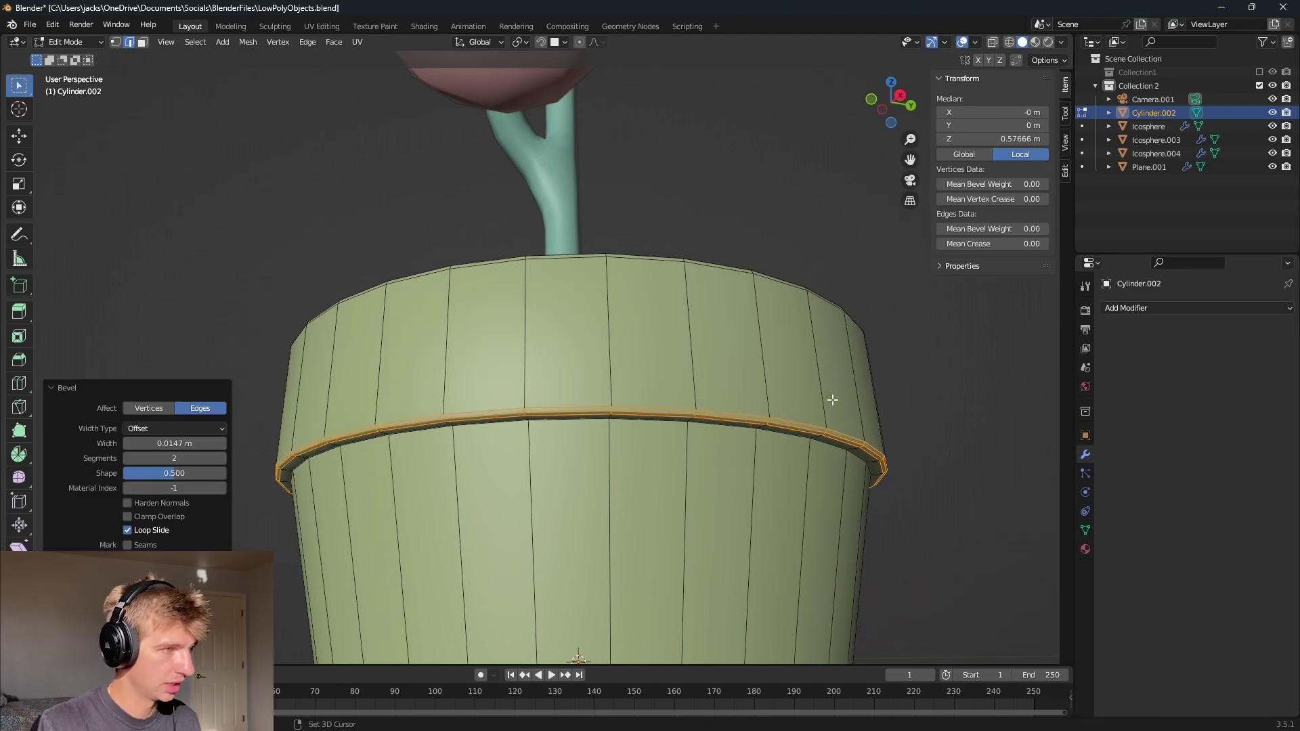
pyautogui.scroll(-6, 832, 405)
pyautogui.press('Tab')
pyautogui.hotkey('ctrl', 's')
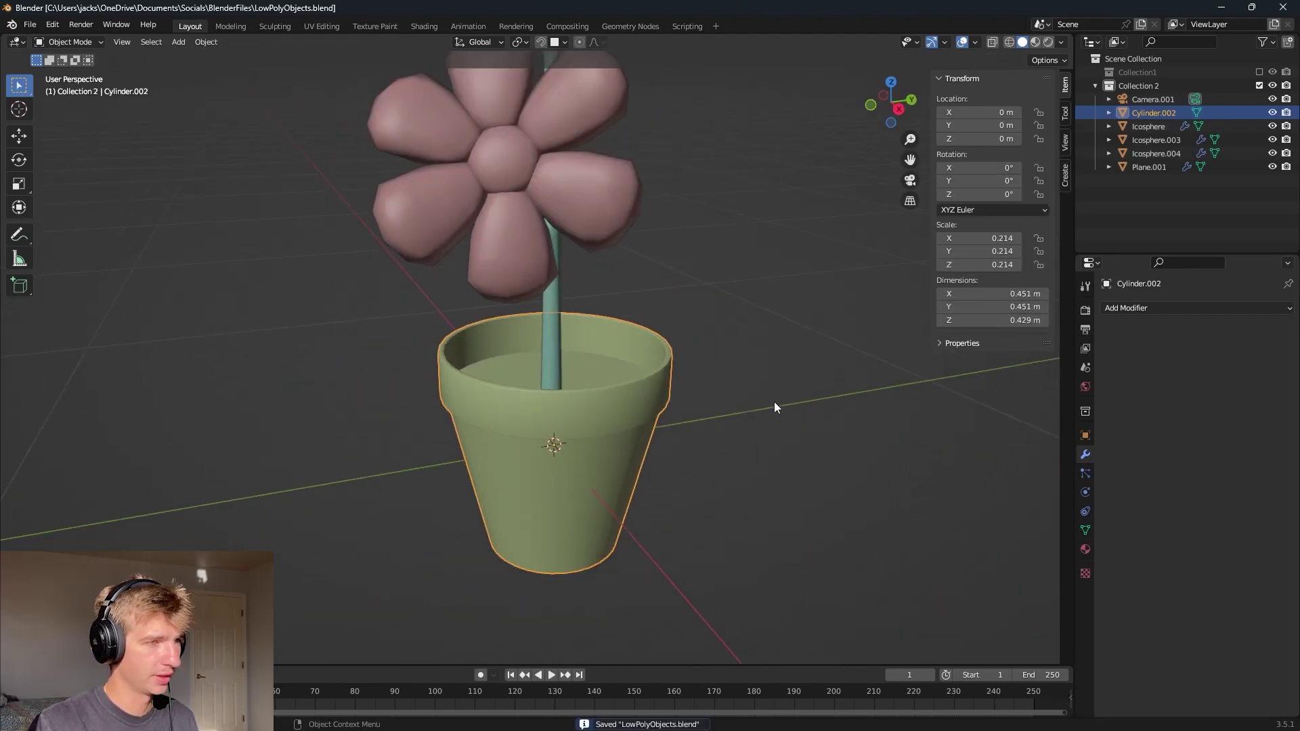
# - Switch the viewport to rendered shading and deselect the pot
pyautogui.click(1049, 42)
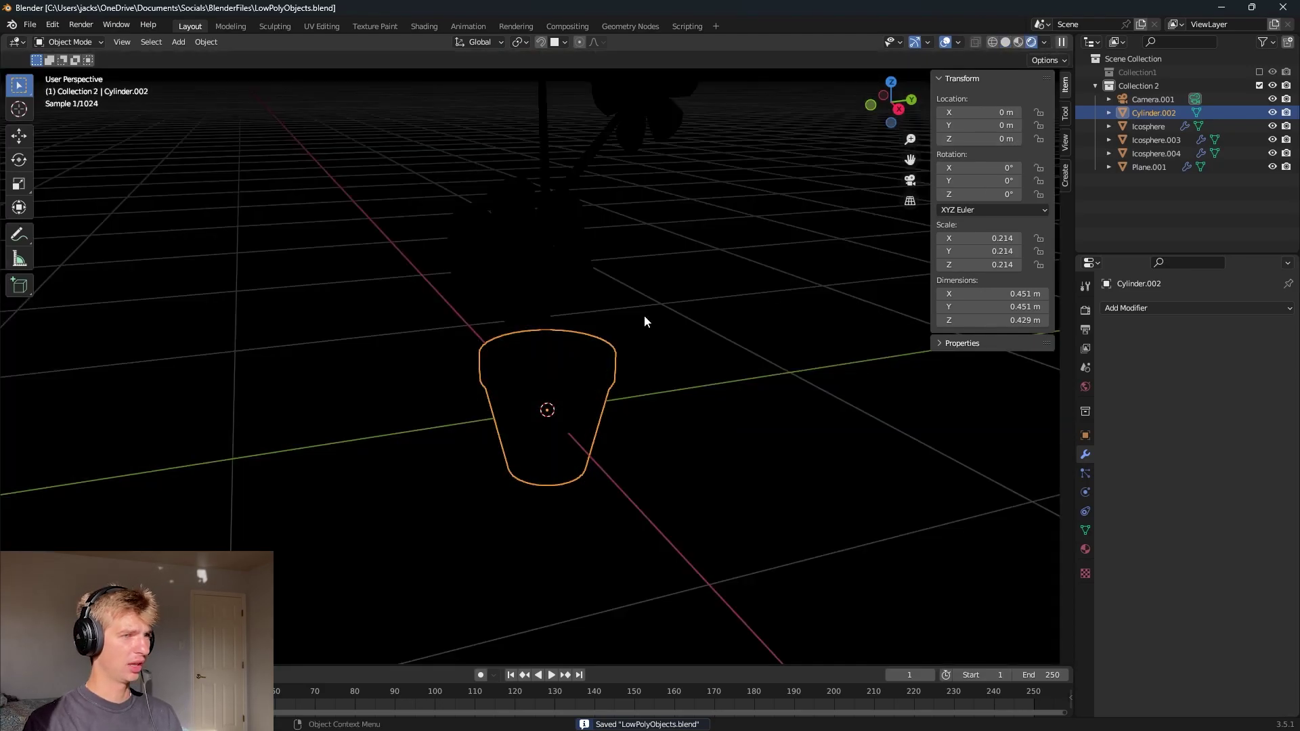
pyautogui.click(824, 277)
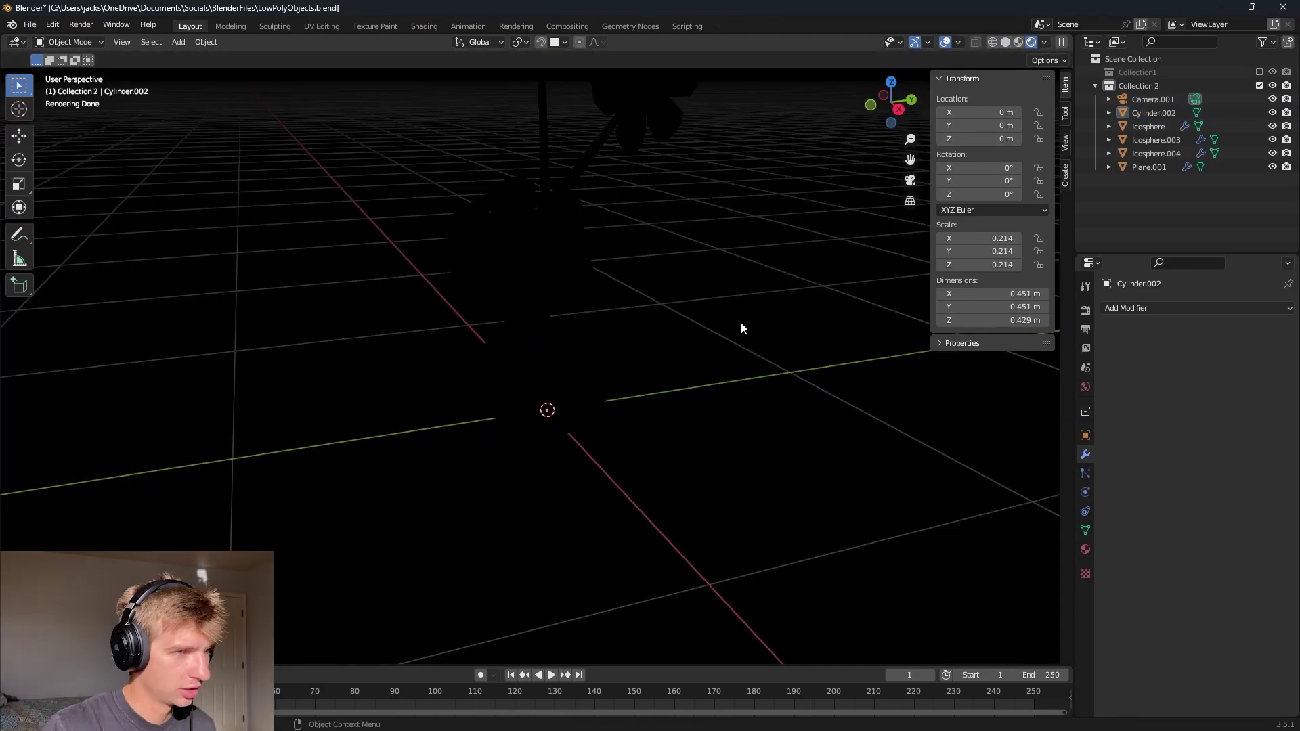
# - Add an area light at the origin and raise it straight up to a height of about 2.31 m above the flower
pyautogui.hotkey('shift', 'a')
pyautogui.moveTo(708, 490)
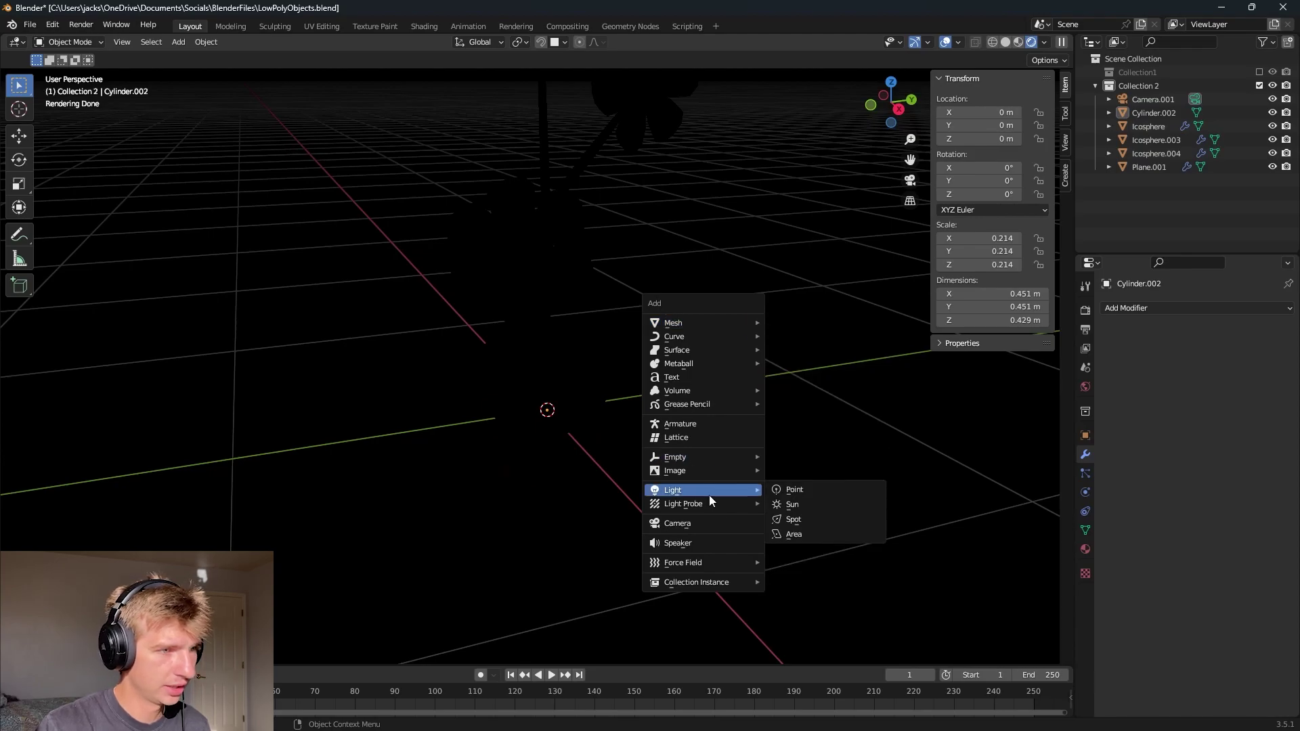
pyautogui.click(792, 534)
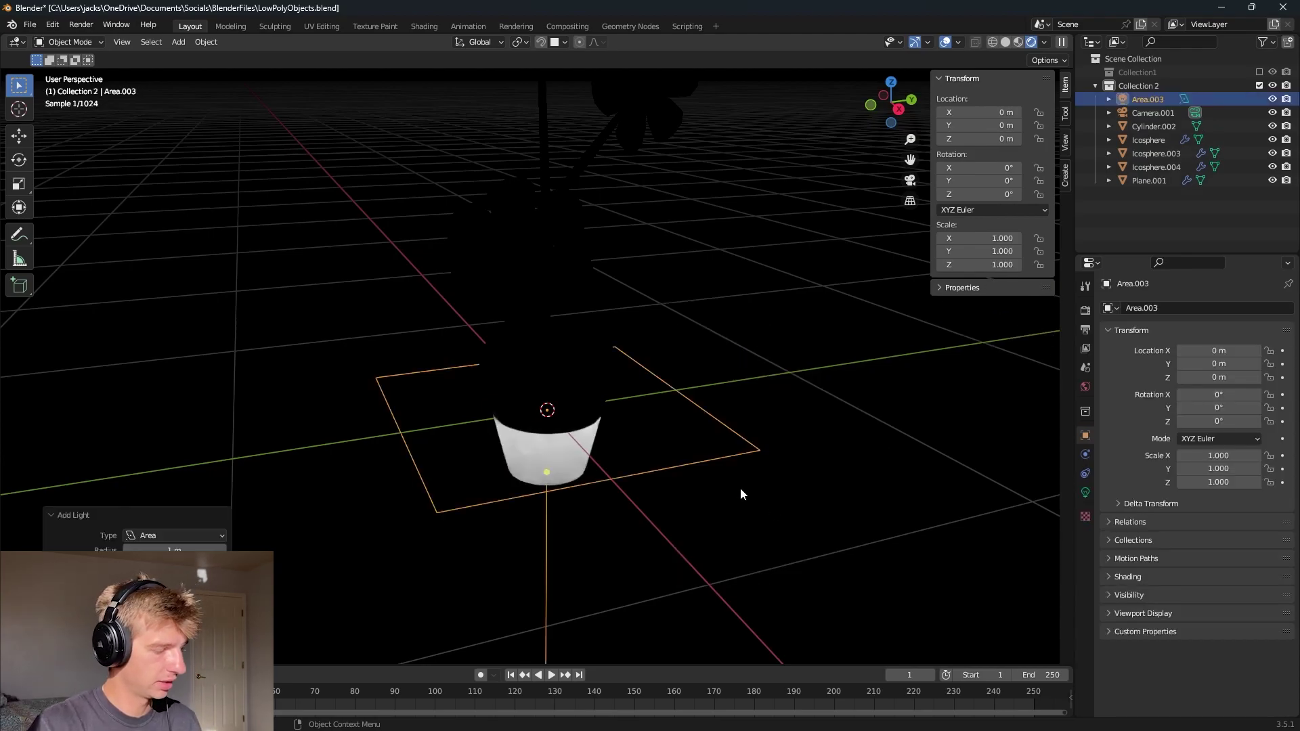
pyautogui.scroll(-4, 740, 487)
pyautogui.press('g')
pyautogui.press('z')
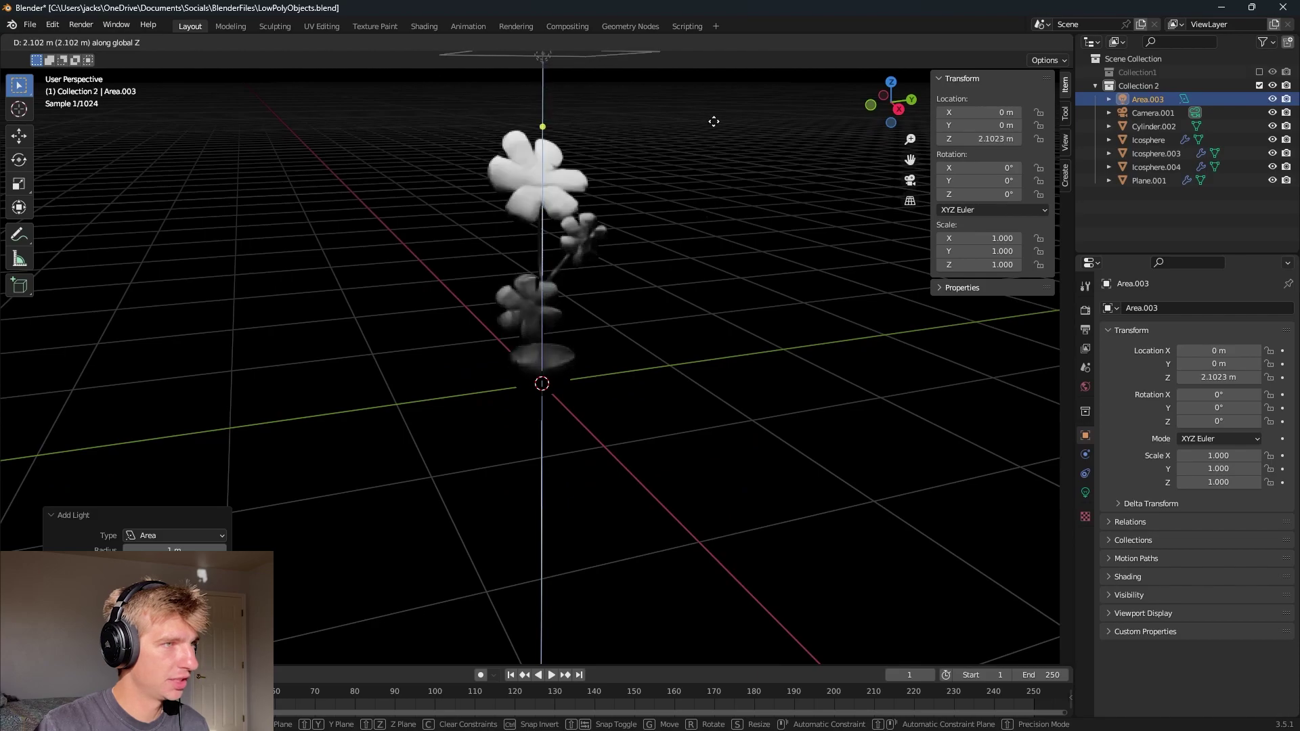
pyautogui.click(717, 81)
pyautogui.scroll(-4, 651, 311)
pyautogui.moveTo(669, 266); pyautogui.dragTo(664, 289, button='middle')
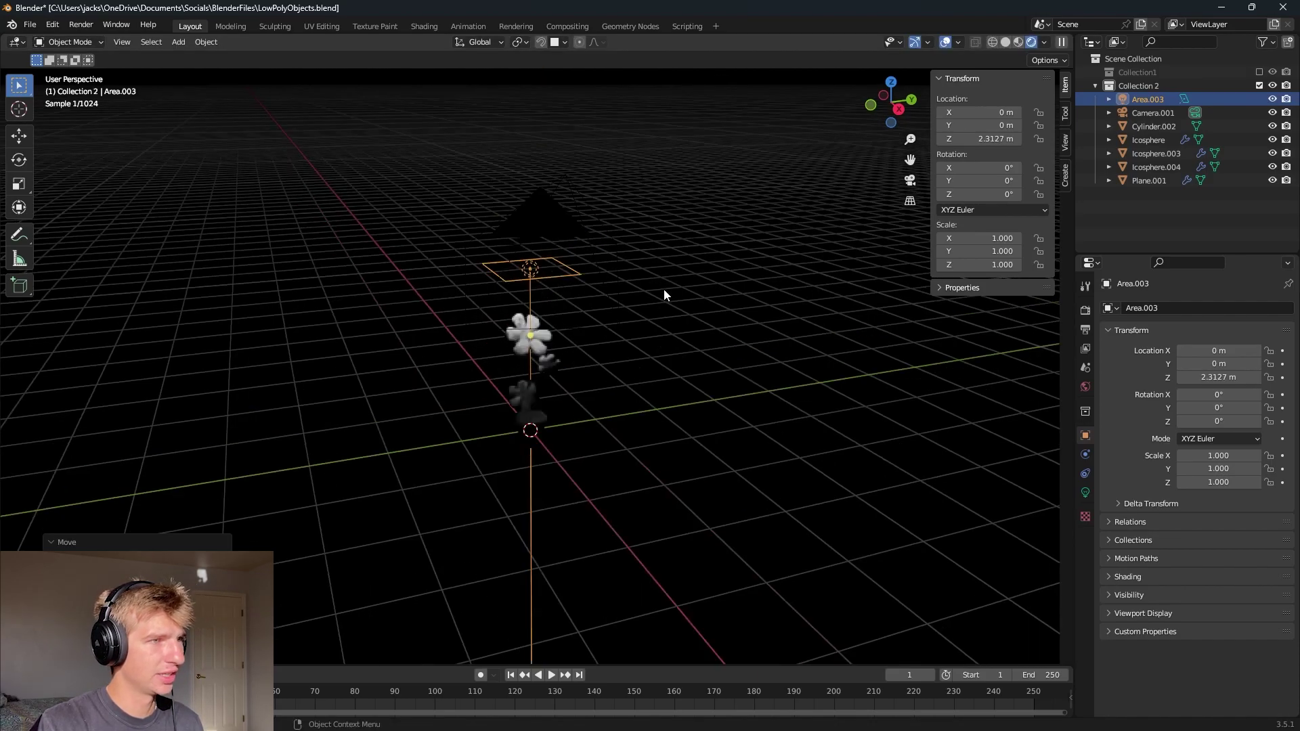
# - Change the scene's render engine to Eevee
pyautogui.click(1085, 311)
pyautogui.click(1205, 309)
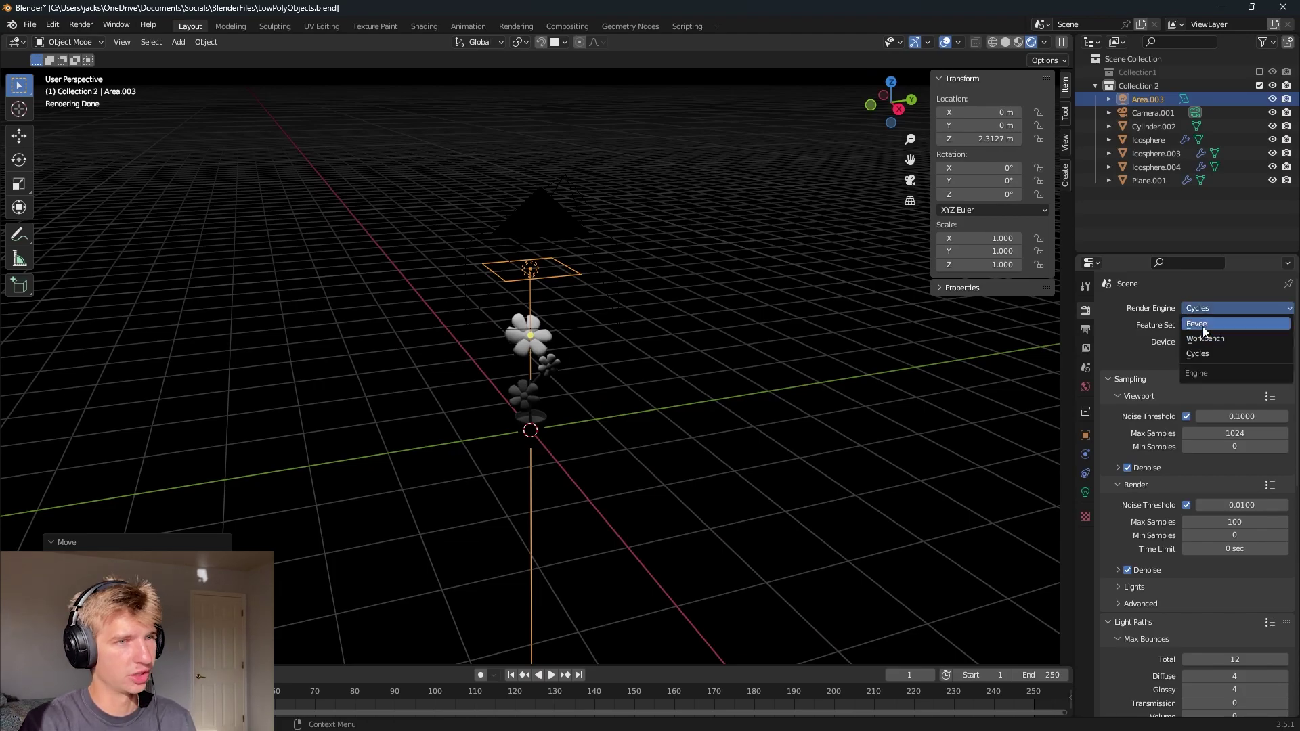
pyautogui.click(1199, 324)
pyautogui.moveTo(818, 327); pyautogui.dragTo(648, 287, button='middle')
pyautogui.press('r')
pyautogui.press('x')
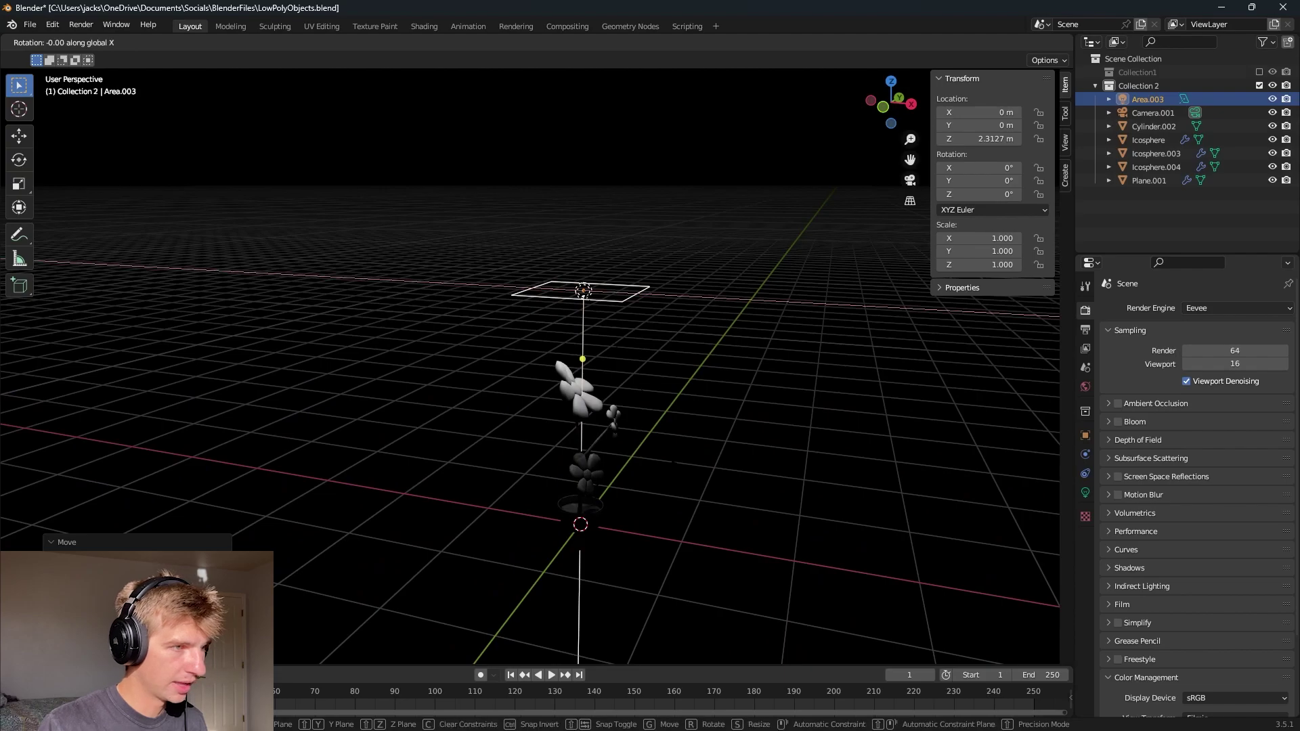
pyautogui.press('Escape')
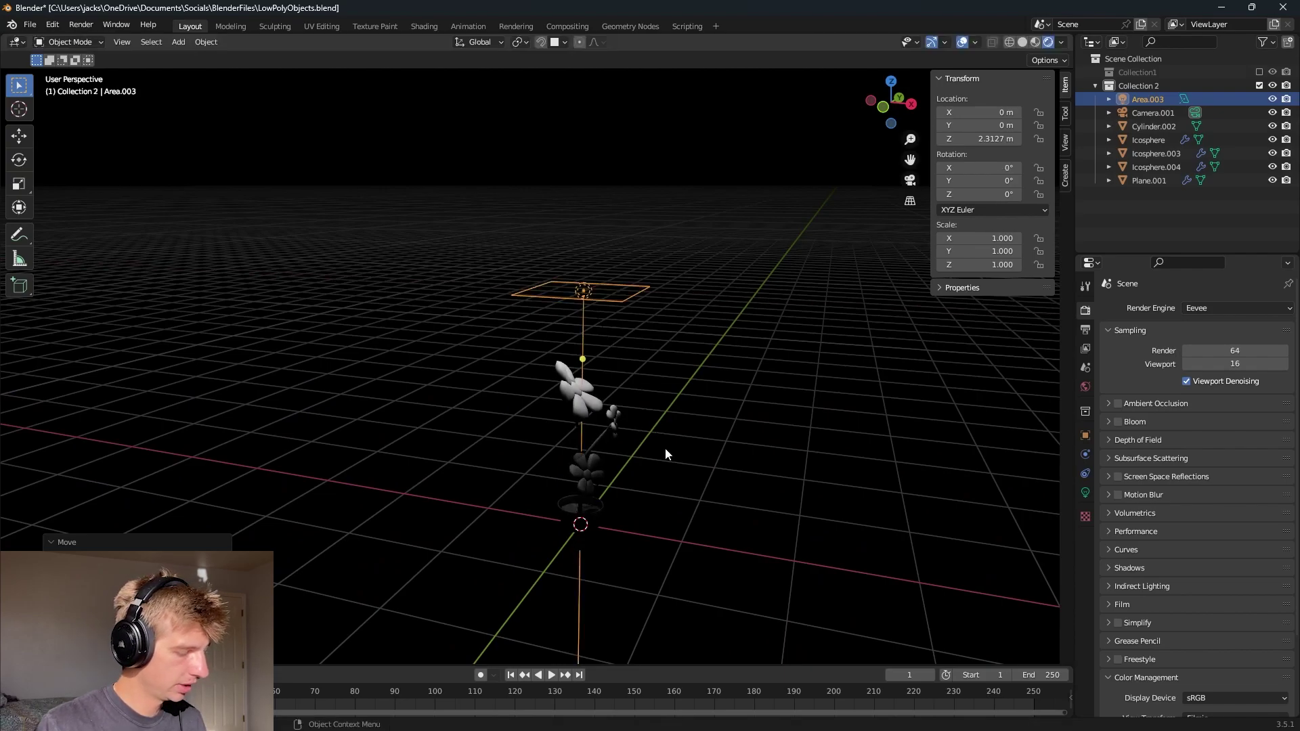
# - Move the area light along X to about -0.27 m and tilt it to about -15.6° around Y
pyautogui.press('g')
pyautogui.press('x')
pyautogui.click(703, 452)
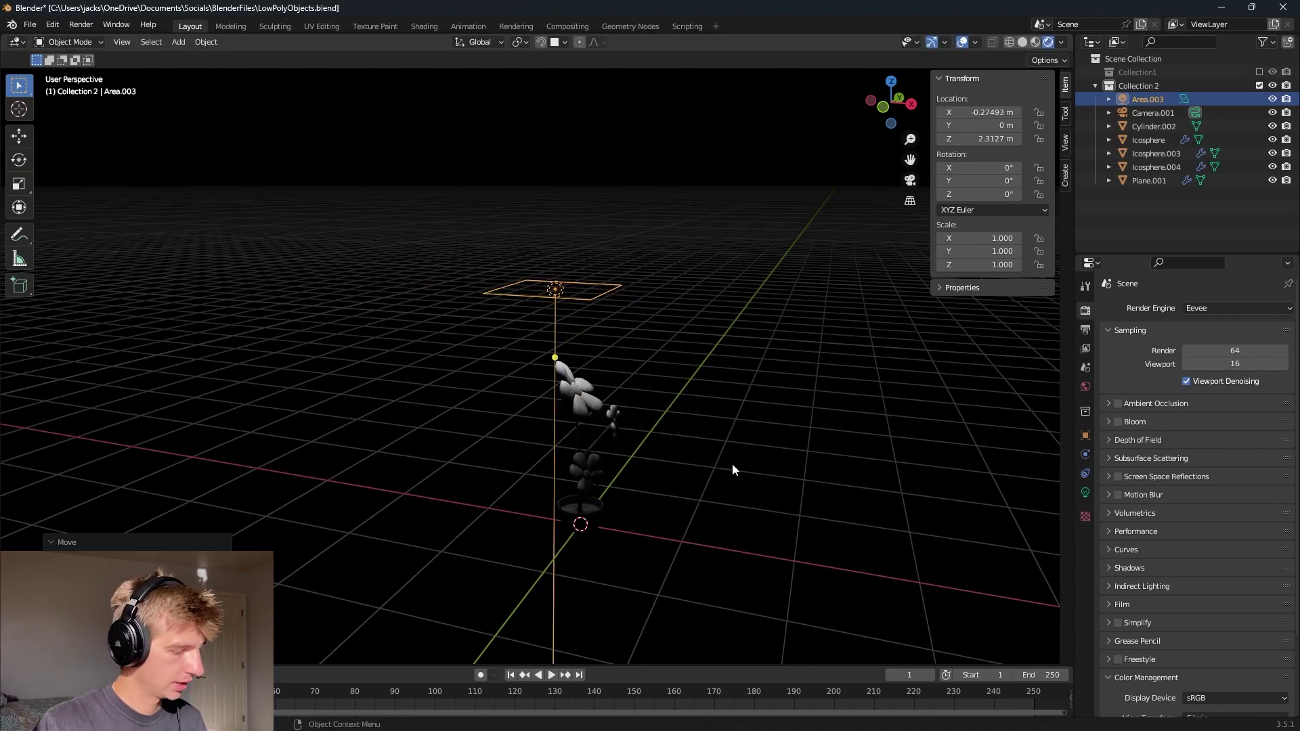
pyautogui.press('r')
pyautogui.press('y')
pyautogui.click(818, 441)
# - Raise the area light along Z to a height of about 3.25 m
pyautogui.press('g')
pyautogui.press('z')
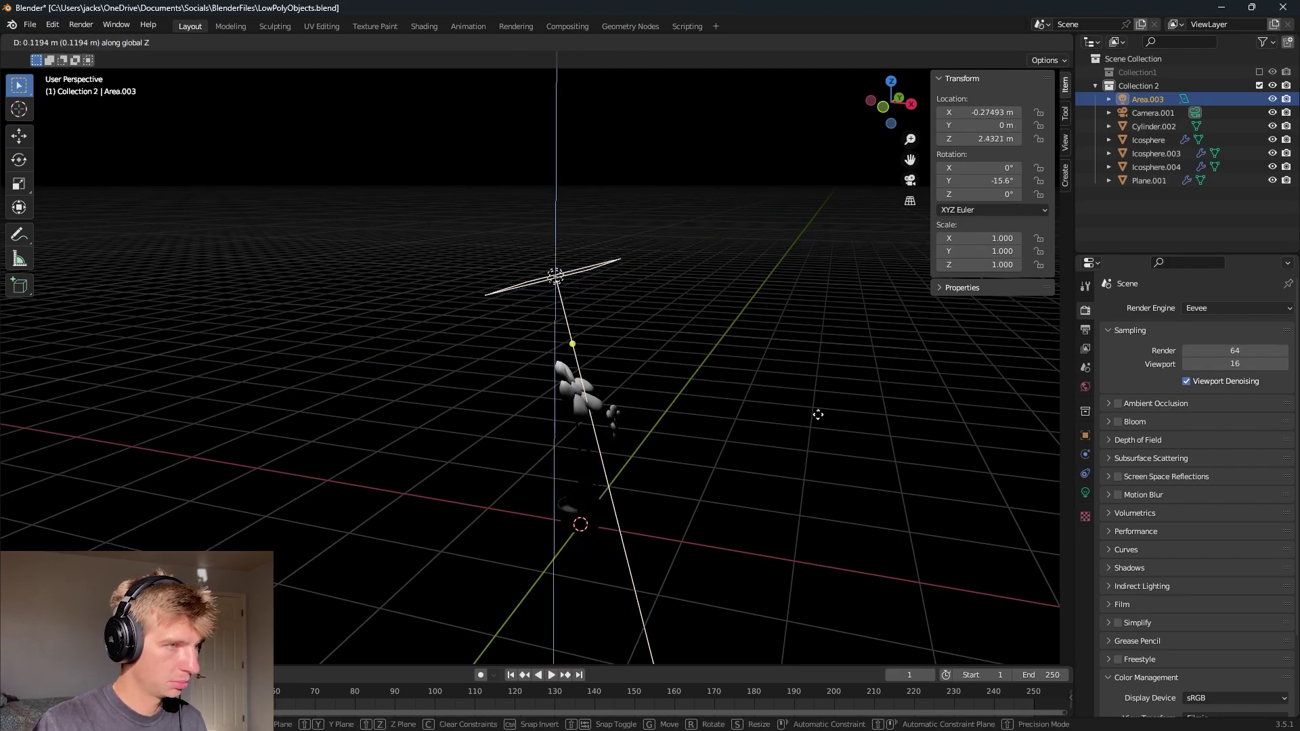
pyautogui.click(817, 332)
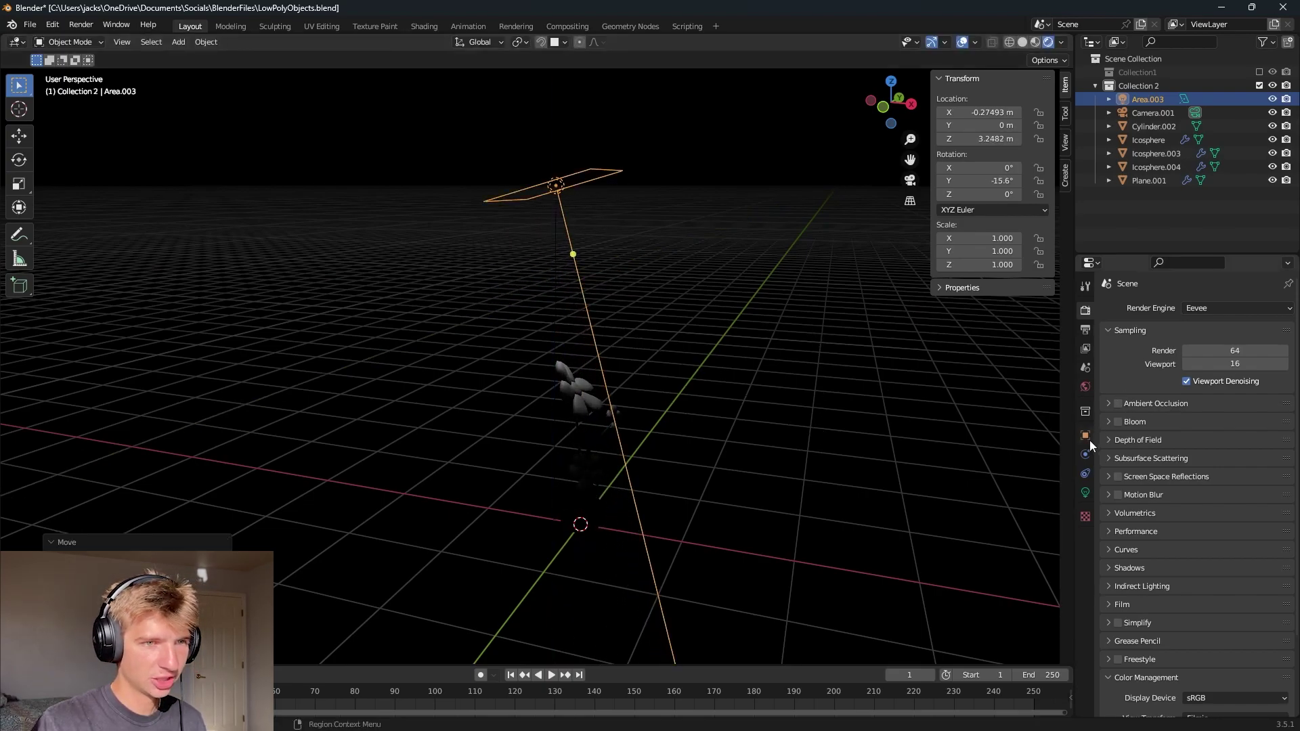
# - Increase the area light's power to about 261.5 W and view the scene through the camera
pyautogui.click(1085, 493)
pyautogui.moveTo(1227, 394); pyautogui.dragTo(1273, 395)
pyautogui.moveTo(712, 369); pyautogui.dragTo(580, 355, button='middle')
pyautogui.press('KP_0')
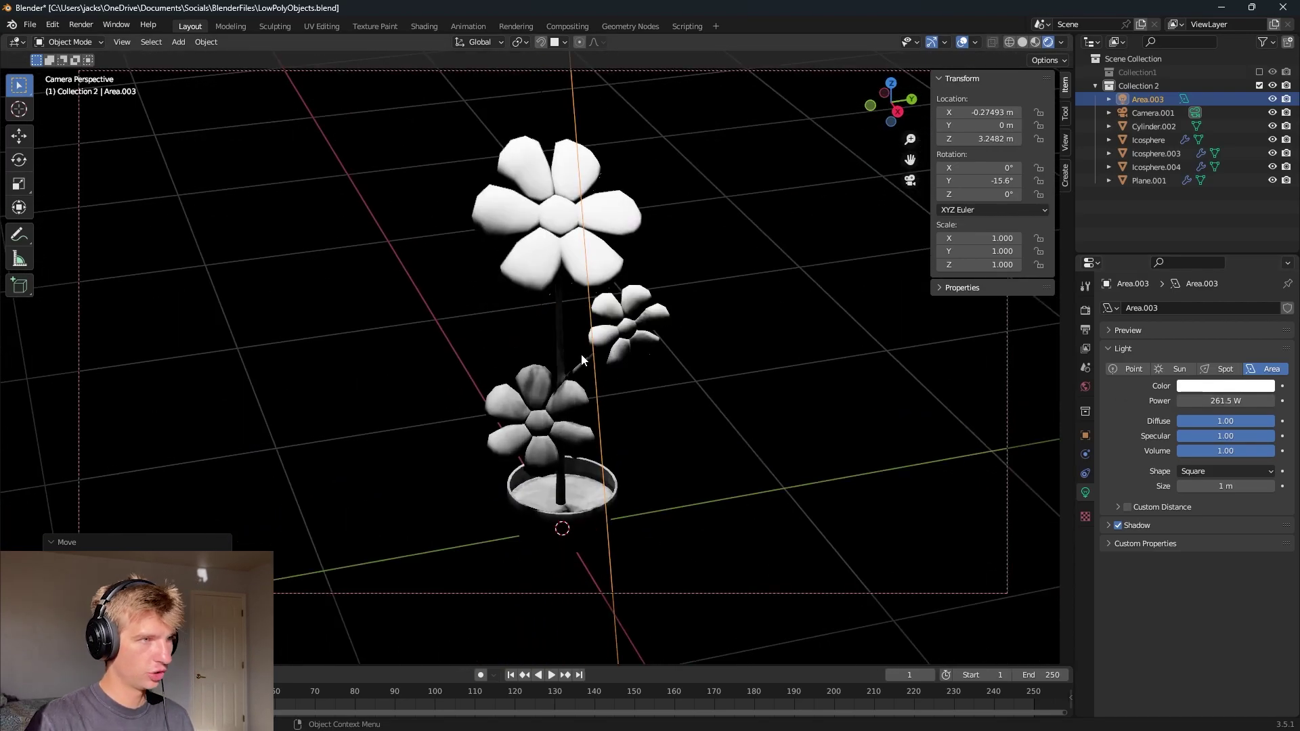
pyautogui.click(818, 441)
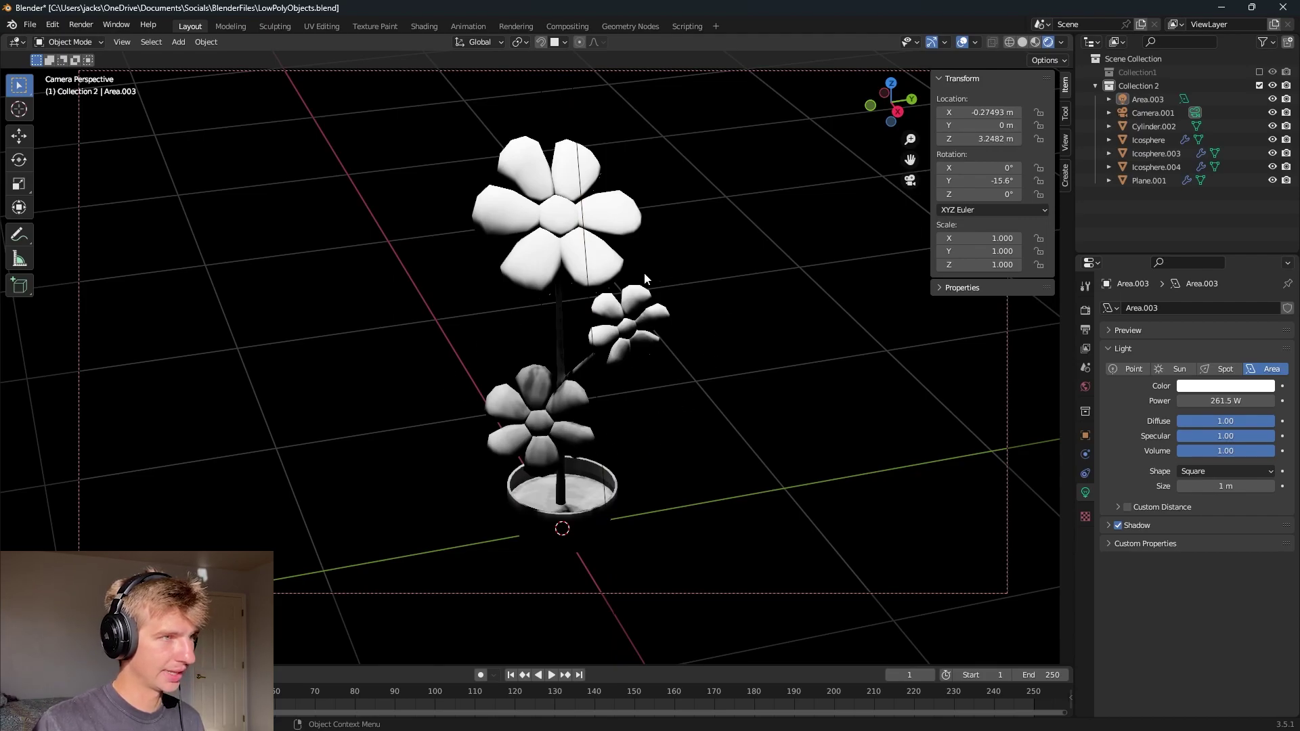
pyautogui.click(560, 198)
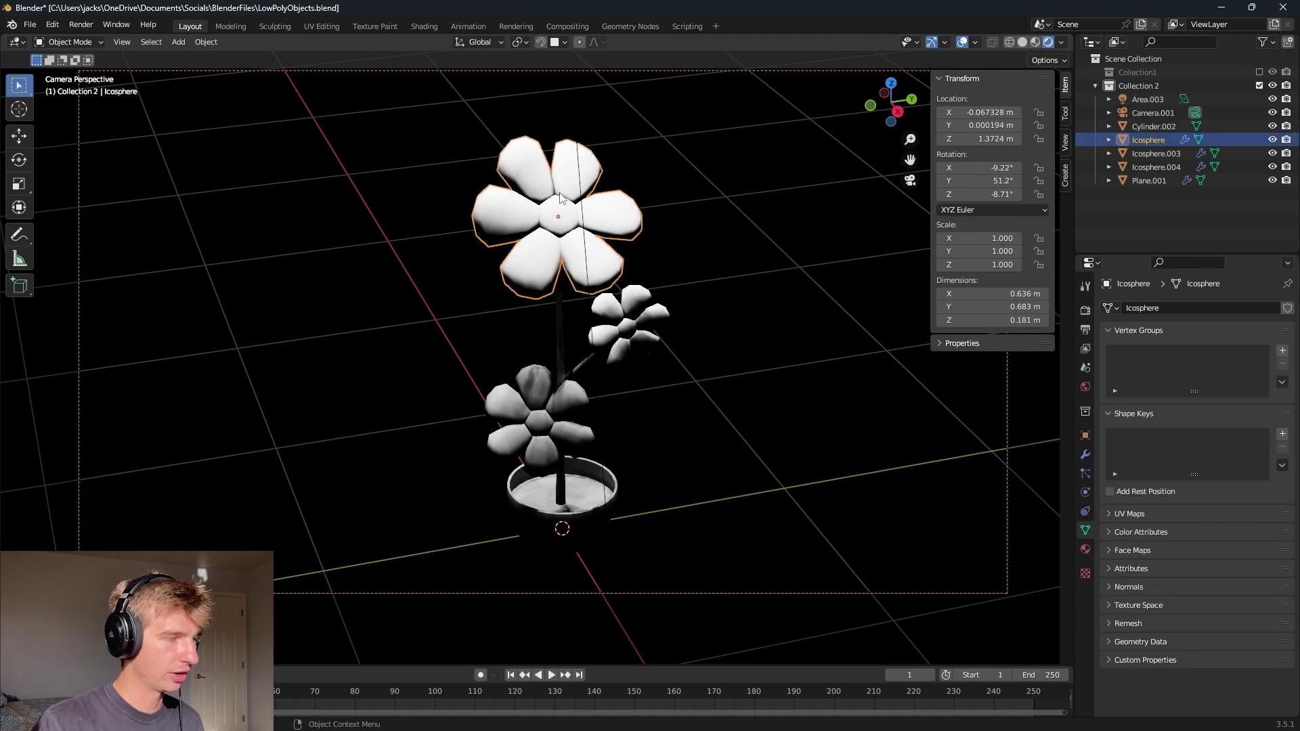
pyautogui.click(586, 210)
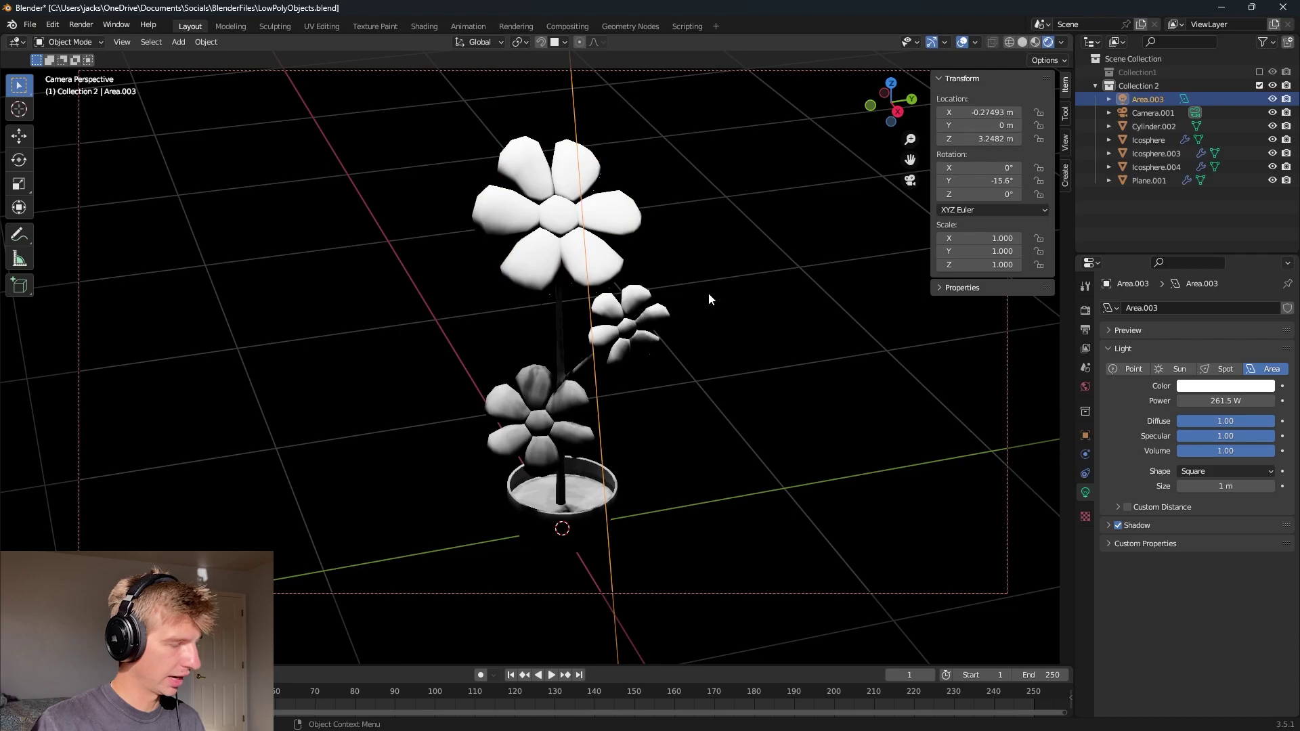
pyautogui.moveTo(708, 298); pyautogui.dragTo(582, 302, button='middle')
pyautogui.press('r')
pyautogui.press('x')
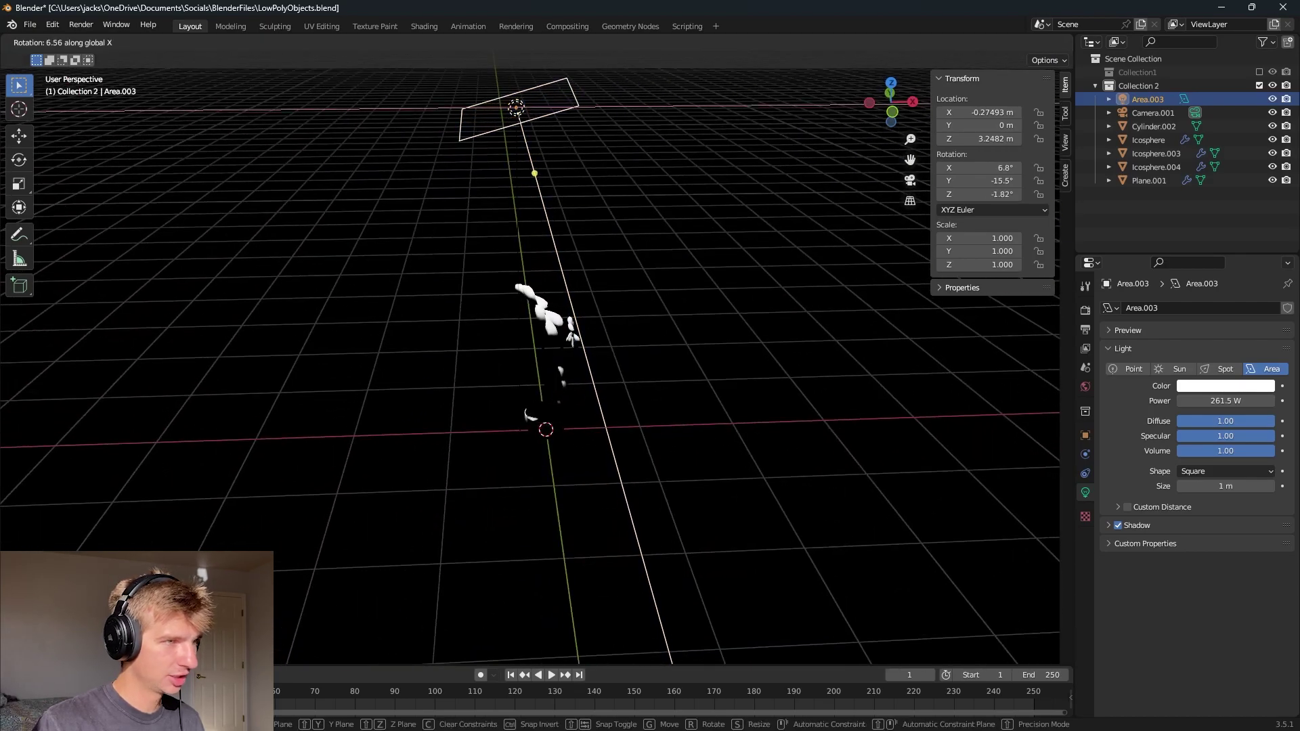
pyautogui.press('Escape')
# - Shift the area light along X to about -0.74 m, judging the lighting through the camera, and save the file
pyautogui.press('g')
pyautogui.press('x')
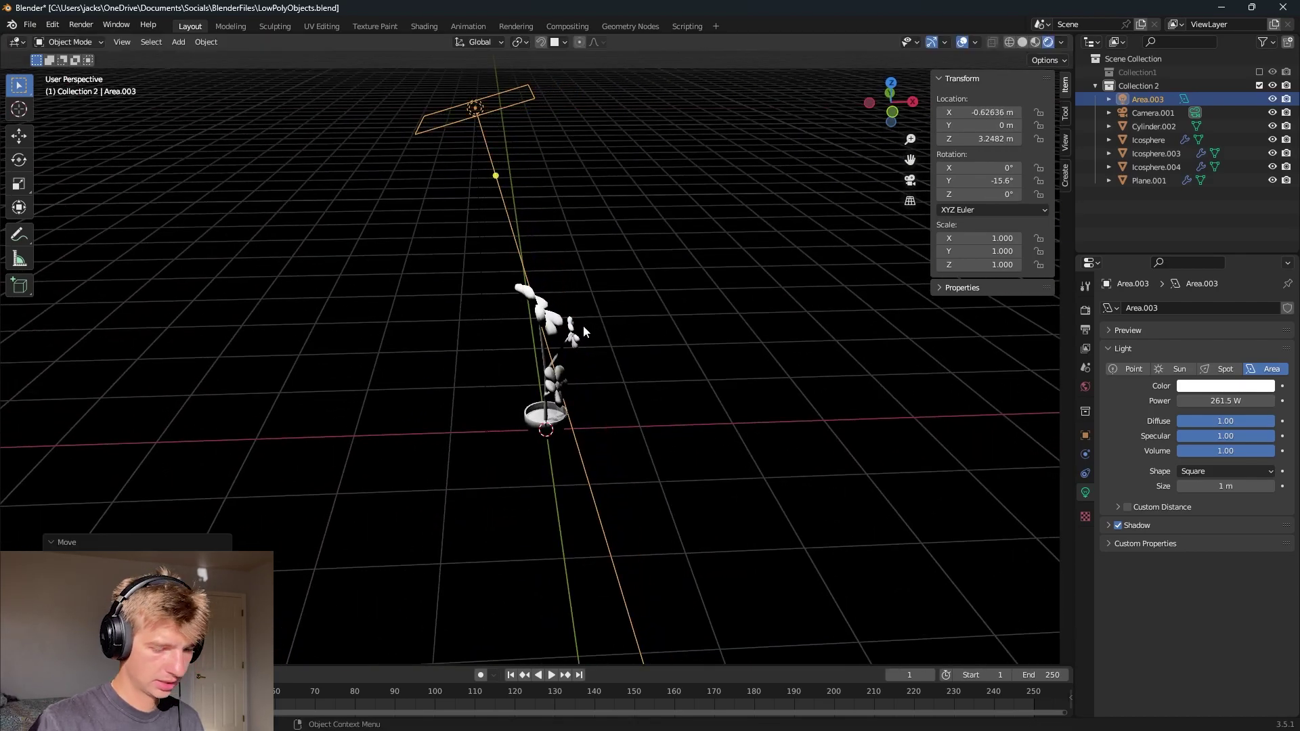
pyautogui.click(583, 325)
pyautogui.press('KP_0')
pyautogui.press('g')
pyautogui.press('z')
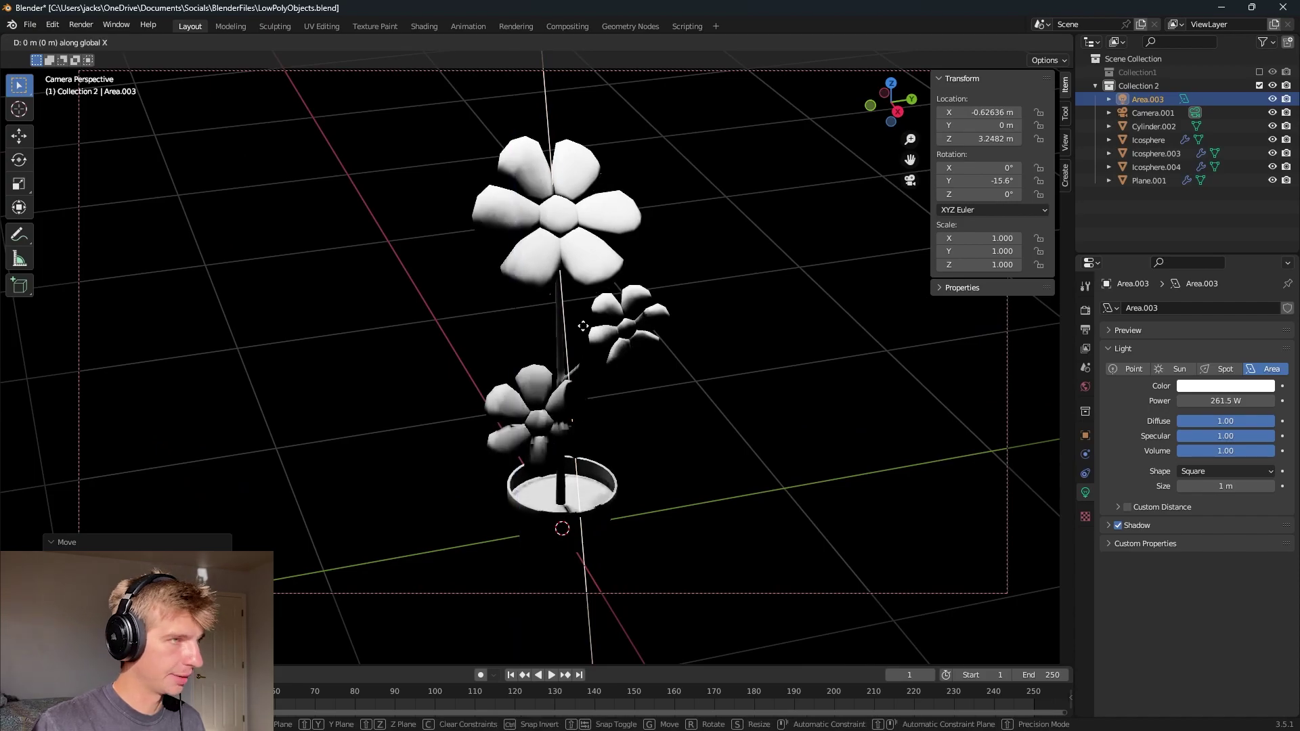
pyautogui.press('x')
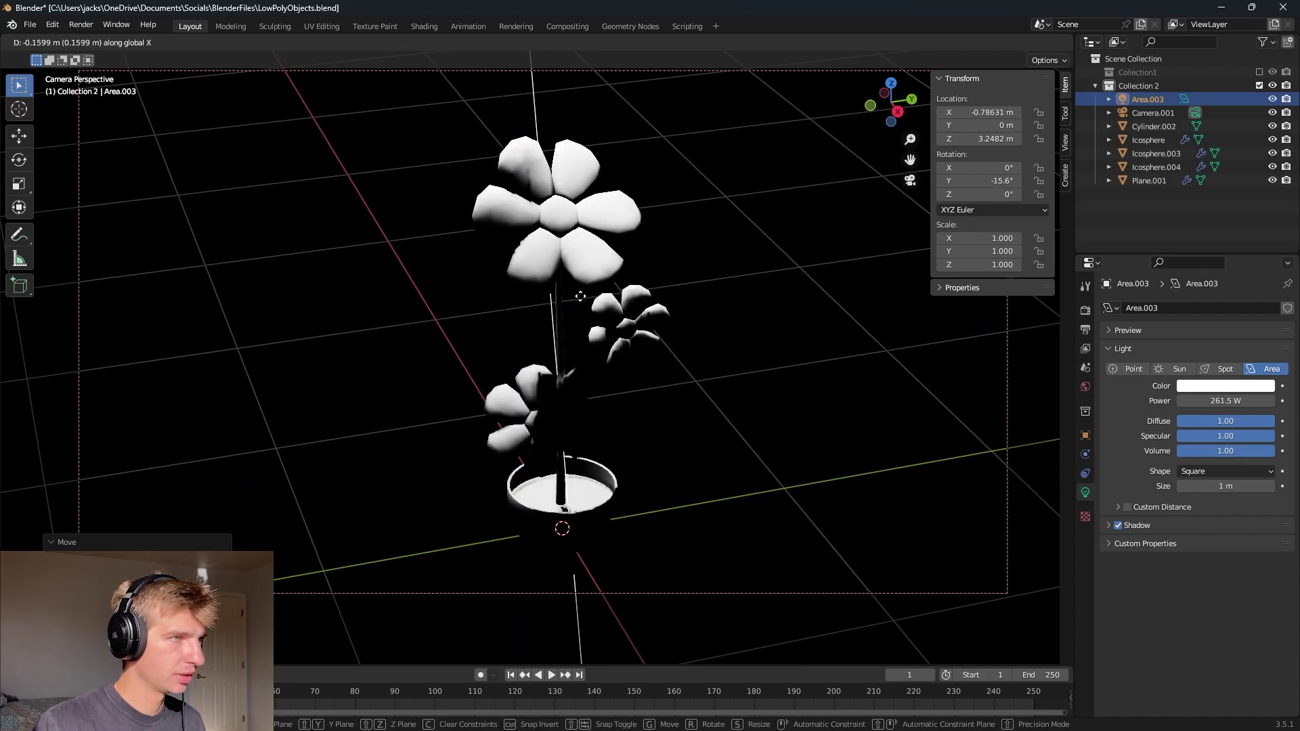
pyautogui.click(669, 285)
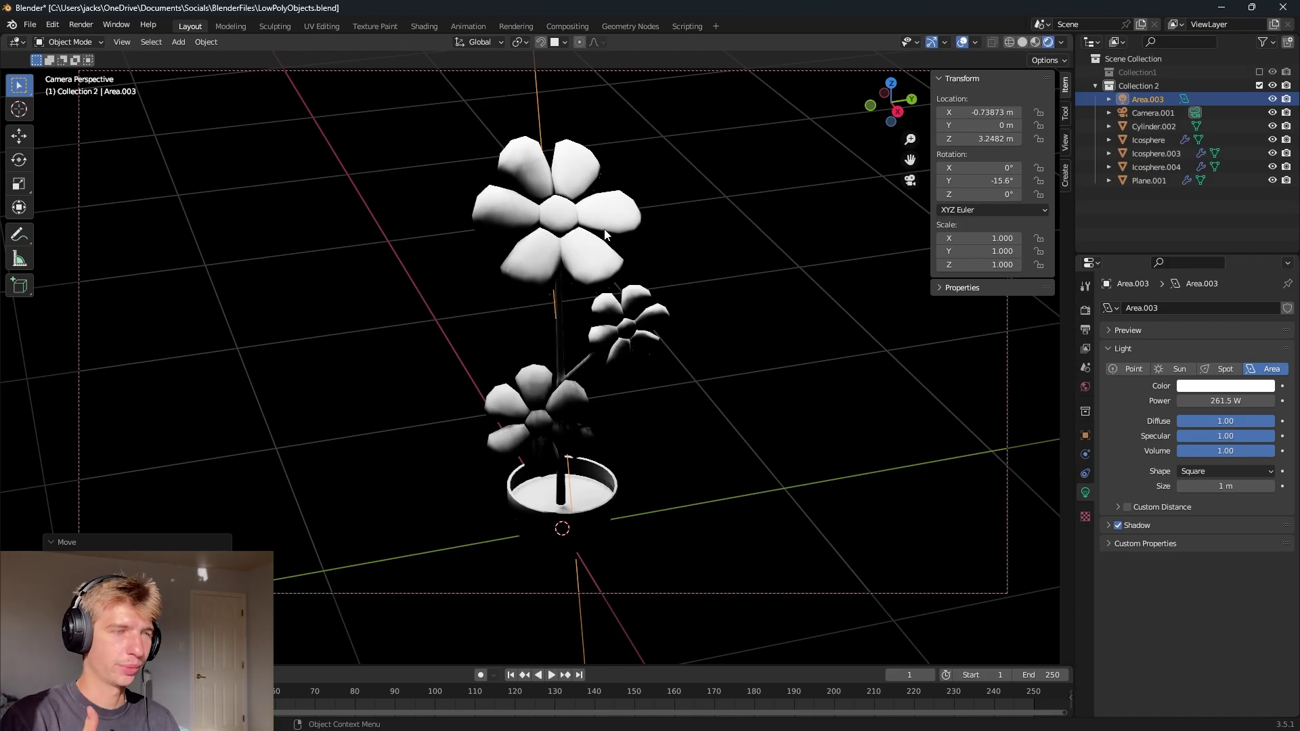
pyautogui.click(757, 465)
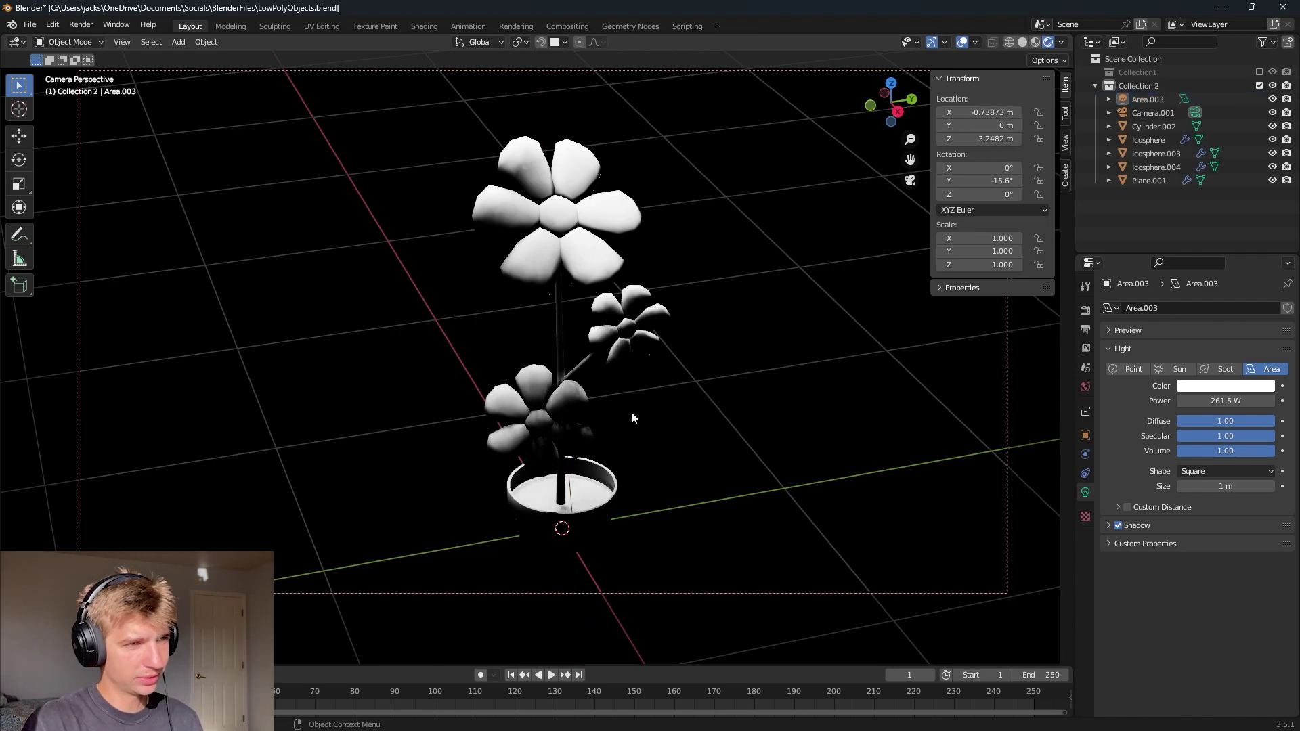
pyautogui.hotkey('ctrl', 's')
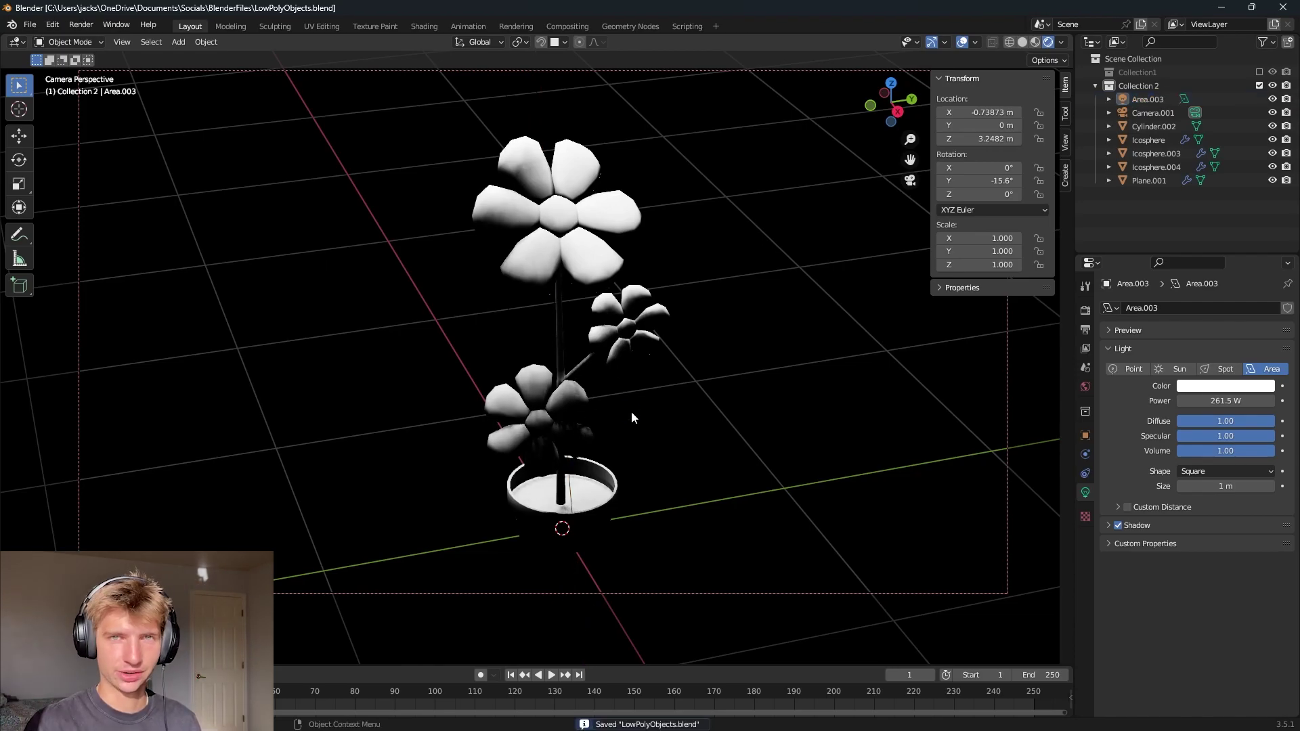
# - Duplicate the area light and place the copy in front of the flower at about X 0.87 m, Y -1.78 m
pyautogui.moveTo(631, 412); pyautogui.dragTo(598, 266, button='middle')
pyautogui.scroll(-4, 598, 274)
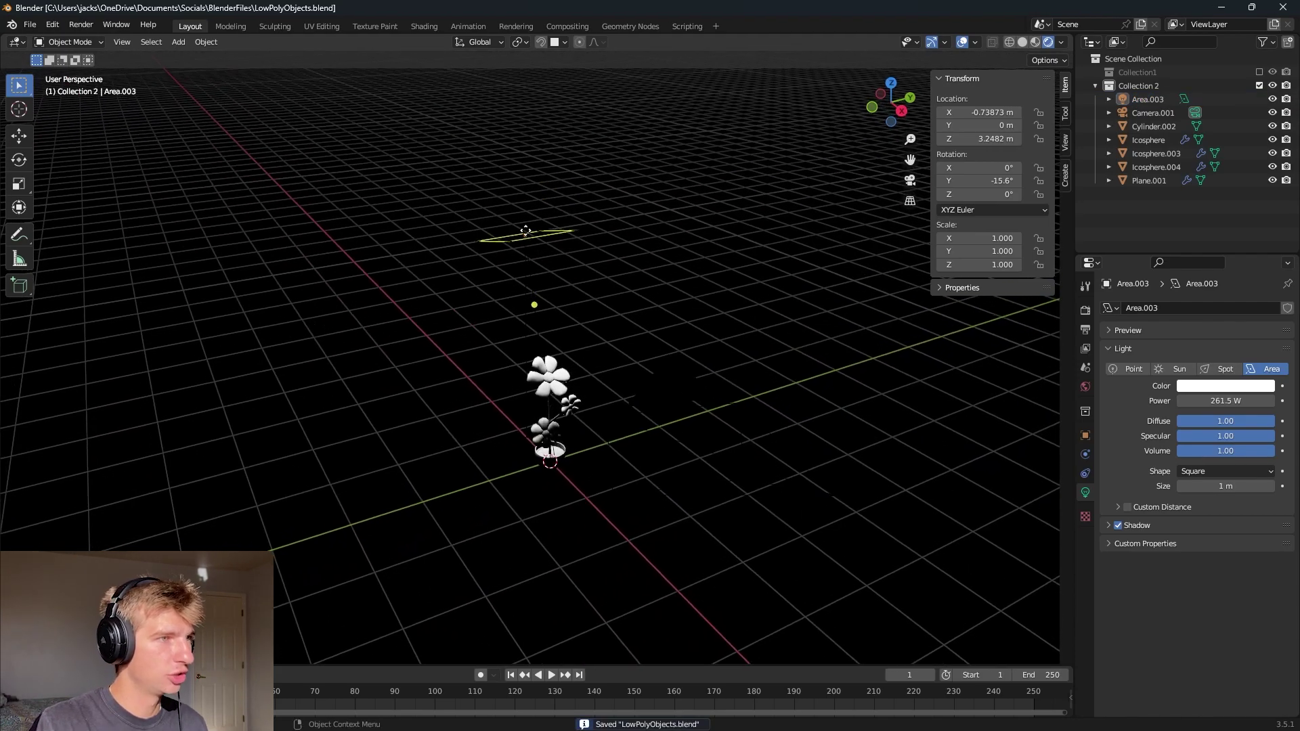
pyautogui.click(492, 231)
pyautogui.moveTo(654, 440); pyautogui.dragTo(640, 414, button='middle')
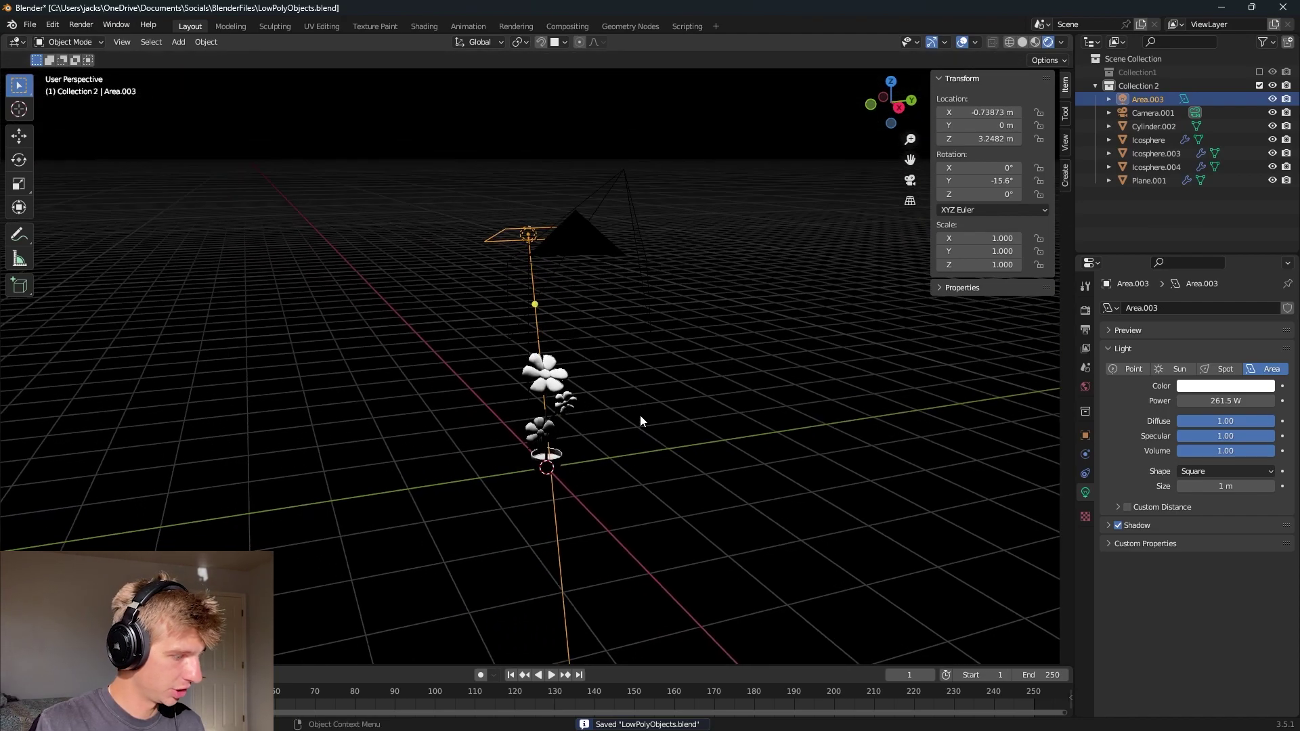
pyautogui.hotkey('shift', 'd')
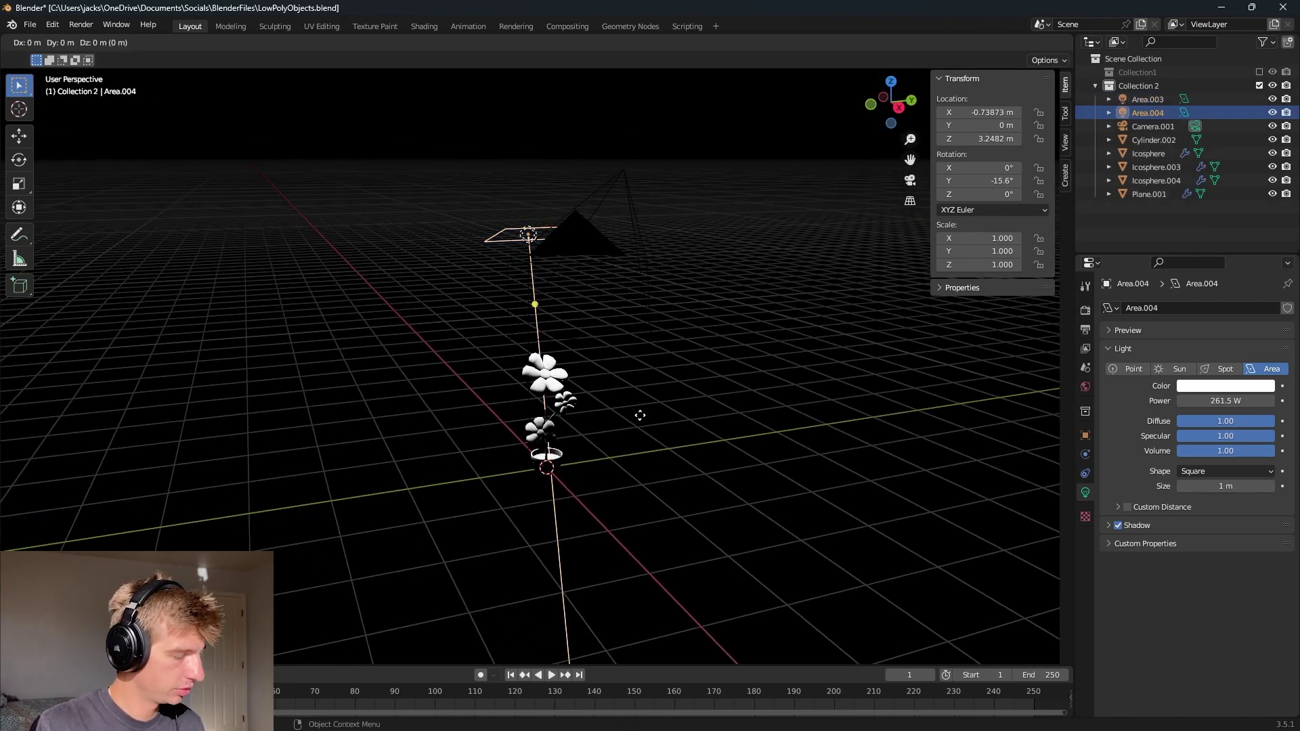
pyautogui.click(602, 416)
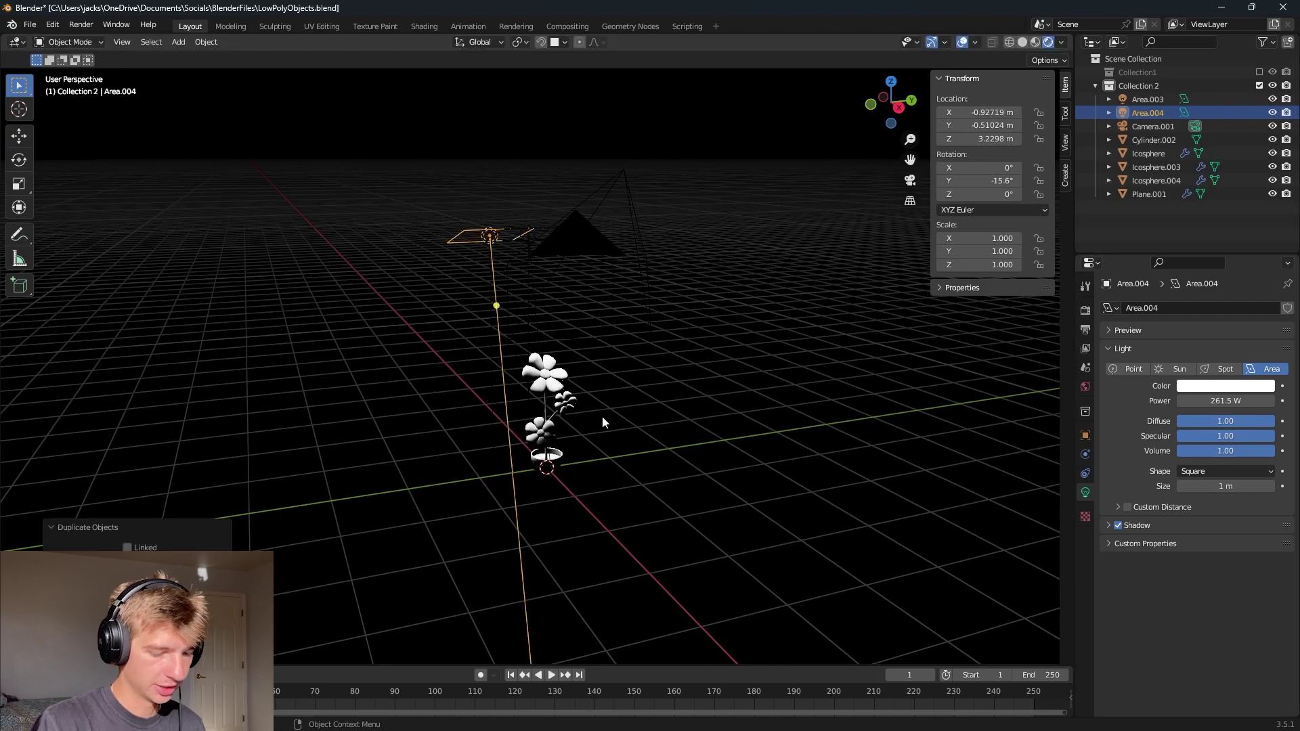
pyautogui.press('KP_7')
pyautogui.press('g')
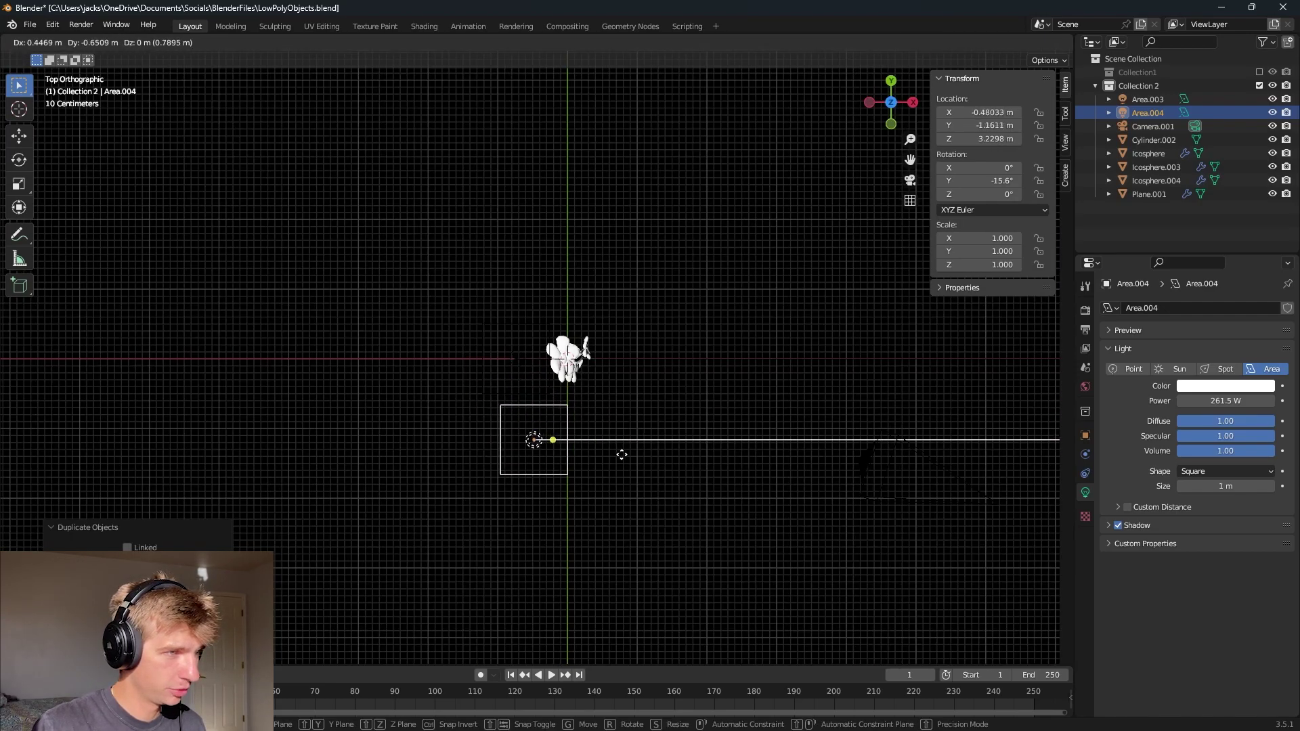
pyautogui.click(706, 490)
pyautogui.moveTo(706, 490); pyautogui.dragTo(778, 325, button='middle')
# - Switch the viewport to solid shading, keeping the duplicated light selected
pyautogui.click(1022, 42)
pyautogui.moveTo(697, 514)
pyautogui.mouseDown(button='middle')
pyautogui.moveTo(742, 369)
pyautogui.moveTo(511, 422)
pyautogui.moveTo(503, 295)
pyautogui.moveTo(594, 278)
pyautogui.mouseUp(button='middle')
pyautogui.click(482, 491)
pyautogui.hotkey('ctrl', 'z')
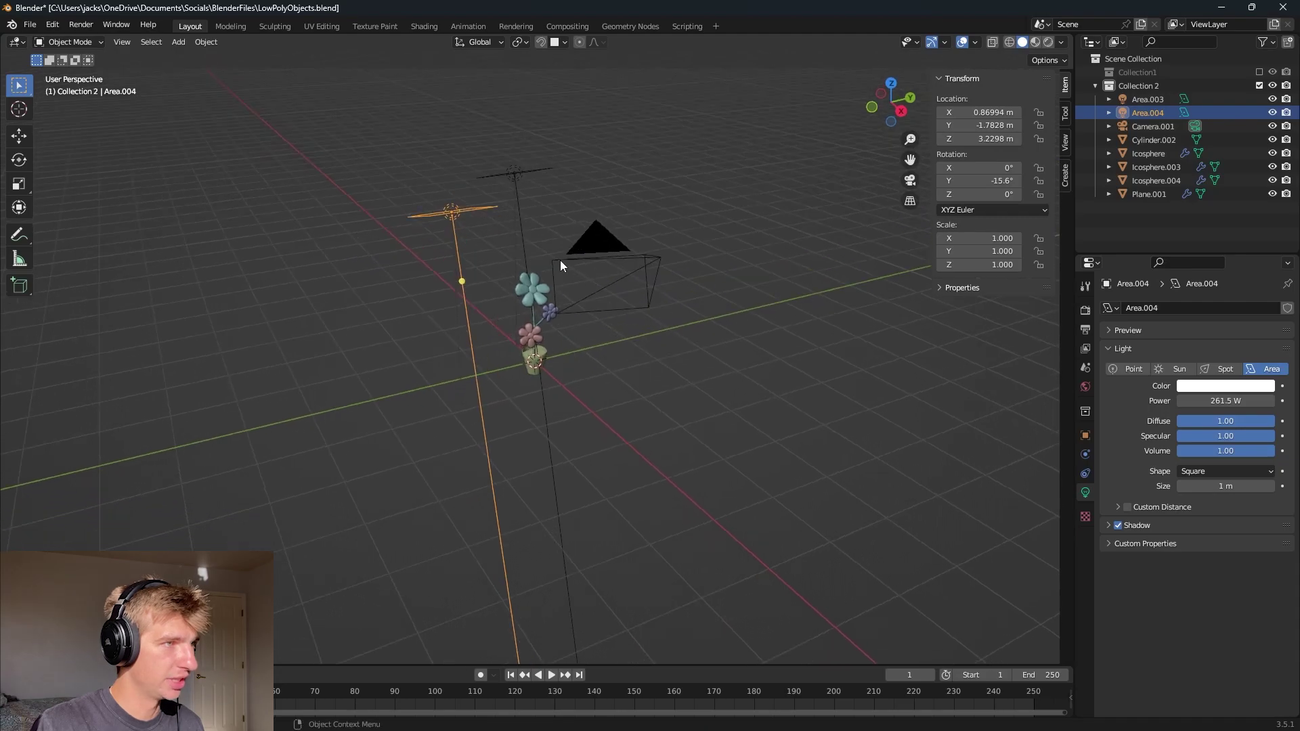
pyautogui.press('r')
pyautogui.press('z')
pyautogui.press('Escape')
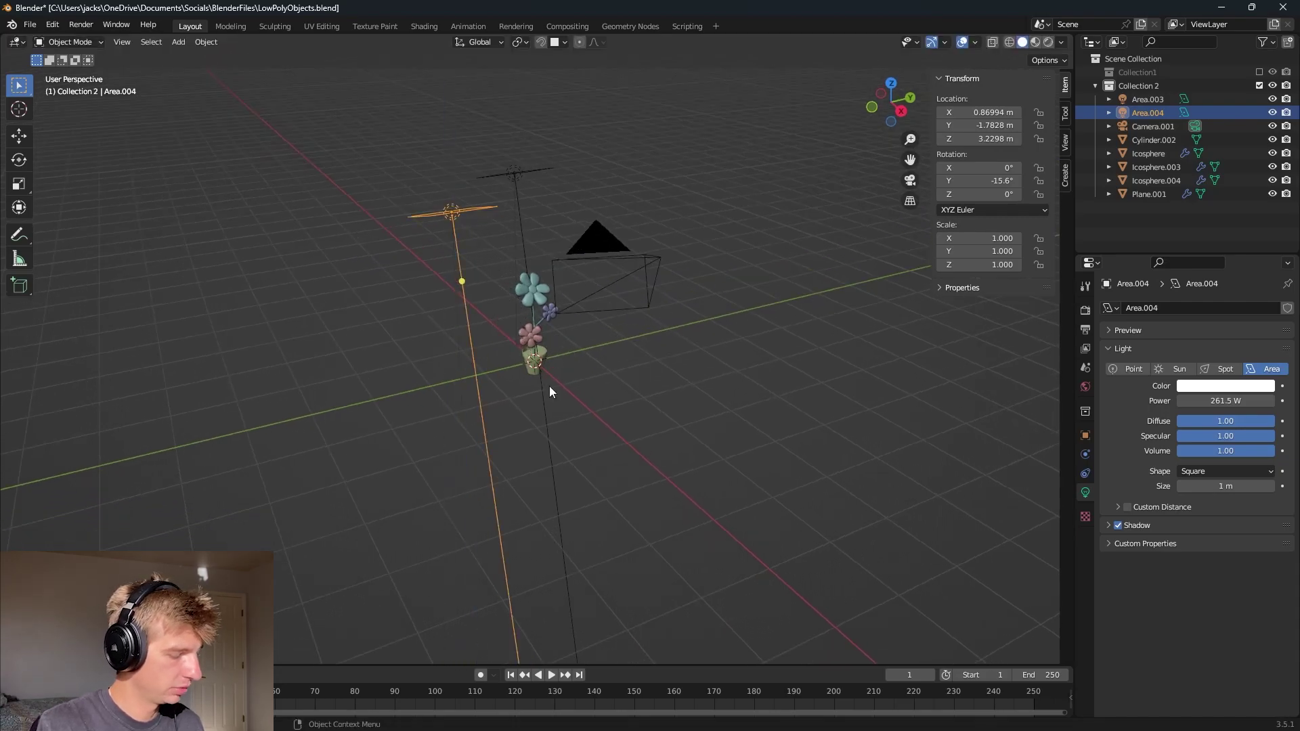
# - Lower the duplicated light to about 1.28 m and aim it at the flower, rotated about 71.7°, 7.45° and 16.5° on X, Y, Z
pyautogui.press('g')
pyautogui.press('z')
pyautogui.click(673, 413)
pyautogui.moveTo(673, 413); pyautogui.dragTo(733, 398, button='middle')
pyautogui.moveTo(619, 320); pyautogui.dragTo(589, 349)
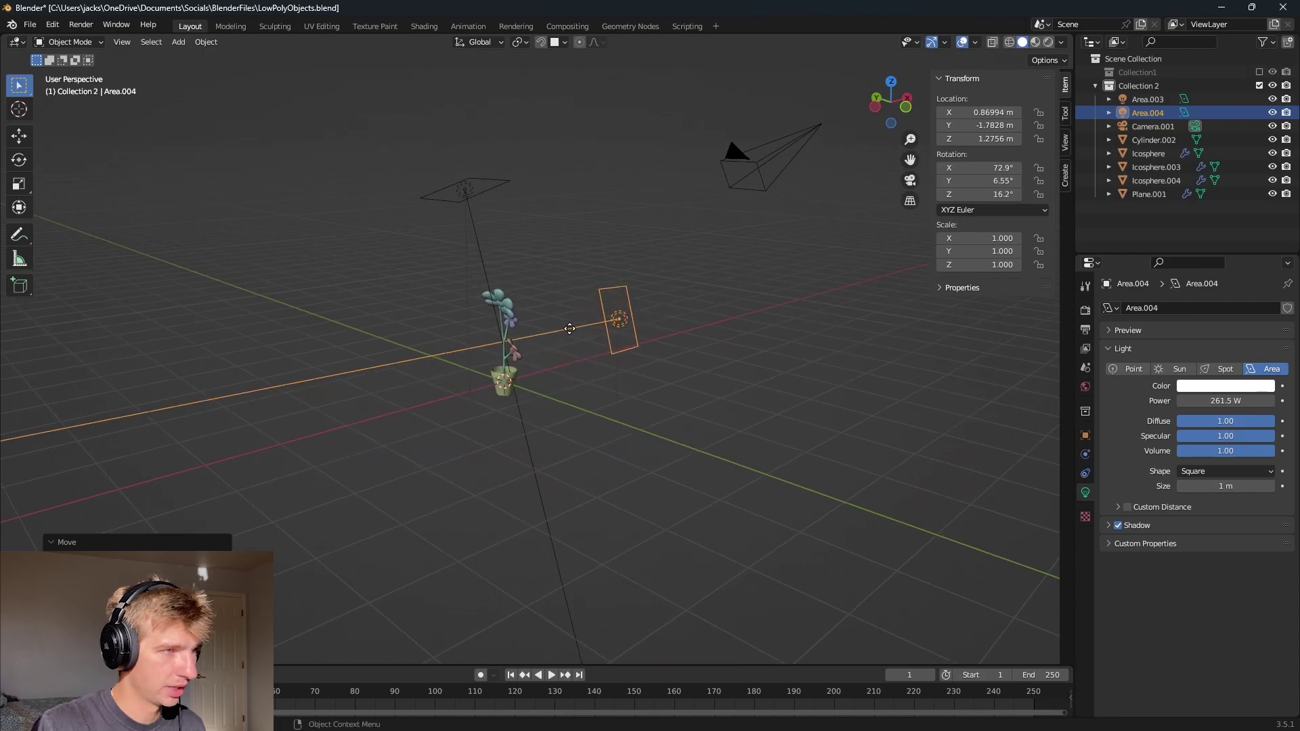
pyautogui.moveTo(588, 349); pyautogui.dragTo(448, 333, button='middle')
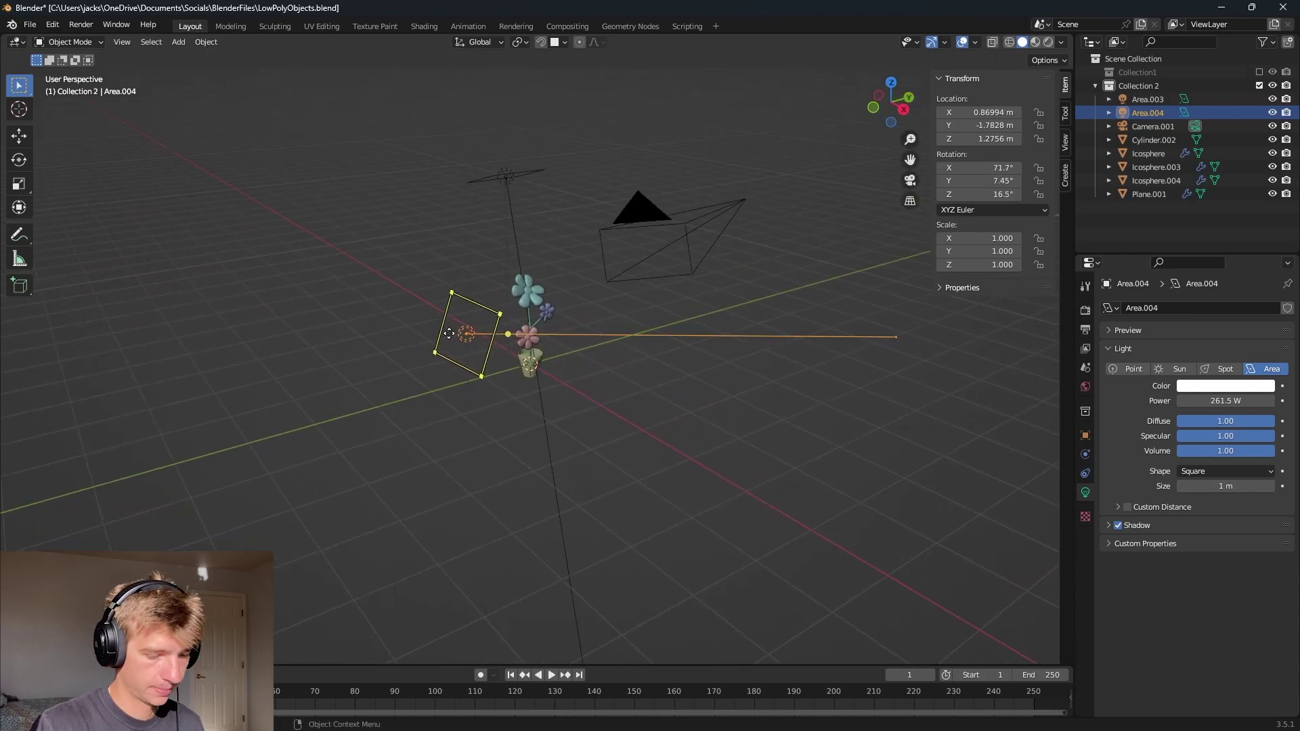
# - View the scene through the camera and switch the viewport to rendered shading
pyautogui.press('KP_0')
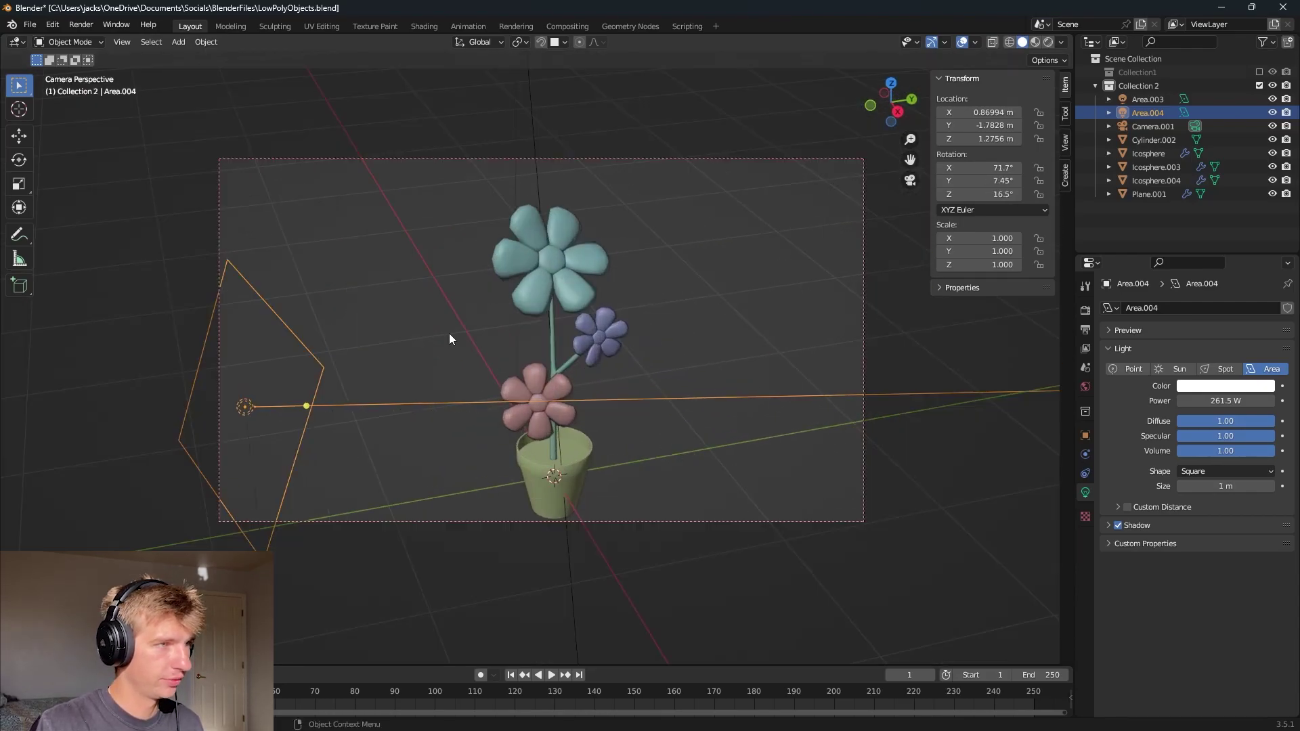
pyautogui.click(1049, 42)
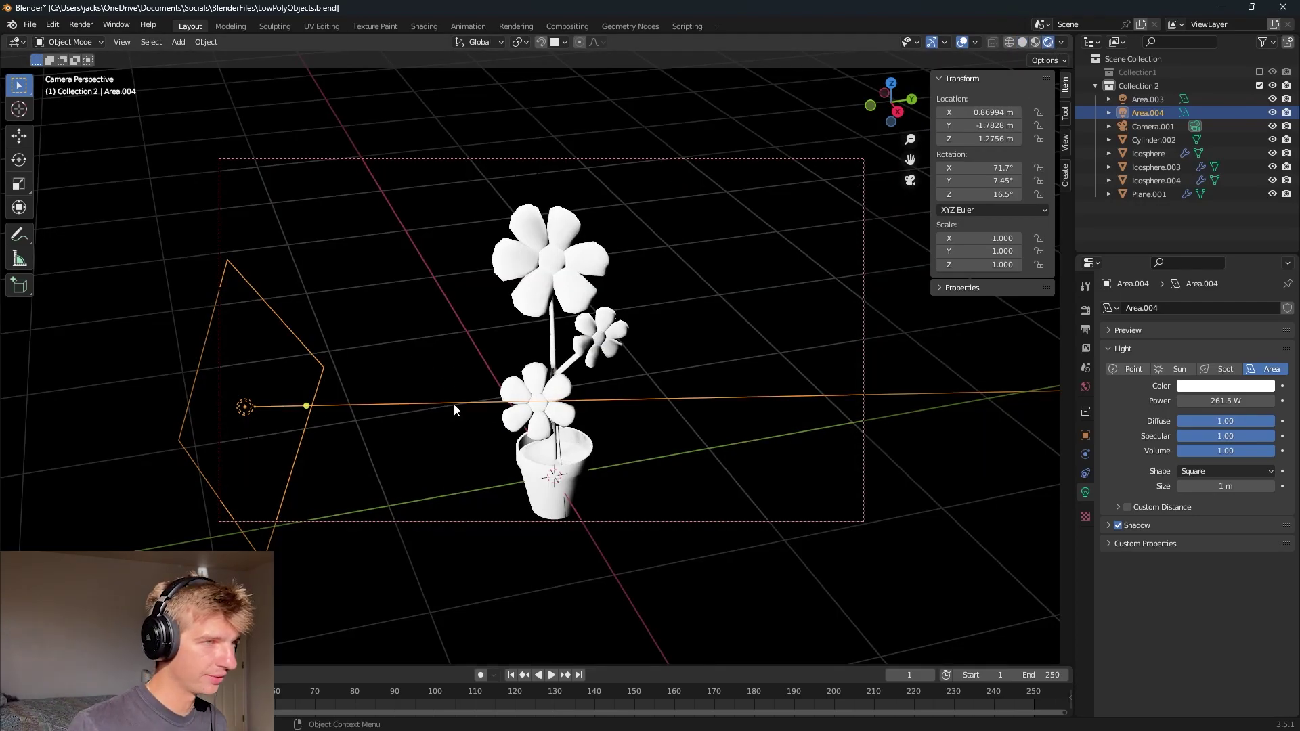
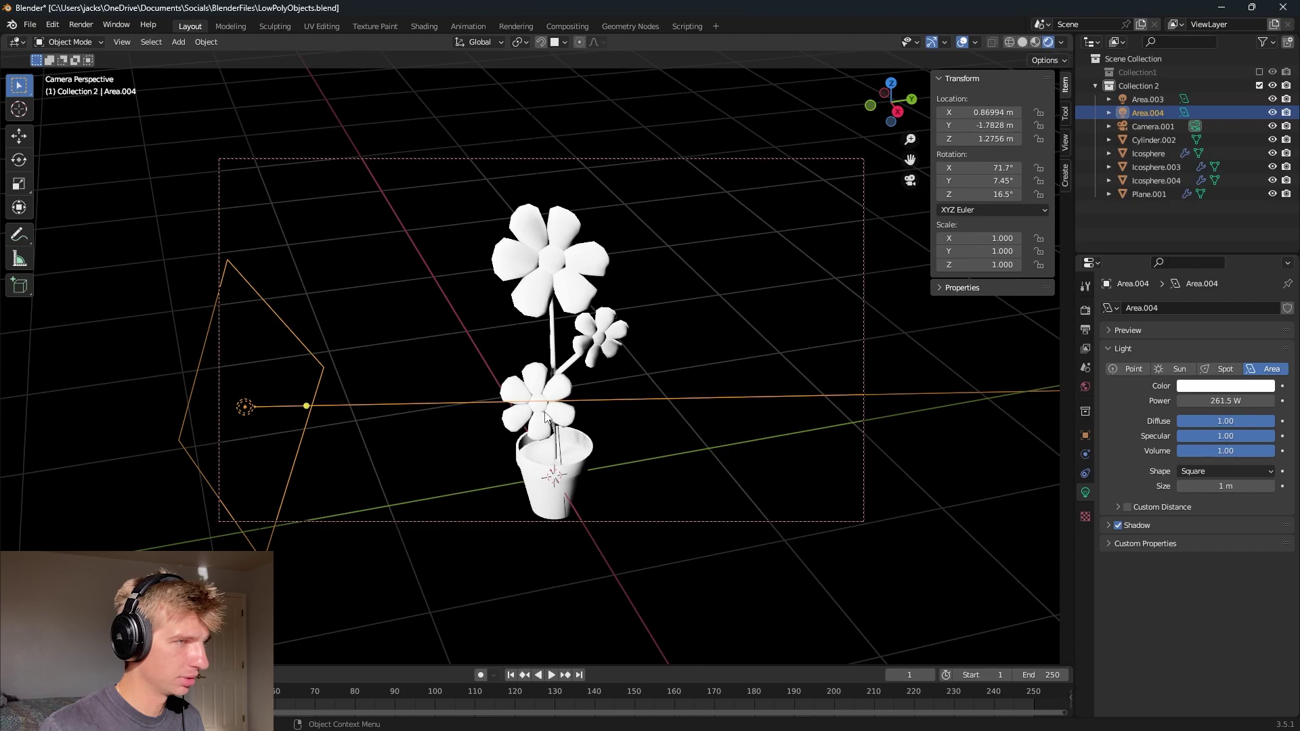
# - Move the second area light along the X axis to about X 0.50 m
pyautogui.press('KP_0')
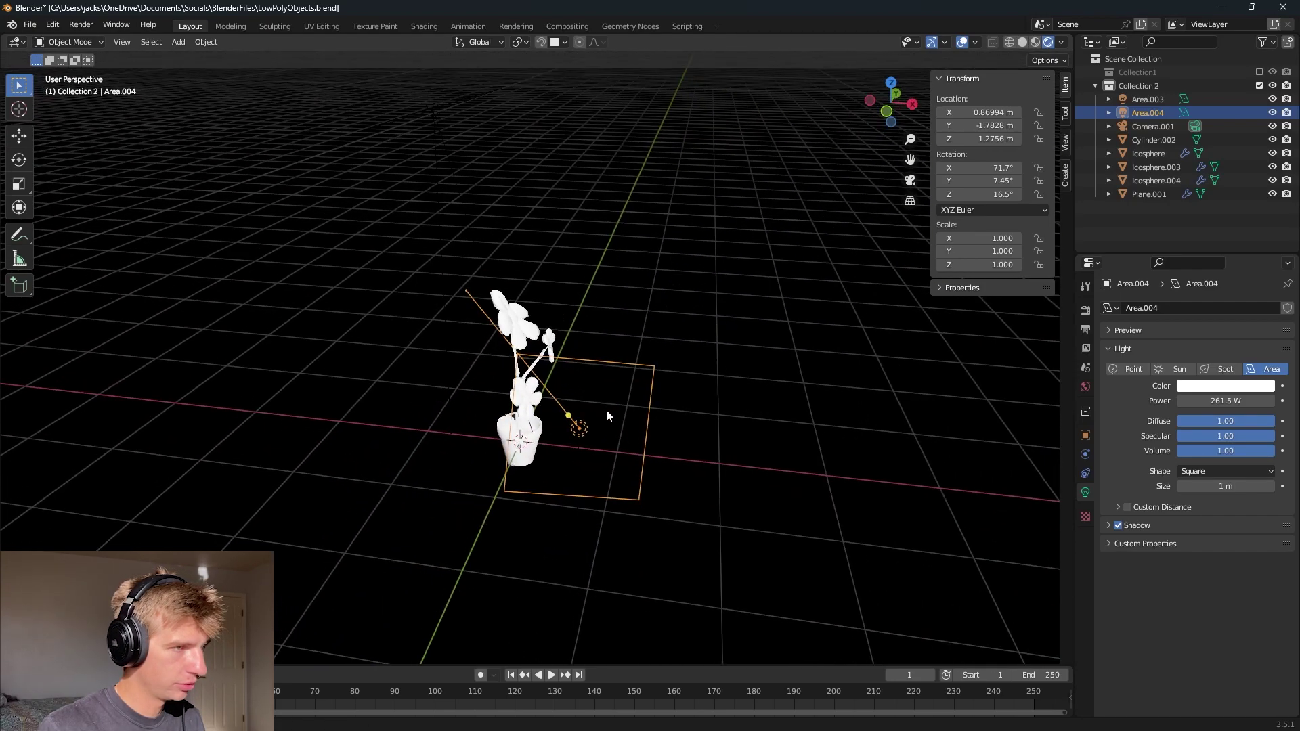
pyautogui.press('g')
pyautogui.press('x')
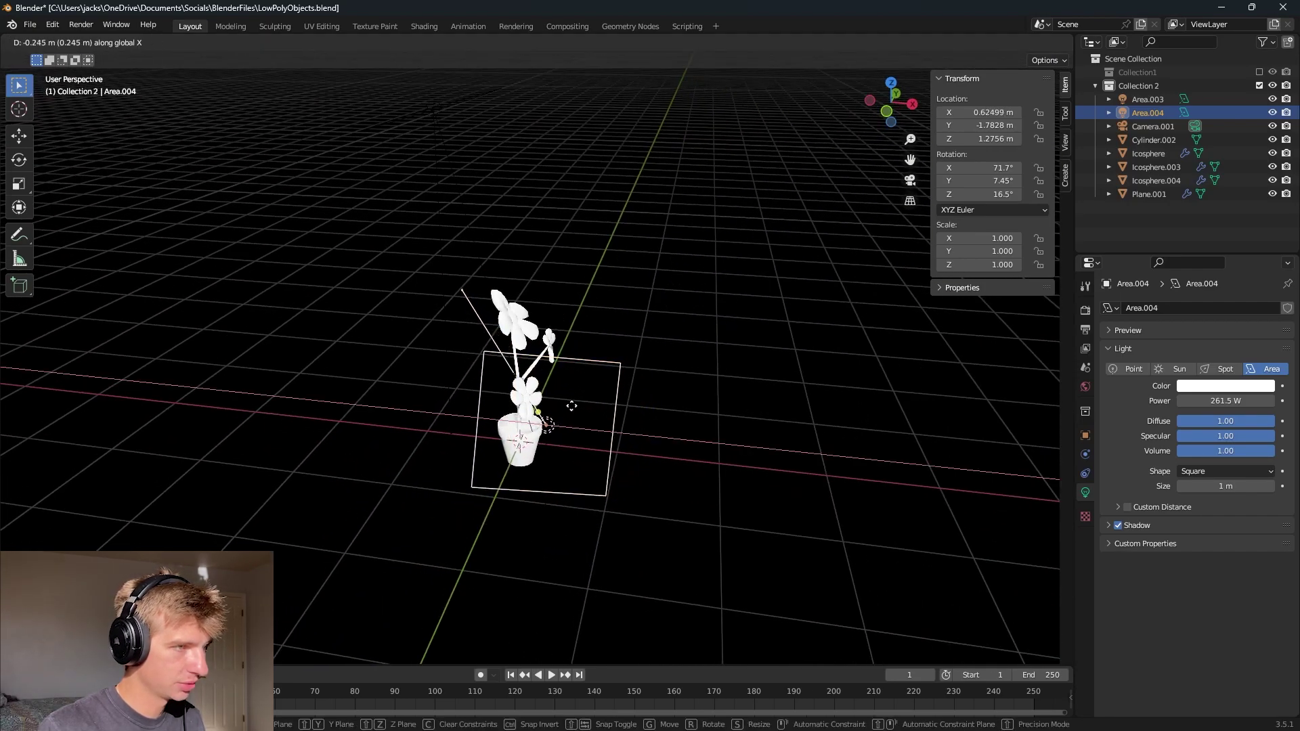
pyautogui.click(617, 409)
# - Rotate the second area light about the global Z axis to about -28.7° and return to the camera view
pyautogui.moveTo(617, 409); pyautogui.dragTo(555, 406, button='middle')
pyautogui.press('r')
pyautogui.press('z')
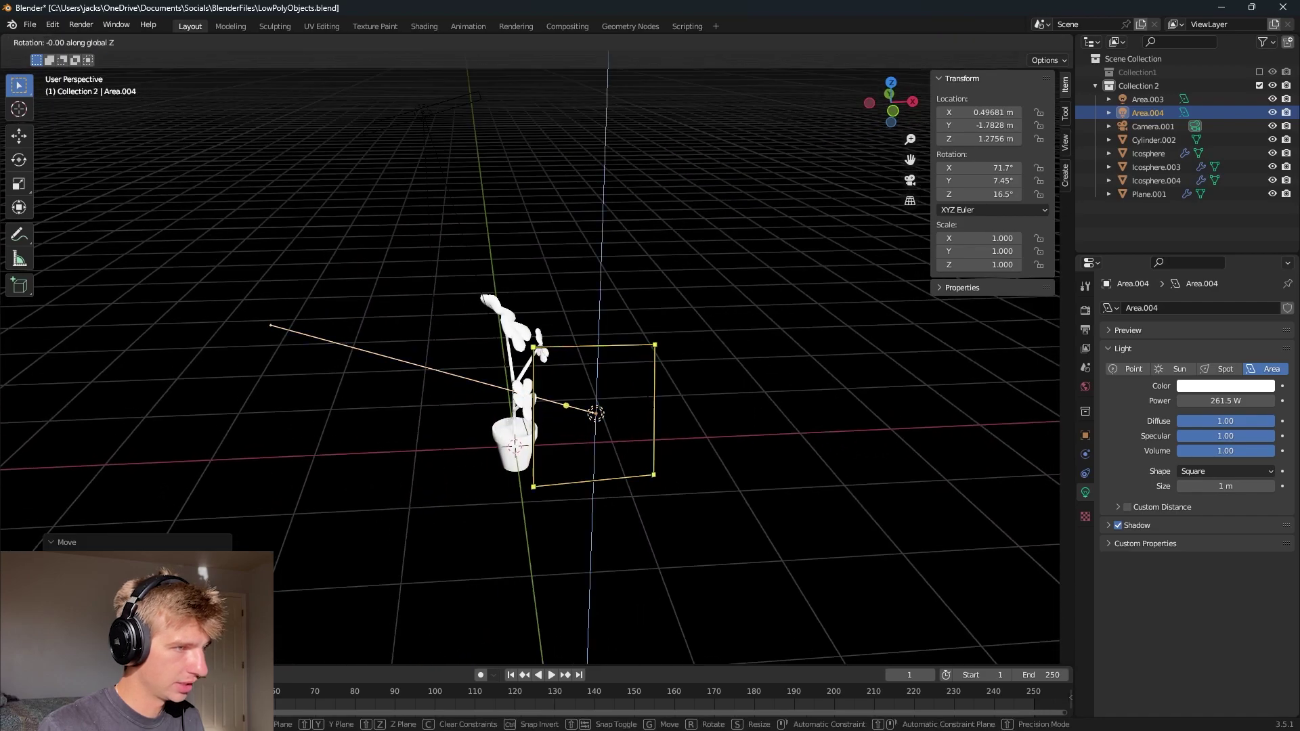
pyautogui.click(602, 402)
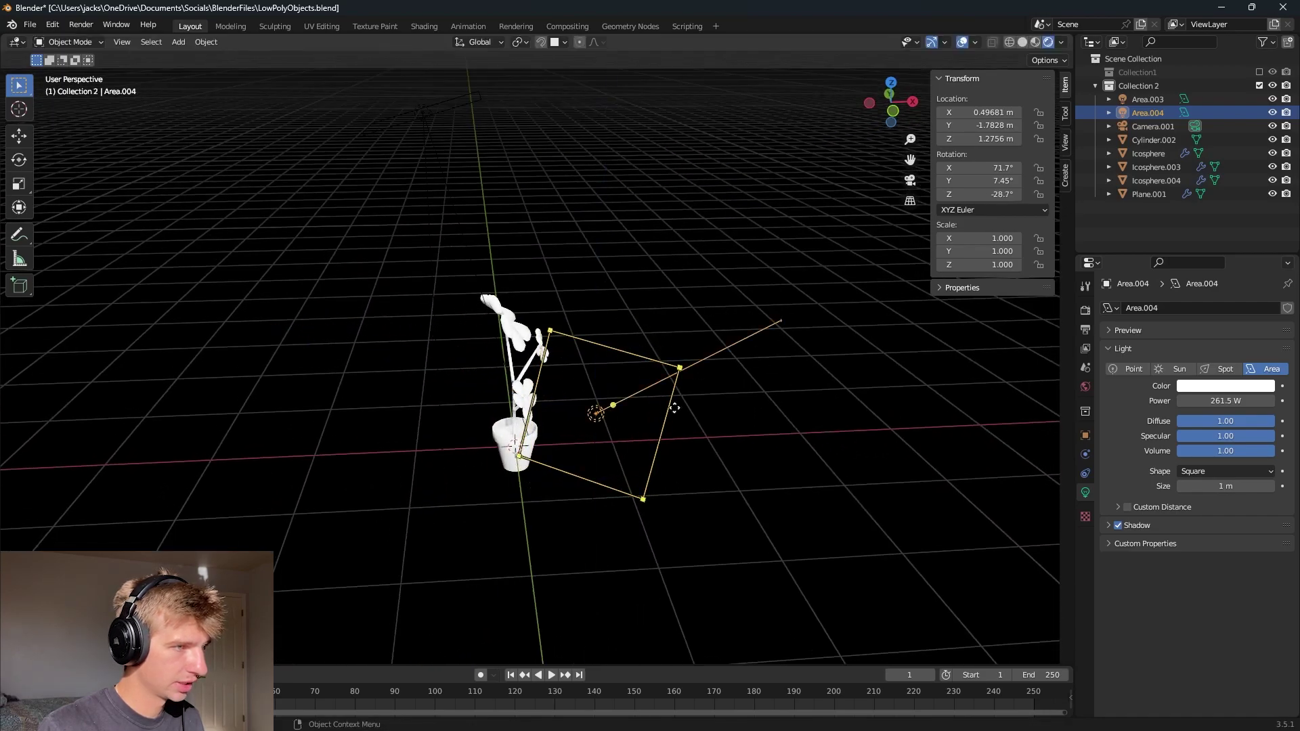
pyautogui.press('KP_0')
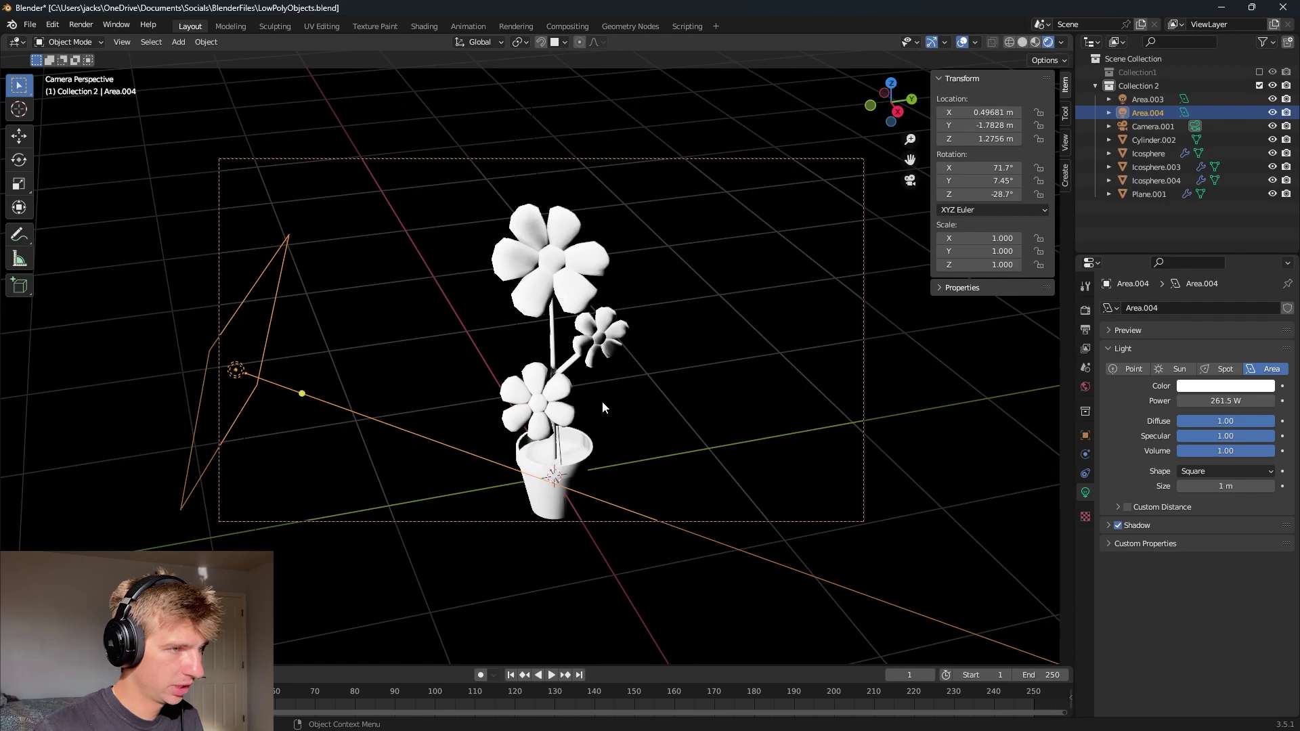
pyautogui.scroll(3, 602, 401)
# - Select the small side bloom and save the file
pyautogui.click(557, 443)
pyautogui.click(647, 344)
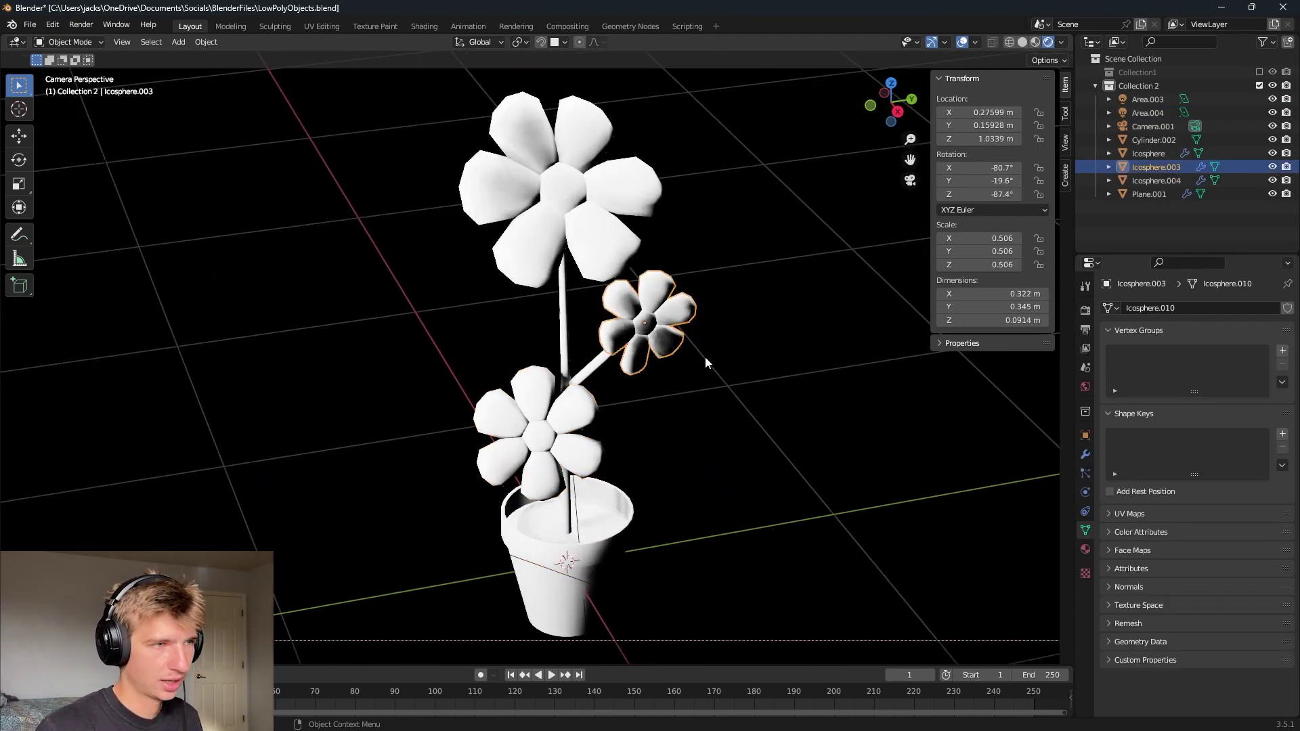
pyautogui.hotkey('ctrl', 's')
pyautogui.moveTo(652, 363); pyautogui.dragTo(742, 360, button='middle')
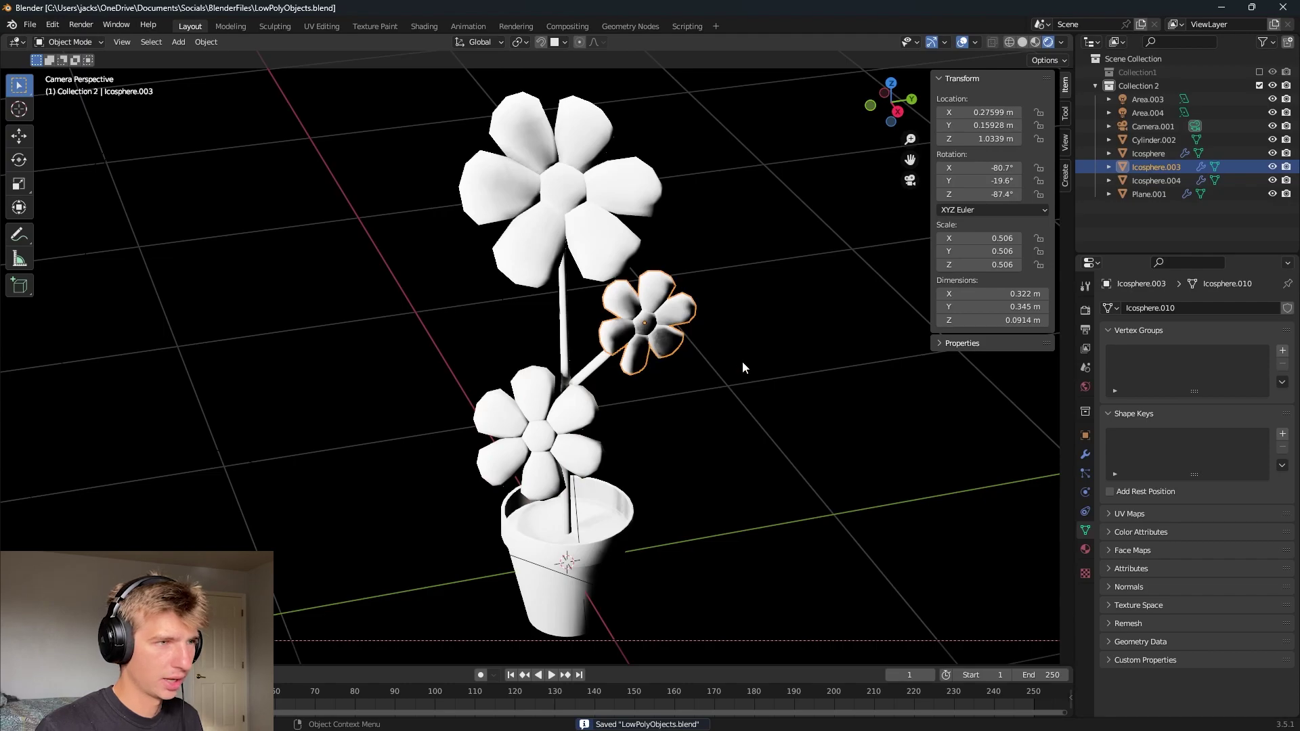
# - Duplicate the second area light and place the copy horizontally at about X 1.86 m, Y 1.06 m
pyautogui.scroll(-6, 724, 384)
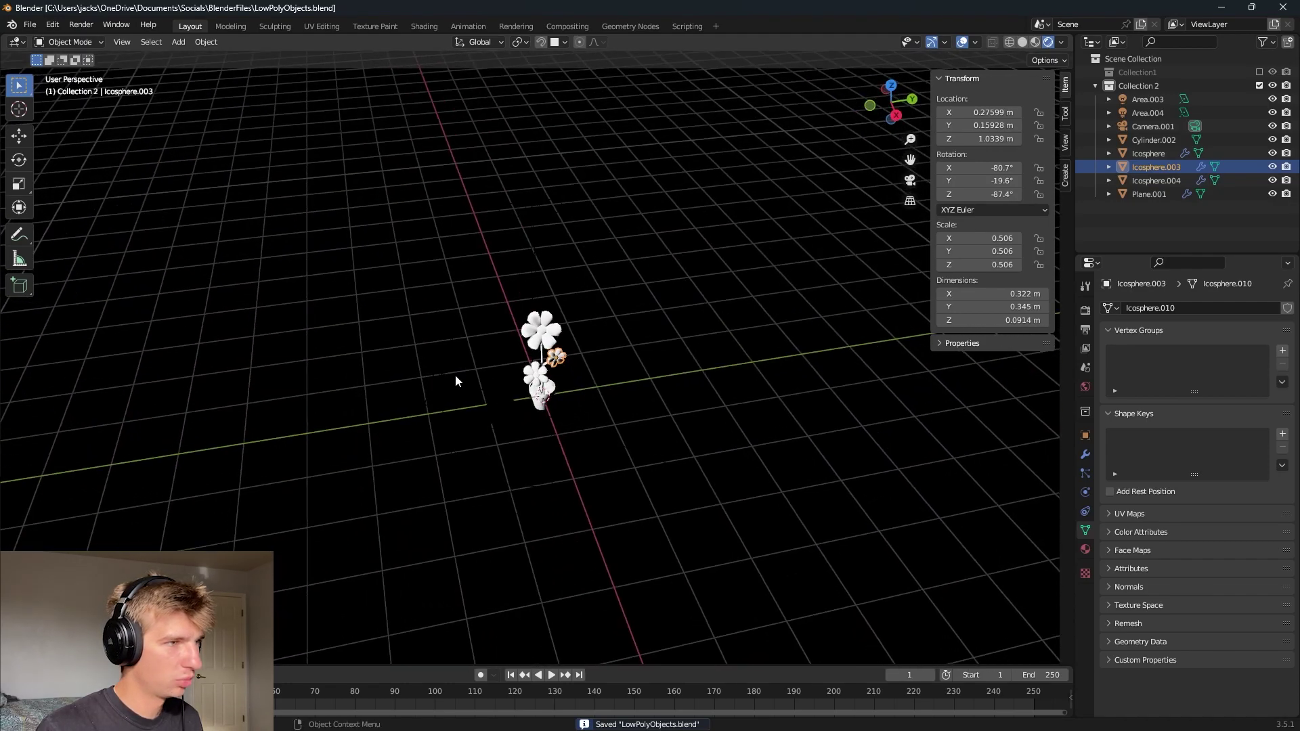
pyautogui.click(454, 375)
pyautogui.moveTo(510, 373); pyautogui.dragTo(616, 415, button='middle')
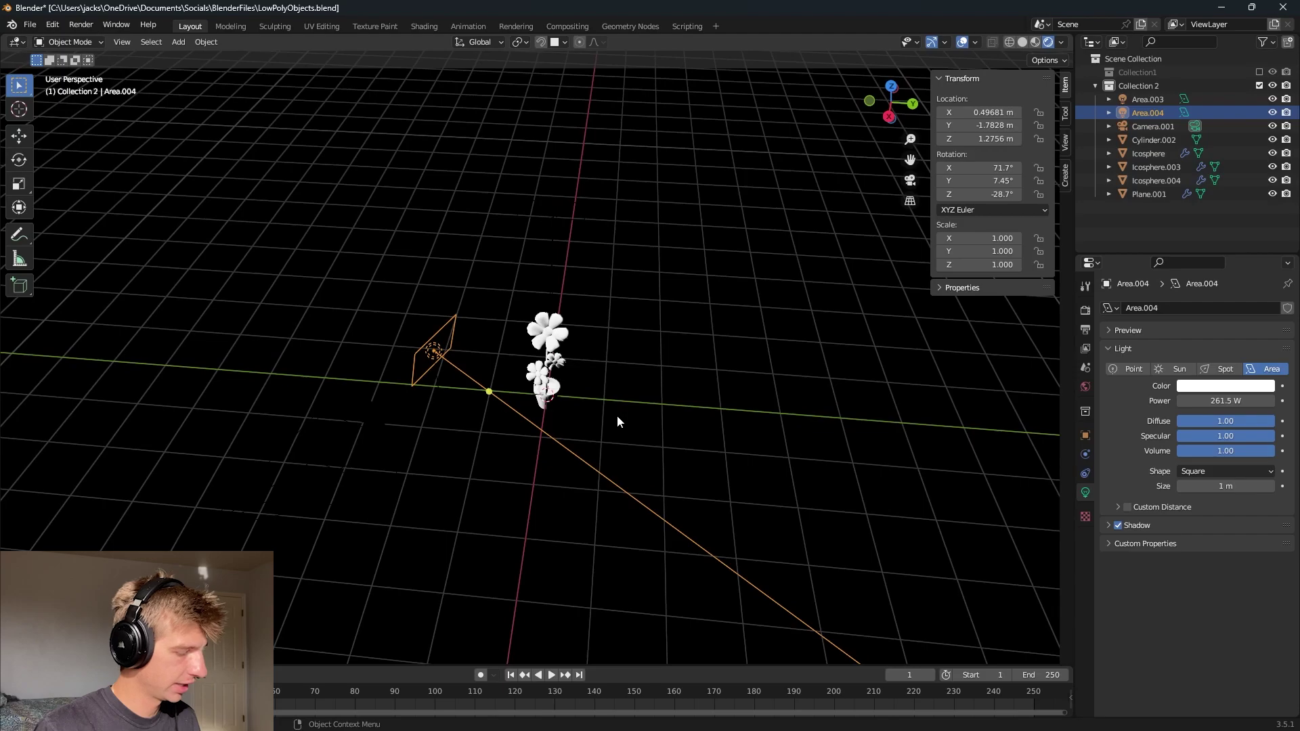
pyautogui.hotkey('shift', 'd')
pyautogui.hotkey('shift', 'z')
pyautogui.click(799, 490)
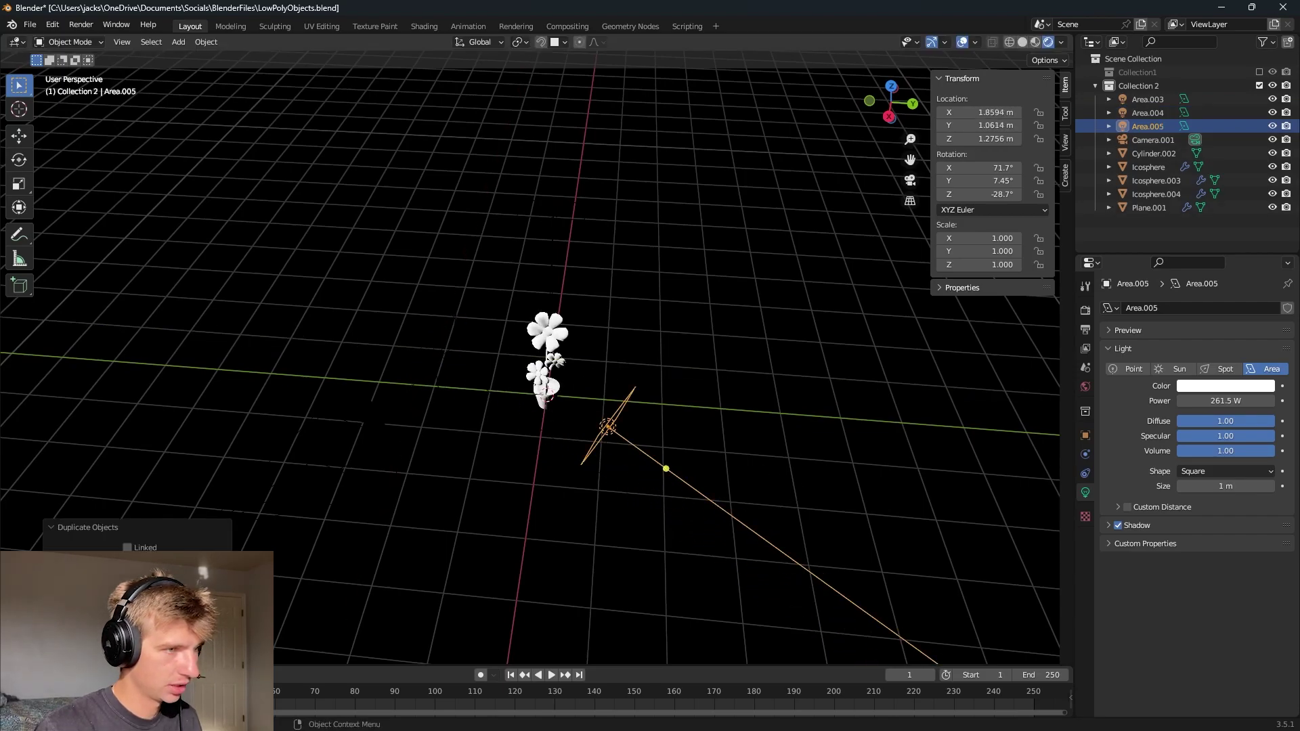
pyautogui.moveTo(799, 490); pyautogui.dragTo(796, 406, button='middle')
# - Rotate the third area light about the global Z axis to about 118° towards the flower and return to the camera view
pyautogui.press('r')
pyautogui.press('z')
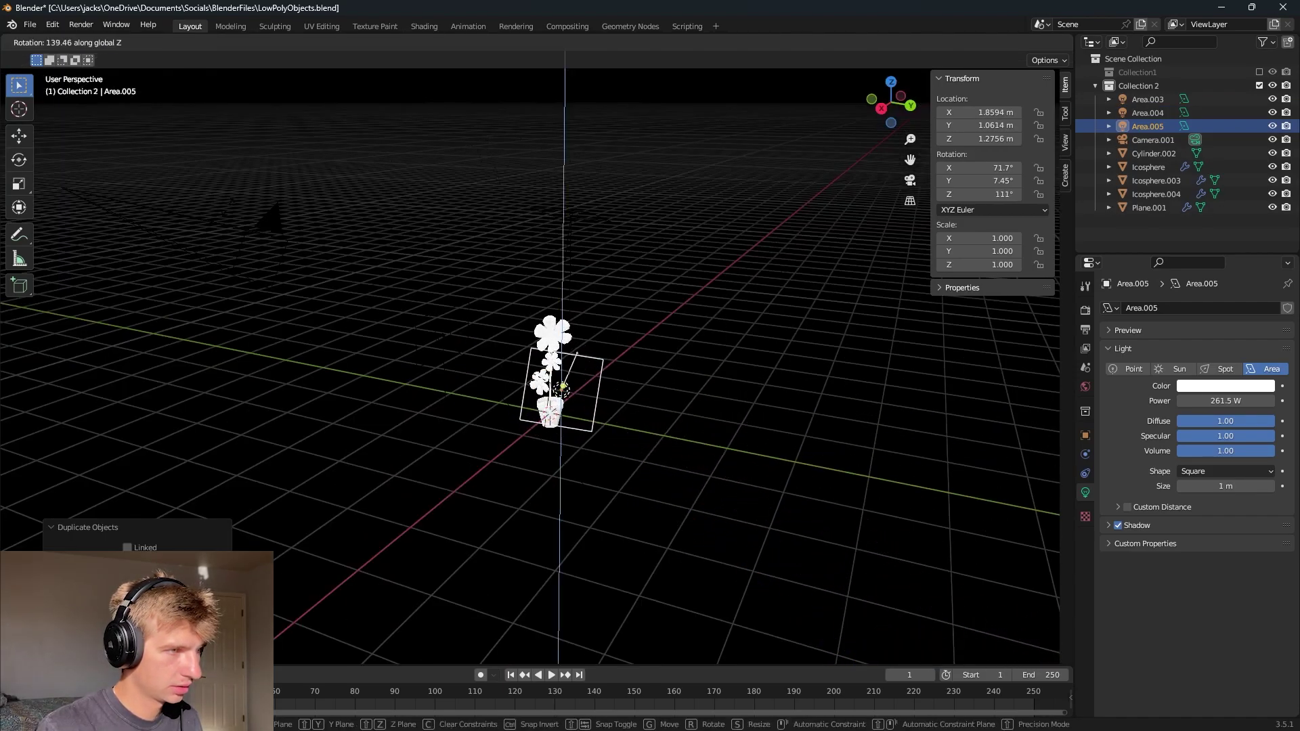
pyautogui.press('Return')
pyautogui.press('KP_0')
pyautogui.scroll(-4, 465, 305)
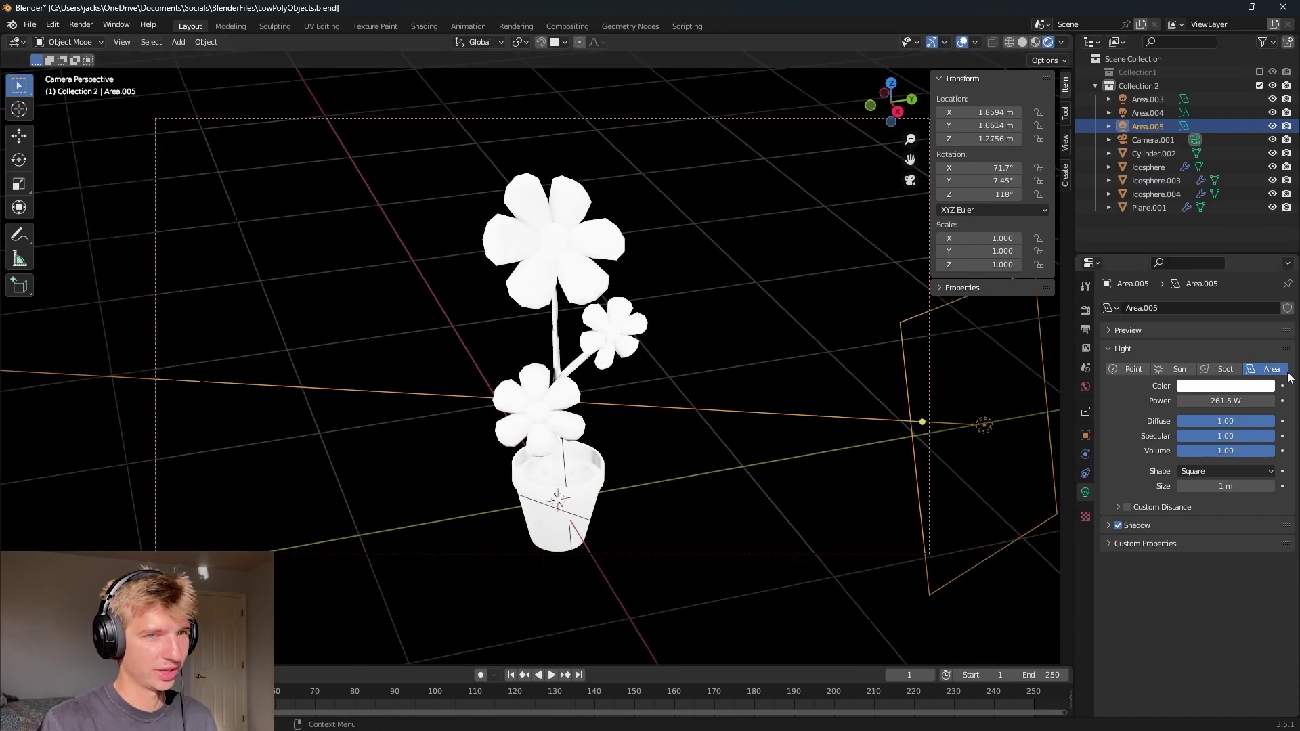
# - Set the third area light's power to 10 W, deselect it and save the file
pyautogui.click(1221, 400)
pyautogui.write('10')
pyautogui.press('Return')
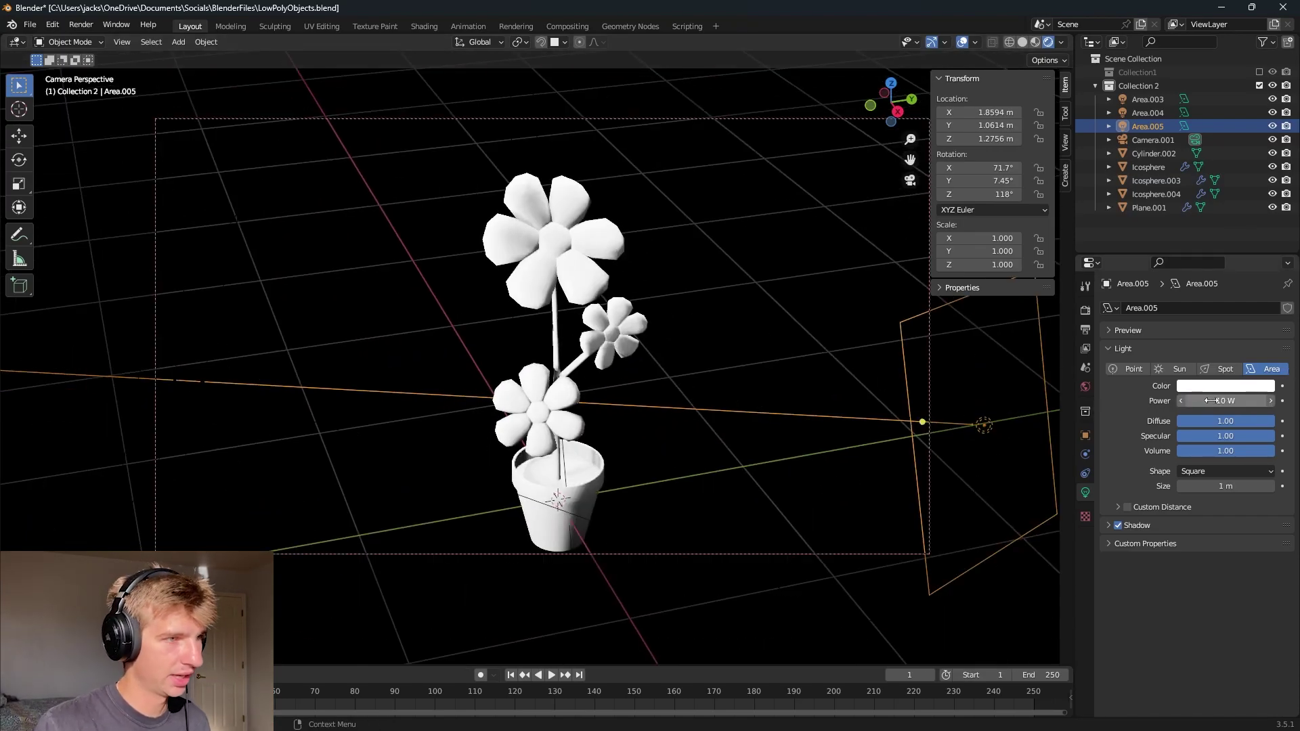
pyautogui.click(837, 383)
pyautogui.click(977, 433)
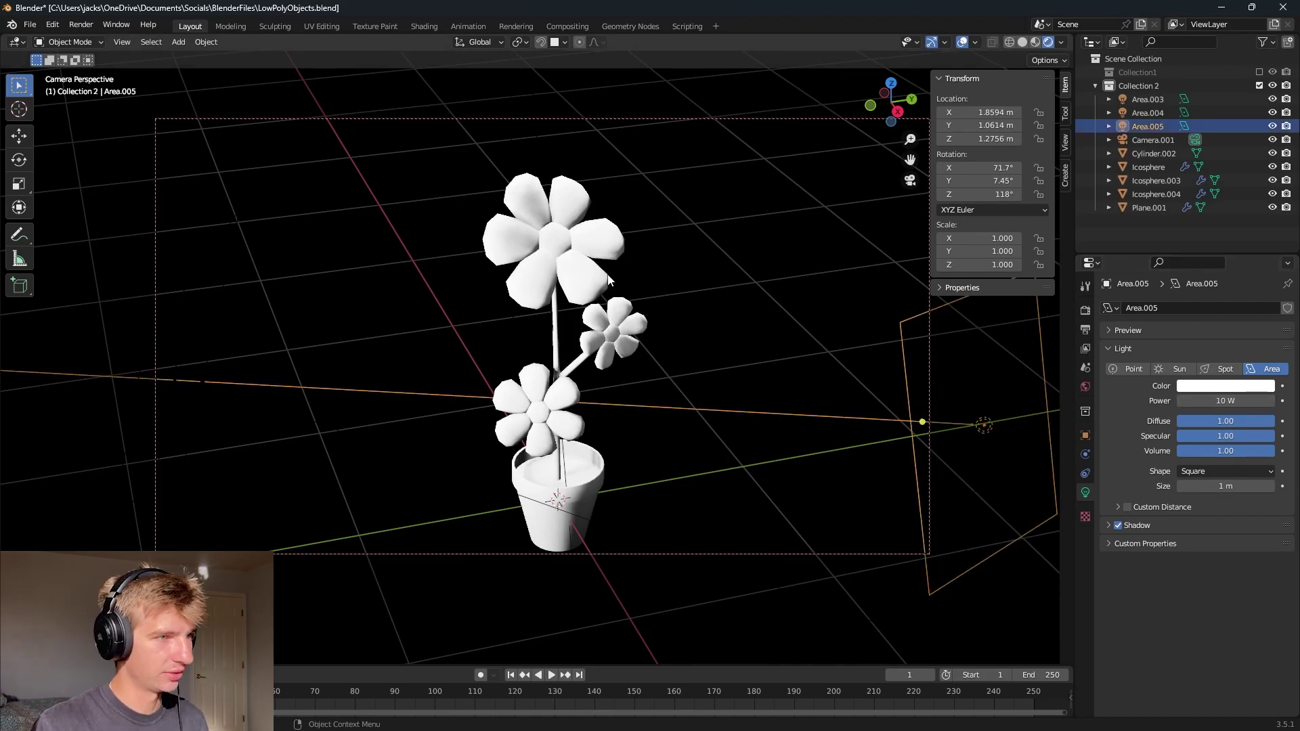
pyautogui.click(700, 352)
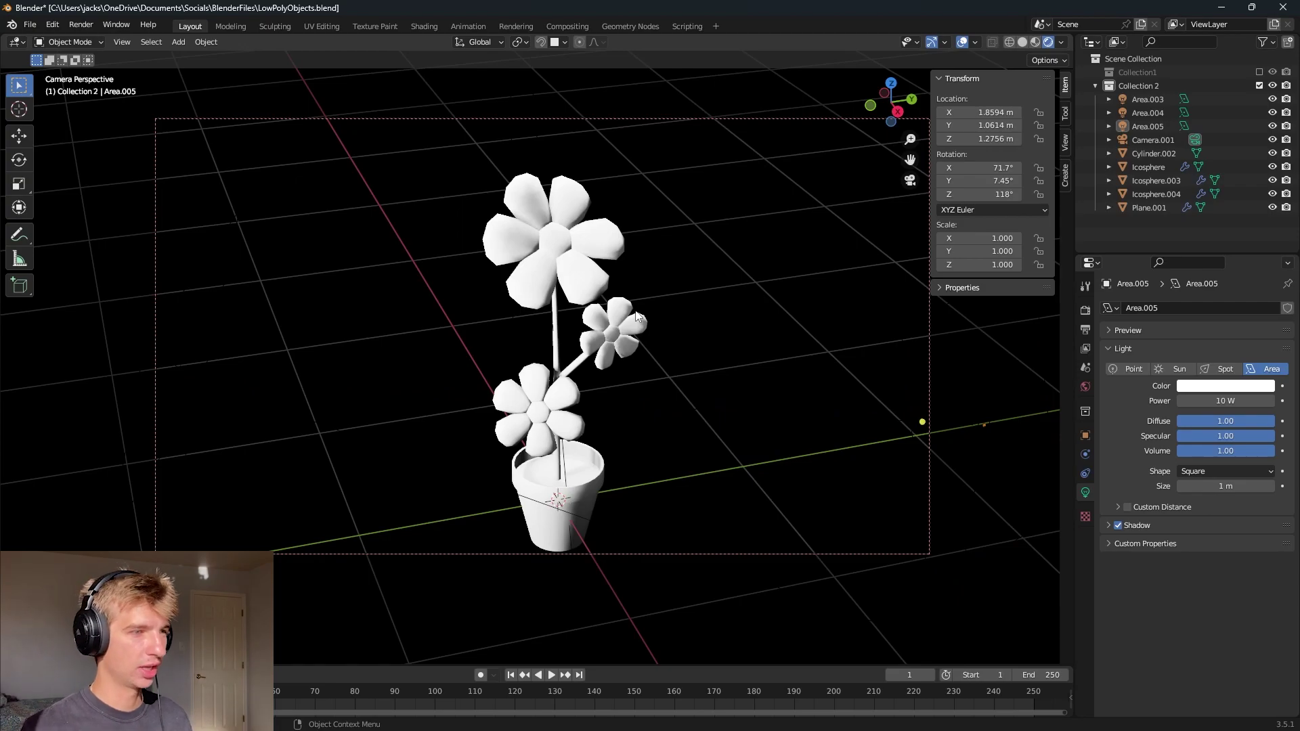
pyautogui.hotkey('ctrl', 's')
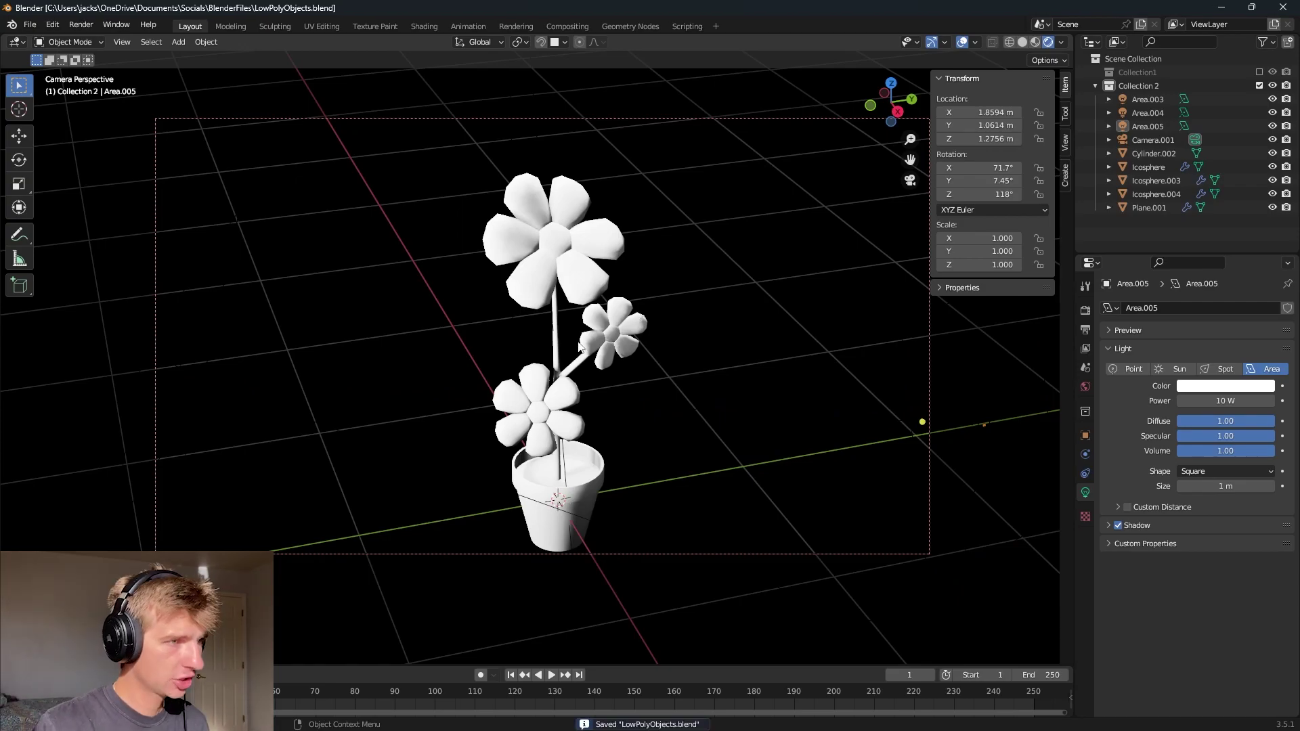
# - Apply the existing Clay material to the flower pot
pyautogui.click(571, 504)
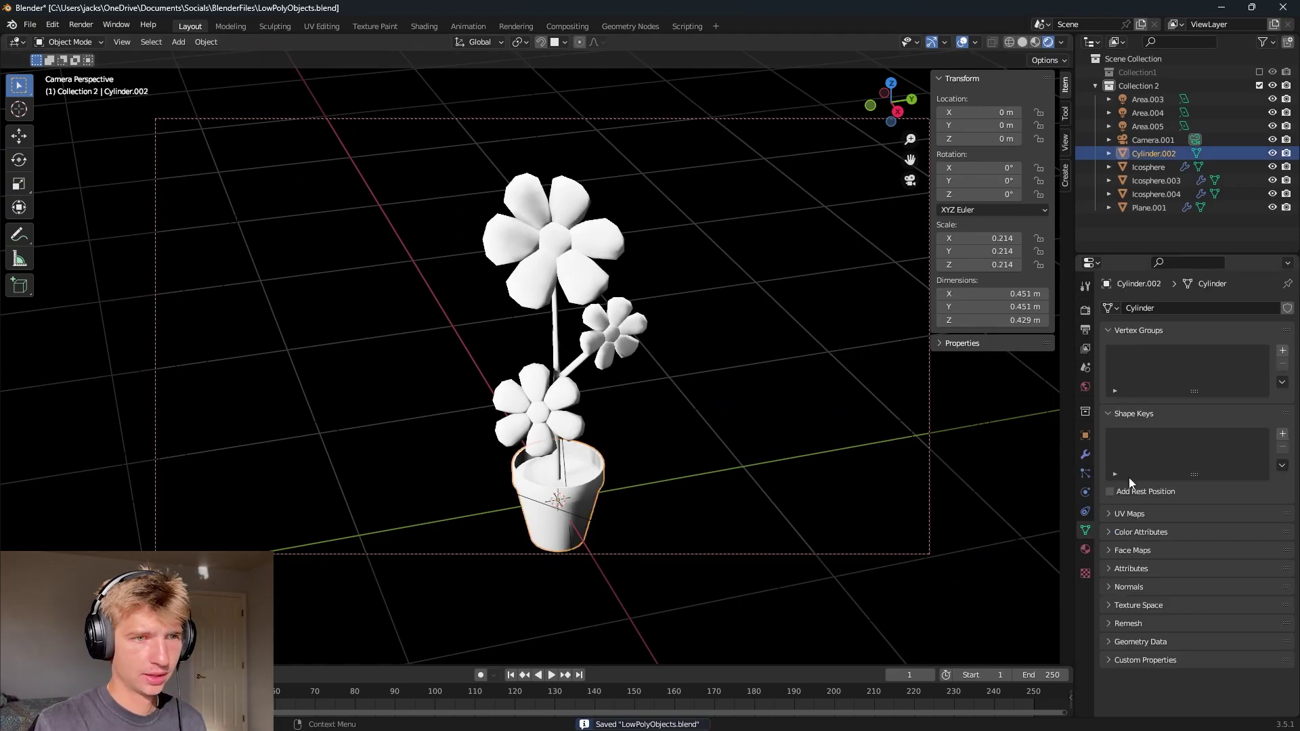
pyautogui.click(1085, 548)
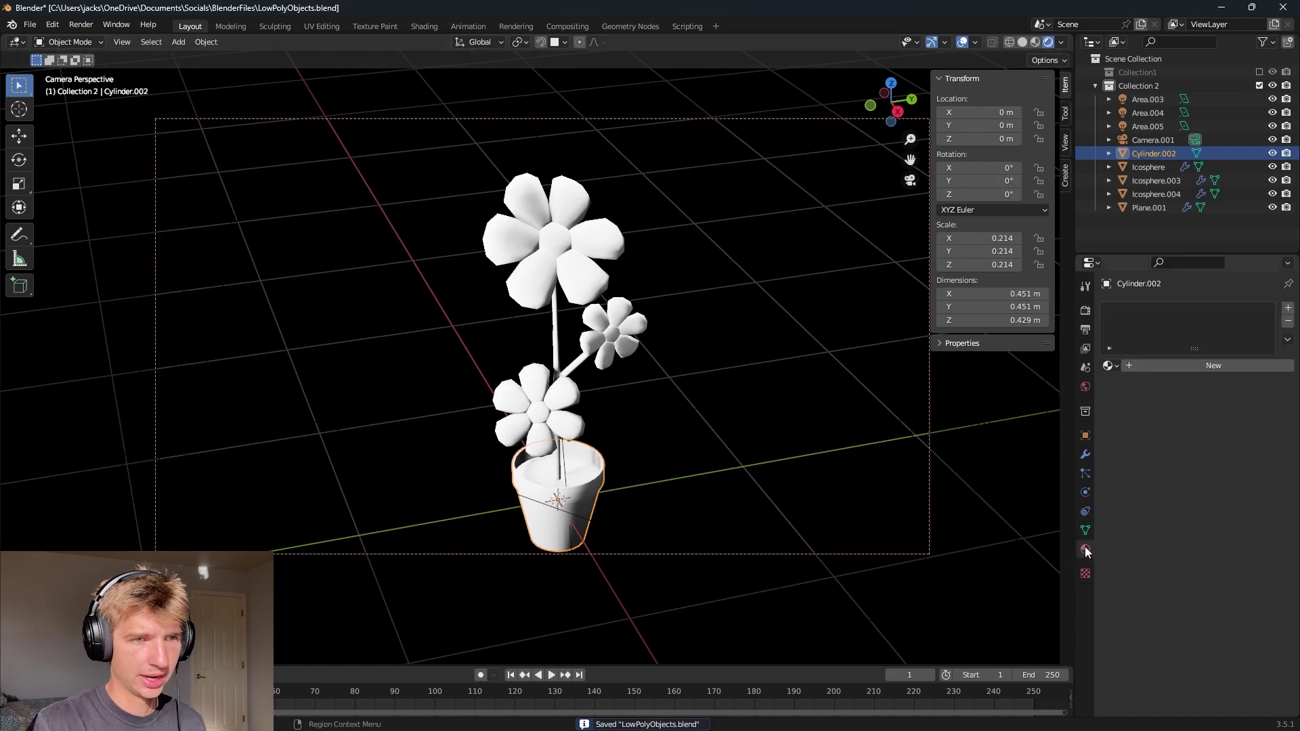
pyautogui.click(1136, 365)
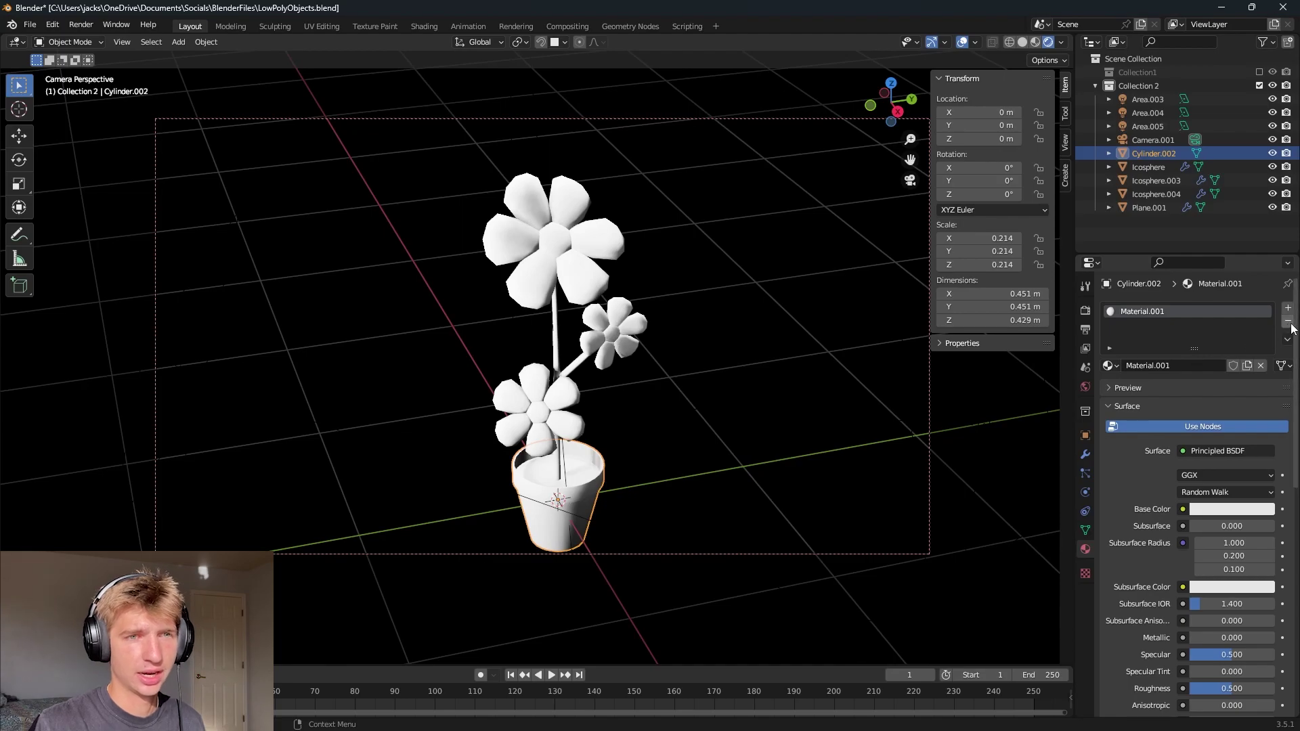
pyautogui.click(1287, 321)
pyautogui.click(1113, 365)
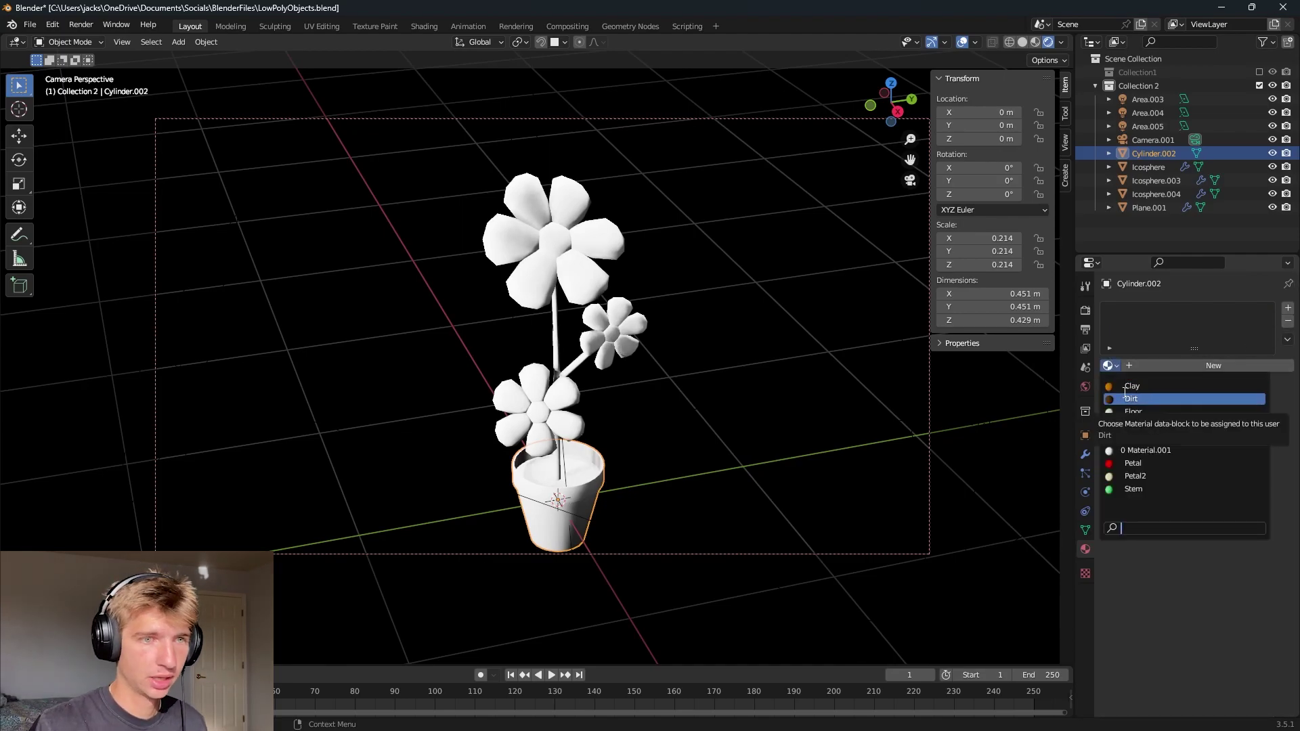
pyautogui.click(1123, 387)
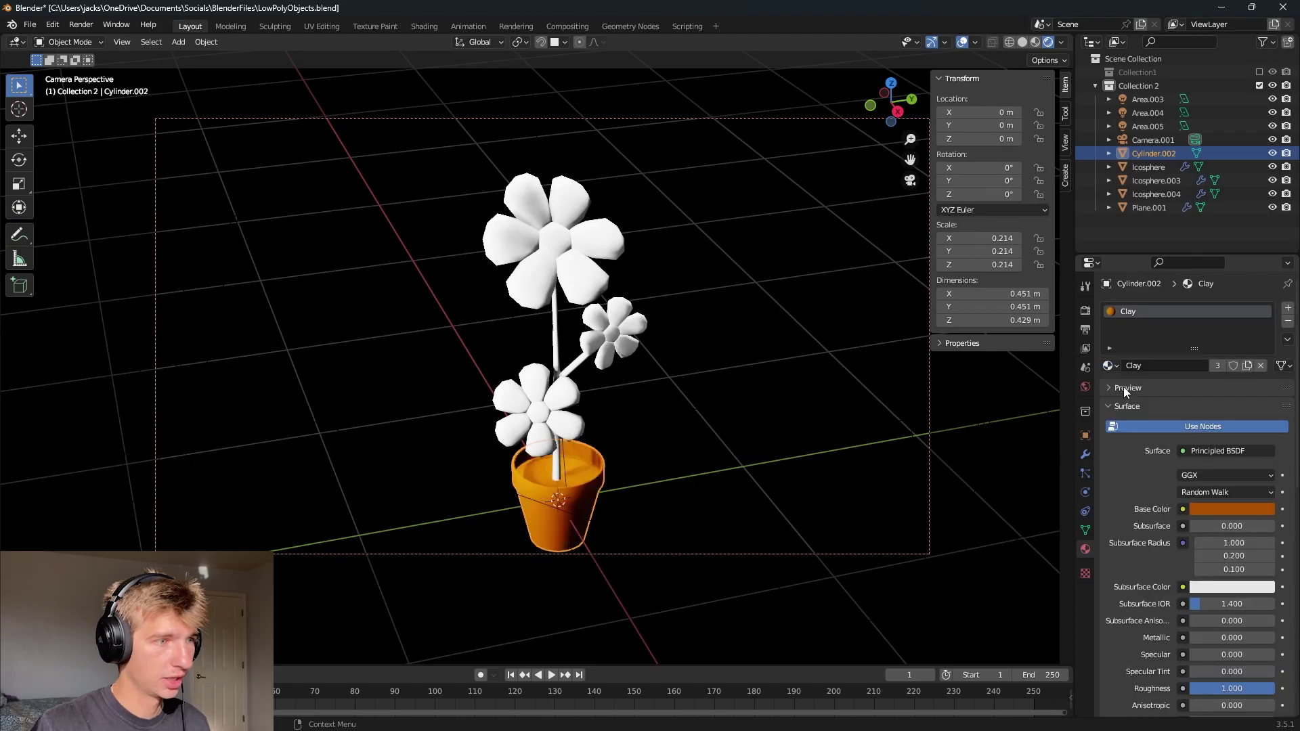
# - Examine the Clay material's base color as a hex value
pyautogui.click(1200, 506)
pyautogui.click(1248, 429)
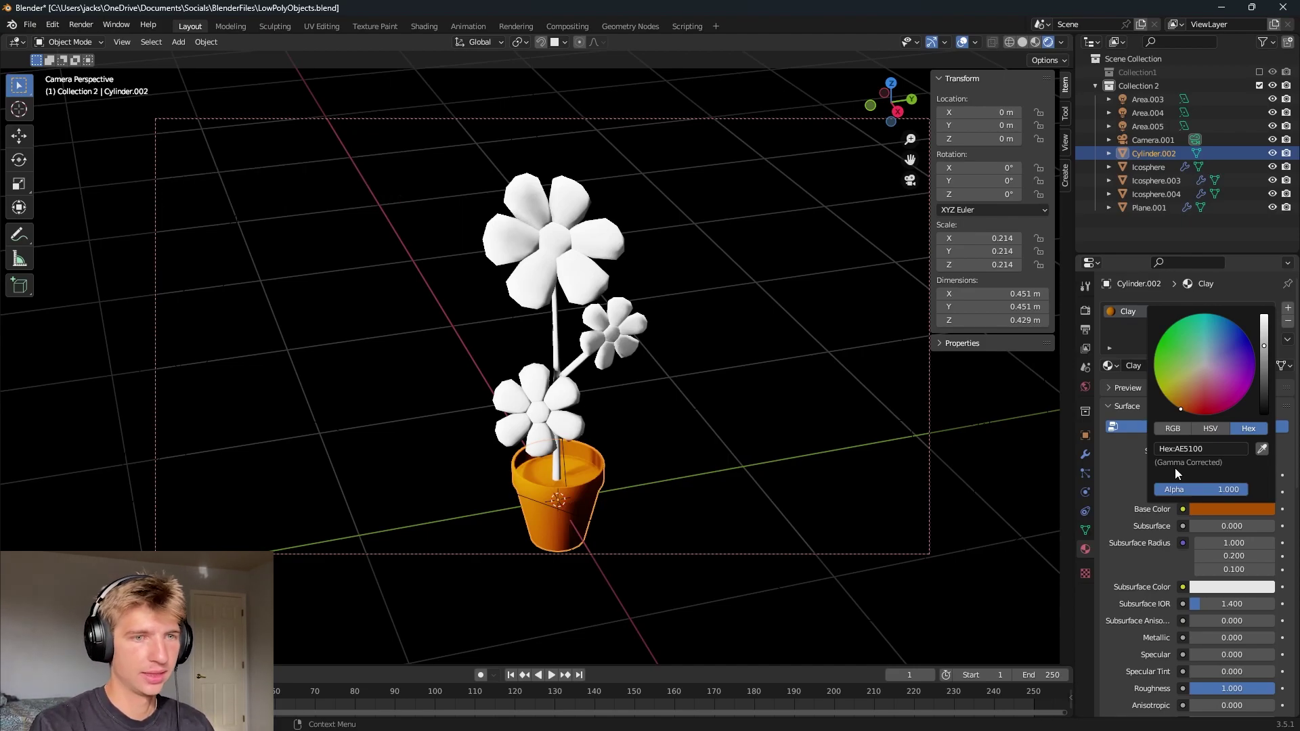
pyautogui.click(1215, 509)
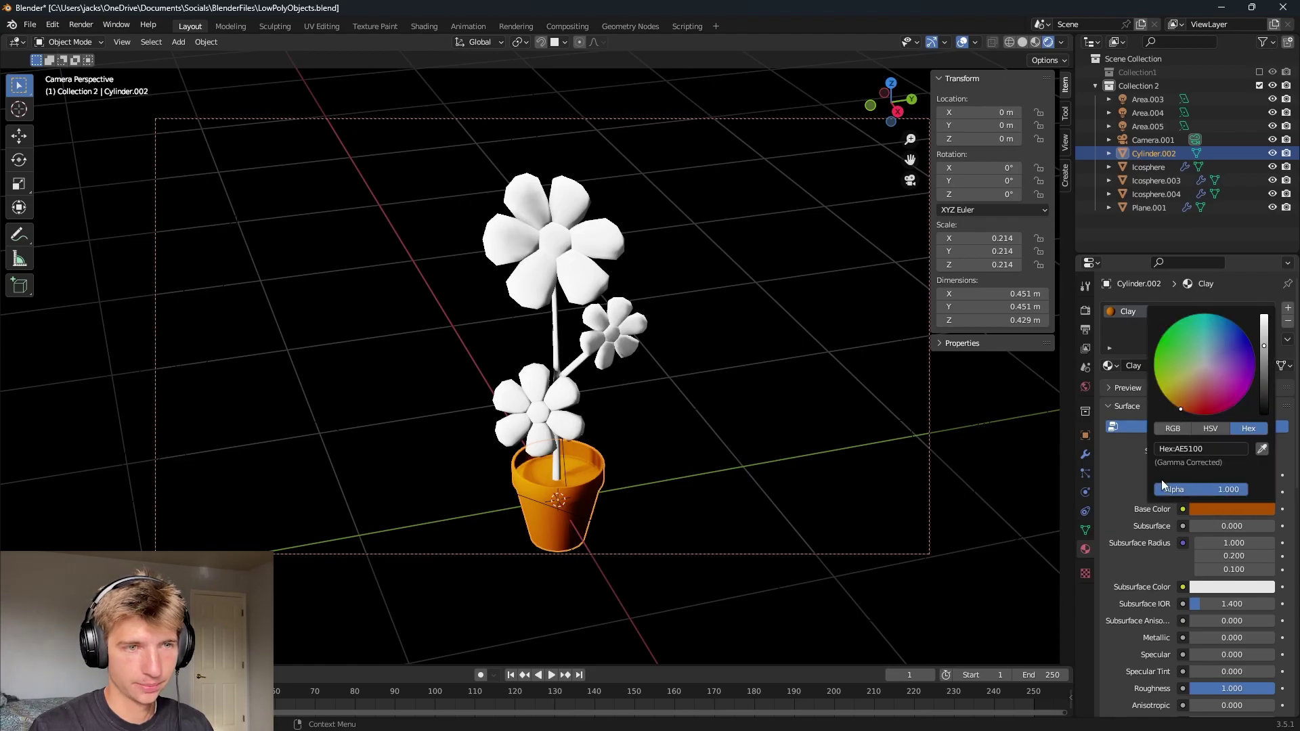
# - Add a second material slot to the pot and fill it with the existing Dirt material
pyautogui.click(1288, 308)
pyautogui.click(1116, 394)
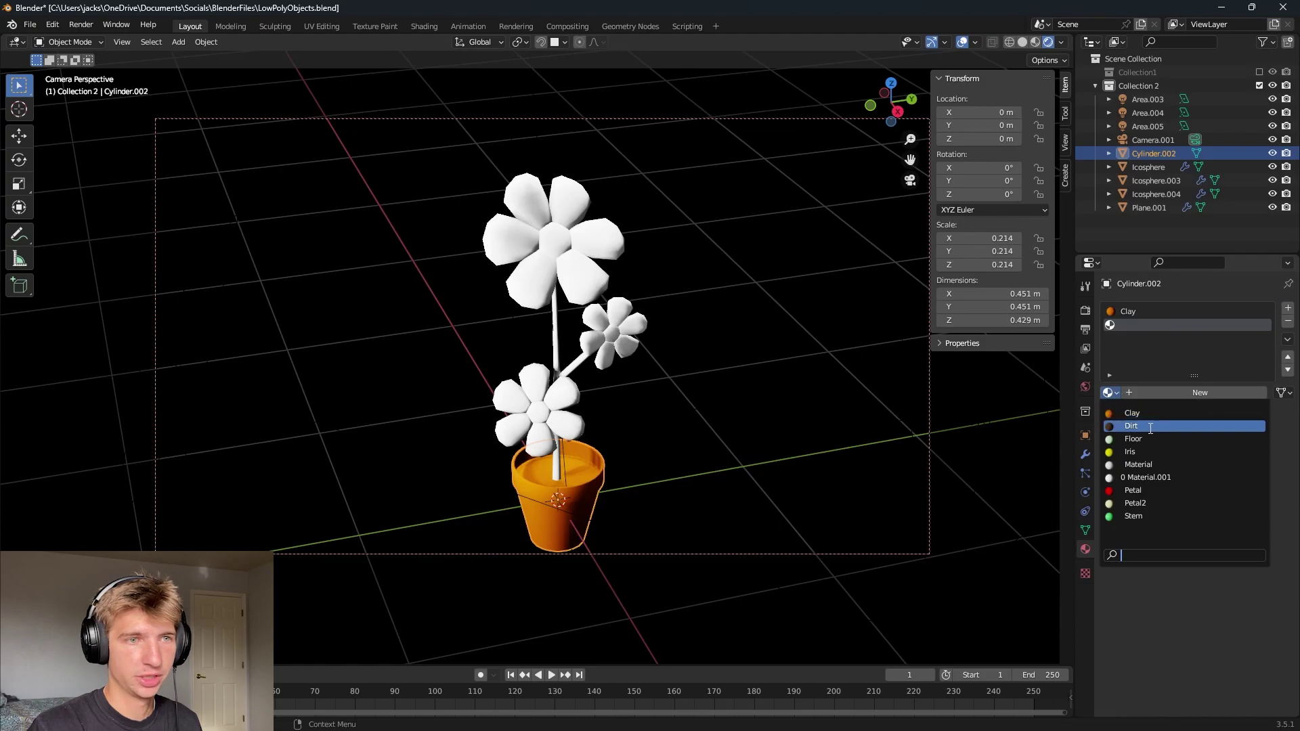
pyautogui.click(1130, 426)
# - Assign the Dirt material to the soil face inside the pot and return to Object Mode
pyautogui.press('Tab')
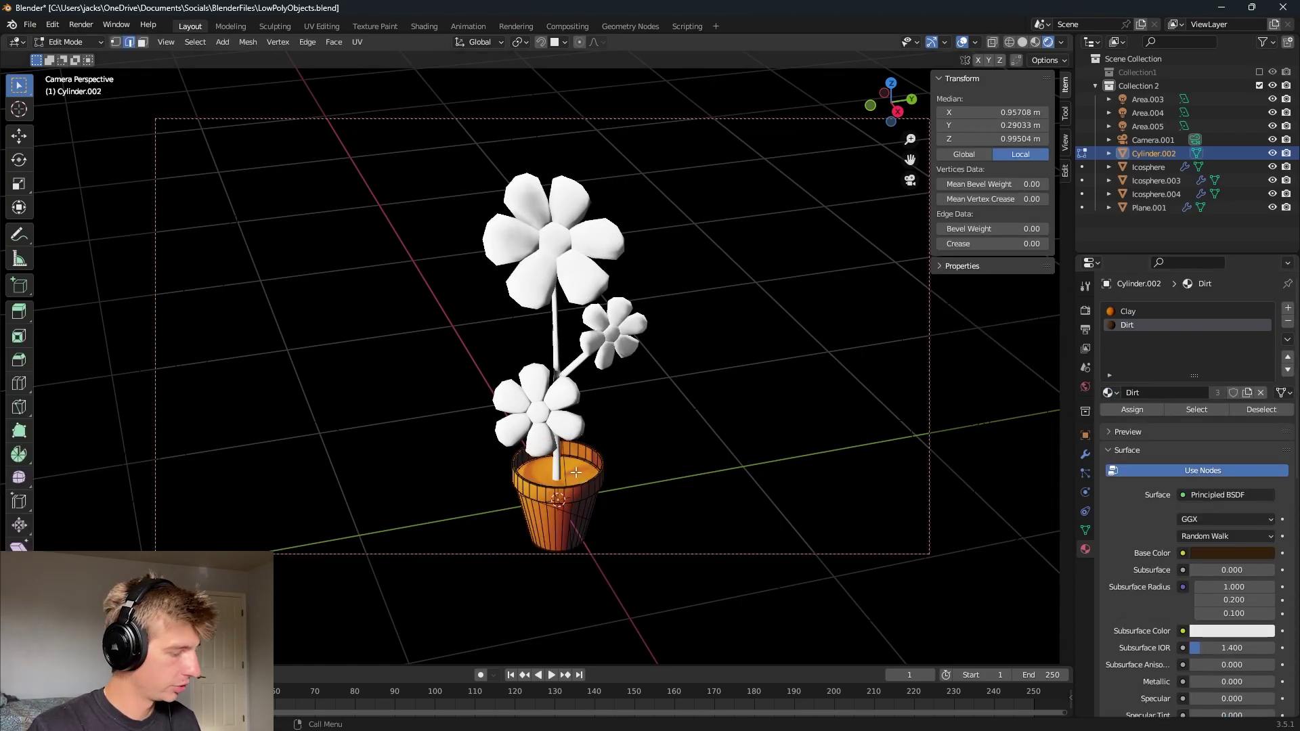
pyautogui.press('3')
pyautogui.press('a')
pyautogui.click(1127, 311)
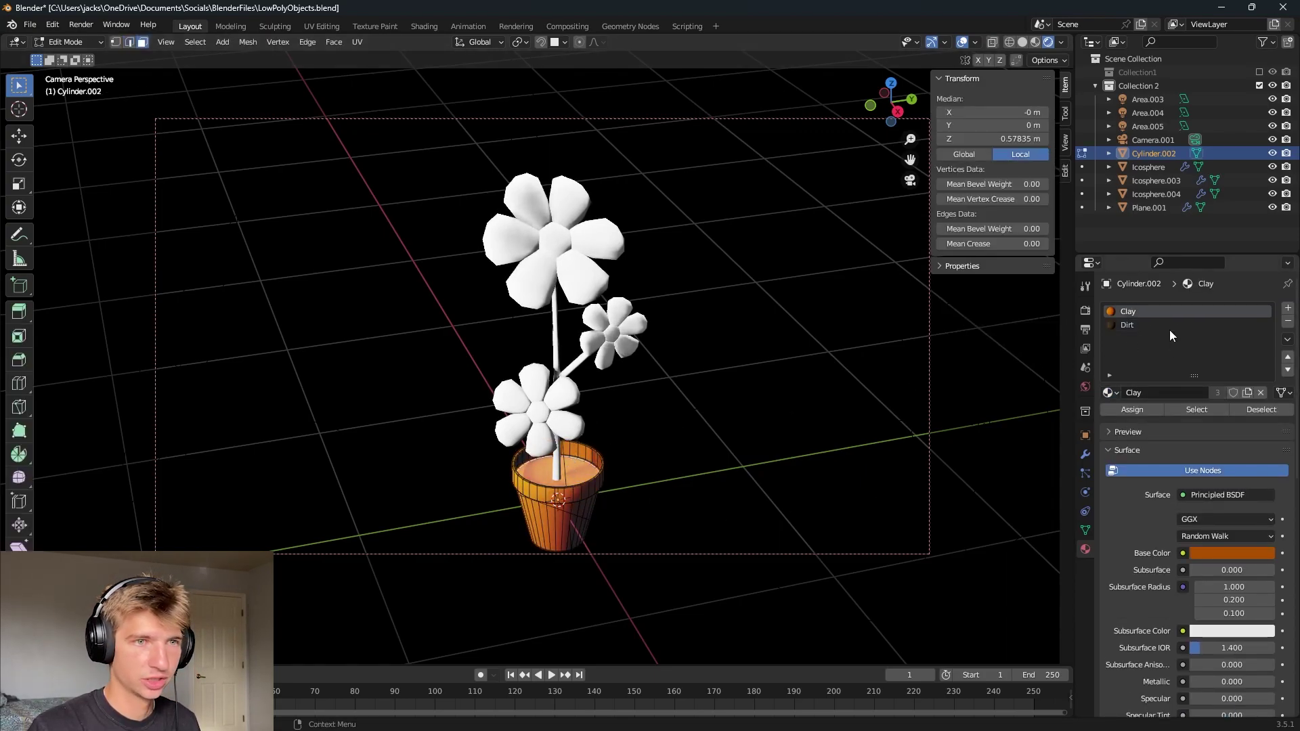
pyautogui.click(1144, 325)
pyautogui.click(1118, 409)
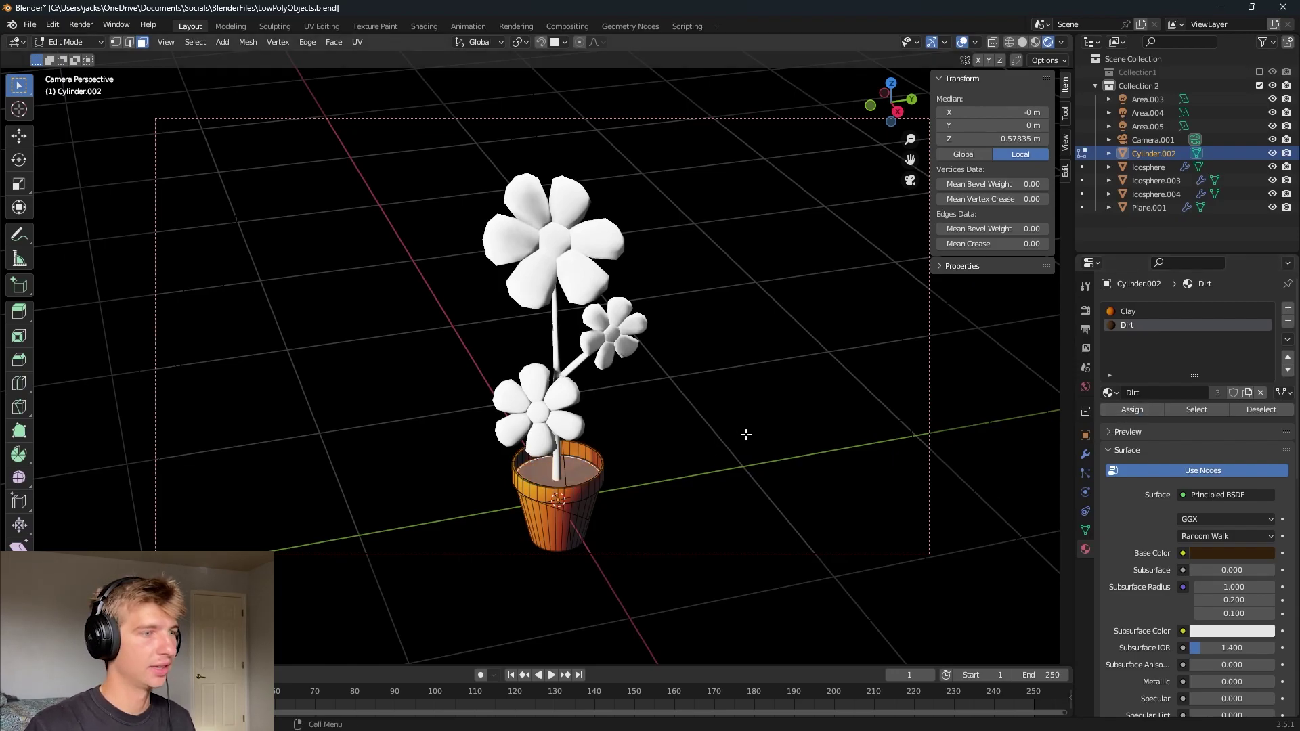
pyautogui.press('Tab')
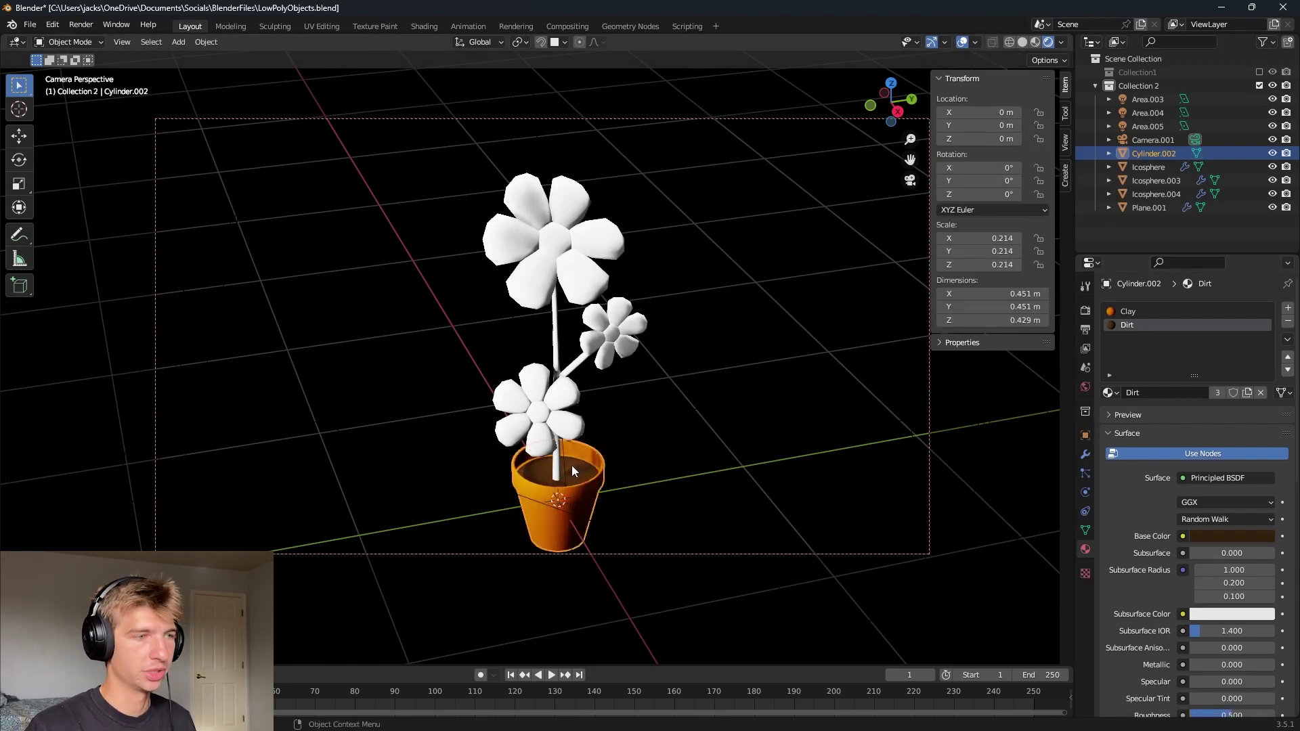
# - Inspect the Dirt material's base color and save the file
pyautogui.click(1233, 535)
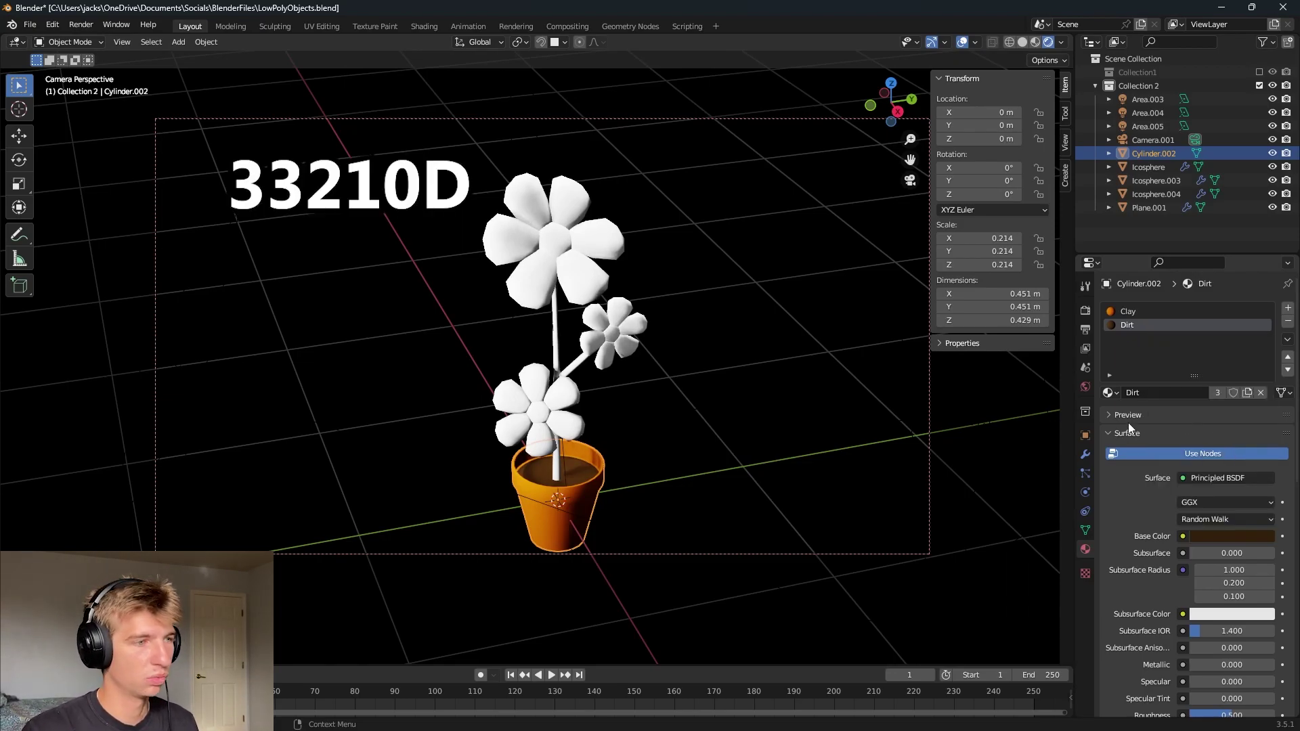
pyautogui.hotkey('ctrl', 's')
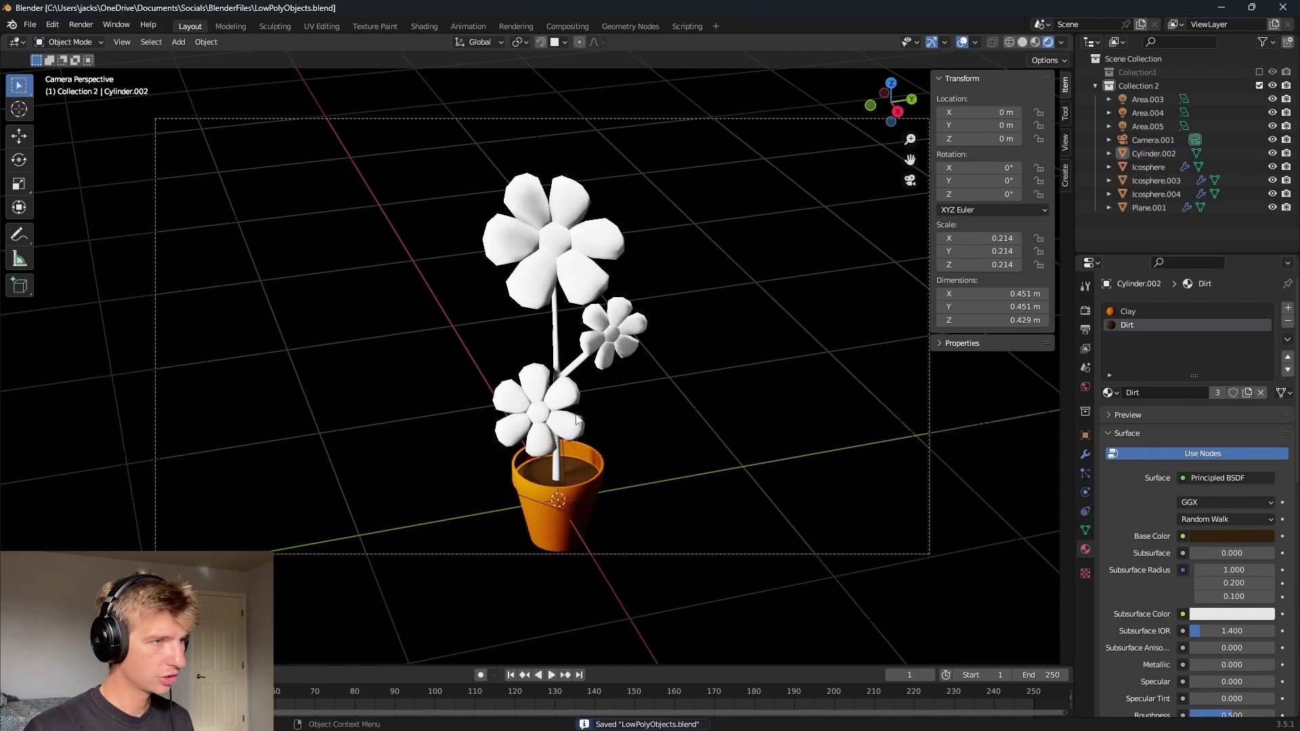
# - Apply the existing Stem material to the flower stems and inspect its base color as a hex value
pyautogui.click(559, 342)
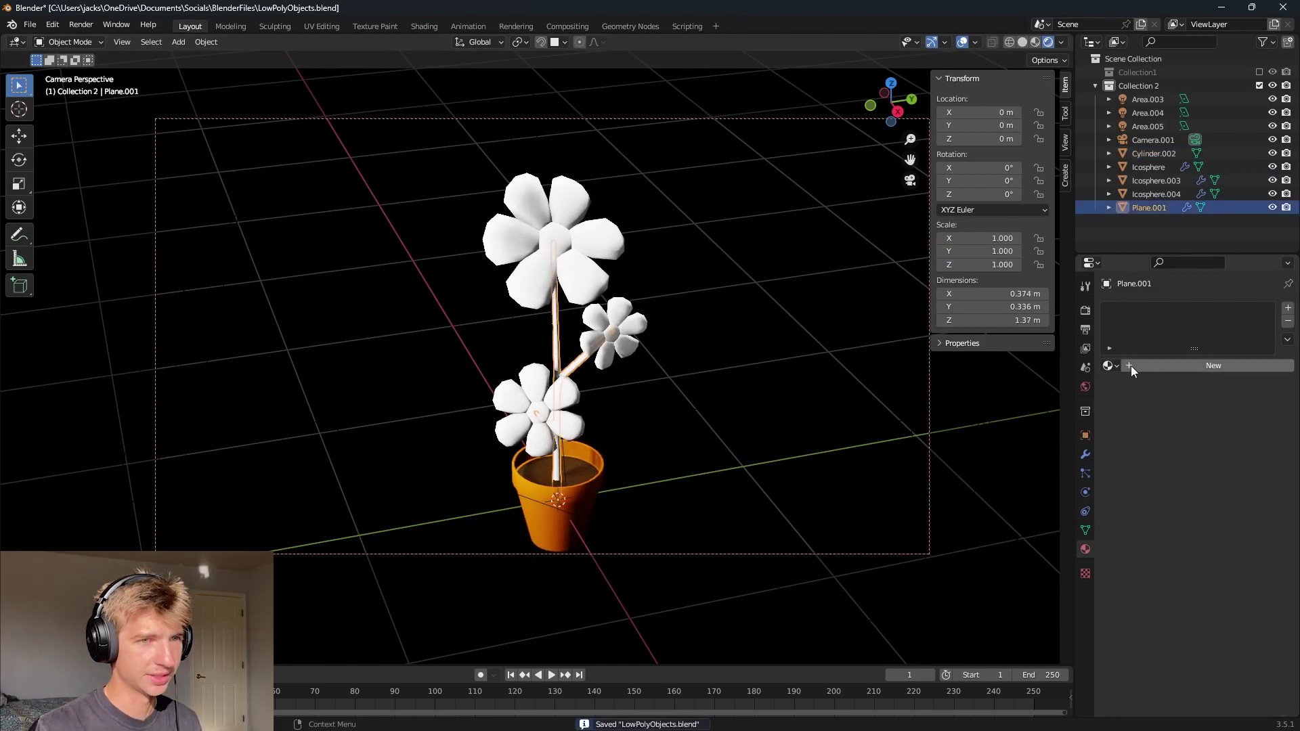
pyautogui.click(1112, 365)
pyautogui.click(1172, 487)
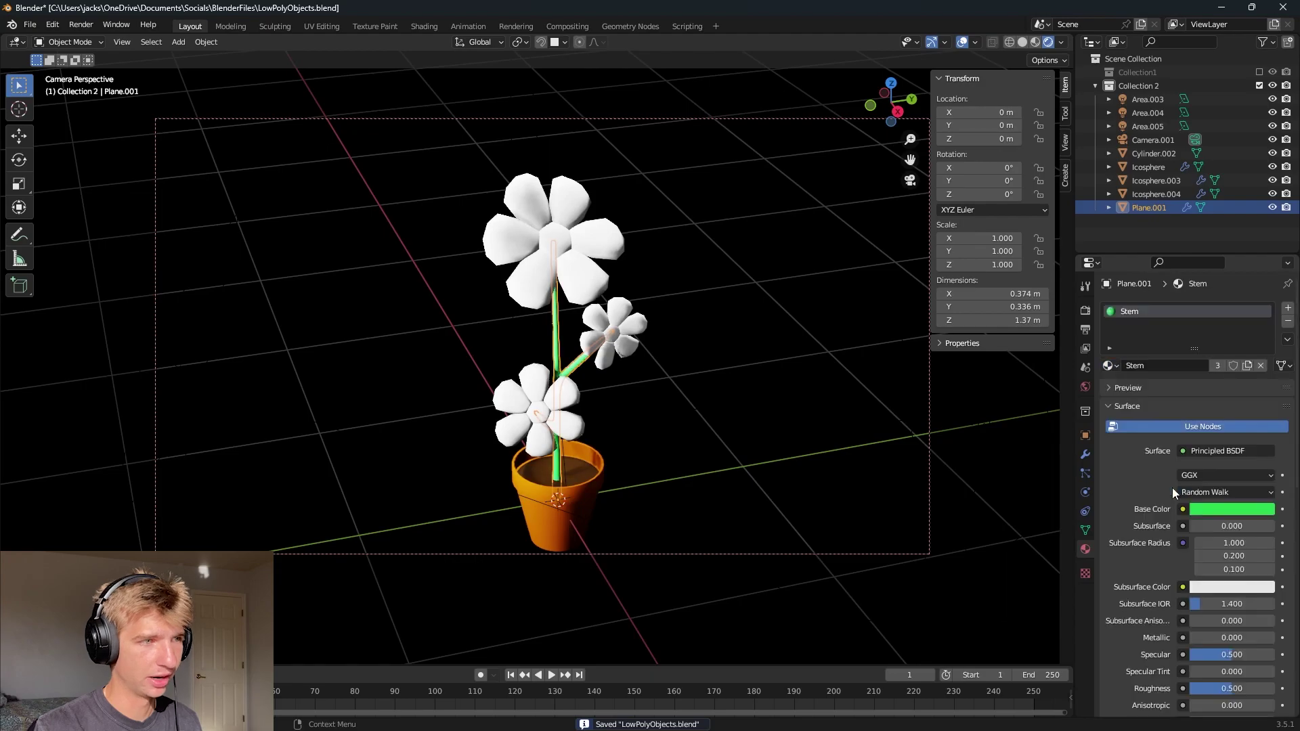
pyautogui.click(1216, 504)
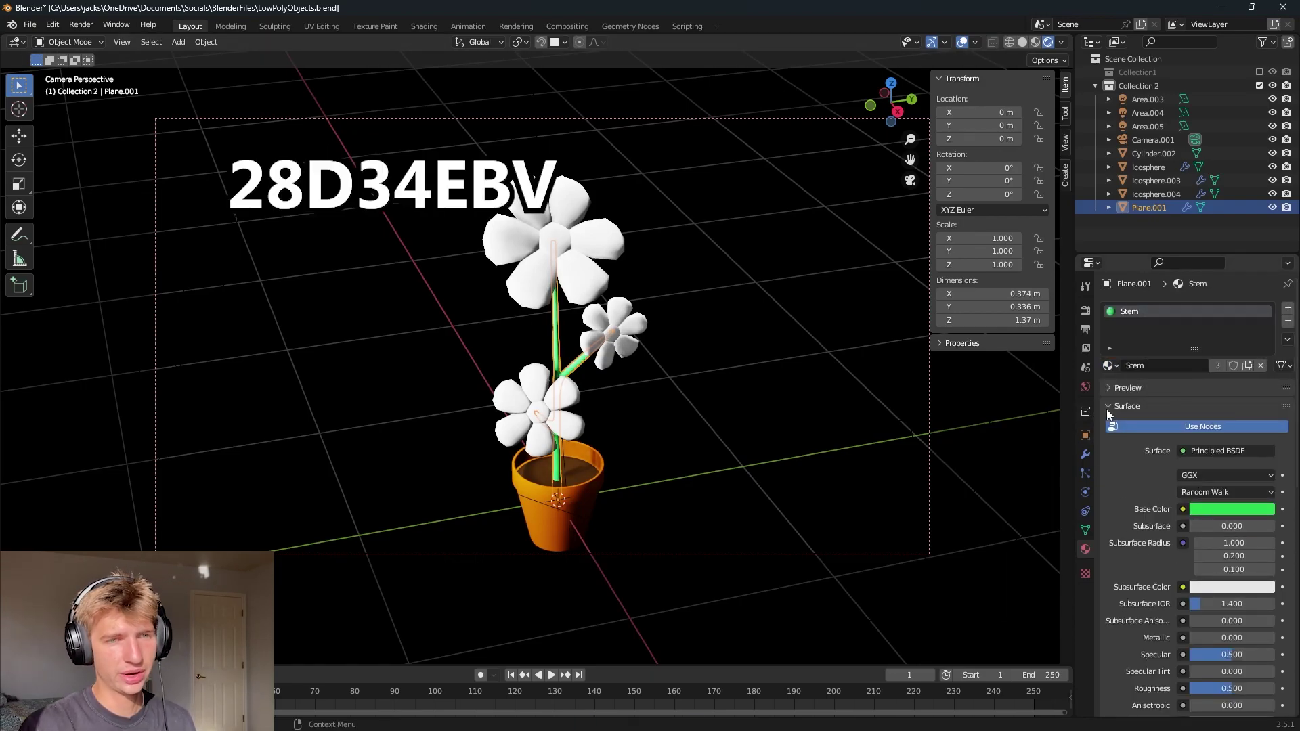
pyautogui.click(1236, 505)
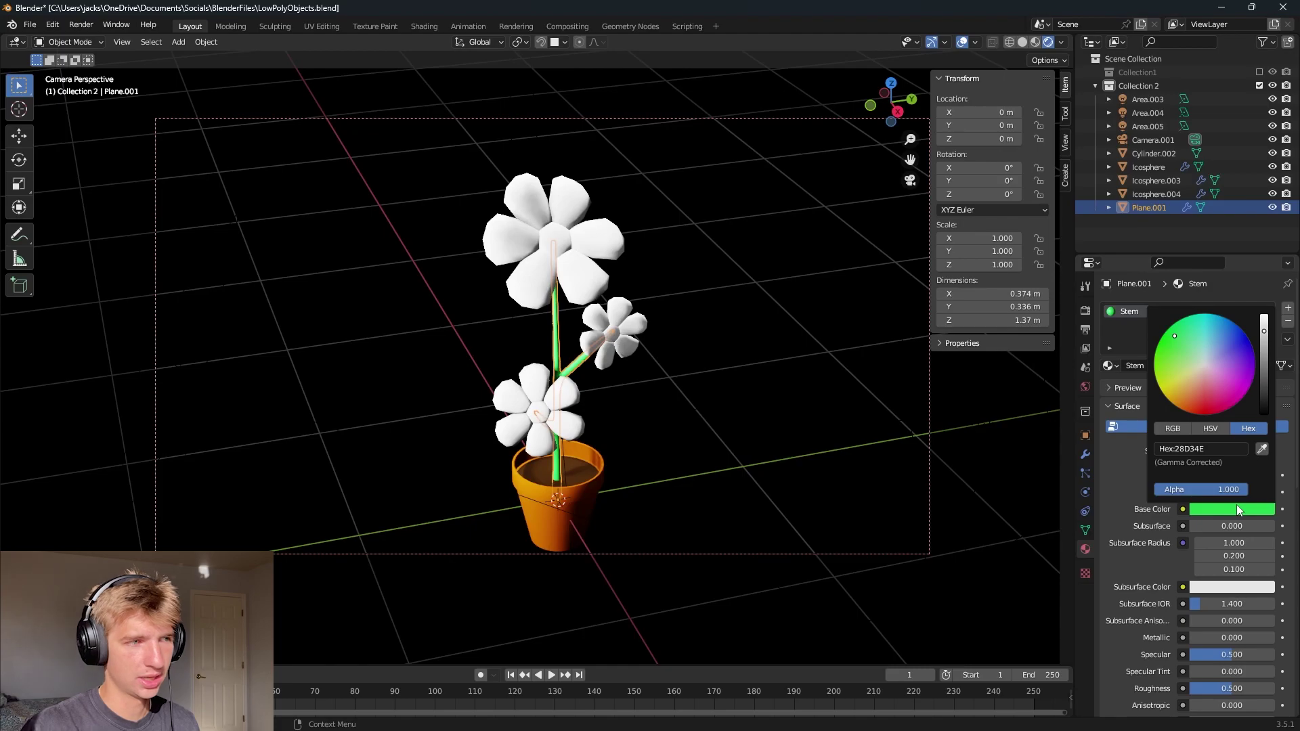
# - Apply the existing Petal material to the lowest bloom and inspect its base color
pyautogui.click(550, 414)
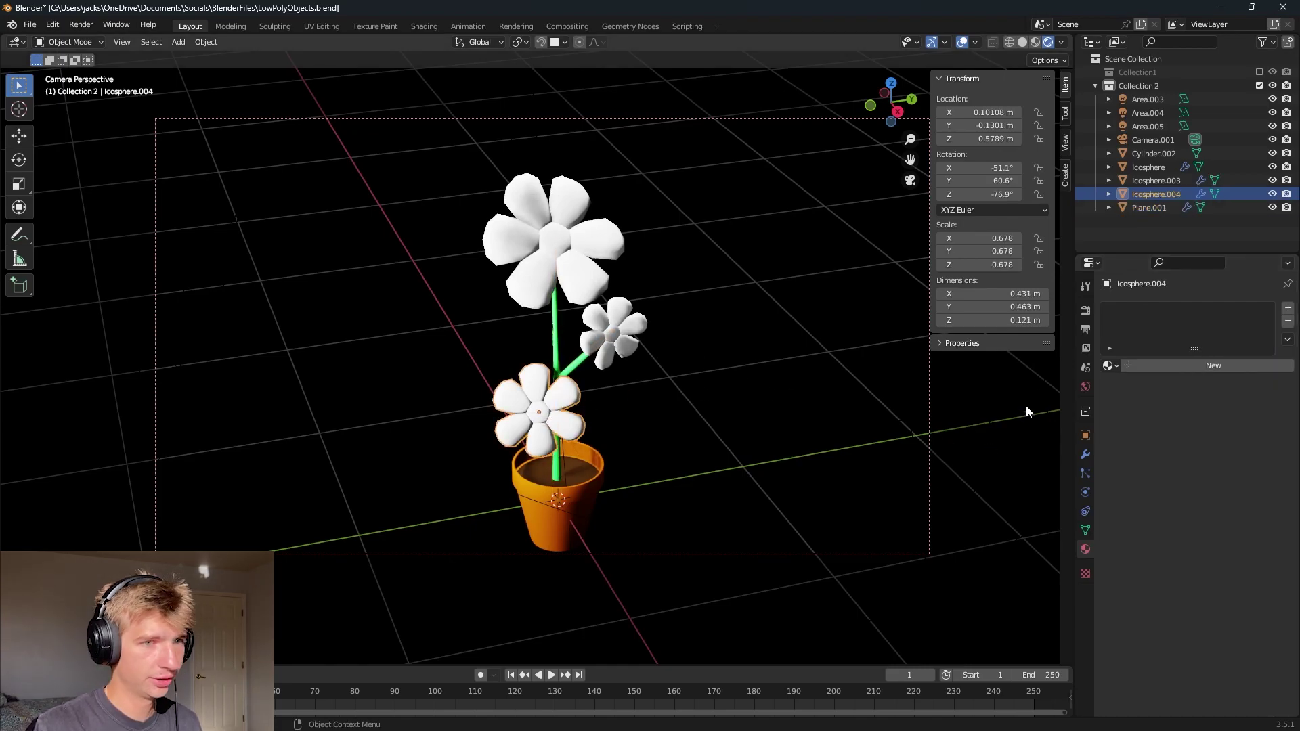
pyautogui.click(1108, 367)
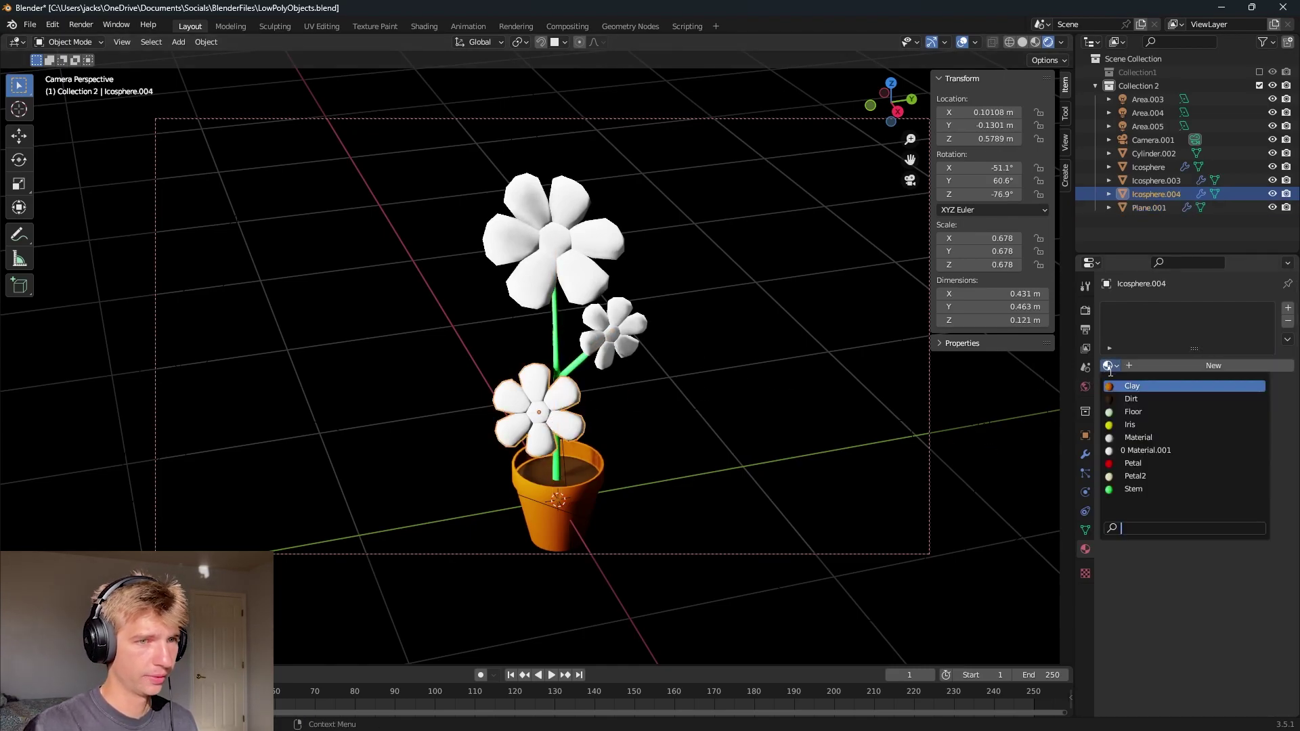
pyautogui.click(1142, 462)
pyautogui.click(1190, 509)
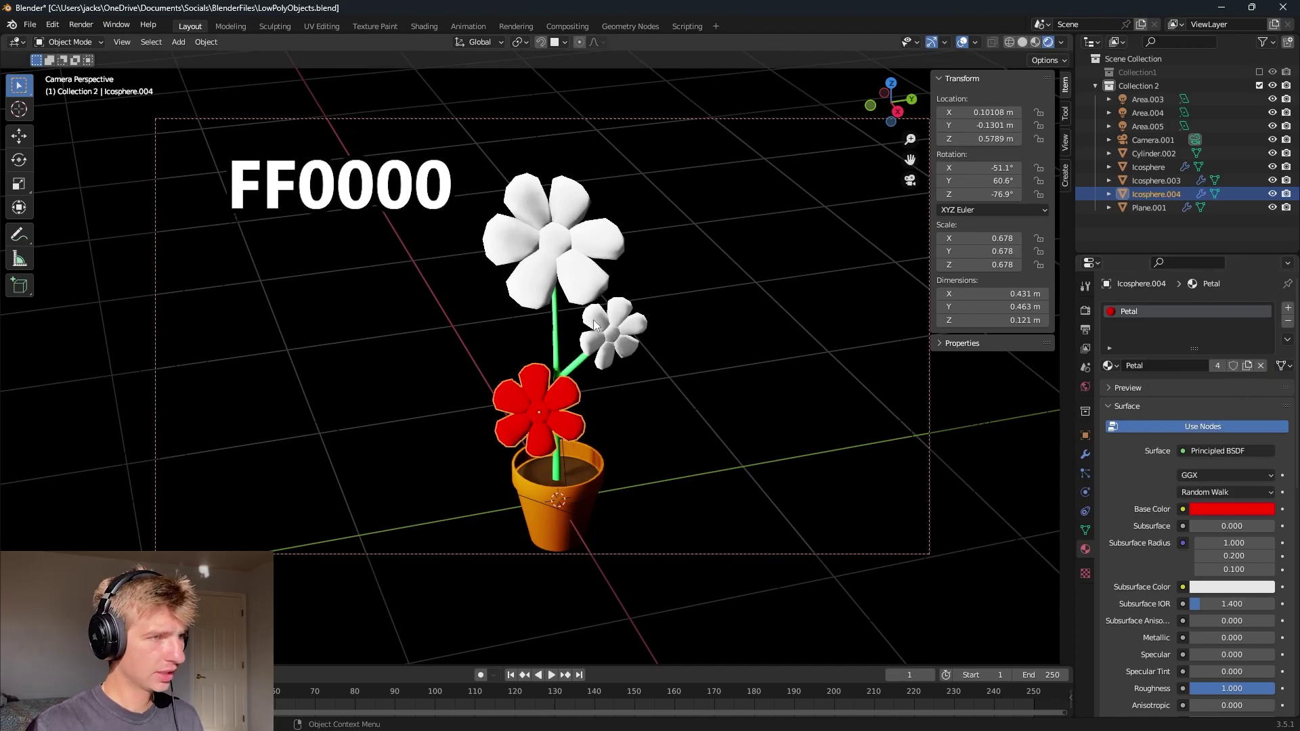
# - Add a second material slot to the lowest bloom, fill it with the existing Iris material and inspect its base color
pyautogui.click(1288, 308)
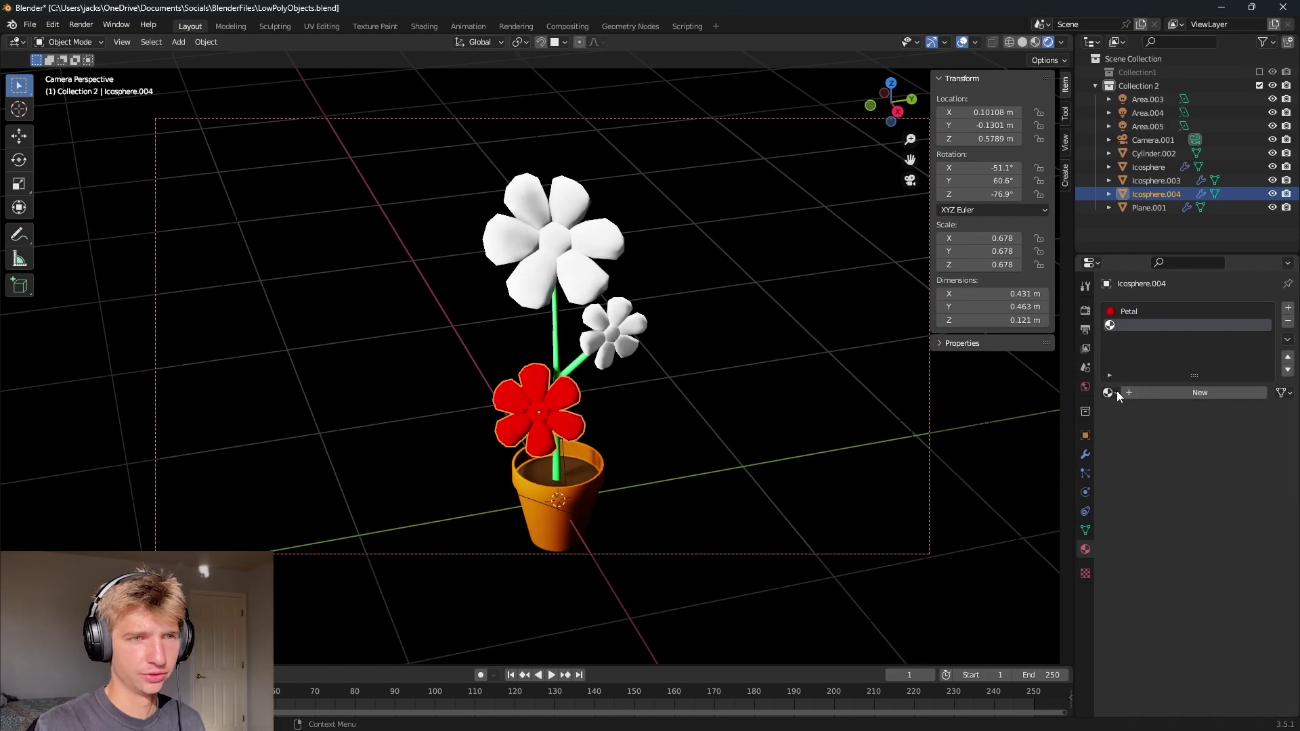
pyautogui.click(1110, 391)
pyautogui.click(1144, 460)
pyautogui.click(1202, 536)
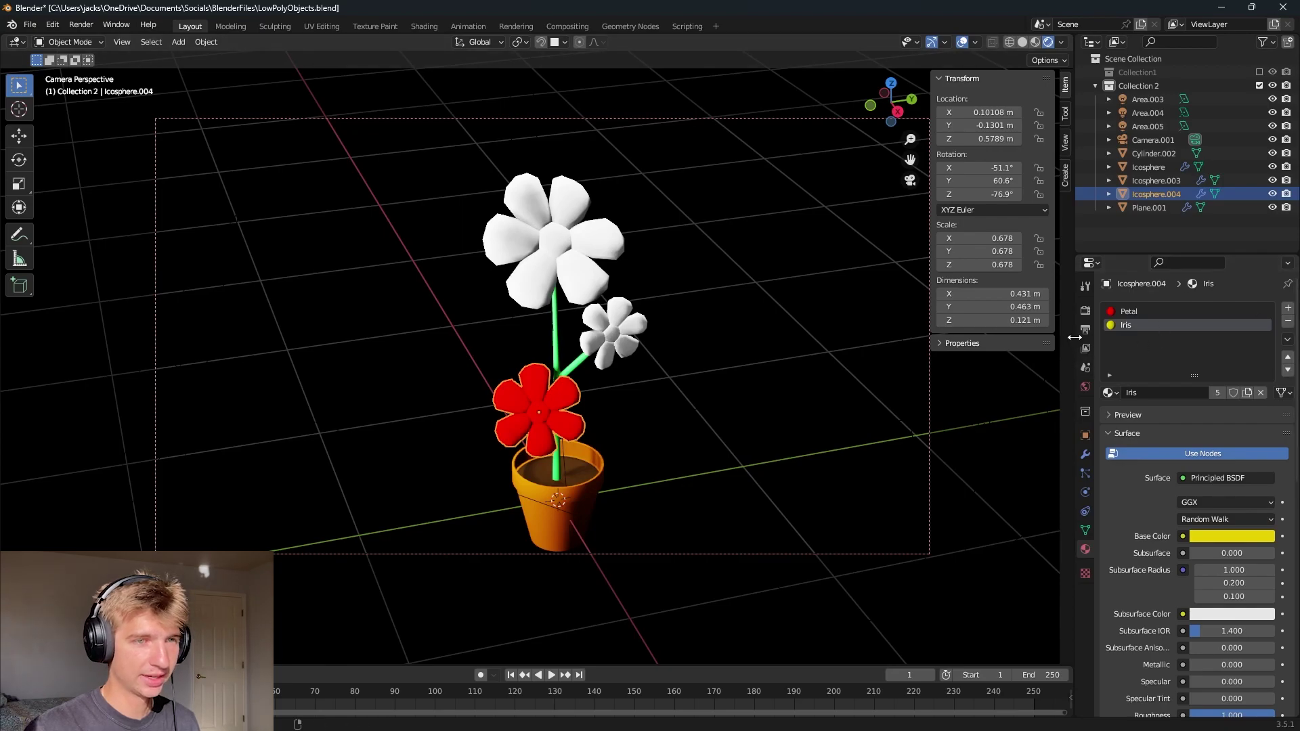
# - Assign the Iris material to the center part of the lowest bloom and return to Object Mode
pyautogui.moveTo(647, 448); pyautogui.dragTo(663, 440, button='middle')
pyautogui.press('Tab')
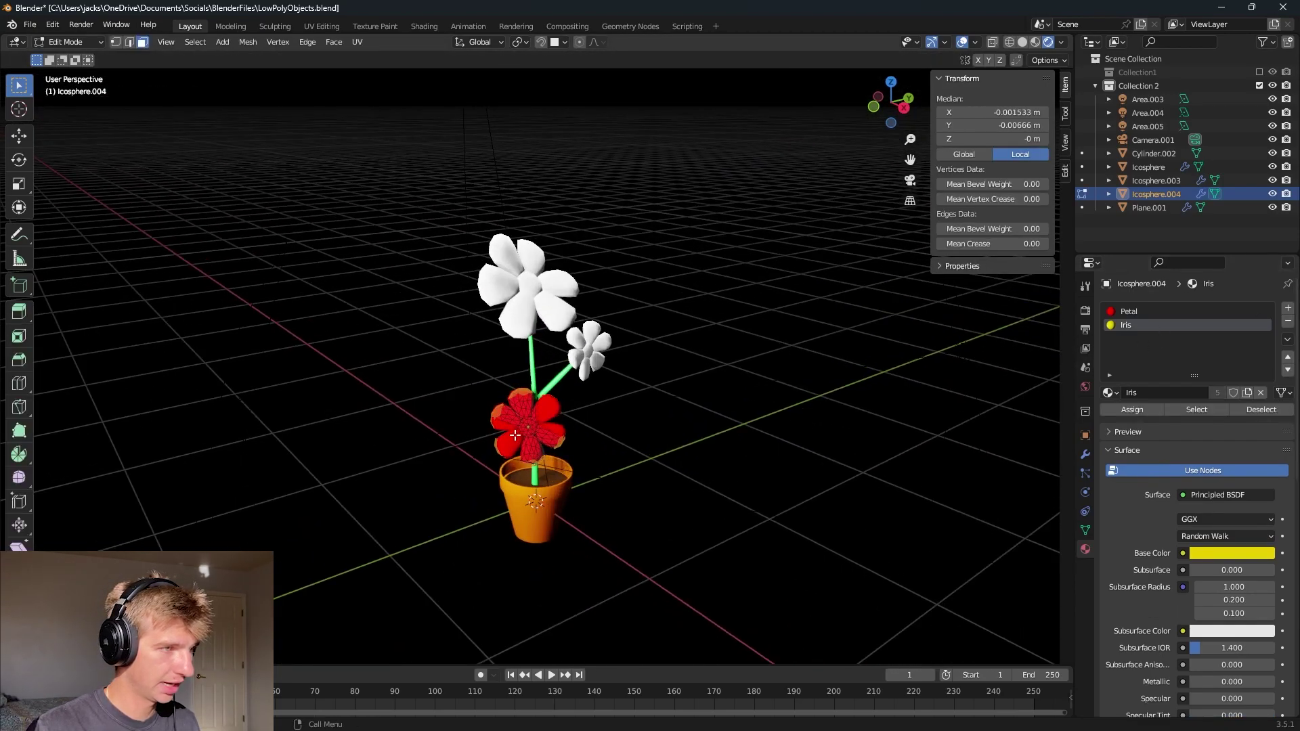
pyautogui.click(527, 428)
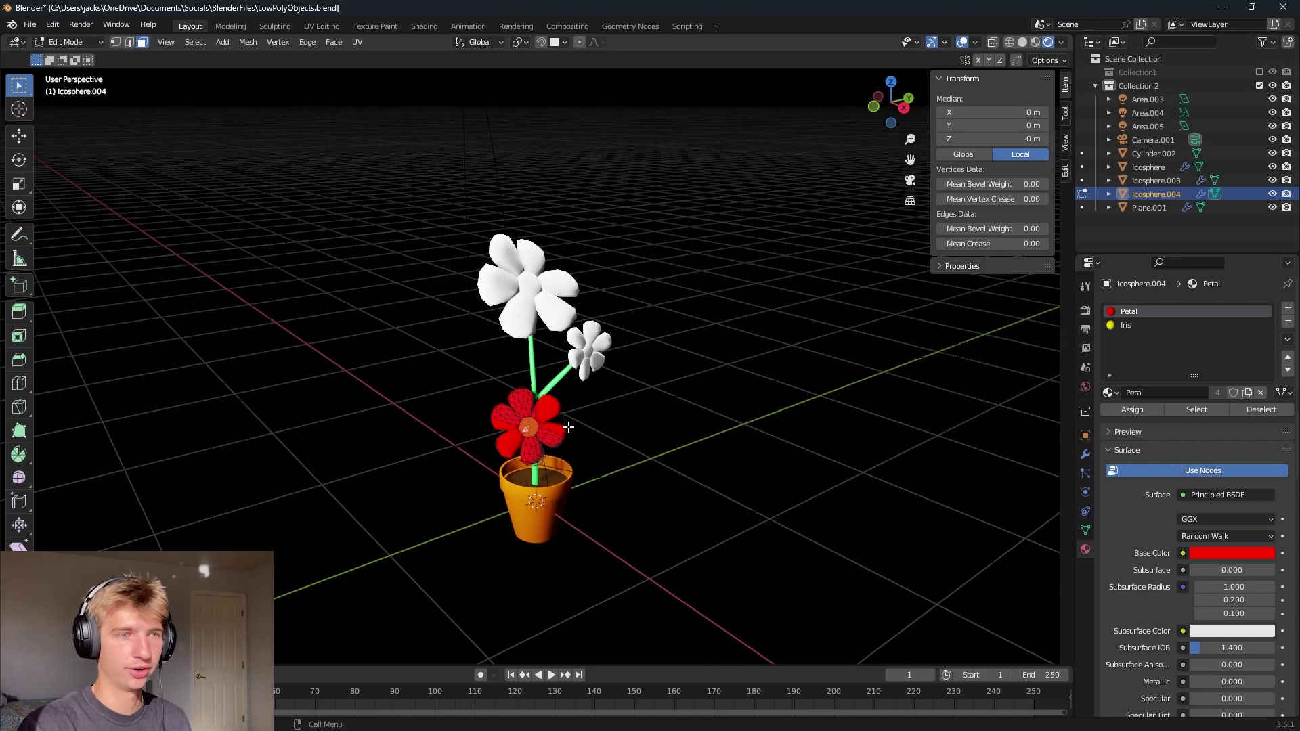
pyautogui.click(1136, 326)
pyautogui.click(1143, 413)
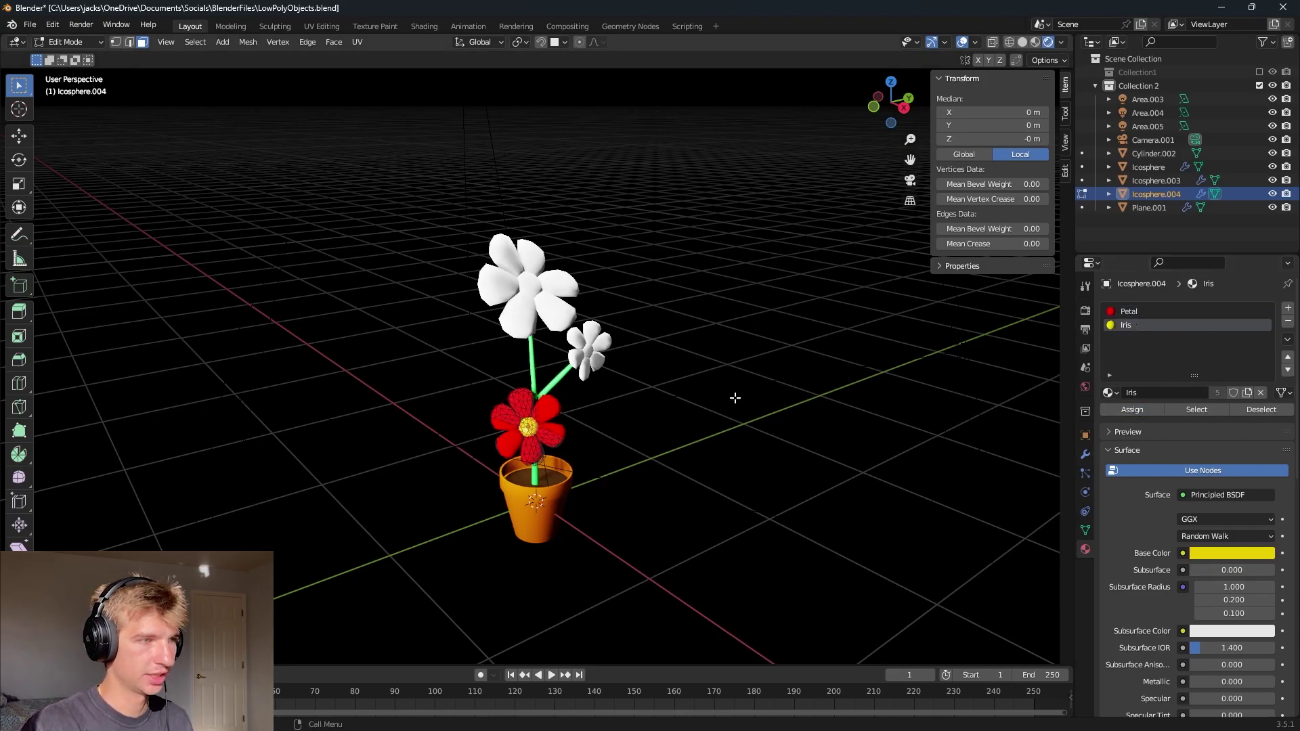
pyautogui.press('Tab')
# - Link the lowest bloom's materials to the other two blooms, keeping the lowest bloom as the active object
pyautogui.moveTo(635, 424)
pyautogui.mouseDown(button='middle')
pyautogui.moveTo(652, 404)
pyautogui.moveTo(632, 405)
pyautogui.mouseUp(button='middle')
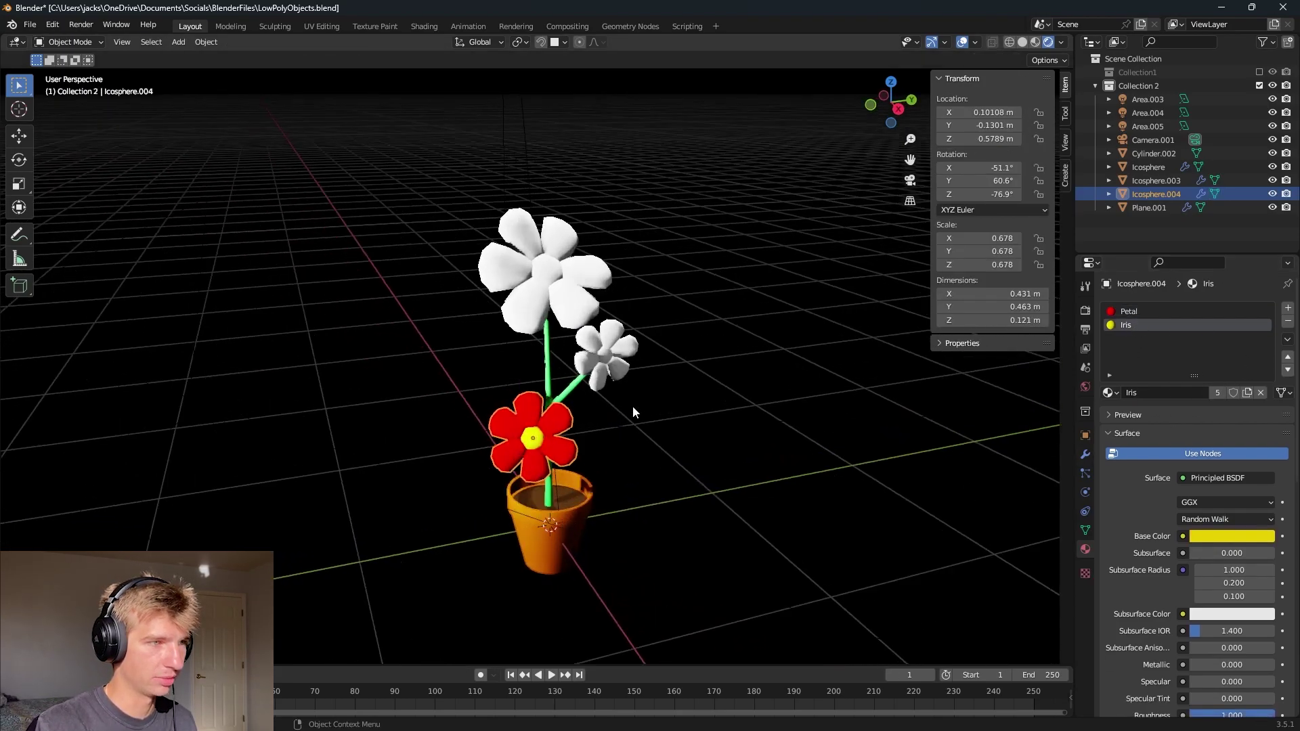
pyautogui.click(600, 347)
pyautogui.keyDown('shift'); pyautogui.click(546, 256); pyautogui.keyUp('shift')
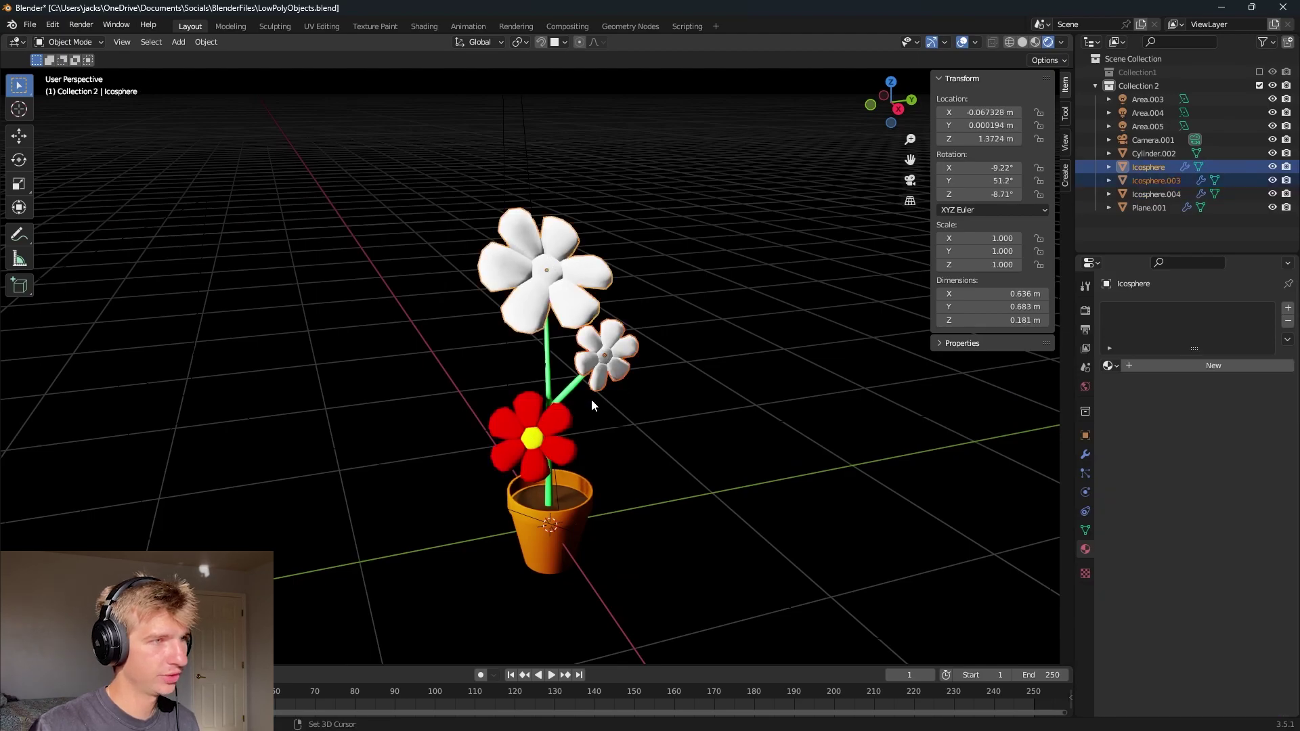
pyautogui.keyDown('shift'); pyautogui.click(547, 434); pyautogui.keyUp('shift')
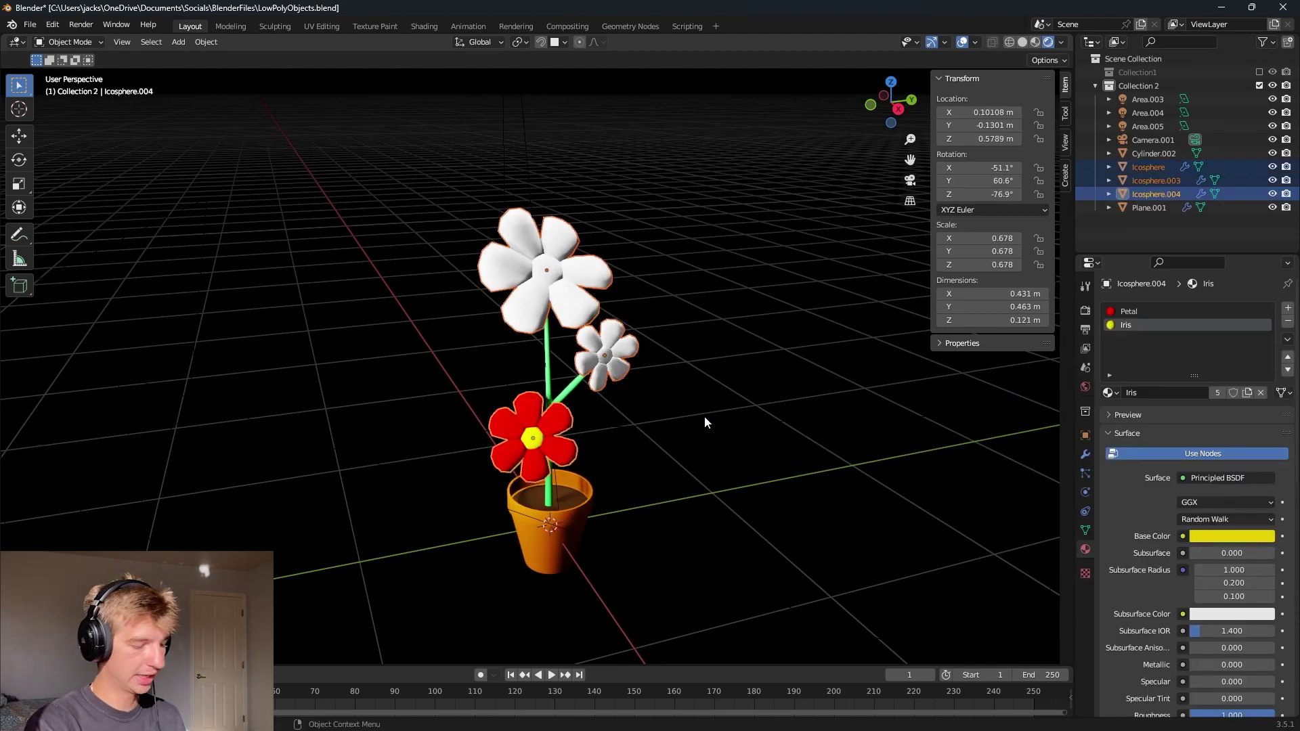
pyautogui.hotkey('ctrl', 'l')
pyautogui.click(677, 453)
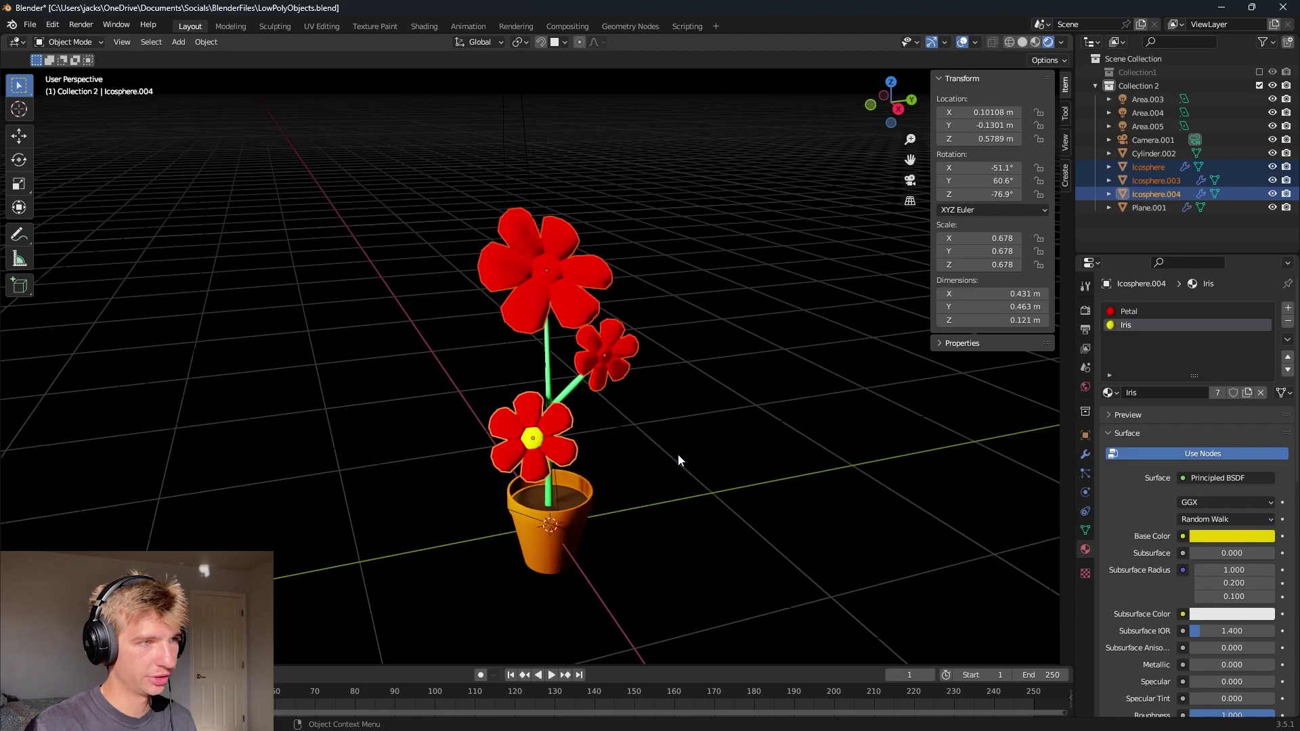
# - Assign the Iris material to the center of the large top bloom and return to Object Mode
pyautogui.scroll(3, 692, 343)
pyautogui.click(542, 275)
pyautogui.press('Tab')
pyautogui.click(542, 275)
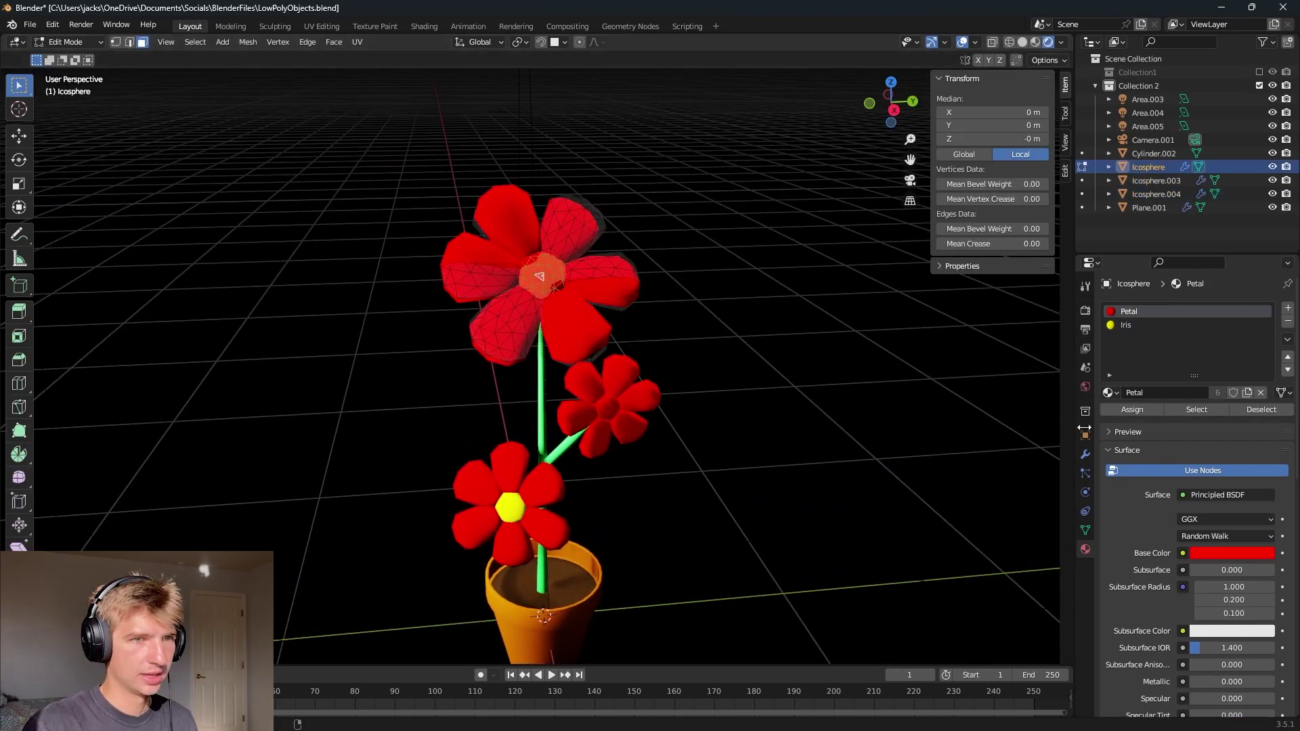
pyautogui.click(1143, 327)
pyautogui.click(1132, 411)
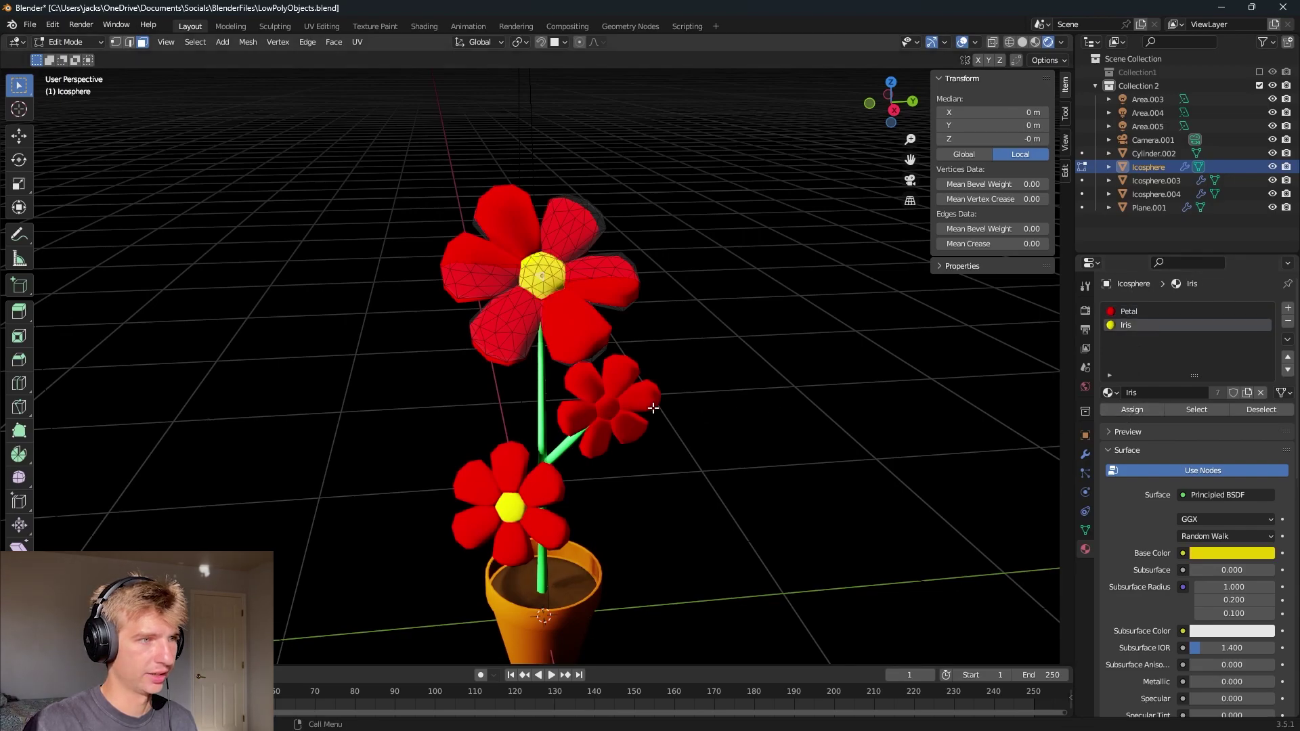
pyautogui.press('Tab')
# - Assign the Iris material to the center of the small side bloom and return to Object Mode
pyautogui.click(611, 405)
pyautogui.press('Tab')
pyautogui.click(608, 407)
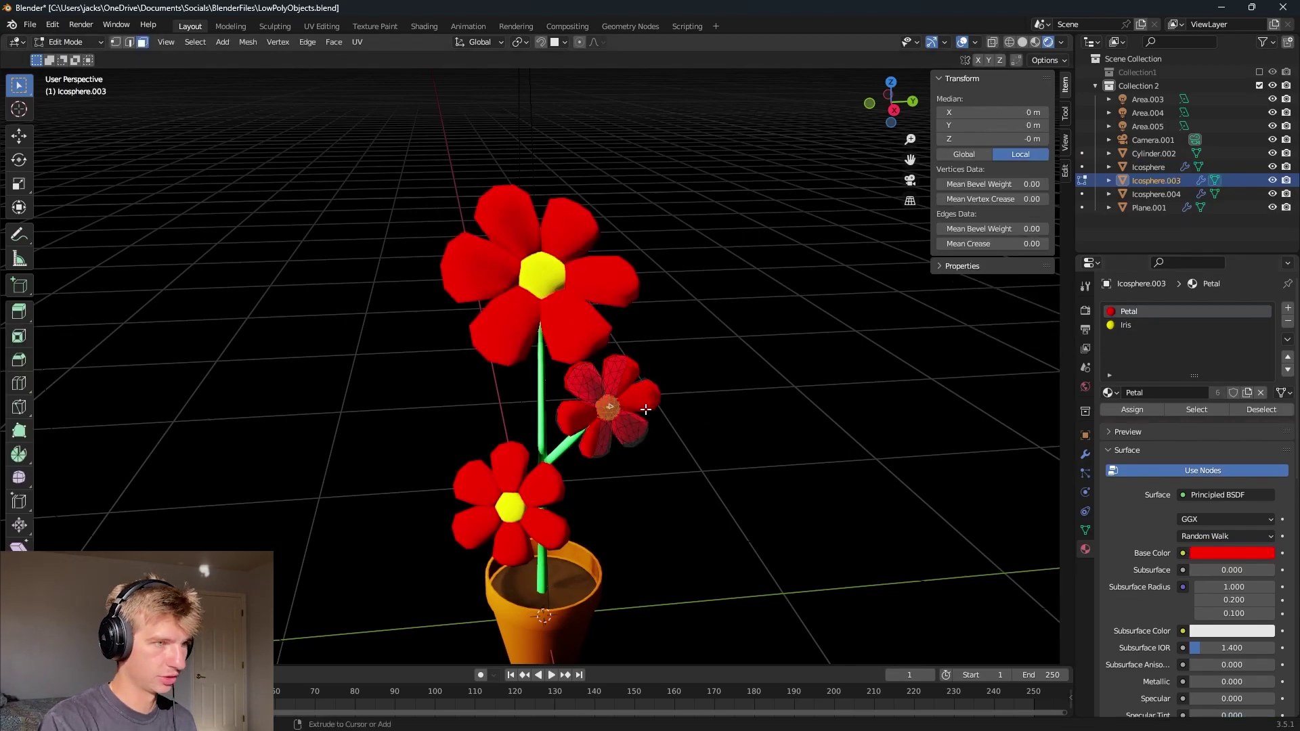
pyautogui.click(1178, 326)
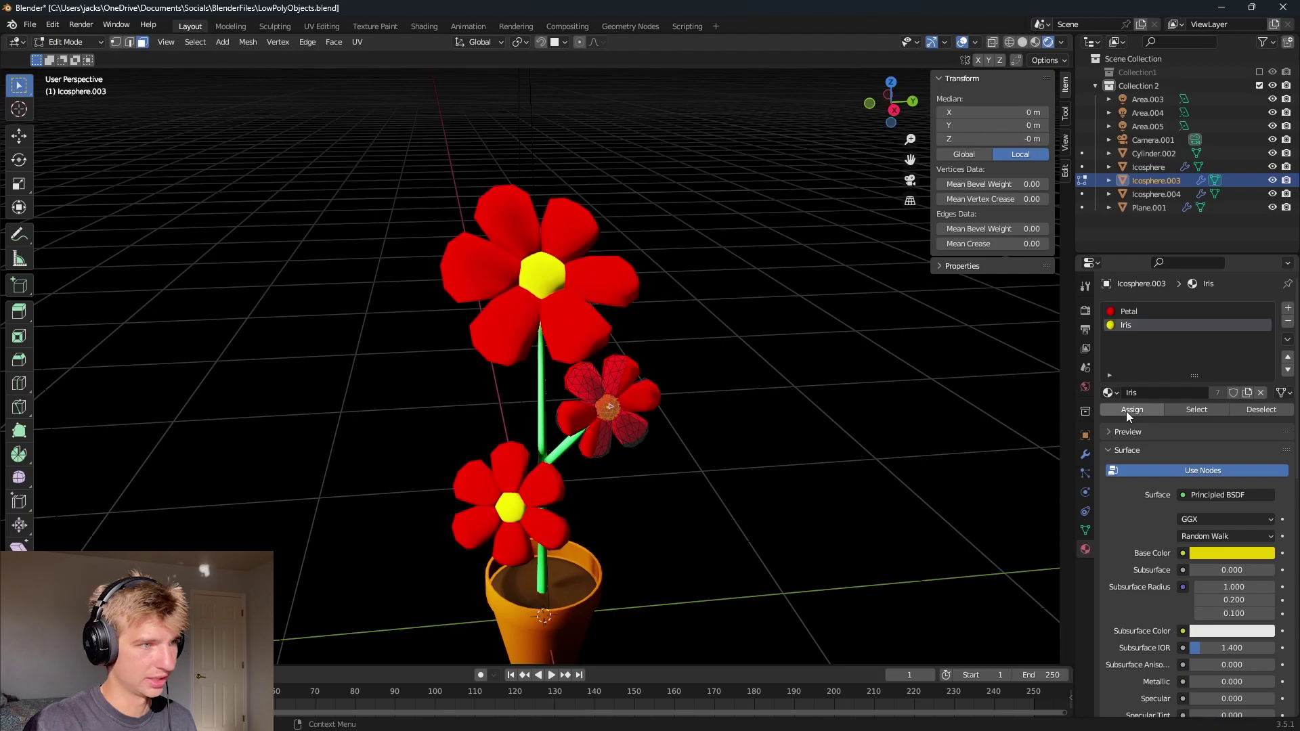
pyautogui.click(1126, 412)
pyautogui.press('Tab')
# - Deselect everything, return to the camera view and save the file
pyautogui.click(685, 486)
pyautogui.moveTo(684, 486); pyautogui.dragTo(716, 469, button='middle')
pyautogui.hotkey('ctrl', 's')
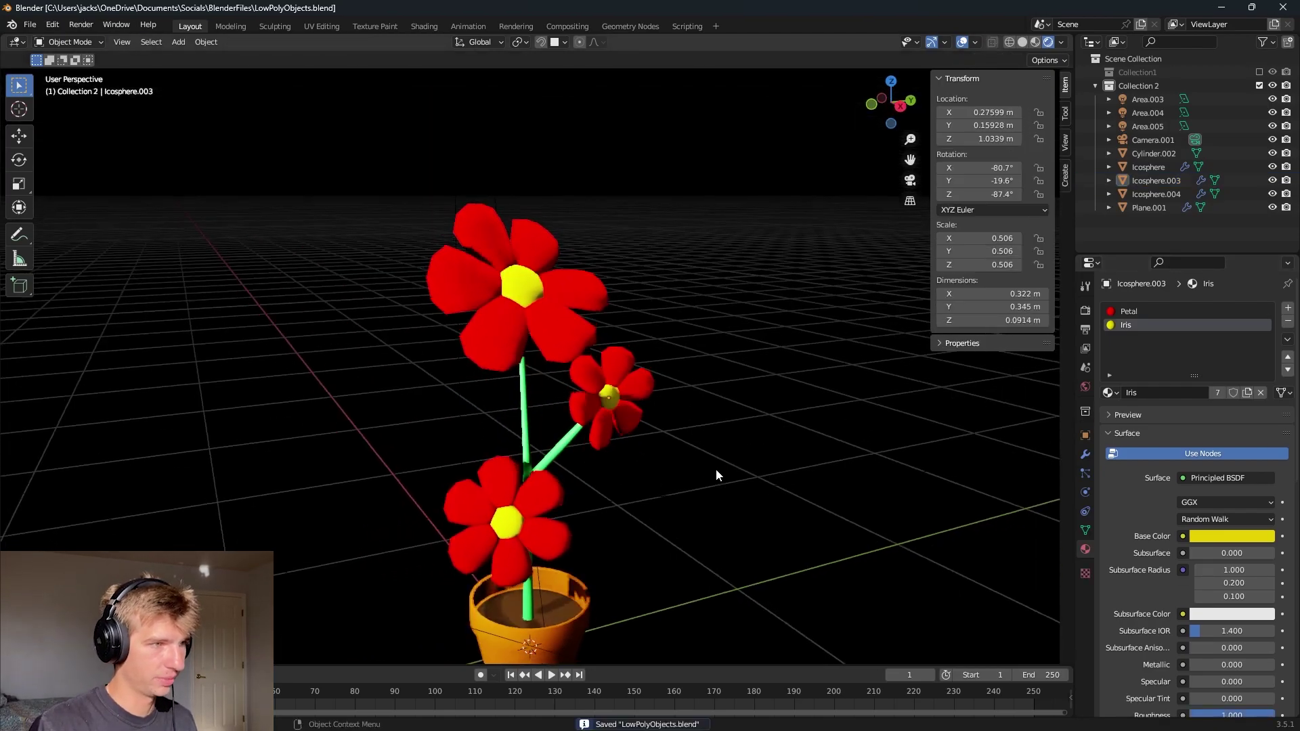
pyautogui.press('KP_0')
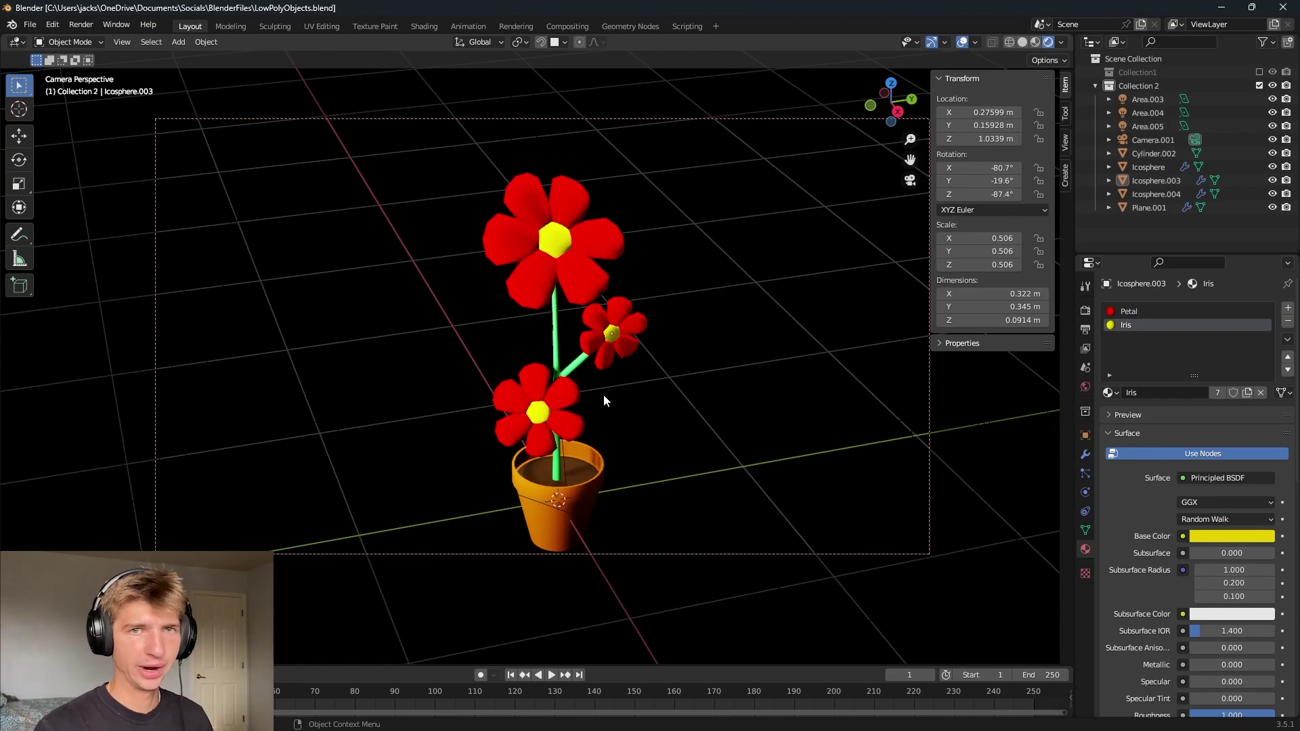
pyautogui.hotkey('ctrl', 's')
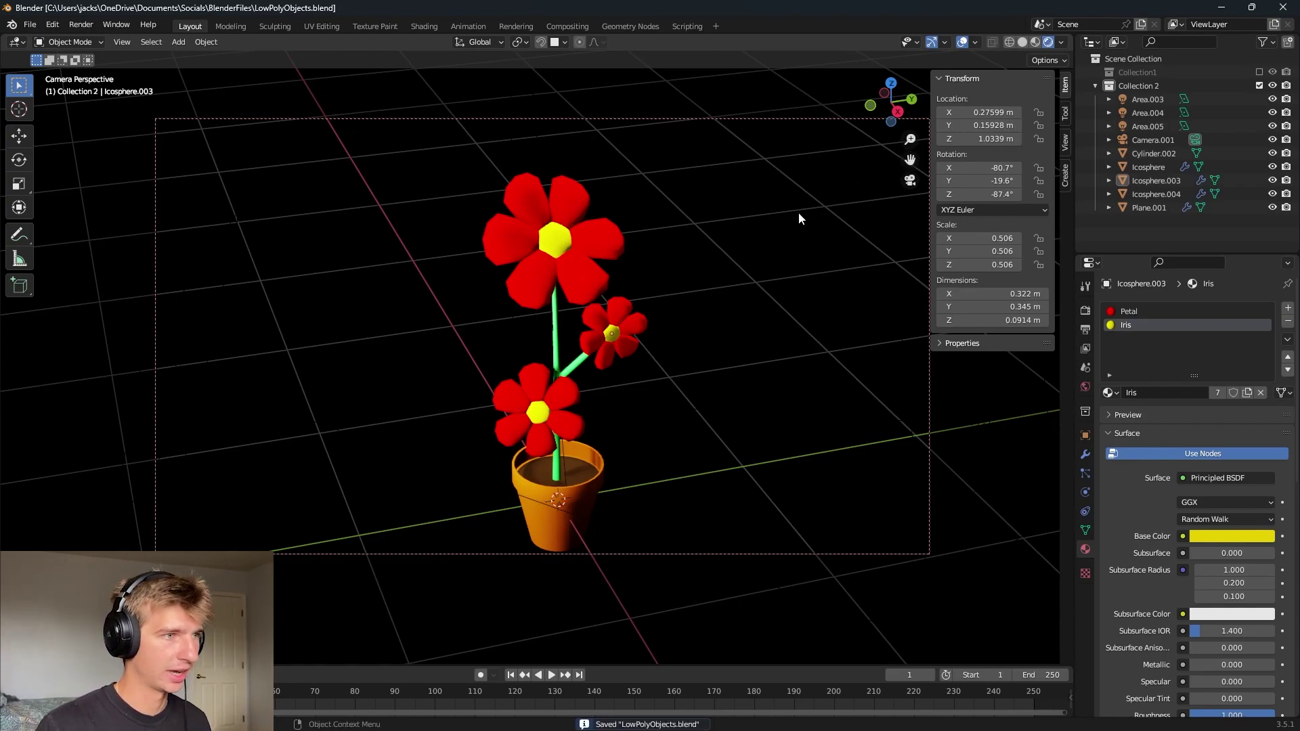
# - Add a 2 m mesh plane at the origin as the floor, seen through the camera
pyautogui.hotkey('shift', 'a')
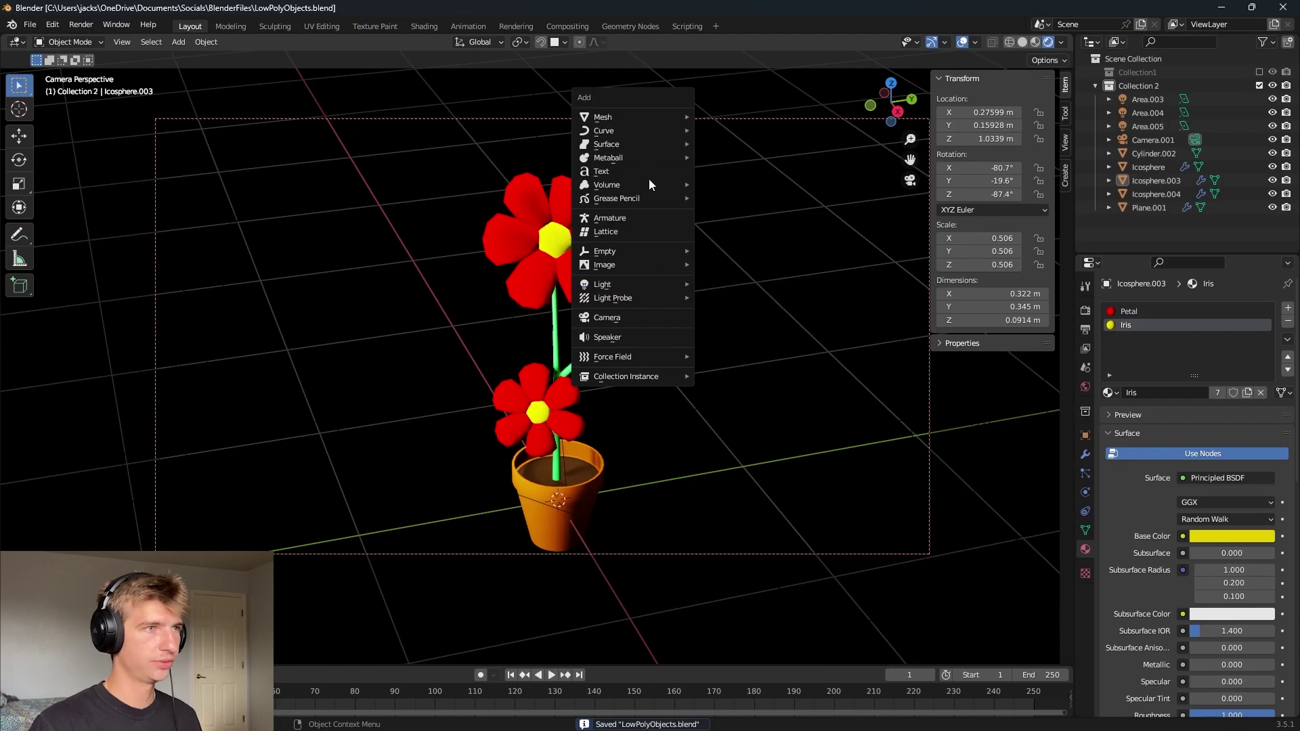
pyautogui.moveTo(652, 117)
pyautogui.click(724, 117)
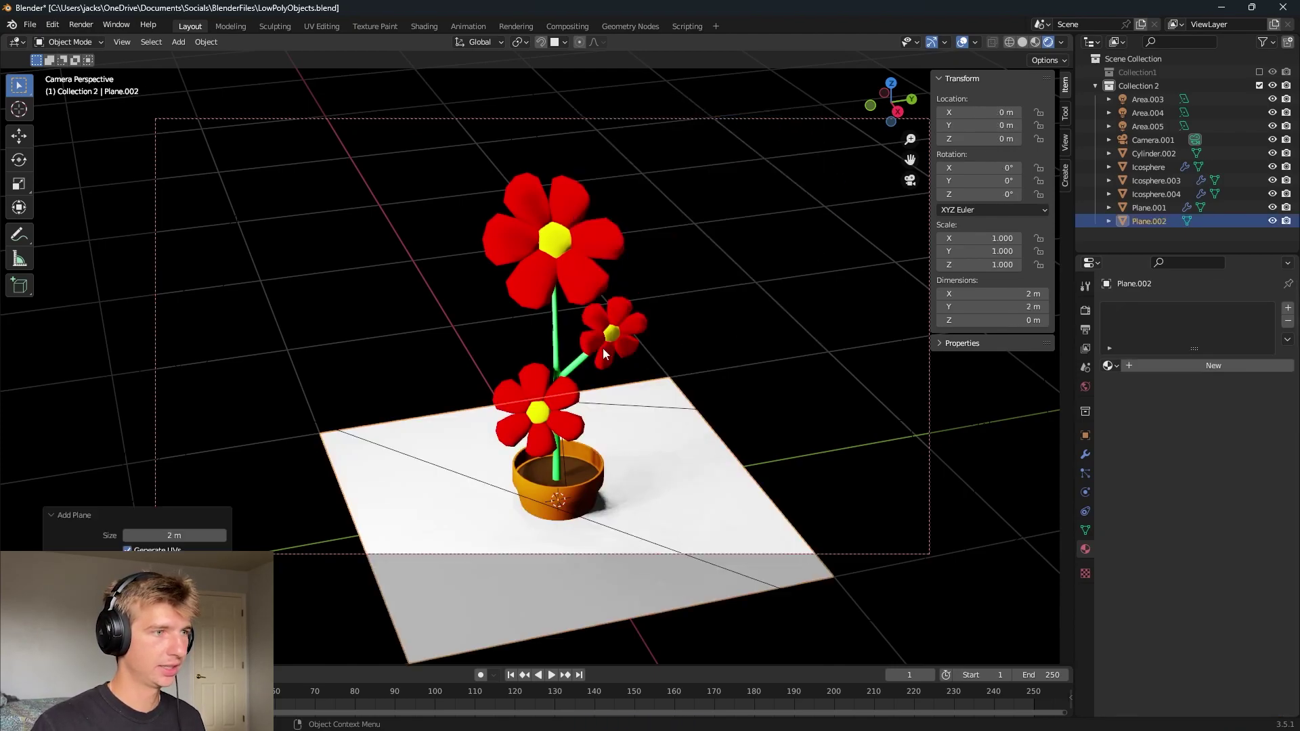
pyautogui.press('KP_0')
pyautogui.press('KP_0')
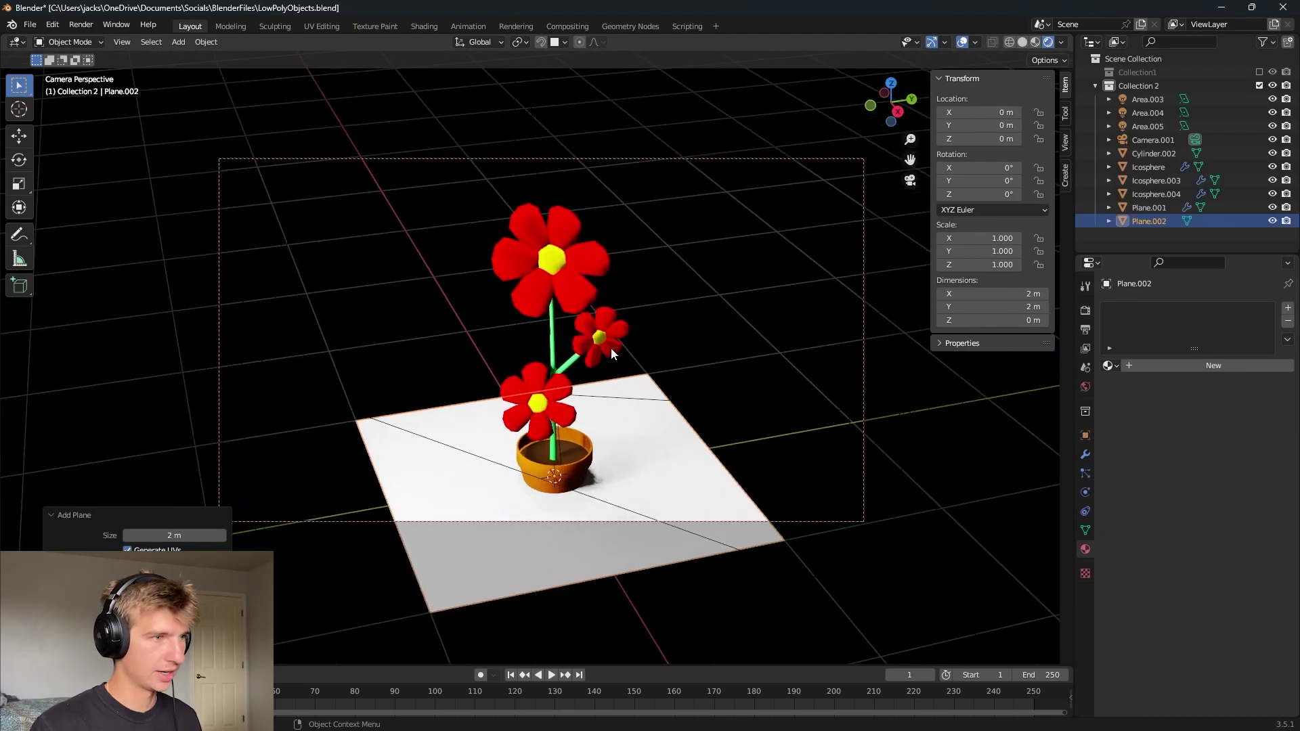
# - In solid shading, move the floor plane's back-right vertex horizontally to about X -5.26 m, Y 5.55 m, past the camera frame
pyautogui.press('Tab')
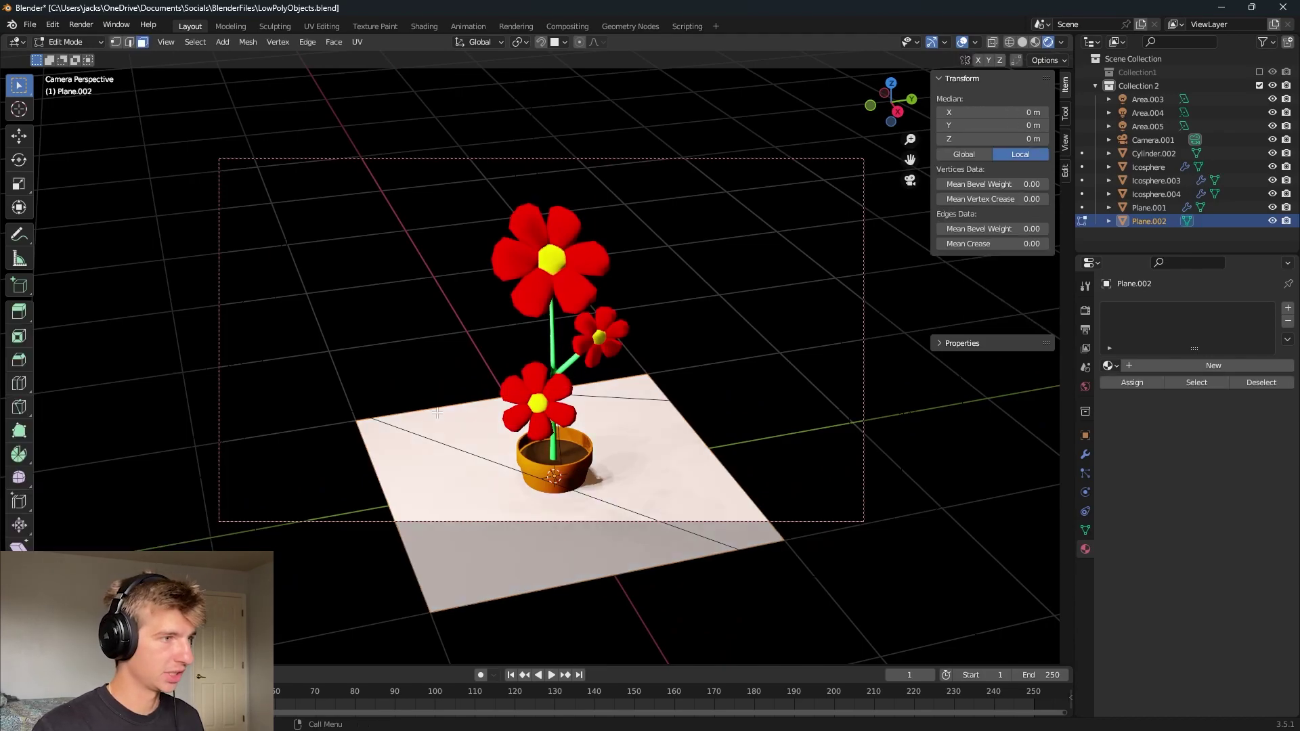
pyautogui.click(1022, 42)
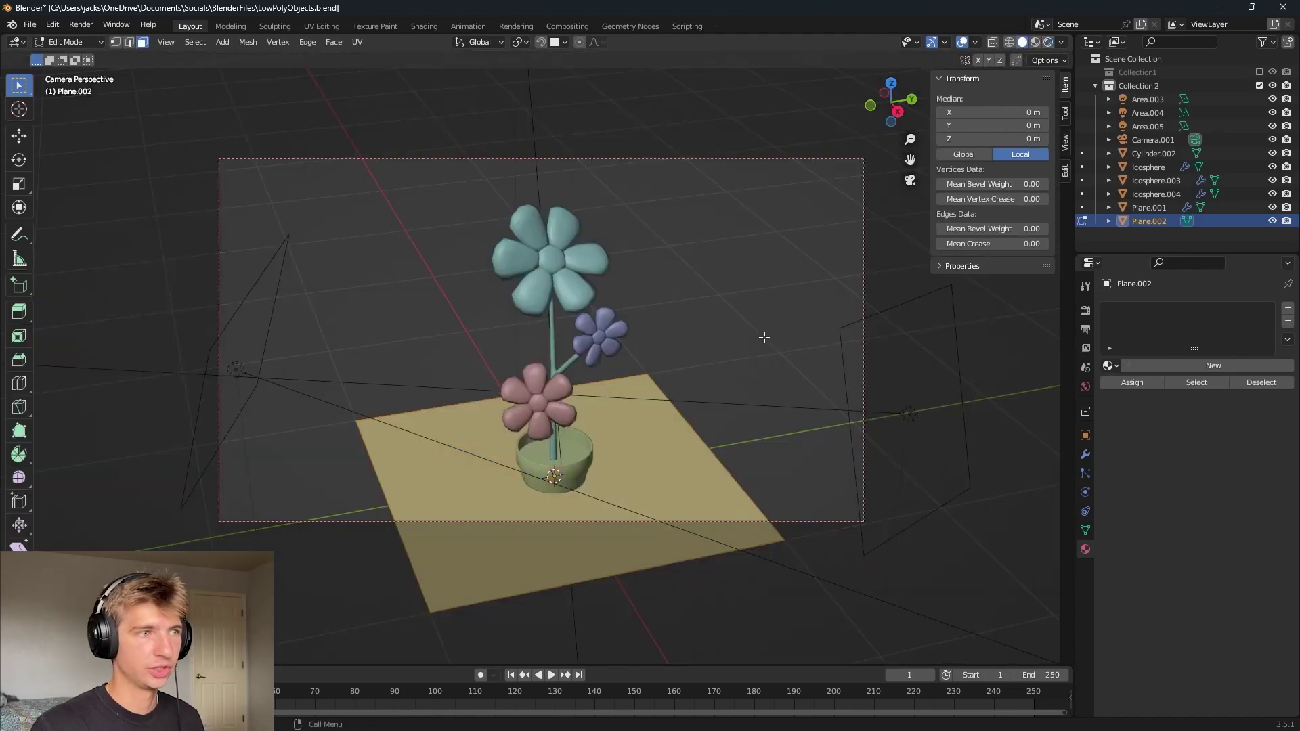
pyautogui.press('1')
pyautogui.click(654, 376)
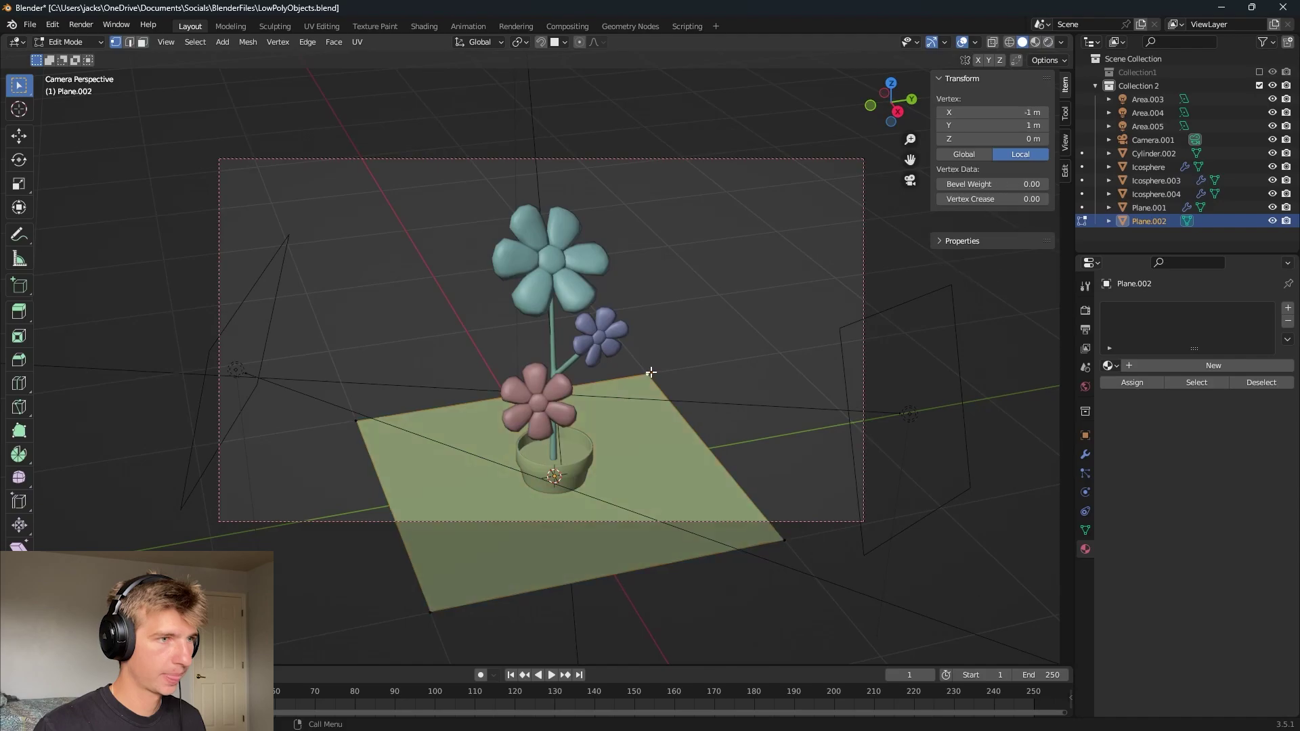
pyautogui.press('g')
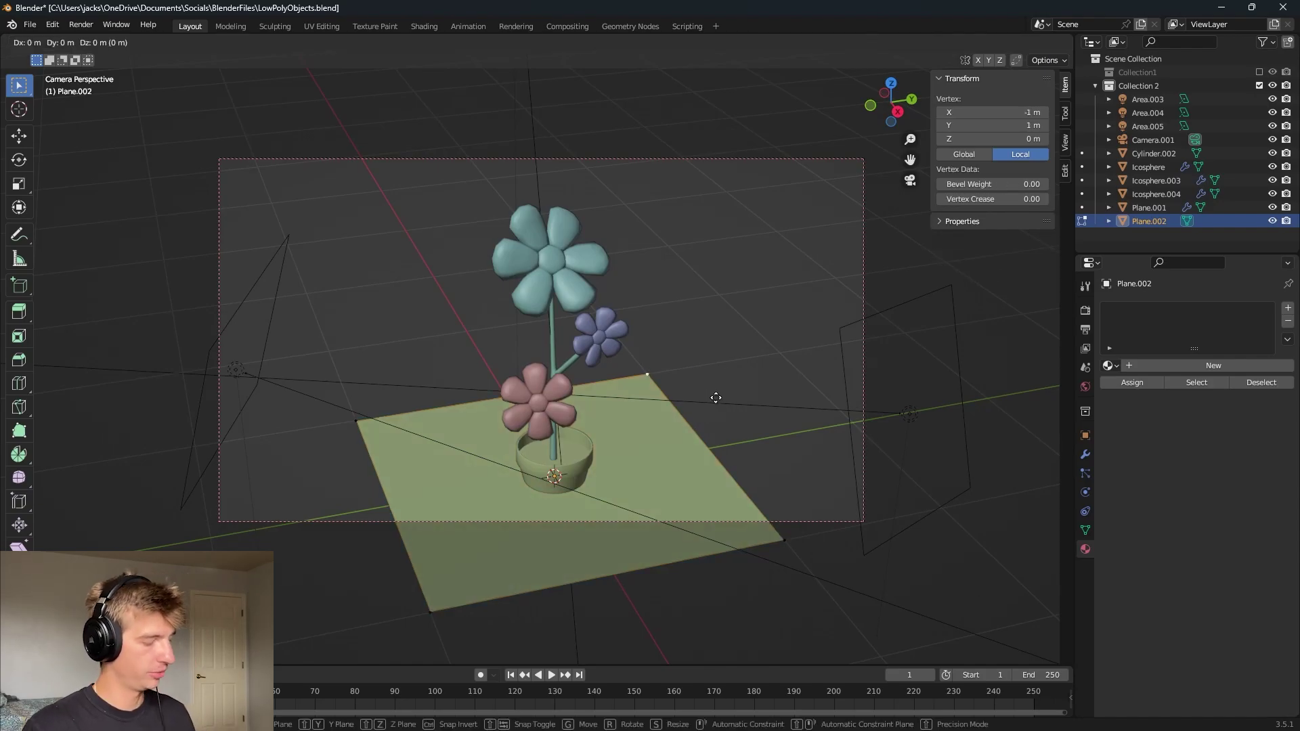
pyautogui.hotkey('shift', 'z')
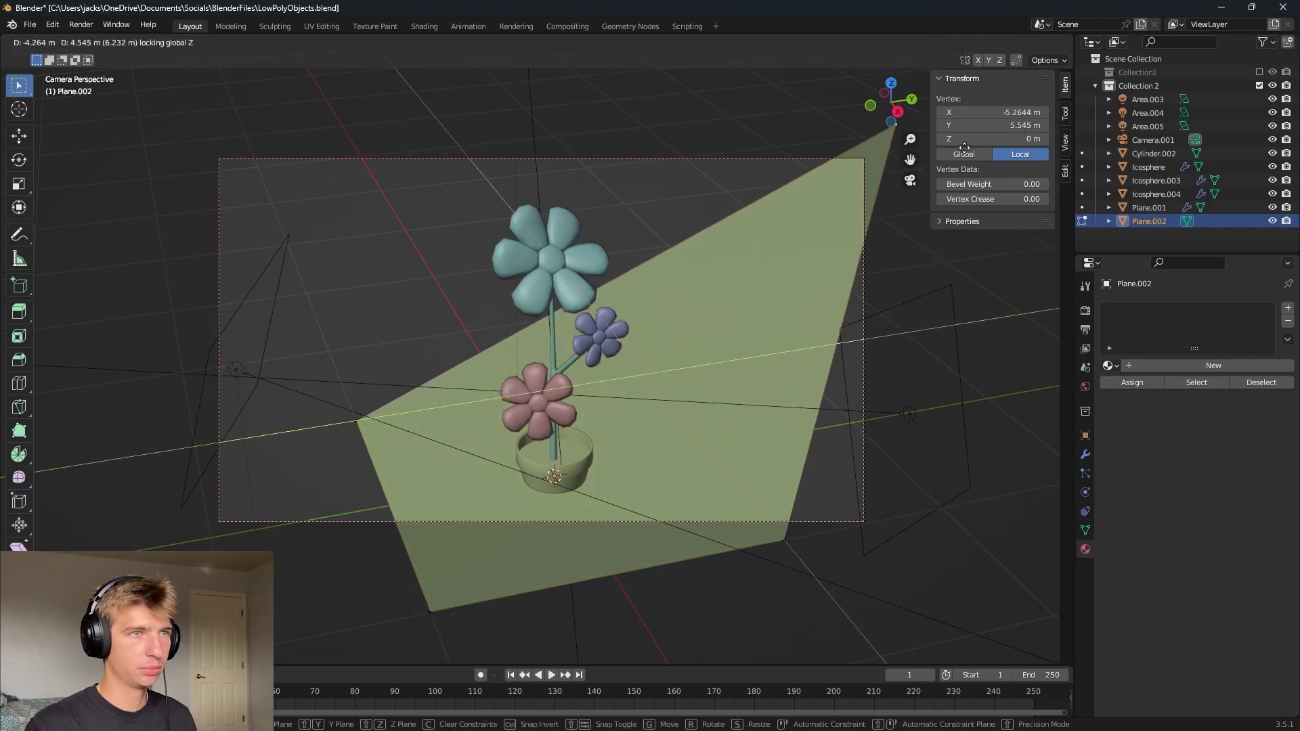
pyautogui.click(964, 147)
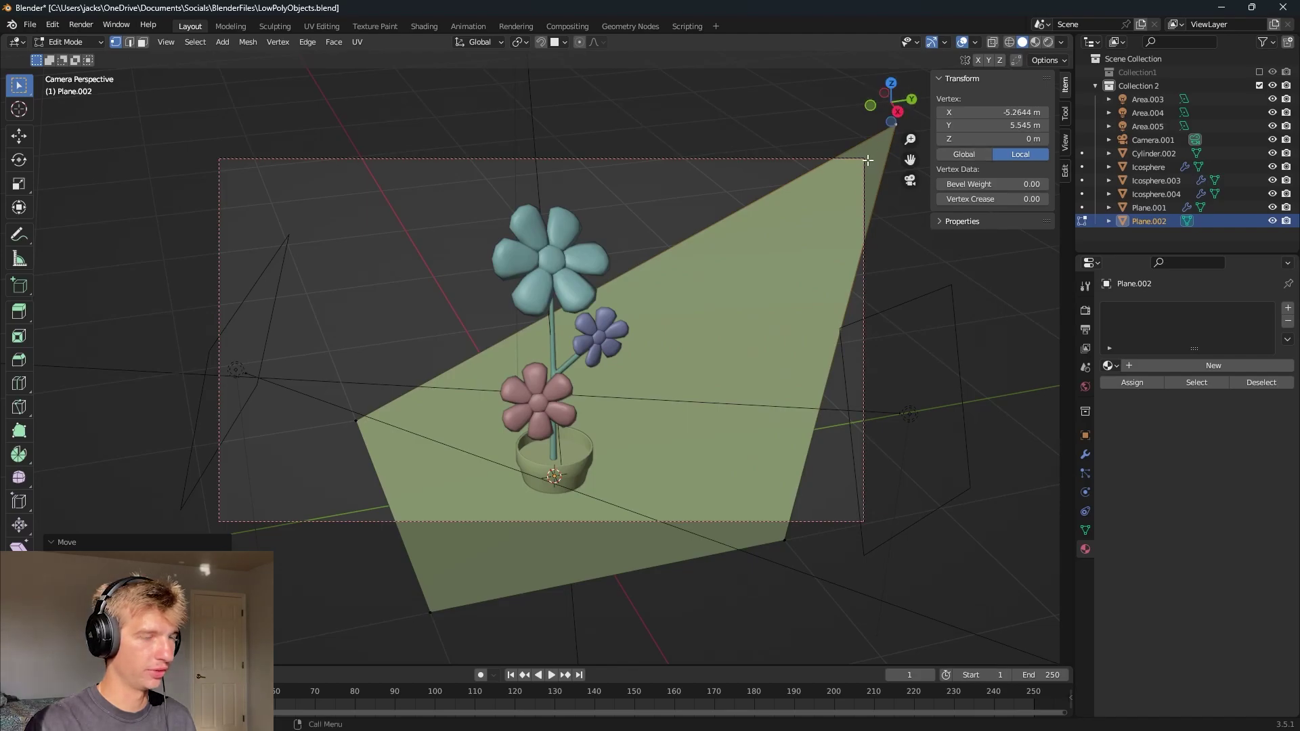
# - Move the floor plane's back-left vertex horizontally outward beyond the upper-left corner of the camera frame
pyautogui.click(429, 415)
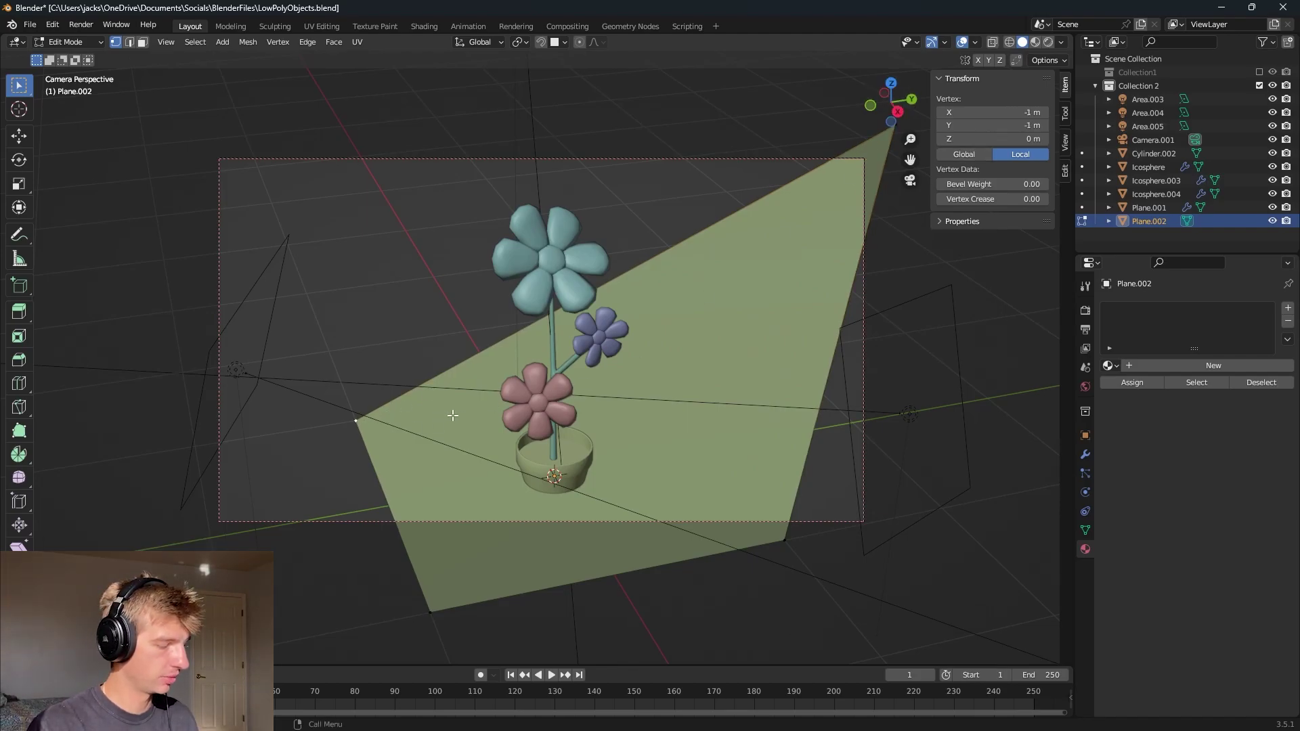
pyautogui.press('g')
pyautogui.hotkey('shift', 'z')
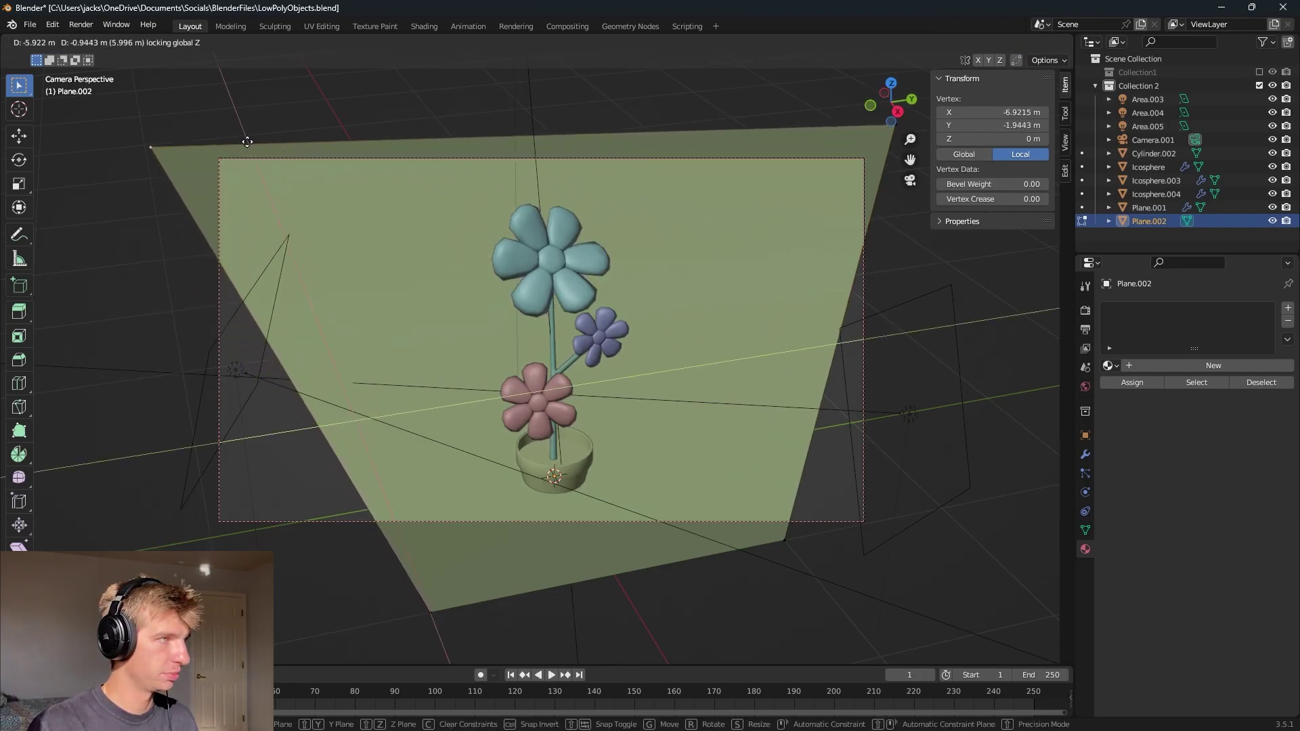
pyautogui.click(292, 152)
# - Move the floor plane's front vertices horizontally past the camera frame, making it about 8.46 by 7.72 m, and return to Object Mode
pyautogui.click(438, 599)
pyautogui.press('g')
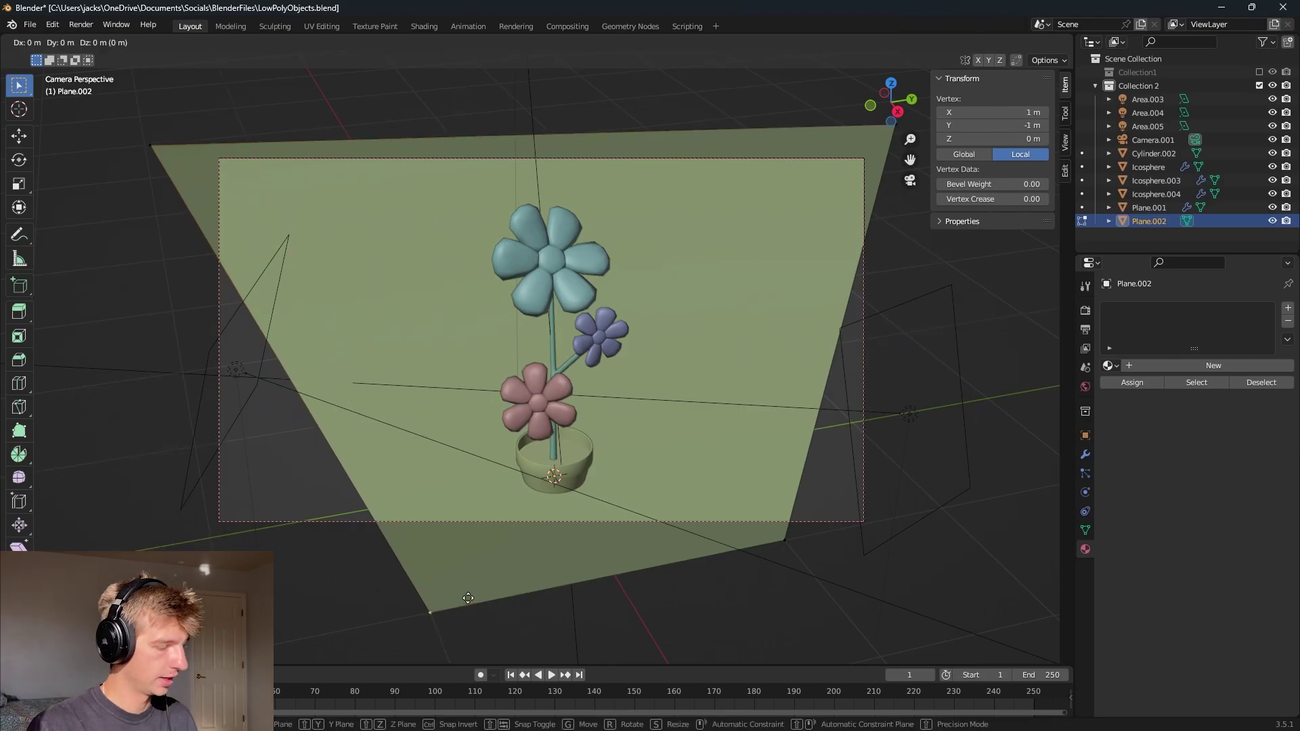
pyautogui.hotkey('shift', 'z')
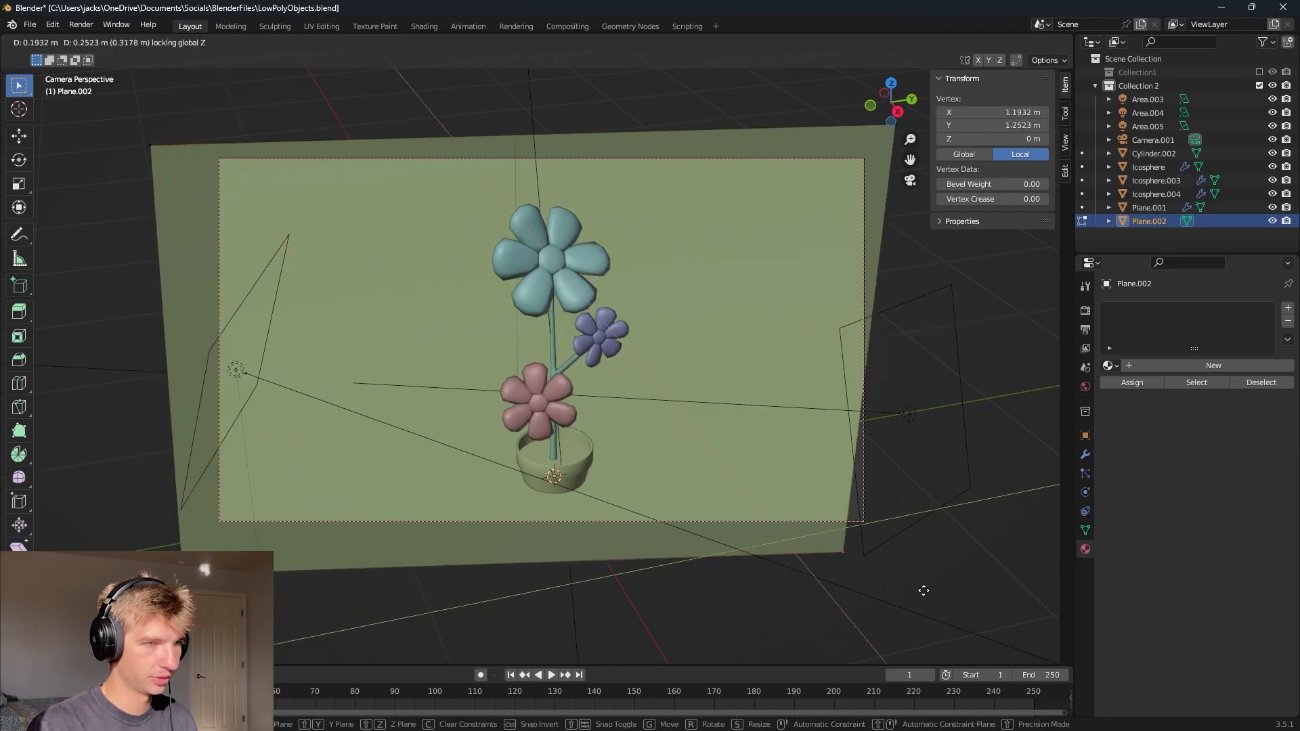
pyautogui.click(923, 591)
pyautogui.press('Tab')
# - Check the pot against the floor plane, leave the plane selected and save the file
pyautogui.click(553, 460)
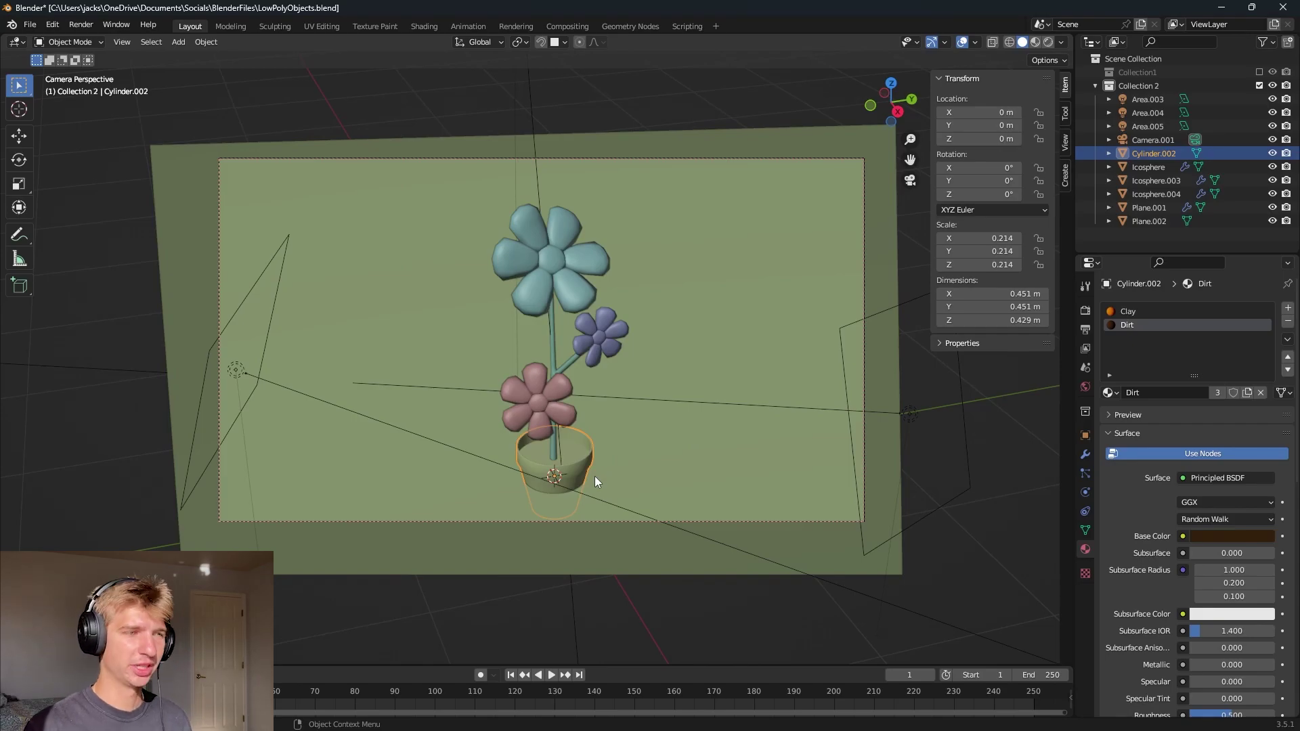
pyautogui.click(693, 475)
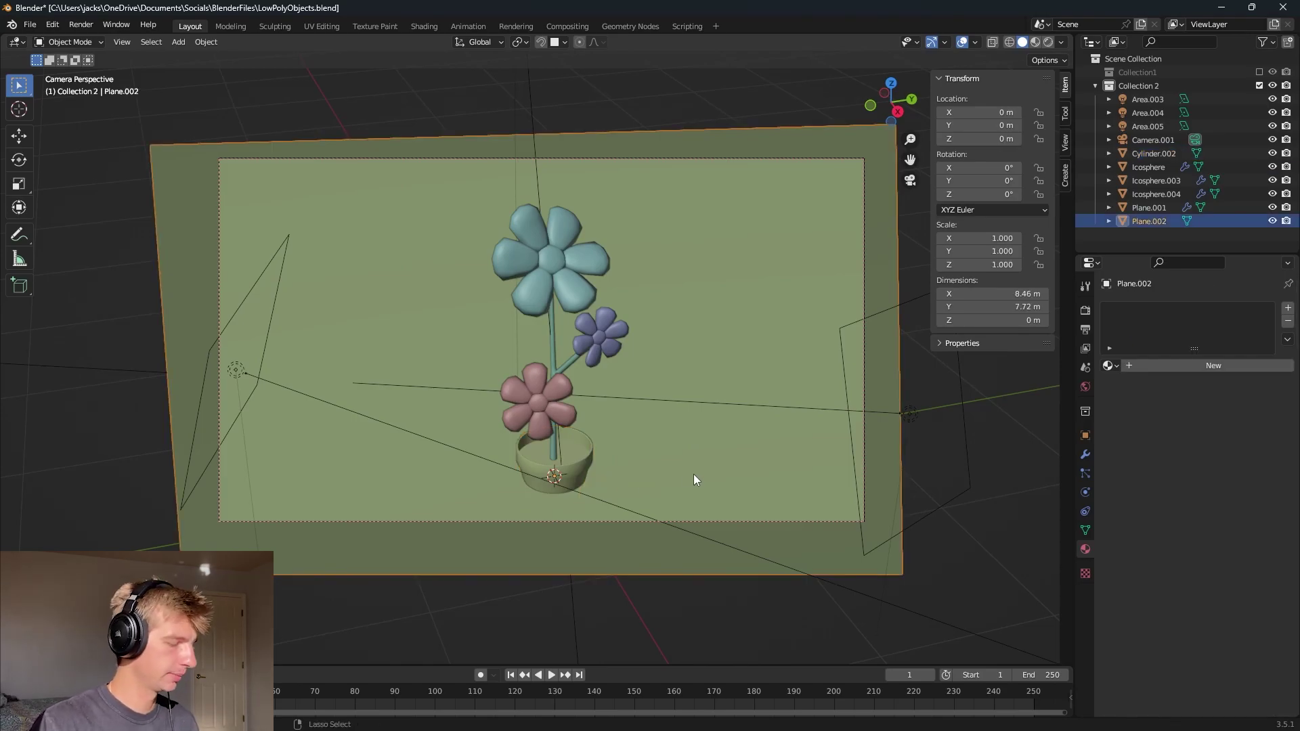
pyautogui.hotkey('ctrl', 's')
# - Parent the three blooms and the stems to the pot with Object (Keep Transform), and test moving the whole plant
pyautogui.click(559, 266)
pyautogui.keyDown('shift'); pyautogui.click(608, 332); pyautogui.keyUp('shift')
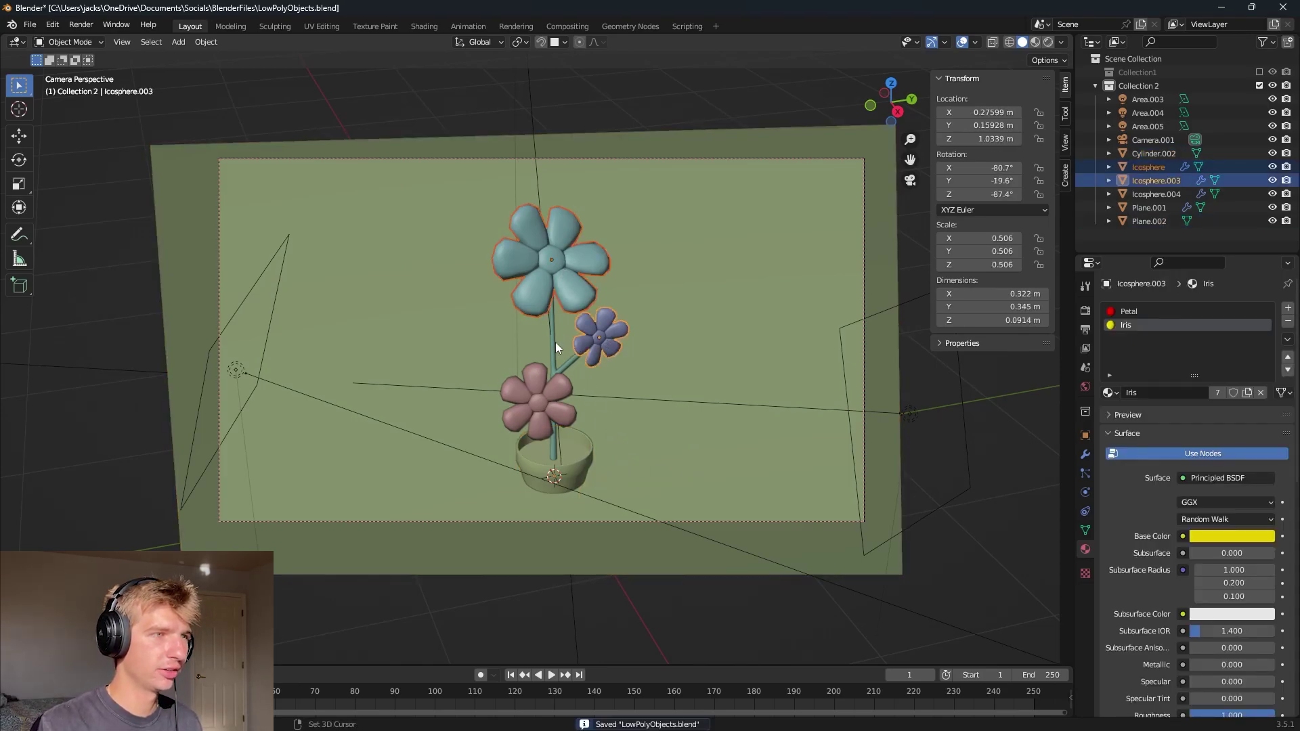
pyautogui.keyDown('shift'); pyautogui.click(551, 343); pyautogui.keyUp('shift')
pyautogui.keyDown('shift'); pyautogui.click(534, 397); pyautogui.keyUp('shift')
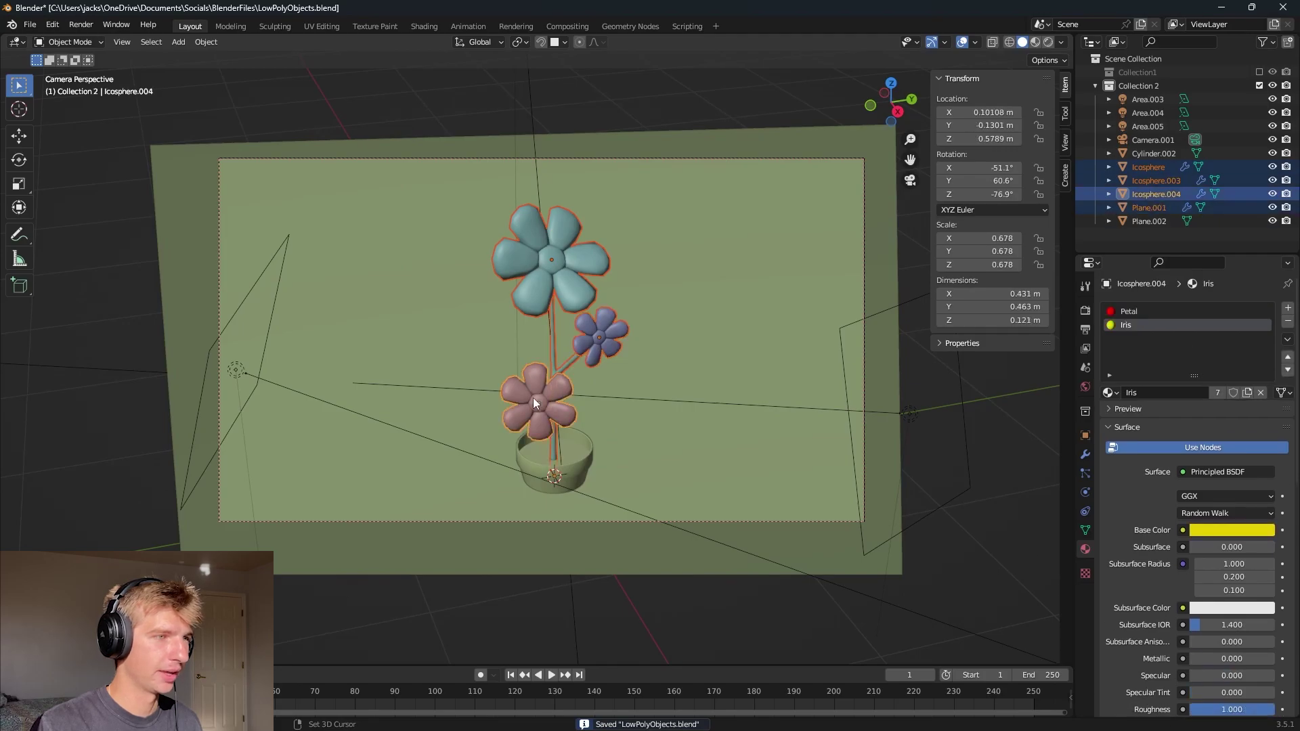
pyautogui.keyDown('shift'); pyautogui.click(571, 453); pyautogui.keyUp('shift')
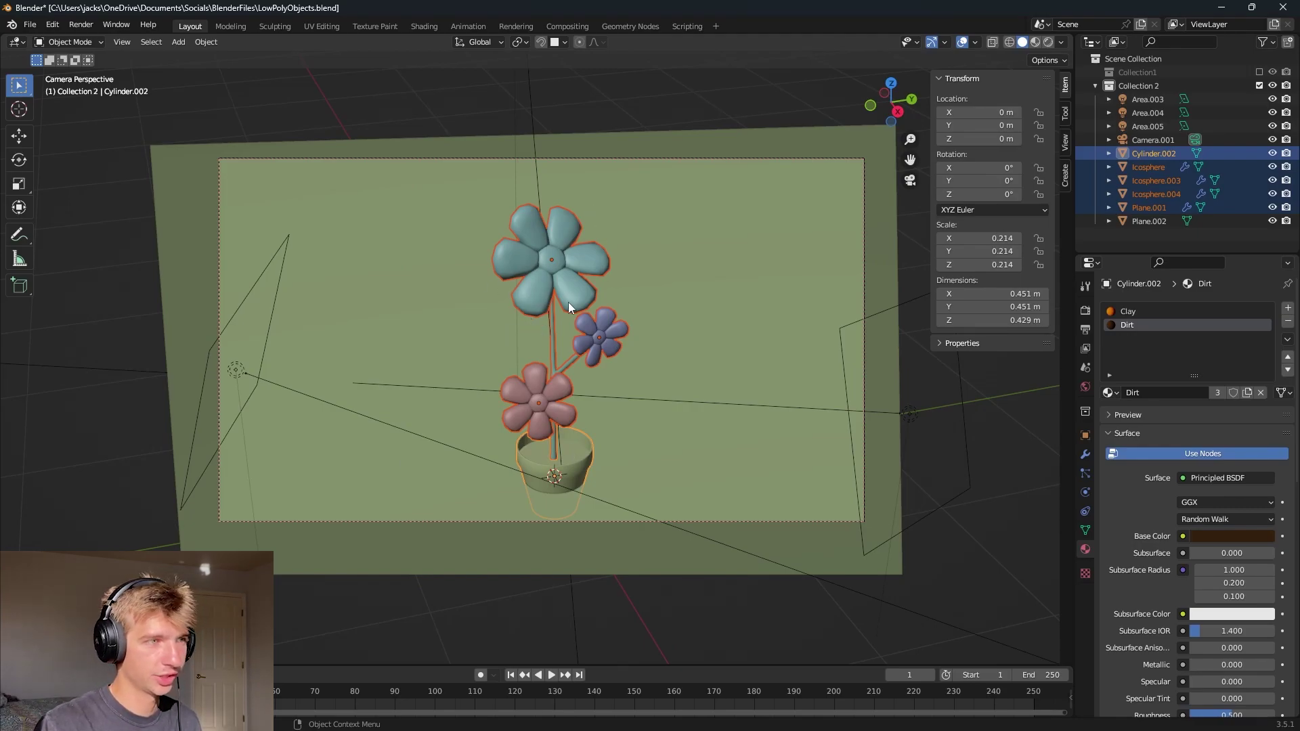
pyautogui.hotkey('ctrl', 'p')
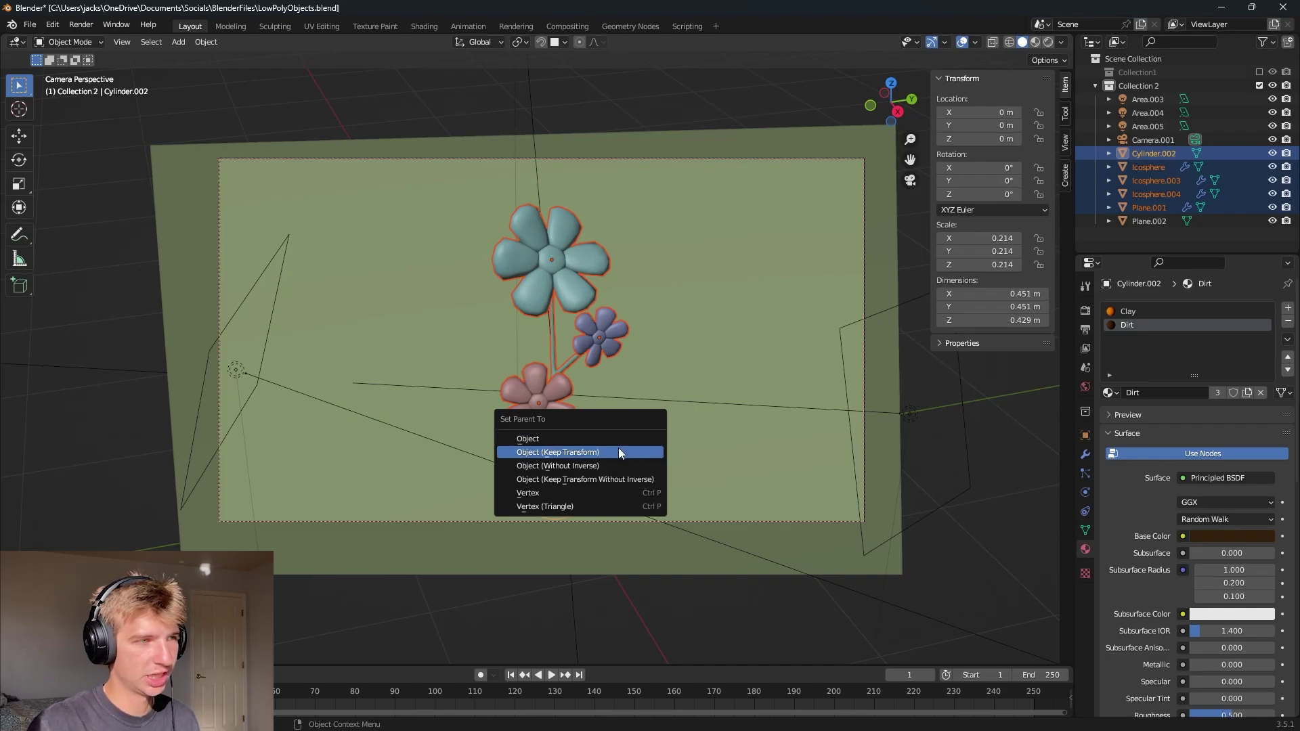
pyautogui.click(619, 452)
pyautogui.press('g')
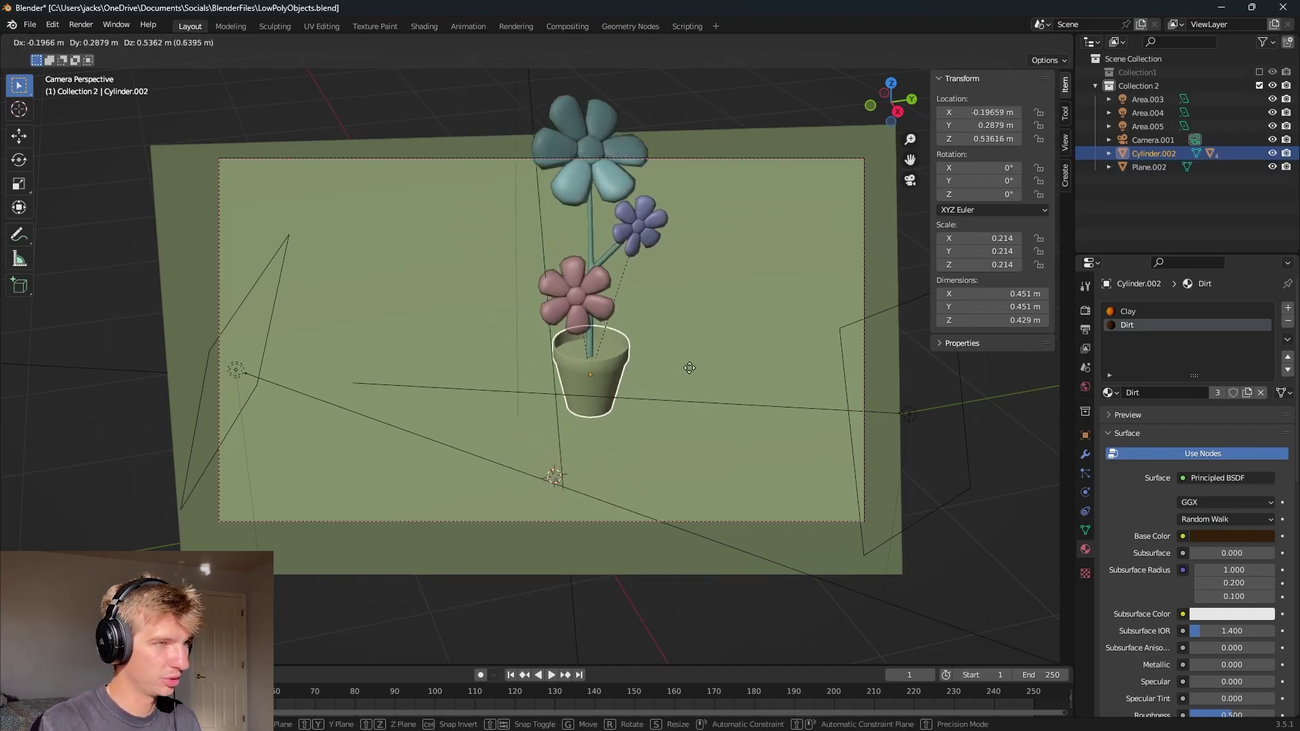
pyautogui.rightClick(634, 414)
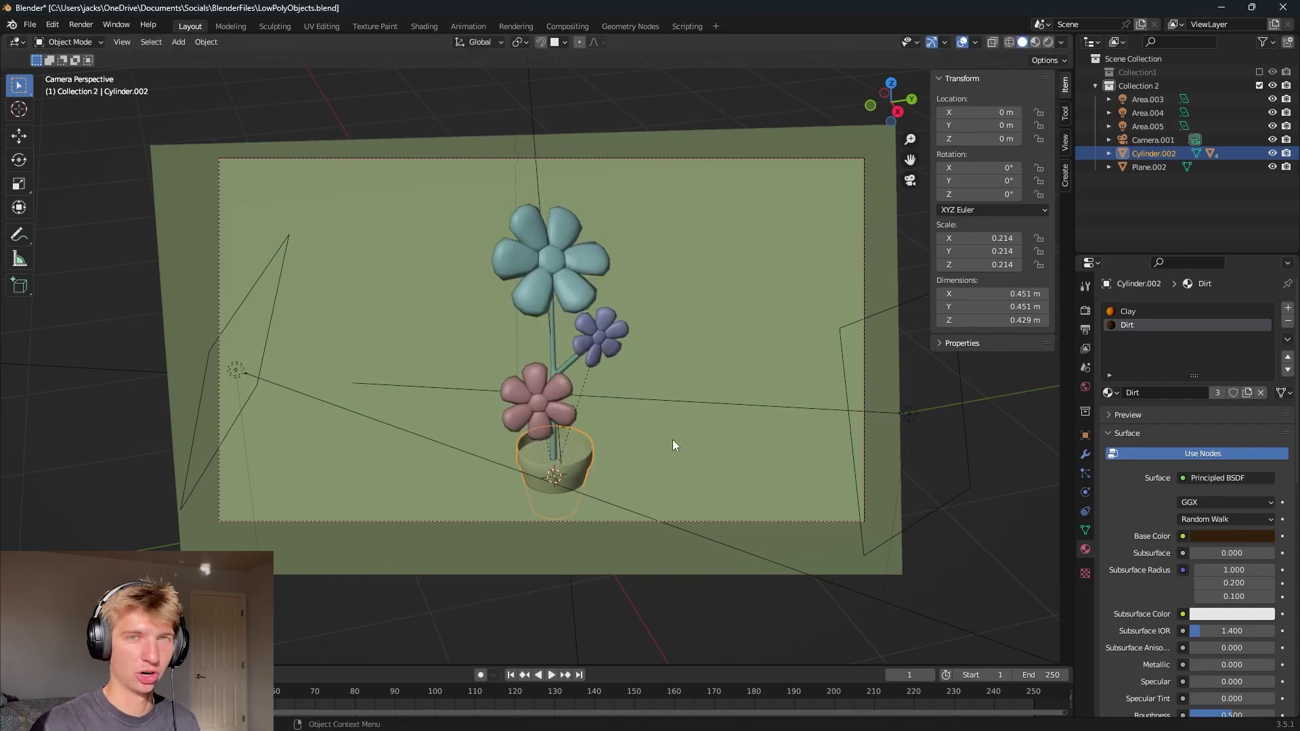
# - Lower the floor plane vertically to about Z -0.196 m, beneath the base of the pot
pyautogui.click(718, 398)
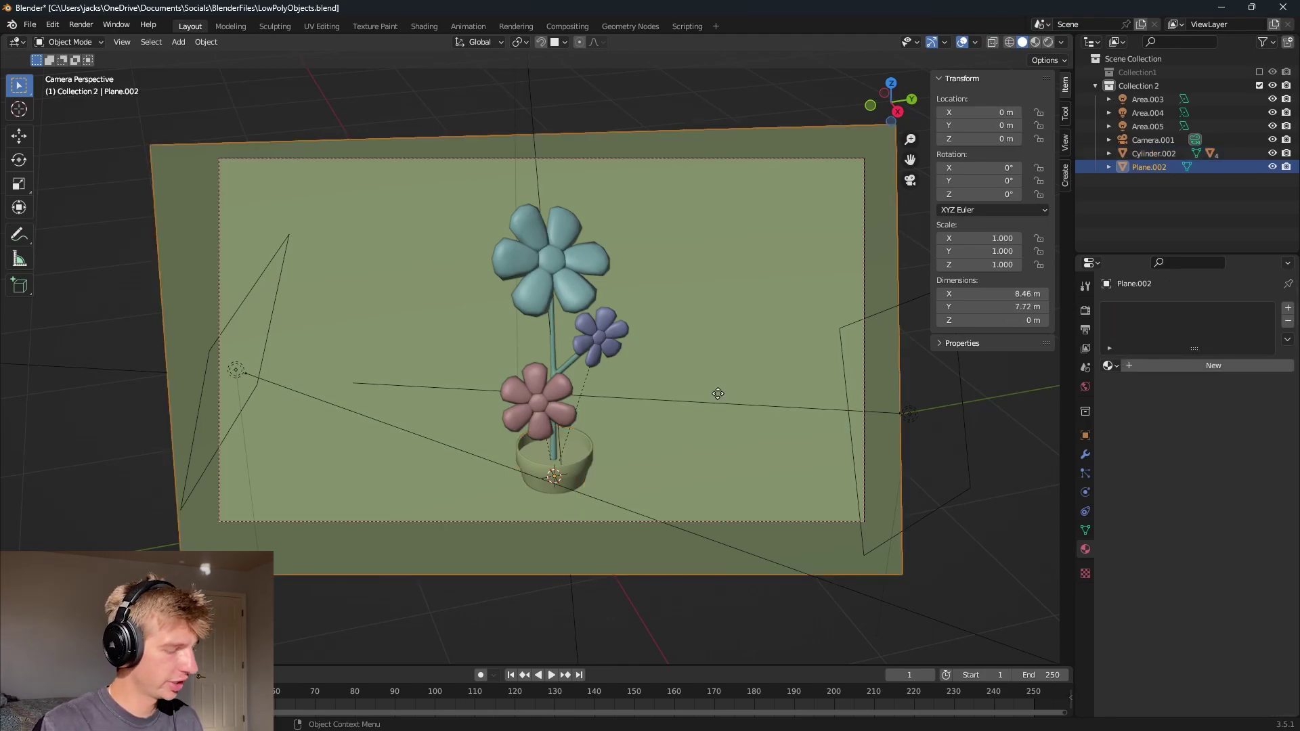
pyautogui.press('g')
pyautogui.press('z')
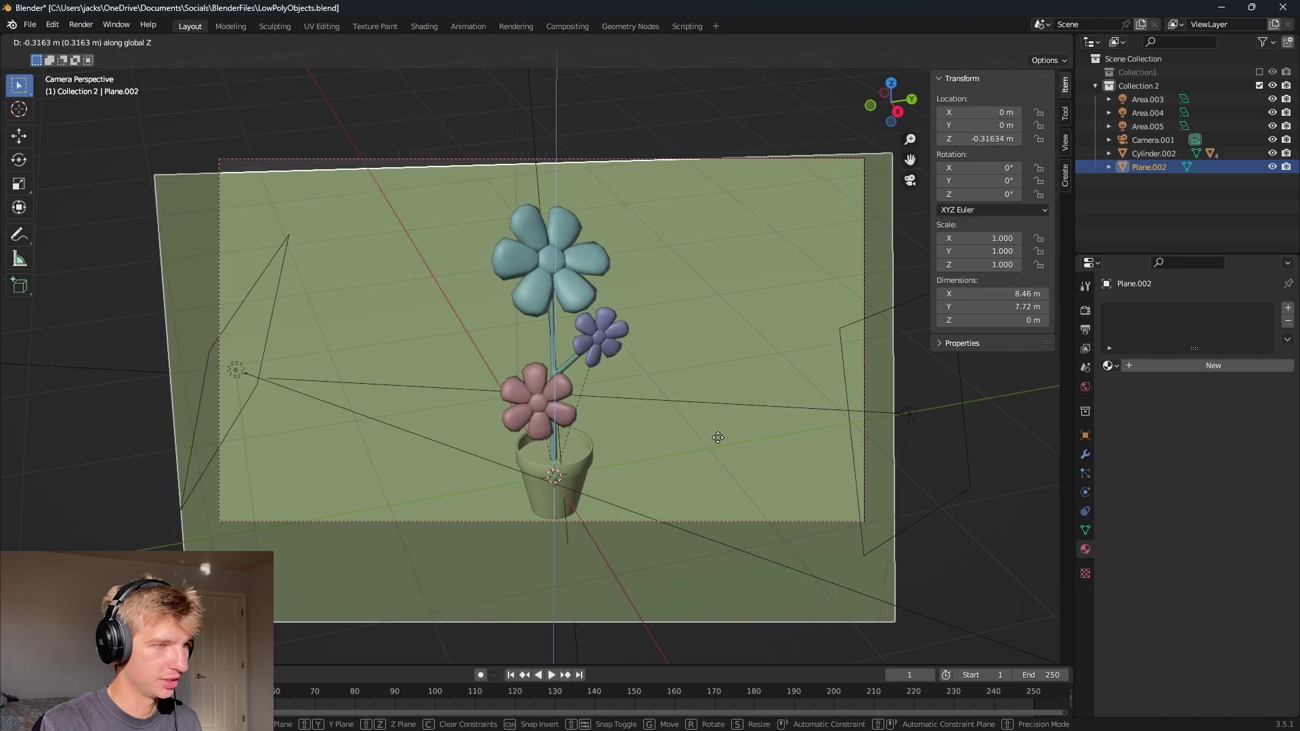
pyautogui.click(717, 426)
# - Switch the viewport to rendered shading, deselect everything and save the file
pyautogui.press('z')
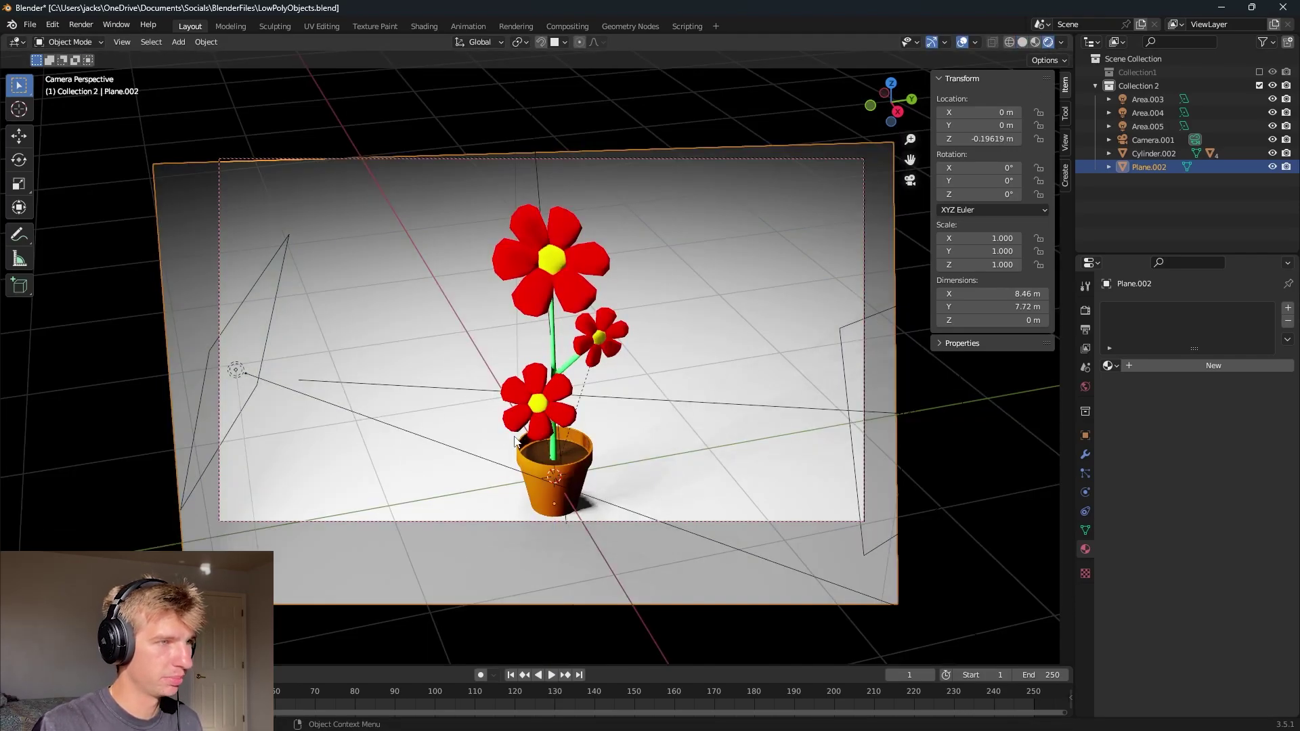
pyautogui.hotkey('alt', 'a')
pyautogui.hotkey('ctrl', 's')
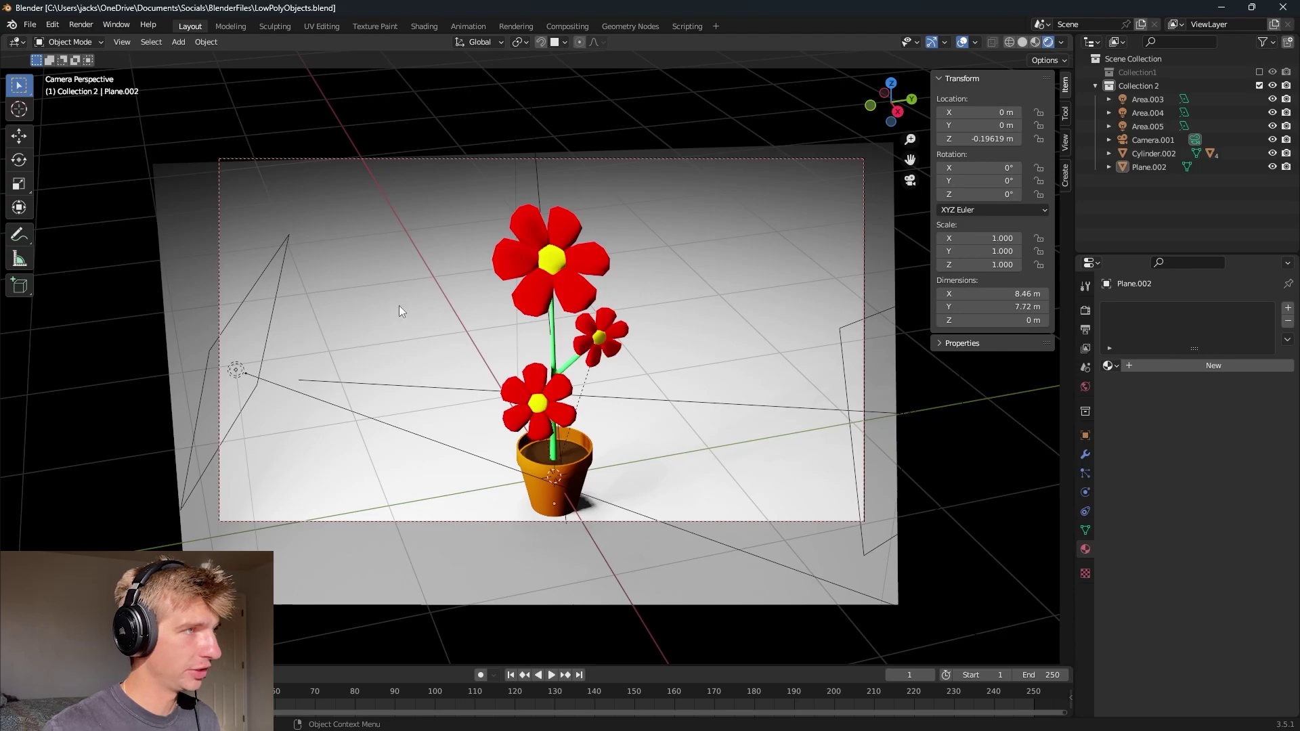
pyautogui.click(387, 283)
pyautogui.hotkey('ctrl', 's')
# - In solid shading, duplicate the whole potted plant and place the copy's pot at about X -1.09 m, Y -0.44 m
pyautogui.click(562, 480)
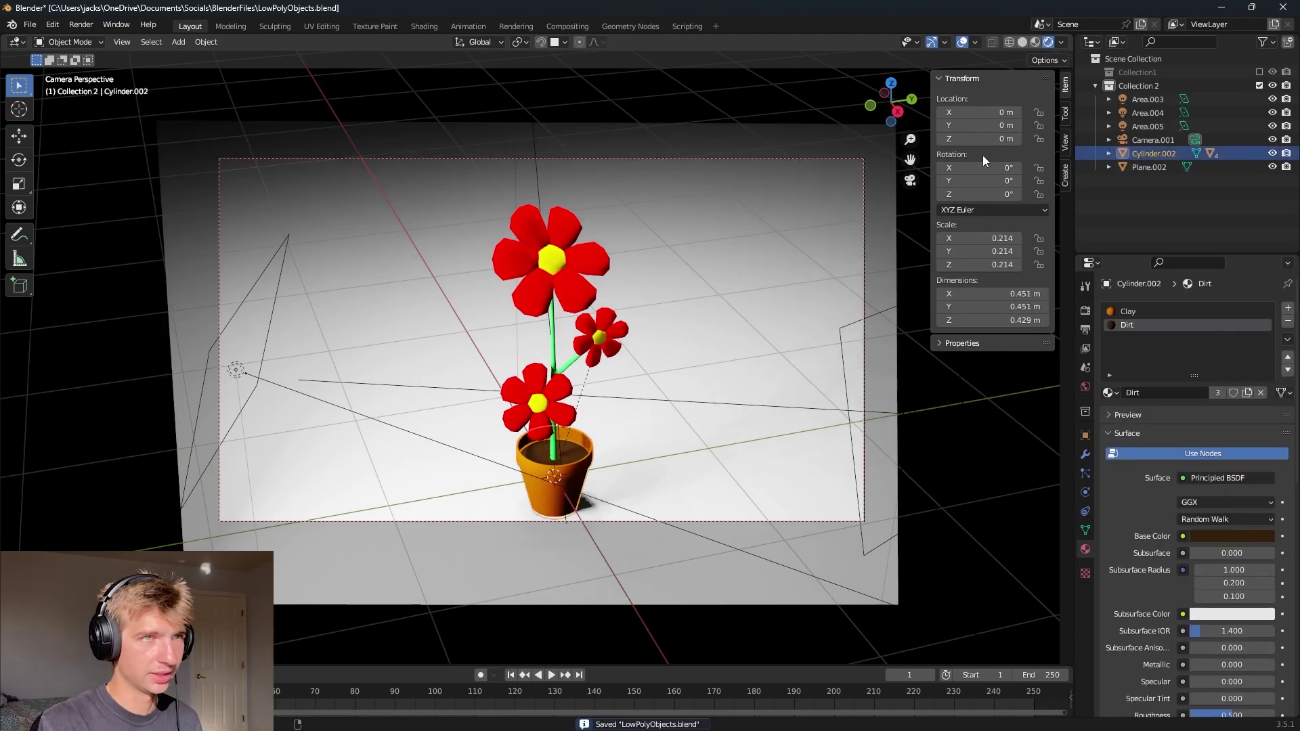
pyautogui.click(1023, 42)
pyautogui.moveTo(696, 383); pyautogui.dragTo(725, 368, button='middle')
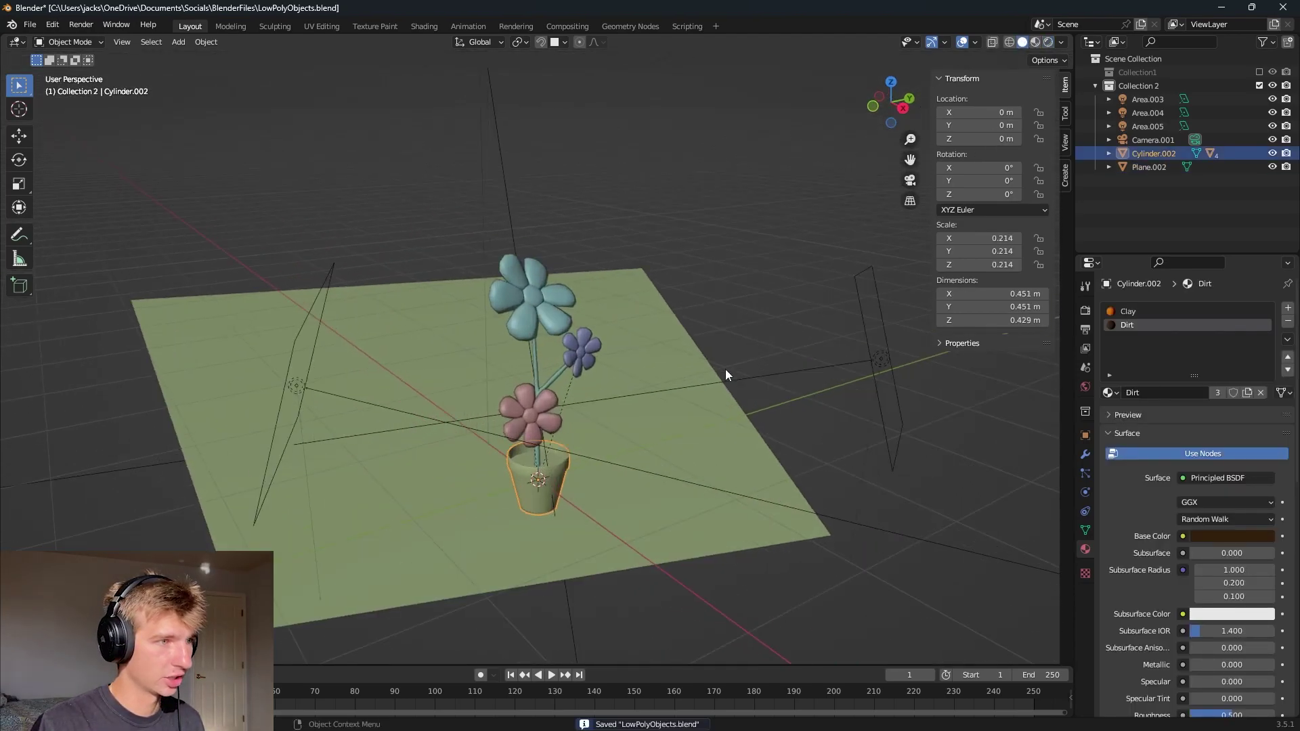
pyautogui.click(534, 425)
pyautogui.keyDown('shift'); pyautogui.click(534, 339); pyautogui.keyUp('shift')
pyautogui.keyDown('shift'); pyautogui.click(586, 338); pyautogui.keyUp('shift')
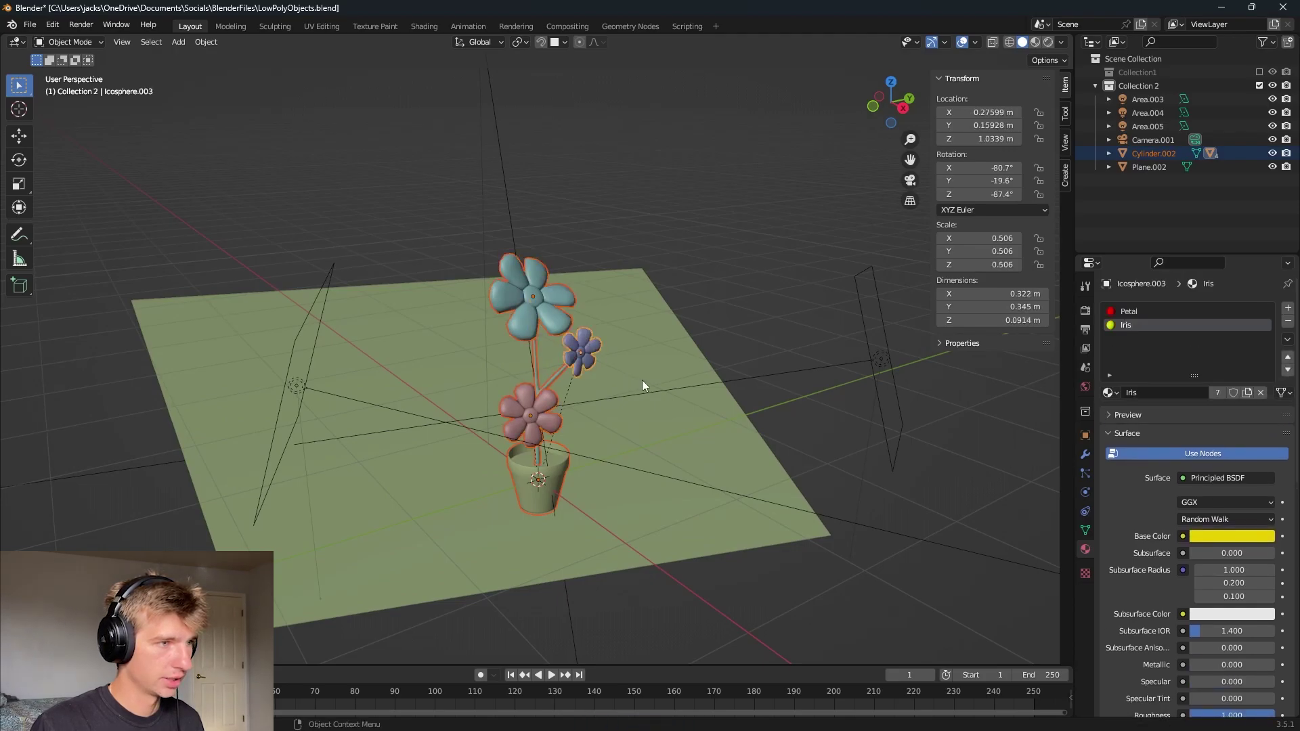
pyautogui.moveTo(642, 379)
pyautogui.mouseDown(button='middle')
pyautogui.moveTo(599, 384)
pyautogui.moveTo(640, 384)
pyautogui.mouseUp(button='middle')
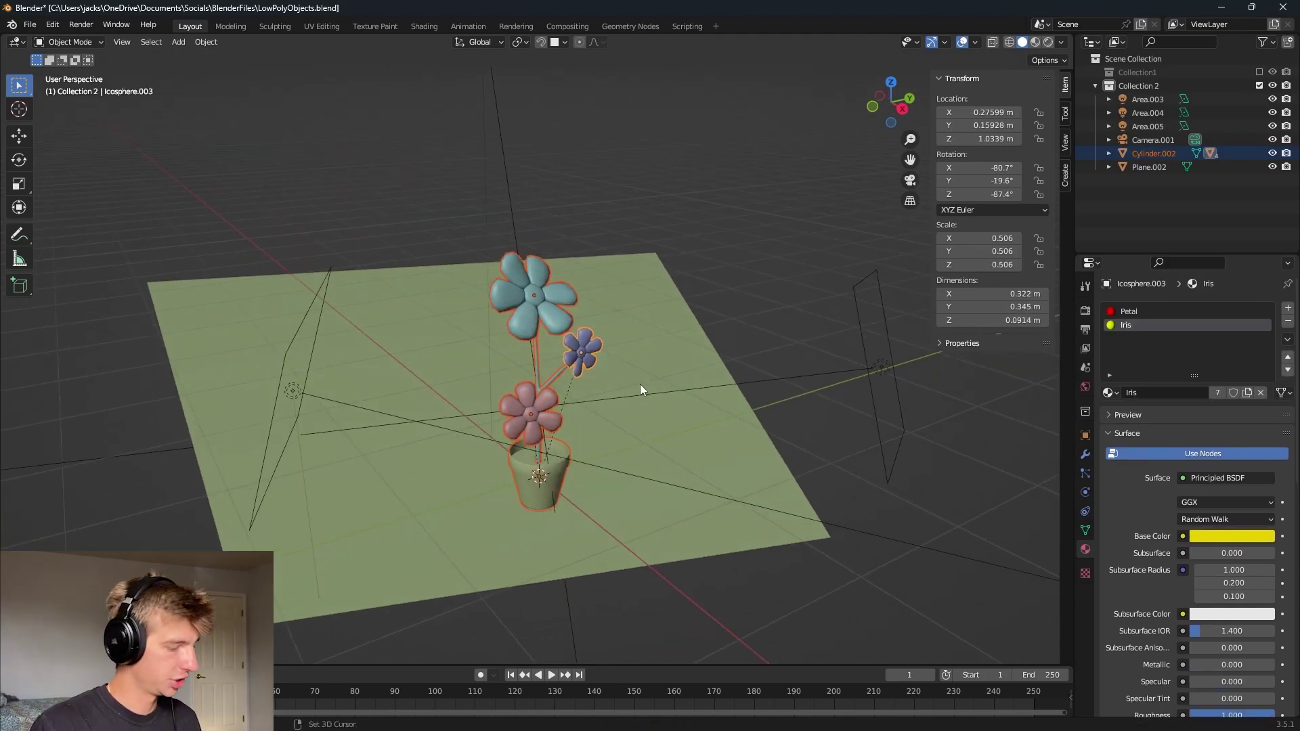
pyautogui.hotkey('shift', 'd')
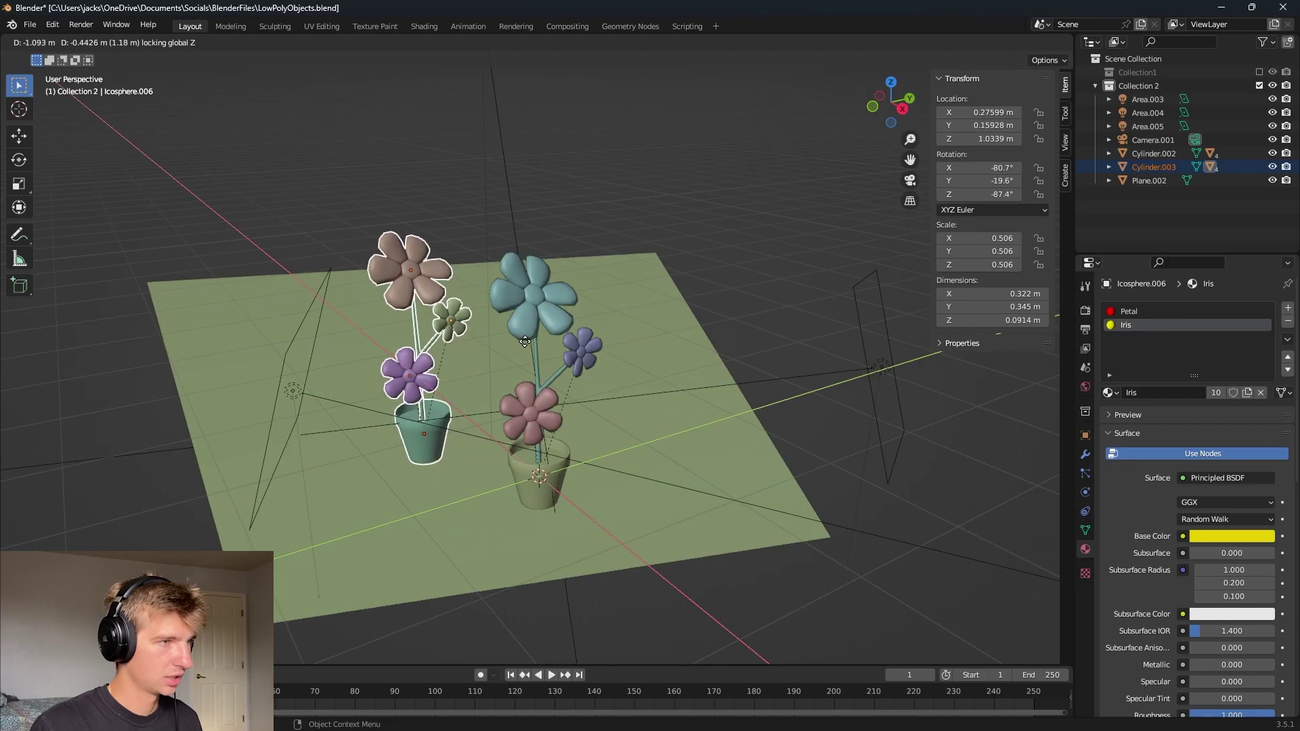
pyautogui.click(433, 369)
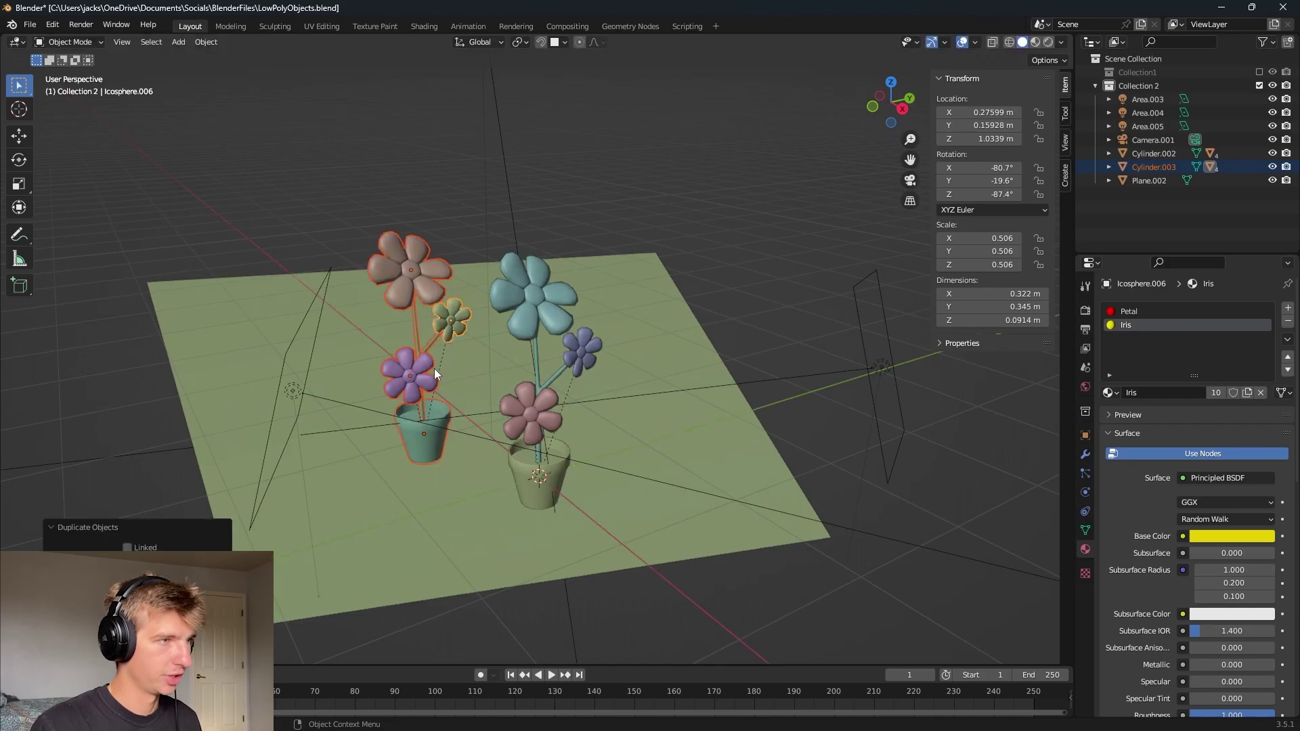
# - Make the copied pot the active object, convert the copied plant's parts to mesh and join them into one object
pyautogui.keyDown('shift'); pyautogui.click(420, 436); pyautogui.keyUp('shift')
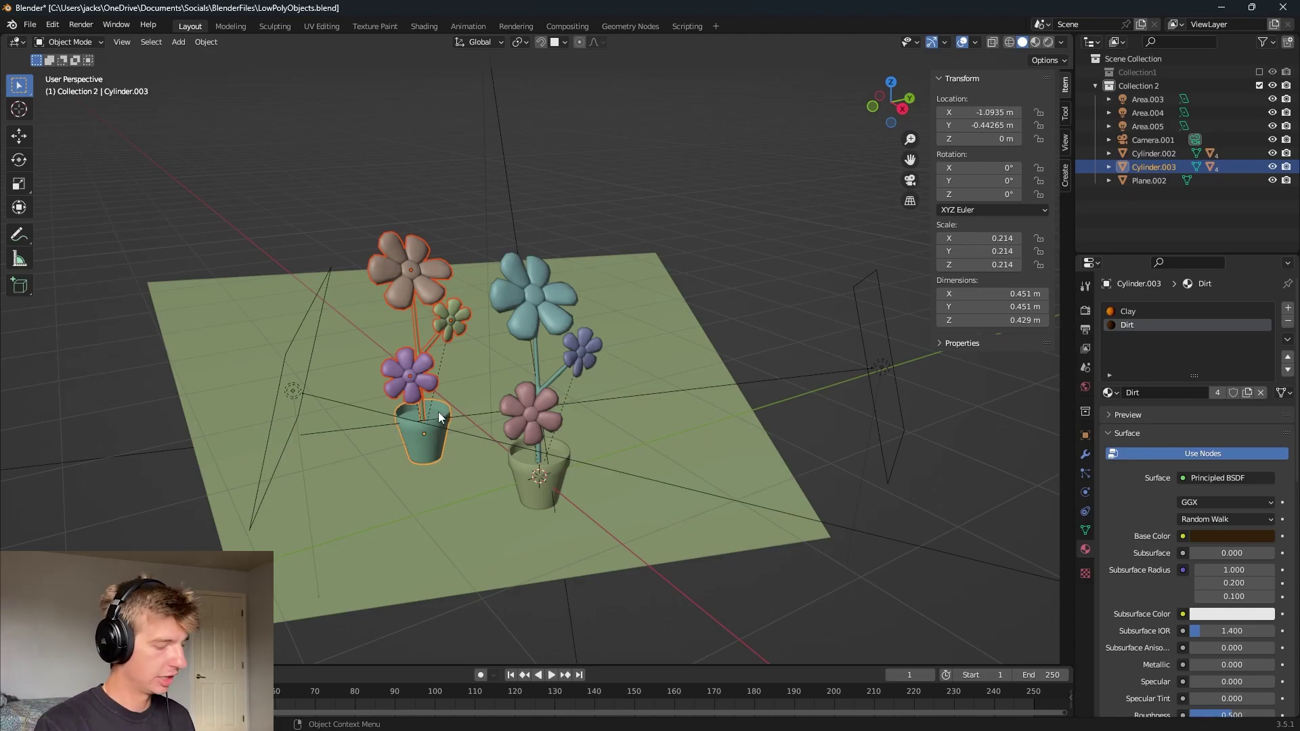
pyautogui.rightClick(437, 416)
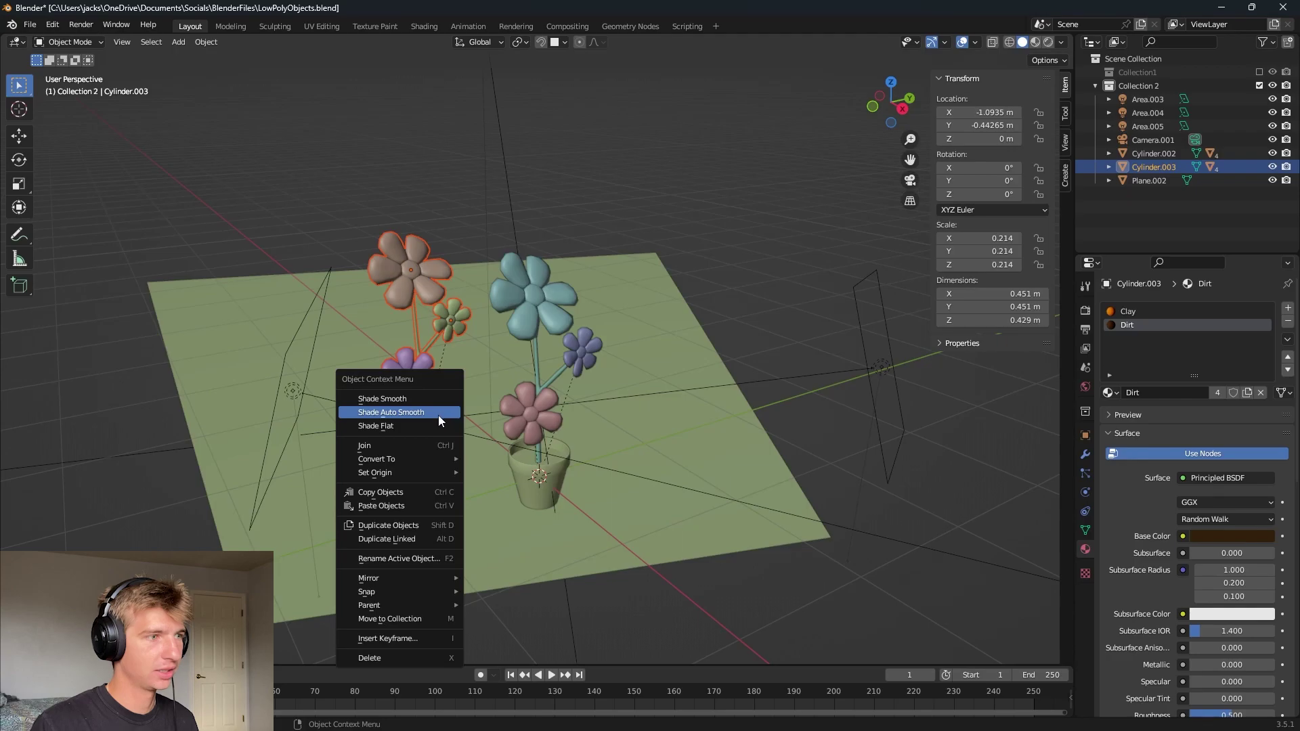
pyautogui.moveTo(436, 449)
pyautogui.click(490, 474)
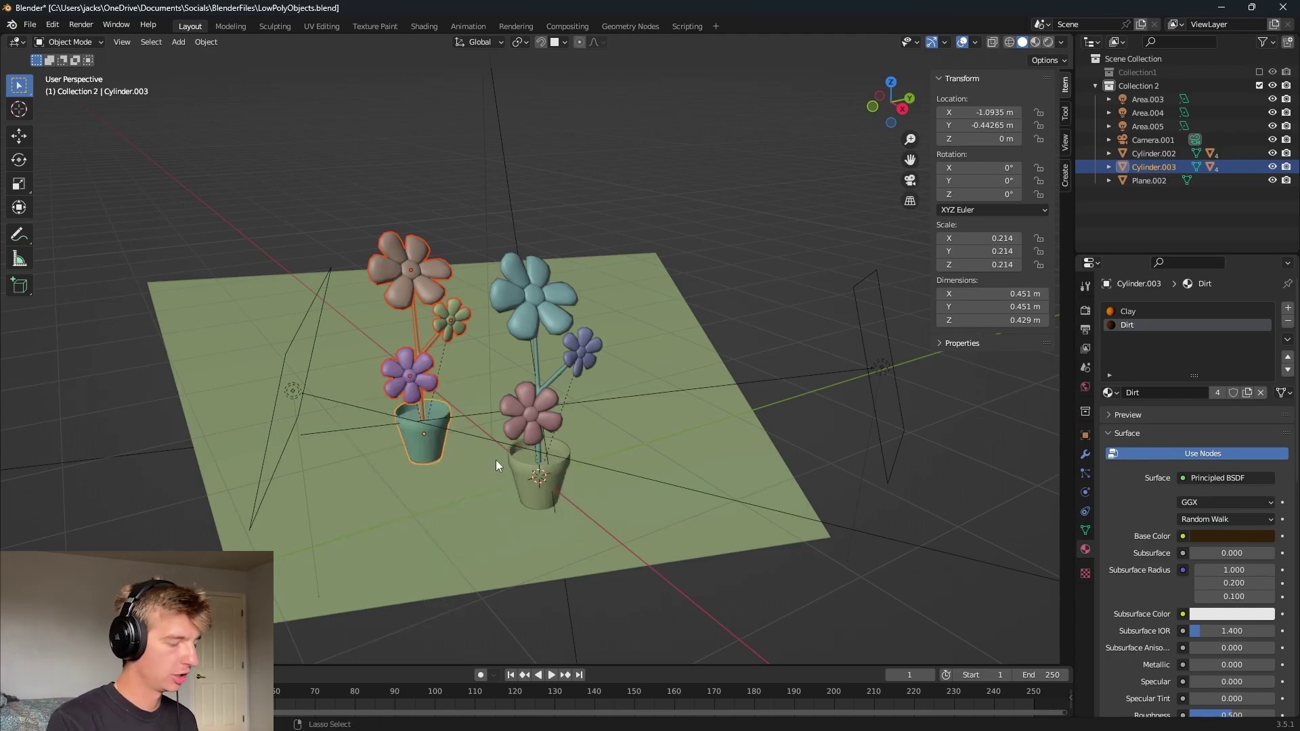
pyautogui.hotkey('ctrl', 'j')
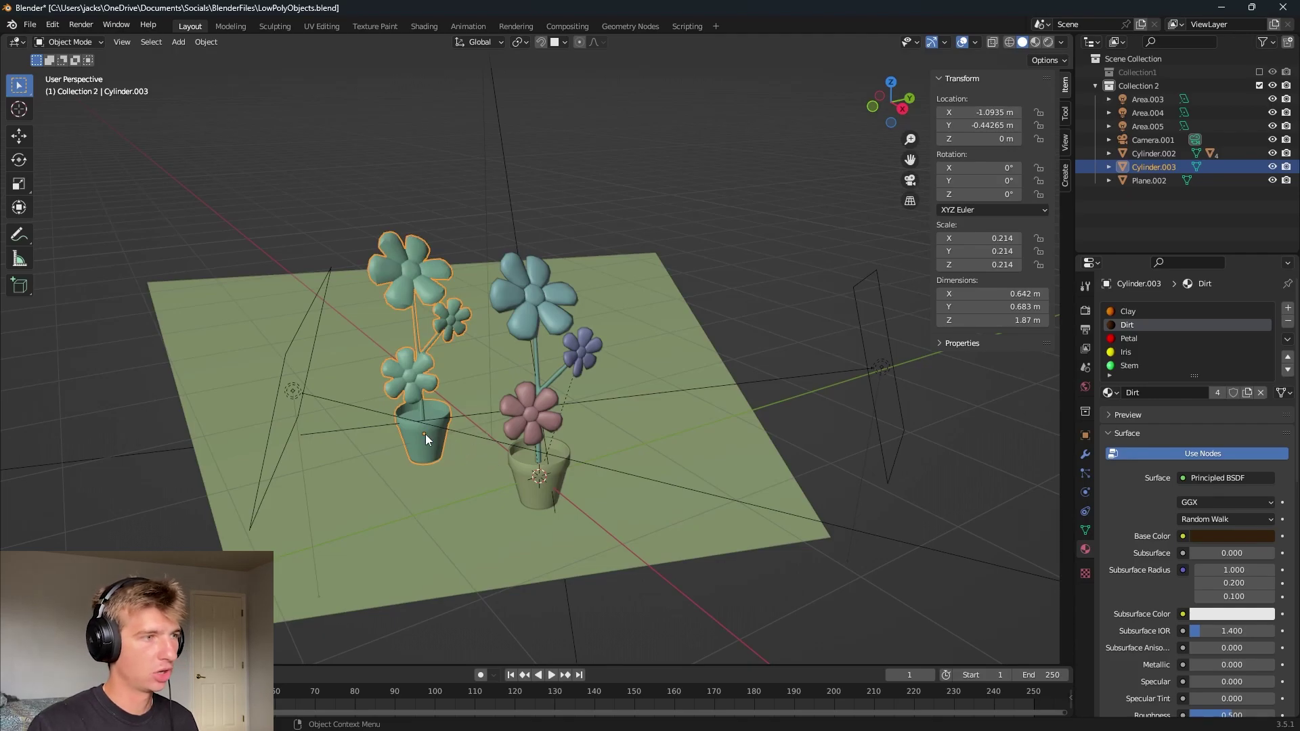
# - Move the joined plant behind the original, to about X -1.49 m, Y 0.07 m and Z 0.09 m
pyautogui.press('g')
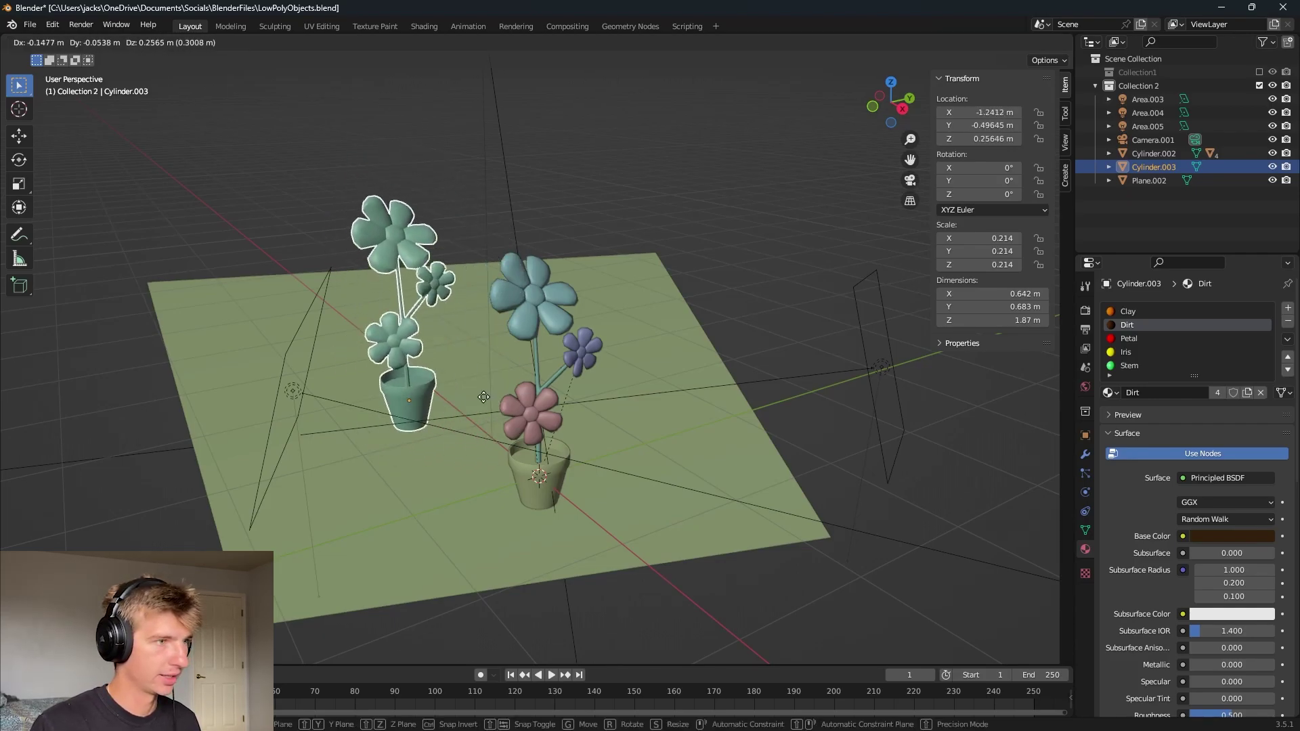
pyautogui.click(391, 473)
pyautogui.scroll(5, 697, 422)
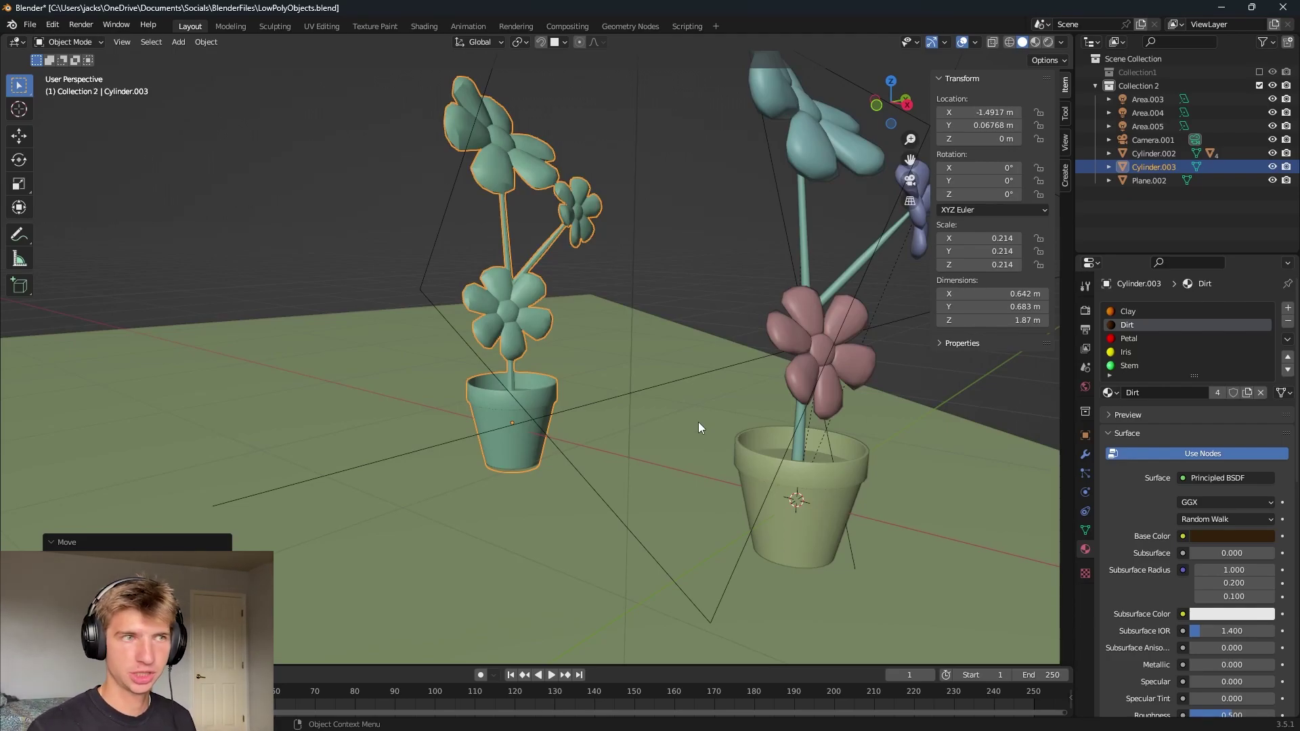
pyautogui.press('g')
pyautogui.press('z')
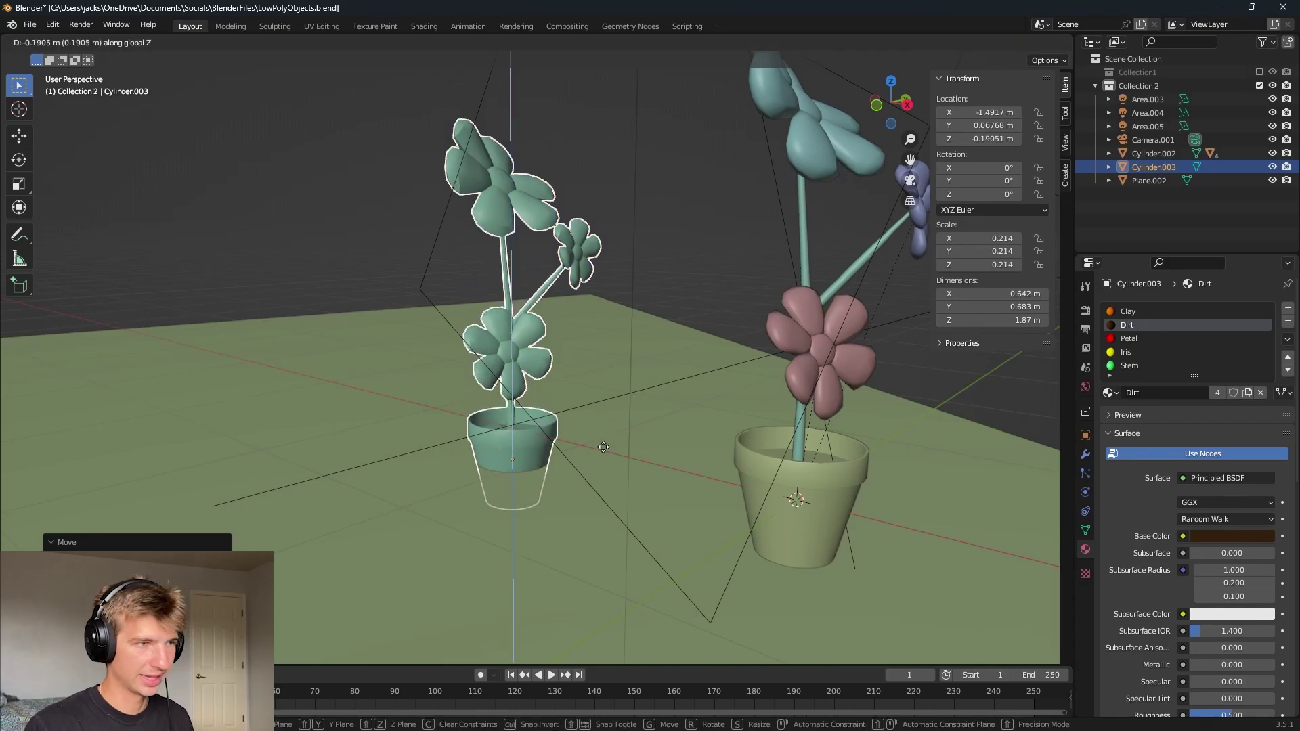
pyautogui.click(650, 454)
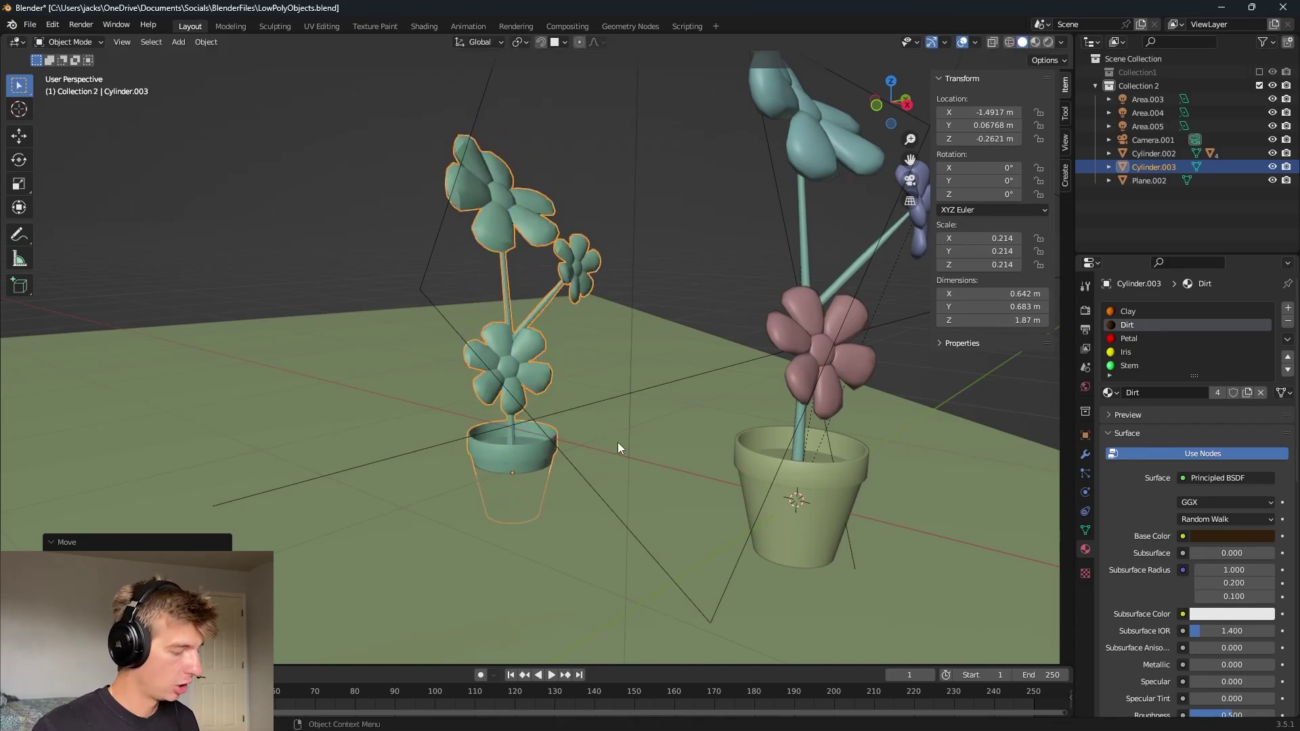
pyautogui.press('g')
pyautogui.press('z')
pyautogui.click(607, 375)
# - Try to raise the joined plant's entire mesh vertically away from its origin in Edit Mode, and undo the edit
pyautogui.scroll(1, 606, 374)
pyautogui.press('Tab')
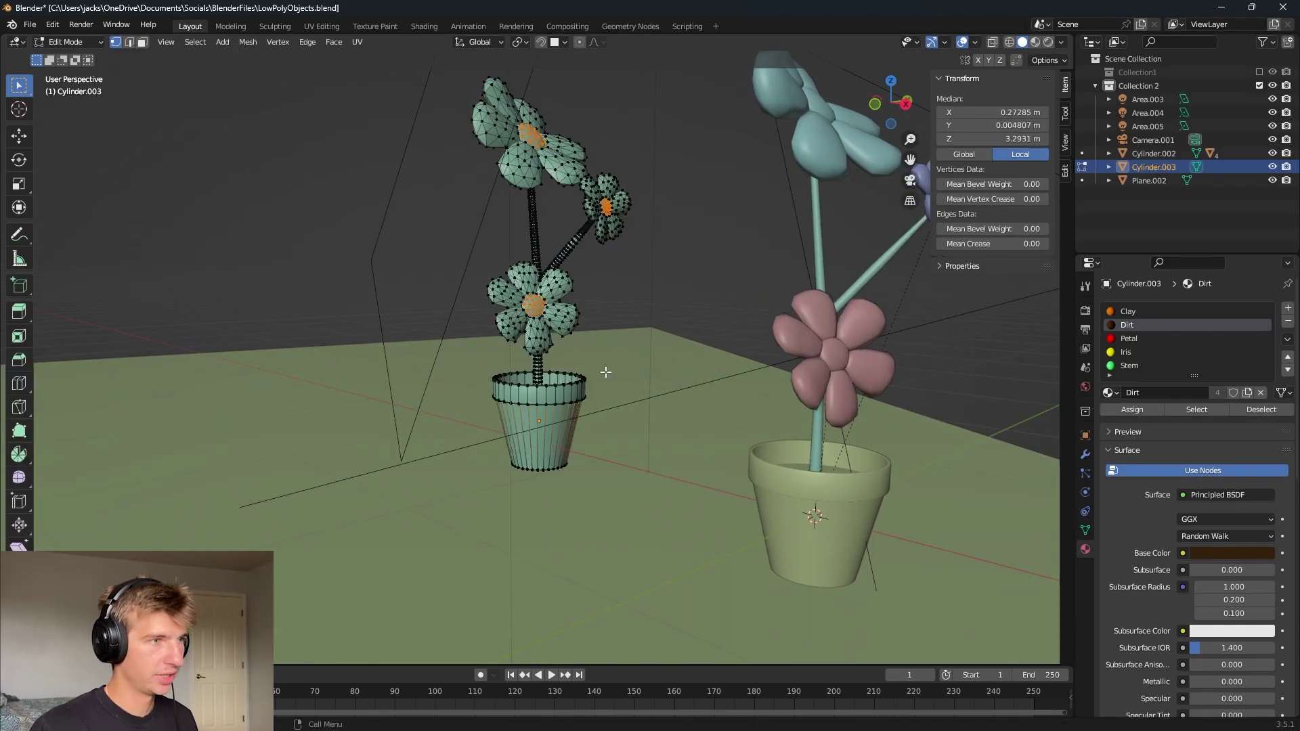
pyautogui.press('a')
pyautogui.press('g')
pyautogui.press('z')
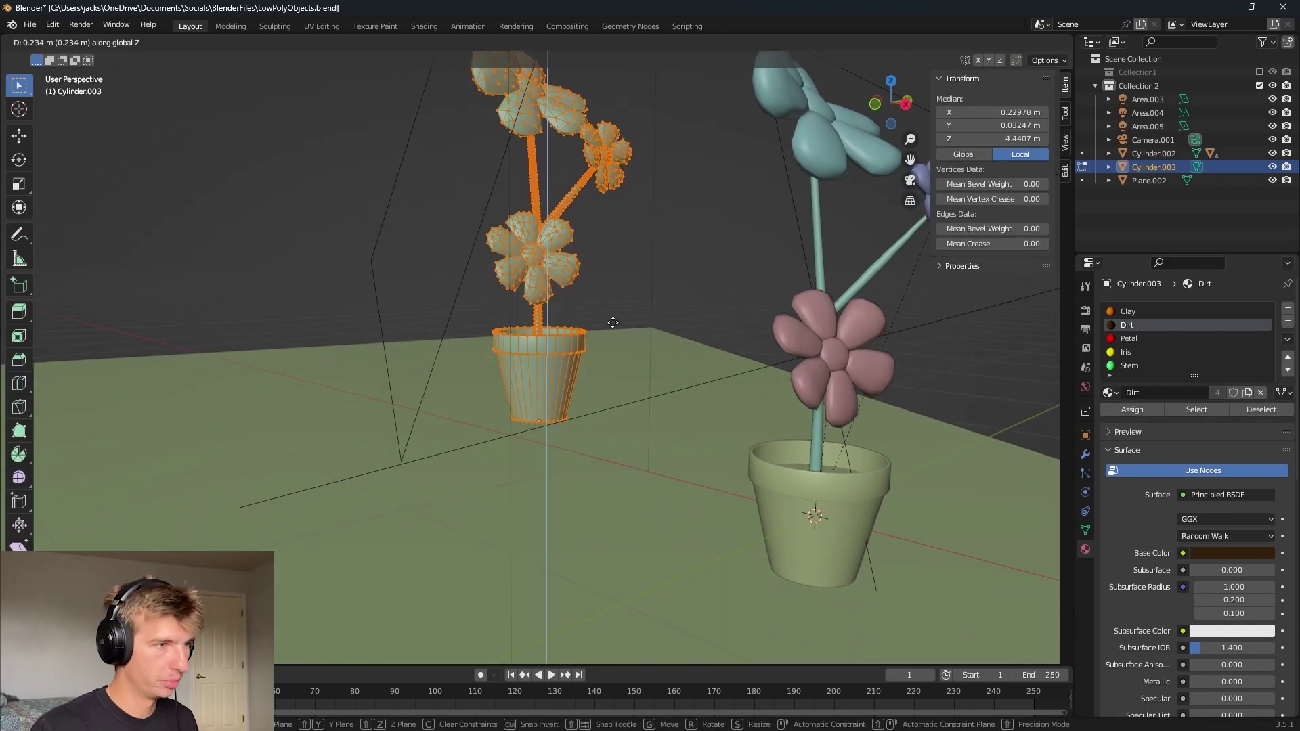
pyautogui.click(612, 323)
pyautogui.moveTo(612, 325); pyautogui.dragTo(612, 313, button='middle')
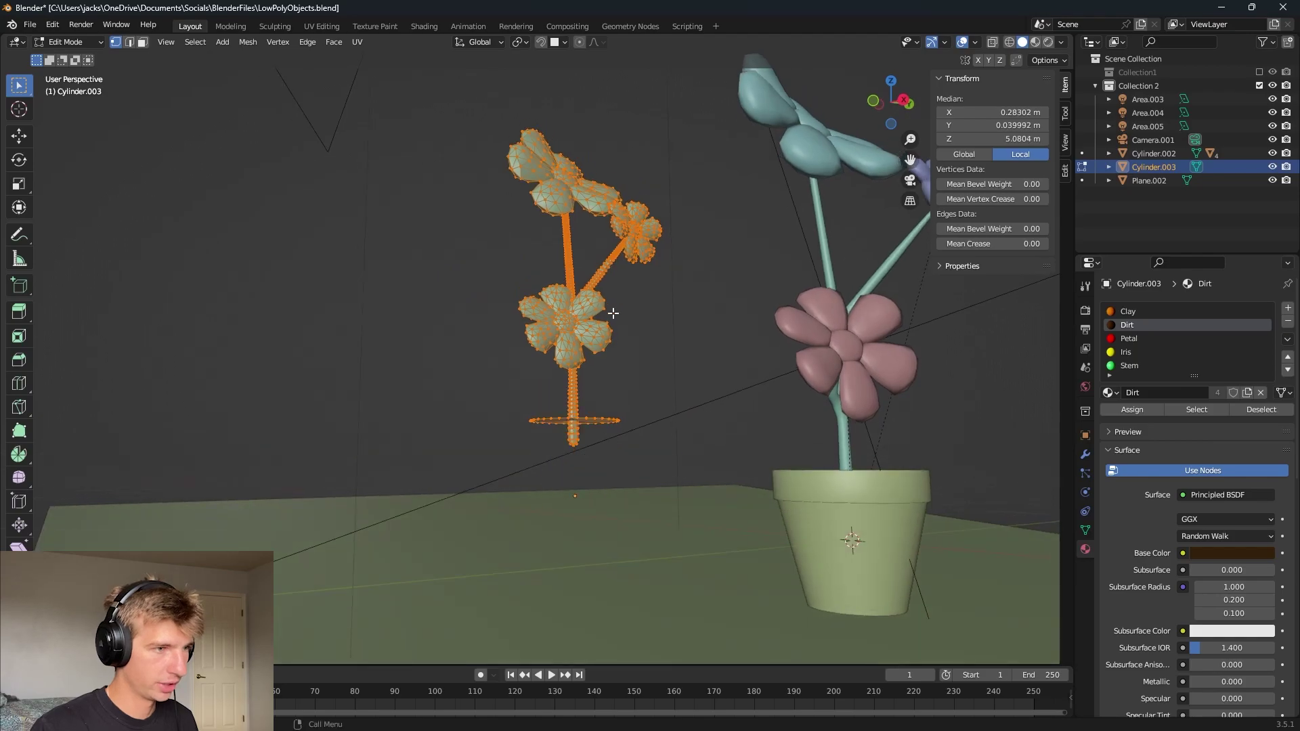
pyautogui.hotkey('ctrl', 'z')
pyautogui.hotkey('ctrl', 'z')
pyautogui.hotkey('ctrl', 'z')
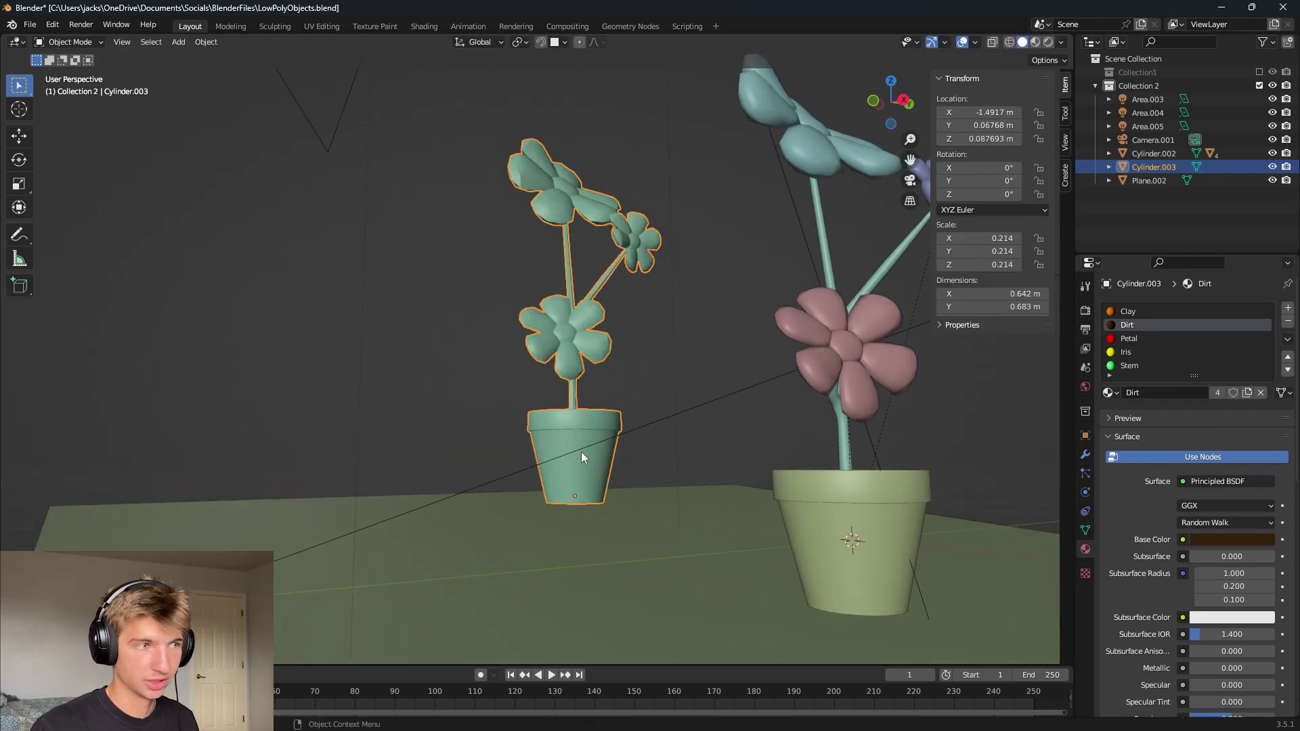
# - Save the file and preview both plants in rendered shading
pyautogui.hotkey('ctrl', 's')
pyautogui.moveTo(652, 375); pyautogui.dragTo(627, 363, button='middle')
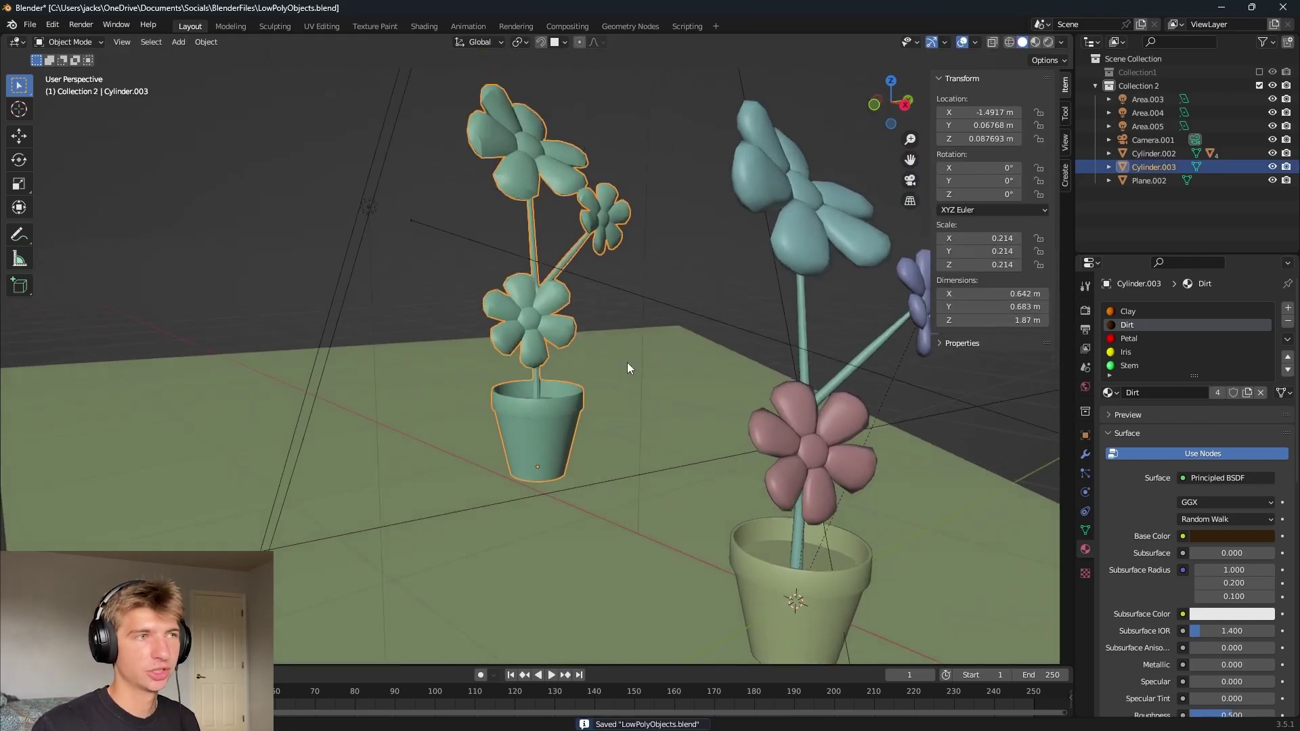
pyautogui.press('z')
pyautogui.press('6')
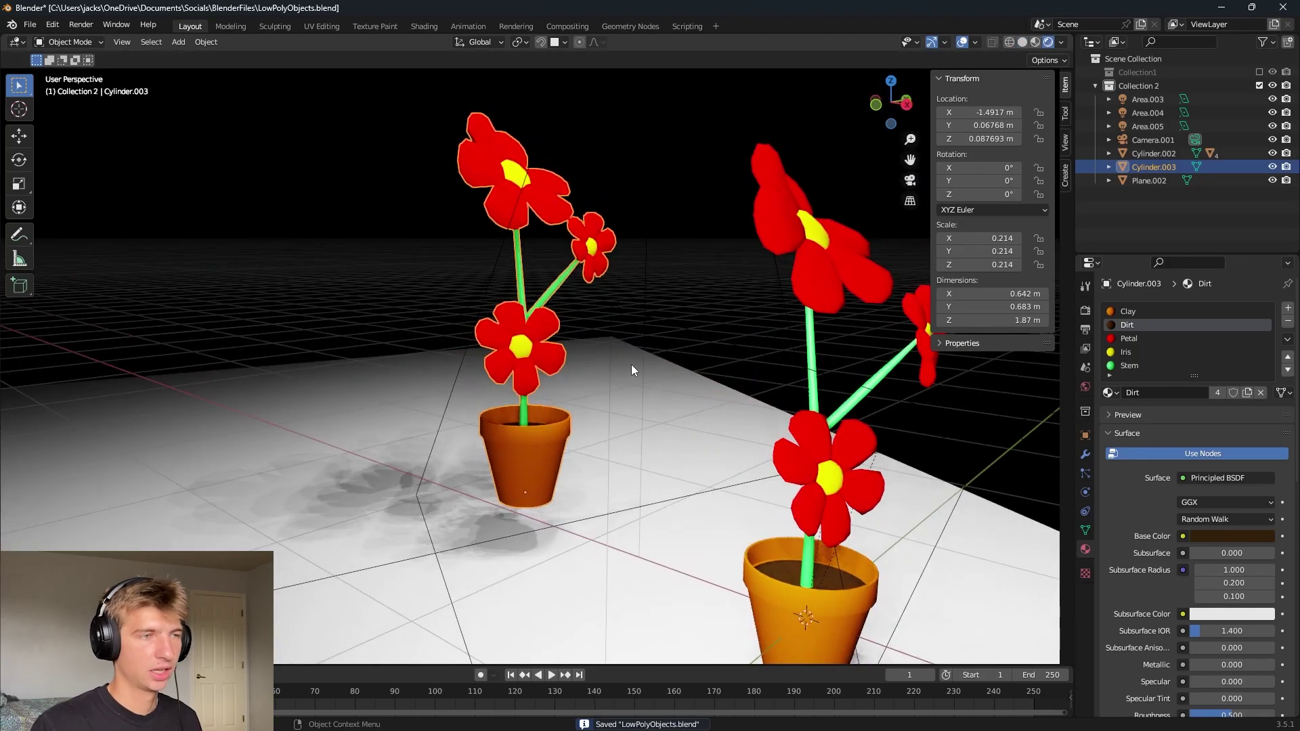
# - Replace the joined plant's Petal material with Petal2 and check the hex value of its base color
pyautogui.click(1133, 340)
pyautogui.click(1109, 393)
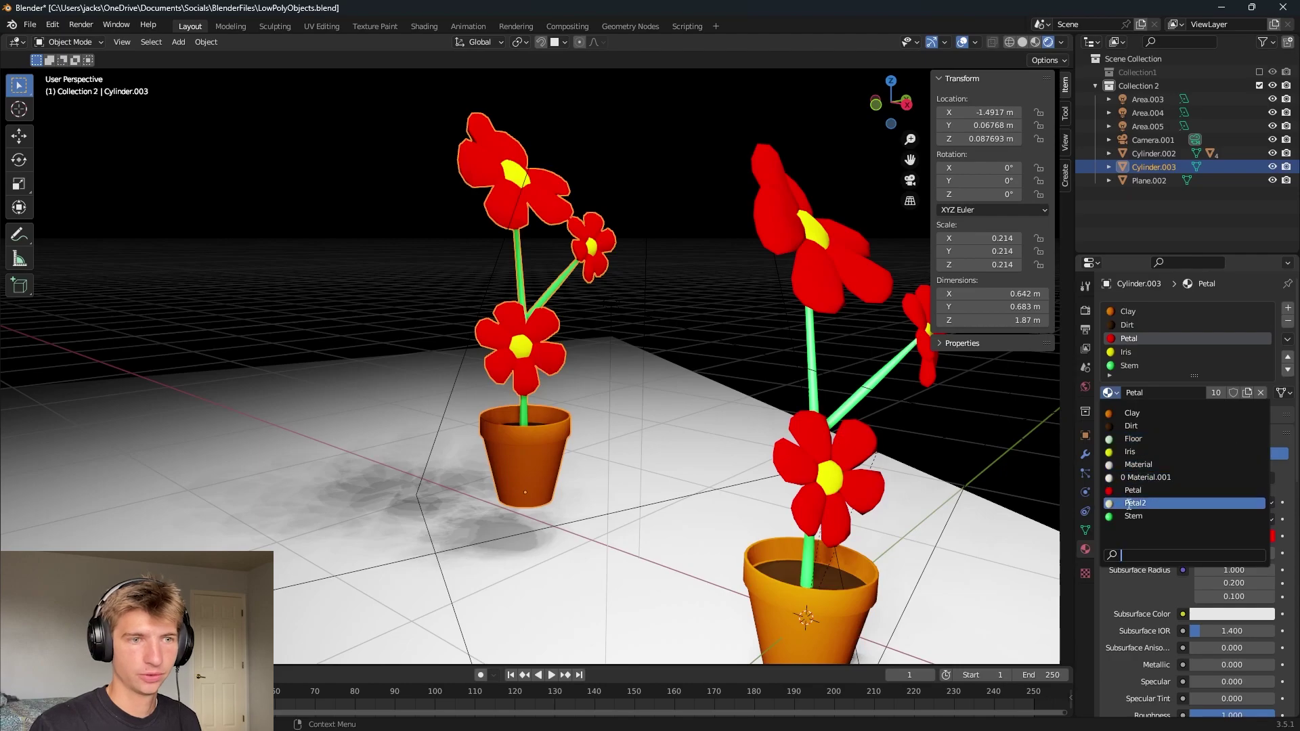
pyautogui.click(1128, 502)
pyautogui.click(1236, 540)
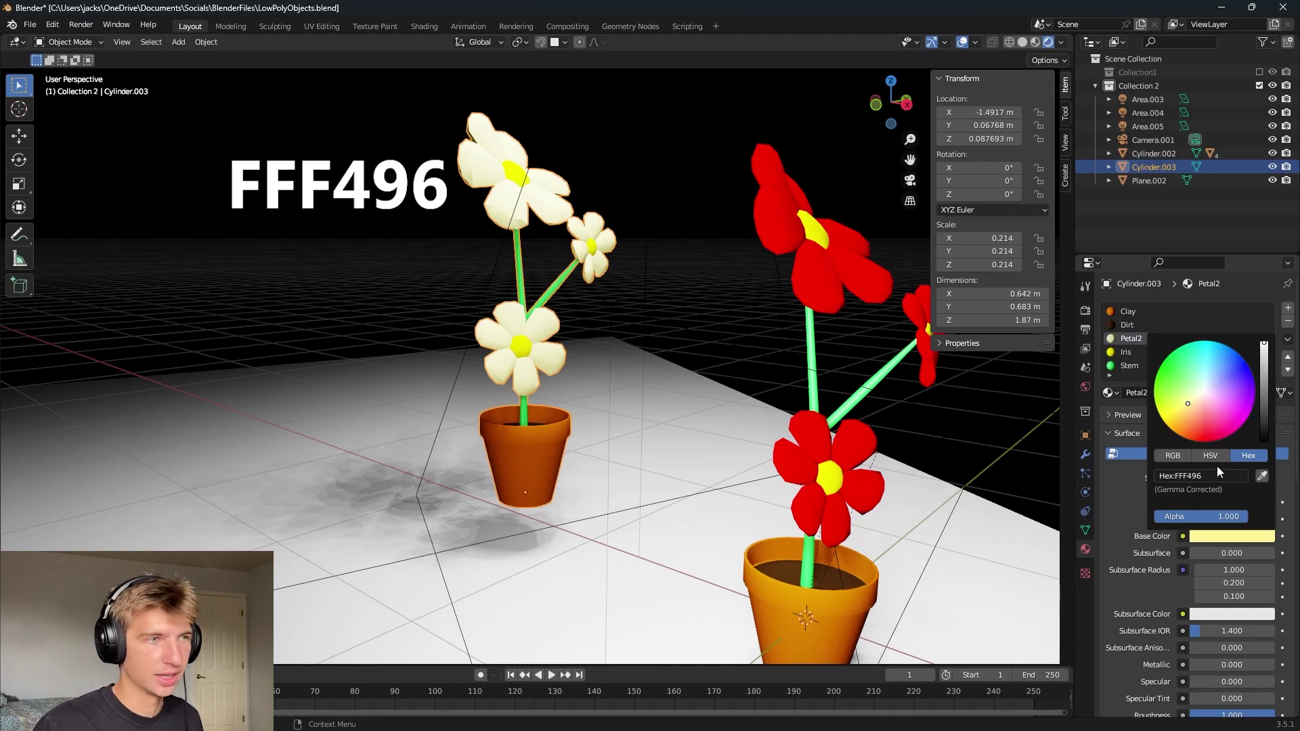
pyautogui.click(723, 291)
# - Select the floor plane, save the file and add a new particle system to the plane
pyautogui.moveTo(723, 291); pyautogui.dragTo(794, 506, button='middle')
pyautogui.click(692, 509)
pyautogui.hotkey('ctrl', 's')
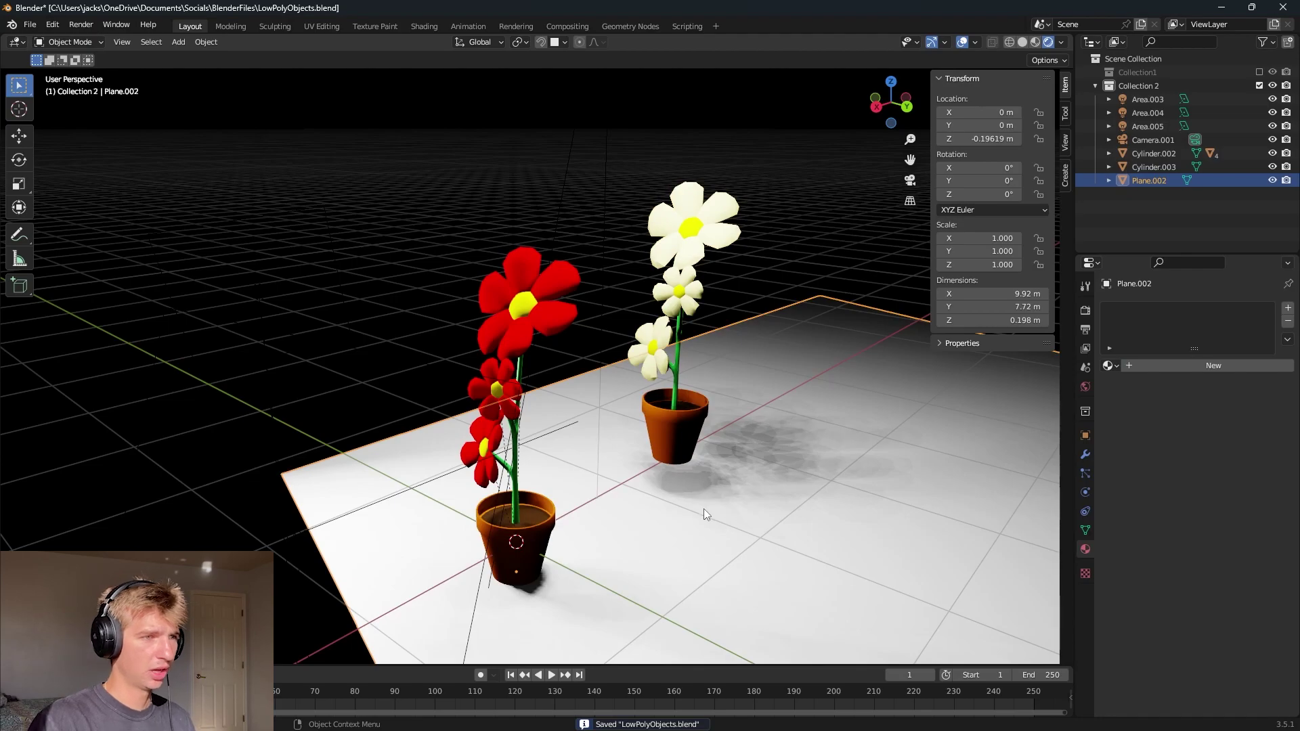
pyautogui.moveTo(704, 509); pyautogui.dragTo(845, 522, button='middle')
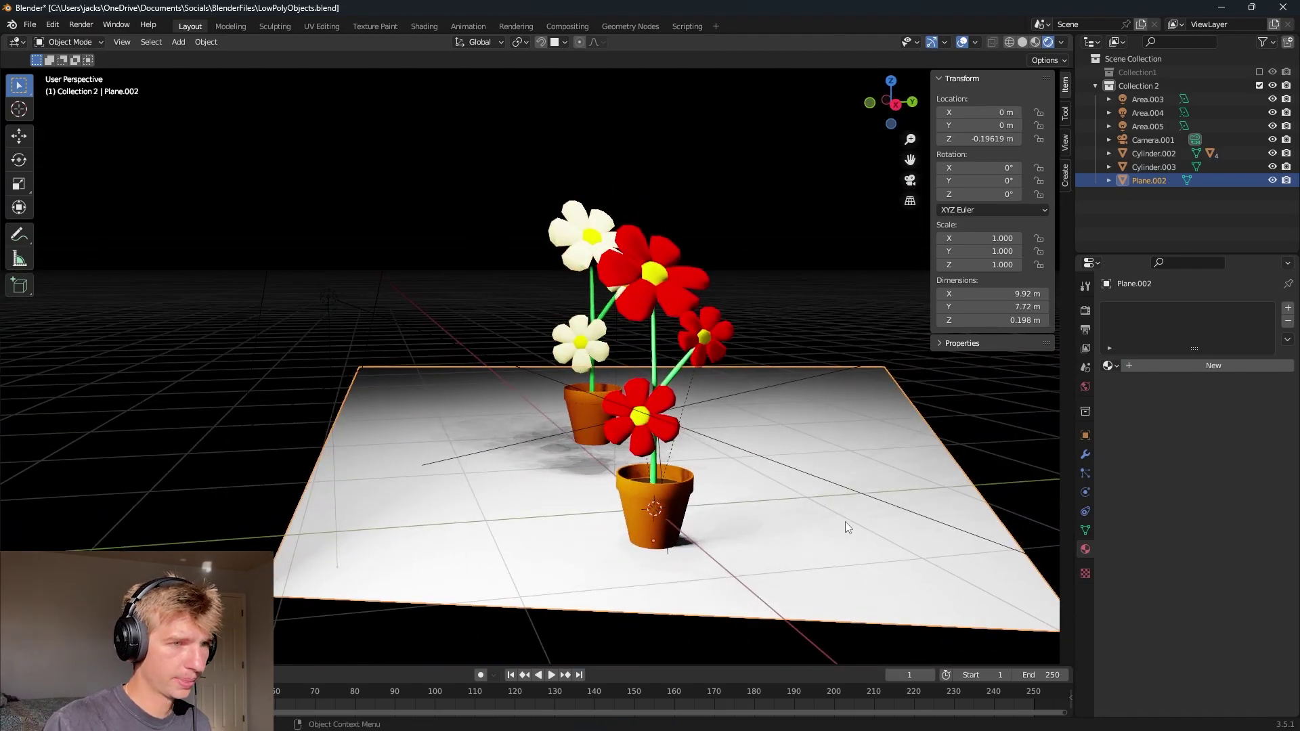
pyautogui.click(1084, 474)
pyautogui.click(1287, 309)
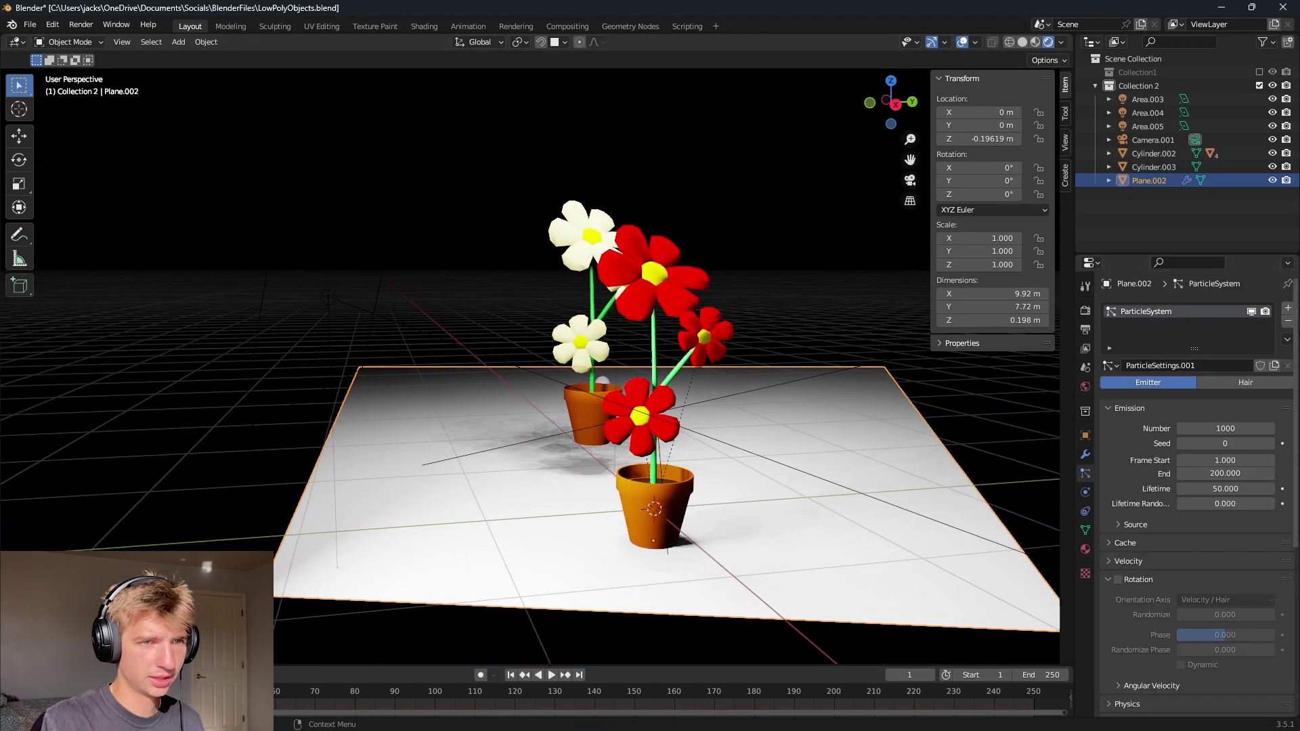
# - Switch the plane's particle system to Hair and render it as Object, using the white-flowered plant as the instance object
pyautogui.click(1236, 384)
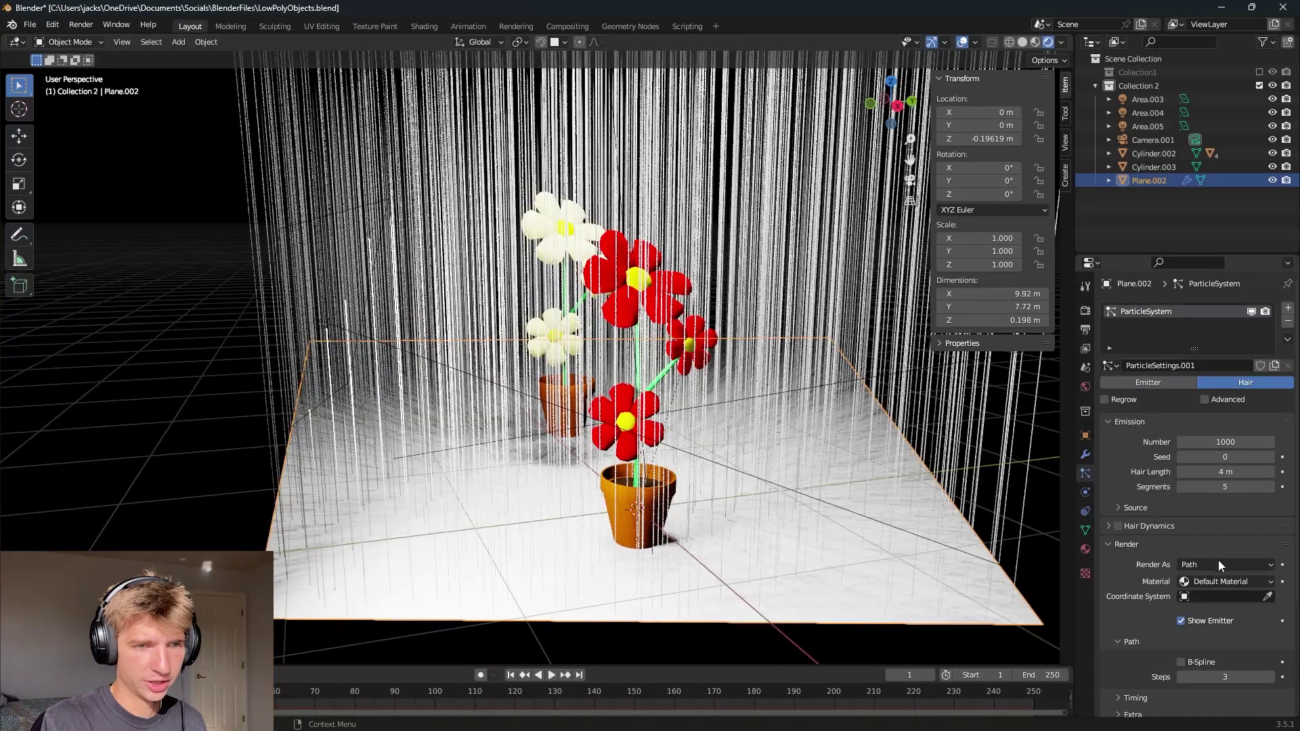
pyautogui.click(1218, 564)
pyautogui.click(1213, 611)
pyautogui.click(1263, 665)
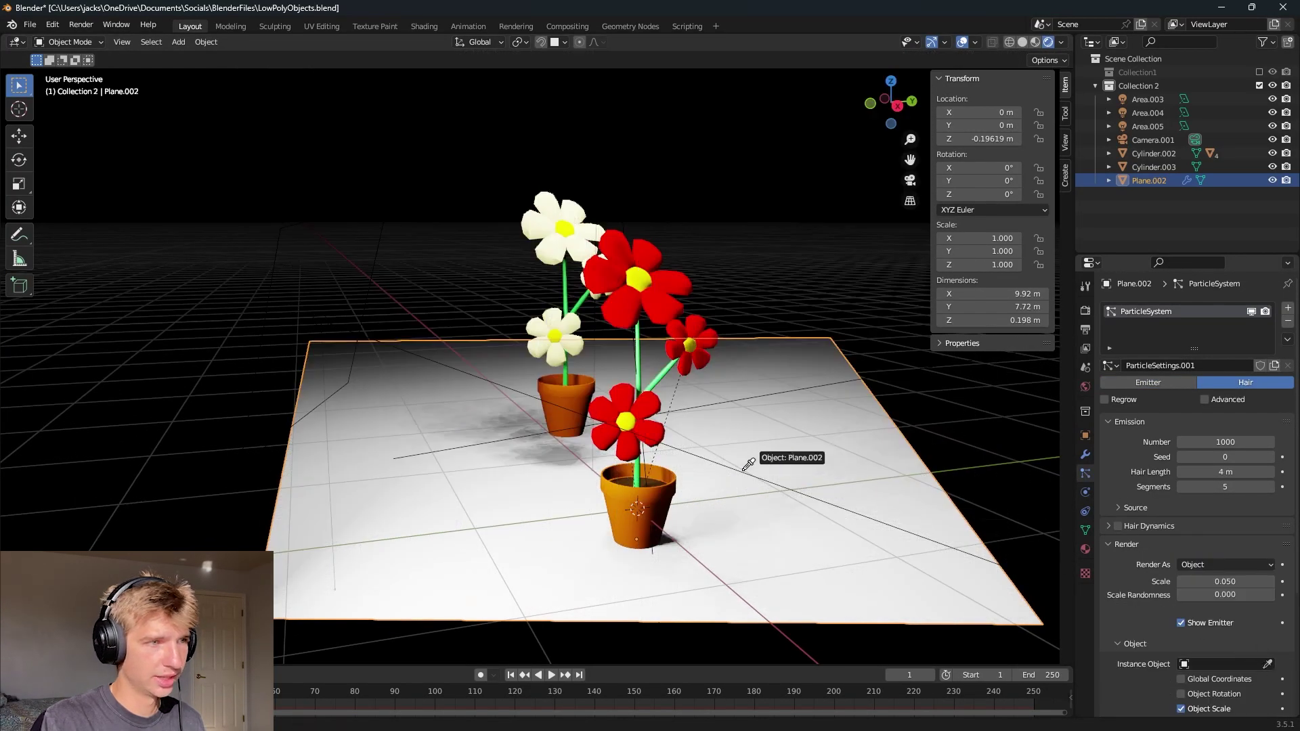
pyautogui.click(555, 391)
pyautogui.moveTo(555, 392); pyautogui.dragTo(500, 447, button='middle')
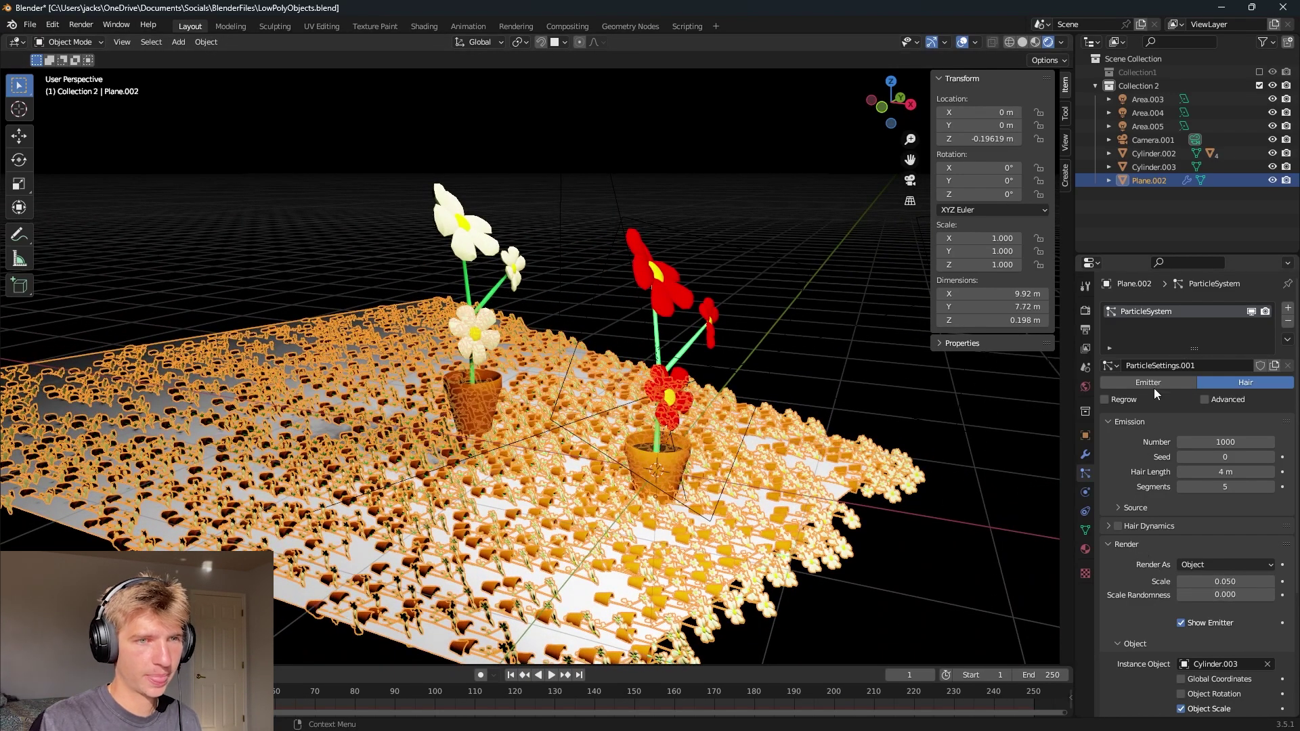
# - Enable the particle system's advanced options and rotation, and set the orientation axis to Global Z
pyautogui.click(1205, 399)
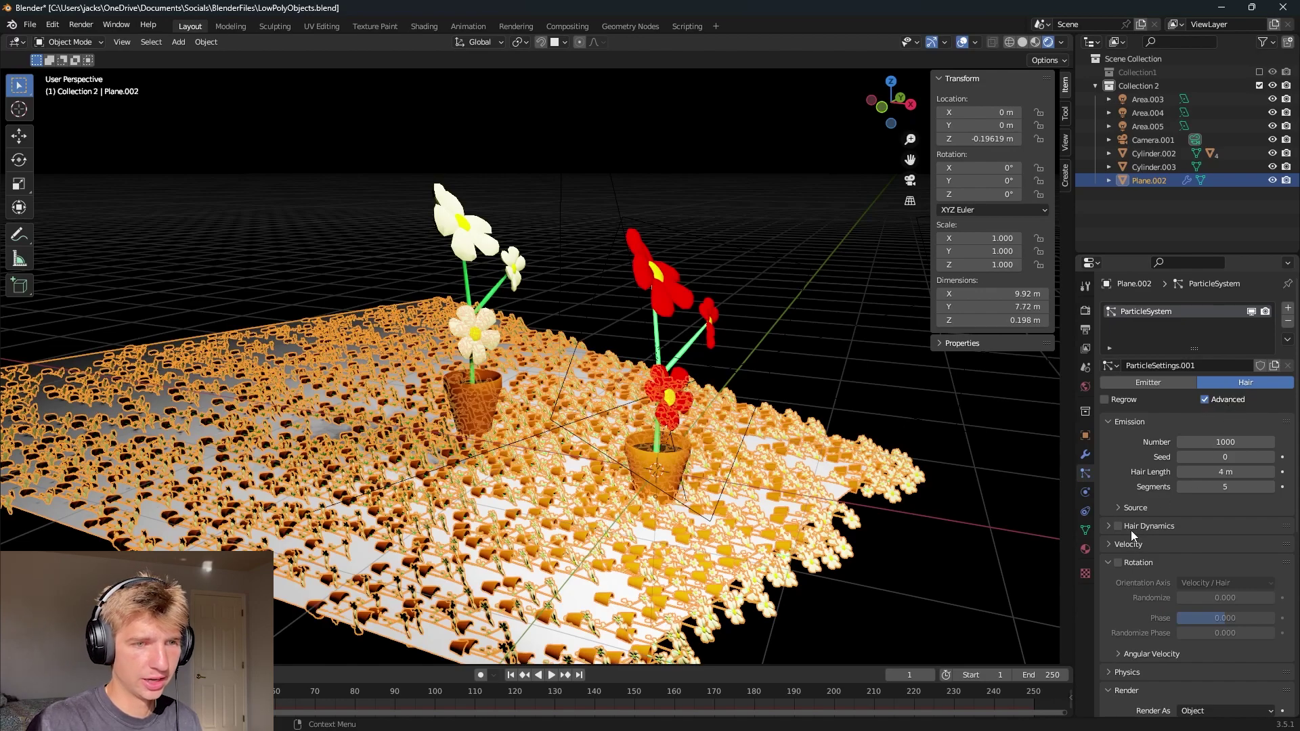
pyautogui.click(1119, 563)
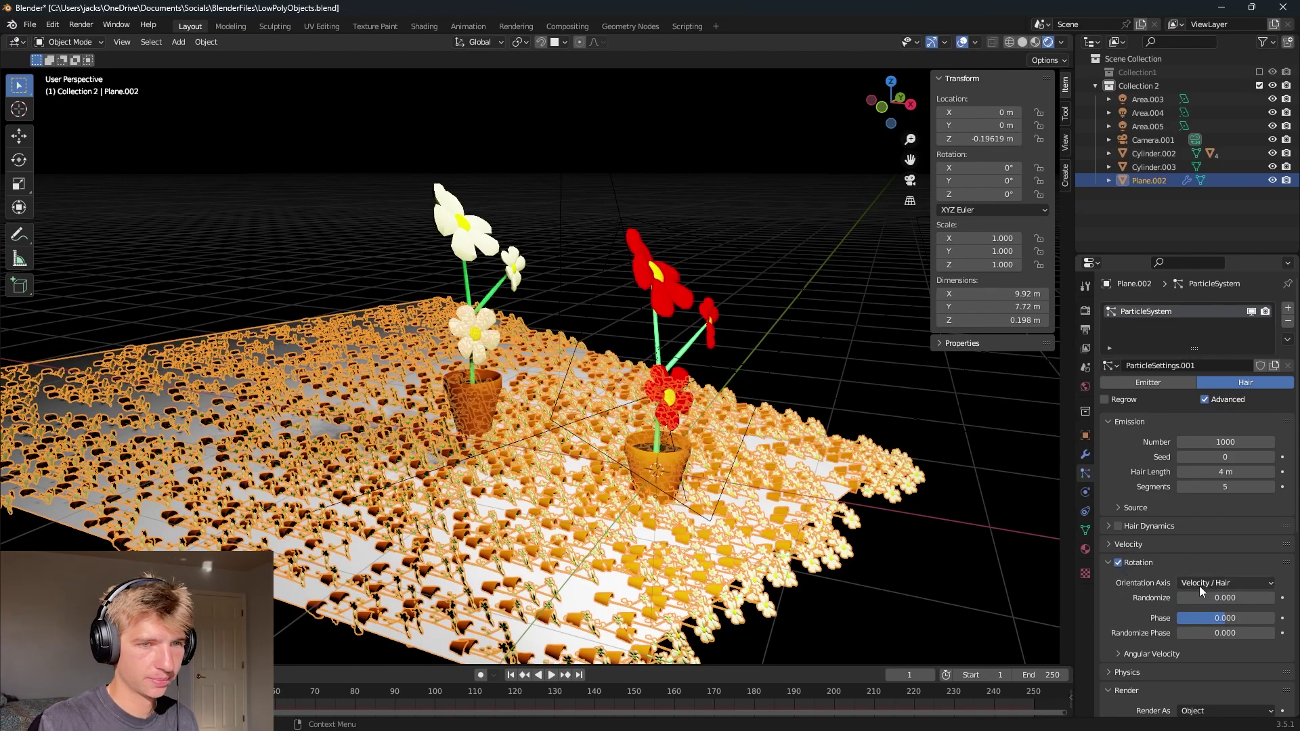
pyautogui.click(1200, 587)
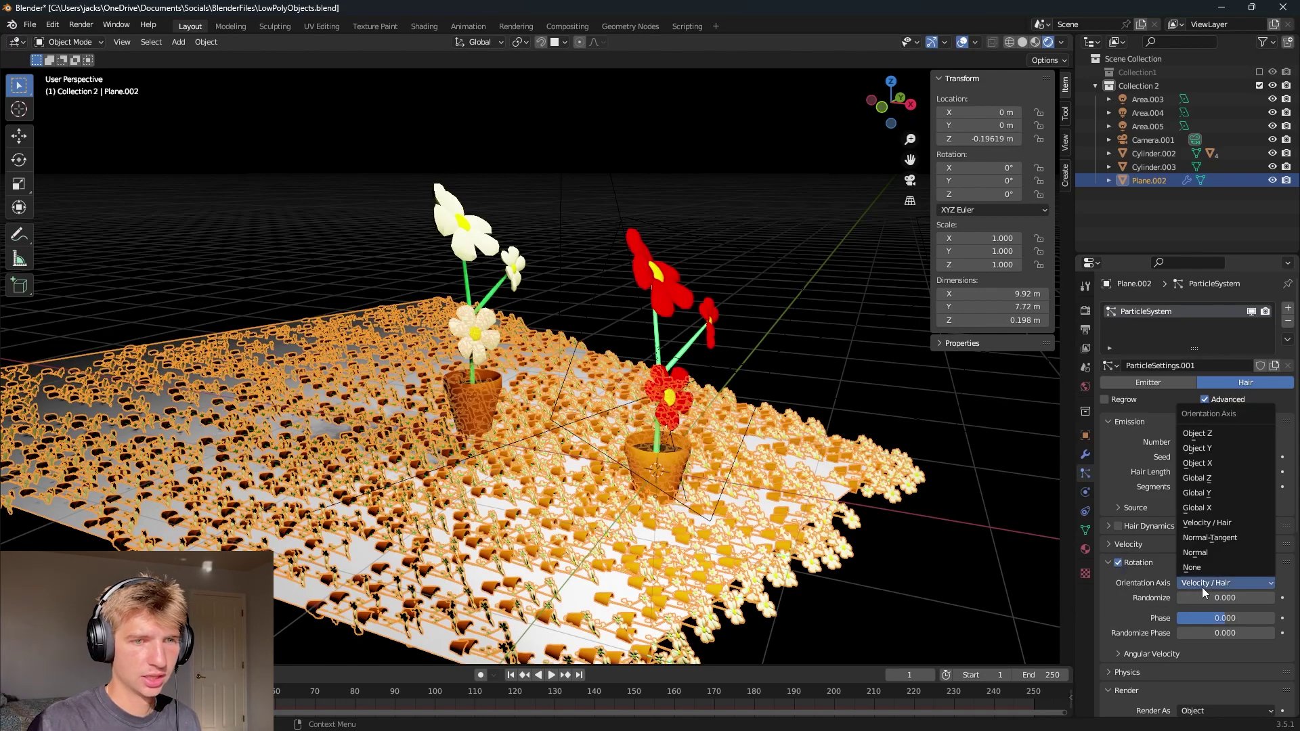
pyautogui.click(1218, 478)
pyautogui.moveTo(474, 365); pyautogui.dragTo(428, 368, button='middle')
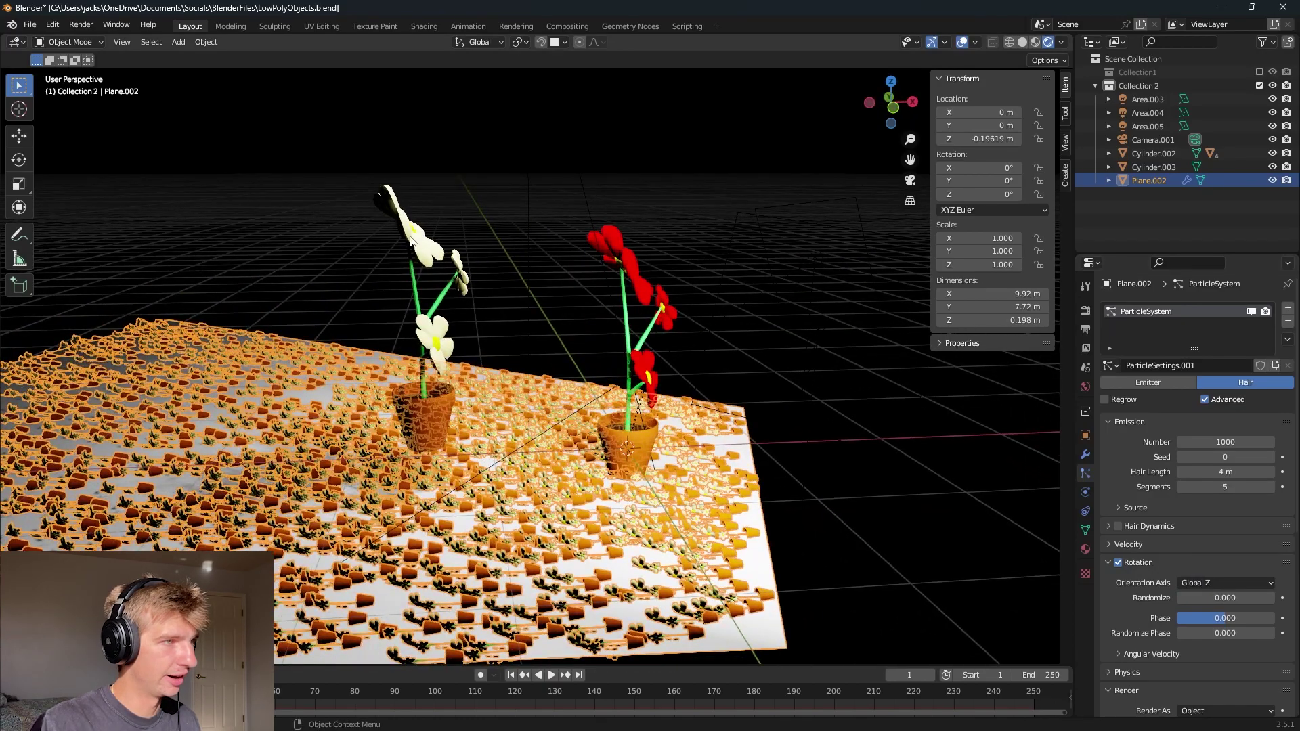
# - Rotate the white-flowered plant -90° about the X axis and apply its rotation
pyautogui.click(411, 240)
pyautogui.moveTo(749, 363); pyautogui.dragTo(525, 404, button='middle')
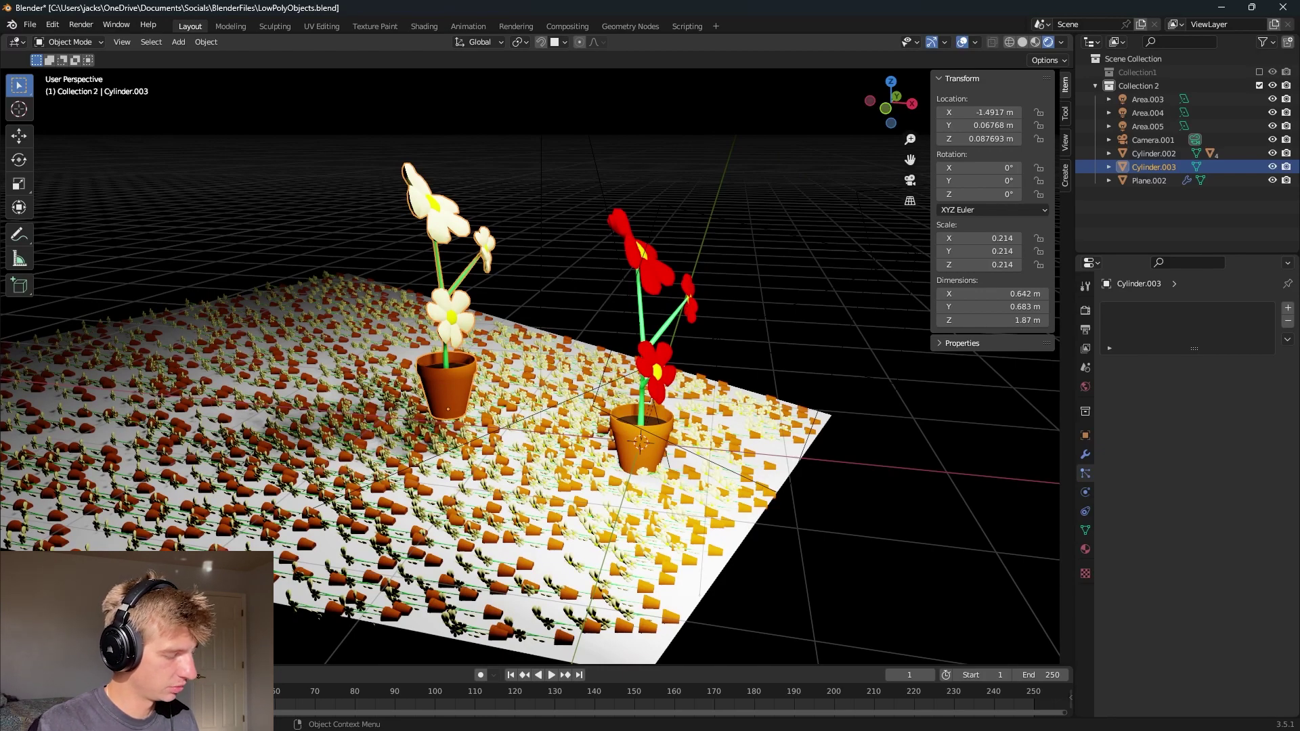
pyautogui.write('rx-90')
pyautogui.press('Return')
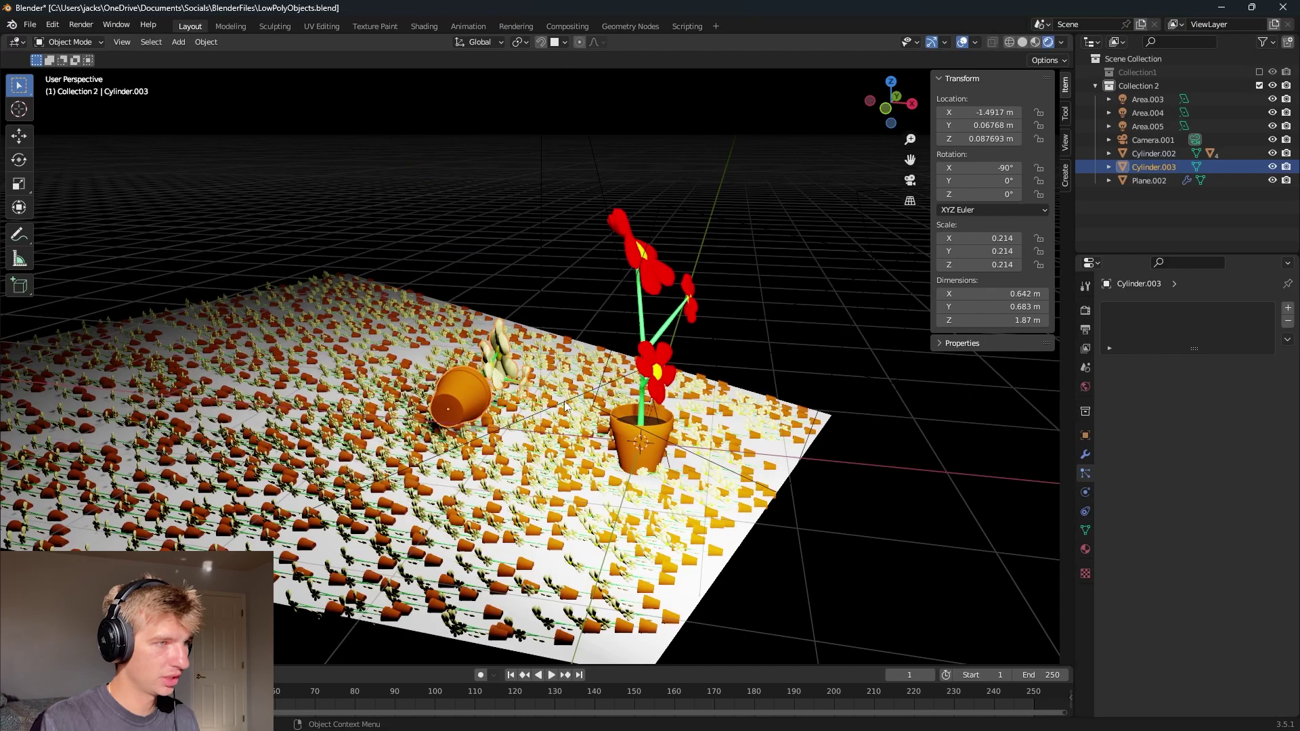
pyautogui.hotkey('ctrl', 'a')
pyautogui.click(561, 388)
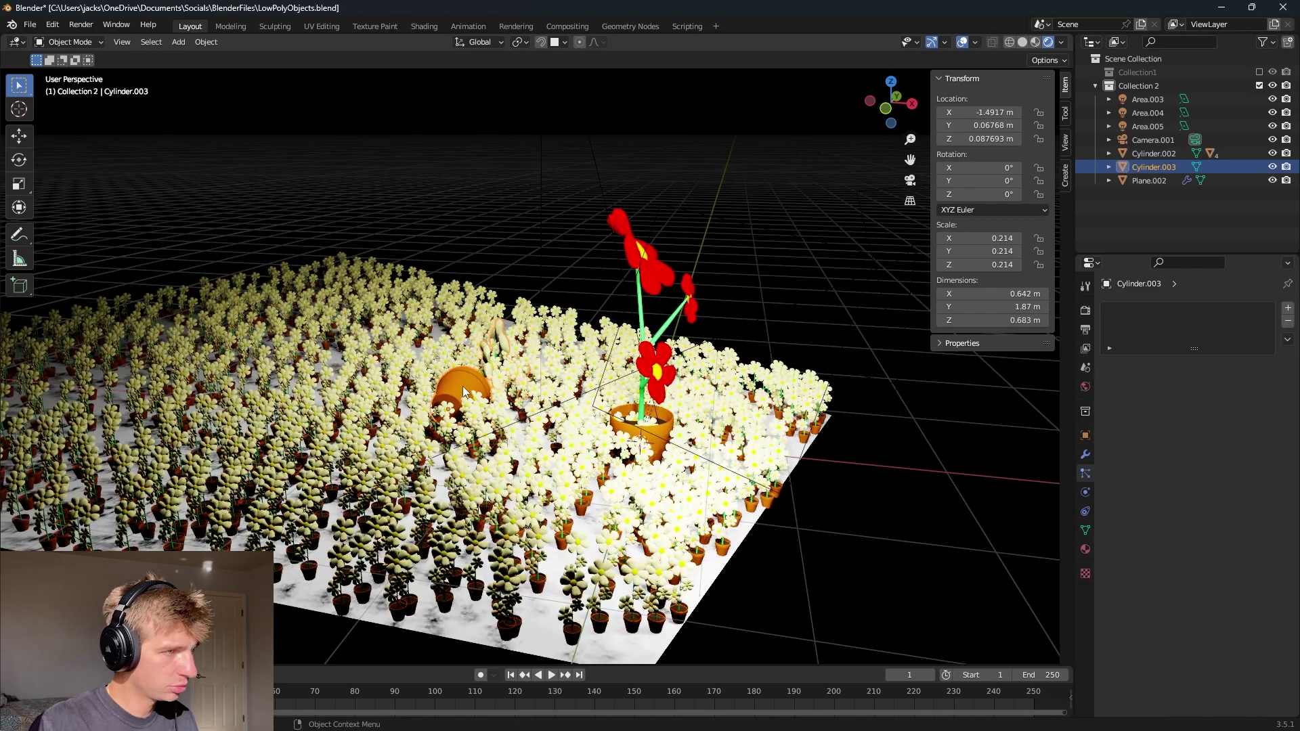
# - Set the plane's particle rotation phase to 0.395 and randomize phase to 1.197, and preview through the camera without overlays
pyautogui.click(612, 537)
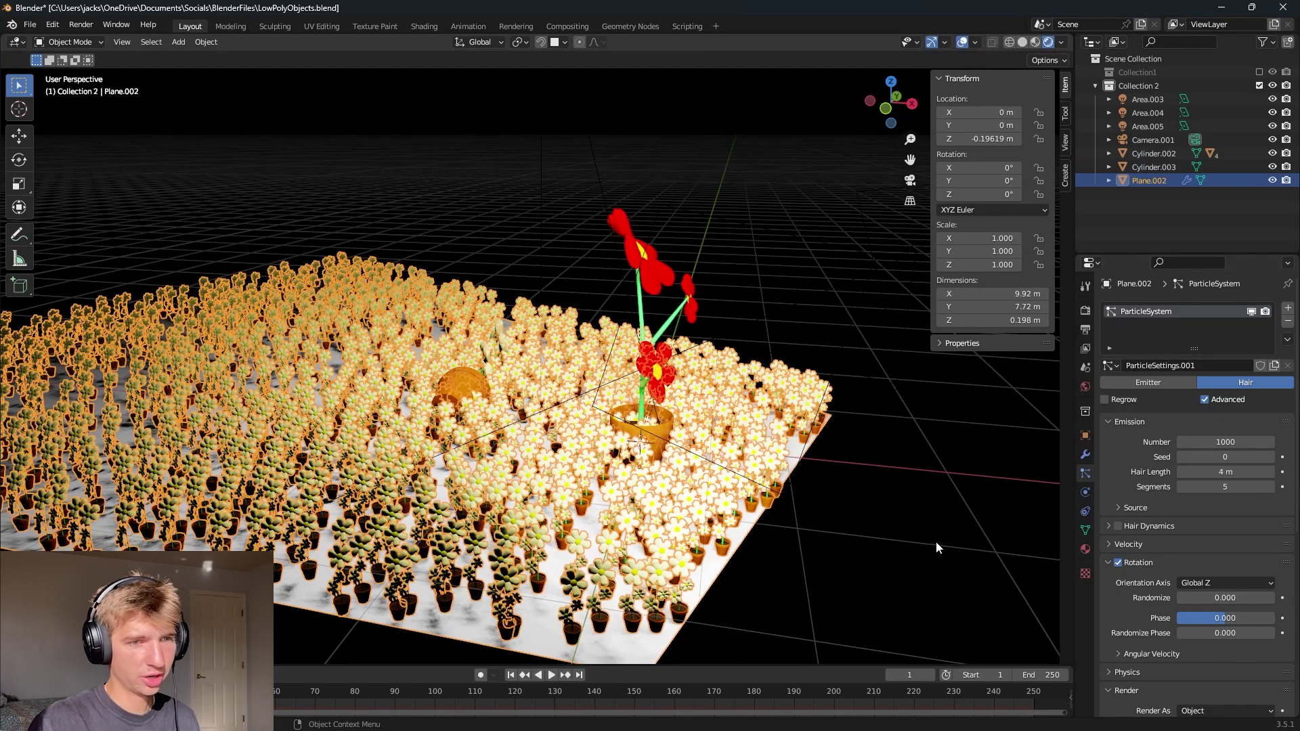
pyautogui.moveTo(1191, 633); pyautogui.dragTo(1246, 618)
pyautogui.moveTo(737, 447); pyautogui.dragTo(814, 580, button='middle')
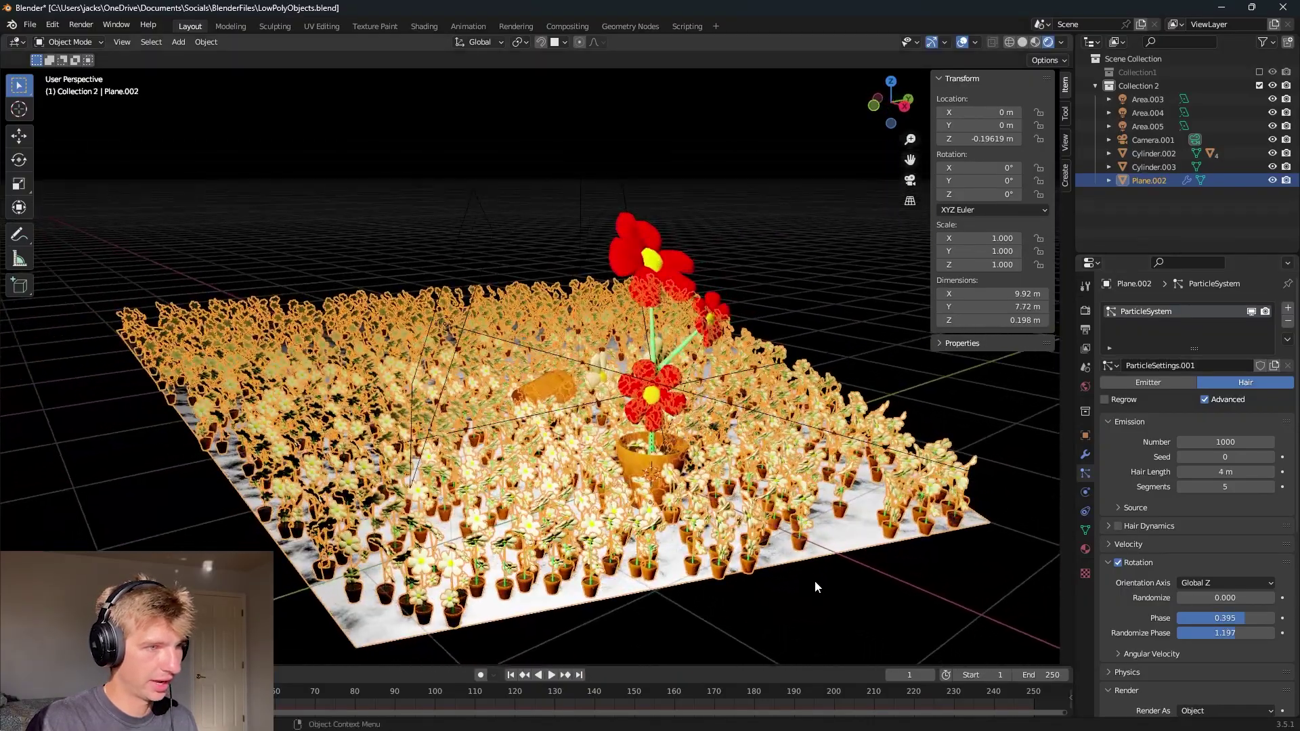
pyautogui.press('KP_0')
pyautogui.scroll(2, 813, 571)
pyautogui.hotkey('shift', 'alt', 'z')
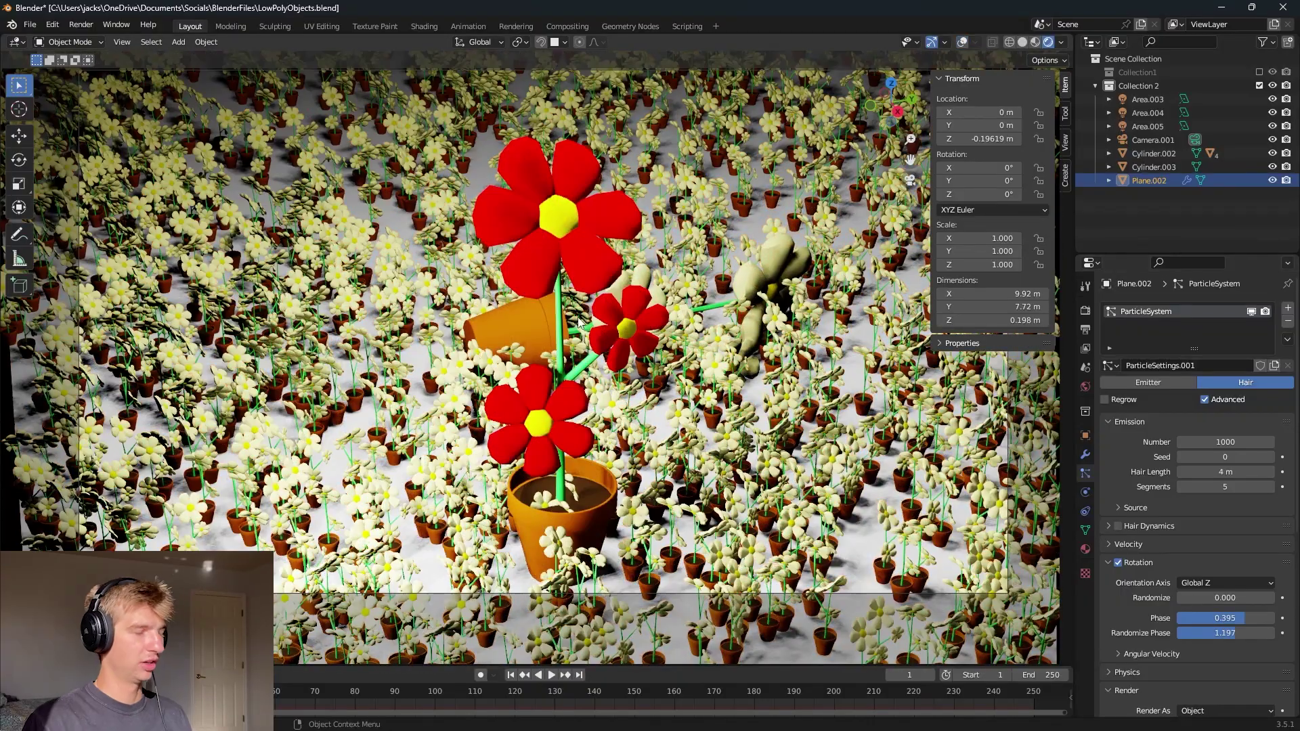
# - Lower the tipped original white plant along Z to about -0.83 m so it is hidden beneath the floor plane
pyautogui.click(728, 304)
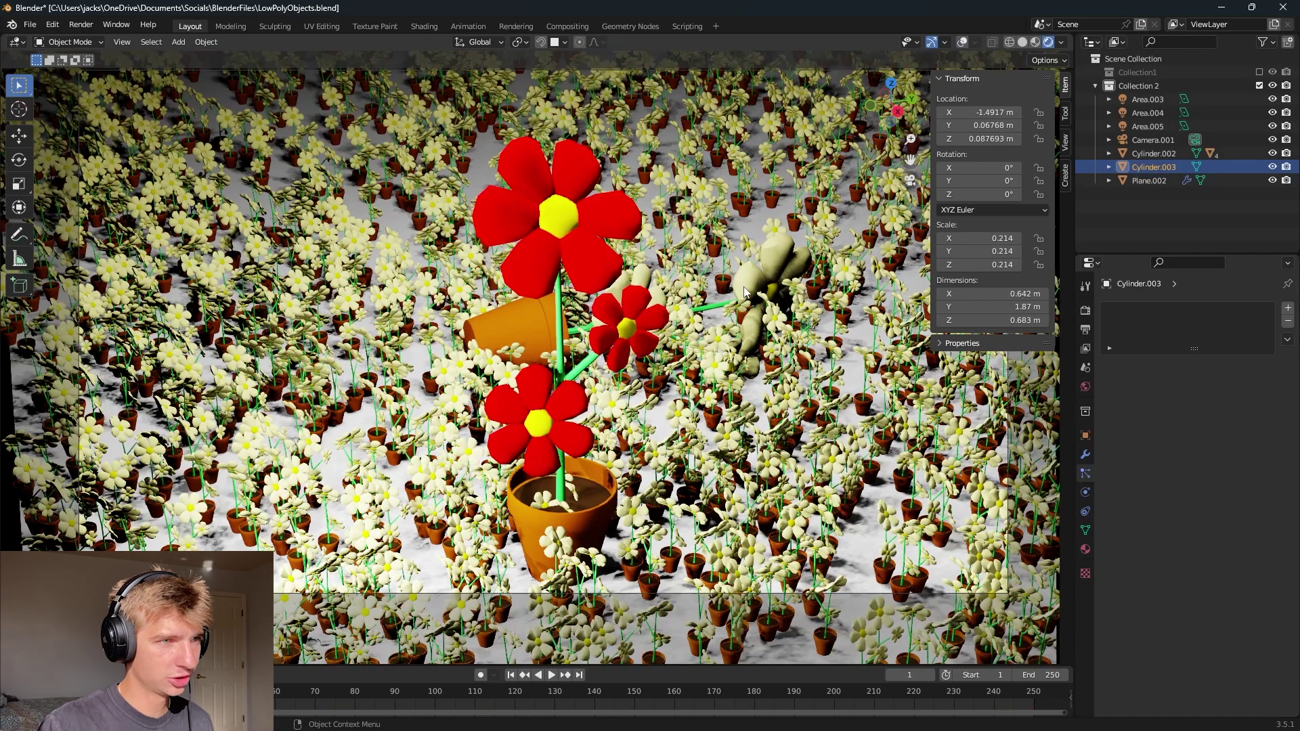
pyautogui.moveTo(728, 304)
pyautogui.mouseDown(button='middle')
pyautogui.moveTo(703, 335)
pyautogui.moveTo(735, 323)
pyautogui.mouseUp(button='middle')
pyautogui.hotkey('shift', 'alt', 'z')
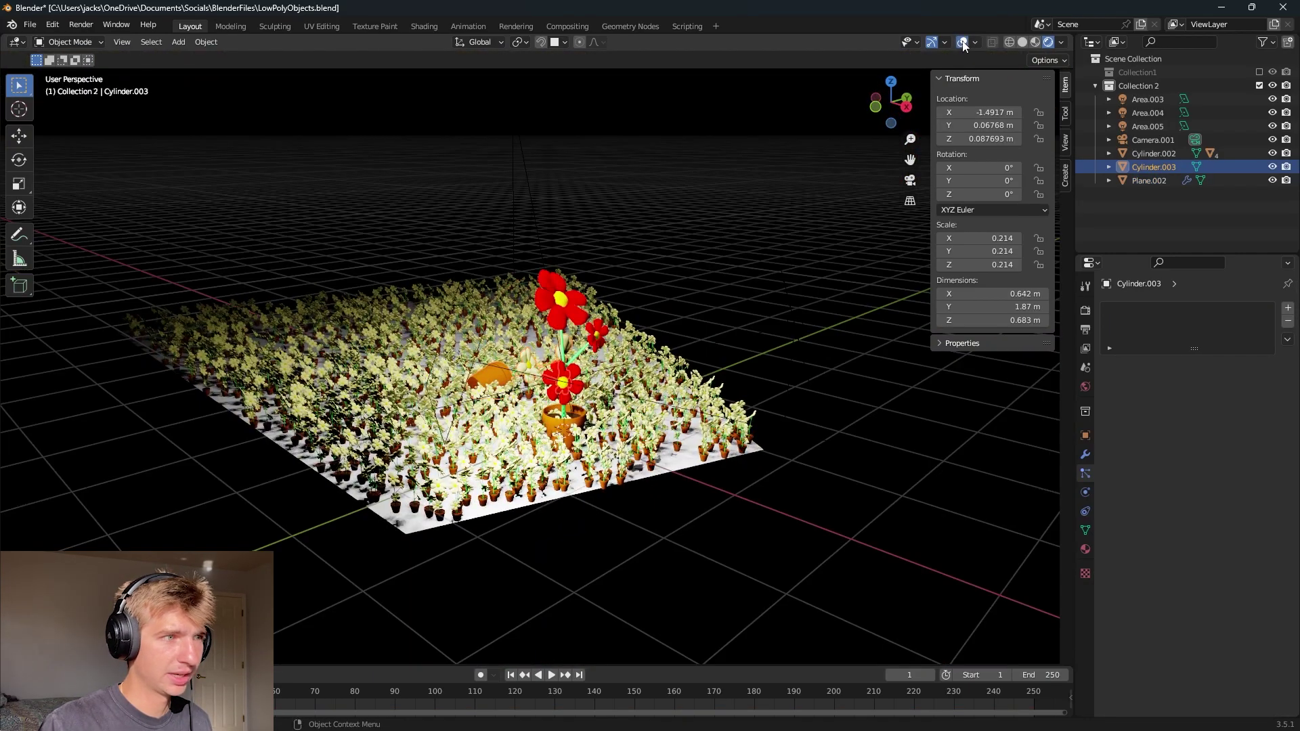
pyautogui.moveTo(589, 261); pyautogui.dragTo(576, 278, button='middle')
pyautogui.press('g')
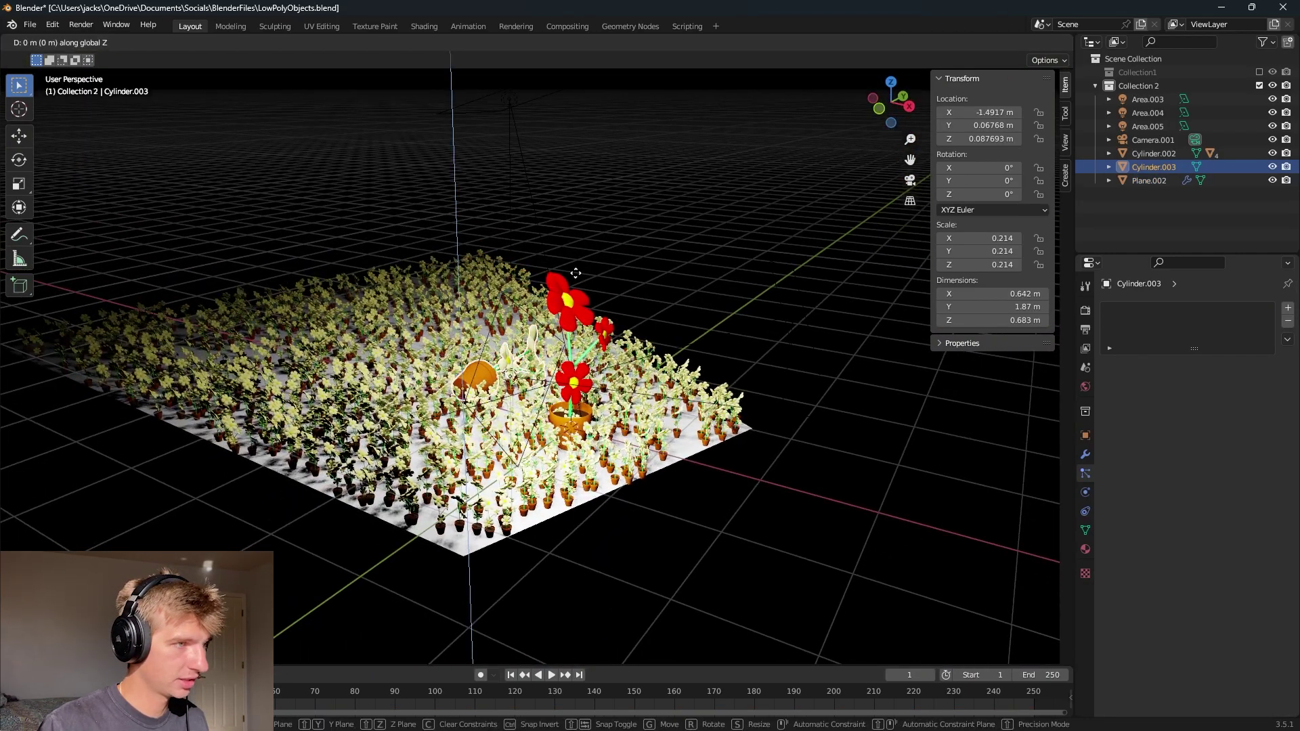
pyautogui.press('z')
pyautogui.click(665, 513)
pyautogui.click(686, 552)
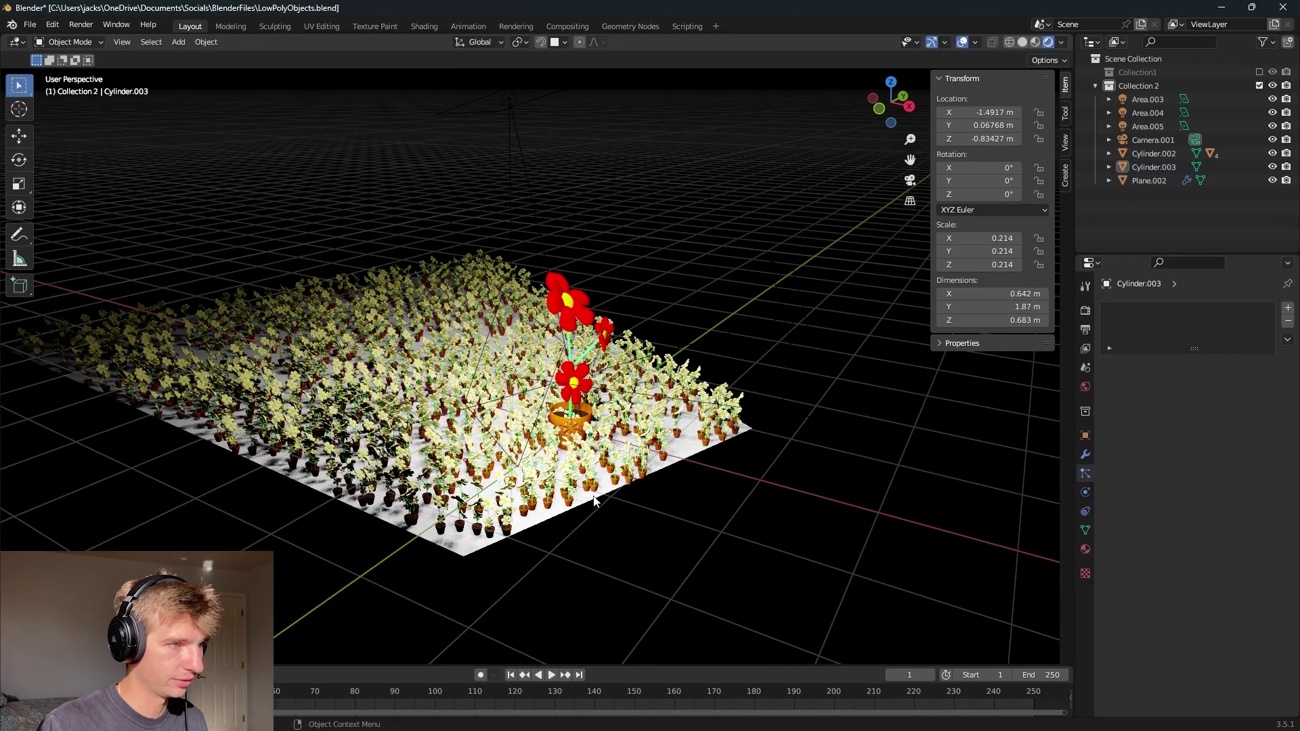
# - Set the plane's particle render scale to 0.080 while viewing through the camera with overlays hidden
pyautogui.press('KP_0')
pyautogui.scroll(1, 542, 416)
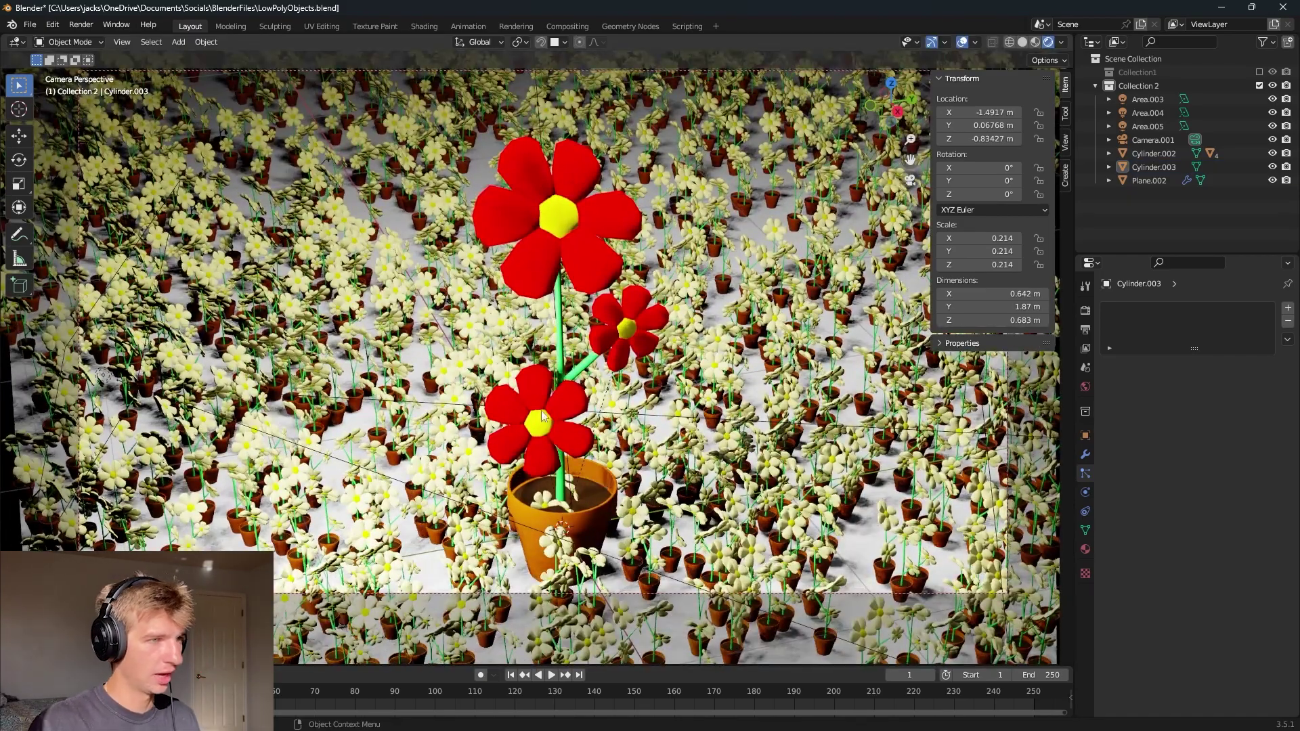
pyautogui.click(434, 382)
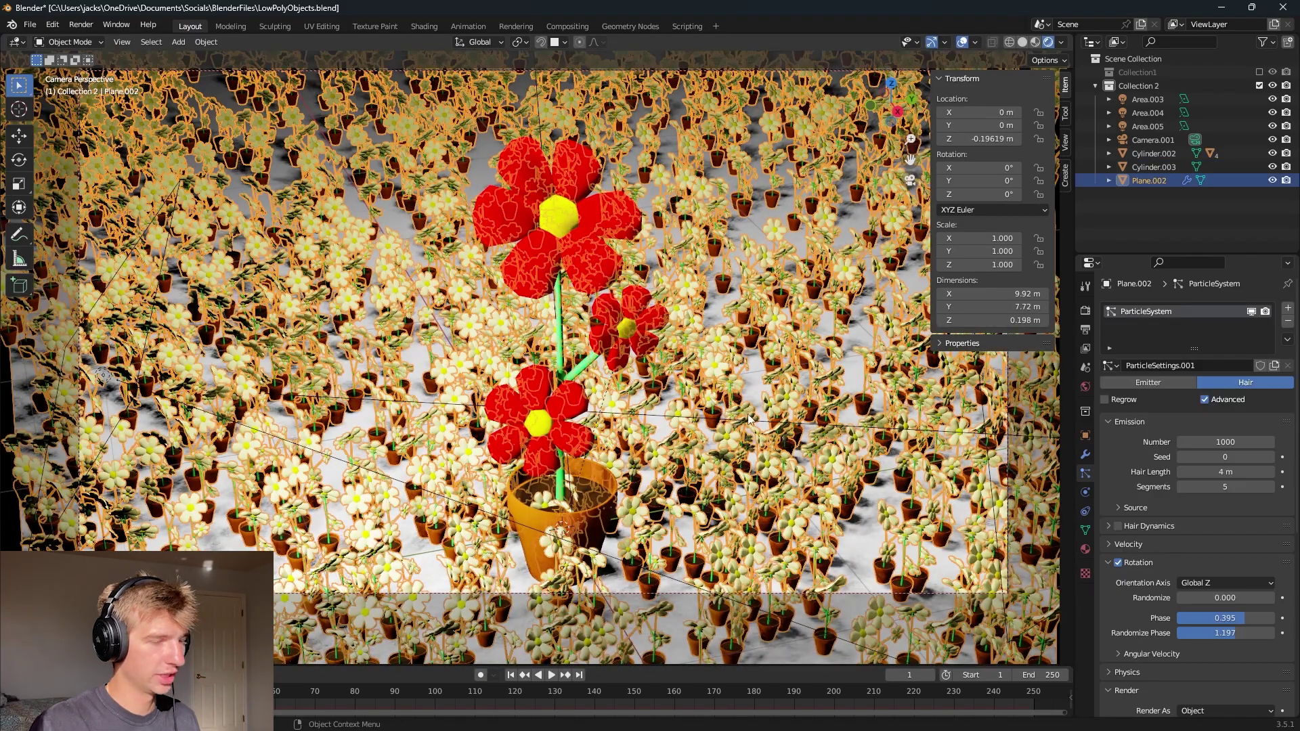
pyautogui.click(963, 45)
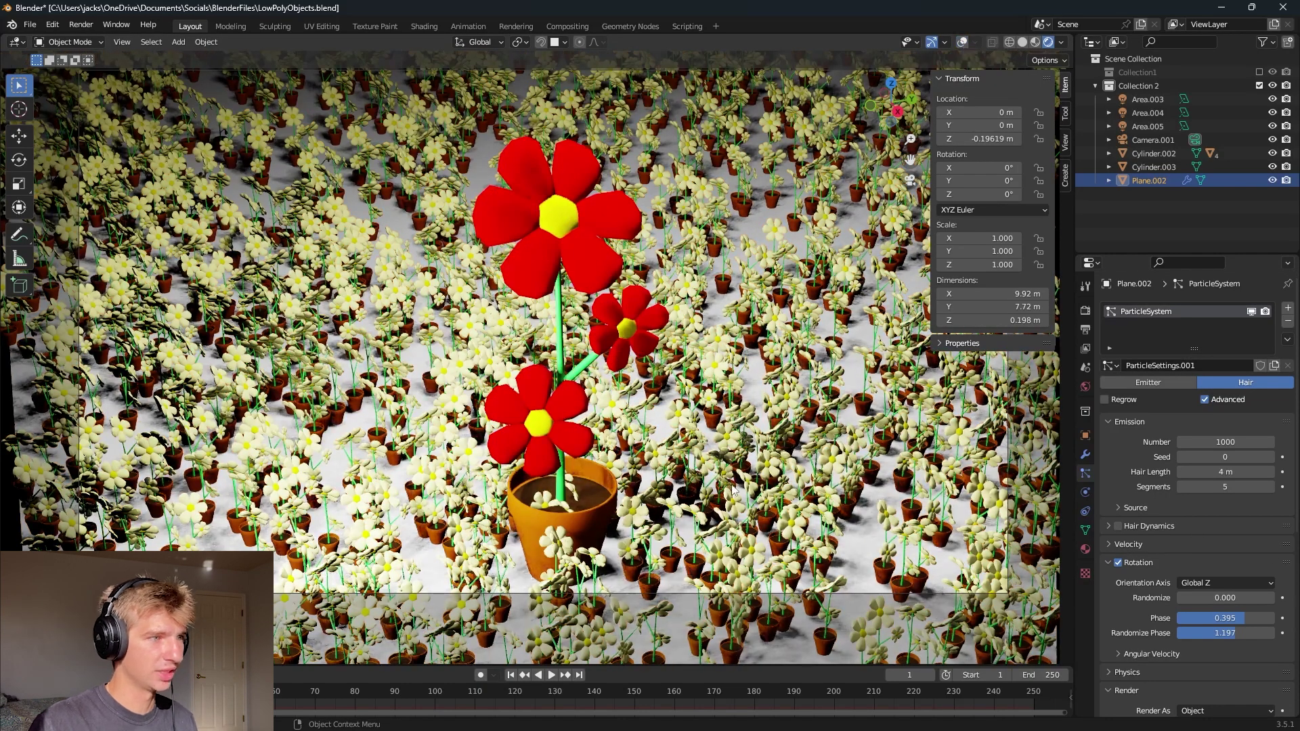
pyautogui.scroll(-4, 1254, 605)
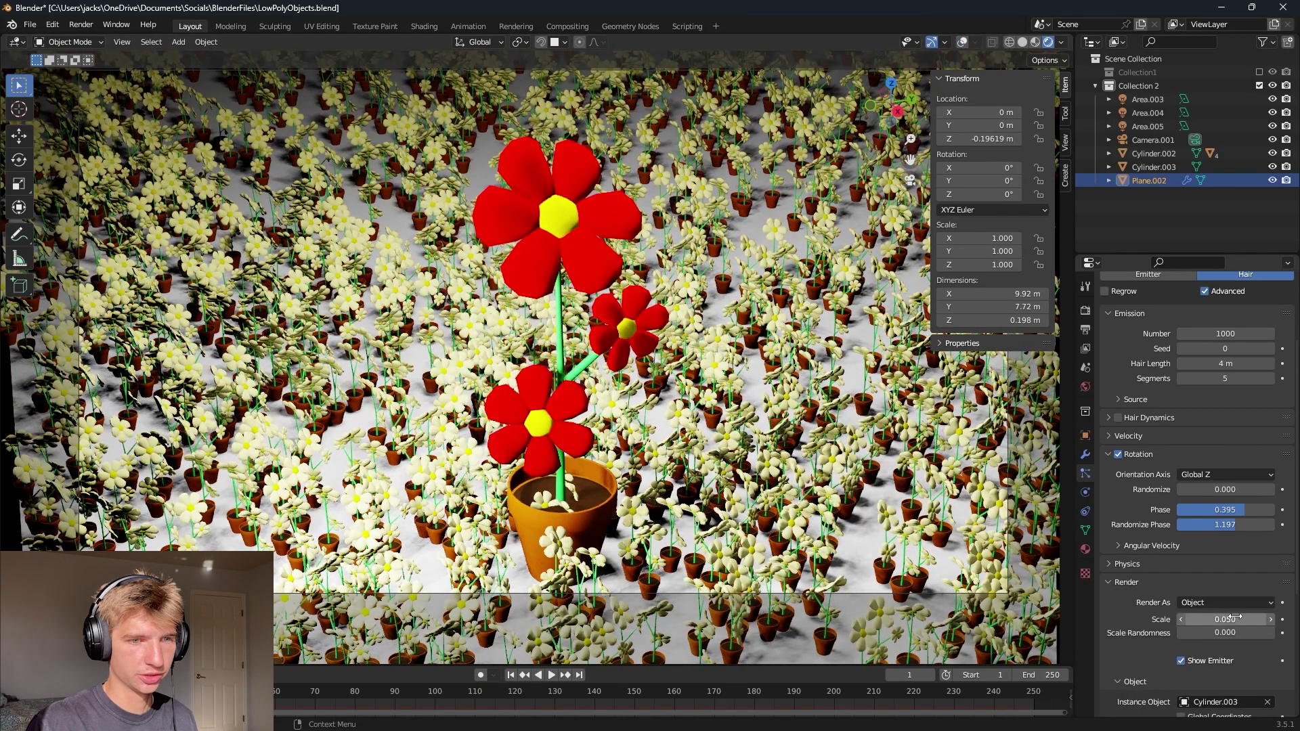
pyautogui.moveTo(1225, 619); pyautogui.dragTo(1240, 619)
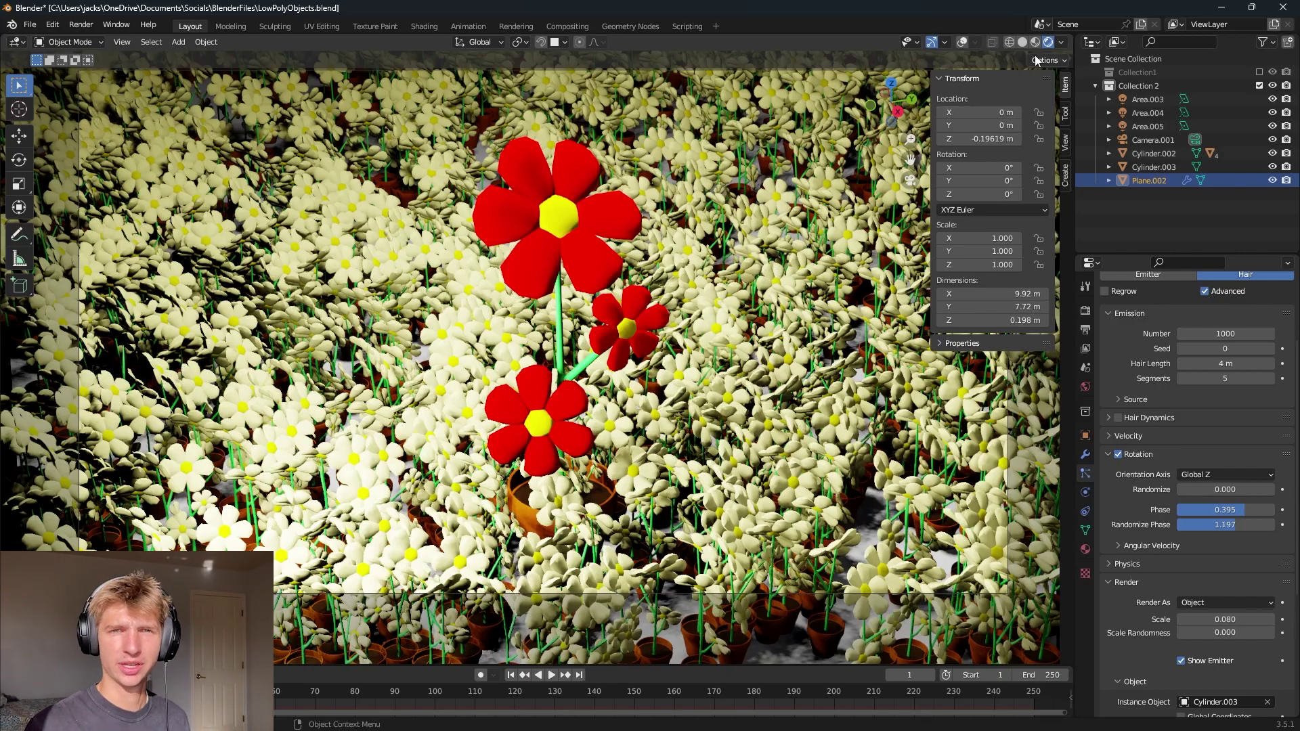
pyautogui.click(952, 78)
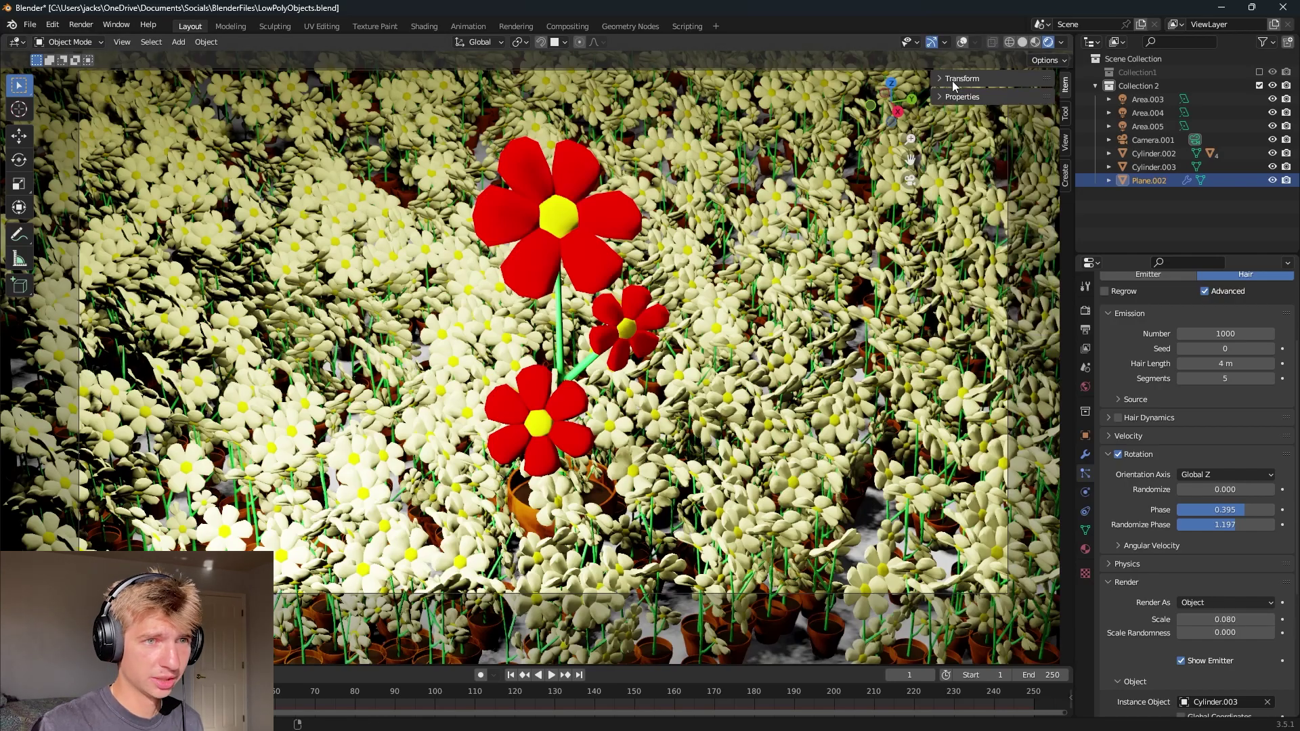
# - Enable depth of field on Camera.001 and focus it on the yellow center of the red plant's top flower
pyautogui.click(962, 42)
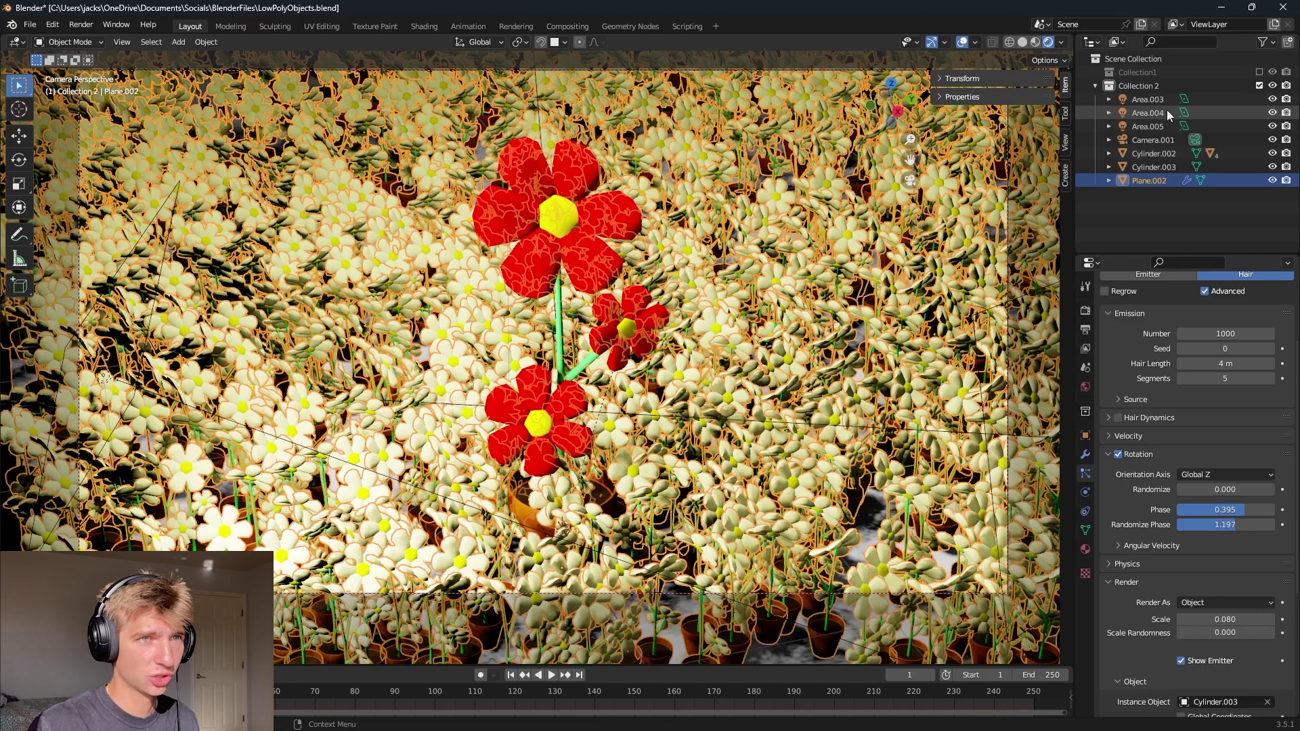
pyautogui.click(1151, 138)
pyautogui.click(962, 42)
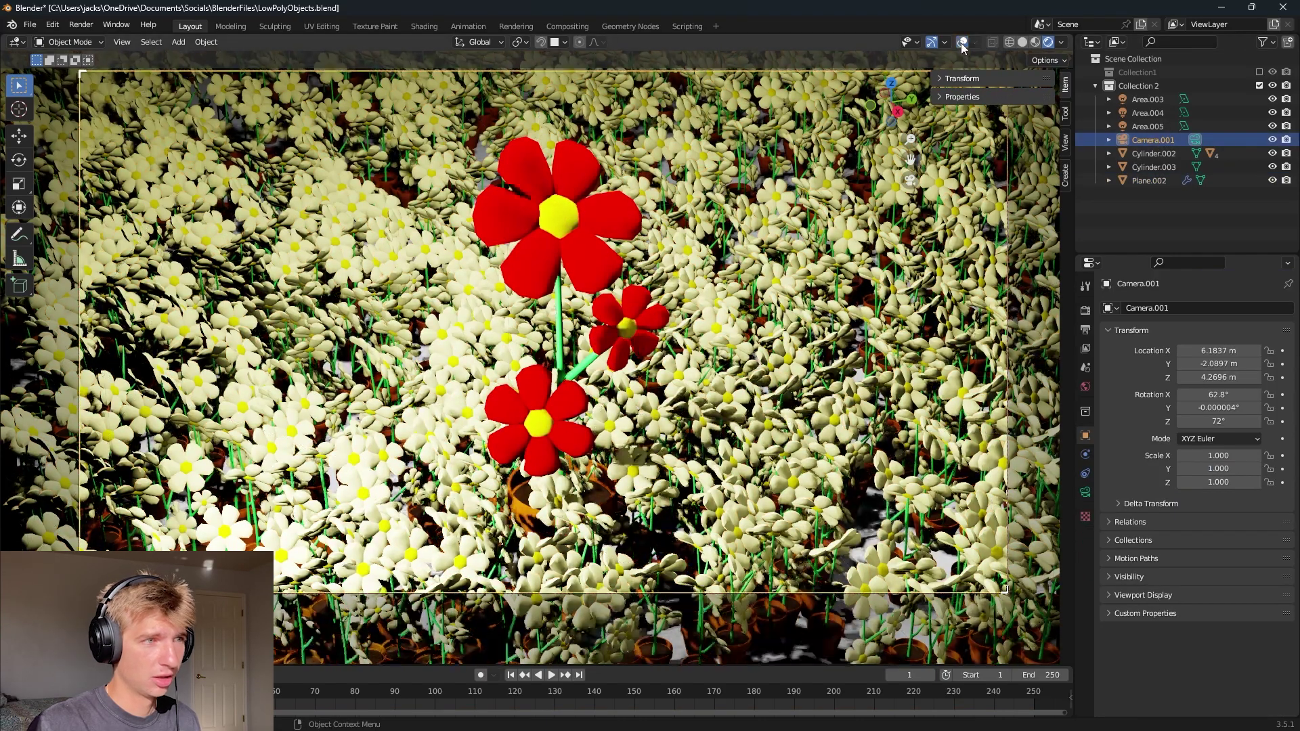
pyautogui.click(1085, 493)
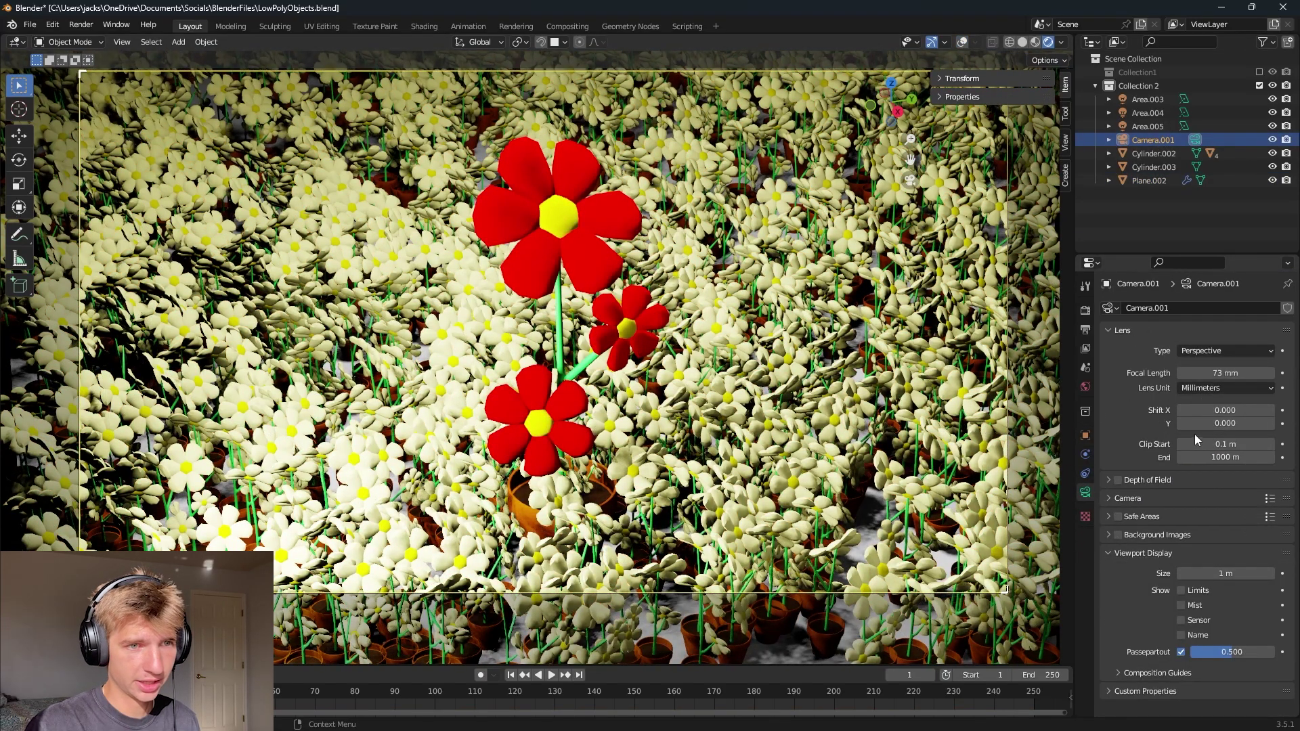
pyautogui.click(1118, 480)
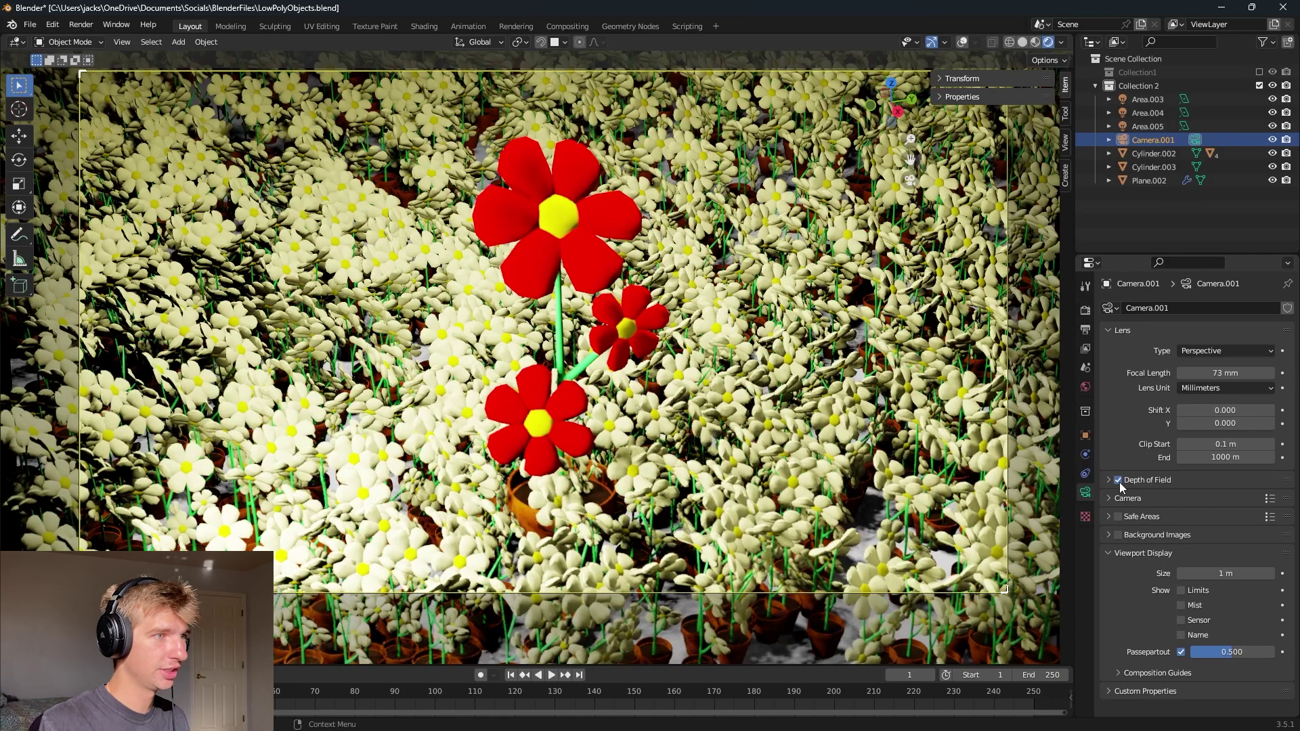
pyautogui.click(1151, 482)
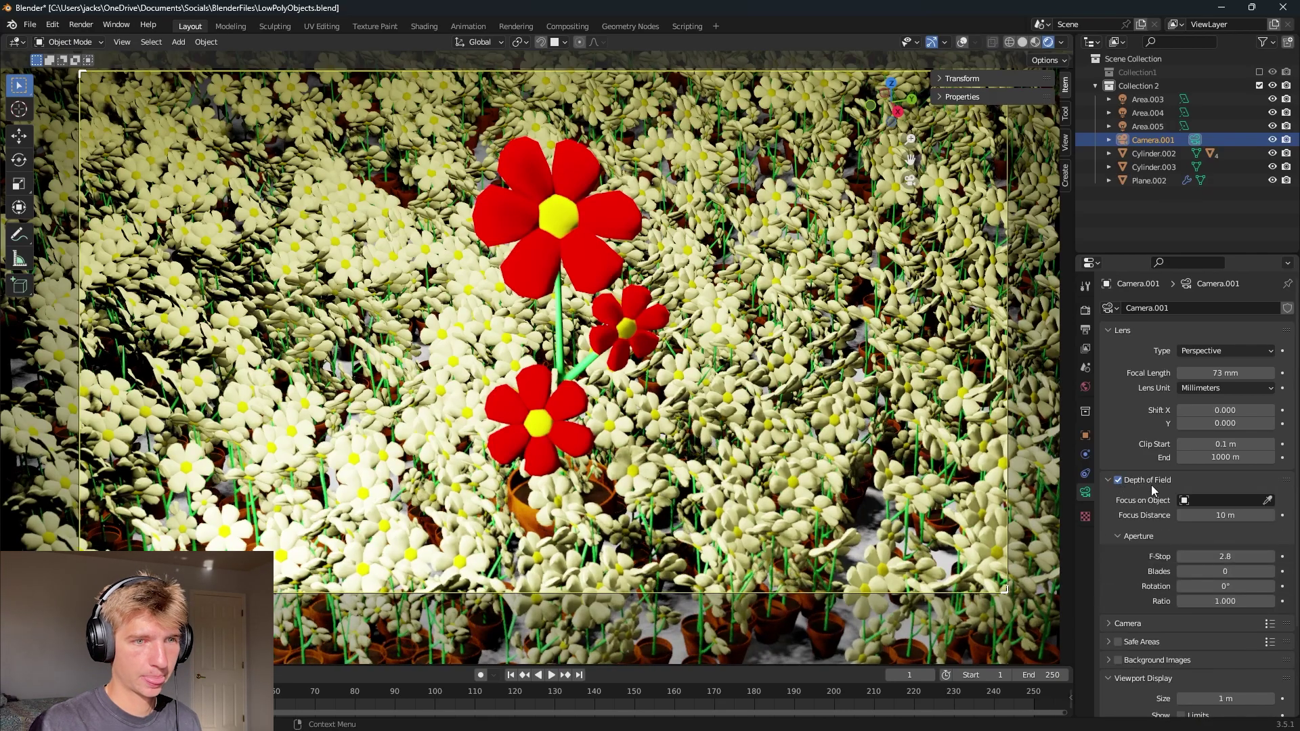
pyautogui.click(1268, 500)
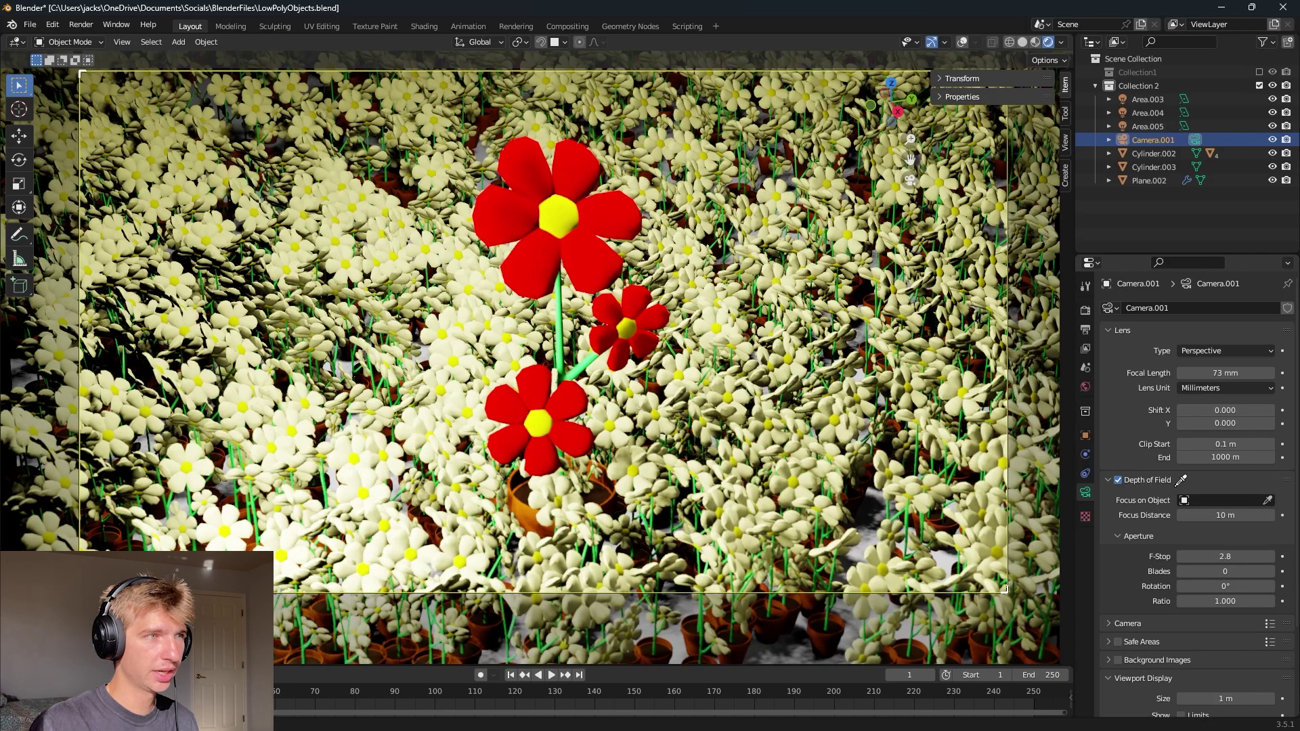
pyautogui.click(565, 205)
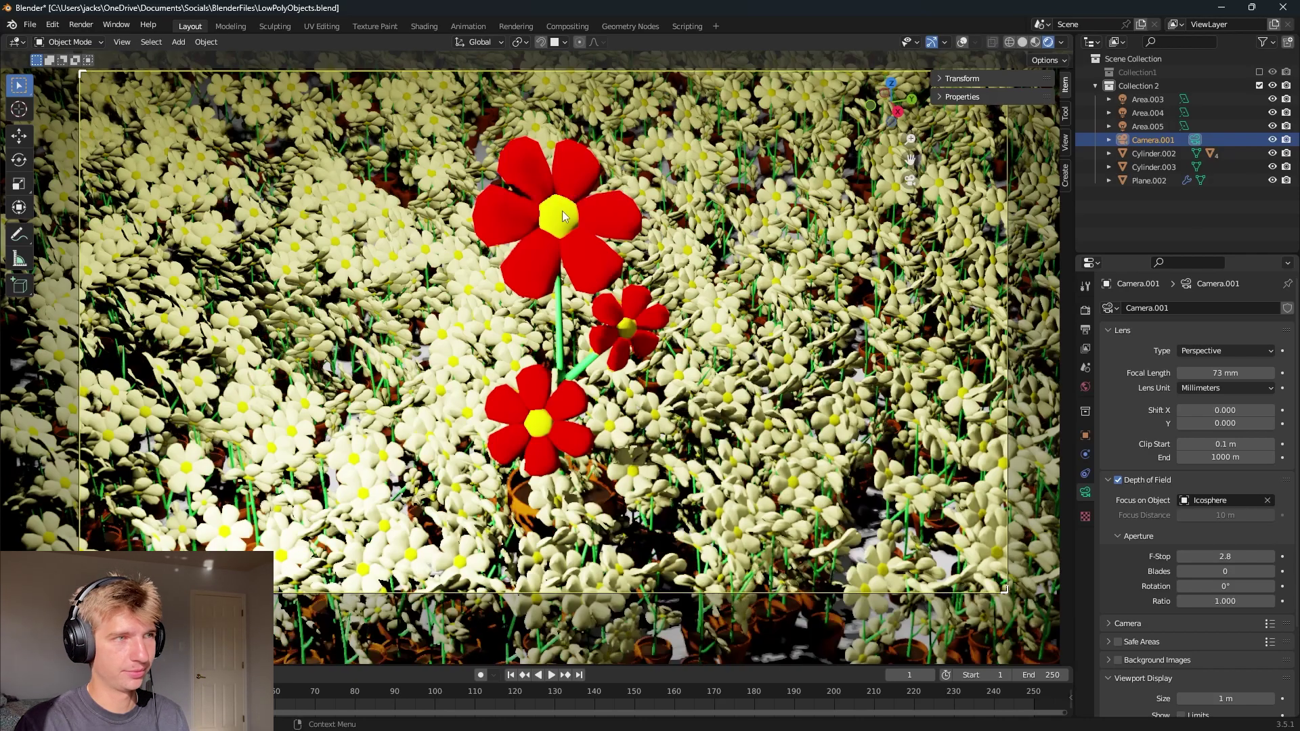
# - Set the camera's depth of field F-Stop to 0.5 and save the file
pyautogui.click(1214, 557)
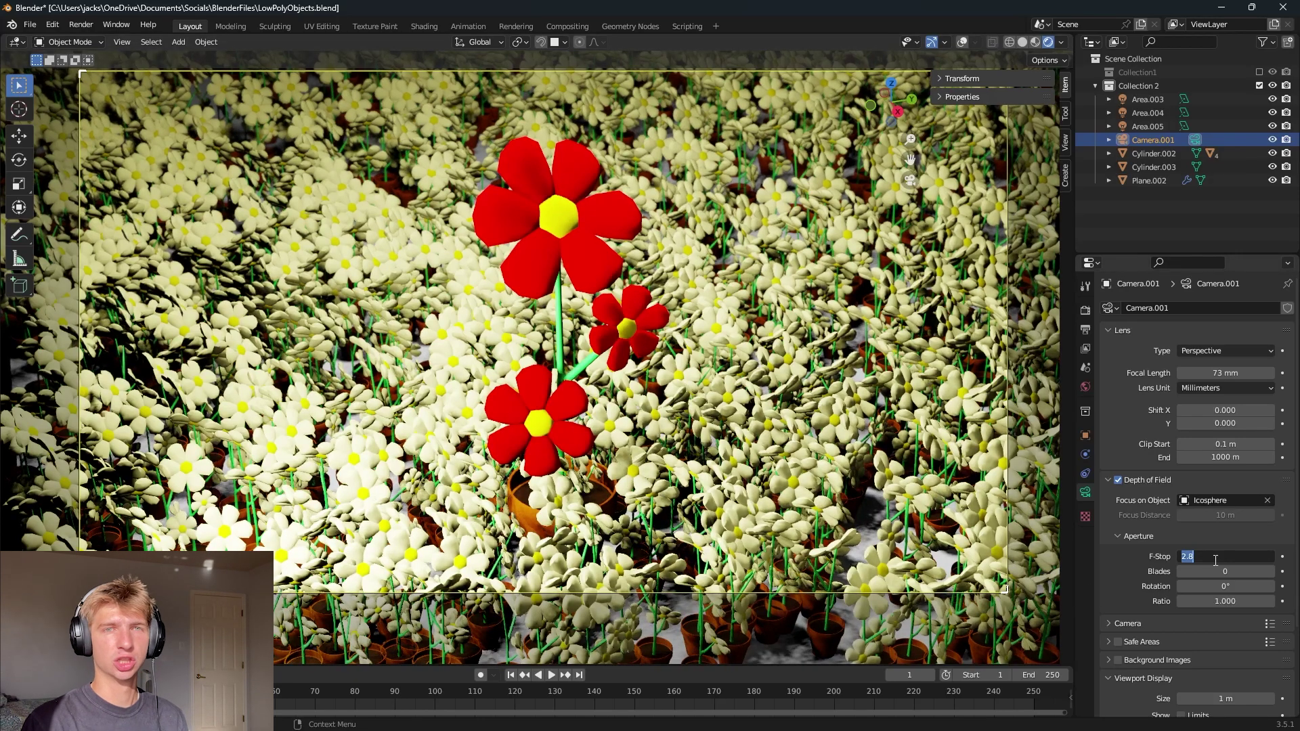
pyautogui.write('0.5')
pyautogui.press('Return')
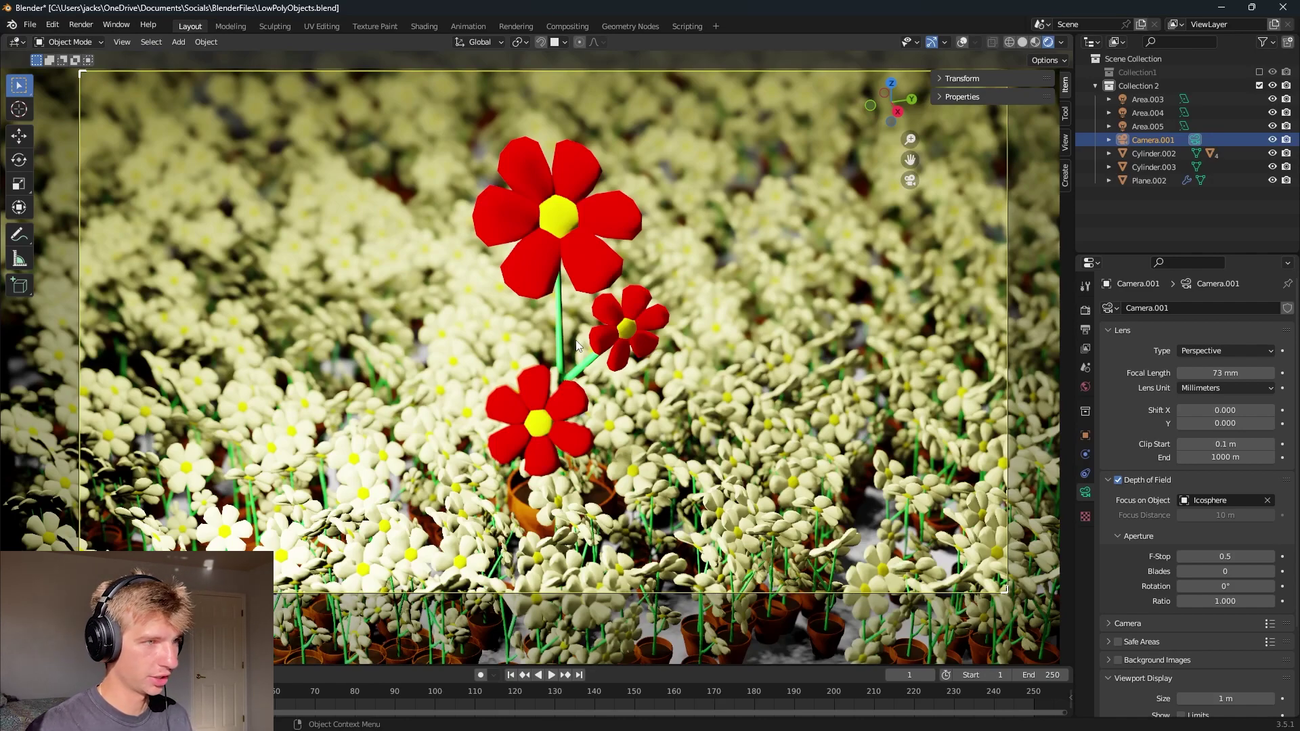
pyautogui.hotkey('ctrl', 's')
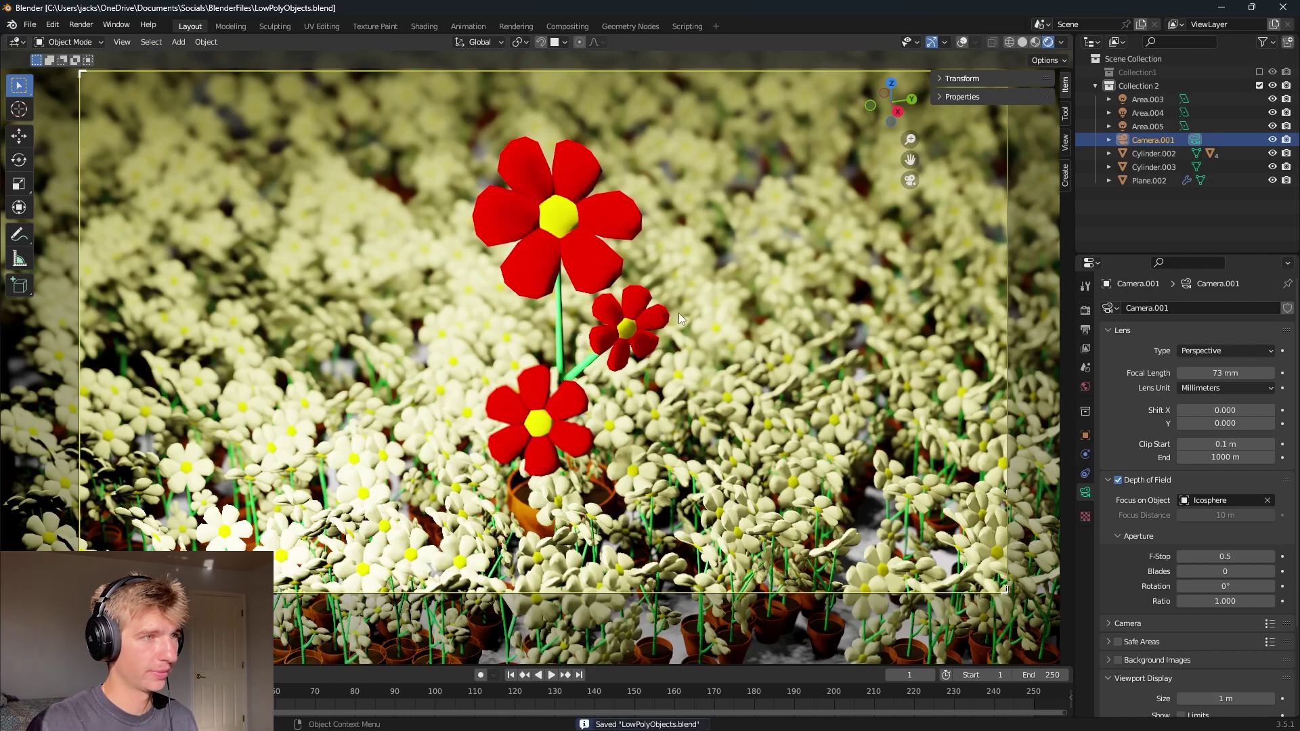
# - Examine the available render engines in the scene's render settings
pyautogui.click(1085, 309)
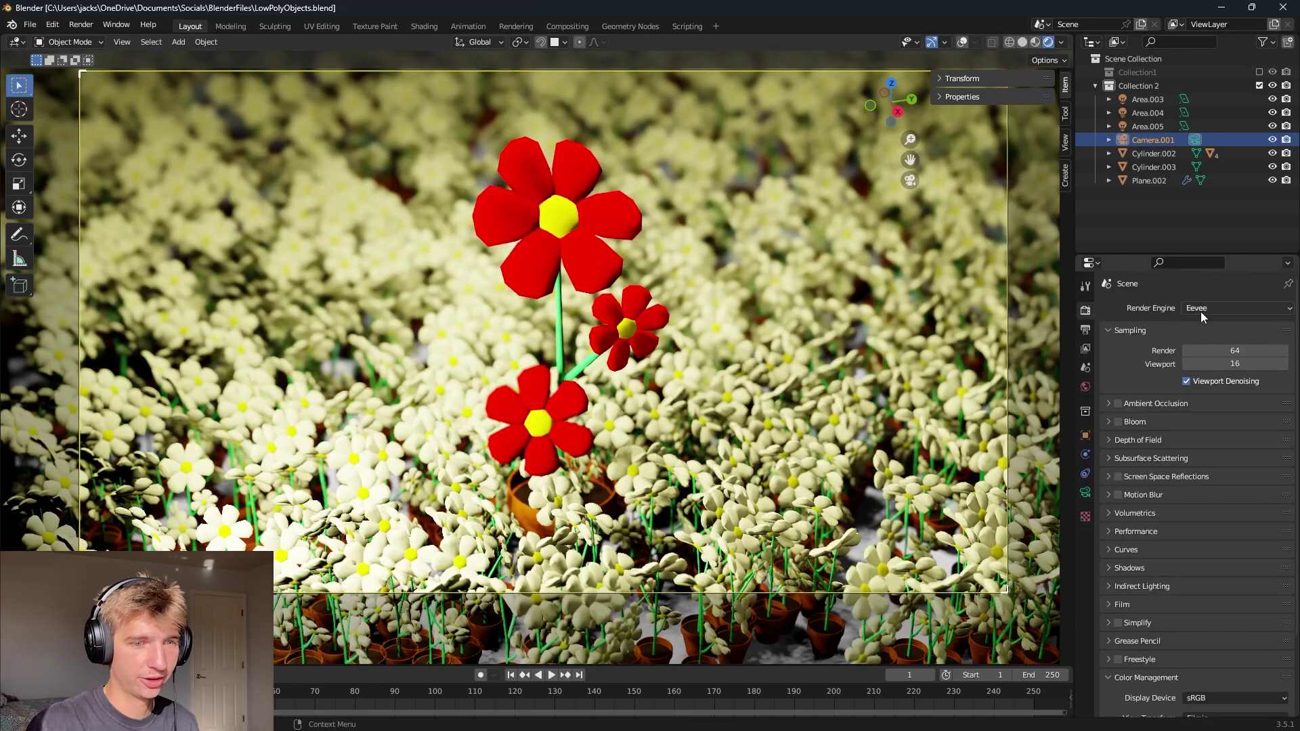
pyautogui.click(1200, 311)
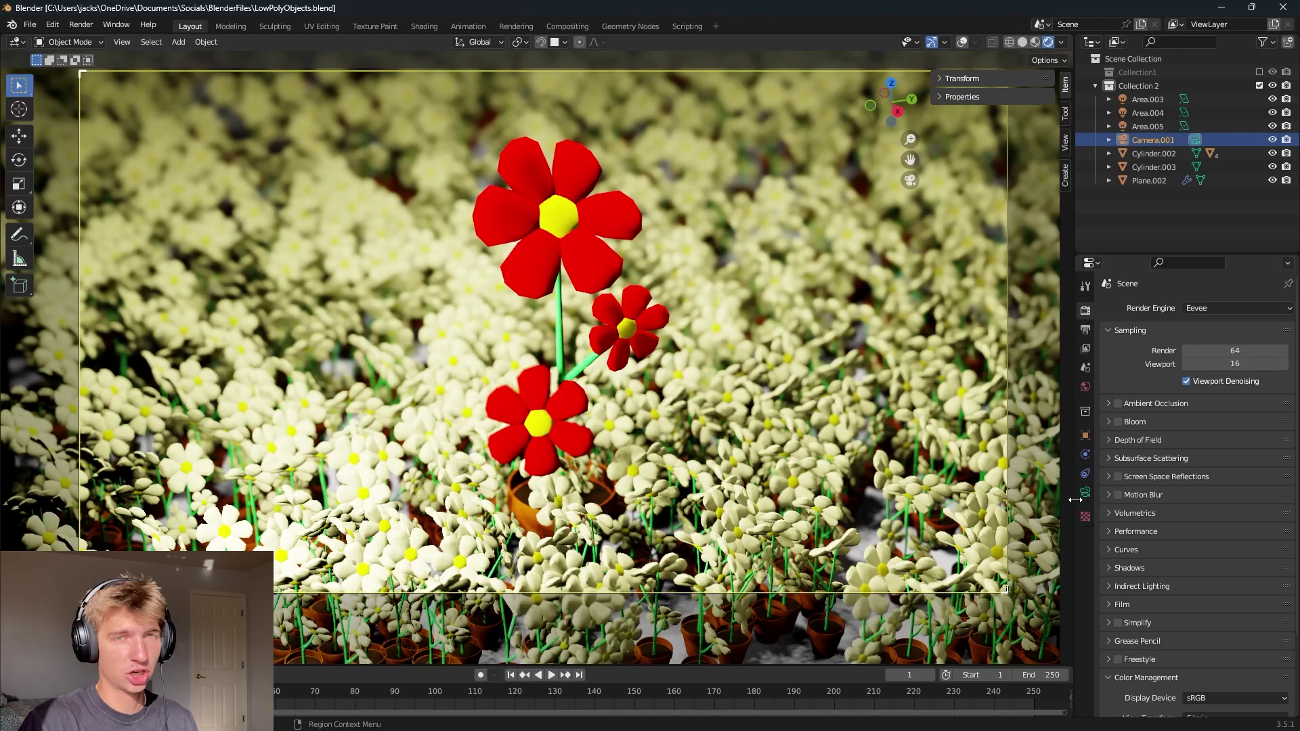
# - Try the Very High Contrast and None looks in the scene's color management, and set the look back to High Contrast
pyautogui.scroll(-3, 1171, 519)
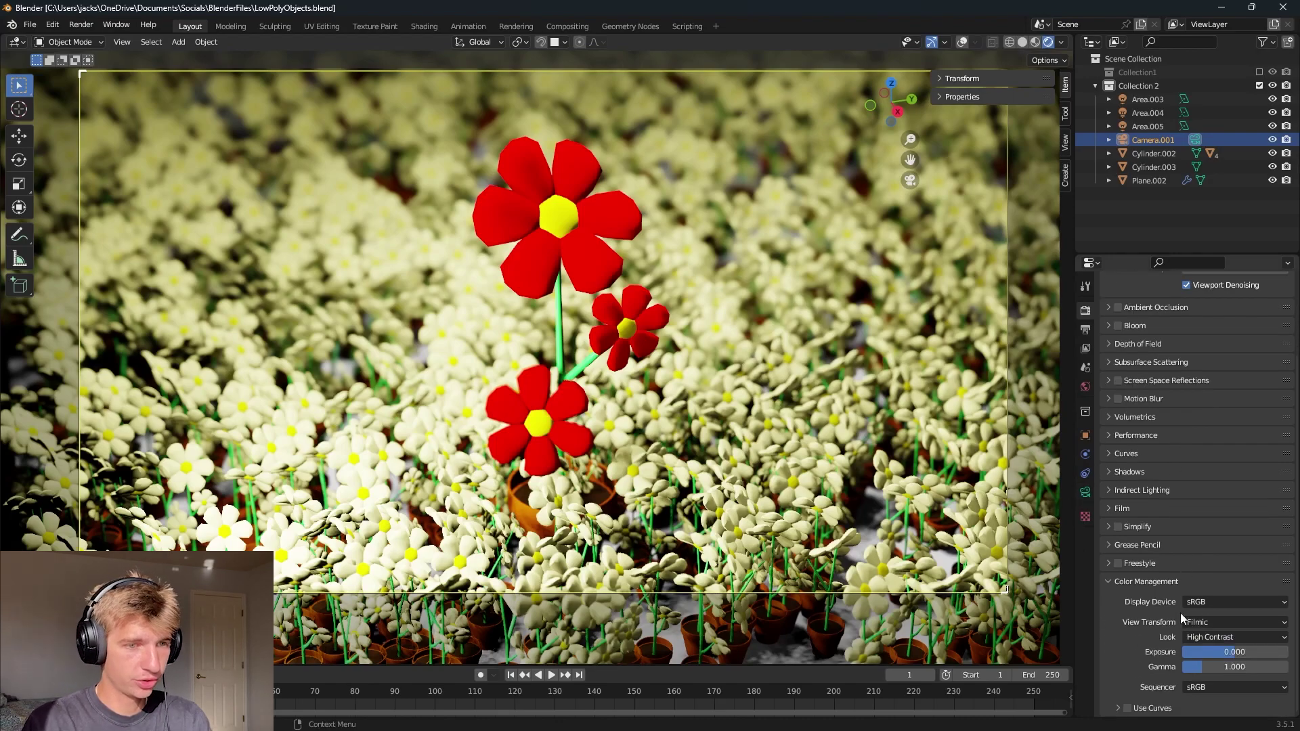
pyautogui.click(1212, 636)
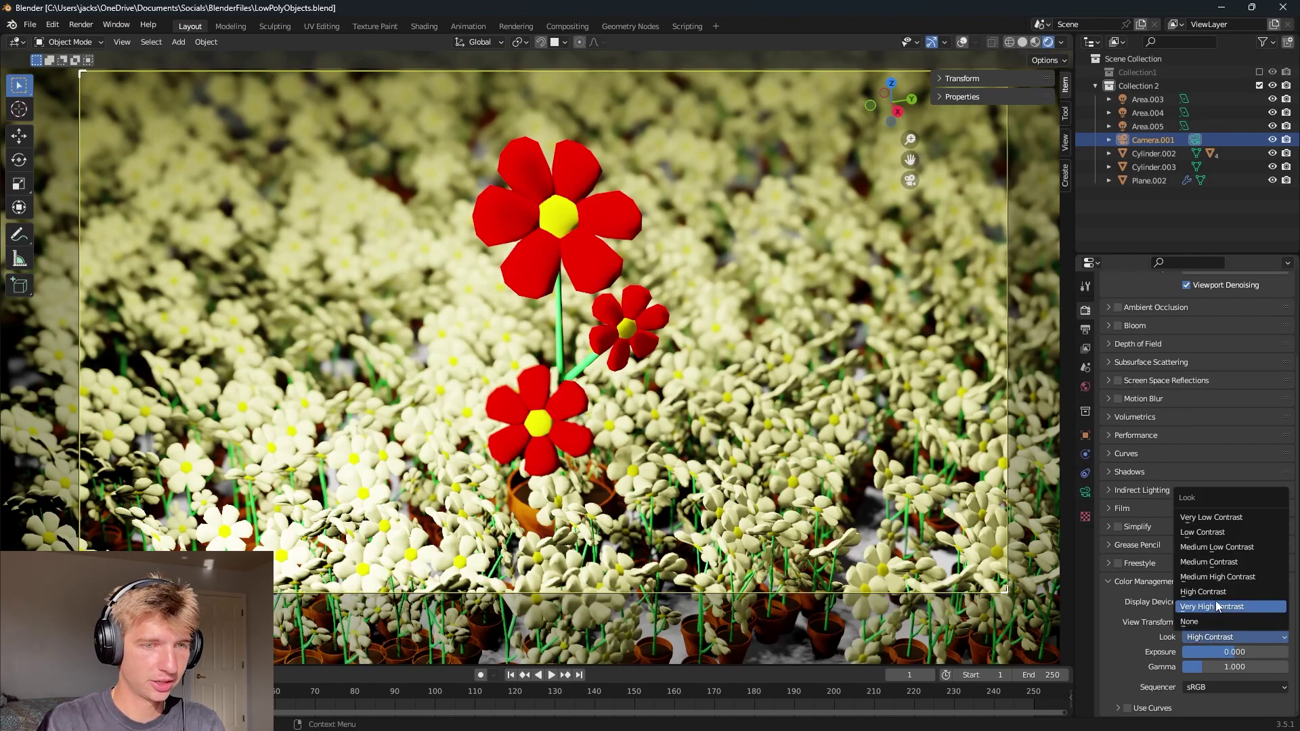
pyautogui.click(1216, 606)
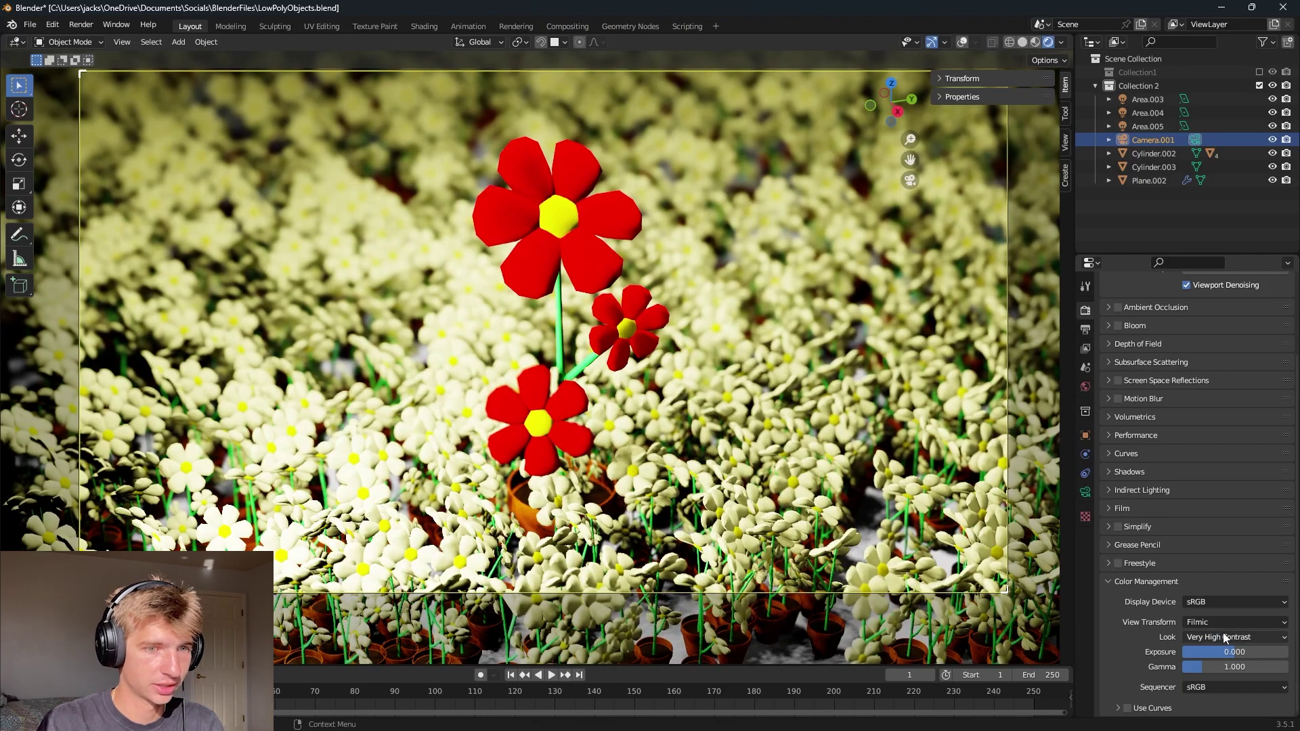
pyautogui.click(1223, 636)
pyautogui.click(1220, 621)
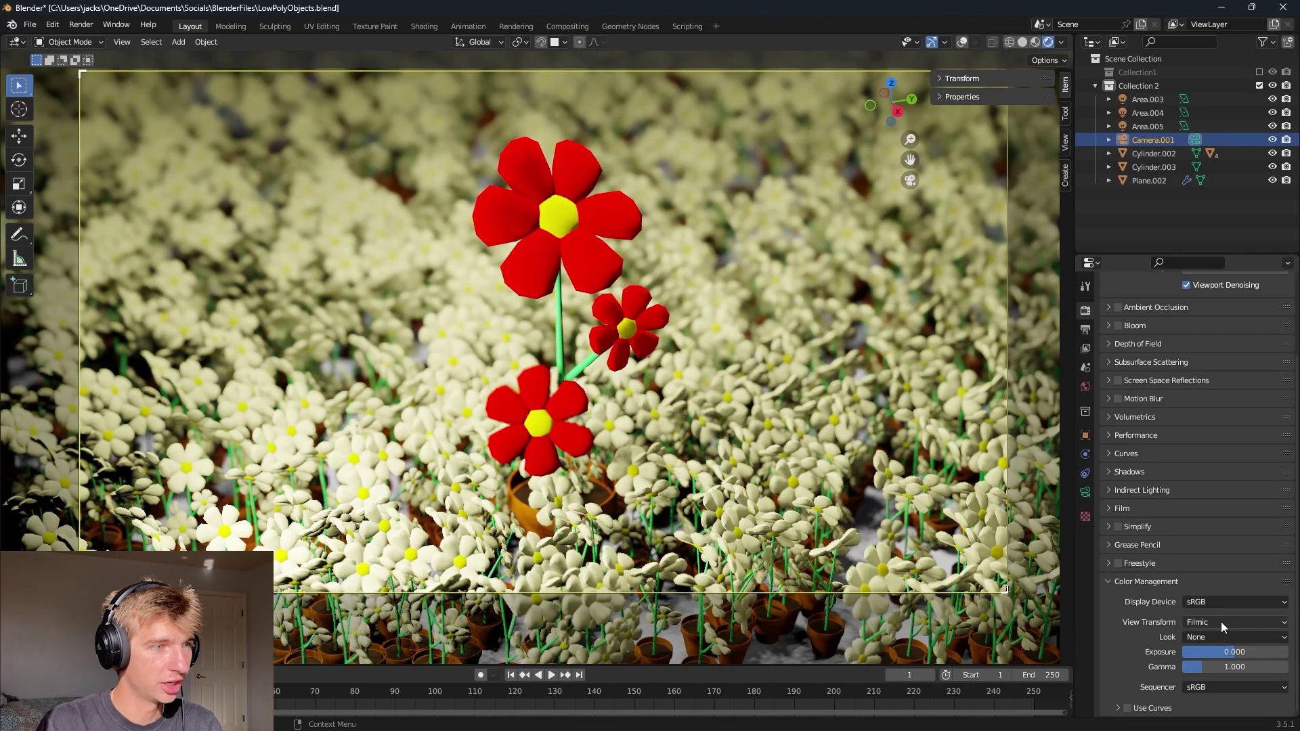
pyautogui.click(1213, 635)
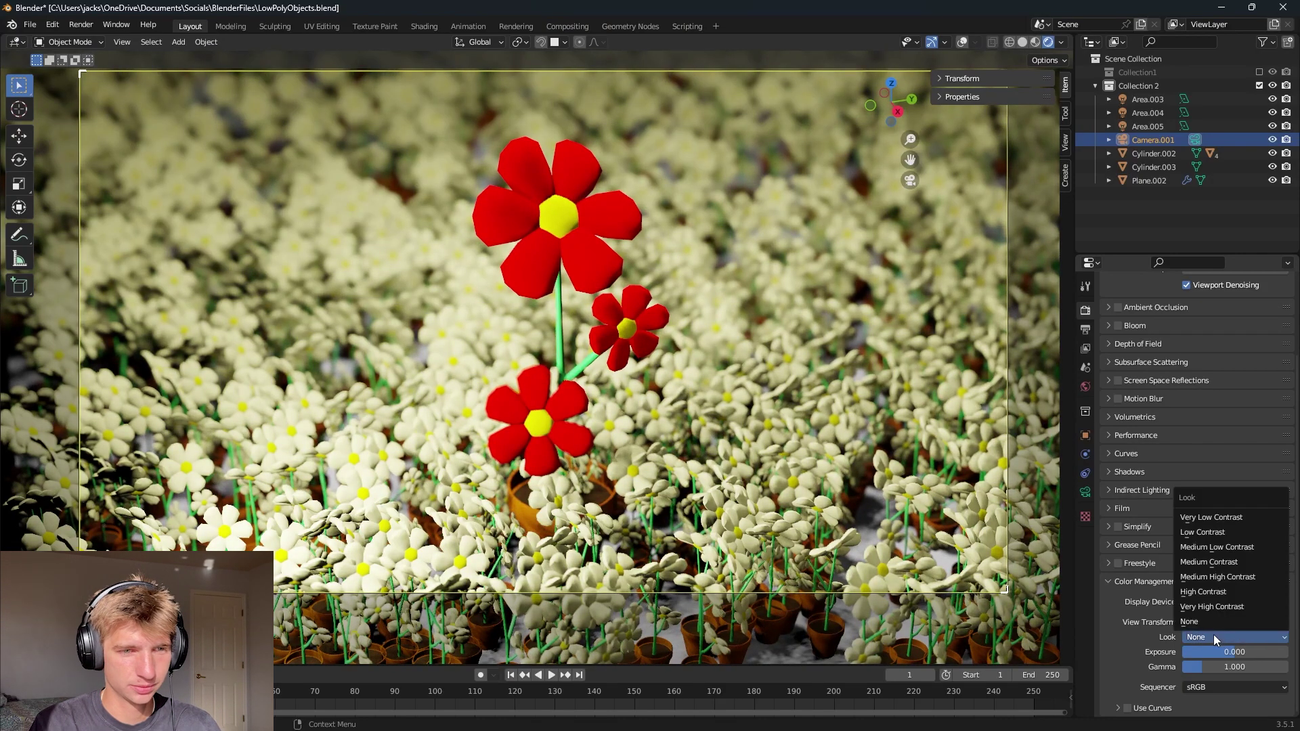
pyautogui.click(1216, 593)
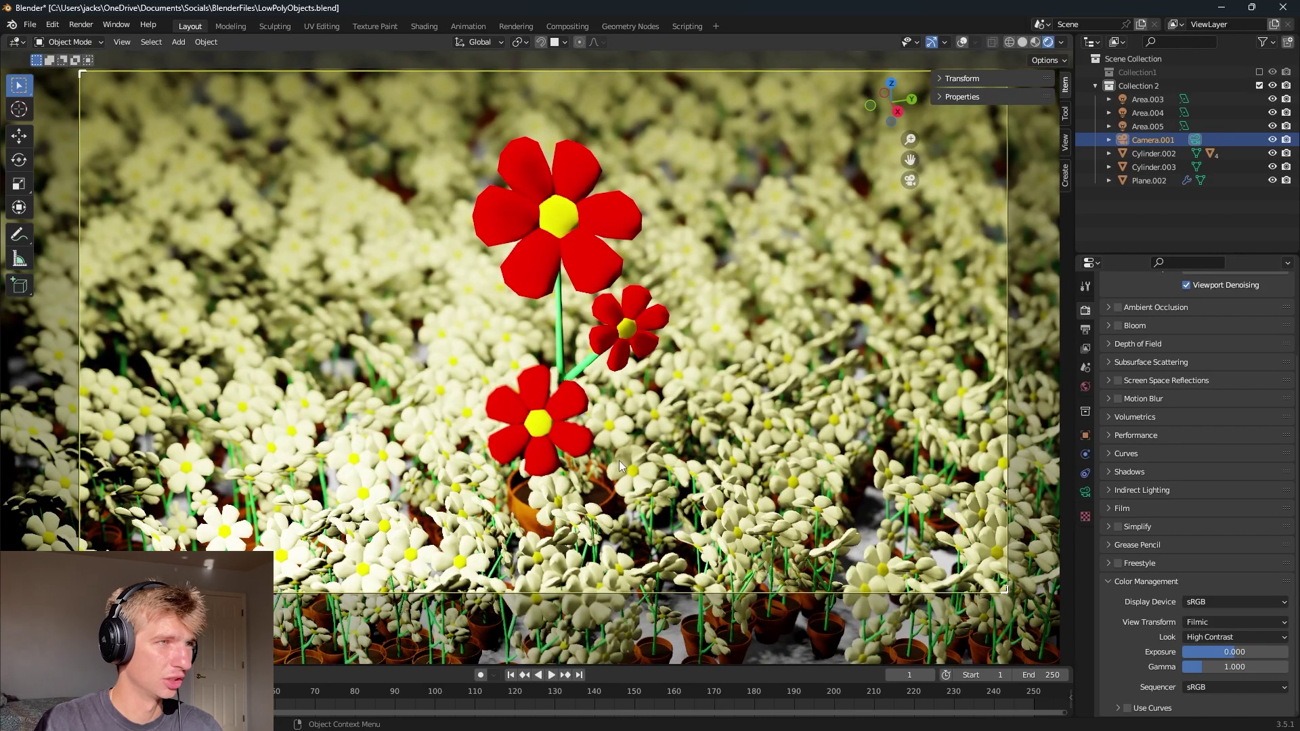